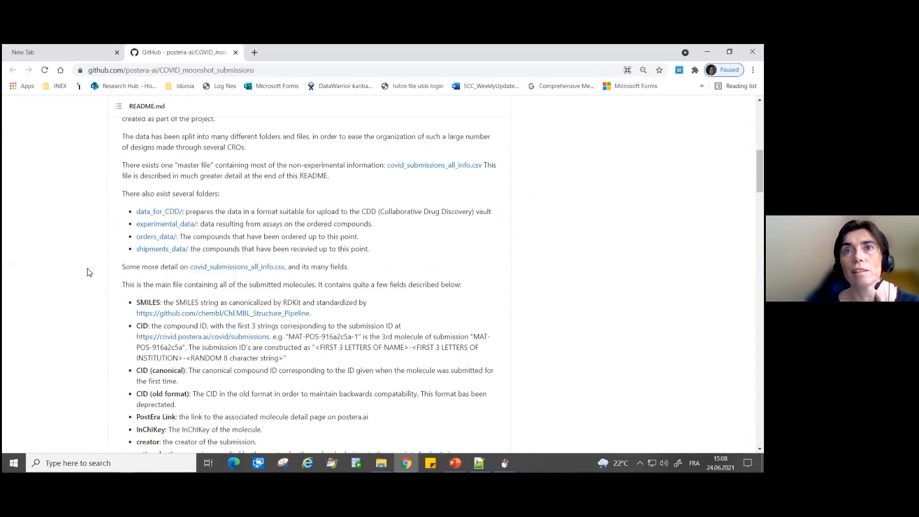
{"action": "scroll", "coordinate": [84, 259], "scroll_direction": "down", "scroll_amount": 3}
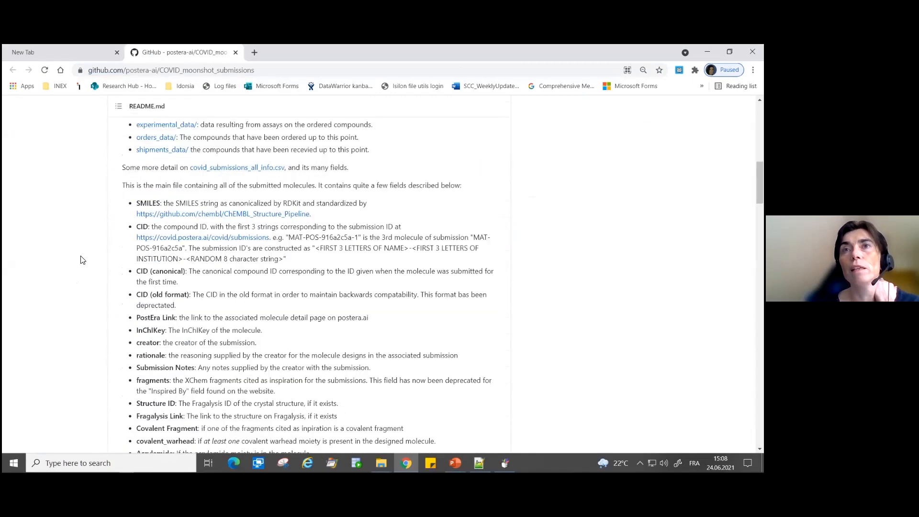
- Open the raw contents of the covid_submissions_all_info.csv file linked in the repository's README
{"action": "scroll", "coordinate": [81, 266], "scroll_direction": "up", "scroll_amount": 1}
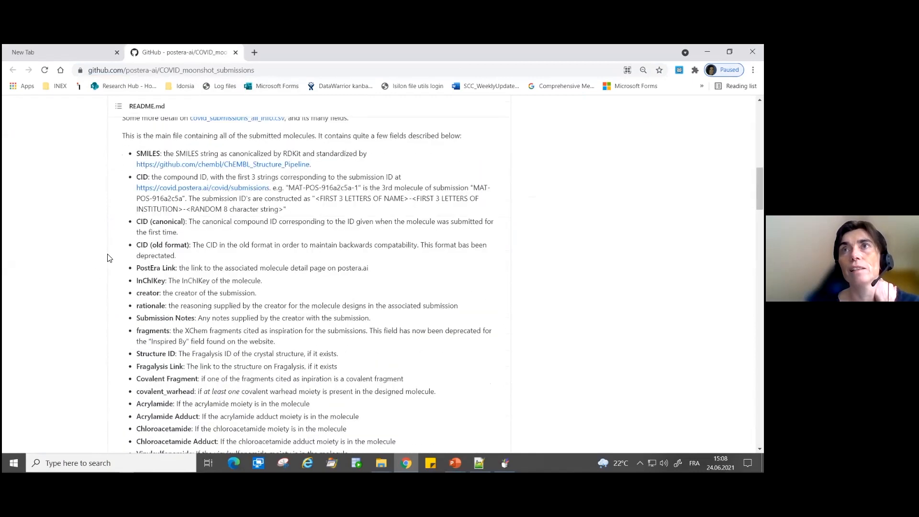
{"action": "scroll", "coordinate": [110, 259], "scroll_direction": "up", "scroll_amount": 1}
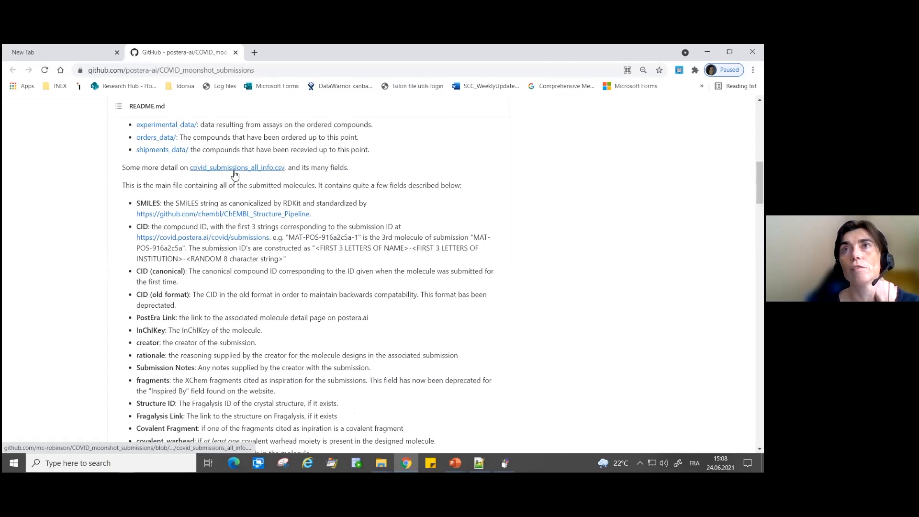
{"action": "left_click", "coordinate": [274, 169]}
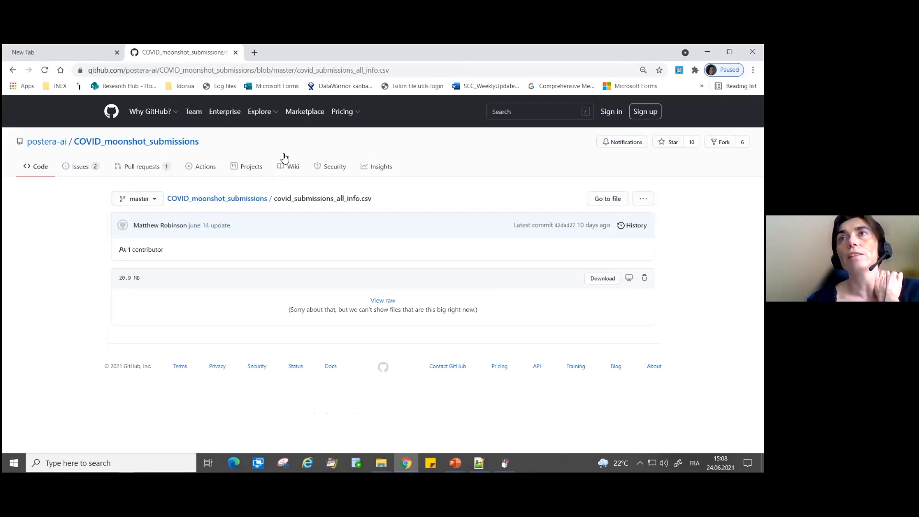
{"action": "left_click", "coordinate": [401, 68]}
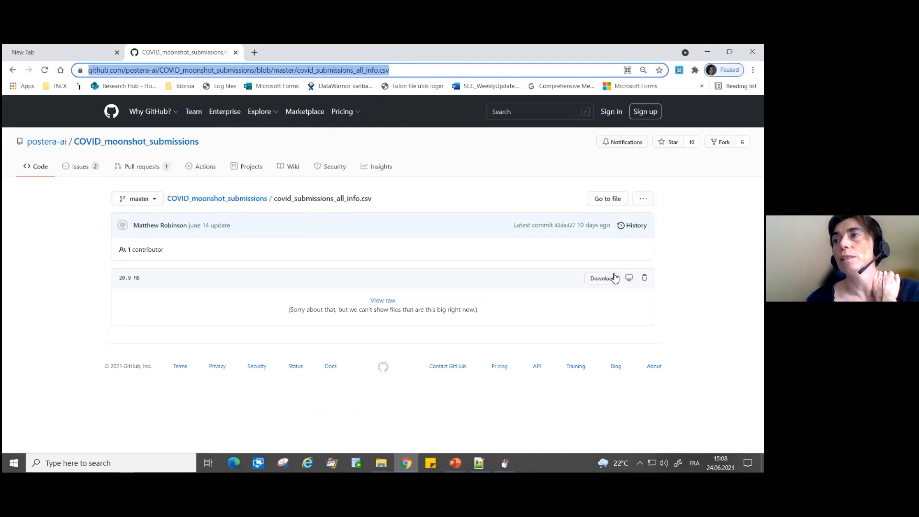
{"action": "left_click", "coordinate": [375, 301]}
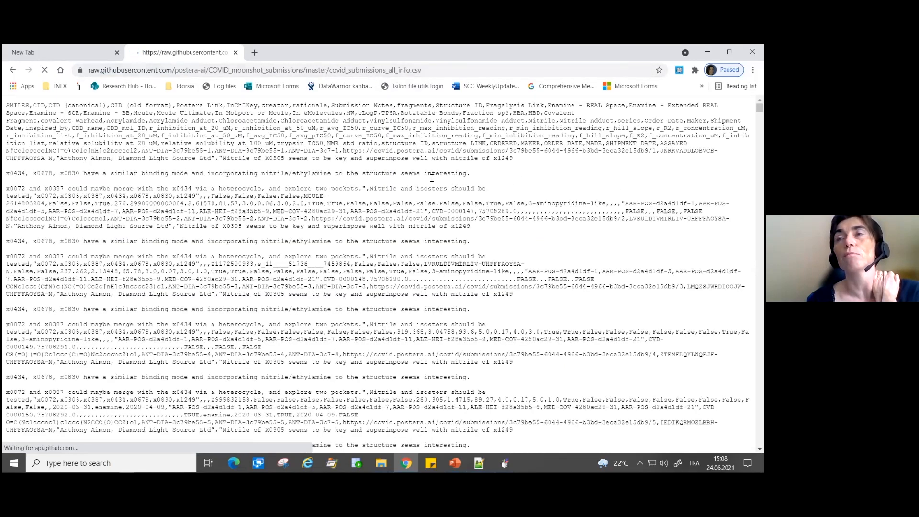
- Copy the full web address of the raw covid_submissions_all_info.csv file
{"action": "key", "text": "ctrl+l"}
{"action": "key", "text": "ctrl+c"}
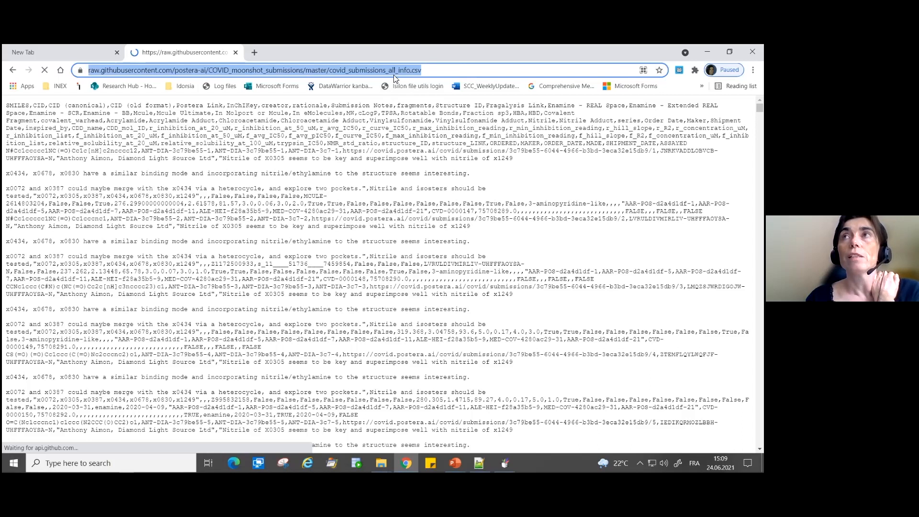
{"action": "right_click", "coordinate": [339, 69]}
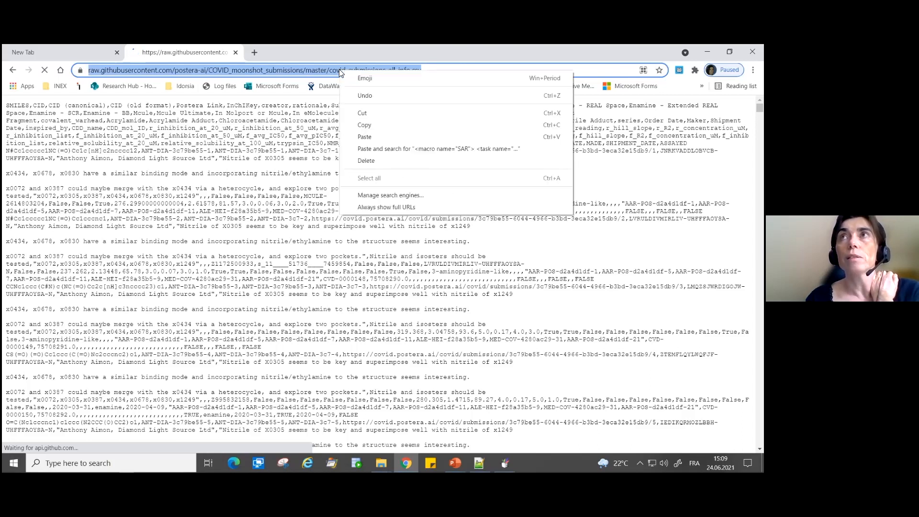
{"action": "left_click", "coordinate": [360, 126]}
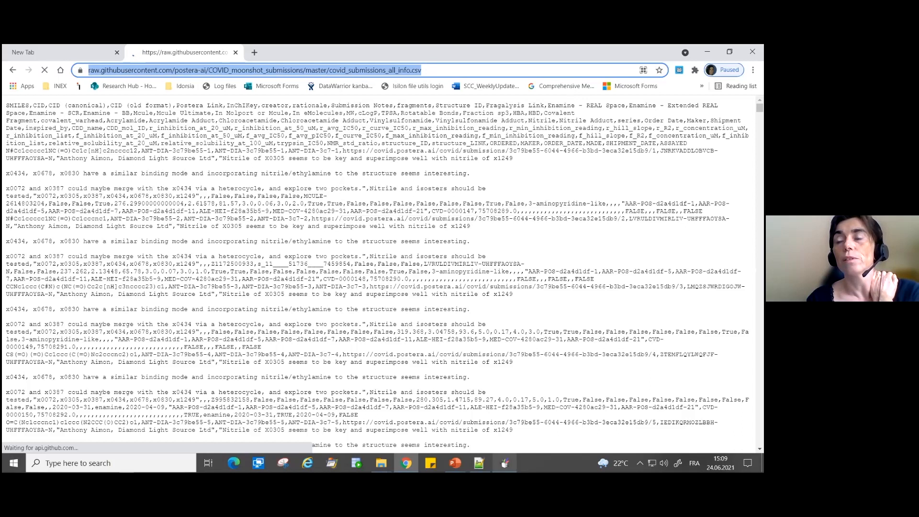
- Switch to DataWarrior and enter the copied raw CSV address as the data URL for retrieving data from a custom URL
{"action": "mouse_move", "coordinate": [505, 463]}
{"action": "left_click", "coordinate": [505, 441]}
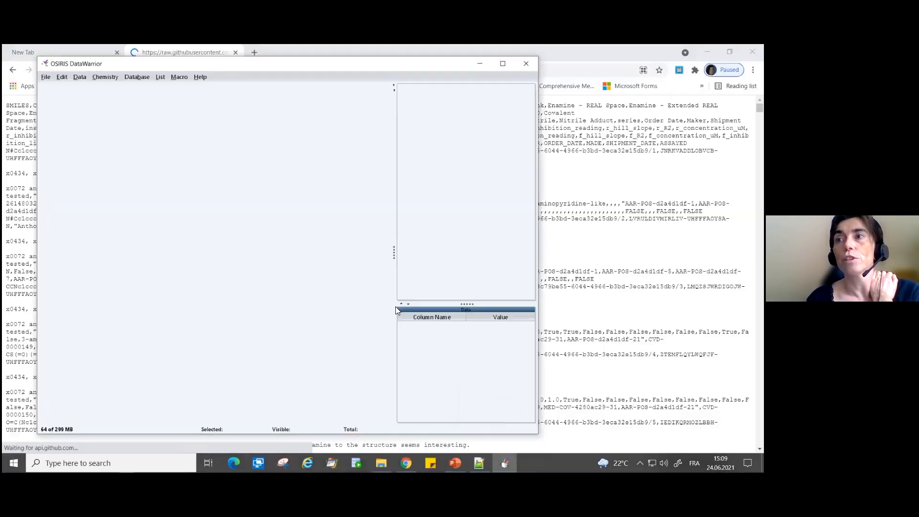
{"action": "left_click_drag", "start_coordinate": [228, 70], "coordinate": [189, 73]}
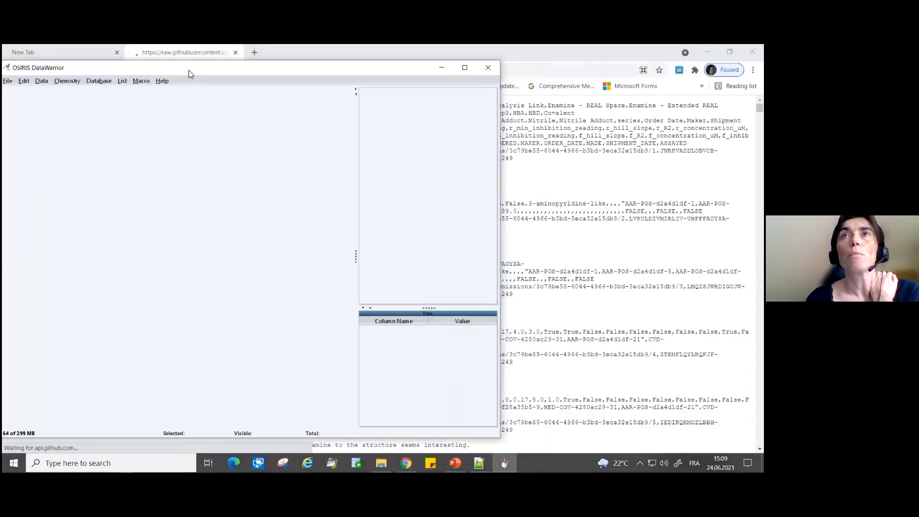
{"action": "left_click", "coordinate": [106, 82]}
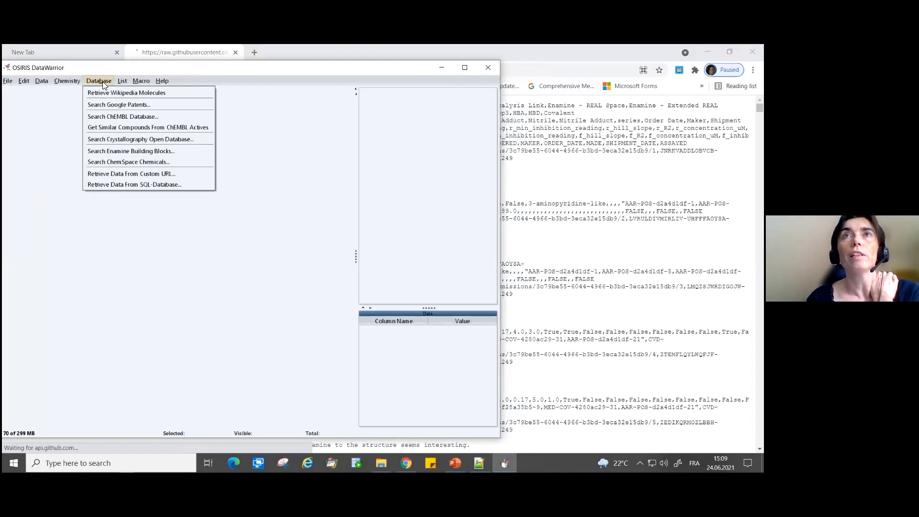
{"action": "left_click", "coordinate": [111, 176]}
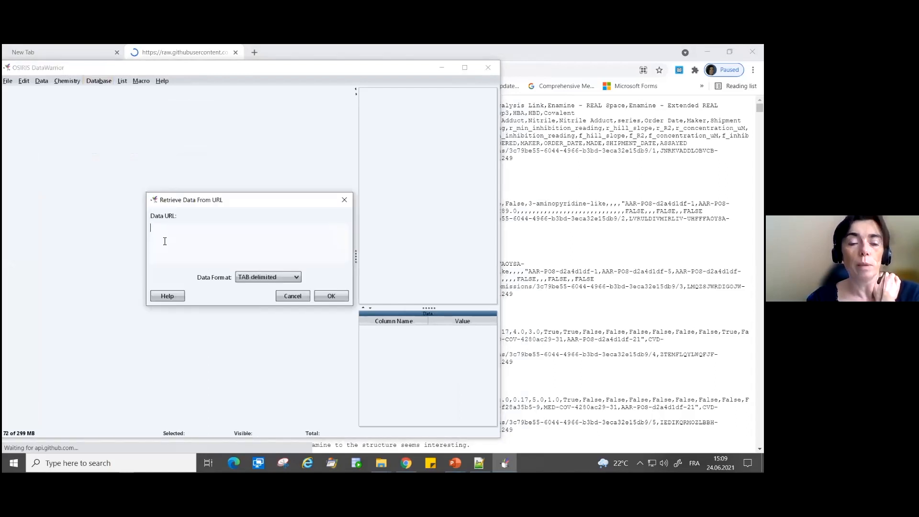
{"action": "key", "text": "ctrl+v"}
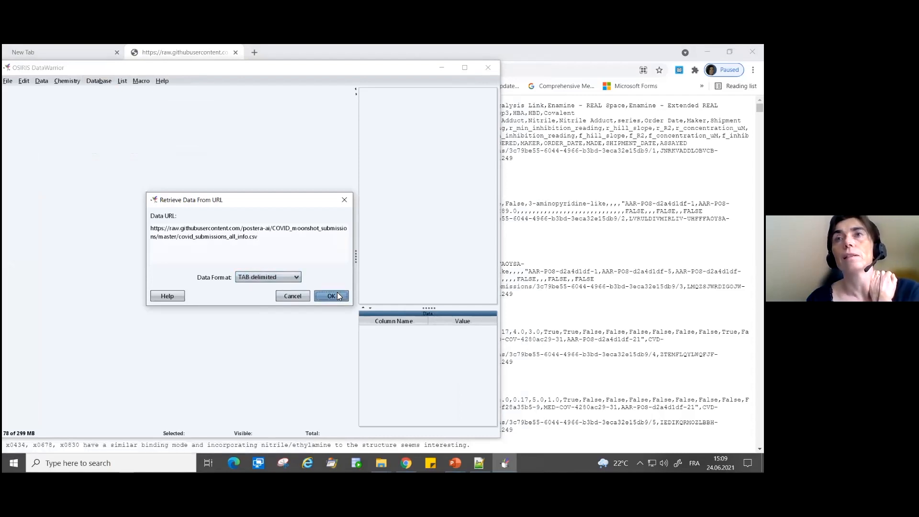
- Set the data format to comma separated and retrieve the data from the URL
{"action": "left_click_drag", "start_coordinate": [249, 238], "coordinate": [257, 239]}
{"action": "left_click", "coordinate": [252, 252]}
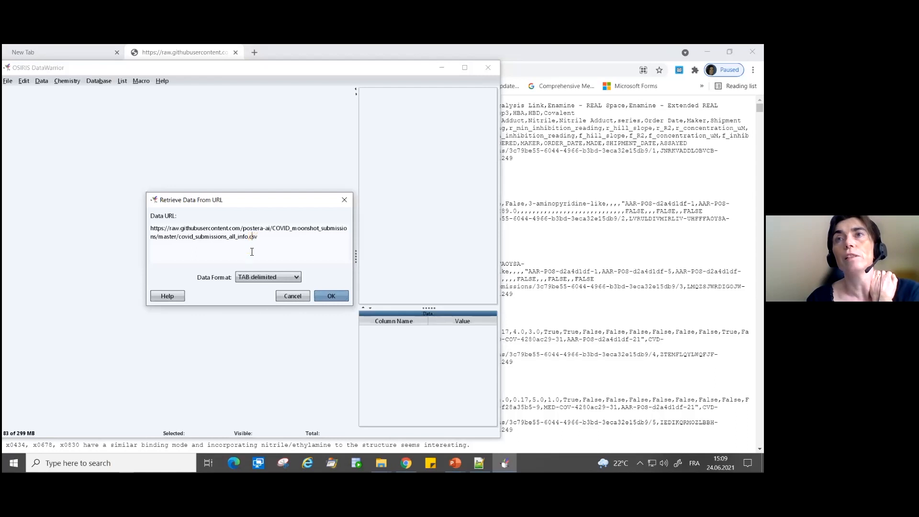
{"action": "left_click", "coordinate": [249, 277]}
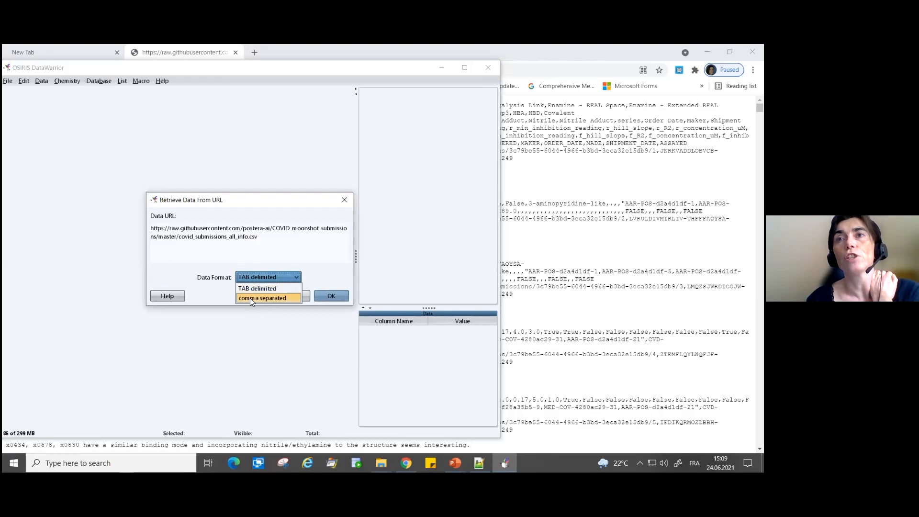
{"action": "left_click", "coordinate": [250, 298]}
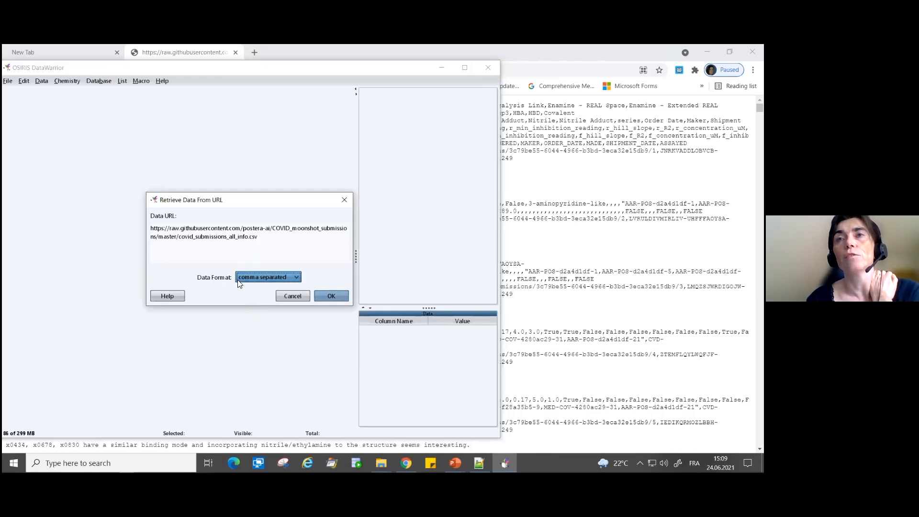
{"action": "left_click", "coordinate": [330, 296]}
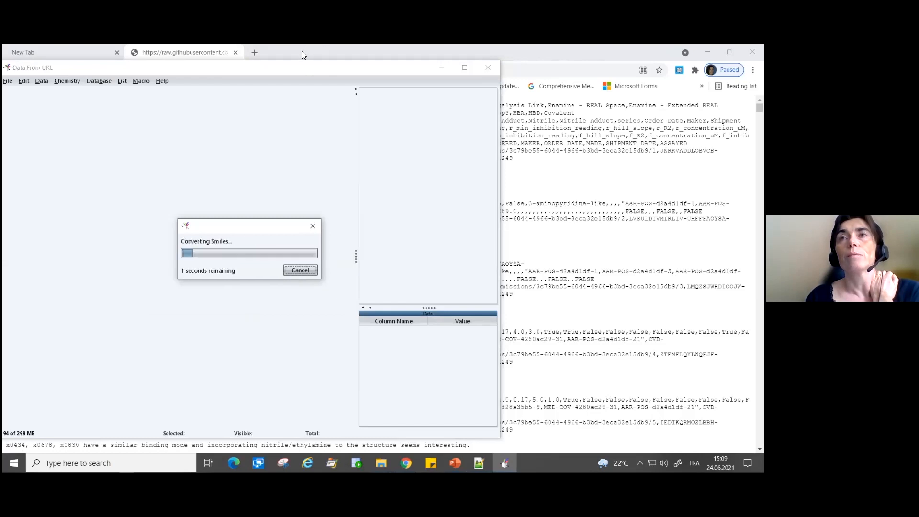
- Switch to the browser, go back to the CSV's GitHub page and reopen its raw view to review the source address
{"action": "left_click", "coordinate": [593, 167]}
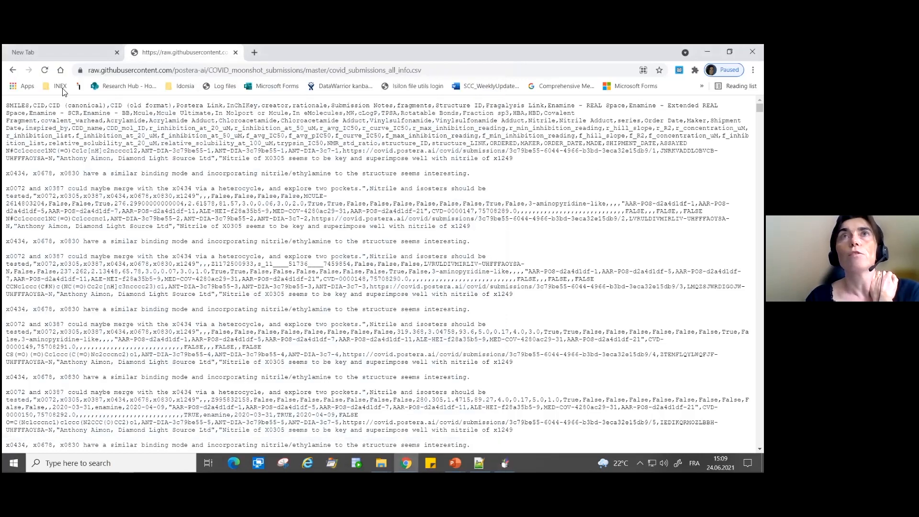
{"action": "left_click", "coordinate": [13, 71]}
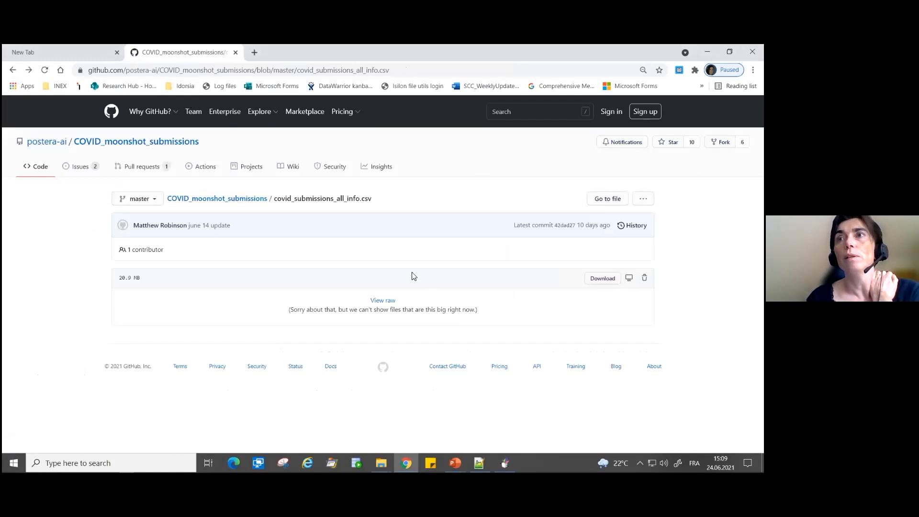
{"action": "left_click", "coordinate": [384, 302]}
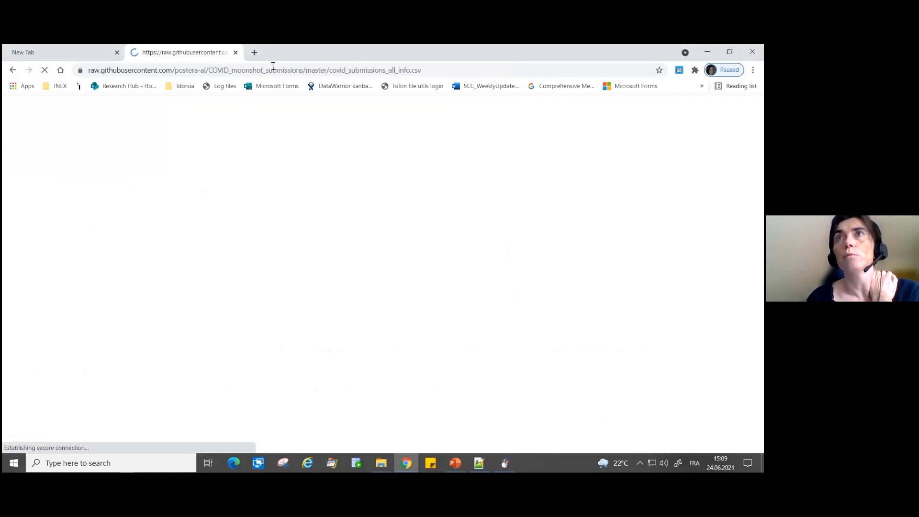
{"action": "left_click", "coordinate": [338, 71]}
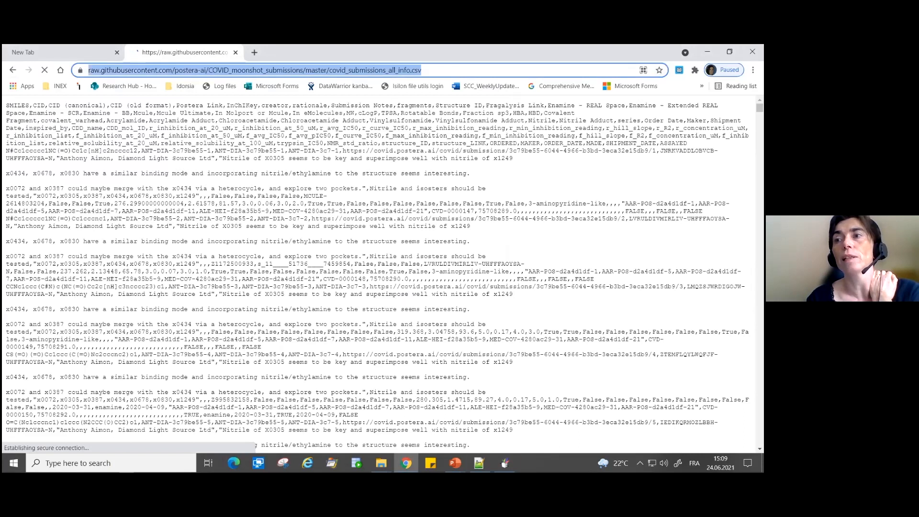
- Return to DataWarrior, dismiss the open-filters message and move the window with the retrieved table to uncover the browser page
{"action": "left_click", "coordinate": [505, 463]}
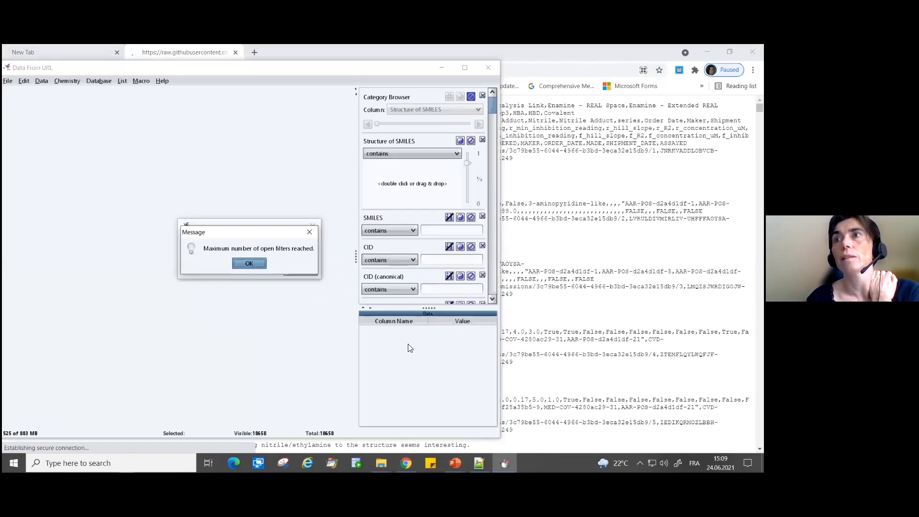
{"action": "left_click", "coordinate": [249, 264]}
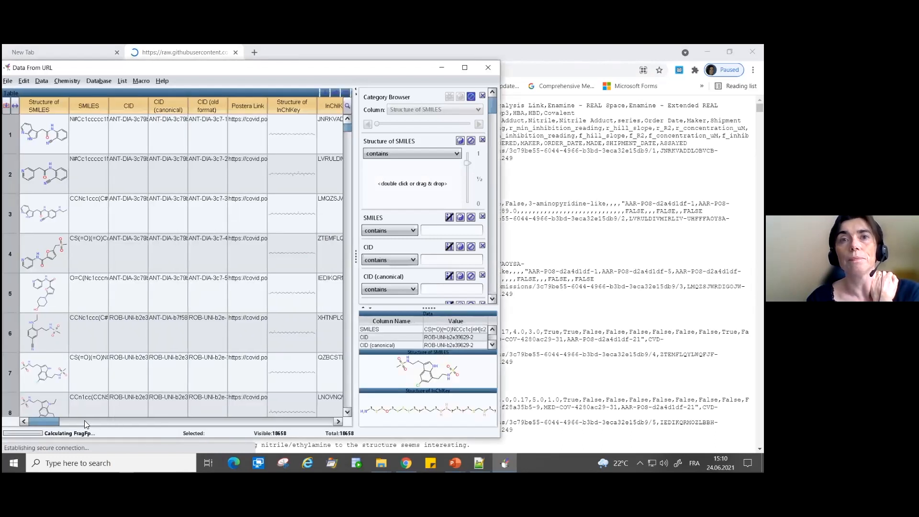
{"action": "left_click_drag", "start_coordinate": [59, 425], "coordinate": [7, 413]}
{"action": "left_click_drag", "start_coordinate": [404, 75], "coordinate": [629, 91]}
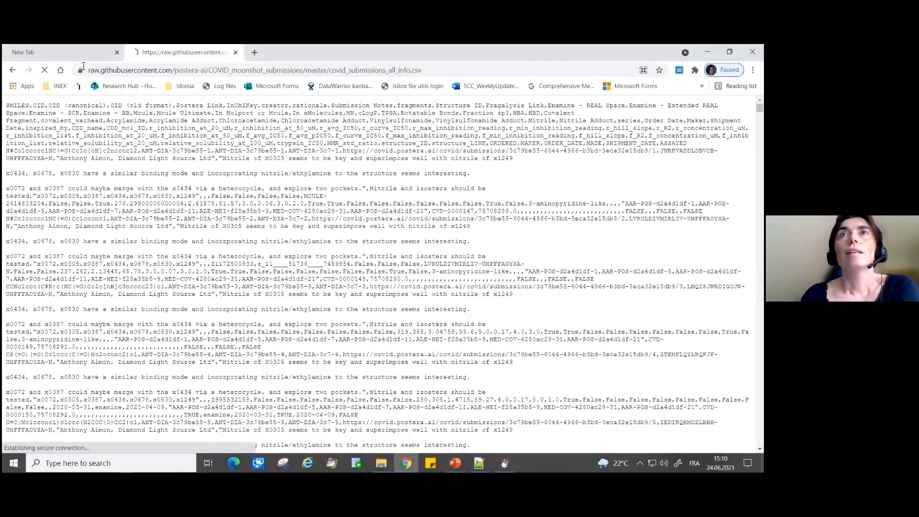
- Switch to the slide presentation, reveal the web site bullet and open its Postera activity moonshot data link
{"action": "left_click", "coordinate": [144, 123]}
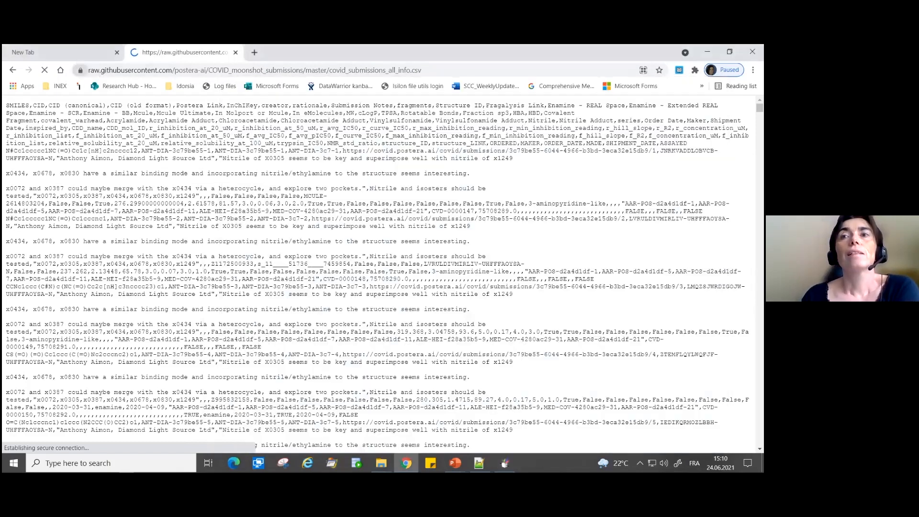
{"action": "mouse_move", "coordinate": [505, 463]}
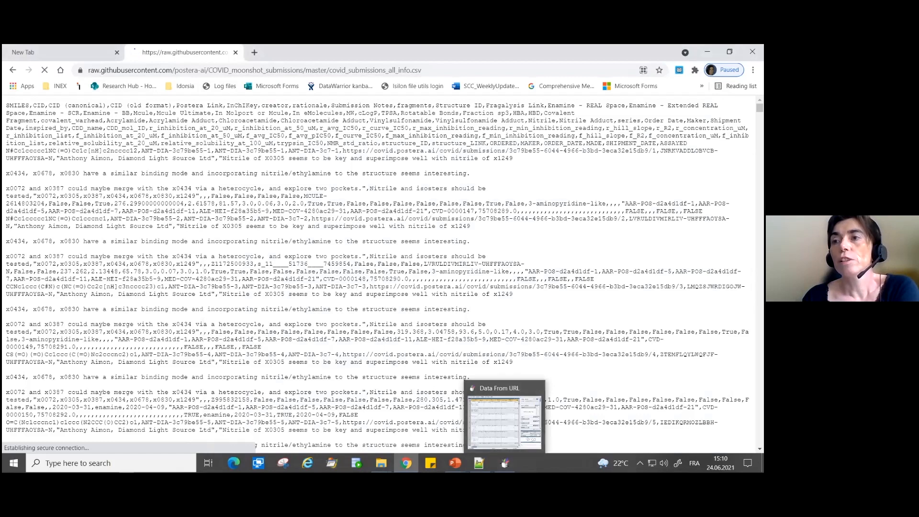
{"action": "left_click", "coordinate": [436, 393]}
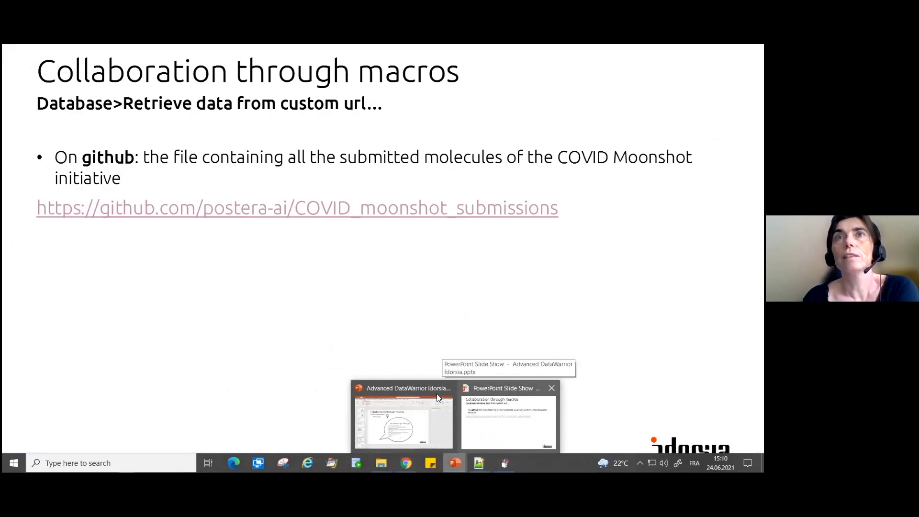
{"action": "left_click", "coordinate": [392, 375]}
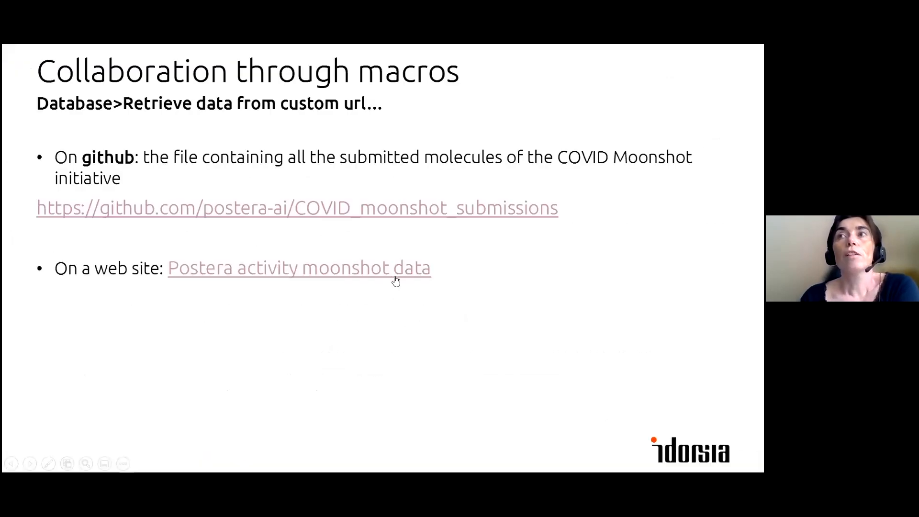
{"action": "left_click", "coordinate": [421, 271]}
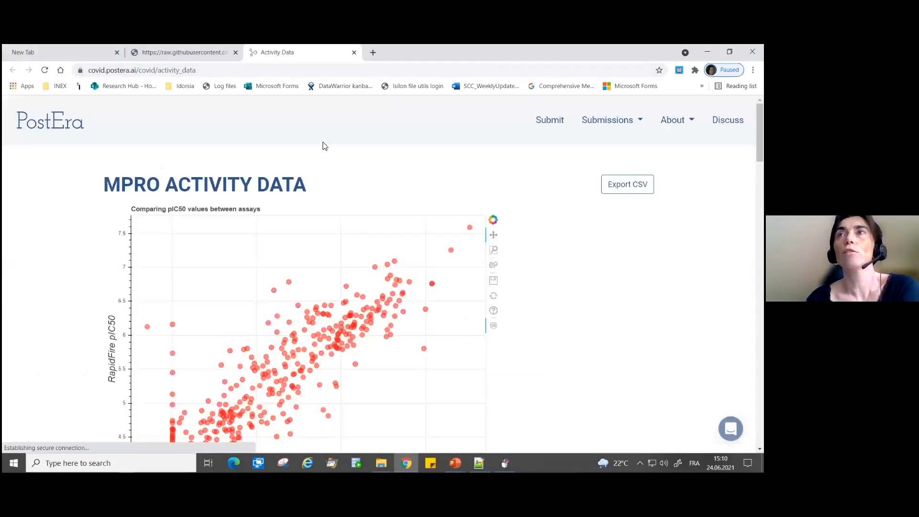
- Examine the MPRO activity data page, from the pIC50 scatter plot through the table of assayed molecules
{"action": "mouse_move", "coordinate": [760, 133]}
{"action": "left_mouse_down"}
{"action": "mouse_move", "coordinate": [759, 140]}
{"action": "mouse_move", "coordinate": [760, 133]}
{"action": "left_mouse_up"}
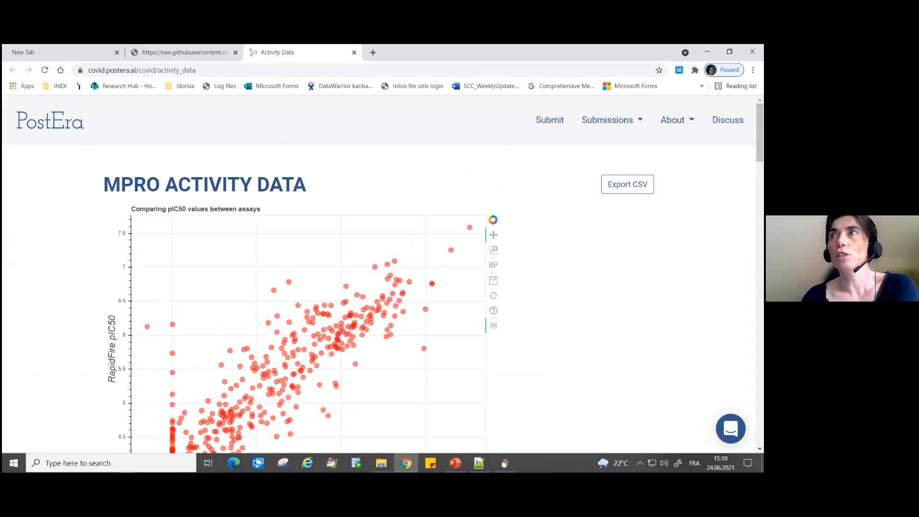
{"action": "scroll", "coordinate": [367, 287], "scroll_direction": "down", "scroll_amount": 10}
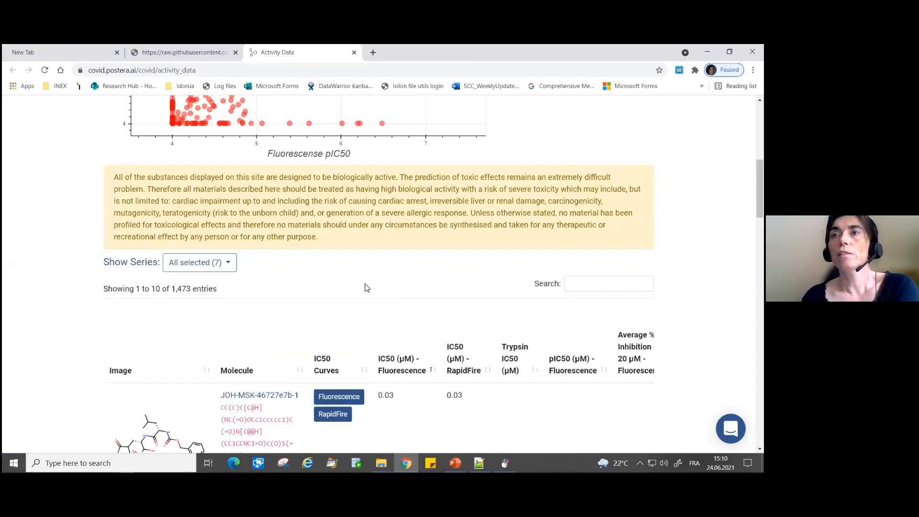
{"action": "scroll", "coordinate": [179, 271], "scroll_direction": "down", "scroll_amount": 12}
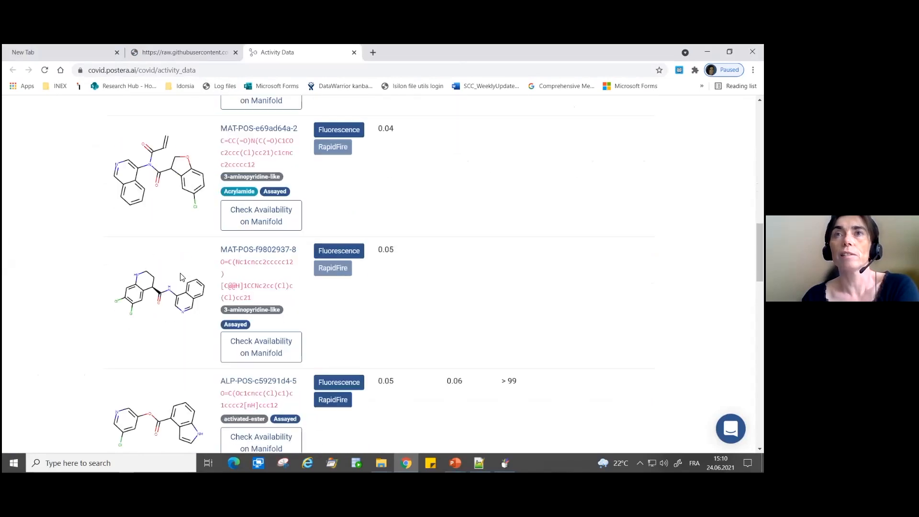
{"action": "scroll", "coordinate": [536, 332], "scroll_direction": "down", "scroll_amount": 6}
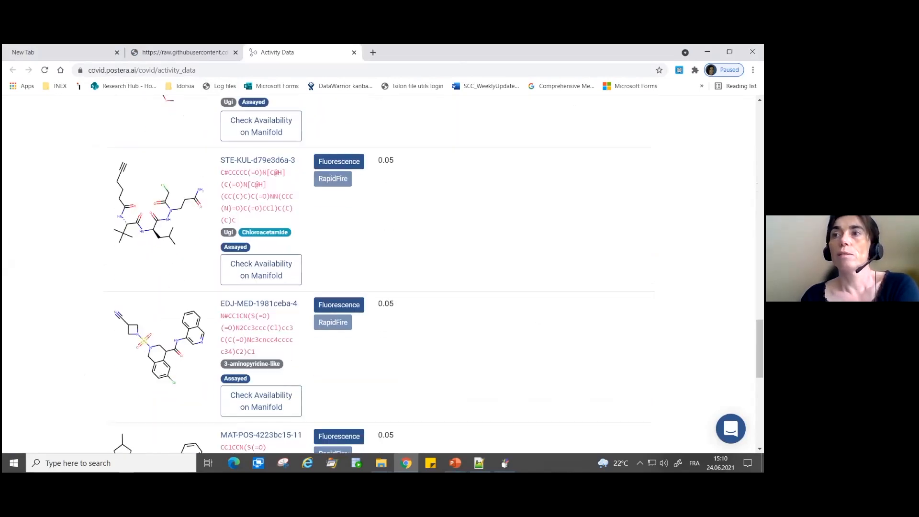
{"action": "scroll", "coordinate": [617, 357], "scroll_direction": "up", "scroll_amount": 6}
{"action": "scroll", "coordinate": [618, 357], "scroll_direction": "up", "scroll_amount": 15}
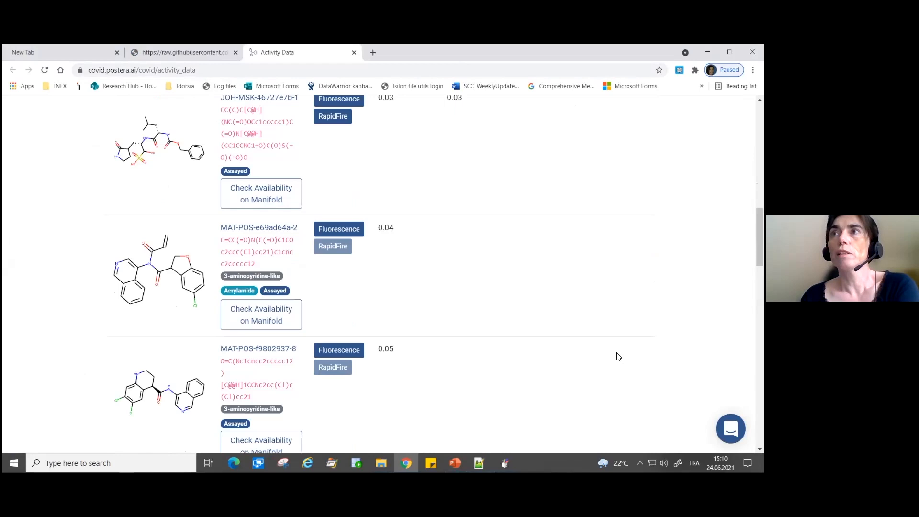
- Start exporting the MPRO activity data as CSV, cancel saving the file, and copy the export link's address instead
{"action": "scroll", "coordinate": [383, 273], "scroll_direction": "up", "scroll_amount": 3}
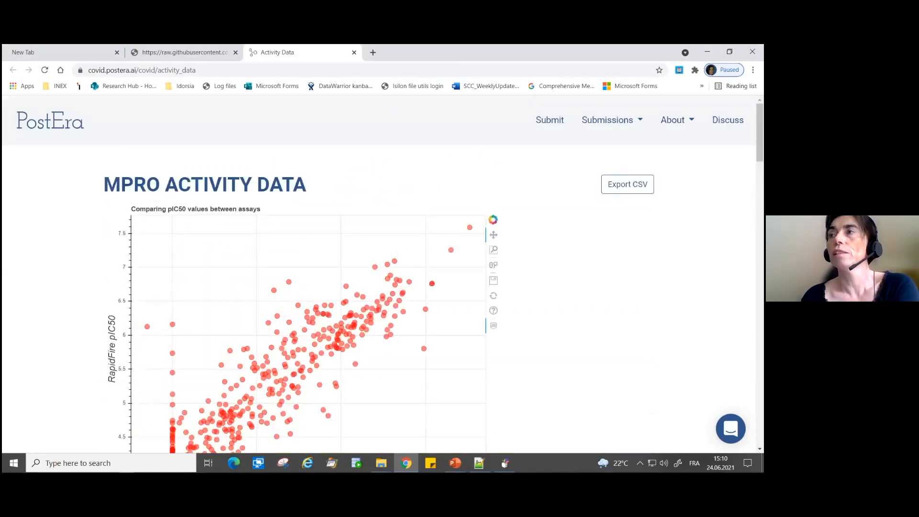
{"action": "left_click", "coordinate": [627, 185]}
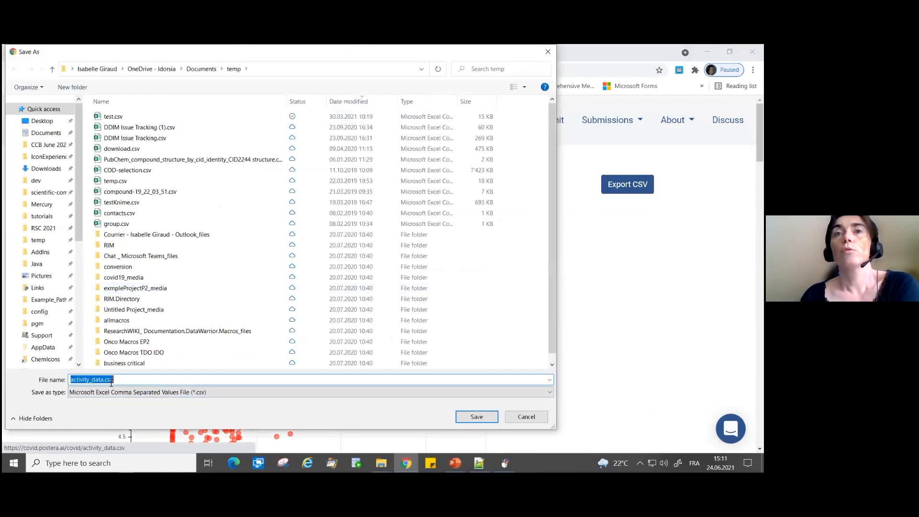
{"action": "left_click", "coordinate": [527, 417]}
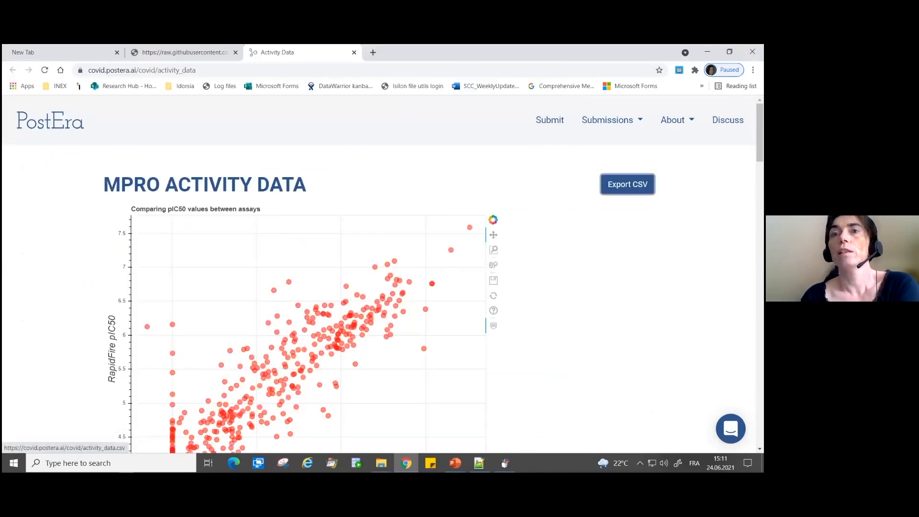
{"action": "right_click", "coordinate": [602, 183]}
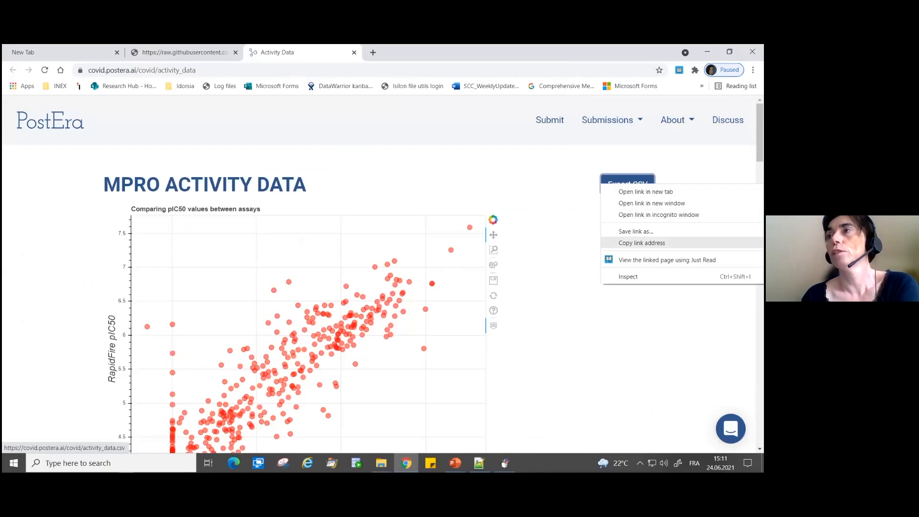
{"action": "left_click", "coordinate": [642, 243]}
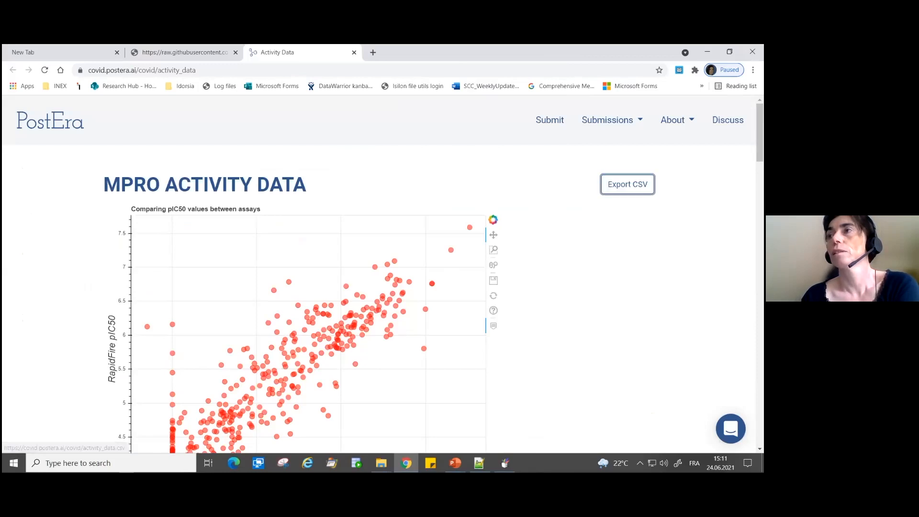
{"action": "left_click", "coordinate": [505, 463]}
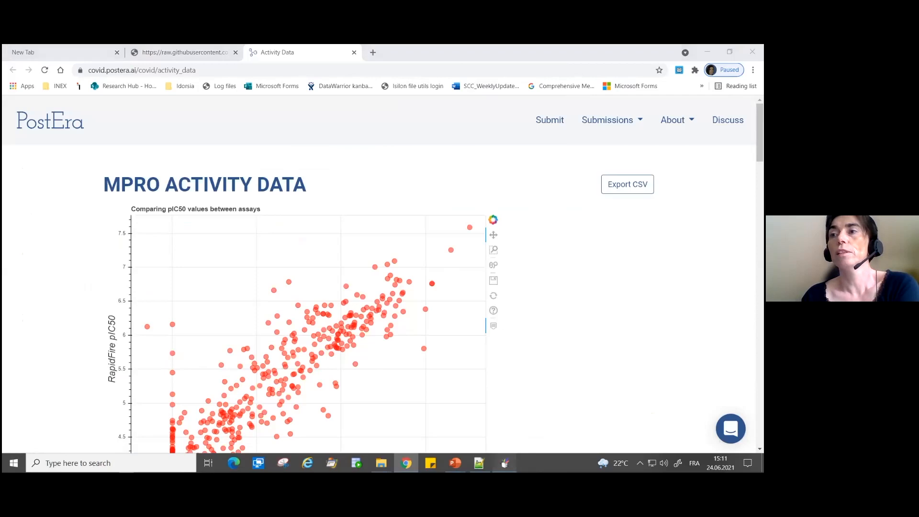
{"action": "left_click", "coordinate": [364, 97]}
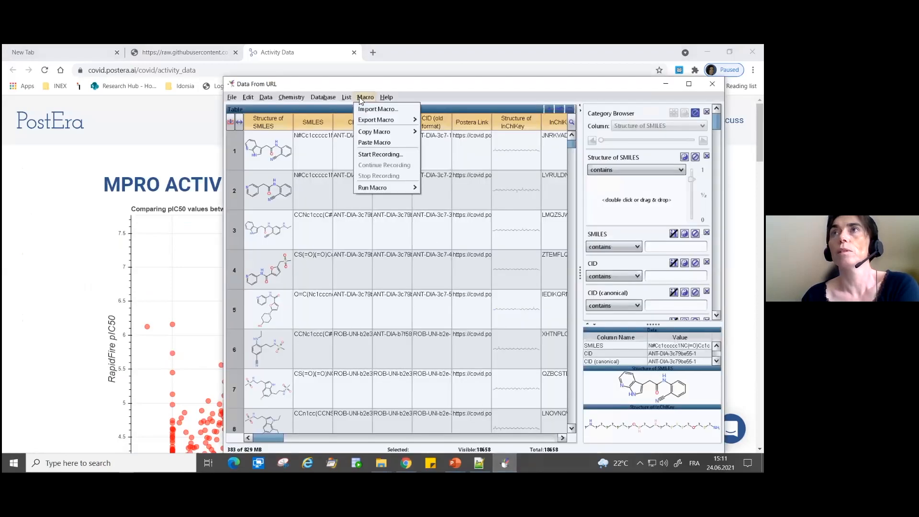
{"action": "mouse_move", "coordinate": [324, 102]}
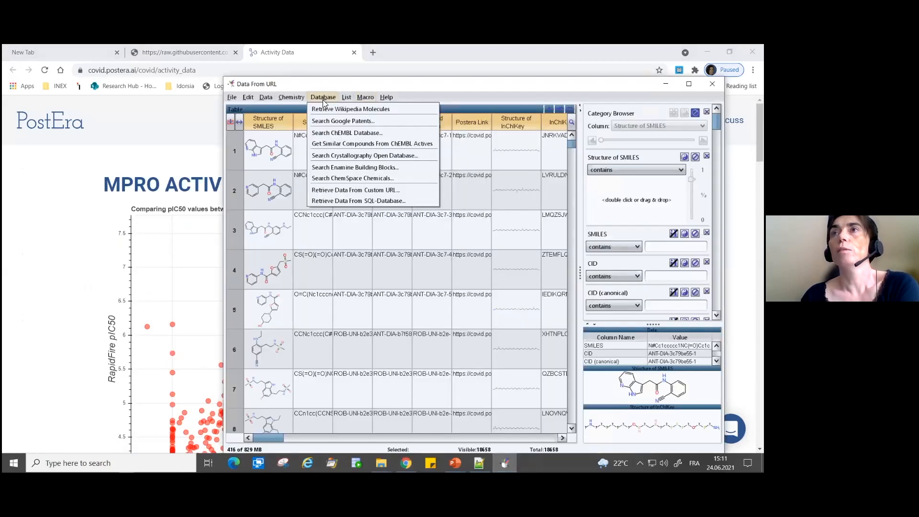
{"action": "left_click", "coordinate": [333, 192]}
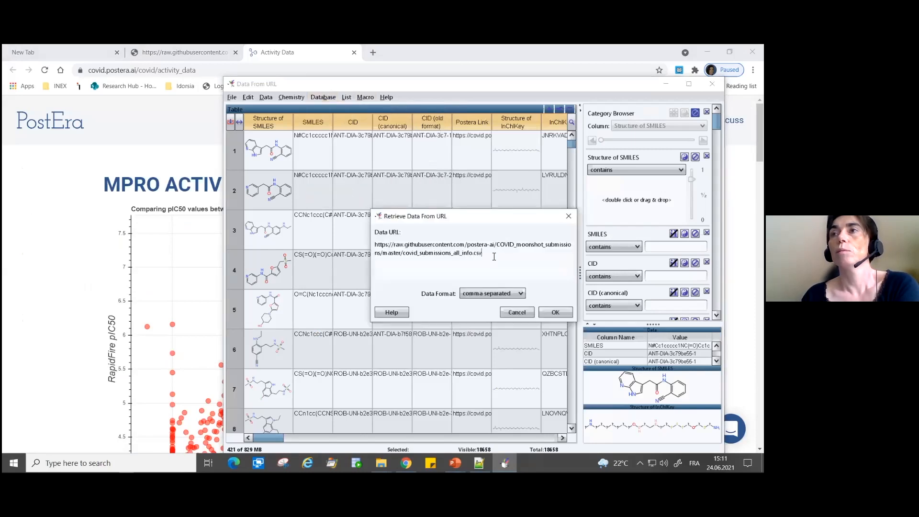
{"action": "left_click_drag", "start_coordinate": [494, 257], "coordinate": [357, 236]}
{"action": "key", "text": "ctrl+v"}
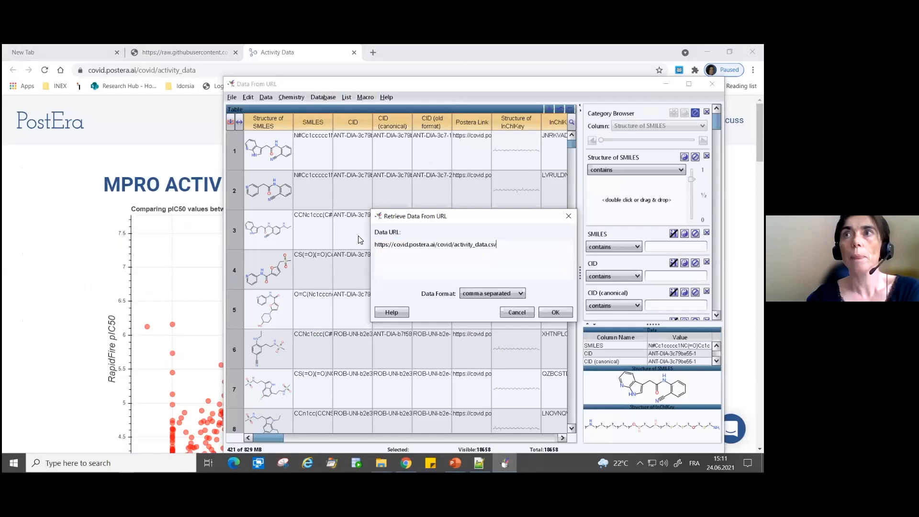
{"action": "left_click", "coordinate": [552, 312]}
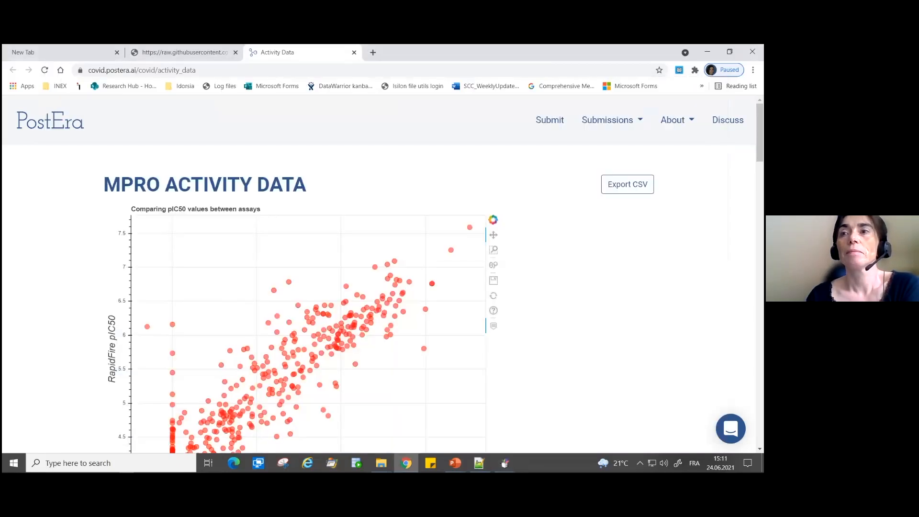
- Switch to the running slide show and open its Google Sheets link to the Open Source Antibiotics Molecules document
{"action": "mouse_move", "coordinate": [456, 463]}
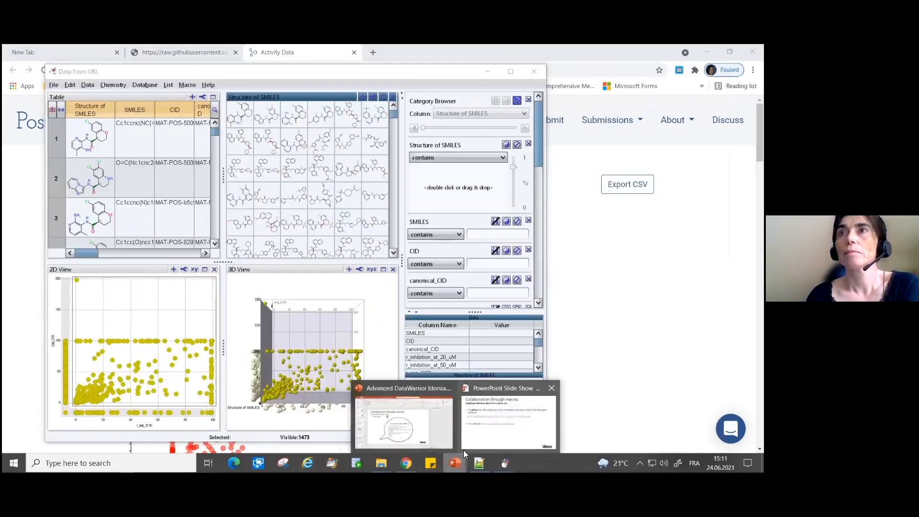
{"action": "left_click", "coordinate": [481, 441]}
{"action": "left_click", "coordinate": [397, 405]}
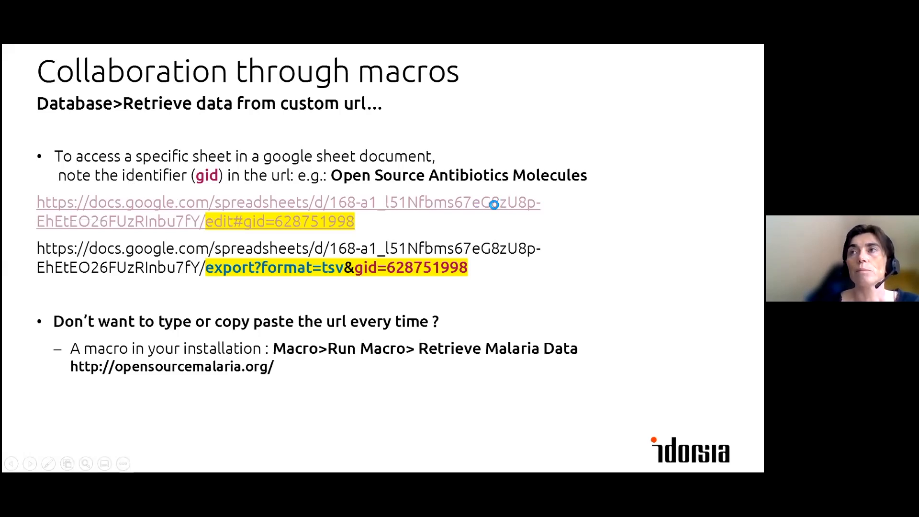
{"action": "left_click", "coordinate": [450, 294]}
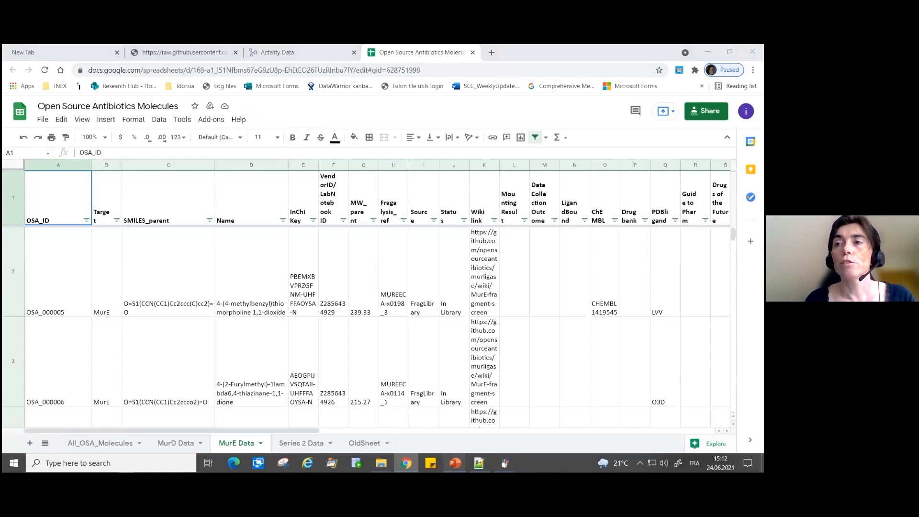
- Return to the slide show to review the TSV export address format, and go back to the Open Source Antibiotics Molecules sheet
{"action": "mouse_move", "coordinate": [455, 463]}
{"action": "left_click", "coordinate": [508, 422]}
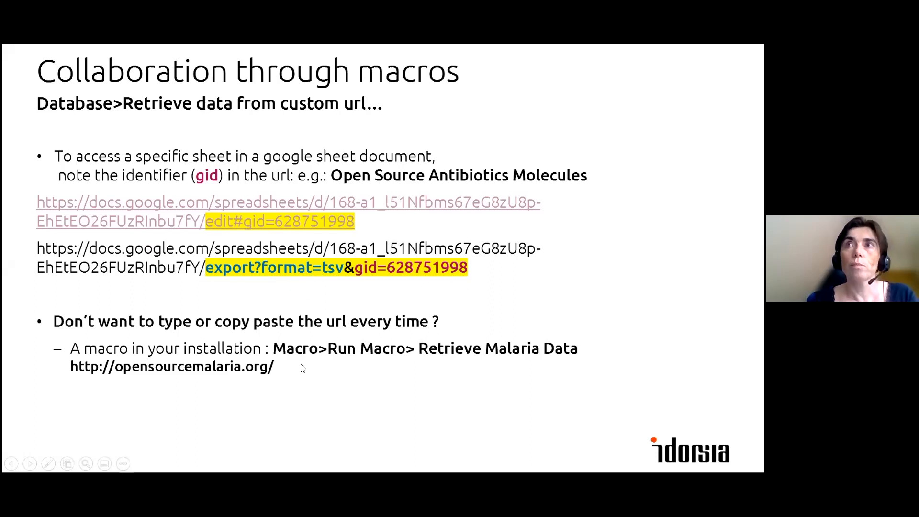
{"action": "key", "text": "alt+Tab"}
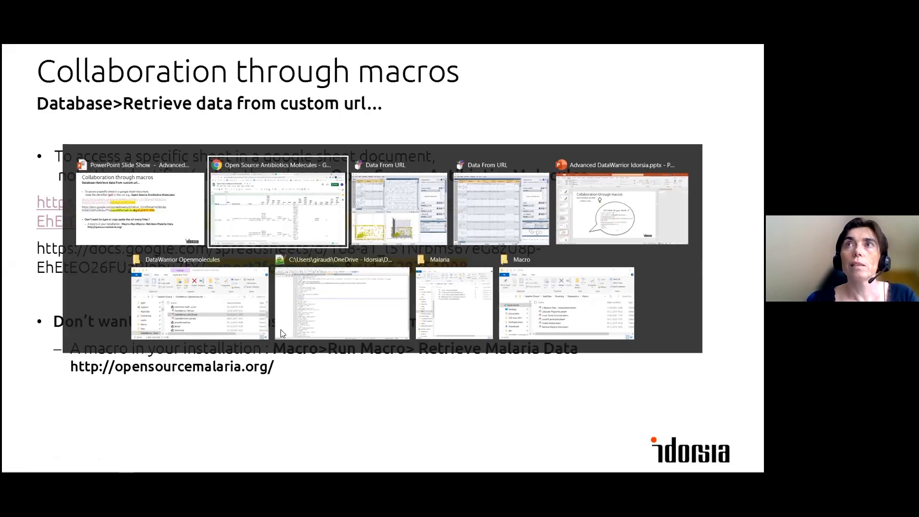
{"action": "left_click", "coordinate": [288, 225]}
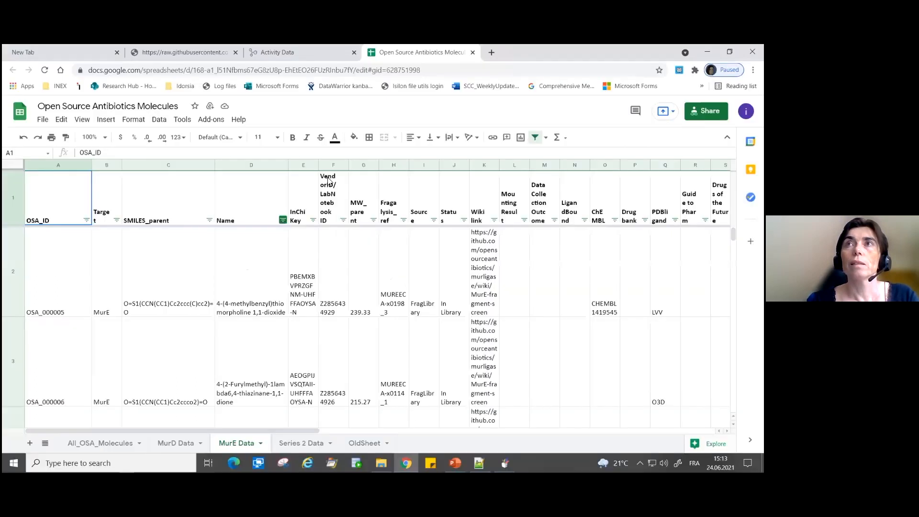
- Edit the MurE Data sheet's web address, replacing "edit#" with "export?format=tsv&" in front of gid=628751998
{"action": "left_click", "coordinate": [362, 72]}
{"action": "left_click", "coordinate": [369, 71]}
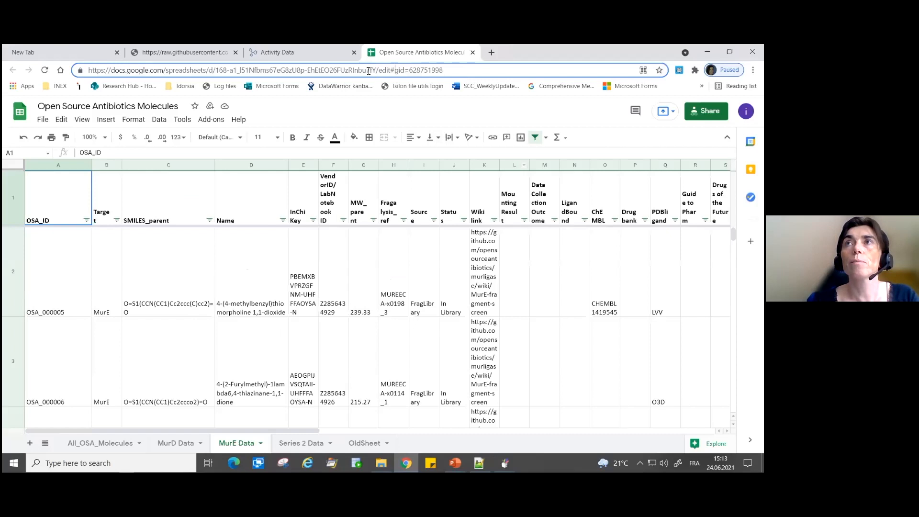
{"action": "left_click_drag", "start_coordinate": [392, 70], "coordinate": [380, 70]}
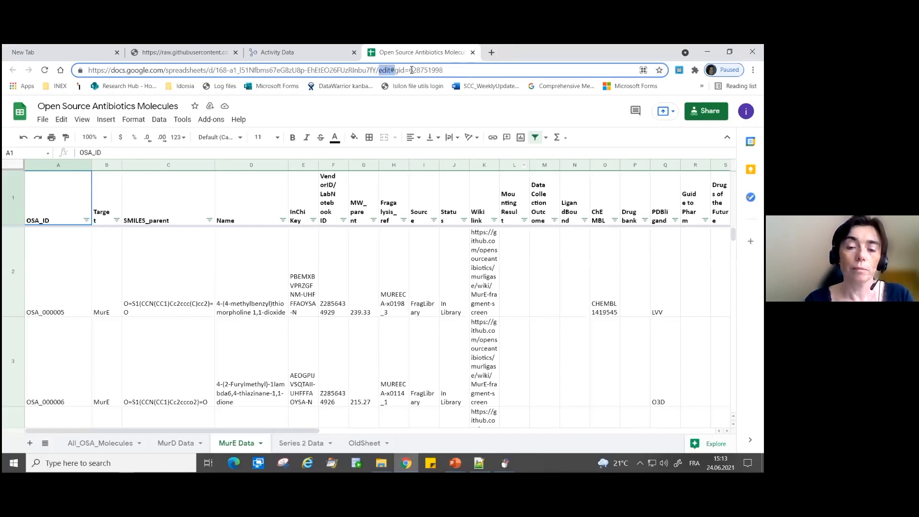
{"action": "type", "text": "export"}
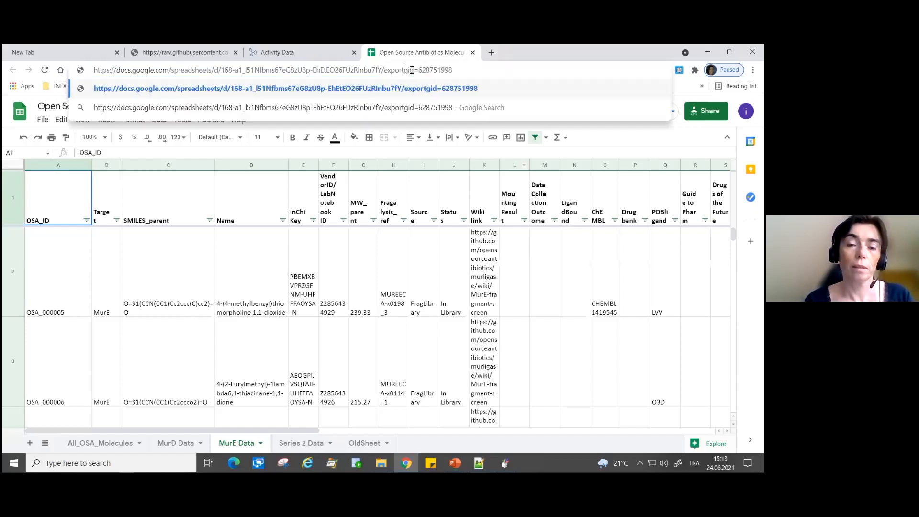
{"action": "type", "text": "&"}
{"action": "key", "text": "BackSpace"}
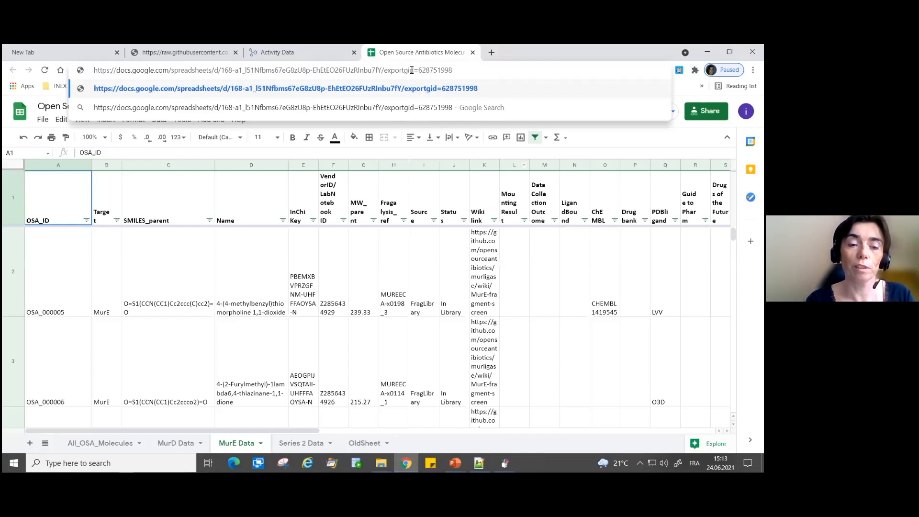
{"action": "type", "text": "?"}
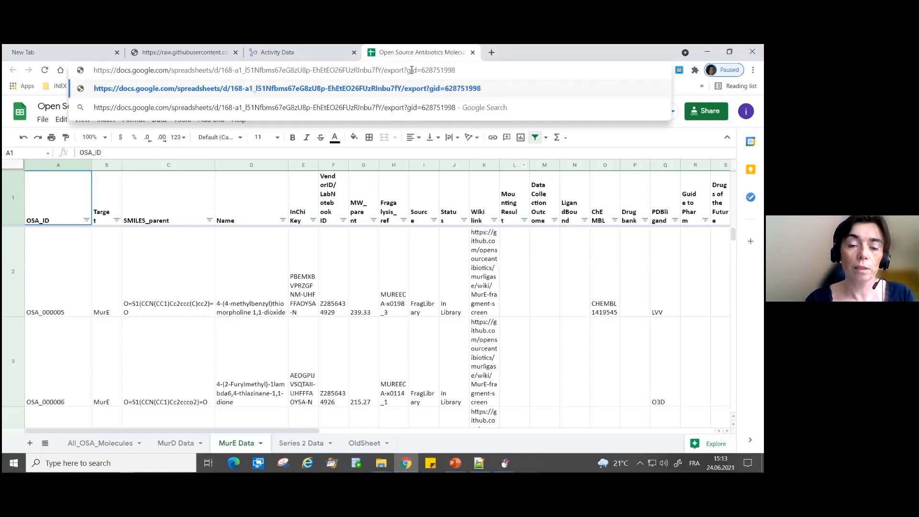
{"action": "type", "text": "format="}
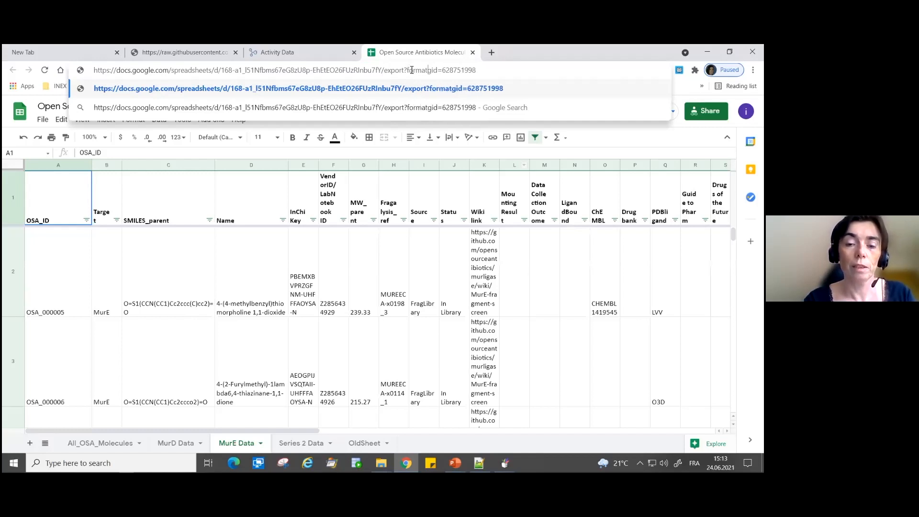
{"action": "type", "text": "t"}
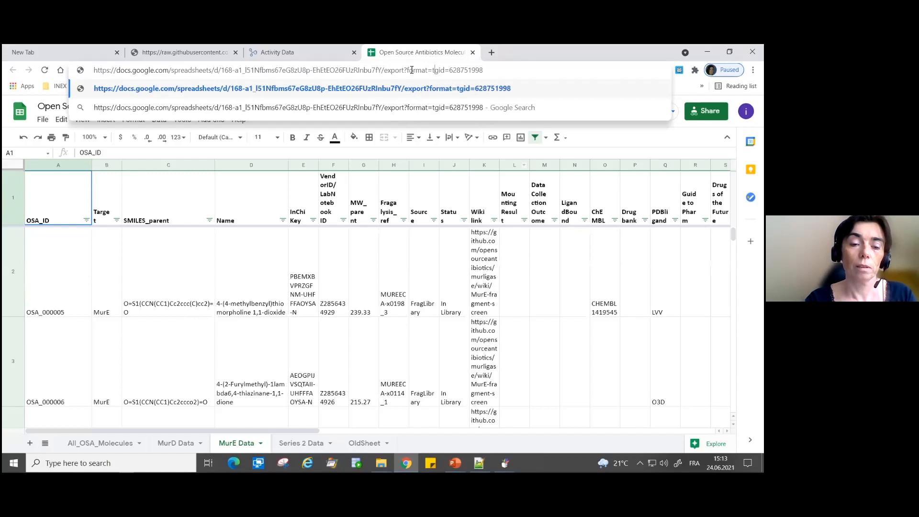
{"action": "type", "text": "sv"}
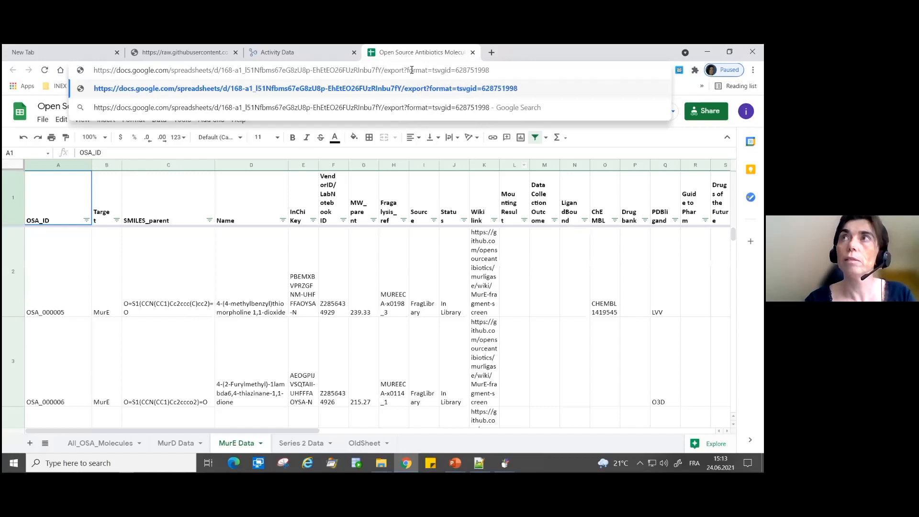
{"action": "type", "text": "&"}
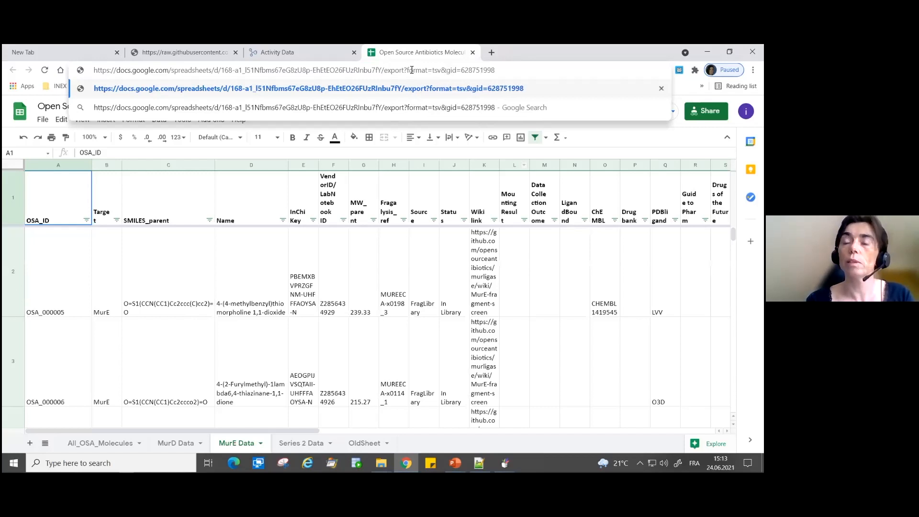
- Copy the complete TSV export address, load it in the browser and cancel saving the offered file
{"action": "key", "text": "ctrl+a"}
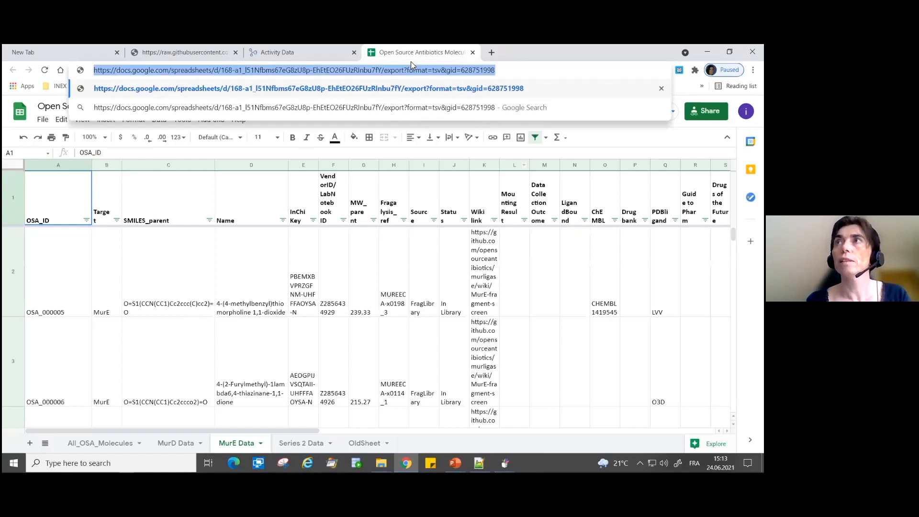
{"action": "key", "text": "End"}
{"action": "key", "text": "Return"}
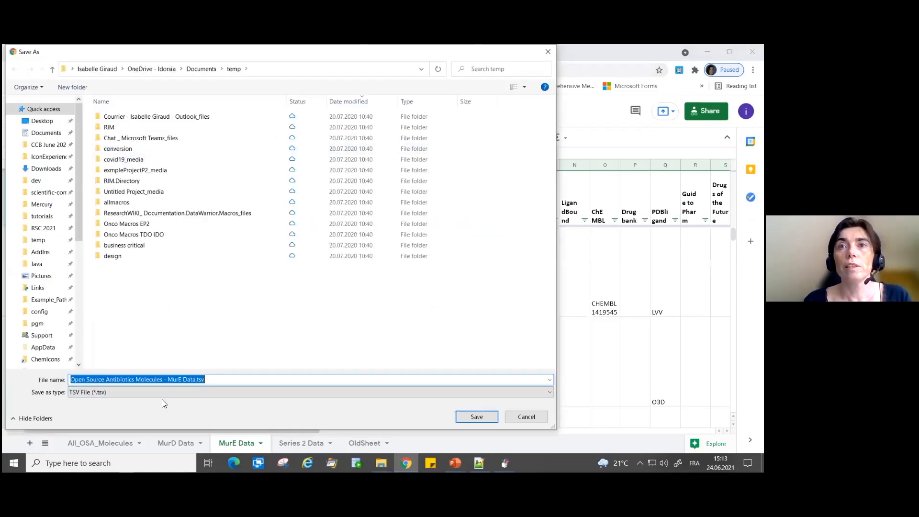
{"action": "left_click", "coordinate": [511, 416]}
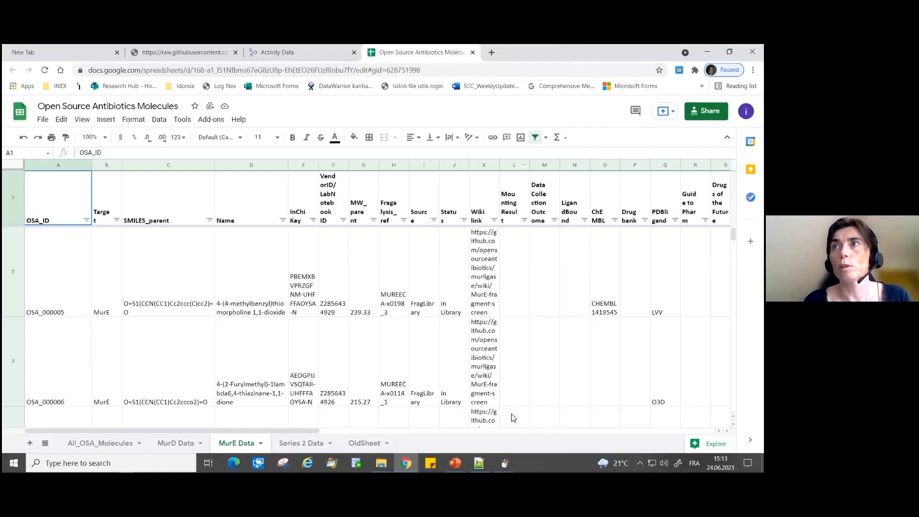
- Switch to DataWarrior and retrieve the MurE Data sheet from the copied TSV export address as a custom URL, using TAB delimited format
{"action": "left_click", "coordinate": [505, 463]}
{"action": "left_click", "coordinate": [544, 400]}
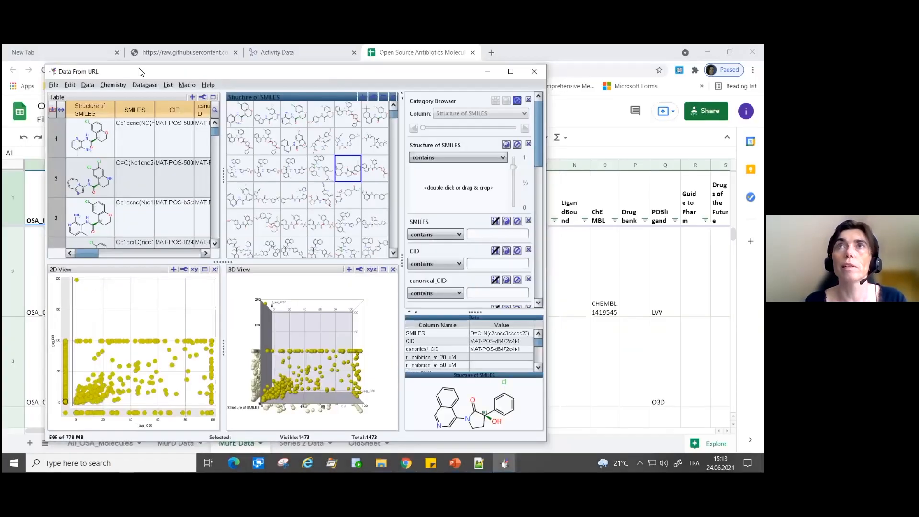
{"action": "left_click", "coordinate": [185, 85]}
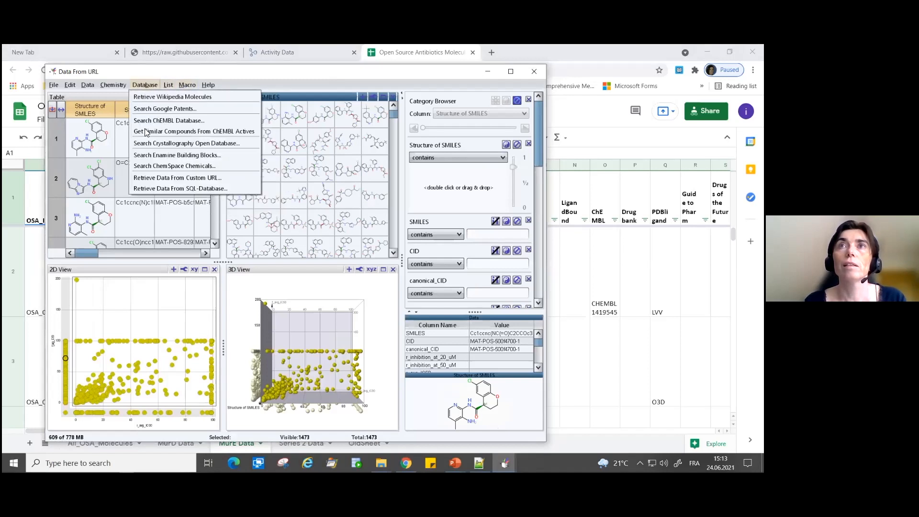
{"action": "left_click", "coordinate": [196, 176]}
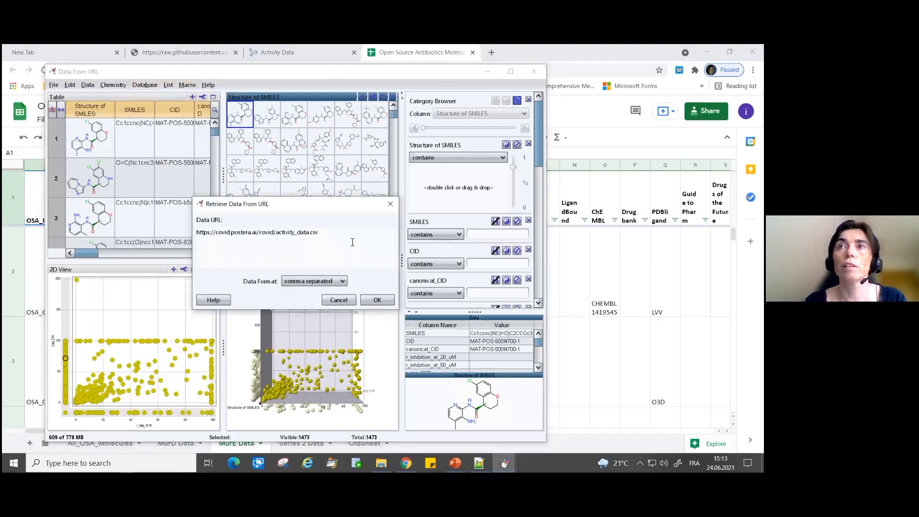
{"action": "triple_click", "coordinate": [231, 232]}
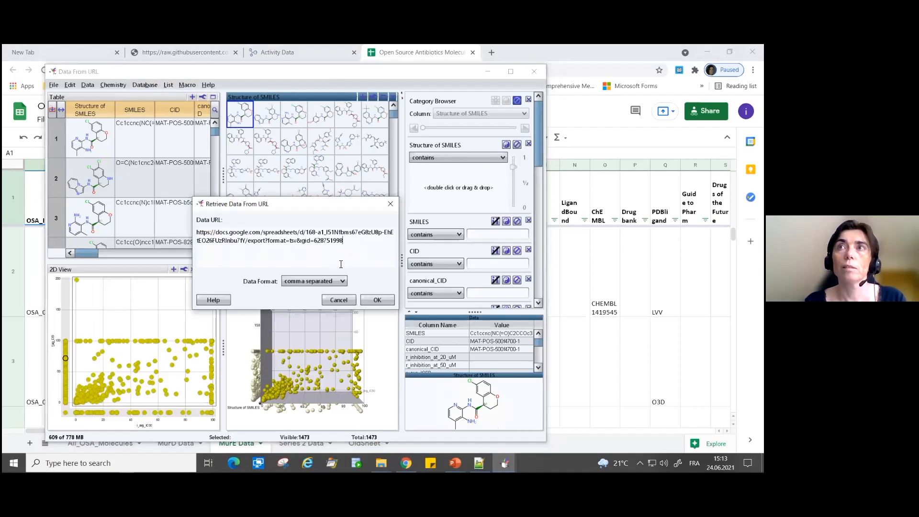
{"action": "left_click", "coordinate": [326, 283]}
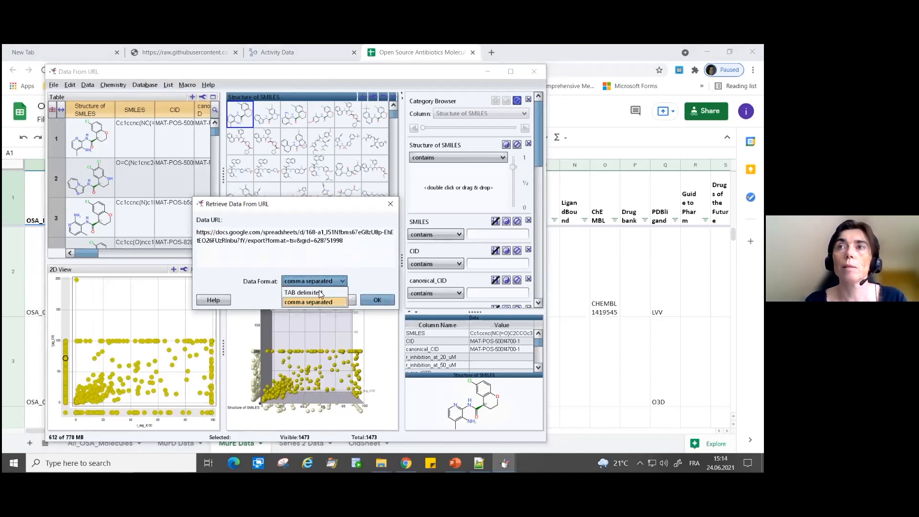
{"action": "left_click", "coordinate": [313, 290]}
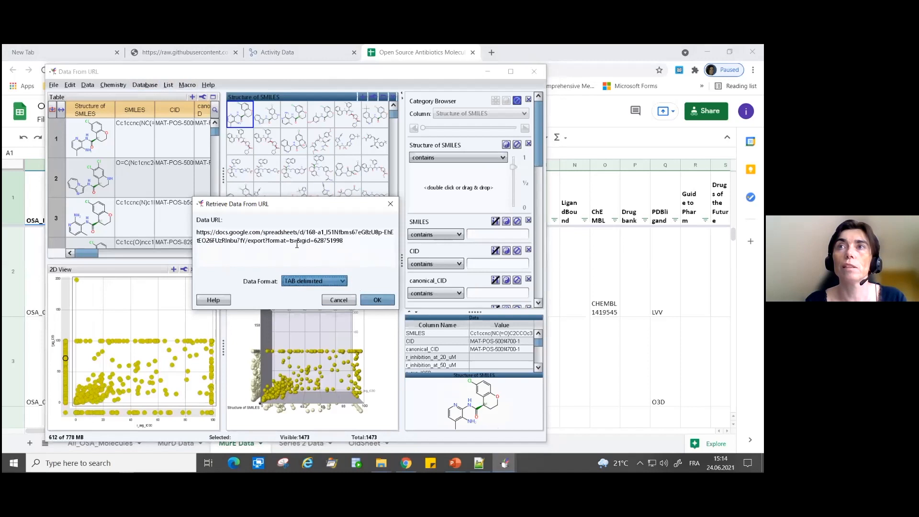
{"action": "left_click", "coordinate": [378, 302]}
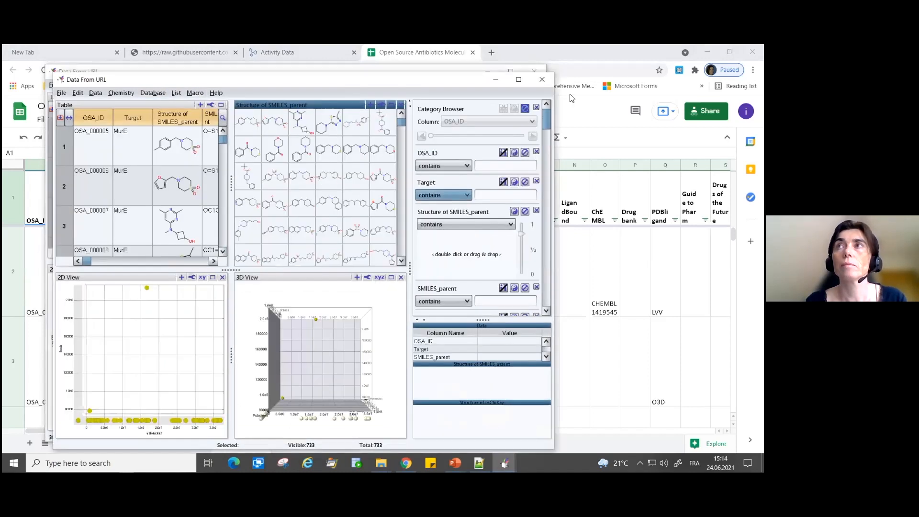
- Maximize the window with the retrieved MurE data, widen the SMILES_parent column and select its first cell
{"action": "left_click", "coordinate": [517, 80]}
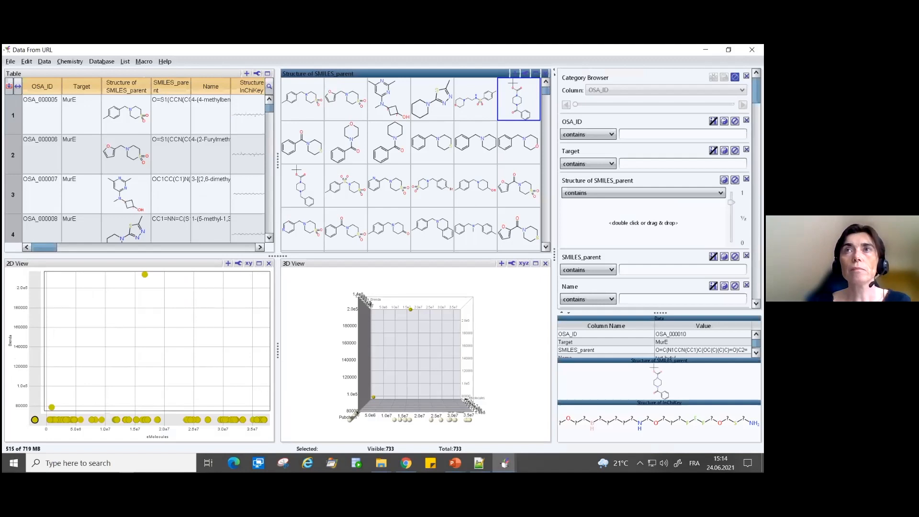
{"action": "left_click", "coordinate": [382, 177]}
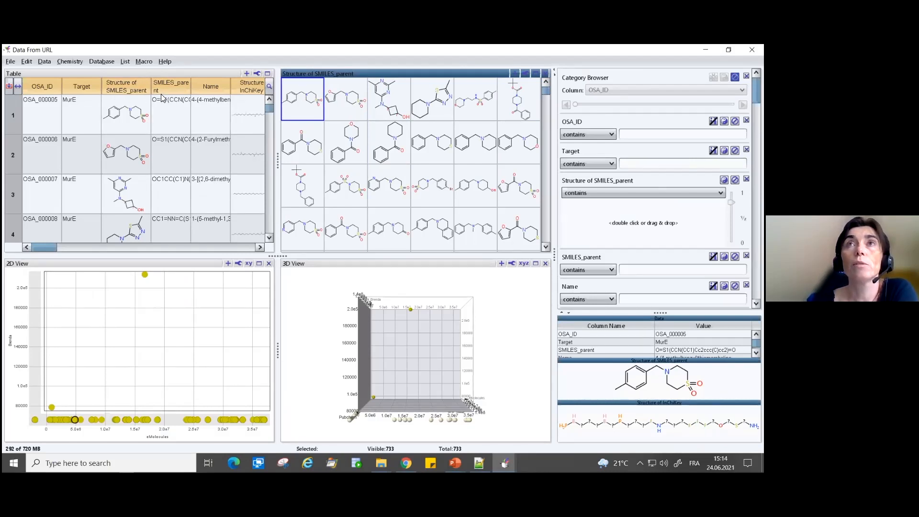
{"action": "left_click_drag", "start_coordinate": [192, 85], "coordinate": [239, 85]}
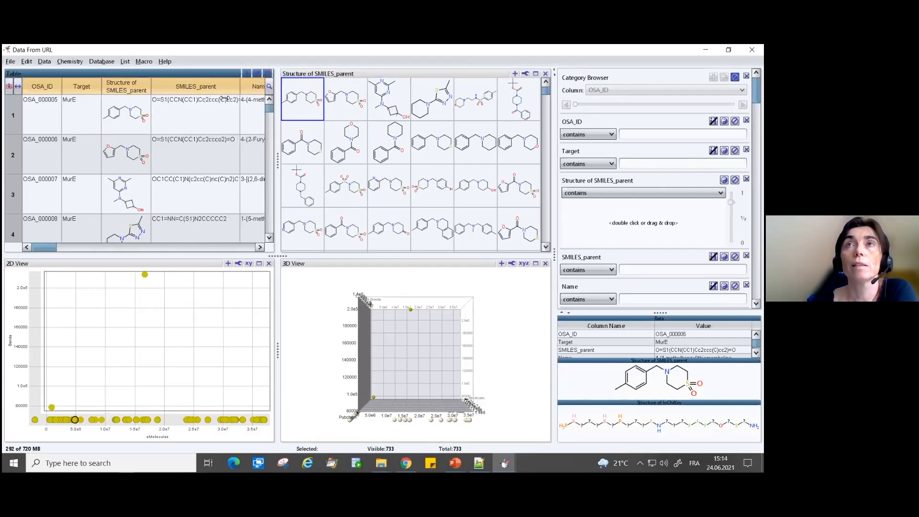
{"action": "left_click", "coordinate": [154, 99]}
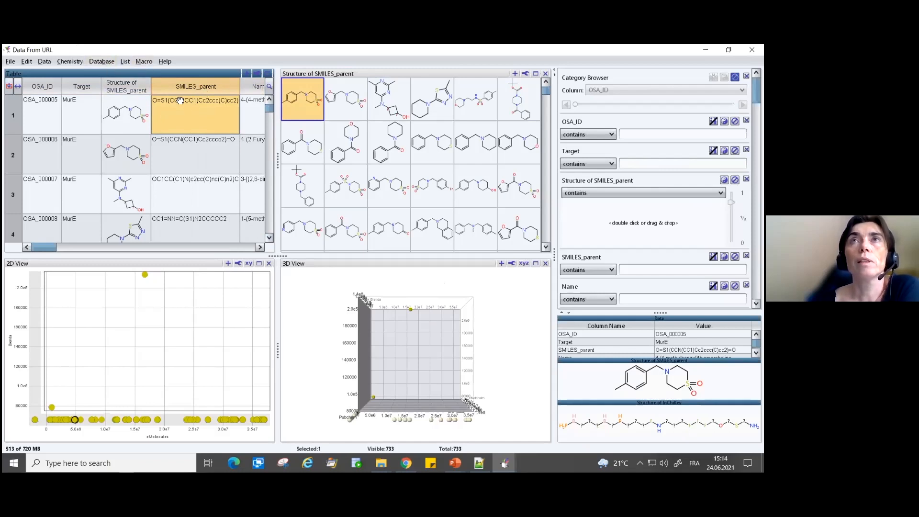
- Run the saved macro Retrieve Malaria Data
{"action": "left_click", "coordinate": [144, 61]}
{"action": "mouse_move", "coordinate": [160, 154]}
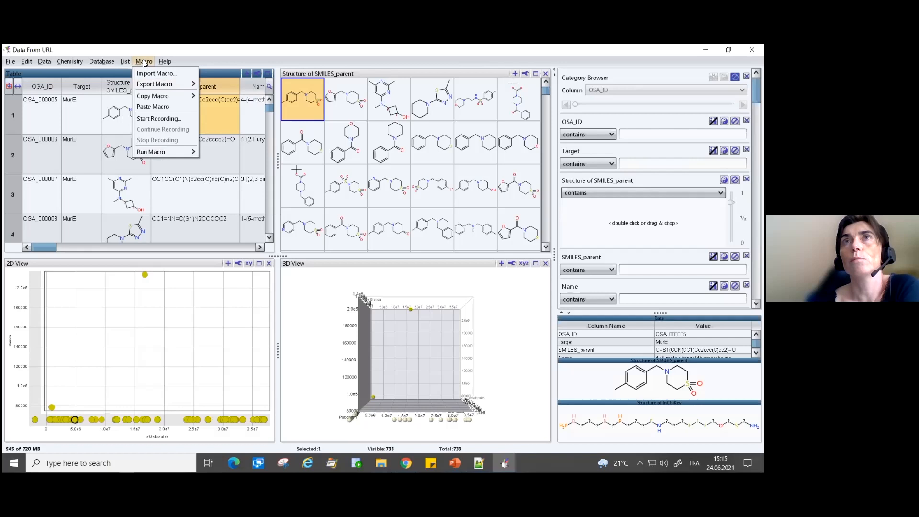
{"action": "mouse_move", "coordinate": [137, 152]}
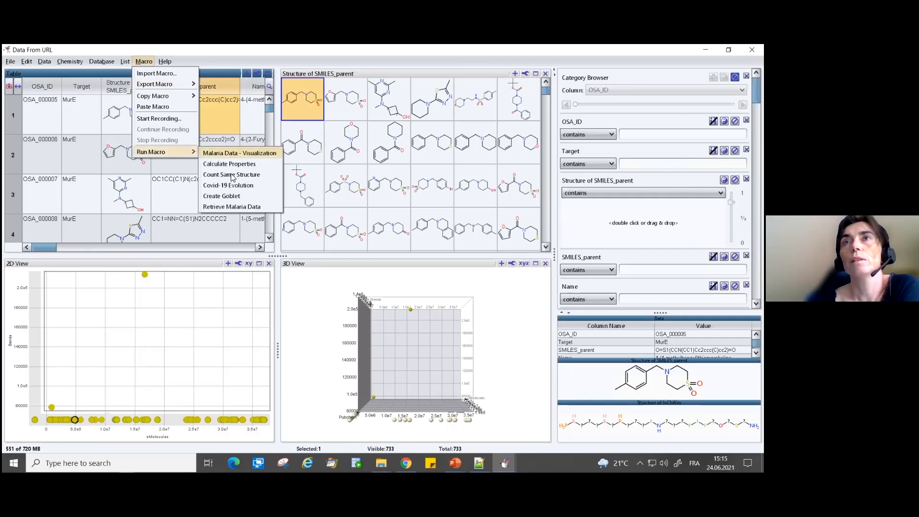
{"action": "left_click", "coordinate": [234, 206]}
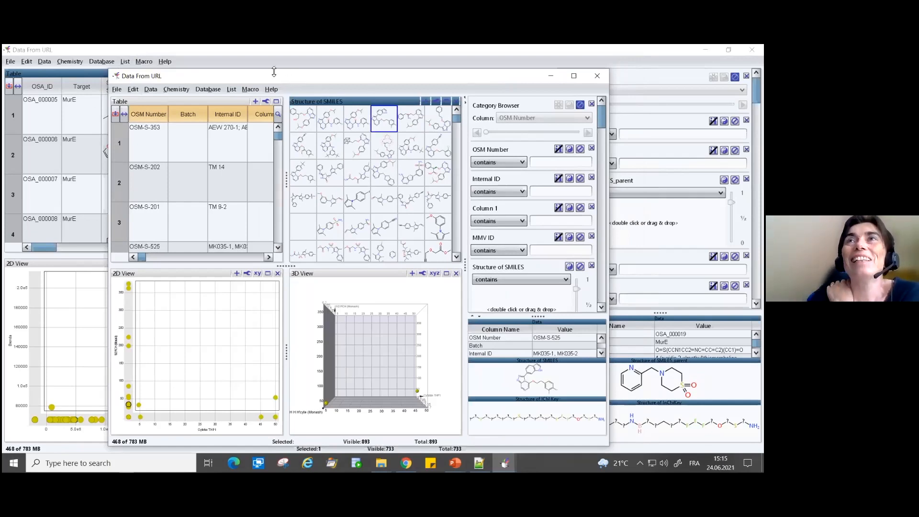
{"action": "left_click", "coordinate": [251, 90]}
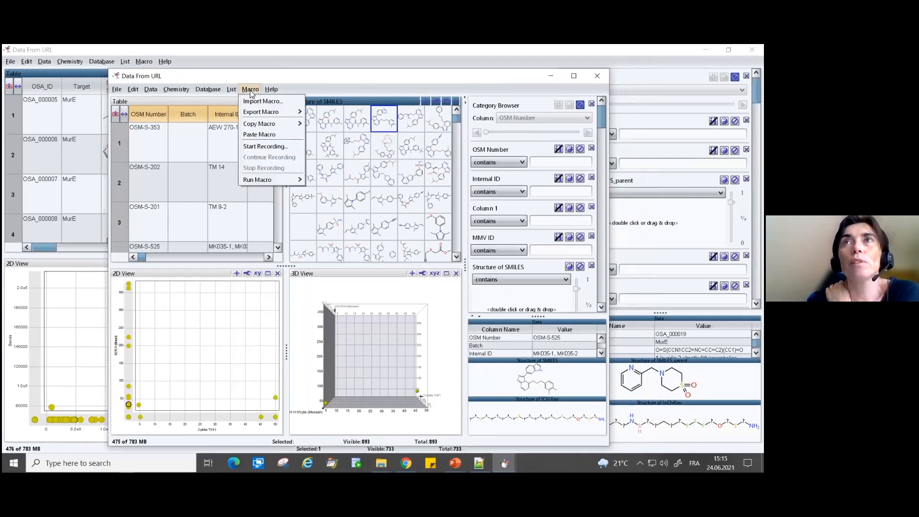
{"action": "mouse_move", "coordinate": [262, 180]}
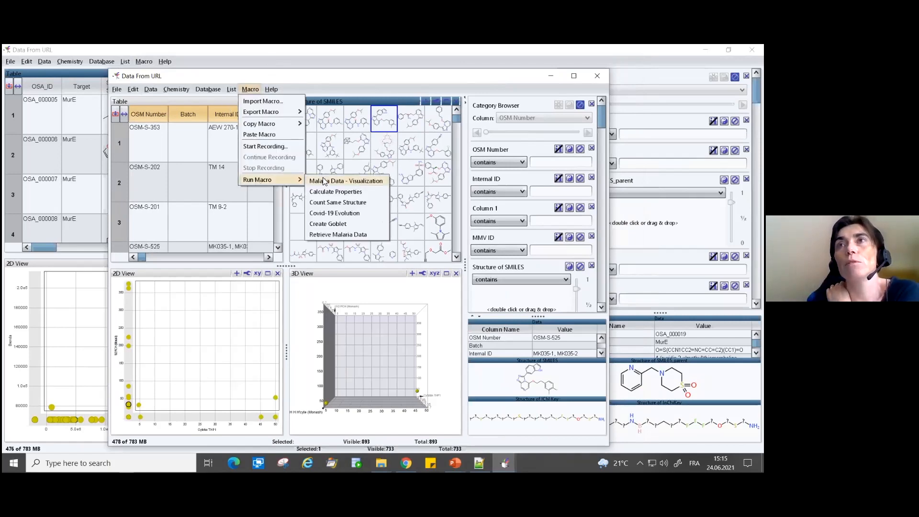
{"action": "left_click", "coordinate": [318, 235]}
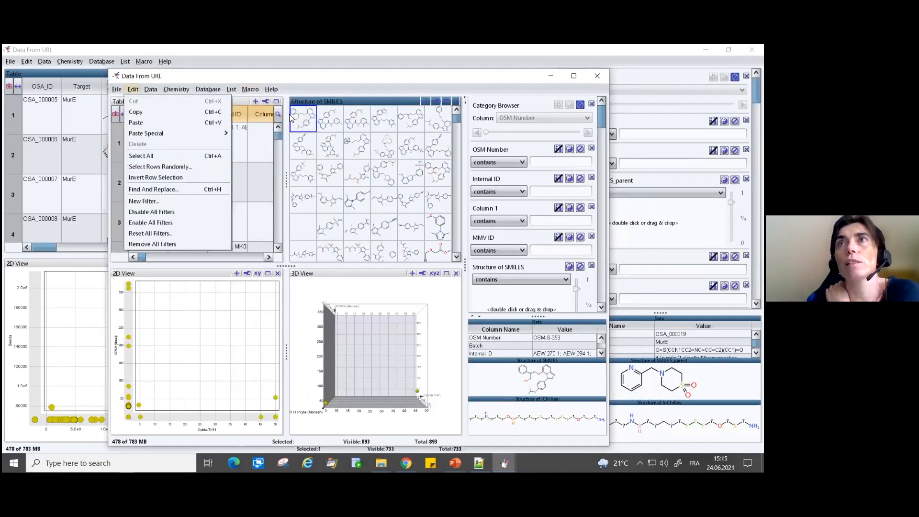
{"action": "mouse_move", "coordinate": [231, 90]}
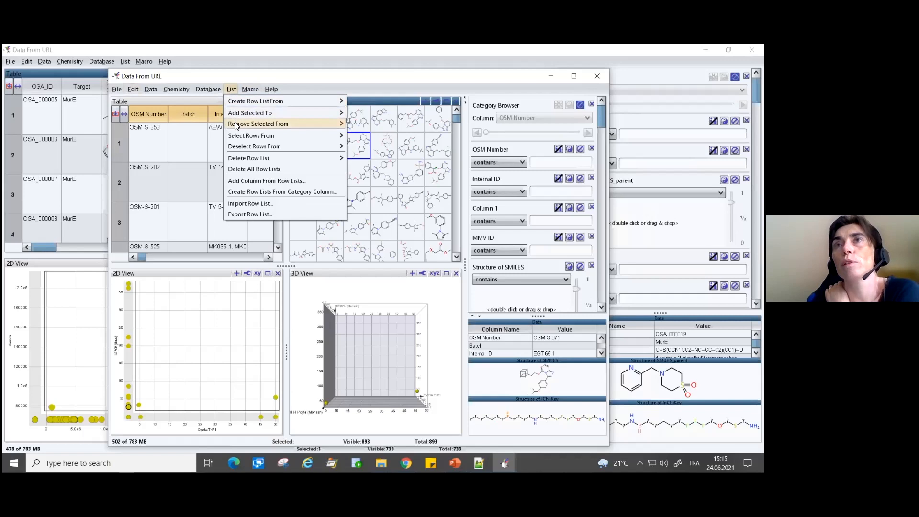
- Start recording a new macro named "Retrieve Antibiotics Data" from the malaria data window
{"action": "mouse_move", "coordinate": [273, 89]}
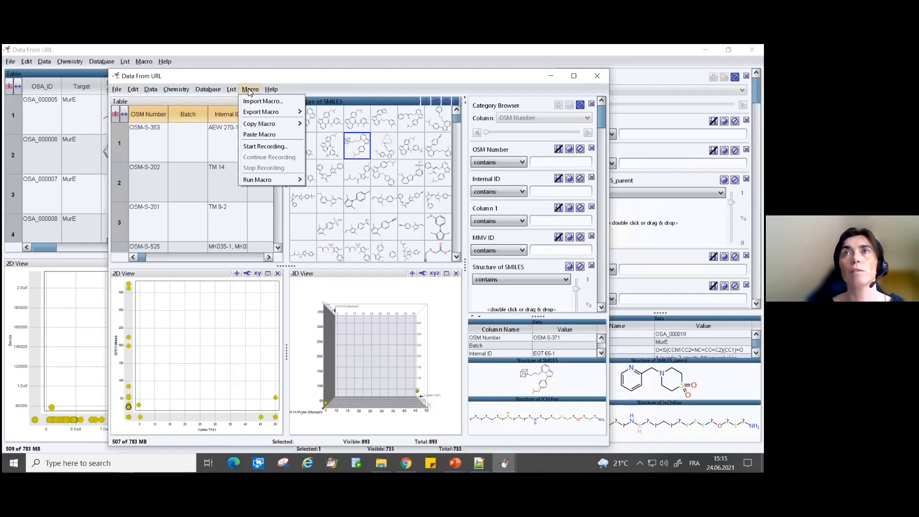
{"action": "left_click", "coordinate": [262, 149]}
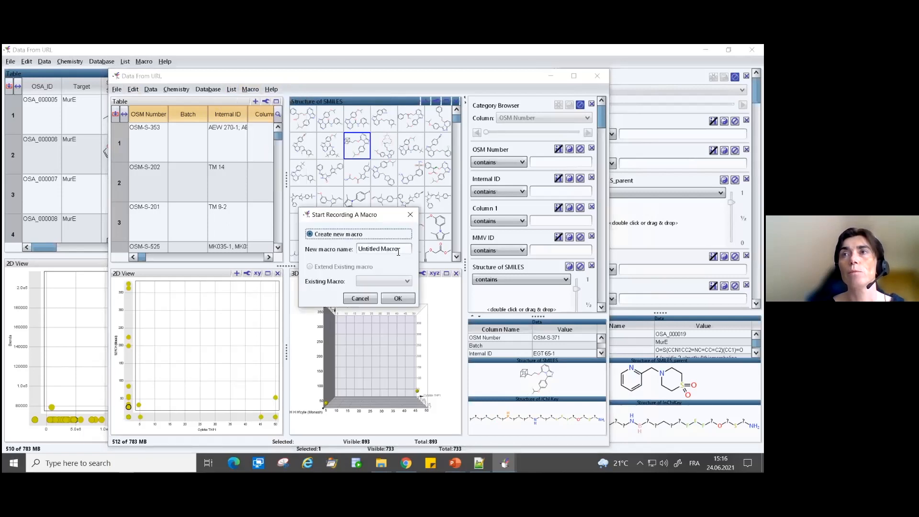
{"action": "key", "text": "Tab"}
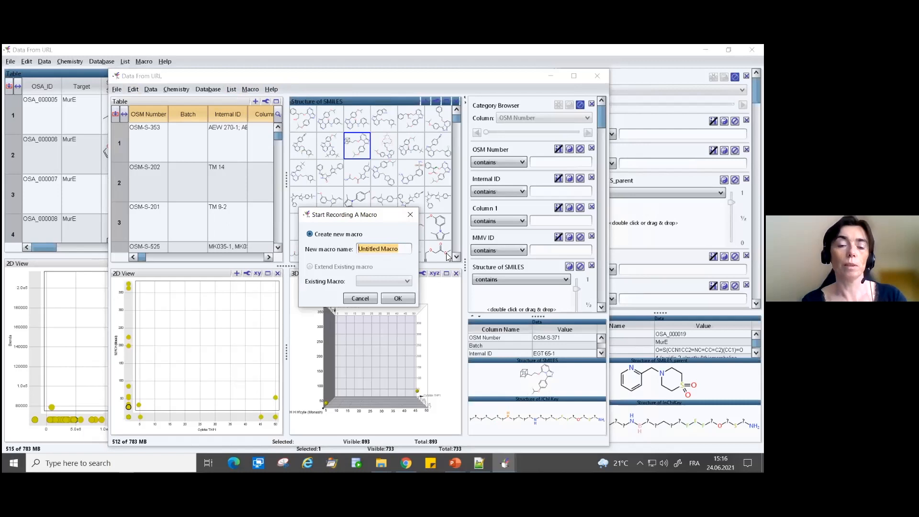
{"action": "type", "text": "R"}
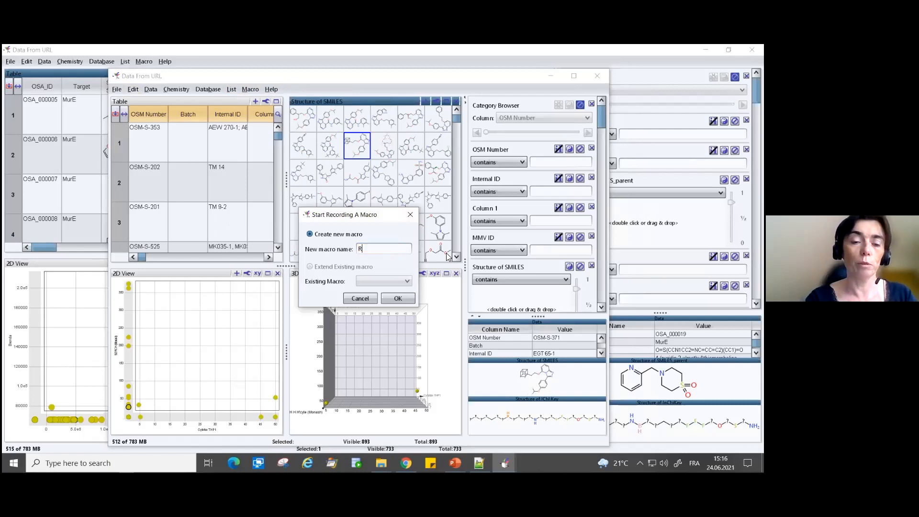
{"action": "type", "text": "etrieve Antibiotics Data"}
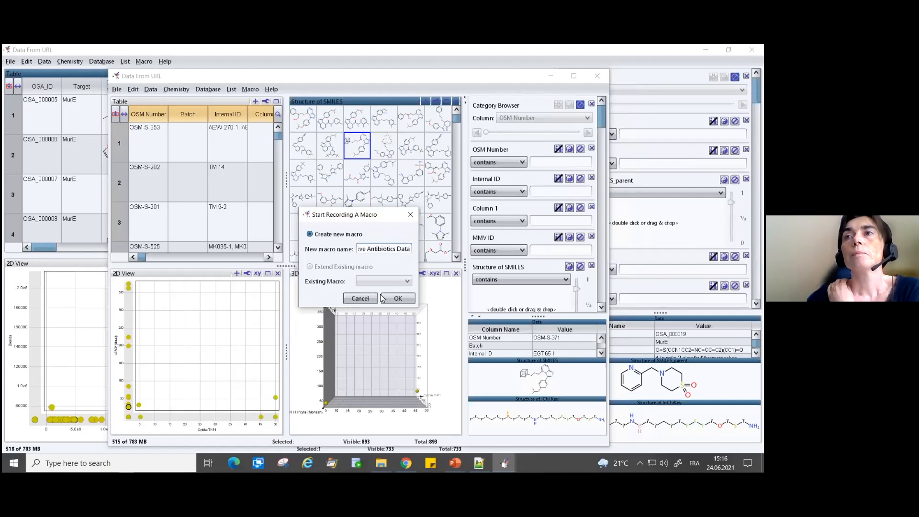
{"action": "left_click", "coordinate": [397, 299]}
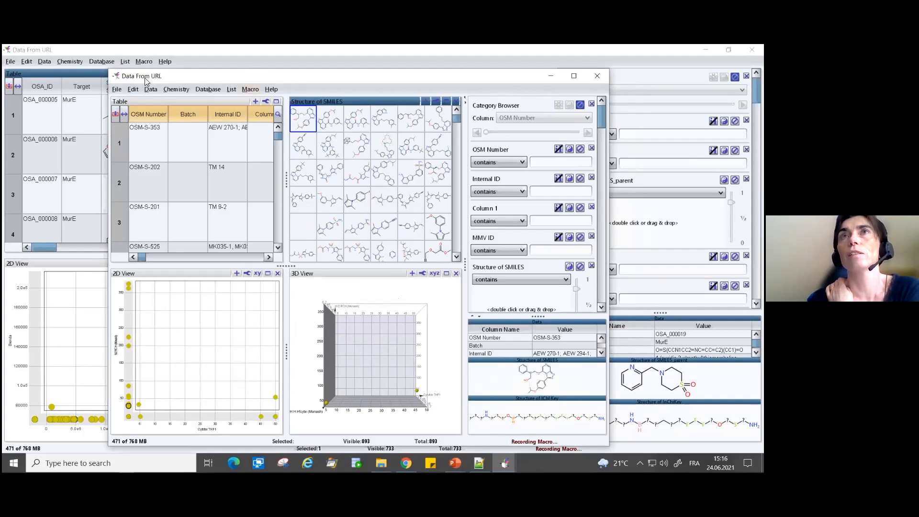
- While recording, retrieve the TAB delimited MurE data from its Google Sheets custom URL again and close the new window's 3D view
{"action": "left_click_drag", "start_coordinate": [150, 79], "coordinate": [112, 69]}
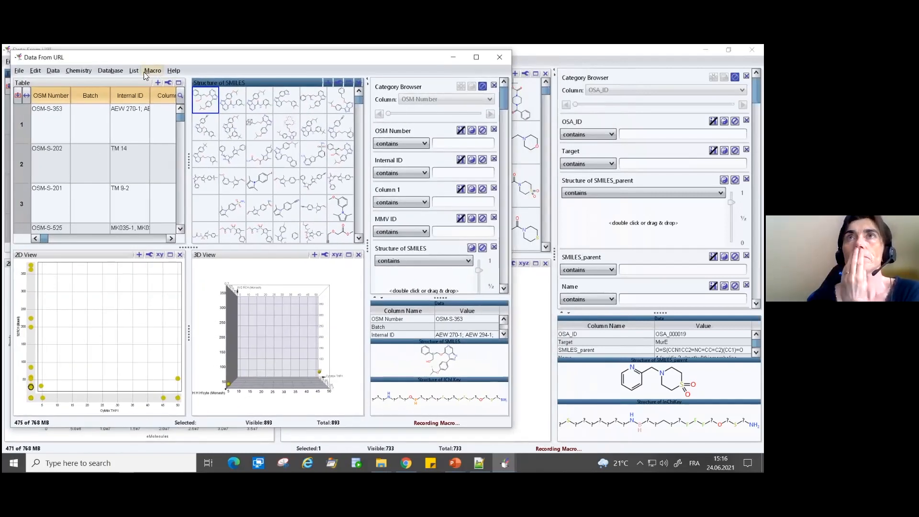
{"action": "left_click", "coordinate": [115, 71]}
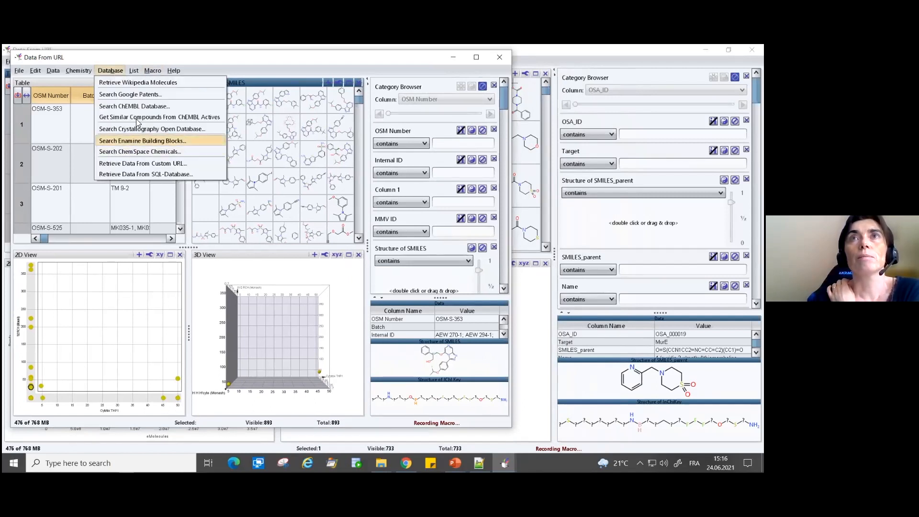
{"action": "left_click", "coordinate": [143, 164]}
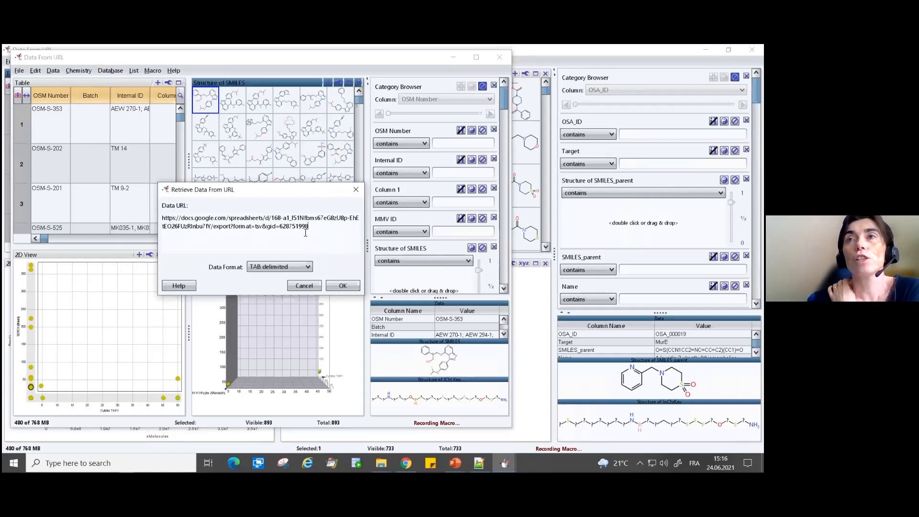
{"action": "left_click", "coordinate": [343, 286]}
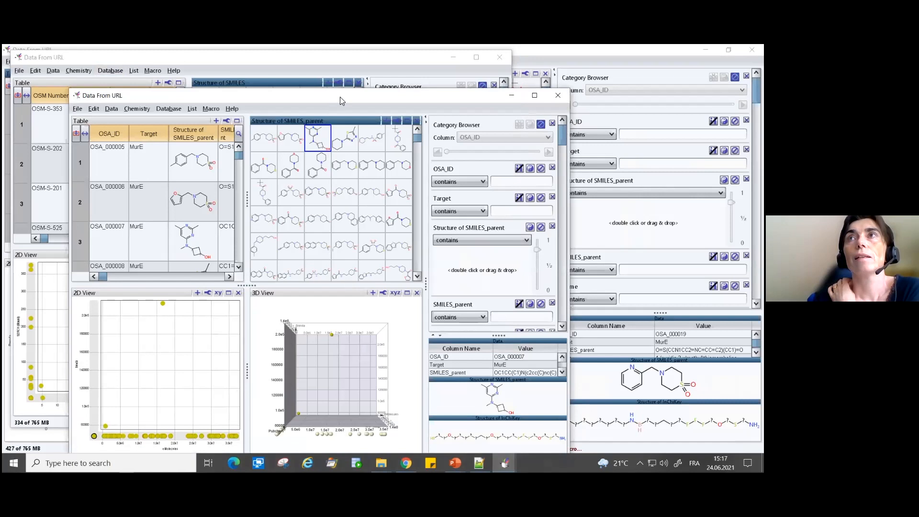
{"action": "left_click", "coordinate": [345, 270]}
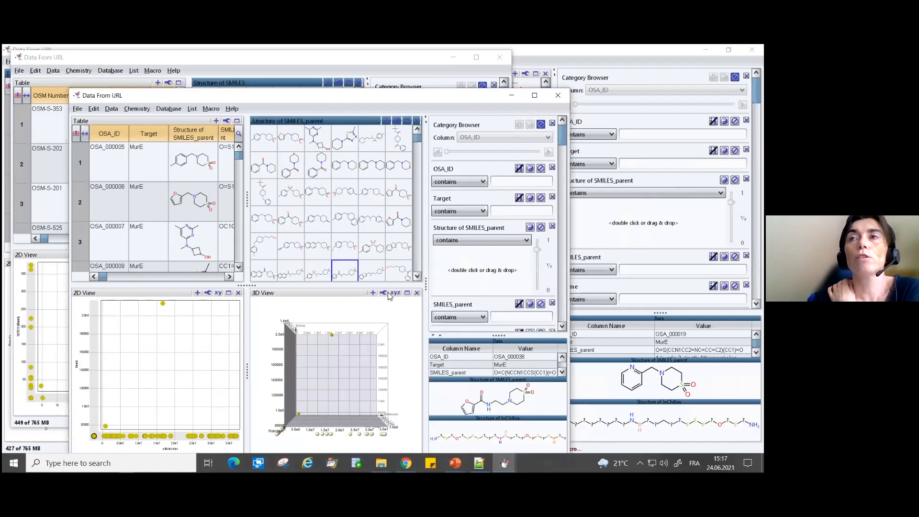
{"action": "left_click", "coordinate": [417, 293]}
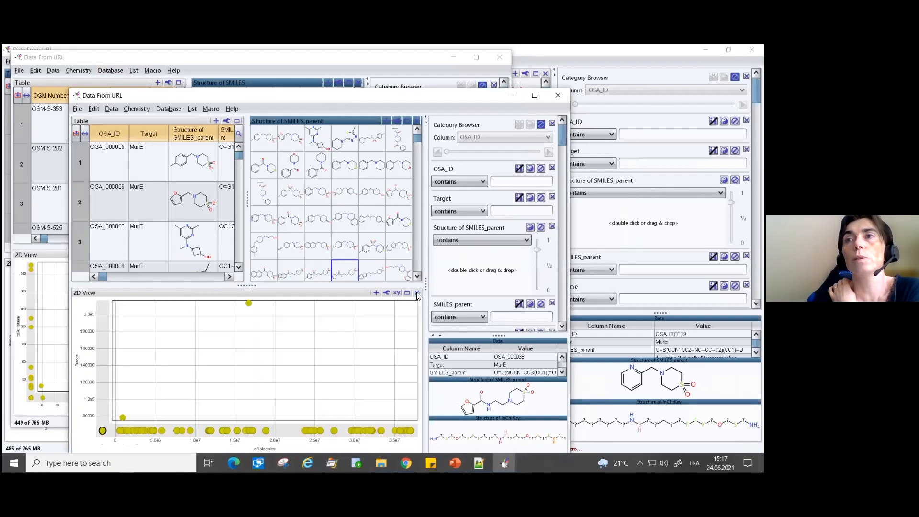
- Try to run the Calculate Properties macro on the newly retrieved MurE data while recording
{"action": "left_click", "coordinate": [209, 109]}
{"action": "mouse_move", "coordinate": [227, 201]}
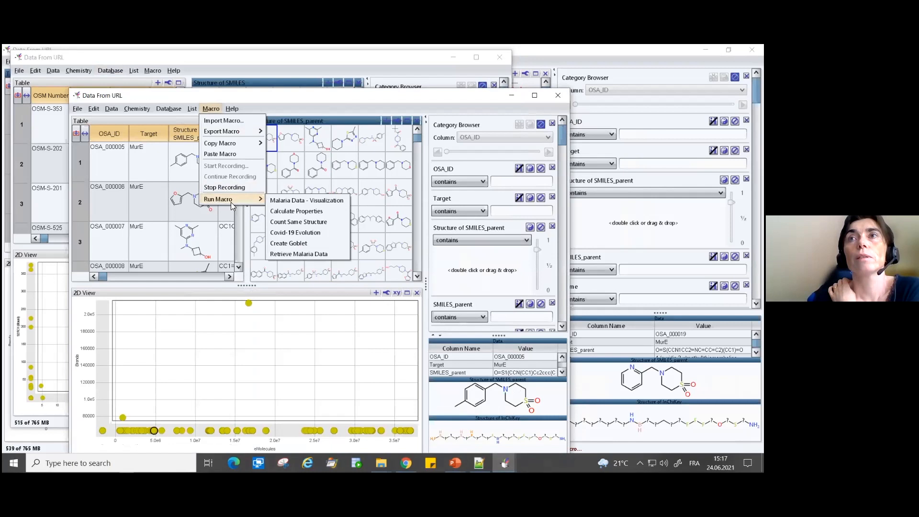
{"action": "left_click", "coordinate": [294, 212]}
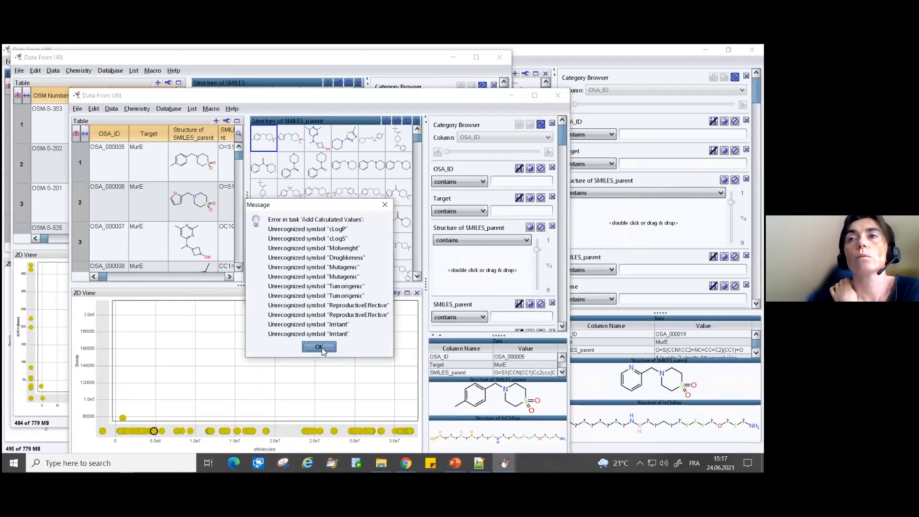
{"action": "left_click", "coordinate": [322, 348]}
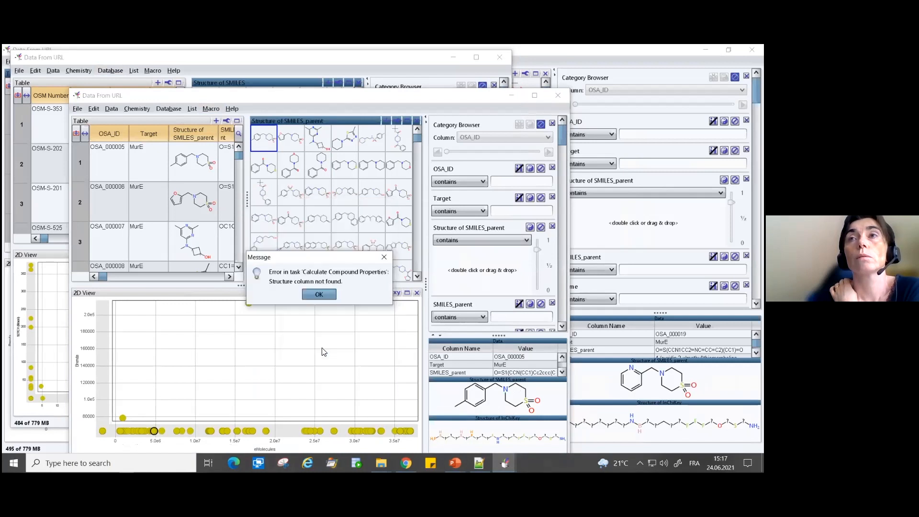
{"action": "left_click", "coordinate": [319, 295]}
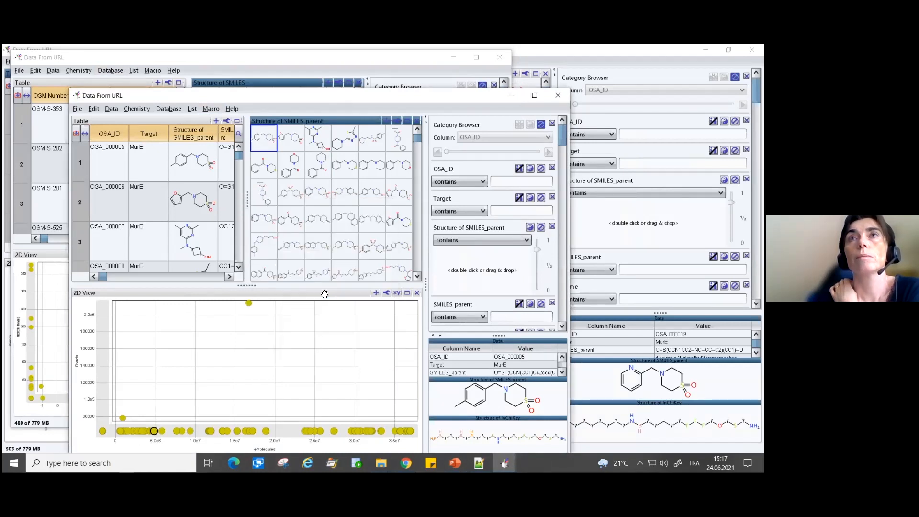
{"action": "left_click", "coordinate": [343, 136]}
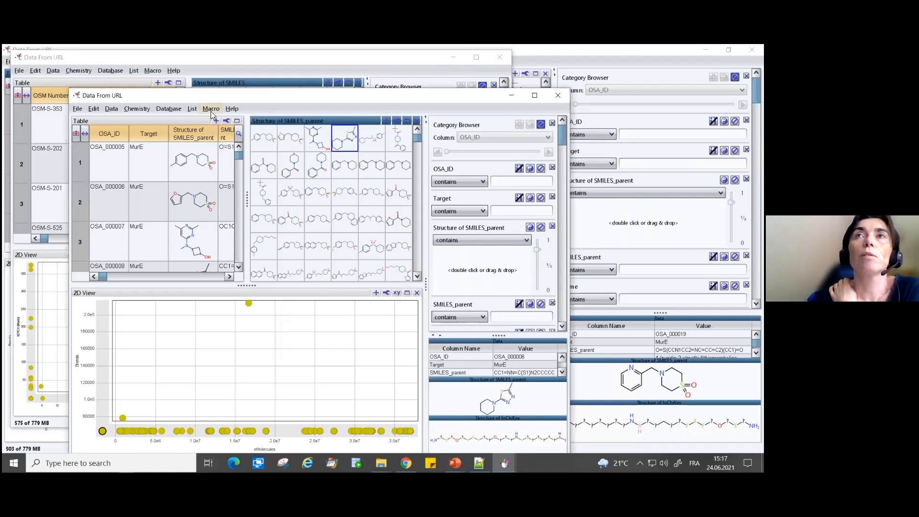
- Calculate largest-fragment average molweight, cLogP, cLogS, H-Acceptors and H-Donors from the Structure of SMILES_parent column in the MurE data
{"action": "left_click", "coordinate": [193, 168]}
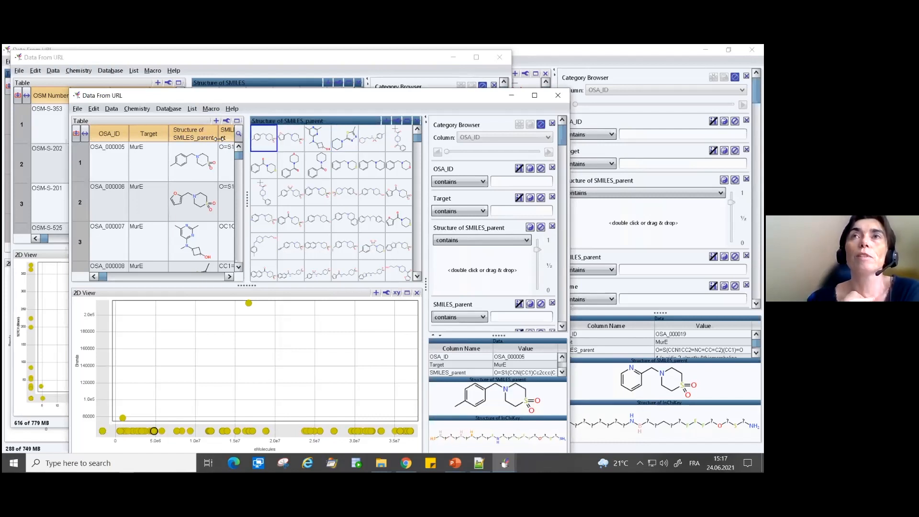
{"action": "mouse_move", "coordinate": [201, 135]}
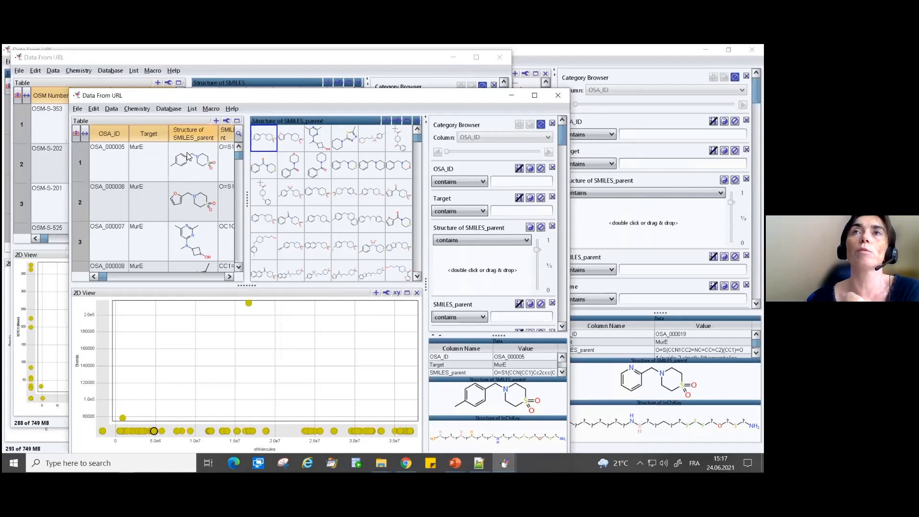
{"action": "left_click", "coordinate": [136, 109]}
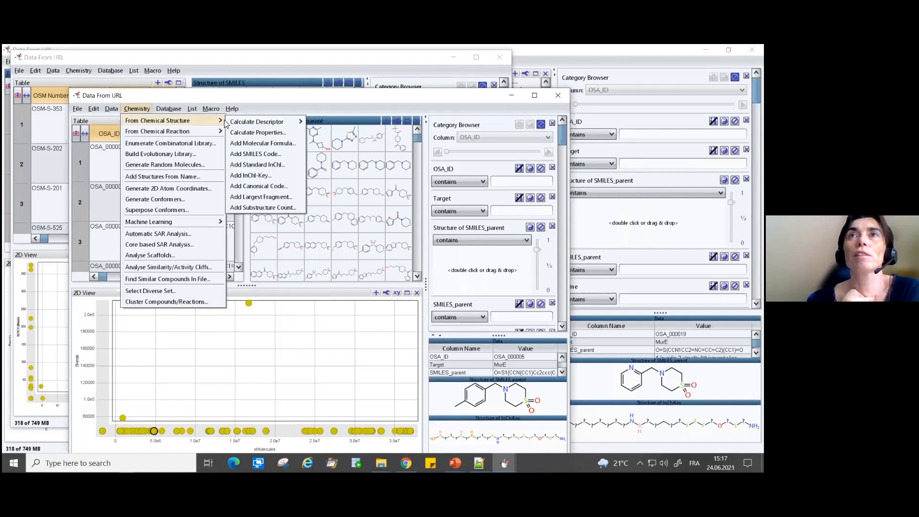
{"action": "left_click", "coordinate": [259, 132]}
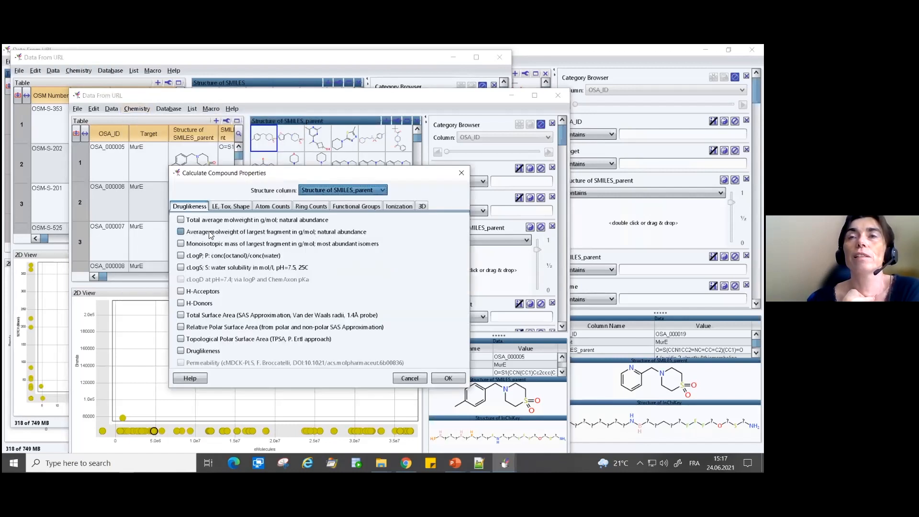
{"action": "left_click", "coordinate": [214, 233]}
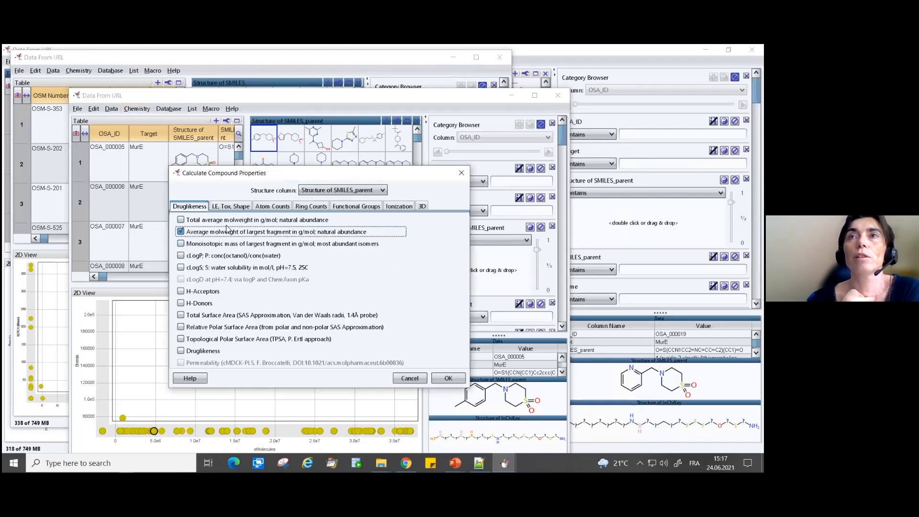
{"action": "left_click", "coordinate": [181, 255]}
{"action": "left_click", "coordinate": [181, 267]}
{"action": "left_click", "coordinate": [181, 291]}
{"action": "left_click", "coordinate": [181, 303]}
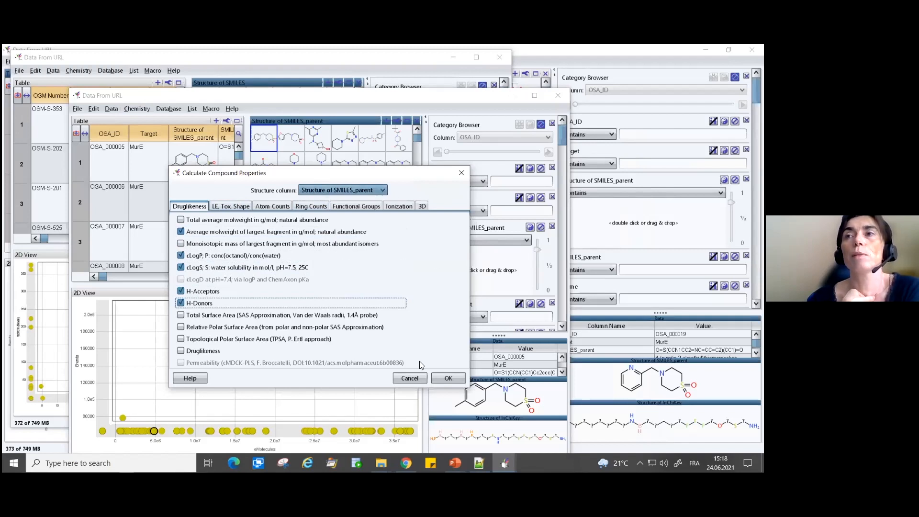
{"action": "left_click", "coordinate": [447, 377]}
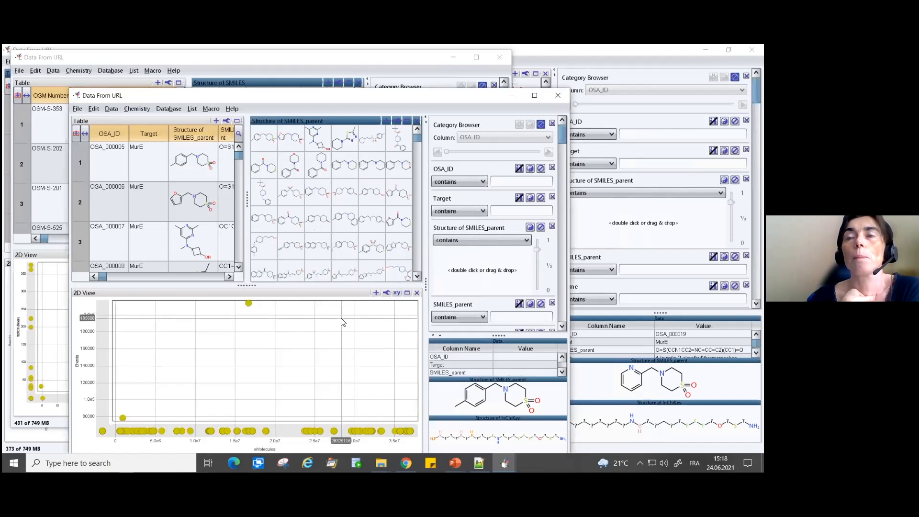
- Set the MurE 2D view's axes to Molweight horizontally and cLogP vertically
{"action": "left_click_drag", "start_coordinate": [102, 277], "coordinate": [230, 279]}
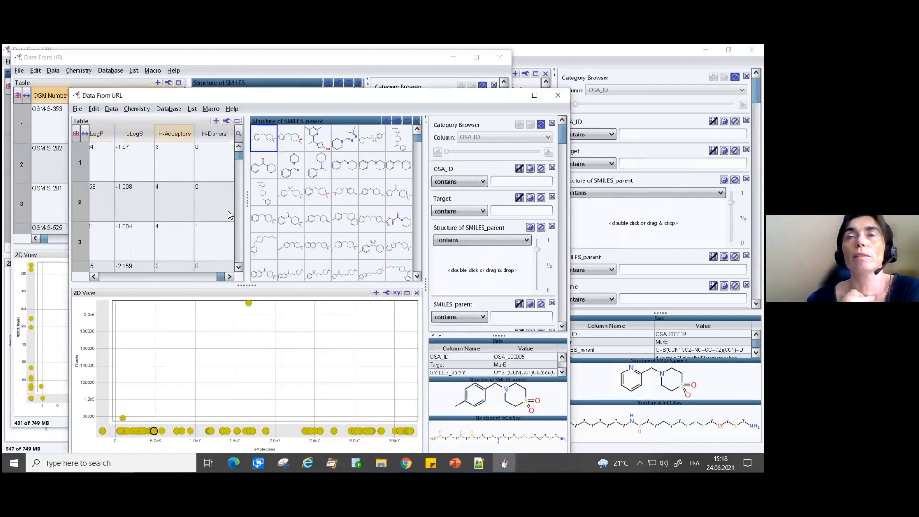
{"action": "left_click", "coordinate": [397, 293]}
{"action": "left_click", "coordinate": [407, 303]}
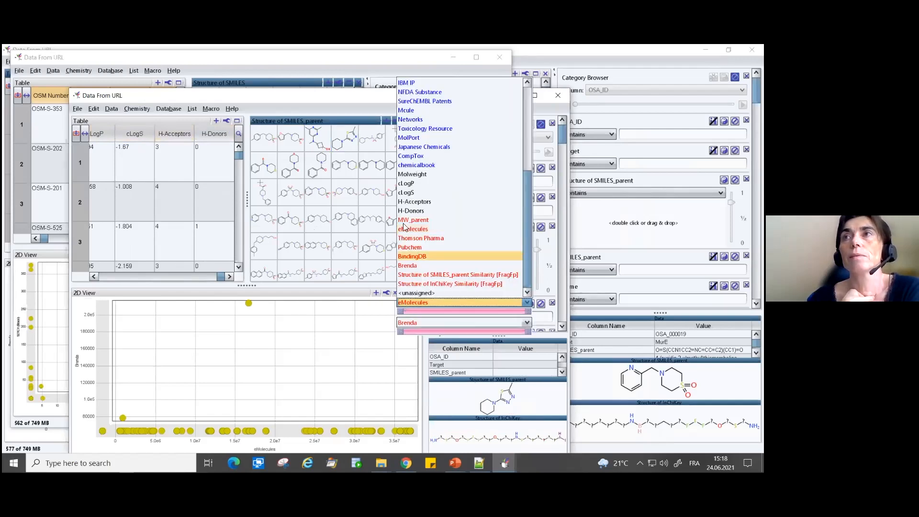
{"action": "left_click", "coordinate": [405, 175]}
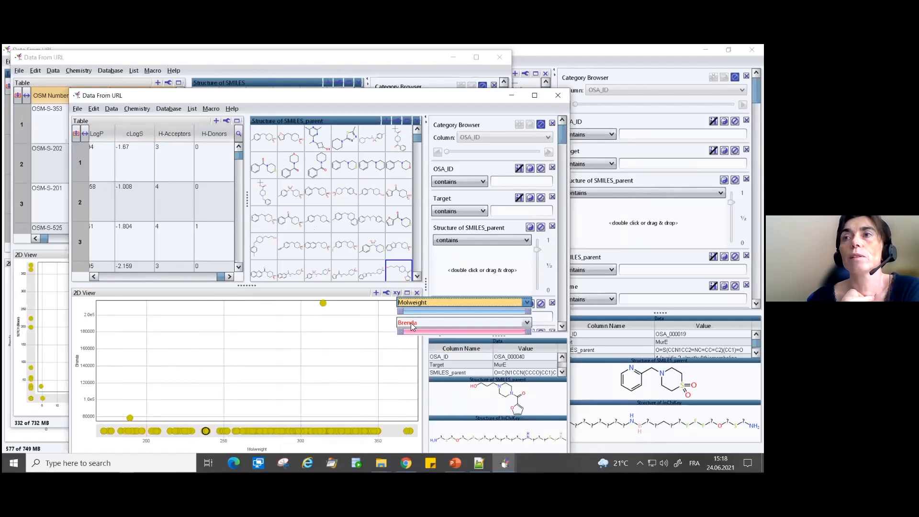
{"action": "left_click", "coordinate": [414, 323]}
{"action": "left_click", "coordinate": [427, 206]}
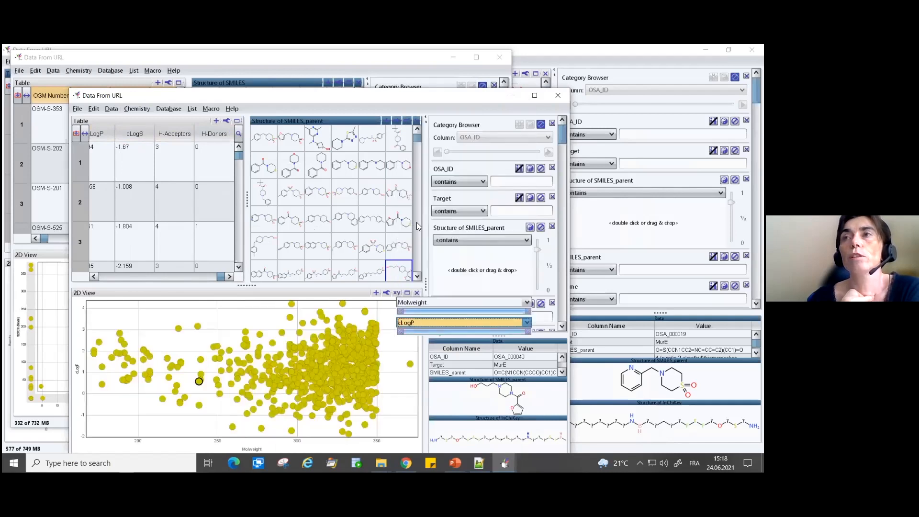
{"action": "left_click", "coordinate": [395, 294]}
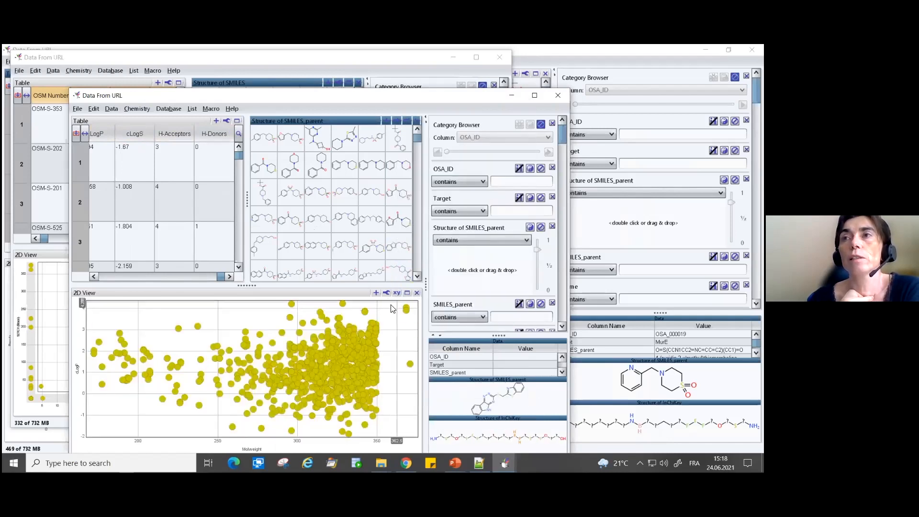
- Color the 2D view's markers by H-Acceptors
{"action": "left_click", "coordinate": [386, 292]}
{"action": "left_click", "coordinate": [415, 345]}
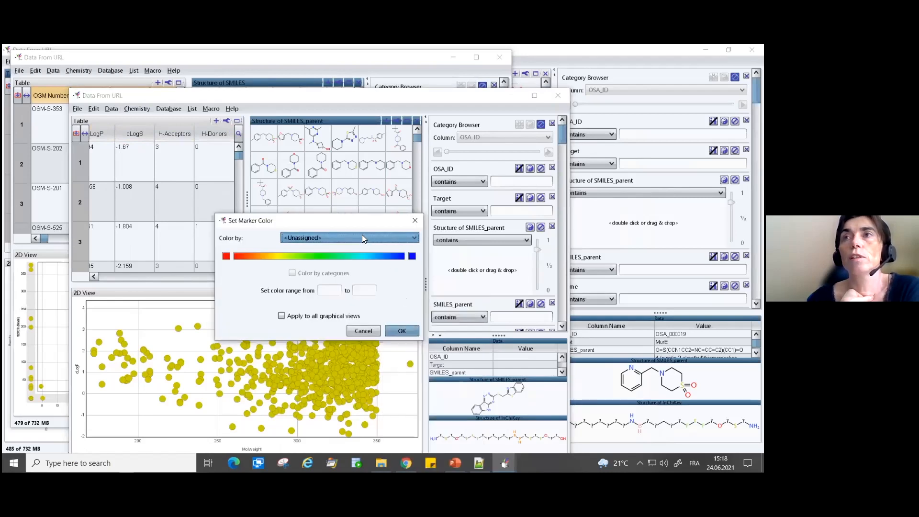
{"action": "left_click", "coordinate": [362, 235]}
{"action": "scroll", "coordinate": [302, 282], "scroll_direction": "down", "scroll_amount": 7}
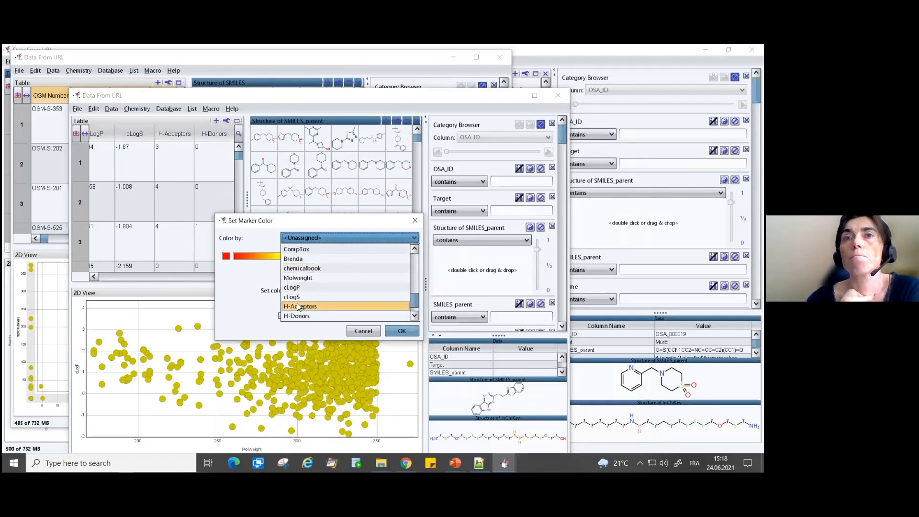
{"action": "left_click", "coordinate": [305, 307]}
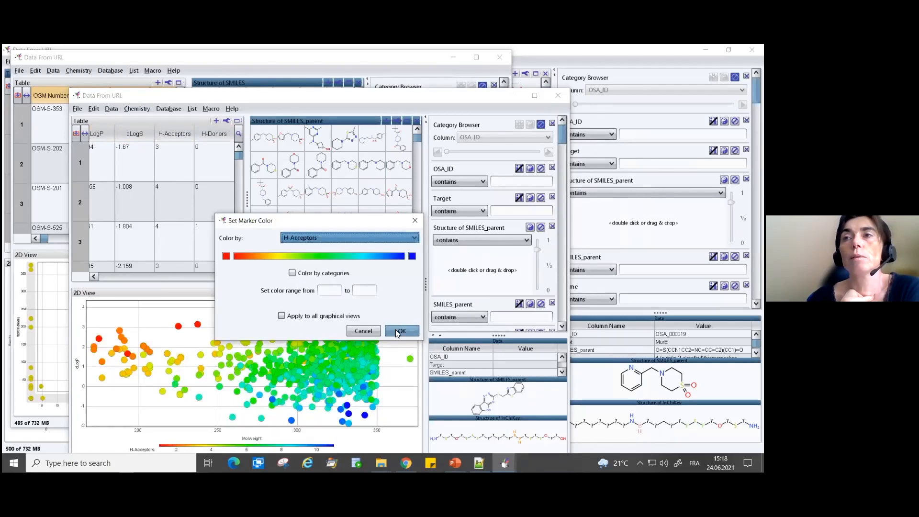
{"action": "left_click", "coordinate": [397, 332]}
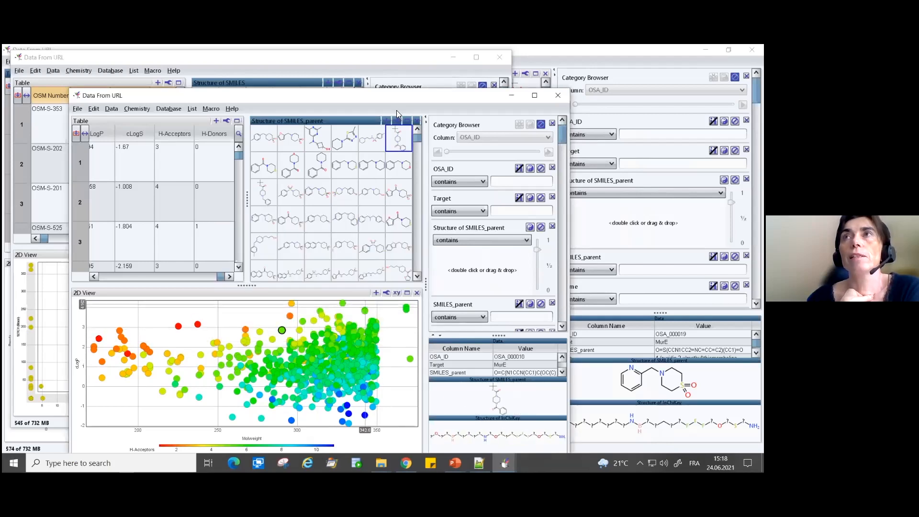
- Move the MurE data window aside and stop the macro recording
{"action": "left_click_drag", "start_coordinate": [413, 93], "coordinate": [393, 50]}
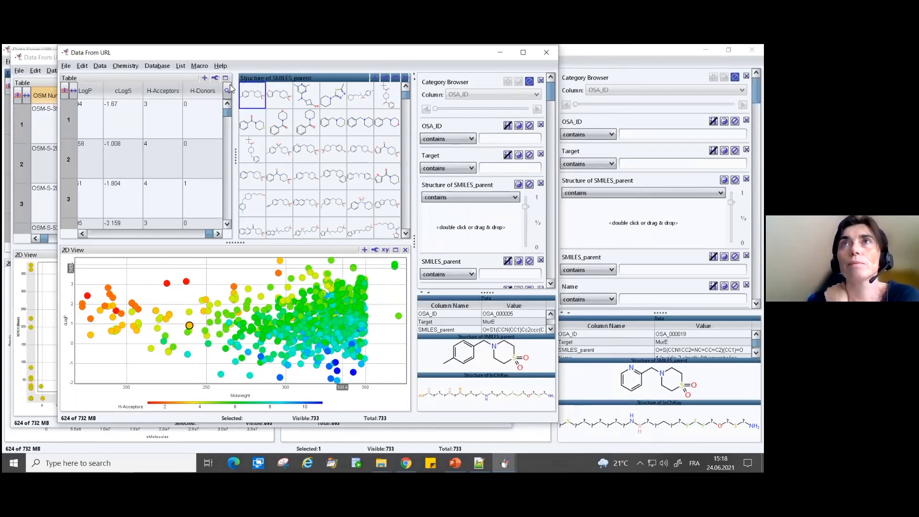
{"action": "left_click_drag", "start_coordinate": [246, 53], "coordinate": [343, 78]}
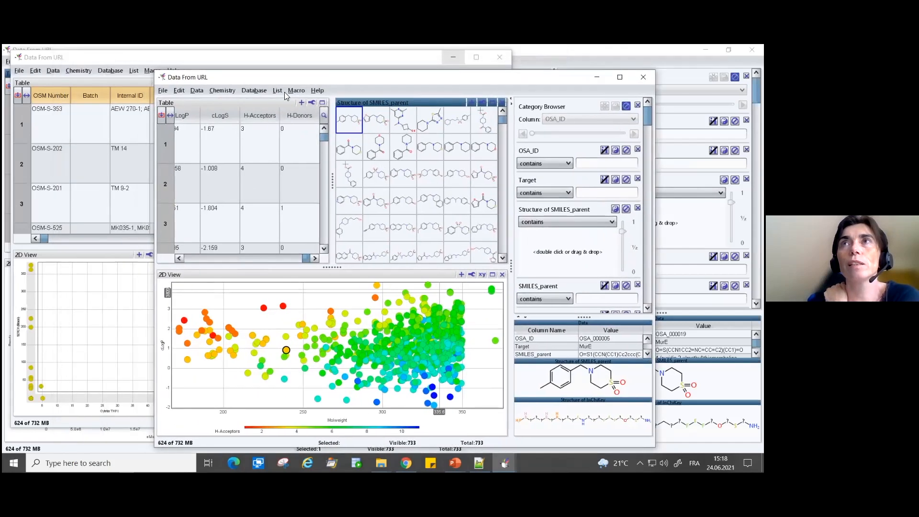
{"action": "left_click", "coordinate": [295, 90]}
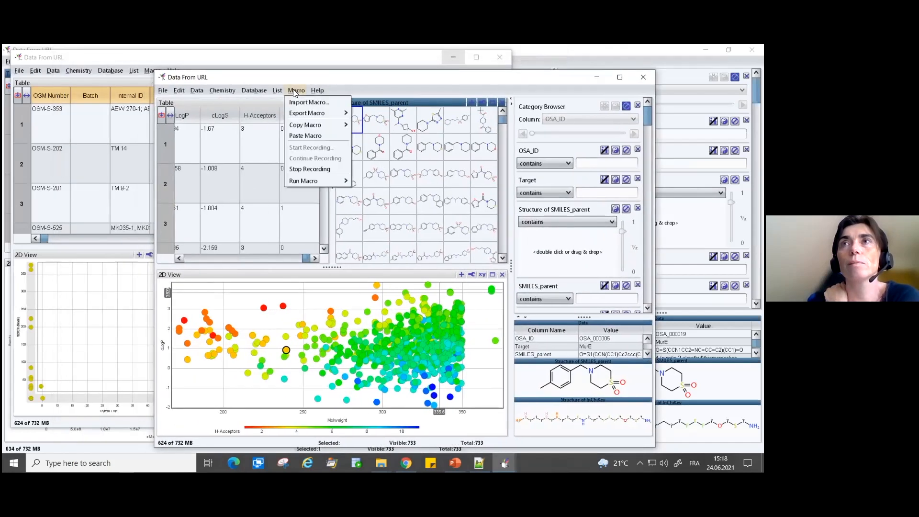
{"action": "left_click", "coordinate": [318, 170]}
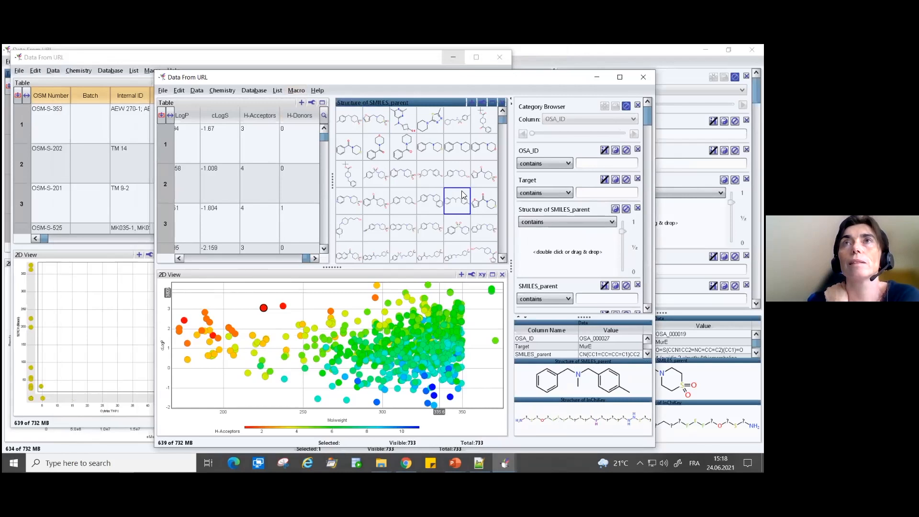
- Uncover the malaria data window and run the Retrieve Antibiotics Data macro from it
{"action": "left_click_drag", "start_coordinate": [205, 76], "coordinate": [258, 76]}
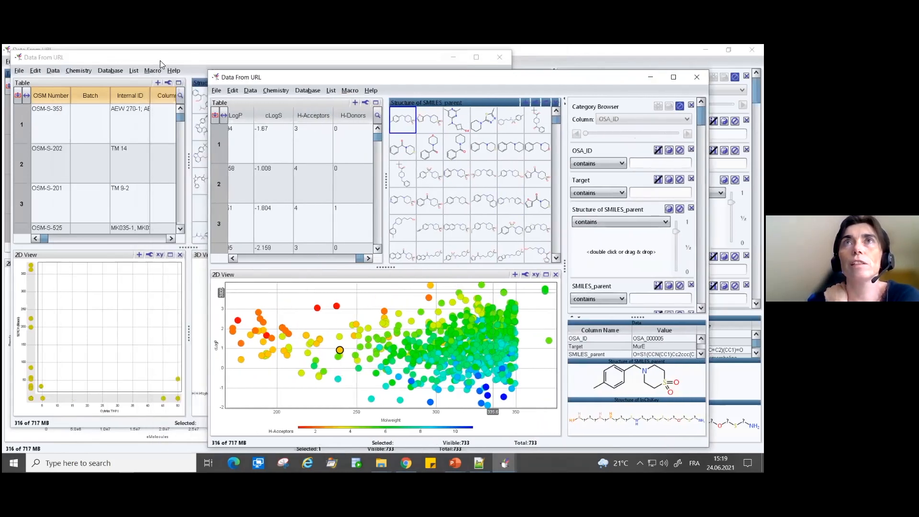
{"action": "left_click", "coordinate": [160, 61]}
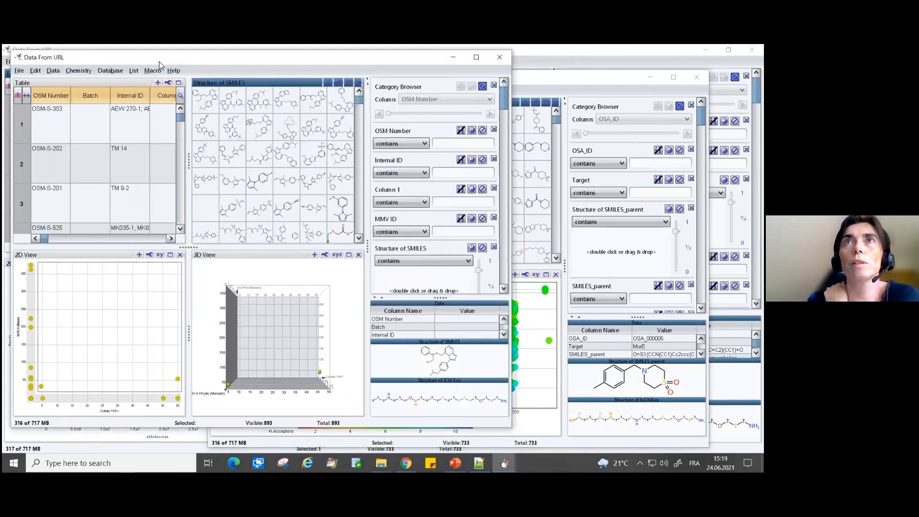
{"action": "left_click", "coordinate": [158, 70]}
{"action": "mouse_move", "coordinate": [188, 165]}
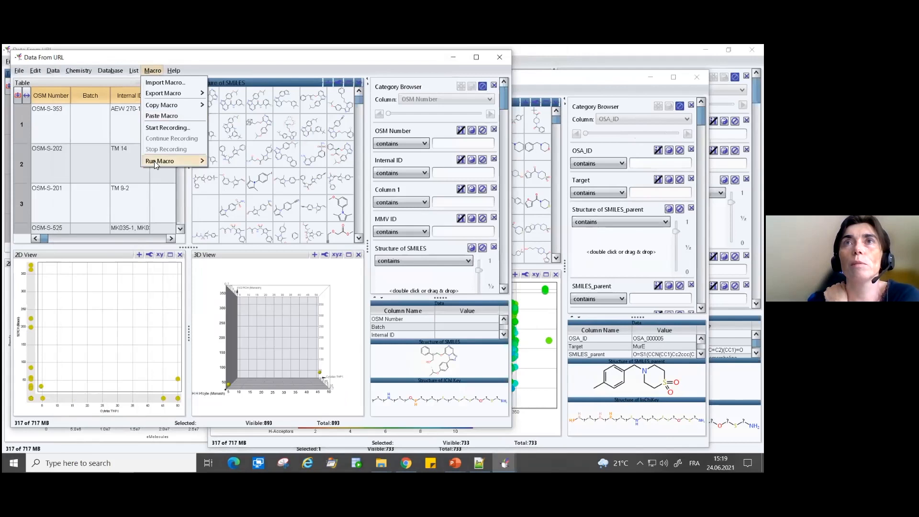
{"action": "mouse_move", "coordinate": [154, 161]}
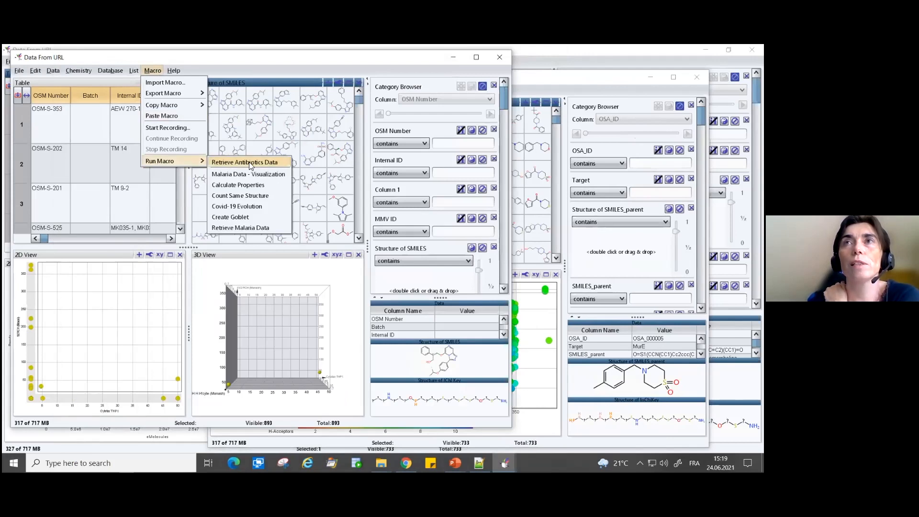
{"action": "left_click", "coordinate": [249, 163]}
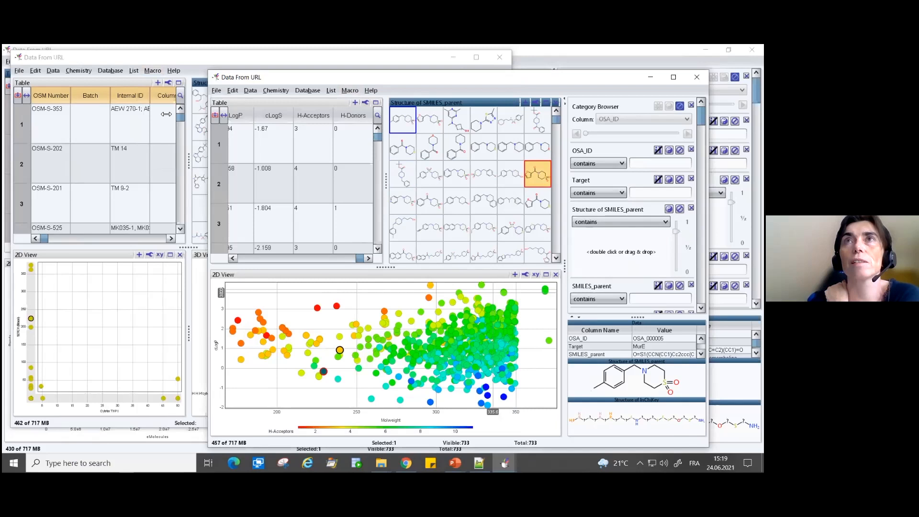
- Add a new Macro Editor view alongside the 3D view in the malaria data window
{"action": "left_click", "coordinate": [124, 60]}
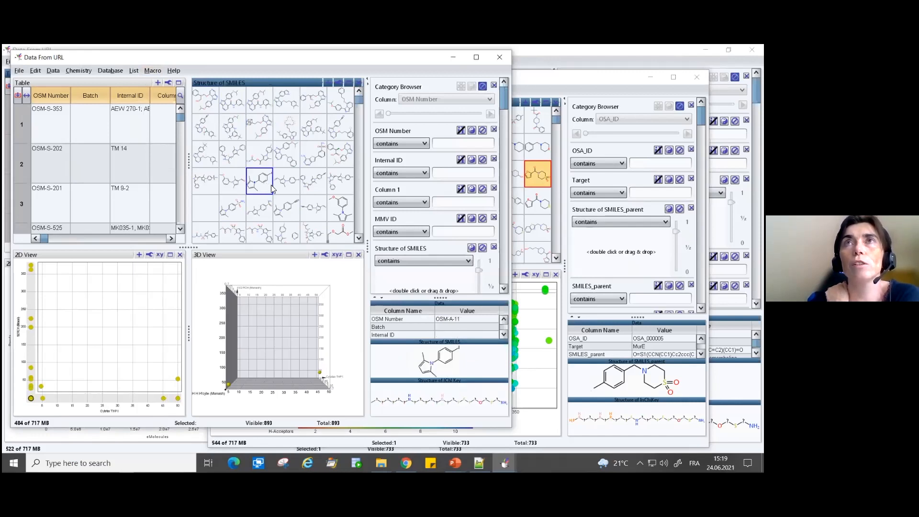
{"action": "left_click", "coordinate": [315, 255]}
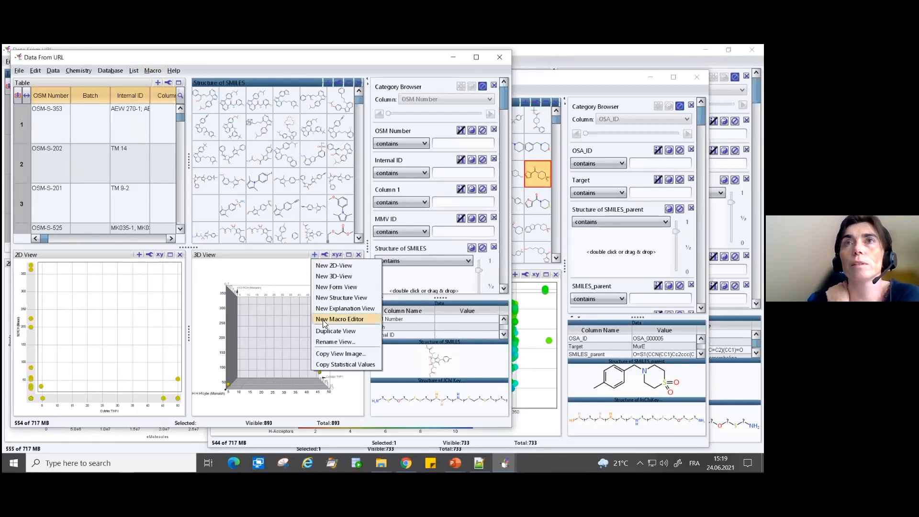
{"action": "left_click", "coordinate": [324, 321]}
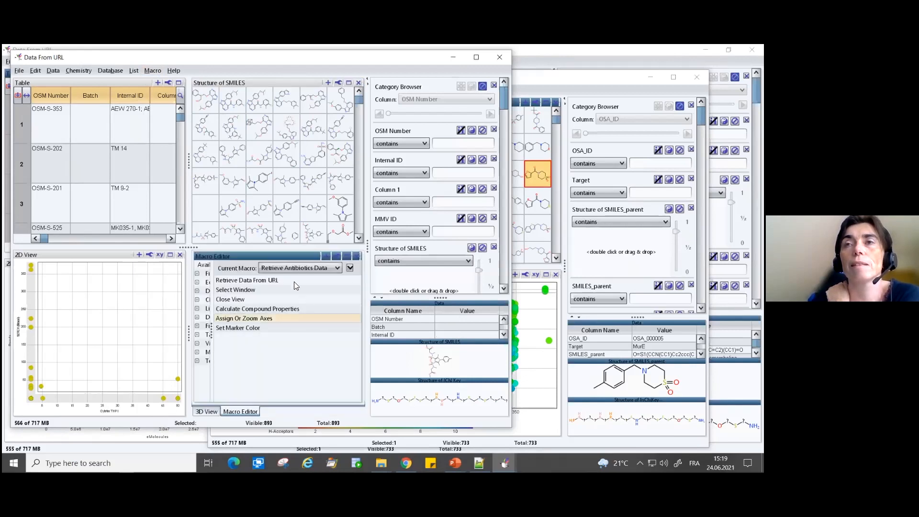
- Check the data URL and format in the macro's Retrieve Data From URL task without changing them
{"action": "left_click", "coordinate": [241, 281]}
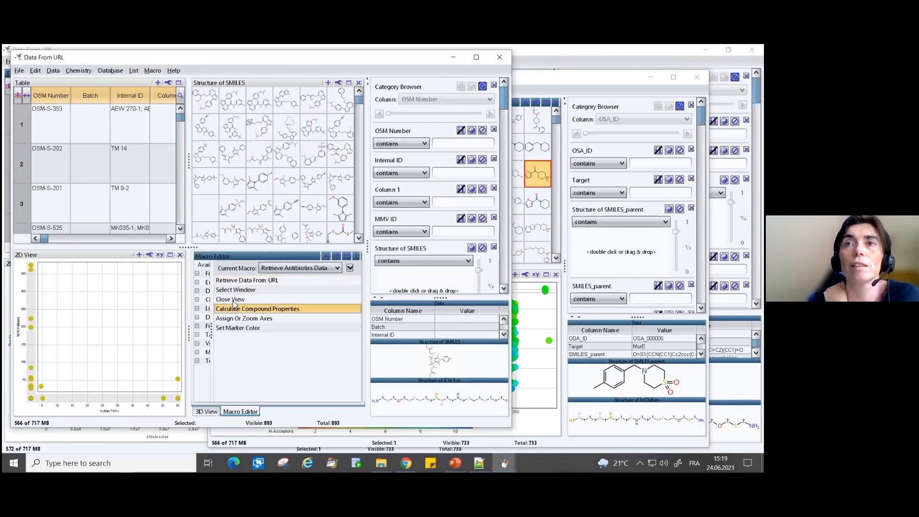
{"action": "double_click", "coordinate": [269, 281]}
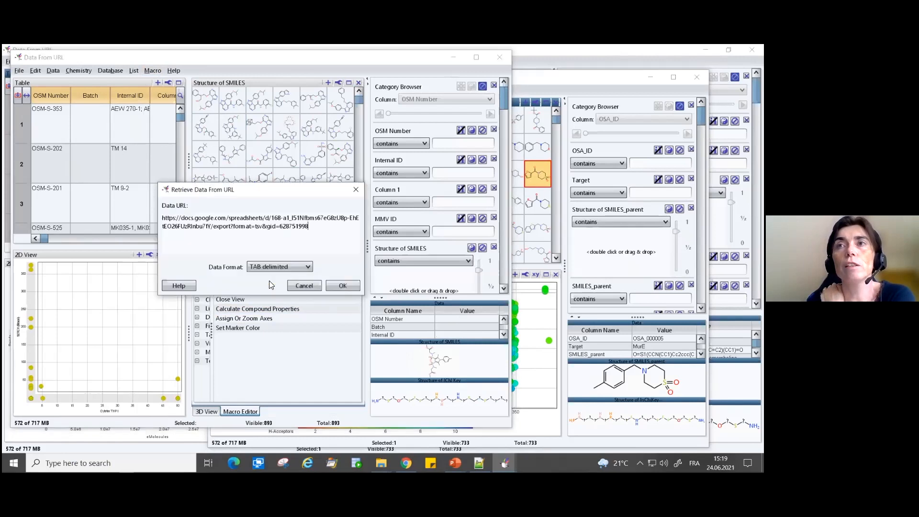
{"action": "left_click", "coordinate": [306, 286]}
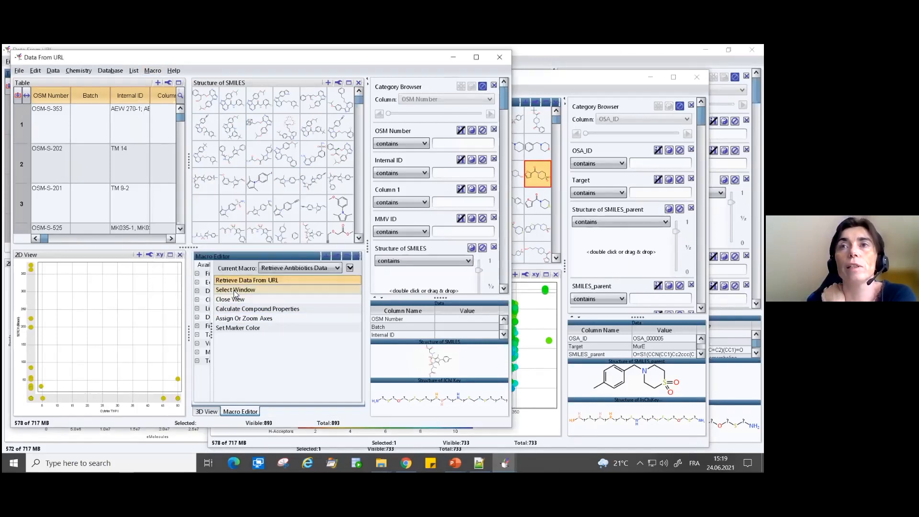
- Delete the Select Window task from the Retrieve Antibiotics Data macro
{"action": "left_click", "coordinate": [234, 290]}
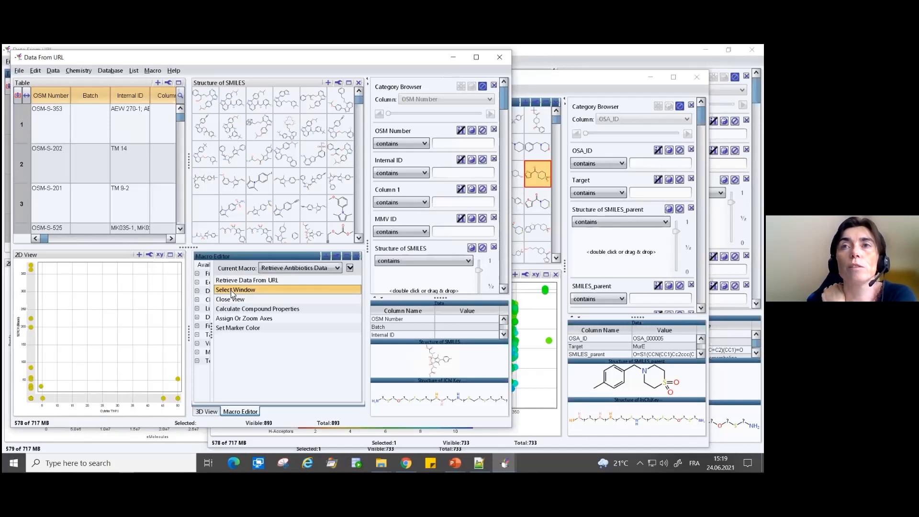
{"action": "right_click", "coordinate": [231, 290]}
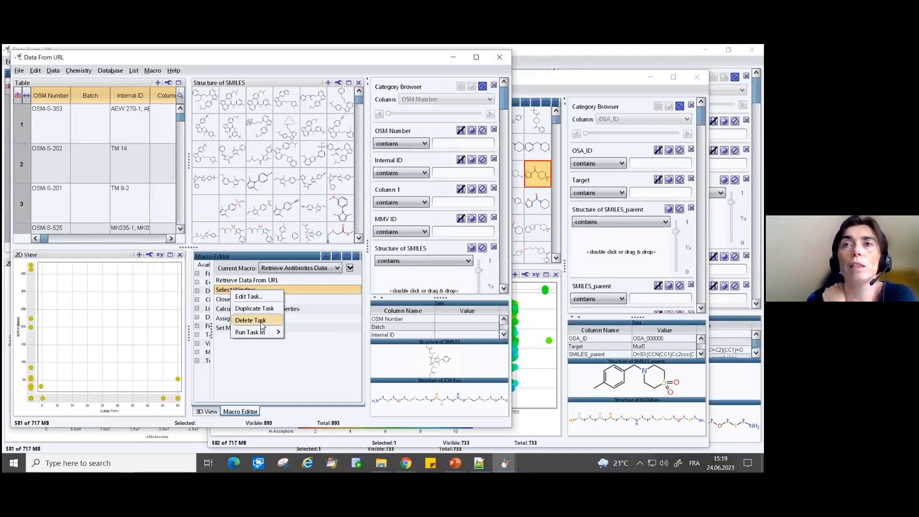
{"action": "left_click", "coordinate": [262, 326]}
- Review the Close View and Calculate Compound Properties settings and the remaining tasks of the Retrieve Antibiotics Data macro without changing them
{"action": "left_click", "coordinate": [234, 292]}
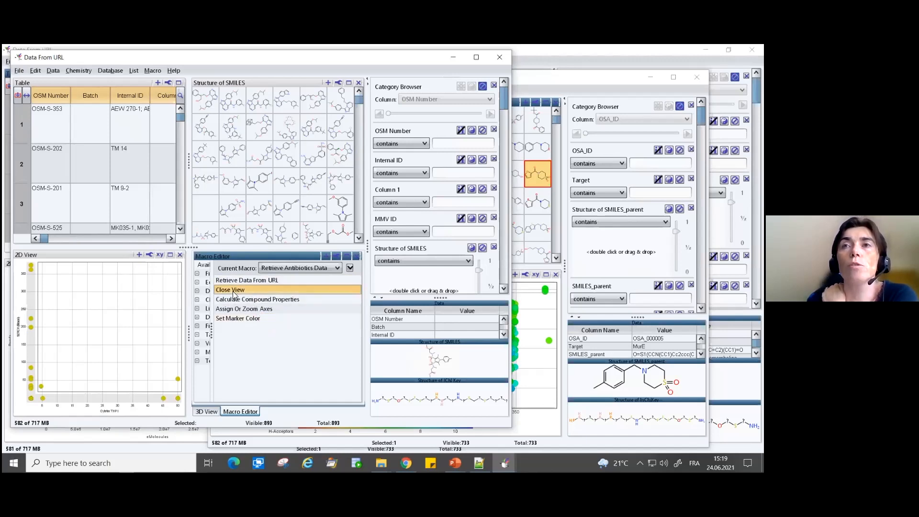
{"action": "right_click", "coordinate": [230, 292]}
{"action": "left_click", "coordinate": [237, 296]}
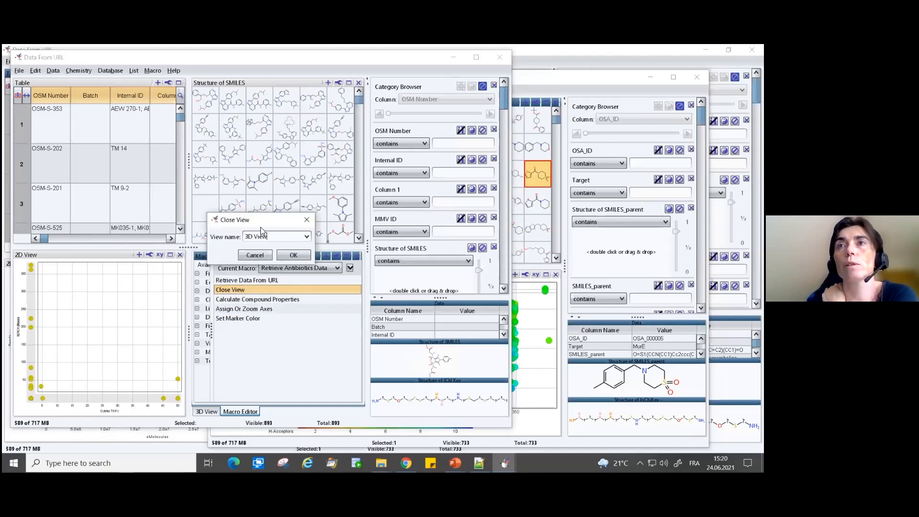
{"action": "left_click", "coordinate": [304, 257]}
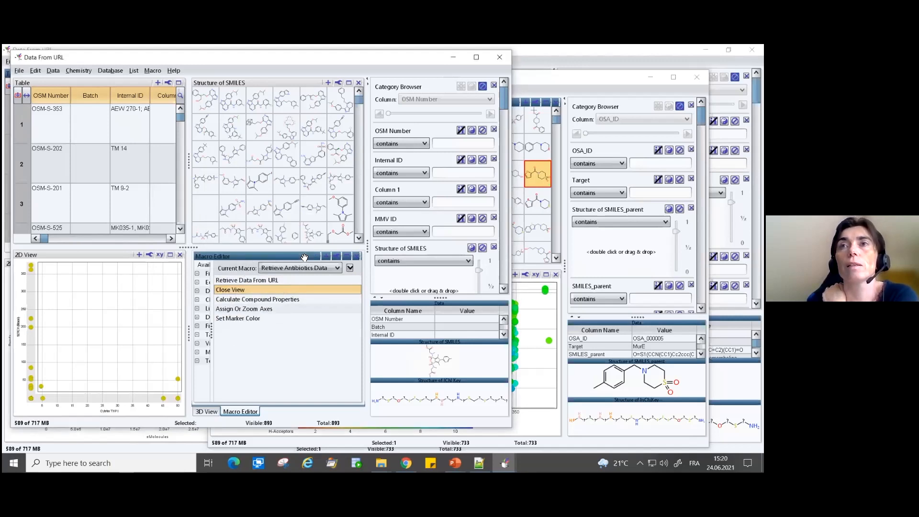
{"action": "double_click", "coordinate": [257, 300]}
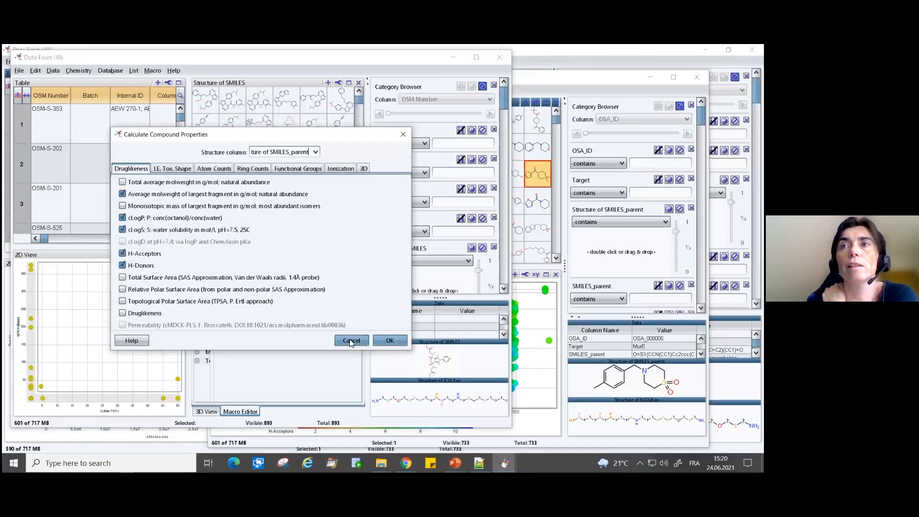
{"action": "left_click", "coordinate": [387, 340]}
{"action": "left_click", "coordinate": [247, 311]}
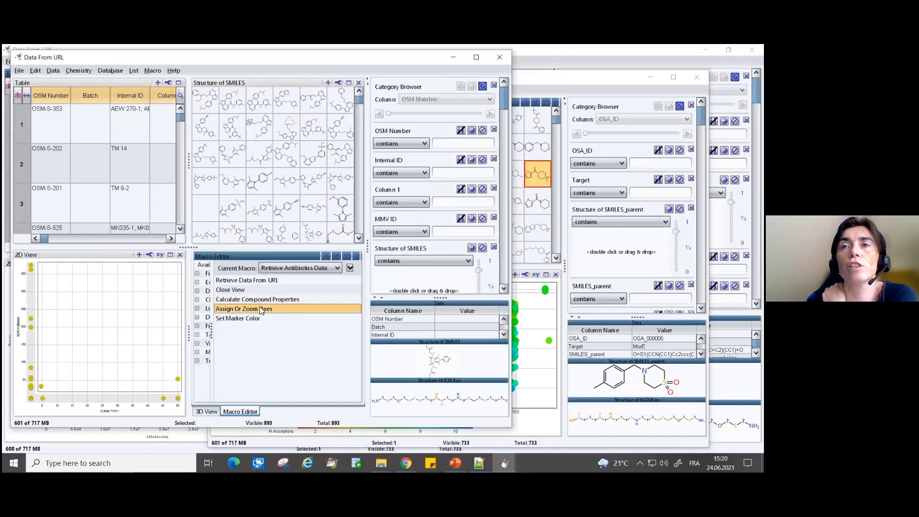
{"action": "double_click", "coordinate": [234, 319]}
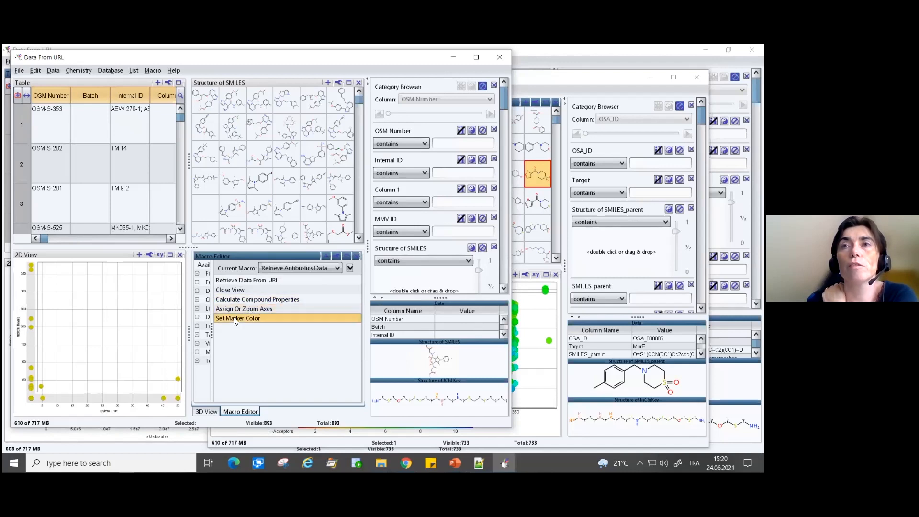
{"action": "left_click", "coordinate": [308, 302]}
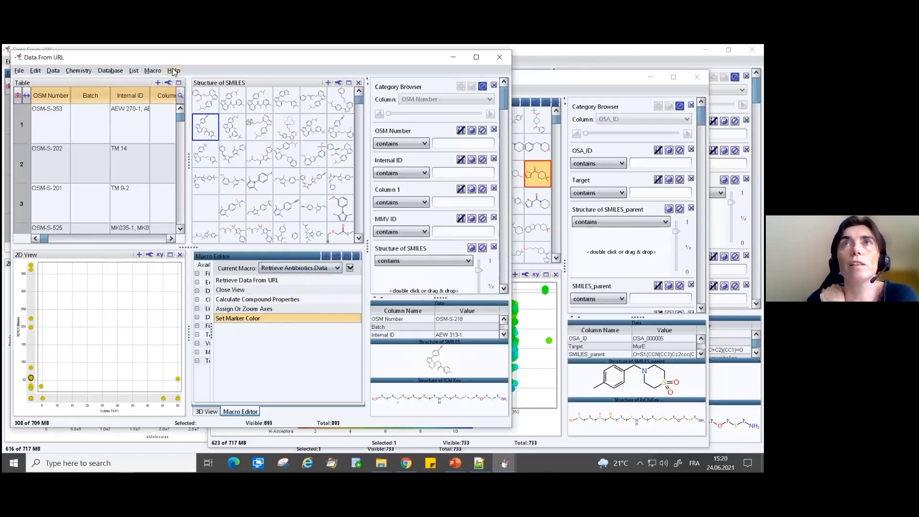
- Start exporting the Retrieve Antibiotics Data macro and get the path of the workshop's 1-Collaboration through macros folder from File Explorer
{"action": "left_click", "coordinate": [153, 72]}
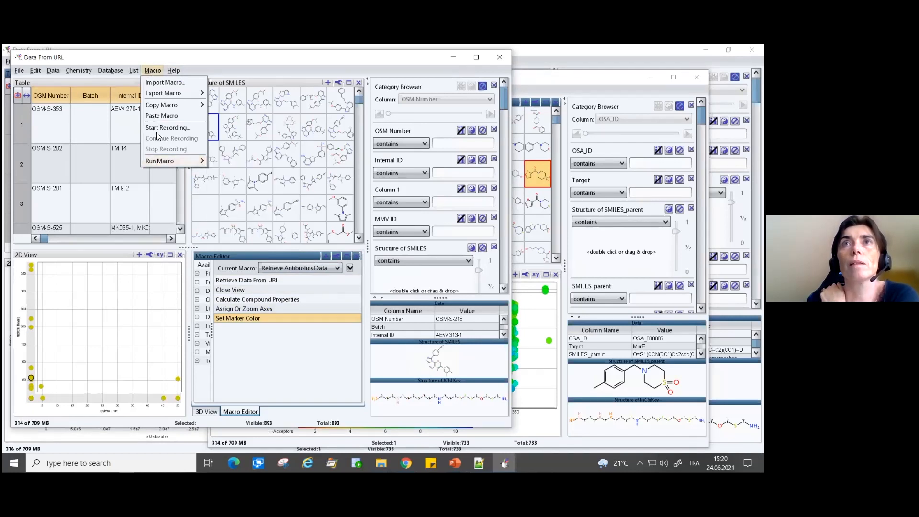
{"action": "mouse_move", "coordinate": [162, 96]}
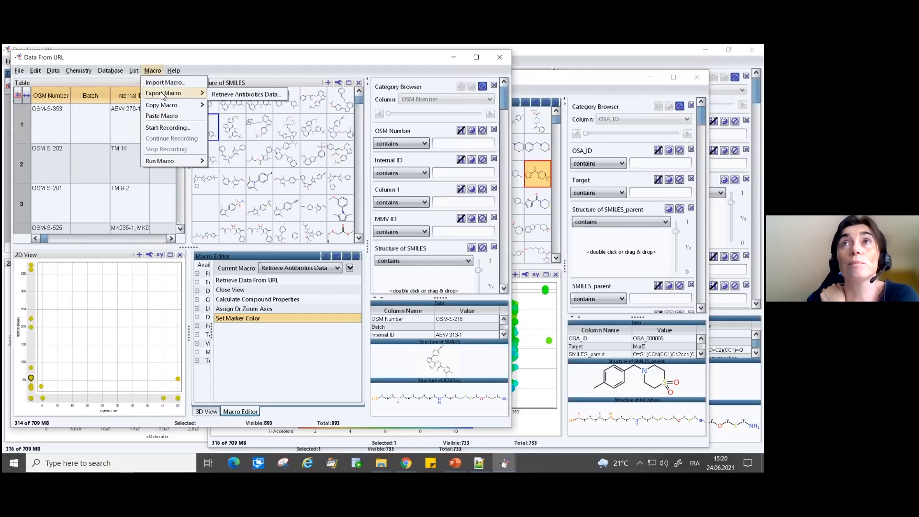
{"action": "left_click", "coordinate": [236, 95]}
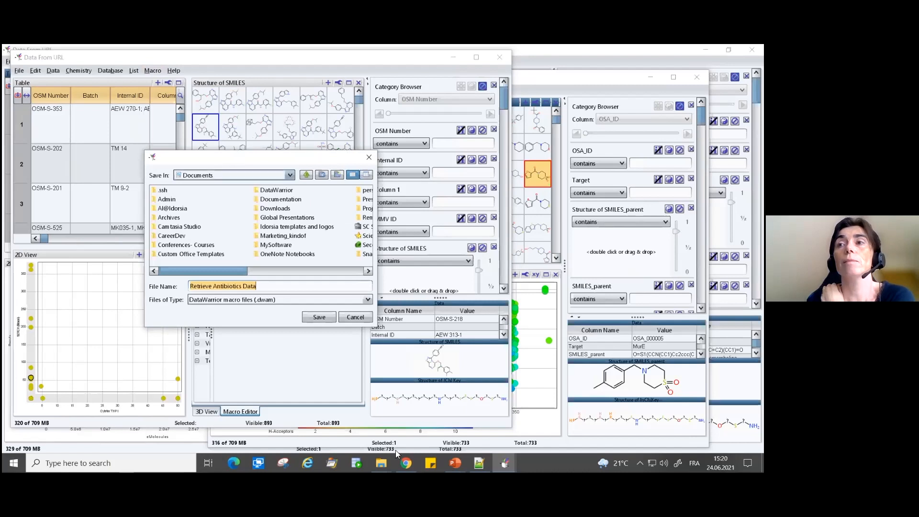
{"action": "left_click", "coordinate": [381, 462]}
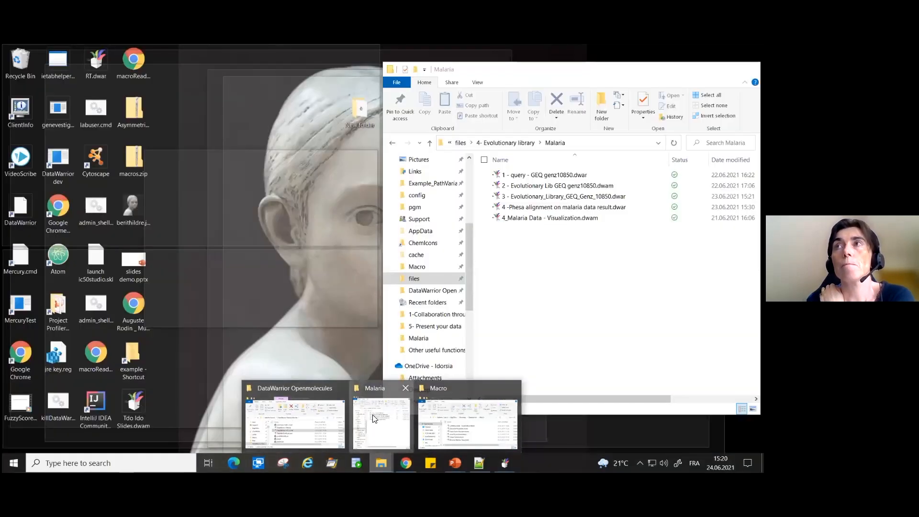
{"action": "left_click", "coordinate": [374, 418]}
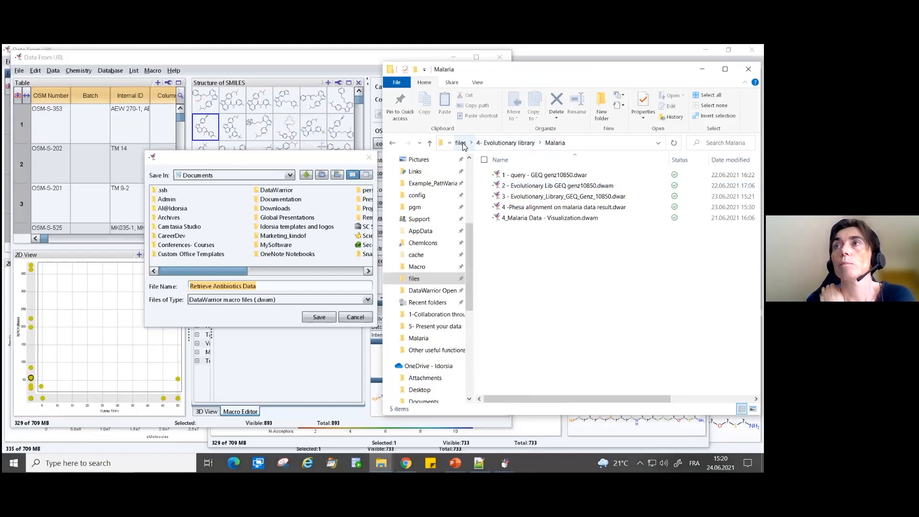
{"action": "left_click", "coordinate": [460, 143]}
{"action": "left_click", "coordinate": [527, 180]}
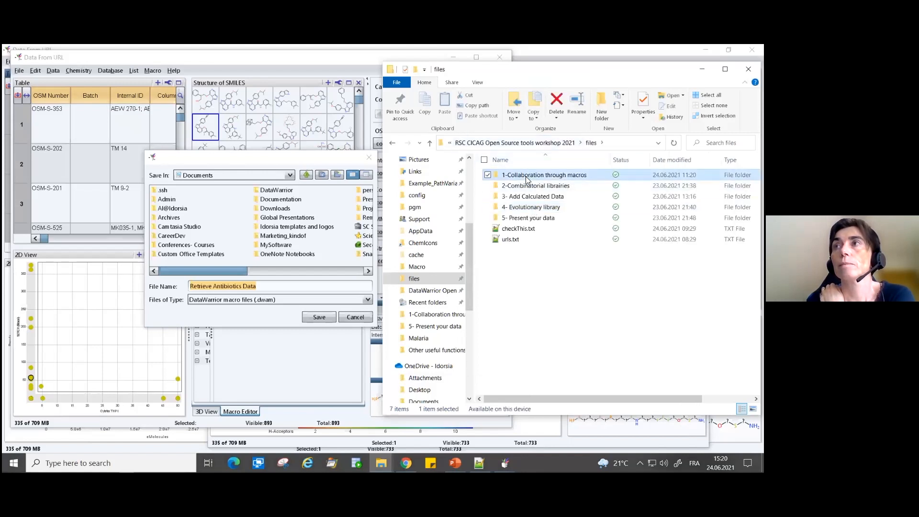
{"action": "double_click", "coordinate": [527, 178]}
{"action": "left_click", "coordinate": [593, 145]}
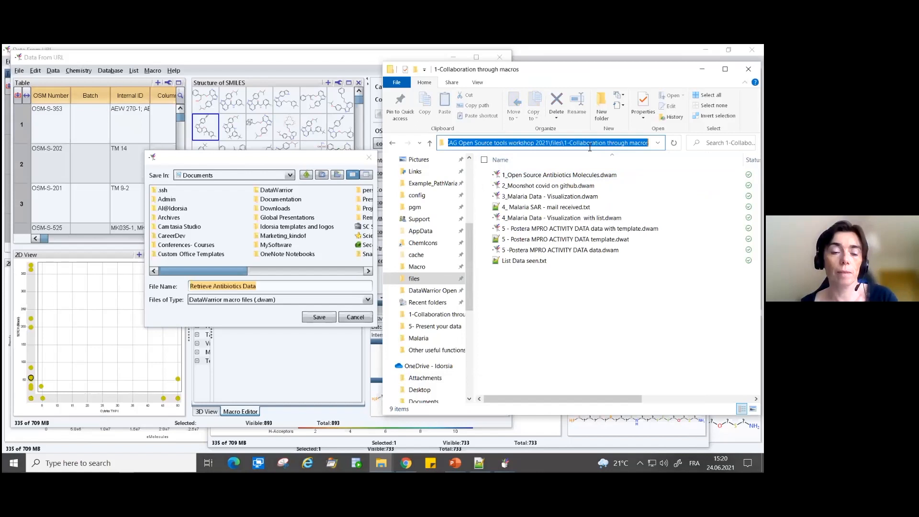
- Save the exported macro as Retrieve Antibiotics Data in the 1-Collaboration through macros folder and select the new file there
{"action": "left_click", "coordinate": [306, 157]}
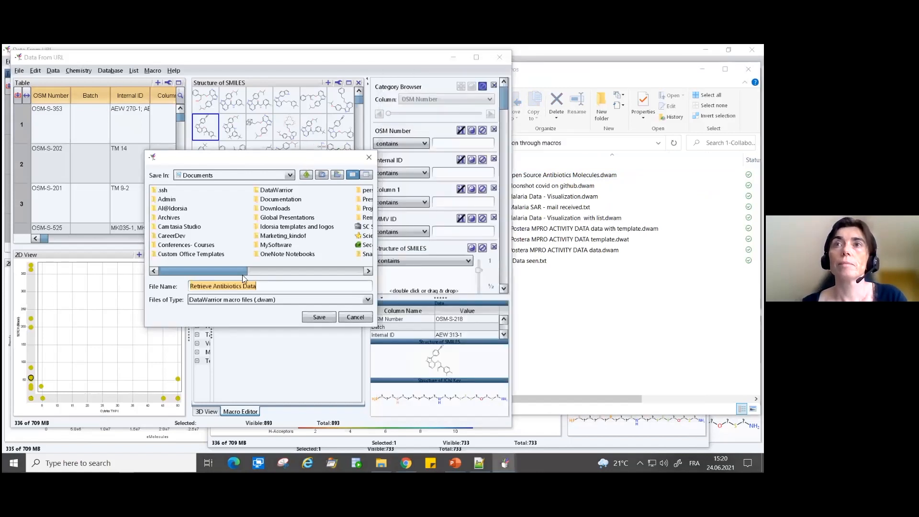
{"action": "left_click", "coordinate": [192, 287]}
{"action": "key", "text": "ctrl+v"}
{"action": "type", "text": "\\"}
{"action": "key", "text": "End"}
{"action": "left_click", "coordinate": [317, 318]}
{"action": "left_click", "coordinate": [607, 310]}
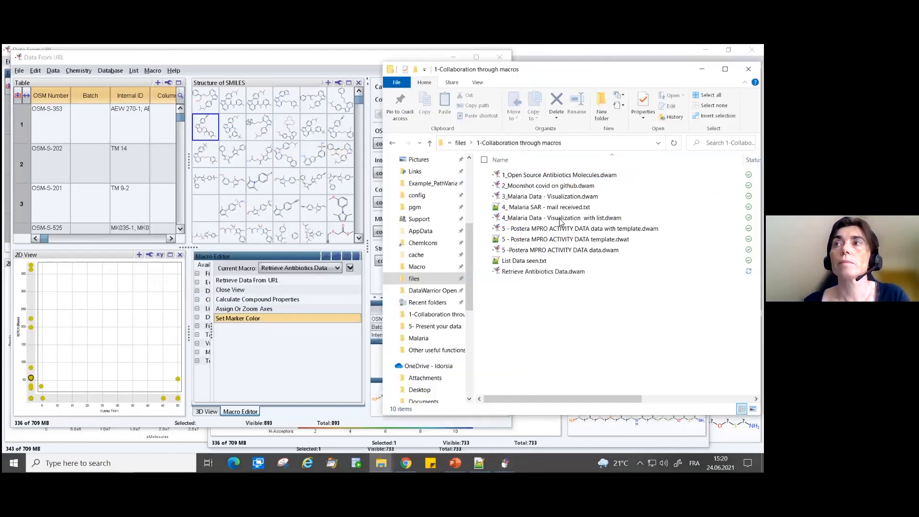
{"action": "left_click", "coordinate": [529, 274]}
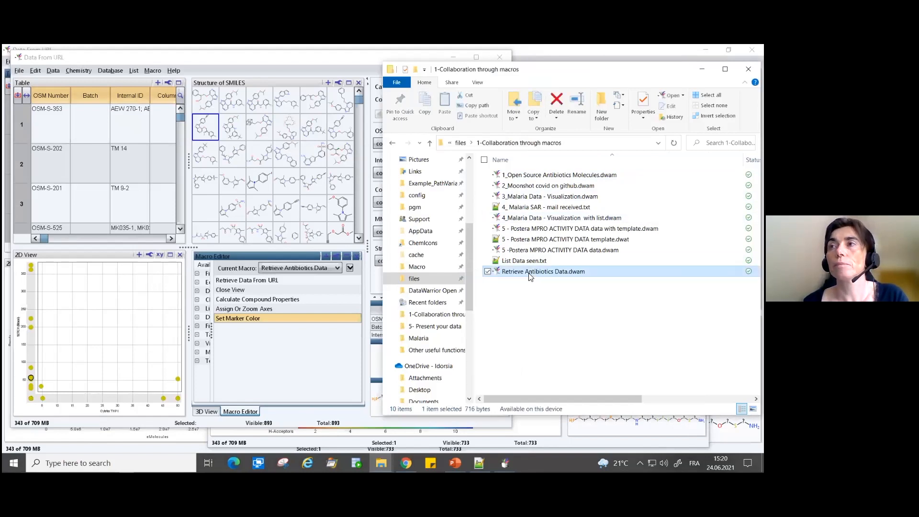
- Close the malaria data window without saving its content
{"action": "left_click", "coordinate": [326, 59]}
{"action": "left_click_drag", "start_coordinate": [327, 58], "coordinate": [311, 64]}
{"action": "left_click_drag", "start_coordinate": [371, 62], "coordinate": [360, 101]}
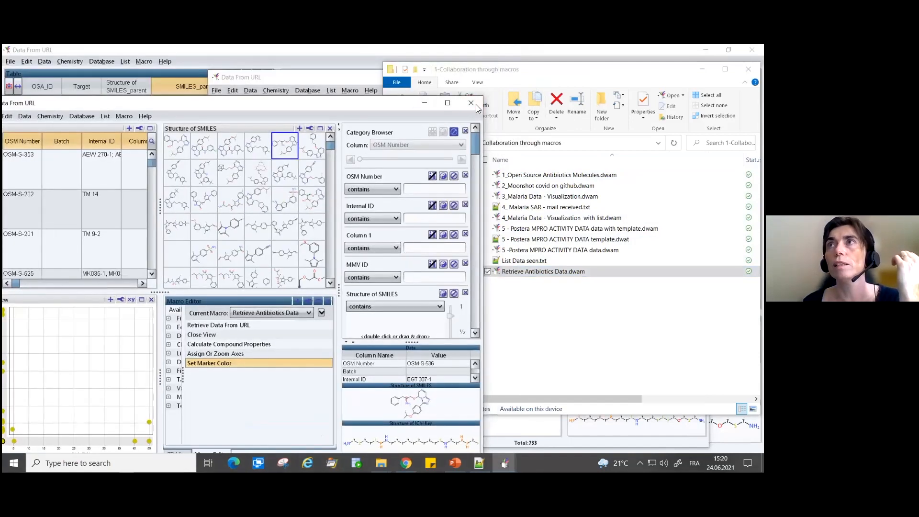
{"action": "left_click", "coordinate": [471, 102]}
{"action": "left_click", "coordinate": [233, 303]}
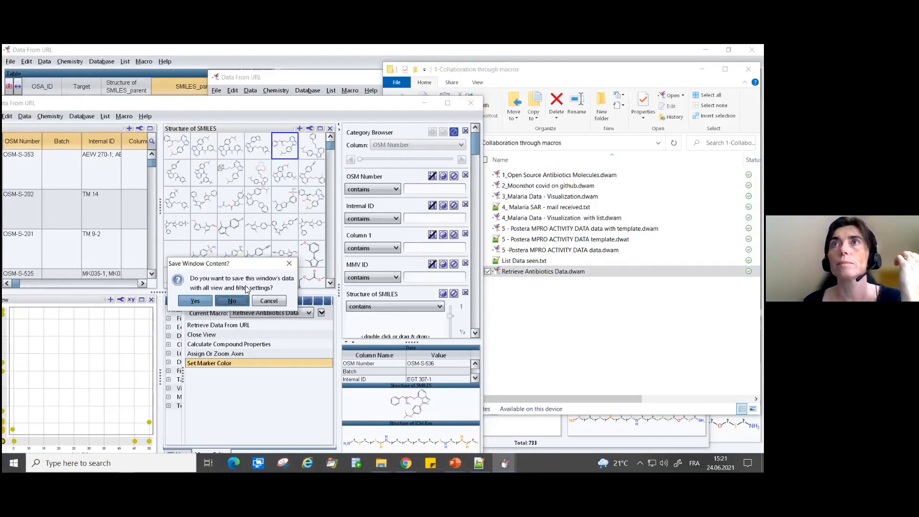
- Close both antibiotics data windows, the one with the colored plot and the original one, without saving
{"action": "left_click_drag", "start_coordinate": [299, 79], "coordinate": [189, 104]}
{"action": "left_click", "coordinate": [586, 101]}
{"action": "left_click", "coordinate": [348, 300]}
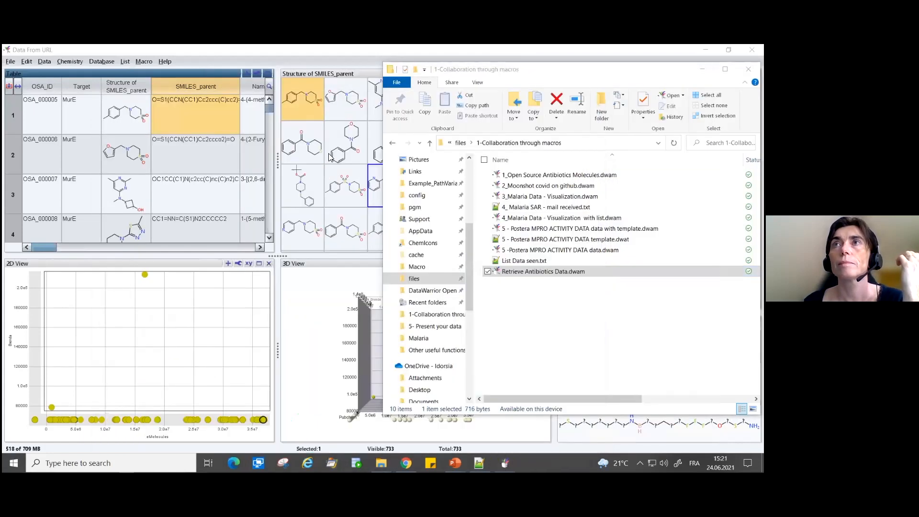
{"action": "left_click", "coordinate": [332, 54]}
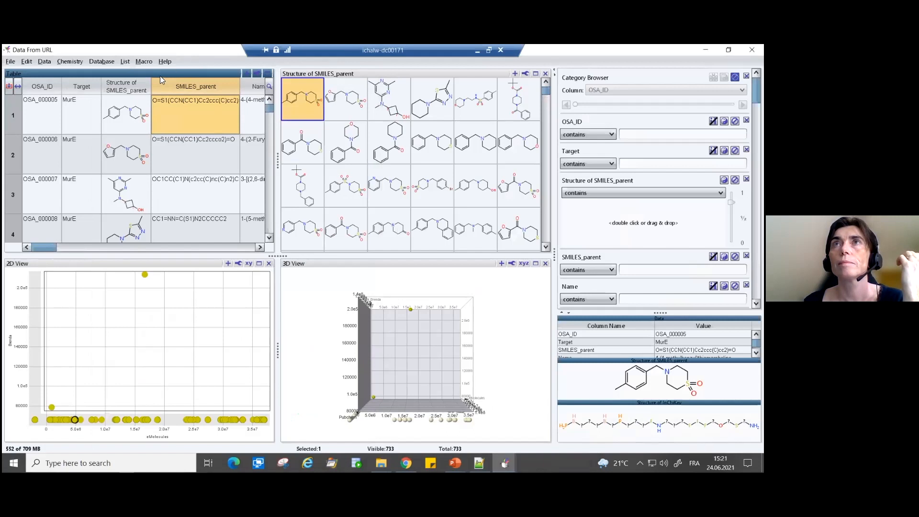
{"action": "left_click_drag", "start_coordinate": [160, 76], "coordinate": [348, 76]}
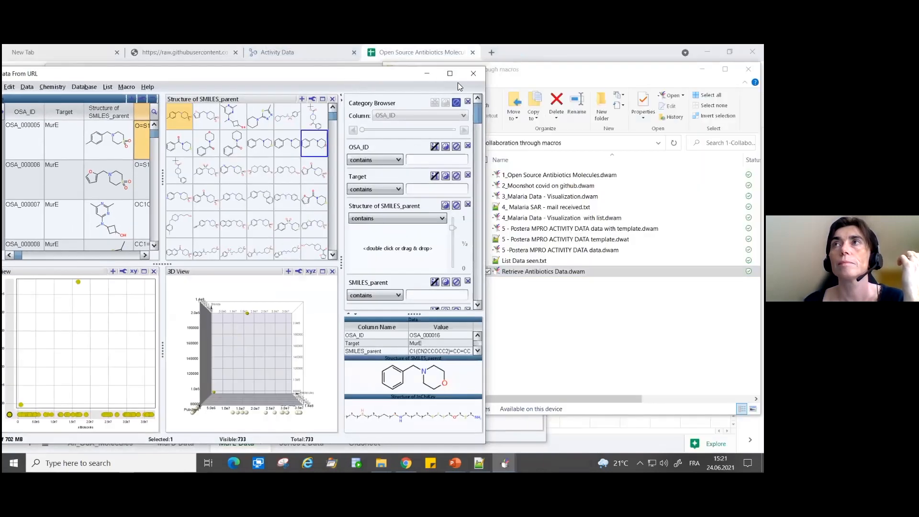
{"action": "left_click", "coordinate": [474, 75]}
{"action": "left_click", "coordinate": [234, 273]}
- Move the remaining data window aside and run the macro by opening Retrieve Antibiotics Data.dwam from the workshop folder
{"action": "left_click_drag", "start_coordinate": [219, 68], "coordinate": [165, 48]}
{"action": "left_click", "coordinate": [584, 327]}
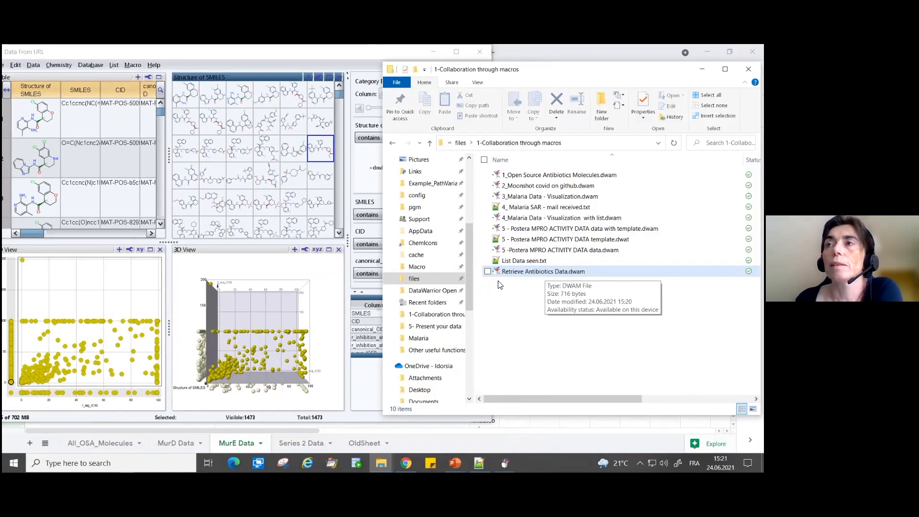
{"action": "double_click", "coordinate": [522, 273]}
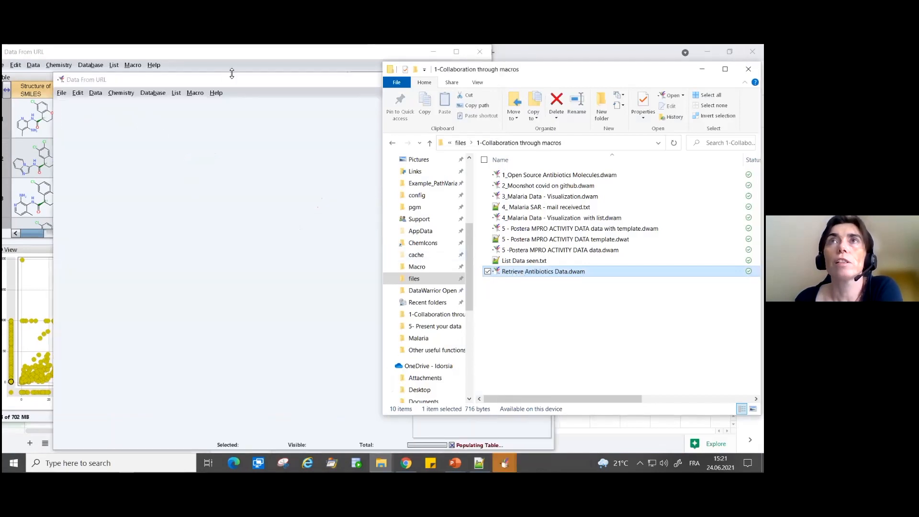
{"action": "left_click_drag", "start_coordinate": [232, 84], "coordinate": [191, 73]}
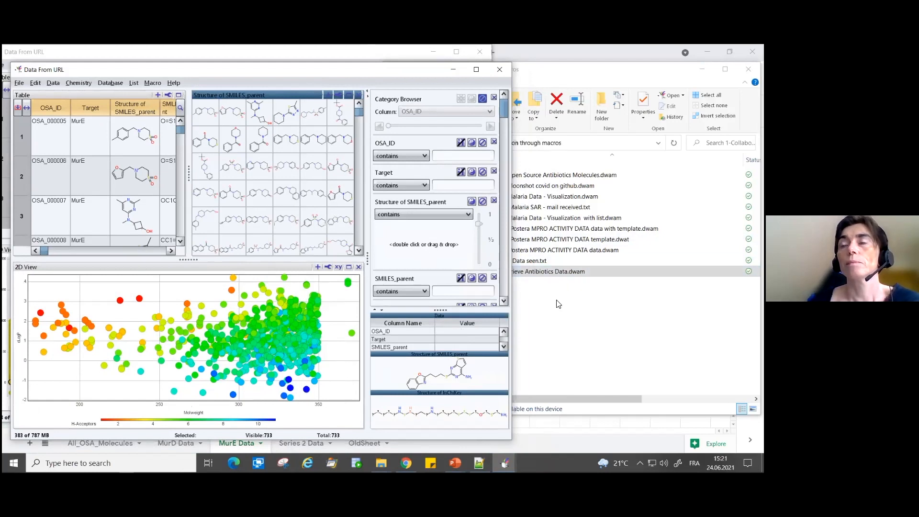
- Copy the Retrieve Antibiotics Data.dwam file from the 1-Collaboration through macros folder
{"action": "left_click", "coordinate": [561, 271]}
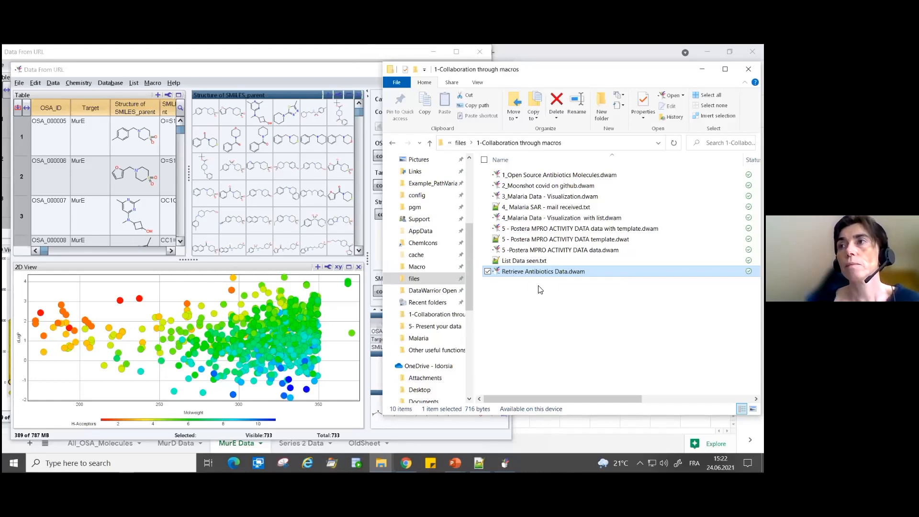
{"action": "right_click", "coordinate": [544, 272]}
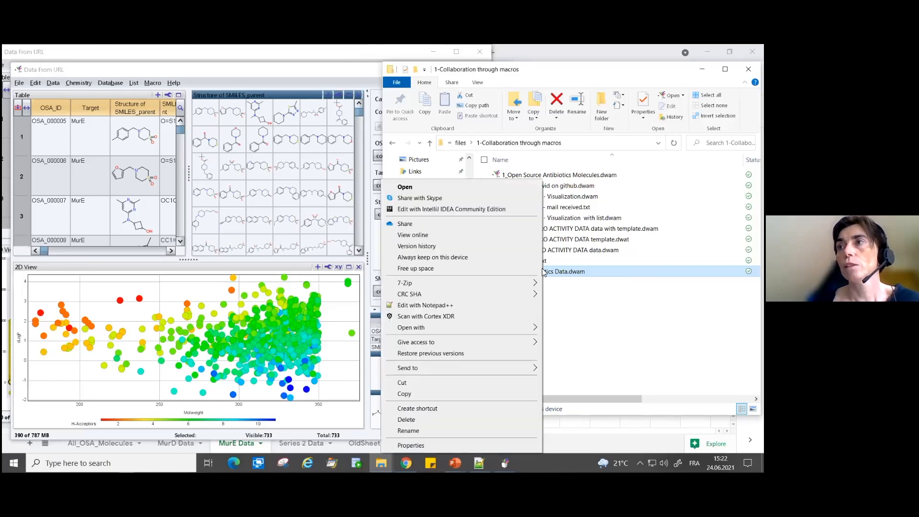
{"action": "left_click", "coordinate": [415, 393]}
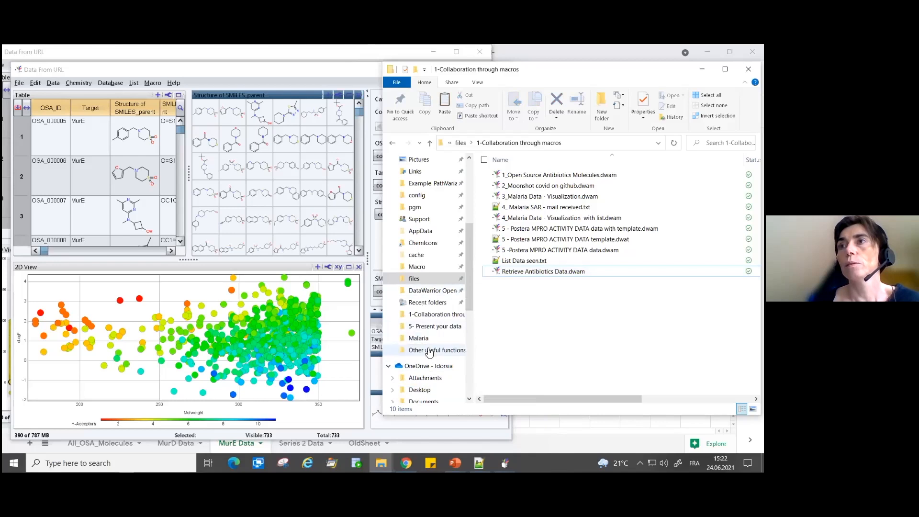
- Bring up the DataWarrior Openmolecules installation folder and the user's AppData Roaming Datawarrior Macro folder beside the workshop folder
{"action": "left_click", "coordinate": [381, 463]}
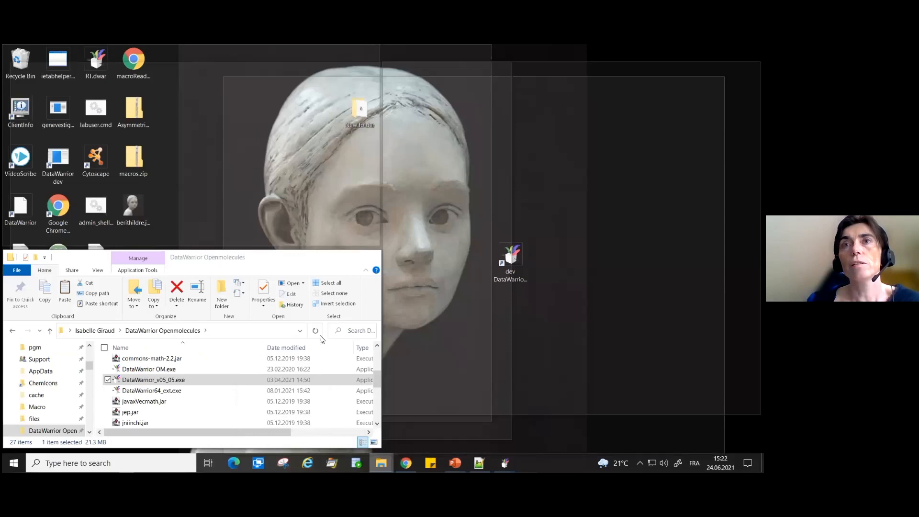
{"action": "left_click", "coordinate": [316, 430]}
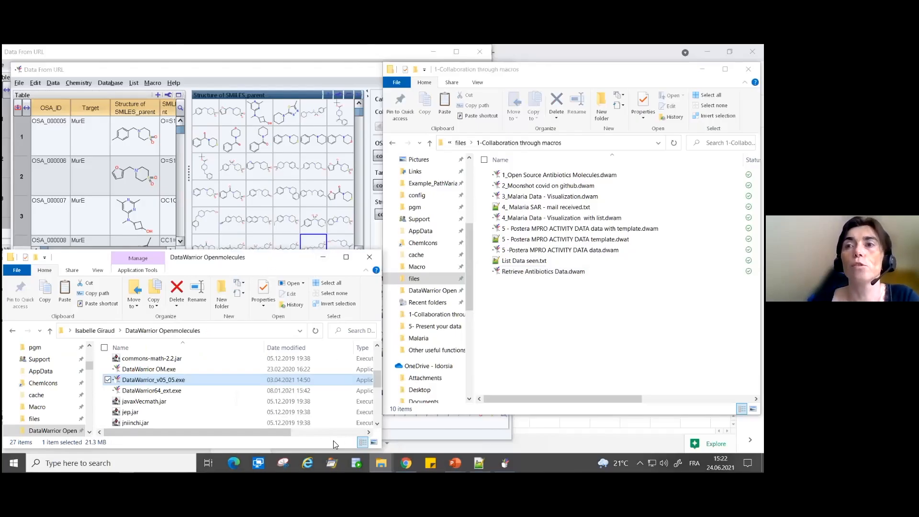
{"action": "left_click", "coordinate": [384, 458]}
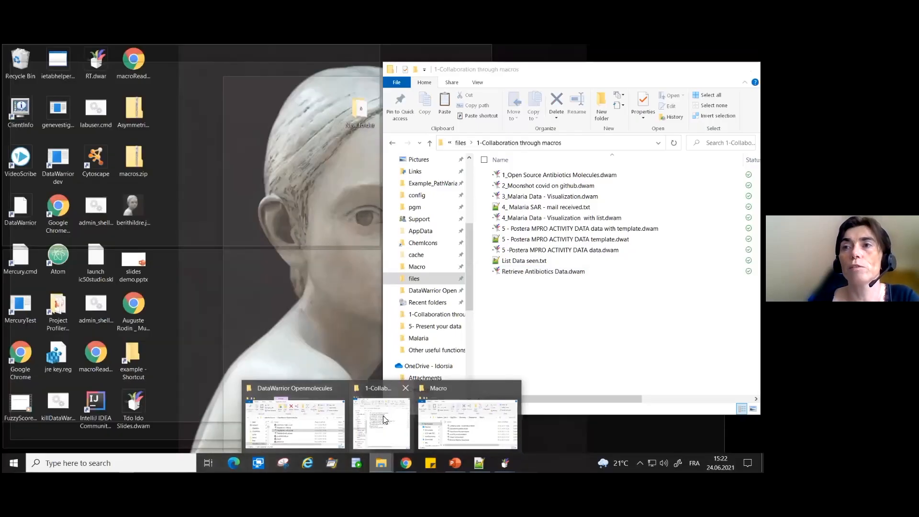
{"action": "left_click", "coordinate": [455, 419]}
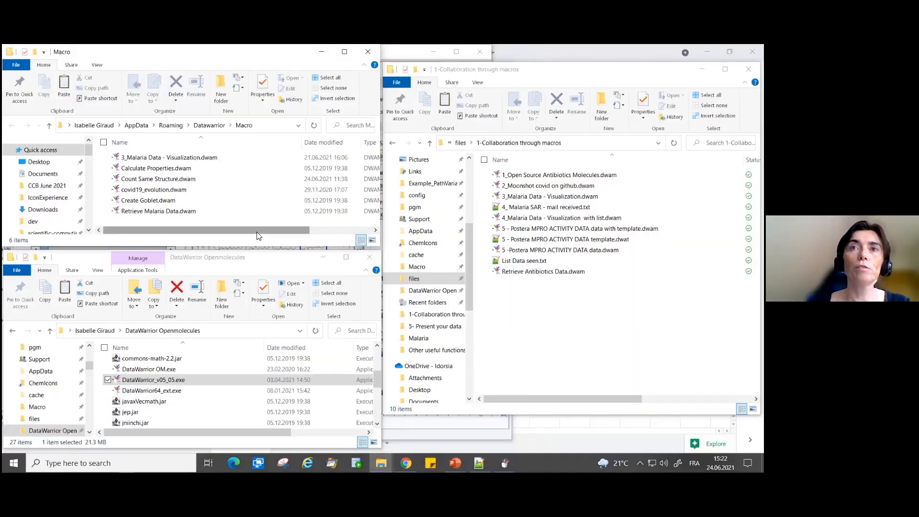
- Find and open the macro subfolder inside the DataWarrior Openmolecules installation folder
{"action": "left_click", "coordinate": [243, 258]}
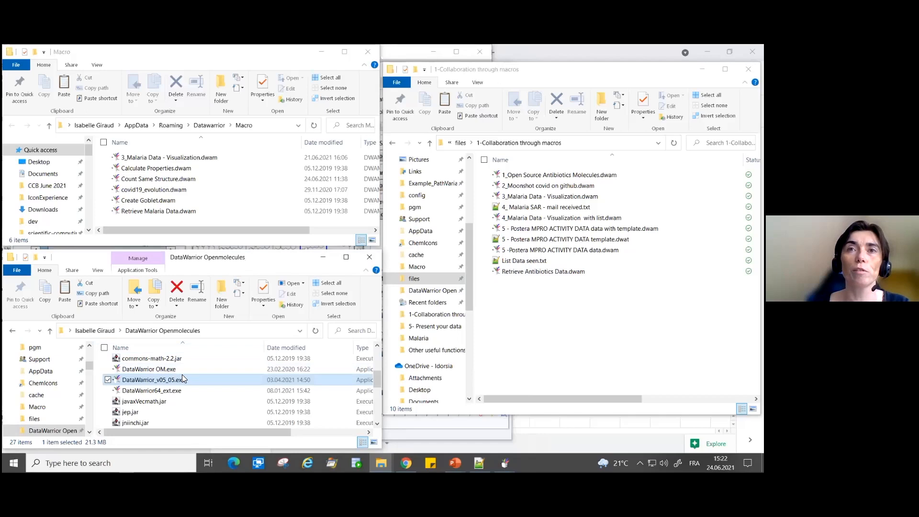
{"action": "scroll", "coordinate": [182, 375], "scroll_direction": "down", "scroll_amount": 2}
{"action": "scroll", "coordinate": [176, 386], "scroll_direction": "down", "scroll_amount": 2}
{"action": "scroll", "coordinate": [174, 388], "scroll_direction": "up", "scroll_amount": 4}
{"action": "scroll", "coordinate": [176, 391], "scroll_direction": "up", "scroll_amount": 3}
{"action": "scroll", "coordinate": [176, 390], "scroll_direction": "down", "scroll_amount": 1}
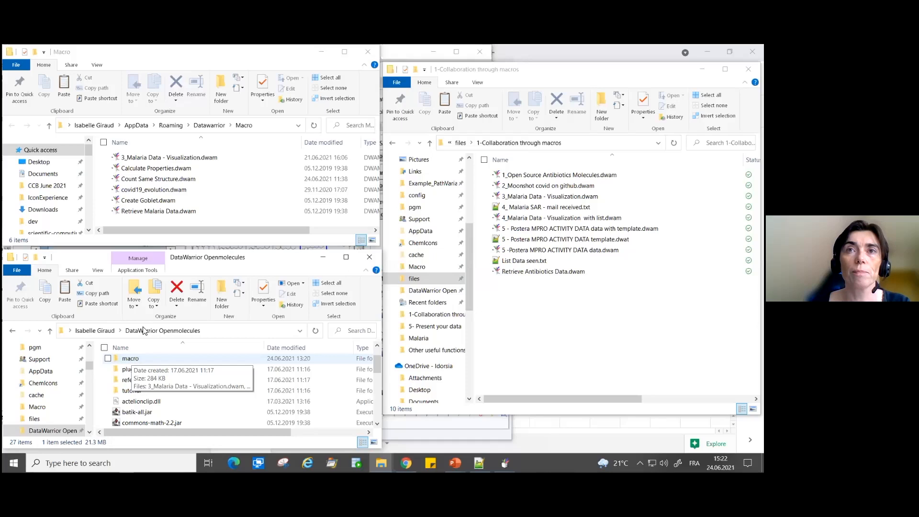
{"action": "double_click", "coordinate": [132, 363]}
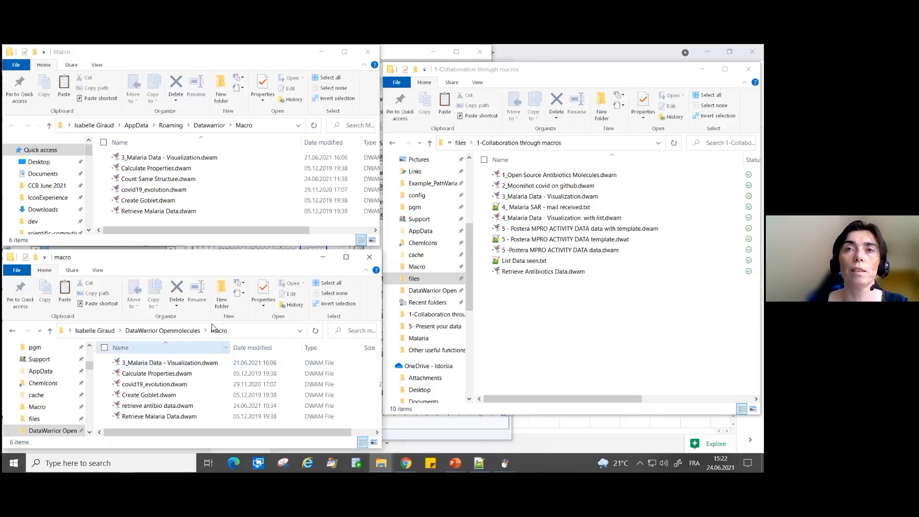
- Copy Retrieve Antibiotics Data.dwam from the workshop folder into the macro subfolder of the DataWarrior Openmolecules installation folder
{"action": "left_click_drag", "start_coordinate": [219, 261], "coordinate": [227, 250]}
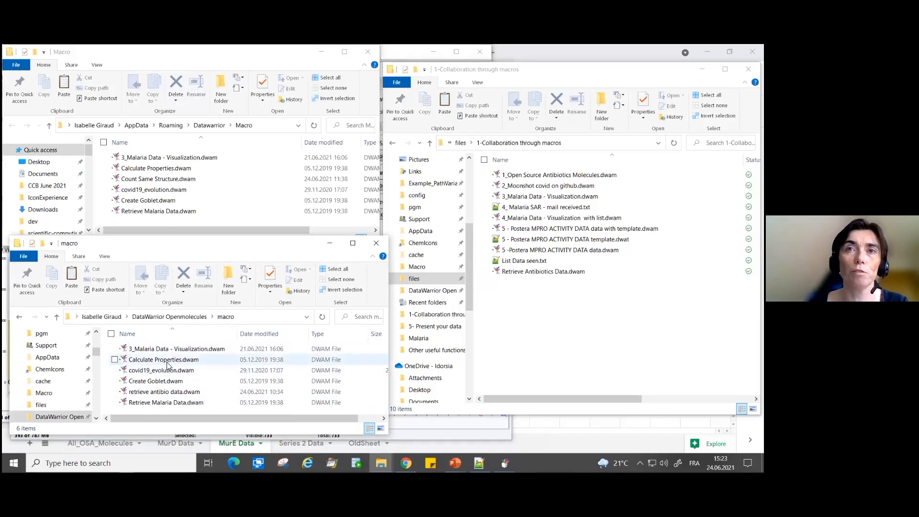
{"action": "right_click", "coordinate": [525, 277]}
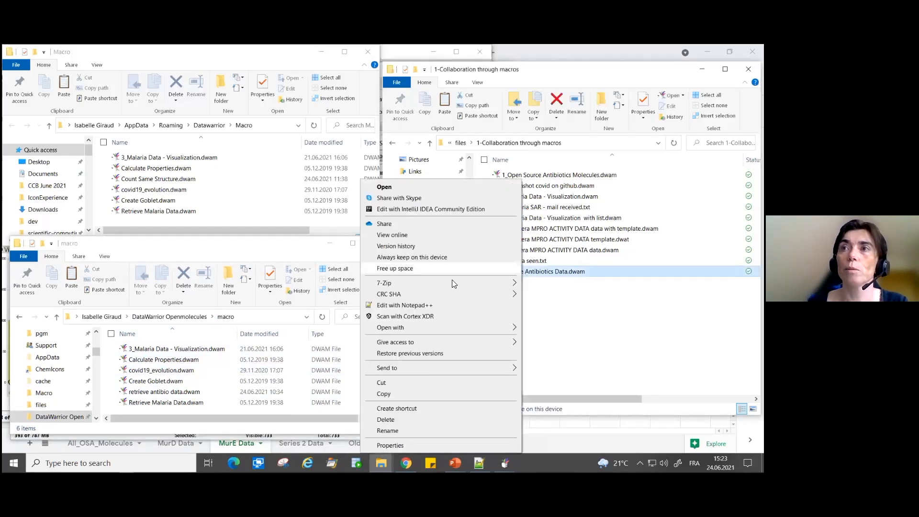
{"action": "left_click", "coordinate": [417, 396]}
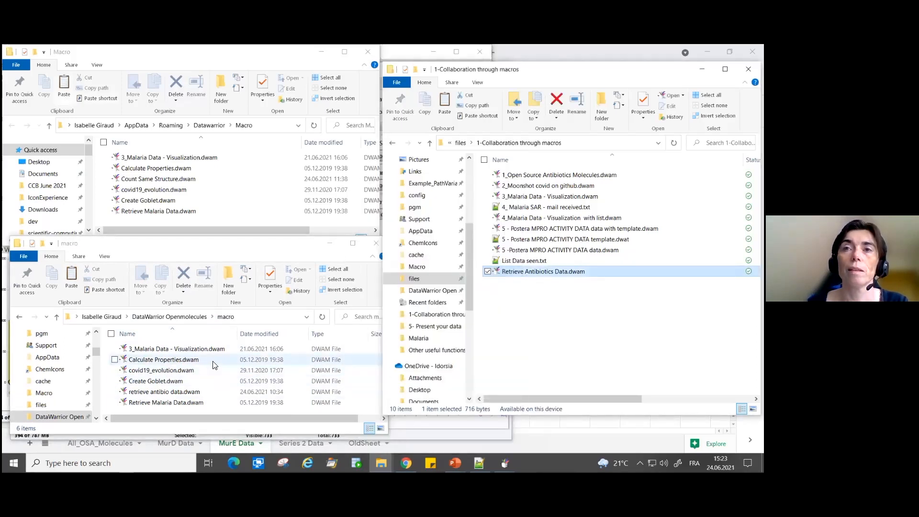
{"action": "right_click", "coordinate": [214, 362]}
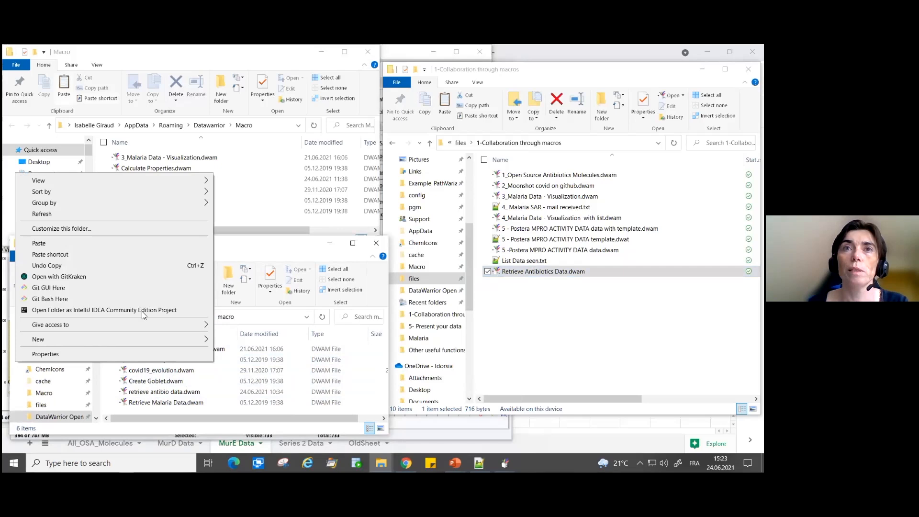
{"action": "left_click", "coordinate": [40, 243]}
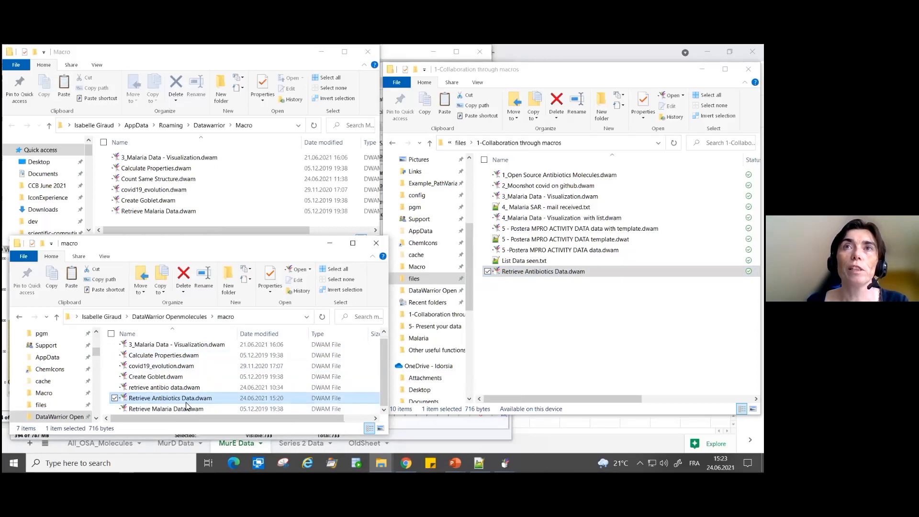
- Paste the copied Retrieve Antibiotics Data.dwam into the user's AppData Roaming Datawarrior Macro folder
{"action": "left_click", "coordinate": [234, 178]}
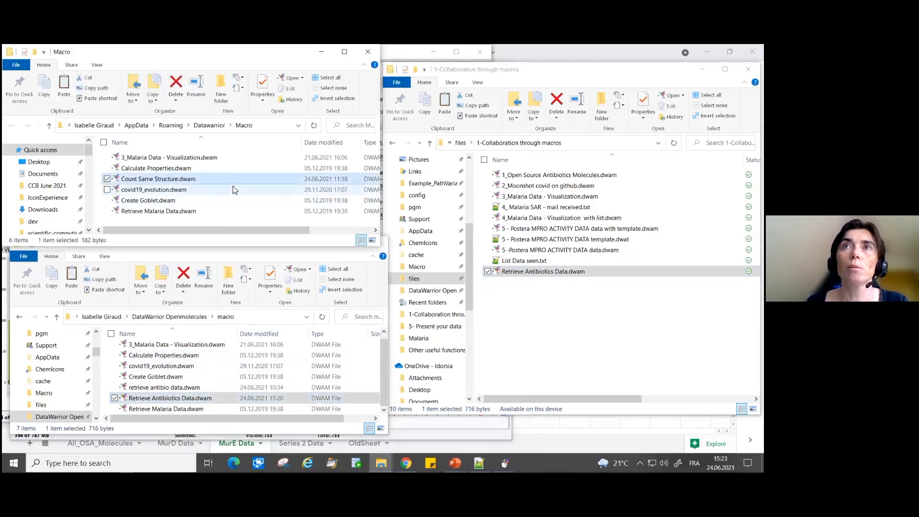
{"action": "right_click", "coordinate": [233, 187]}
{"action": "left_click", "coordinate": [128, 256]}
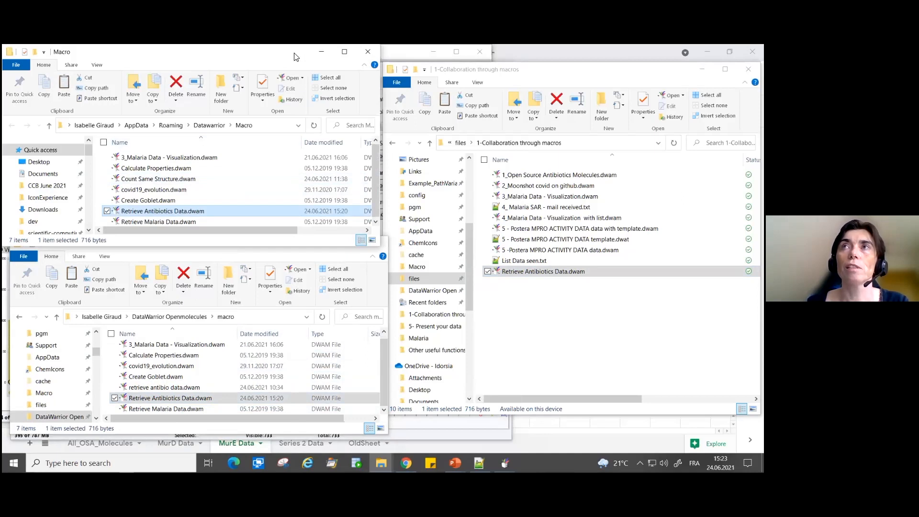
- Return to the DataWarrior Data From URL window, check which macros it offers to run, and maximize the window
{"action": "left_click", "coordinate": [399, 57]}
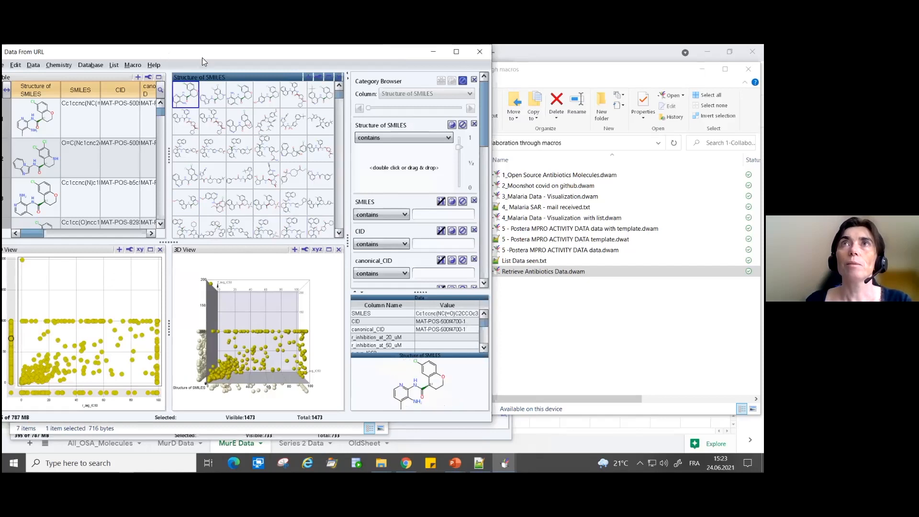
{"action": "left_click", "coordinate": [134, 65]}
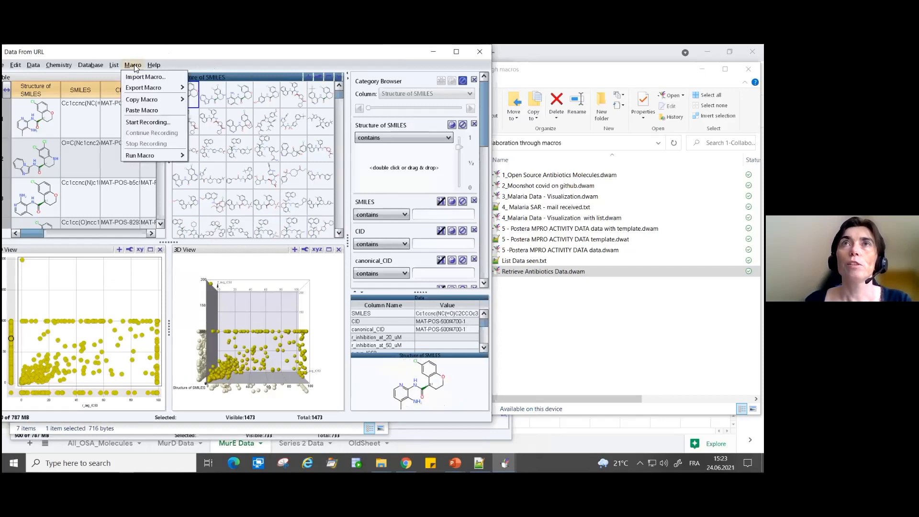
{"action": "mouse_move", "coordinate": [155, 156]}
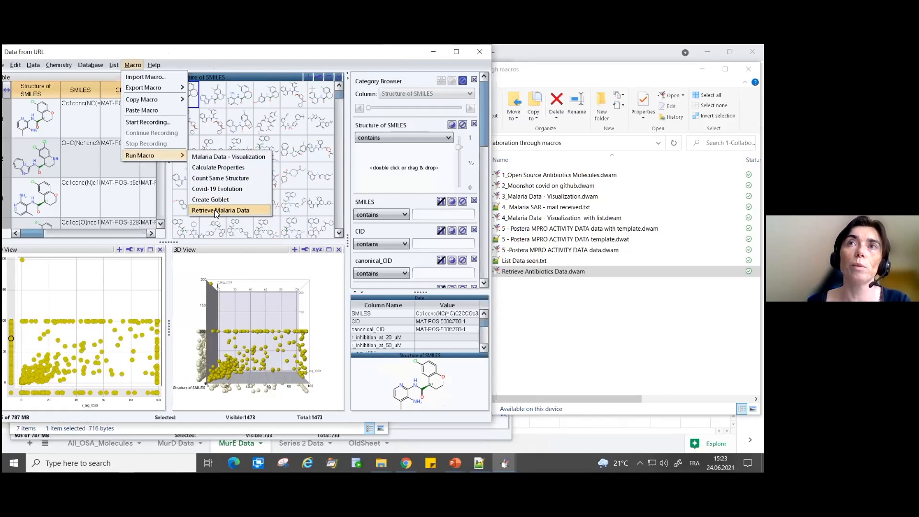
{"action": "left_click", "coordinate": [71, 54]}
{"action": "double_click", "coordinate": [144, 58]}
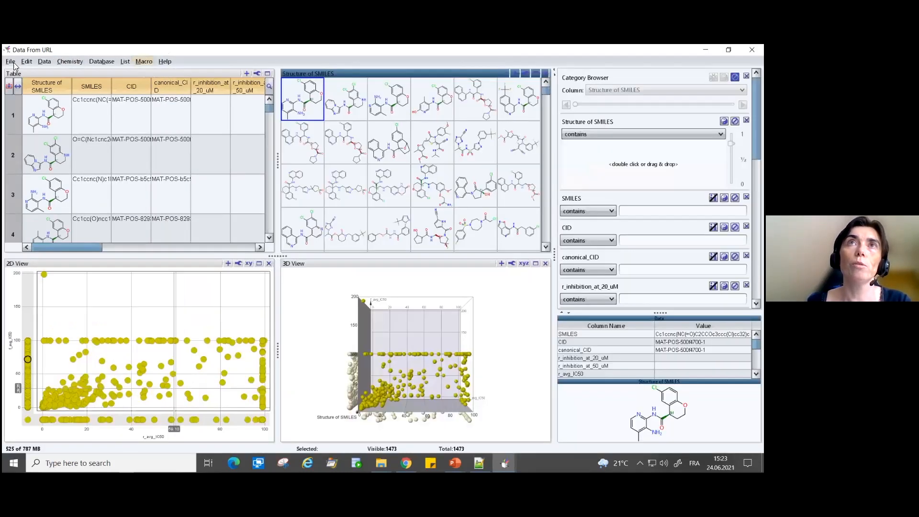
- Create a new DataWarrior file with a single column of type Text
{"action": "left_click", "coordinate": [11, 62]}
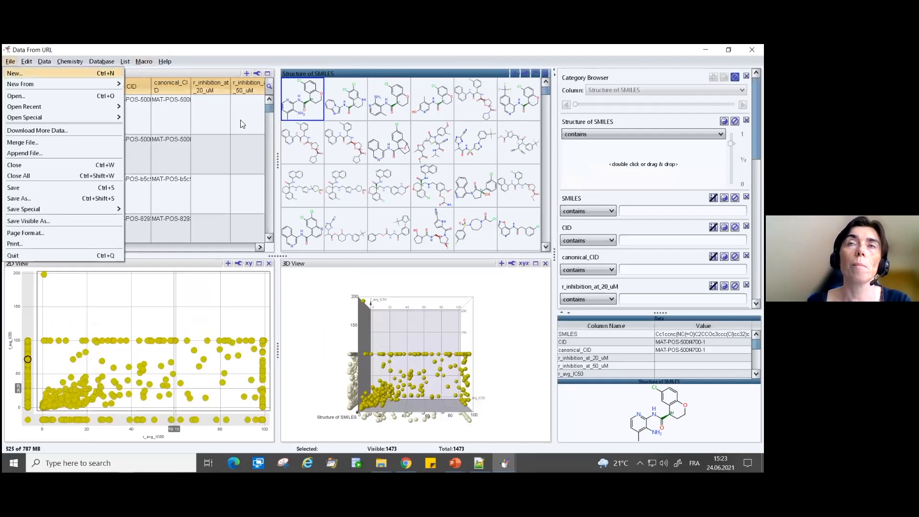
{"action": "key", "text": "Return"}
{"action": "left_click", "coordinate": [310, 278]}
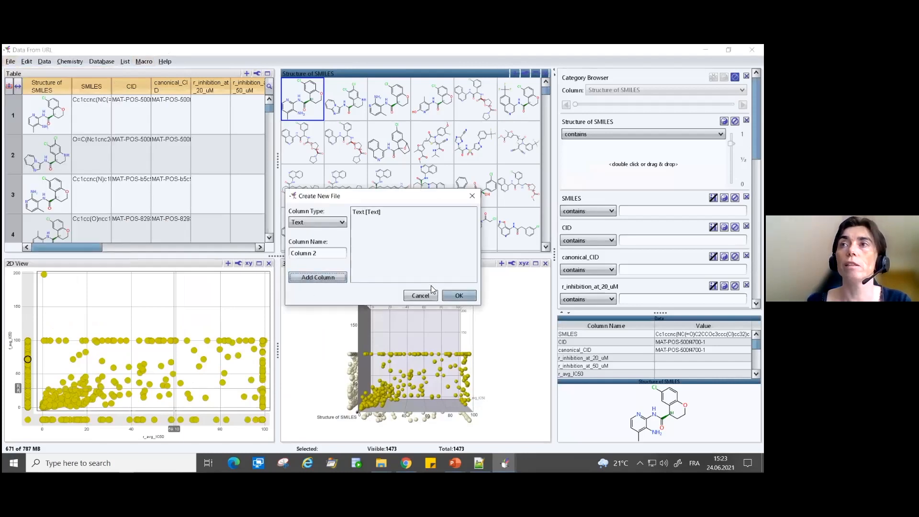
{"action": "left_click", "coordinate": [458, 297]}
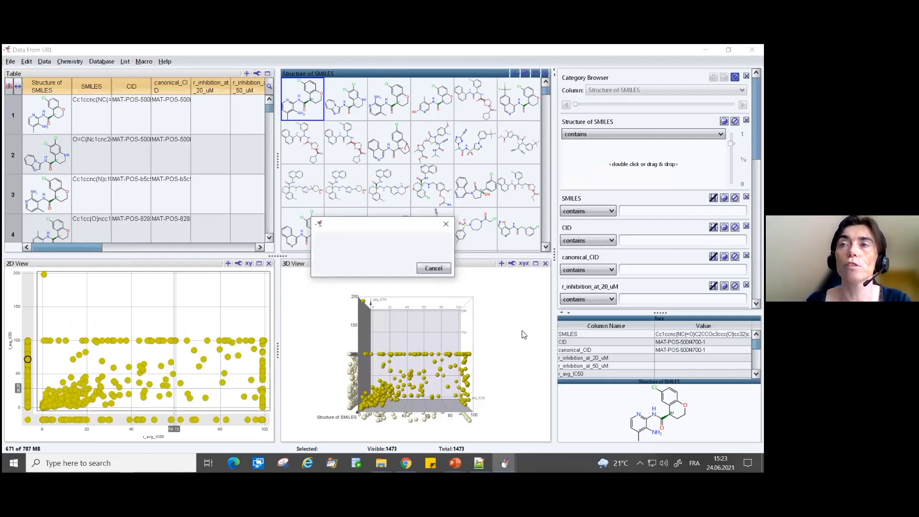
- Run the Retrieve Antibiotics Data macro from the new untitled window
{"action": "left_click", "coordinate": [204, 101]}
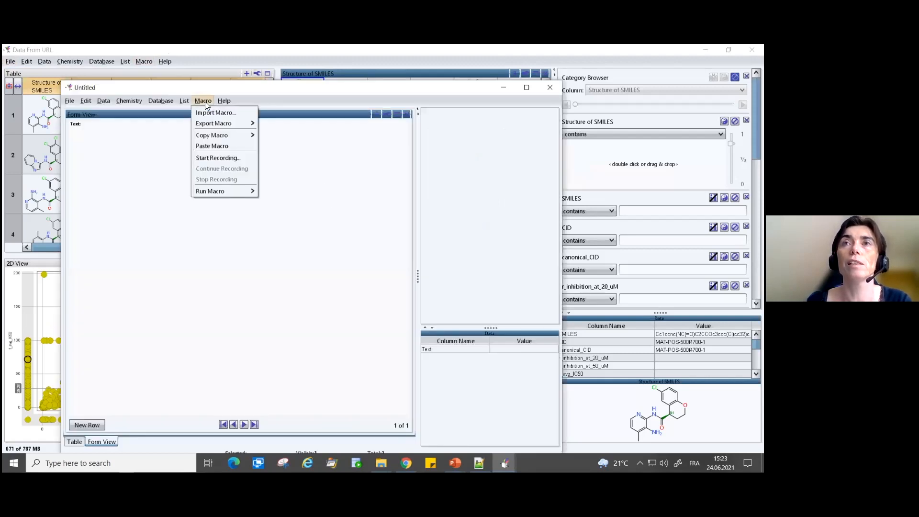
{"action": "mouse_move", "coordinate": [209, 193]}
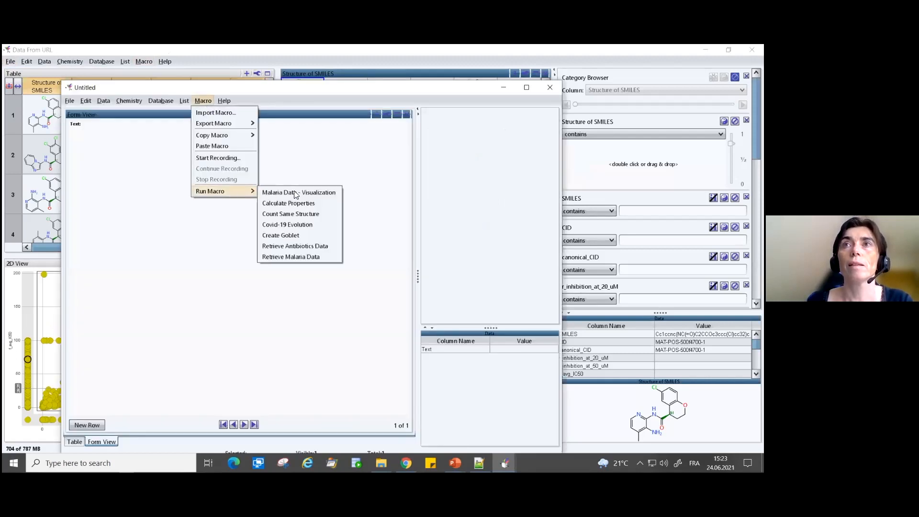
{"action": "left_click", "coordinate": [283, 247]}
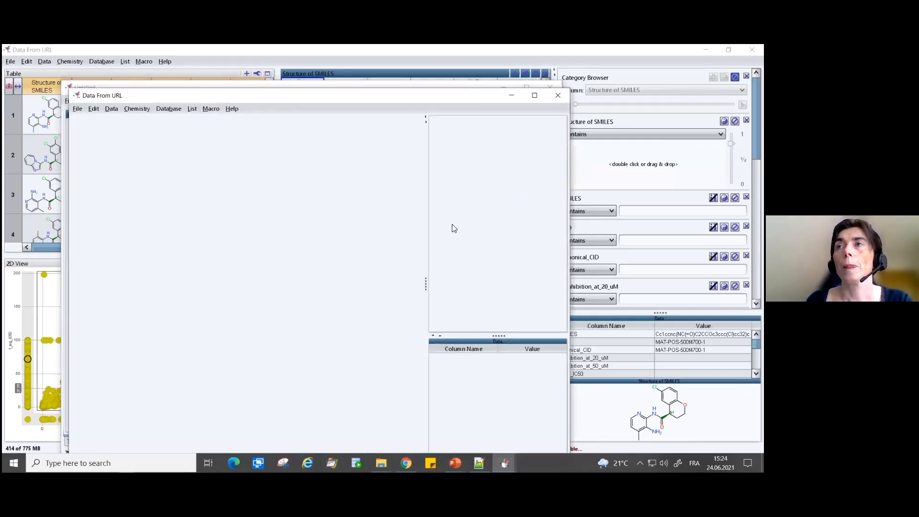
- Switch to the running PowerPoint slide show with the Collaboration through macros slide
{"action": "mouse_move", "coordinate": [455, 461]}
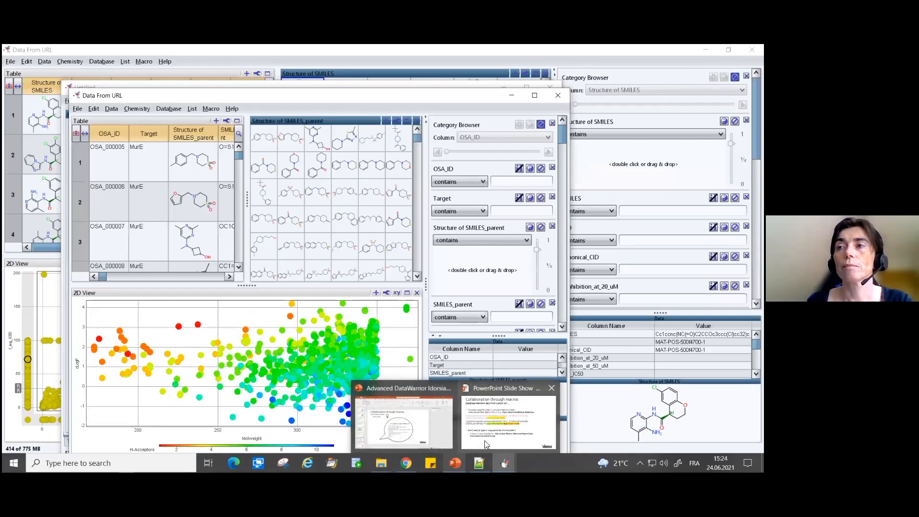
{"action": "mouse_move", "coordinate": [486, 444]}
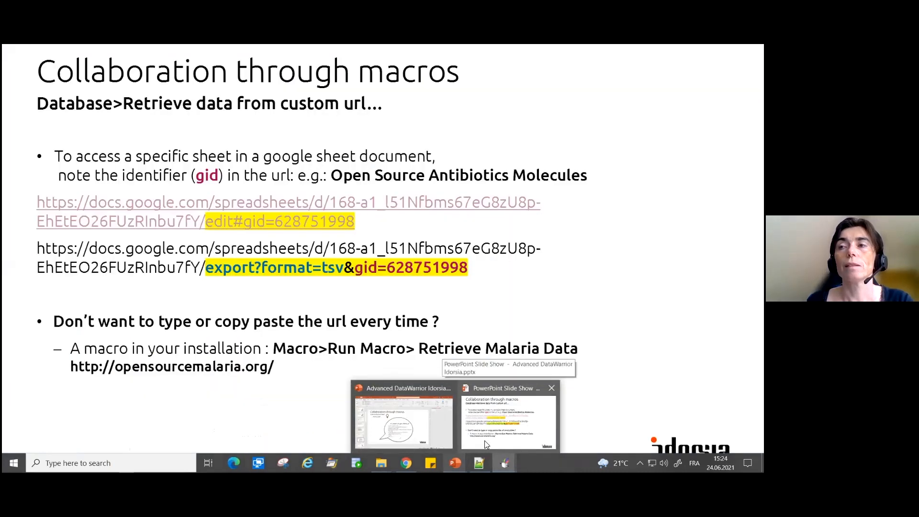
{"action": "left_click", "coordinate": [486, 444]}
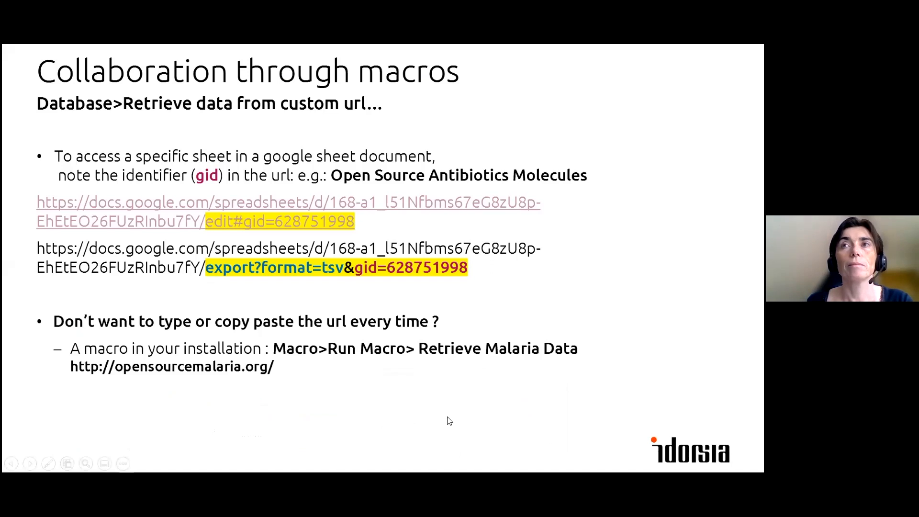
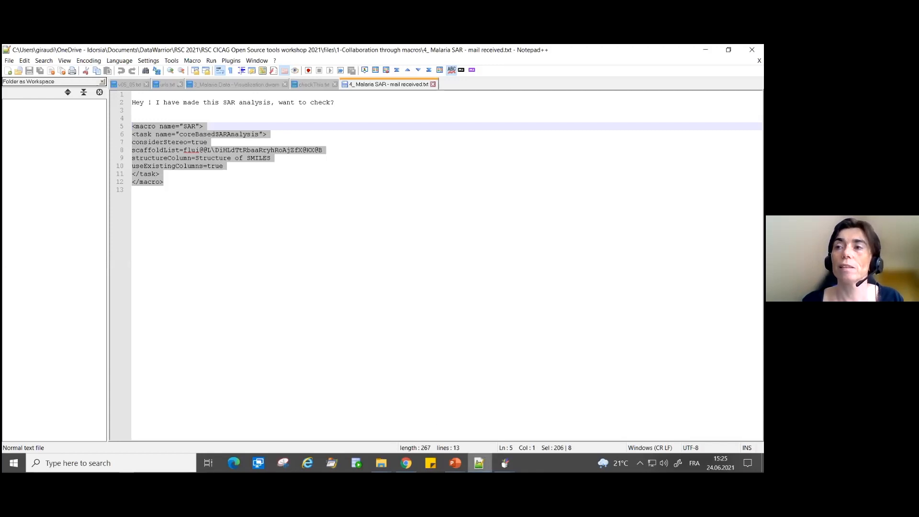
- Switch to the untitled DataWarrior window, run the Malaria Data - Visualization macro, and maximize the resulting data window
{"action": "left_click", "coordinate": [505, 461]}
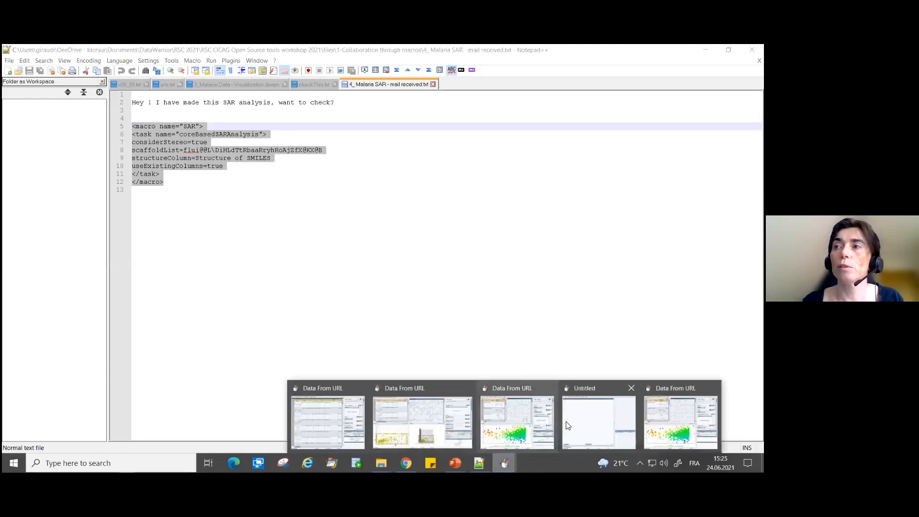
{"action": "left_click", "coordinate": [599, 422]}
{"action": "left_click", "coordinate": [203, 102]}
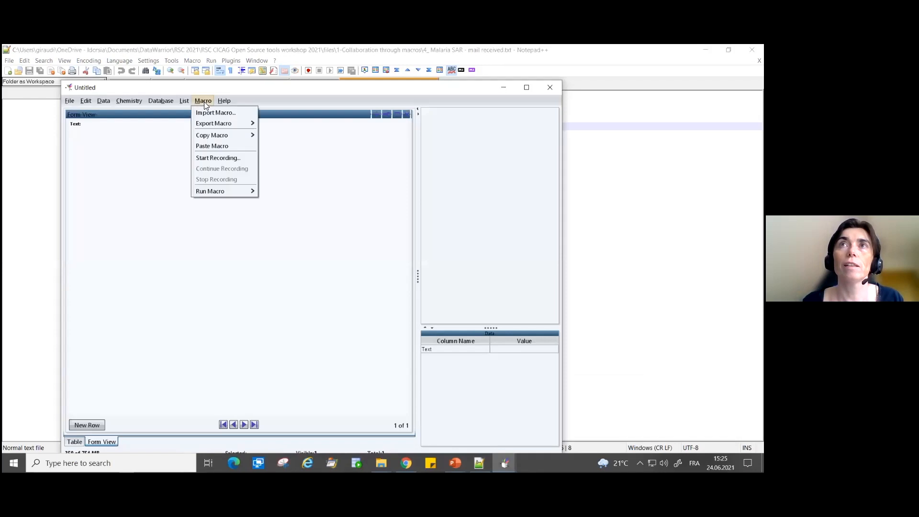
{"action": "mouse_move", "coordinate": [236, 192]}
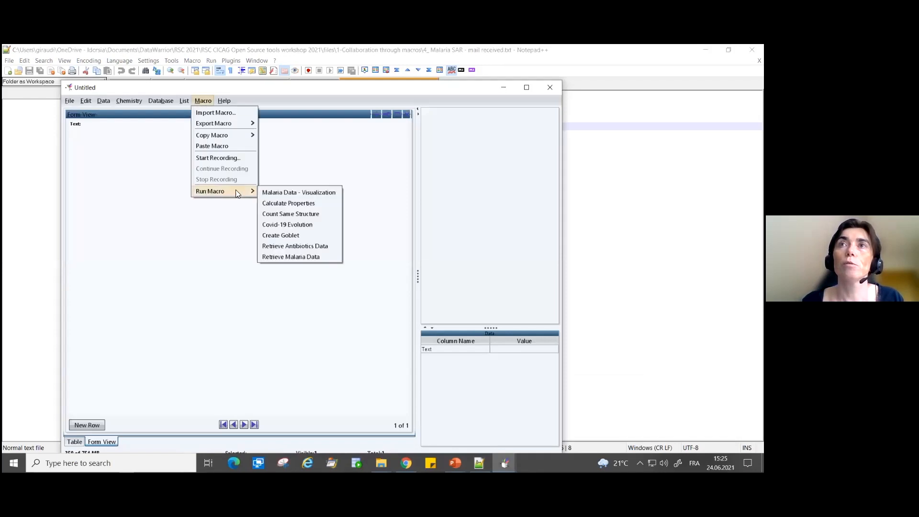
{"action": "left_click", "coordinate": [277, 192]}
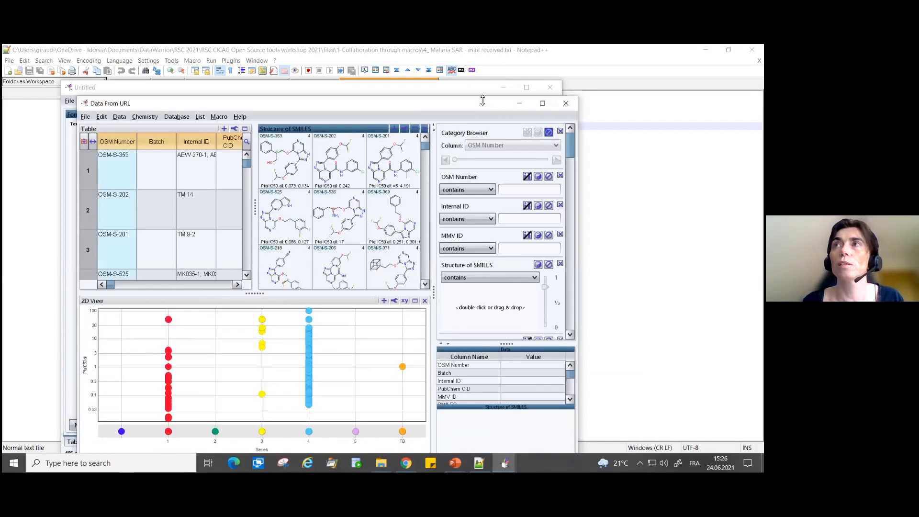
{"action": "left_click", "coordinate": [541, 103]}
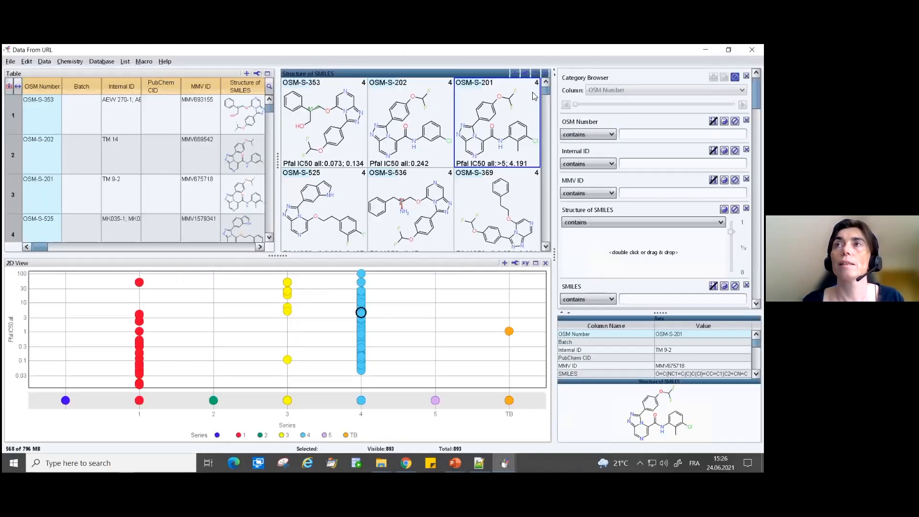
- Paste the copied SAR macro into the malaria data window and run it
{"action": "left_click", "coordinate": [142, 61]}
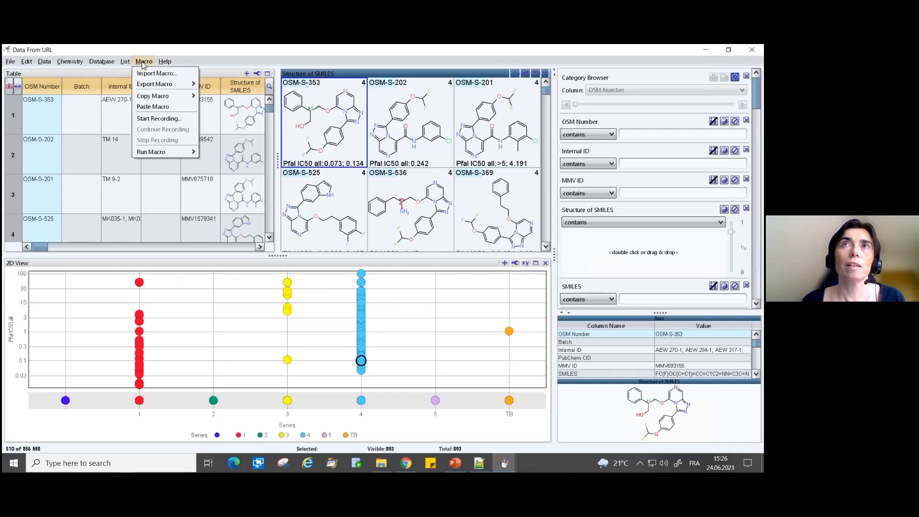
{"action": "left_click", "coordinate": [146, 107]}
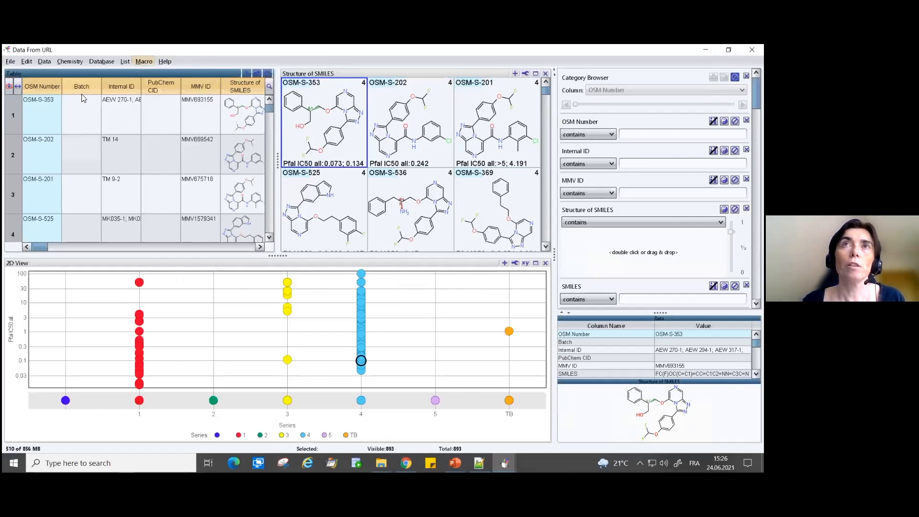
{"action": "left_click", "coordinate": [145, 62]}
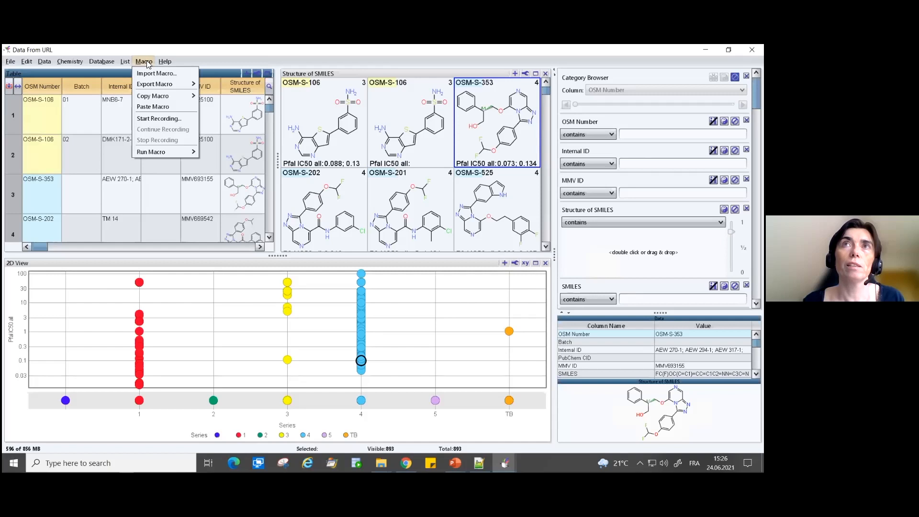
{"action": "left_click", "coordinate": [106, 117]}
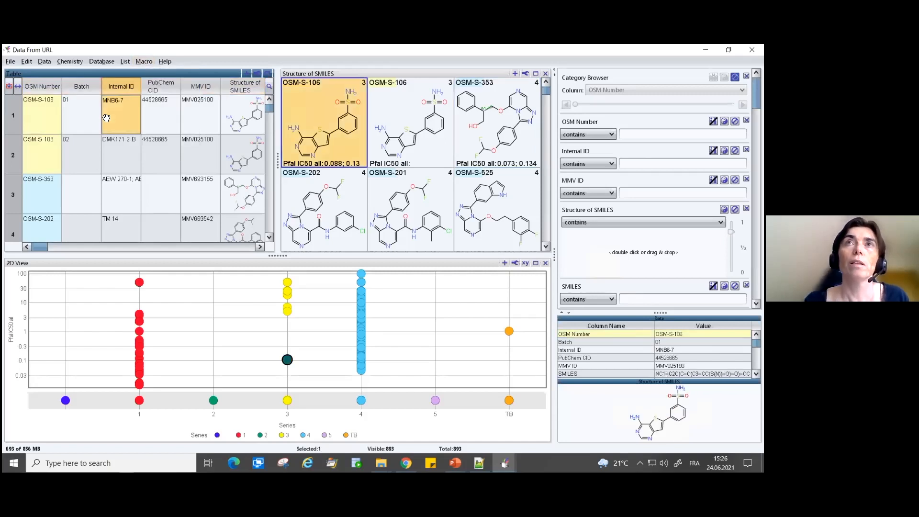
{"action": "left_click", "coordinate": [145, 62]}
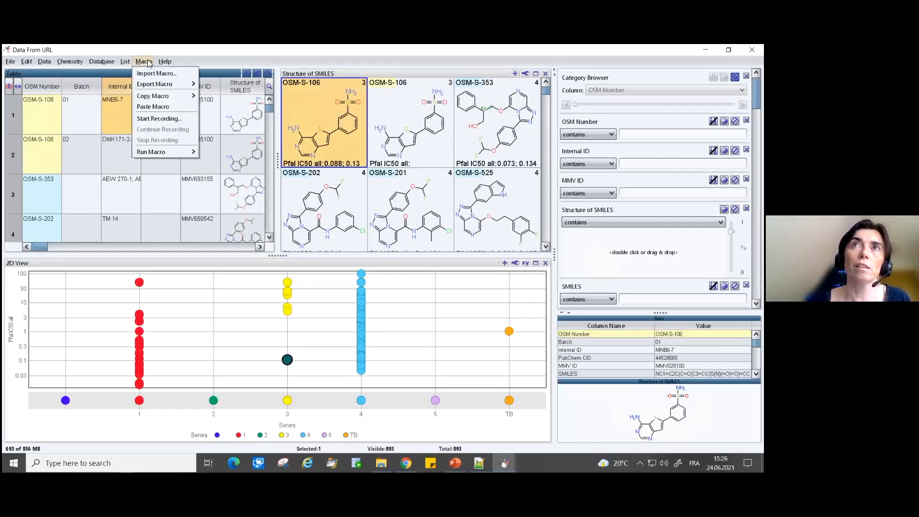
{"action": "mouse_move", "coordinate": [153, 152]}
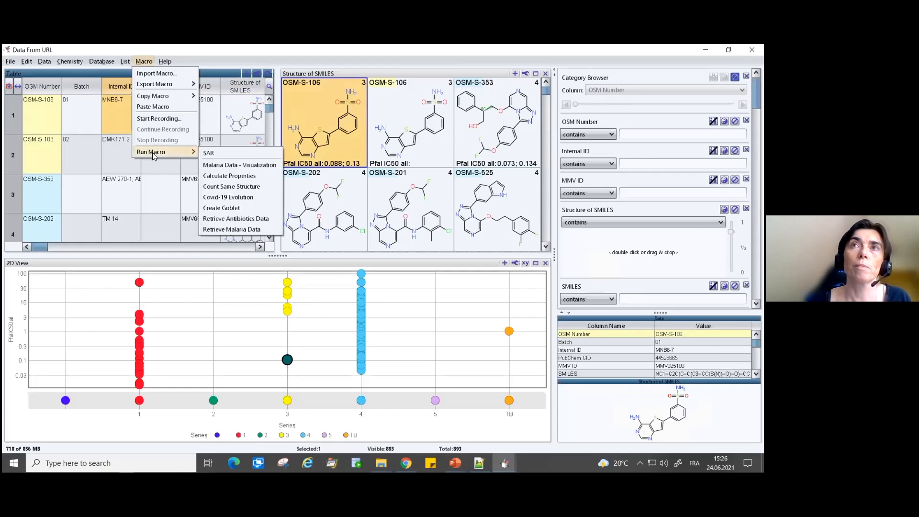
{"action": "left_click", "coordinate": [237, 152]}
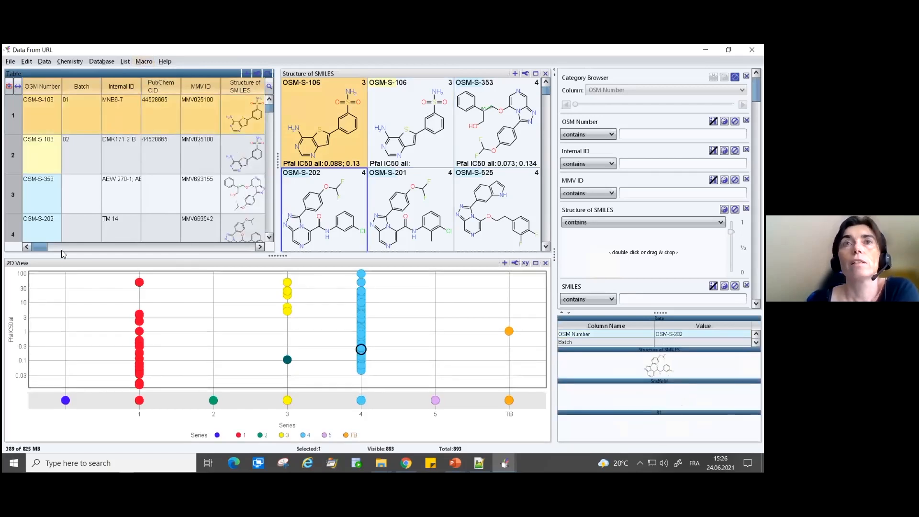
- Sort the table rows by the Scaffold column
{"action": "left_click_drag", "start_coordinate": [39, 247], "coordinate": [252, 244]}
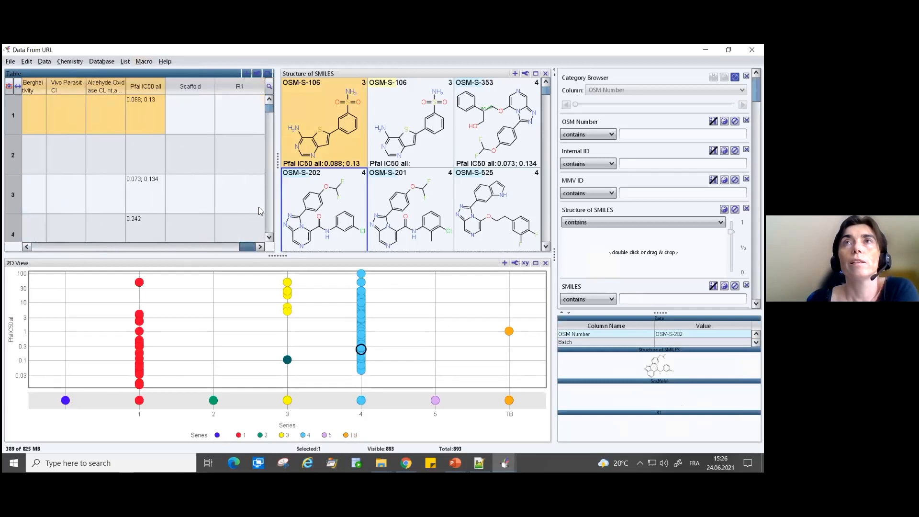
{"action": "left_click", "coordinate": [193, 86]}
{"action": "left_click", "coordinate": [327, 135]}
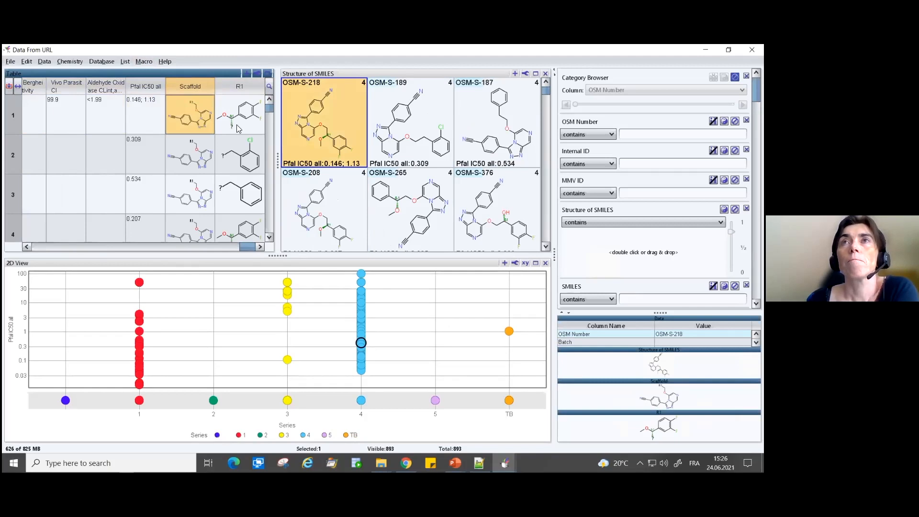
- Browse the sorted structures and select compound OSM-W-8 in the structure view
{"action": "left_click", "coordinate": [482, 191]}
{"action": "left_click", "coordinate": [482, 190]}
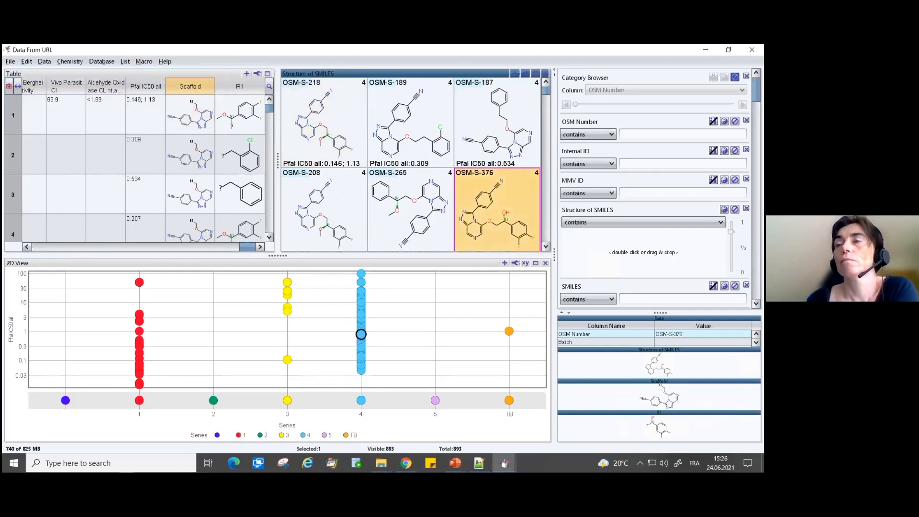
{"action": "scroll", "coordinate": [450, 232], "scroll_direction": "down", "scroll_amount": 3}
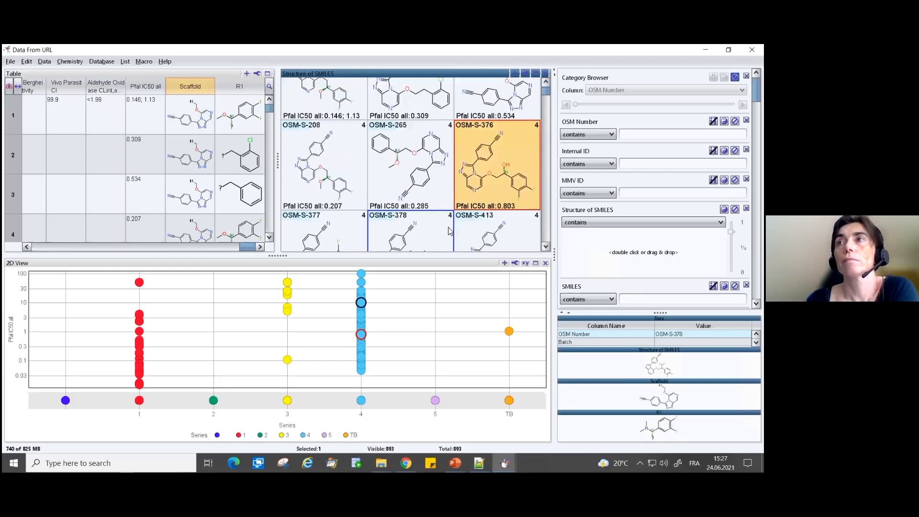
{"action": "left_click", "coordinate": [456, 202]}
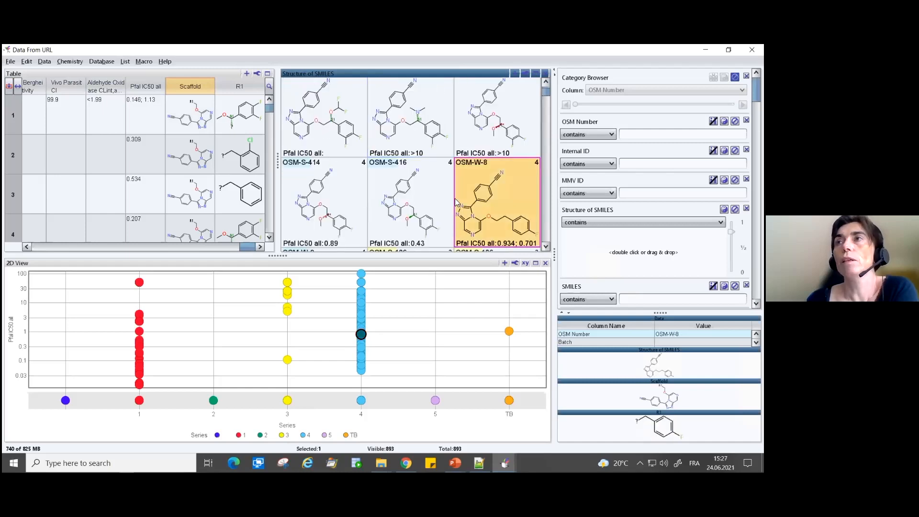
{"action": "right_click", "coordinate": [490, 186]}
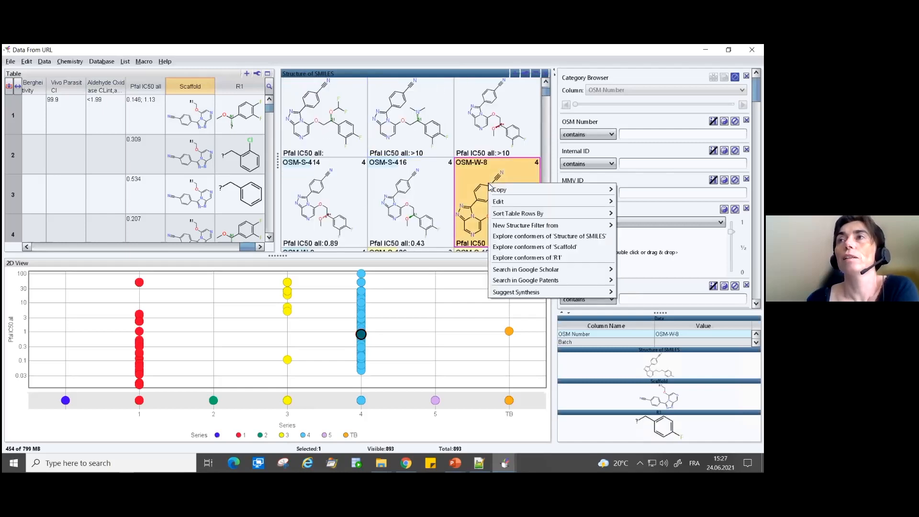
- Start recording a new macro named New Filter
{"action": "left_click", "coordinate": [144, 64]}
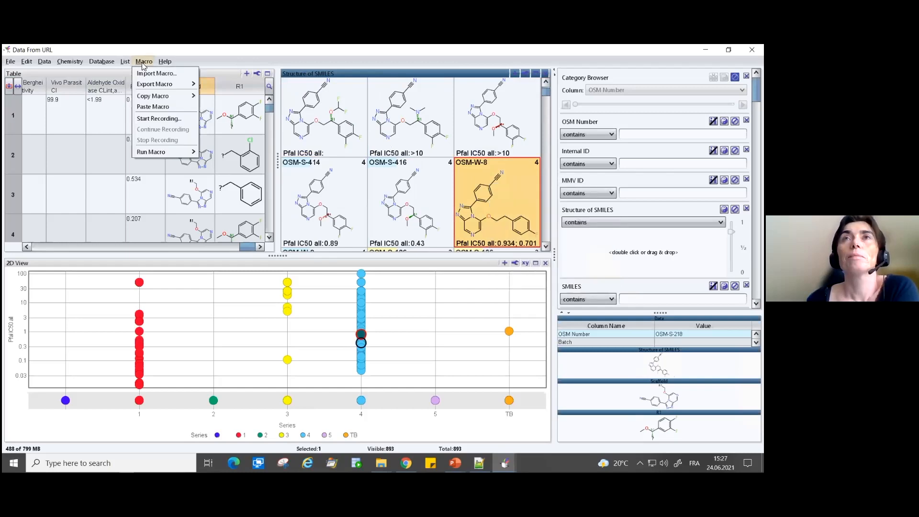
{"action": "left_click", "coordinate": [154, 119]}
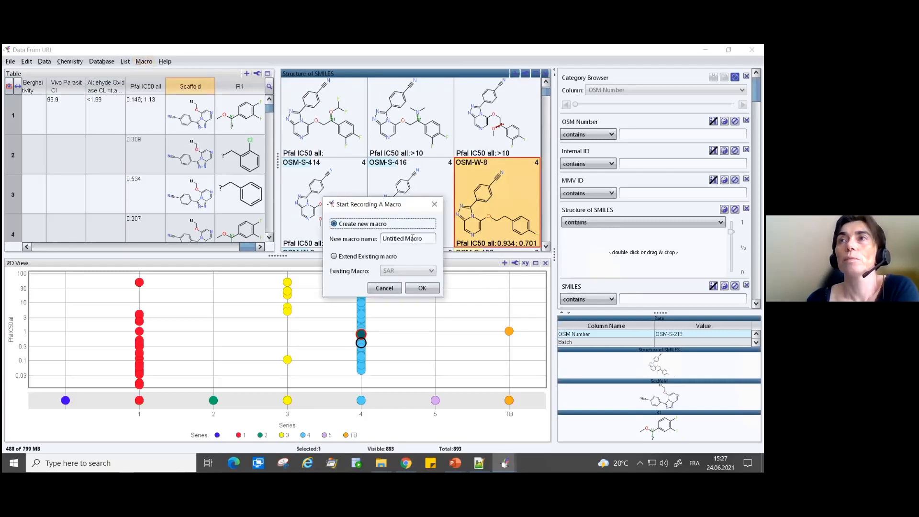
{"action": "left_click_drag", "start_coordinate": [425, 238], "coordinate": [357, 239]}
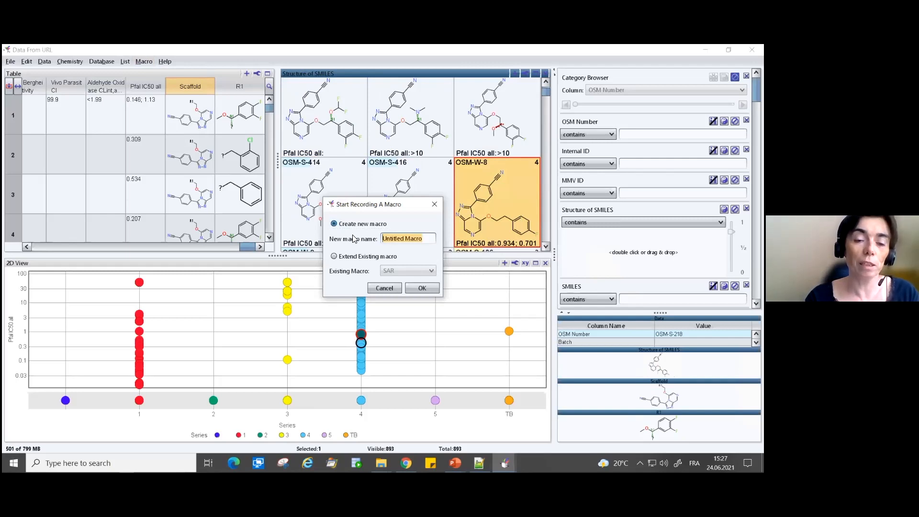
{"action": "type", "text": "New "}
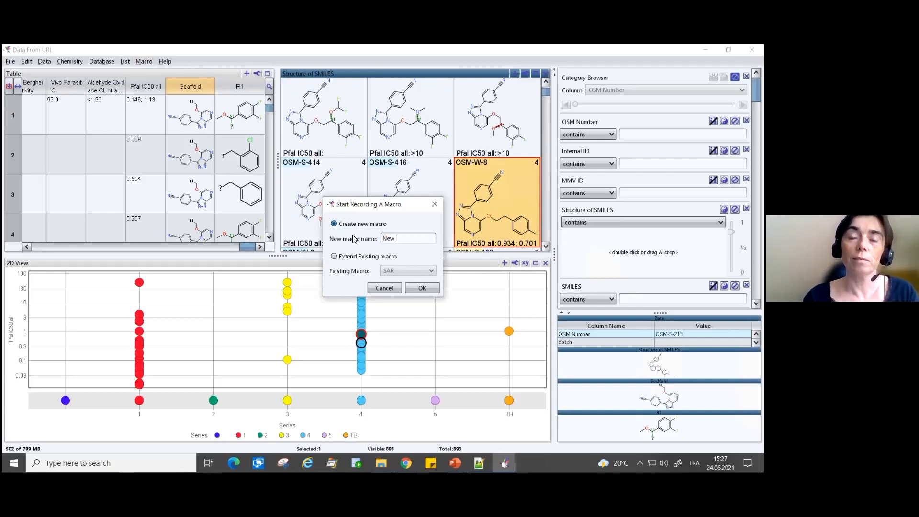
{"action": "type", "text": "Filter"}
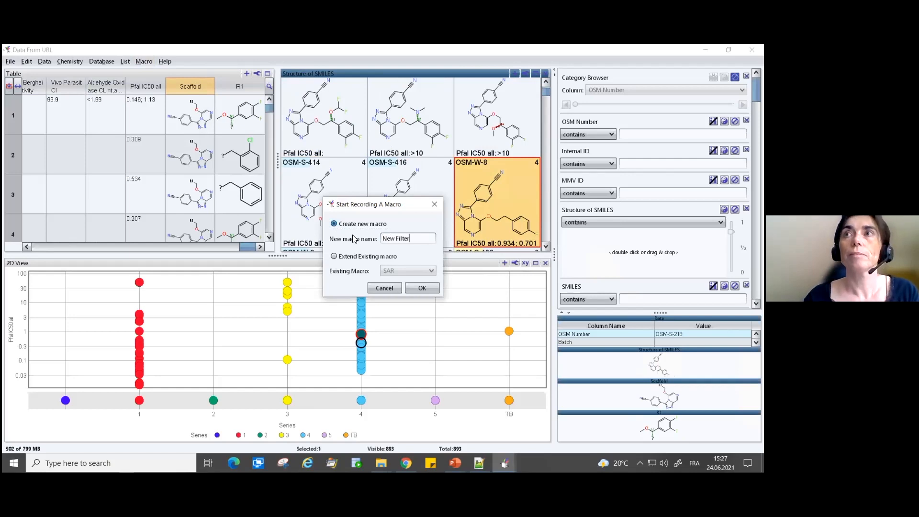
{"action": "left_click", "coordinate": [421, 288]}
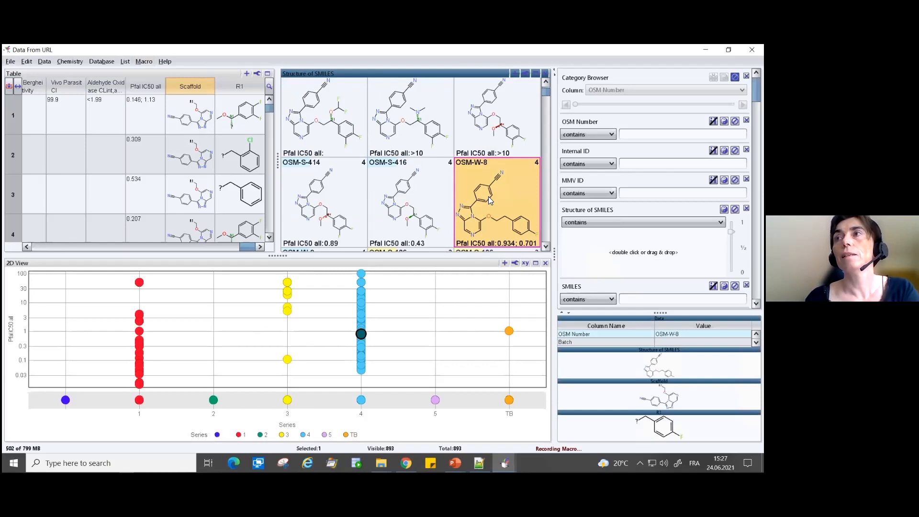
- Filter the Structure of SMILES column by similarity to compound OSM-W-8 and stop the macro recording
{"action": "left_click_drag", "start_coordinate": [490, 194], "coordinate": [644, 247]}
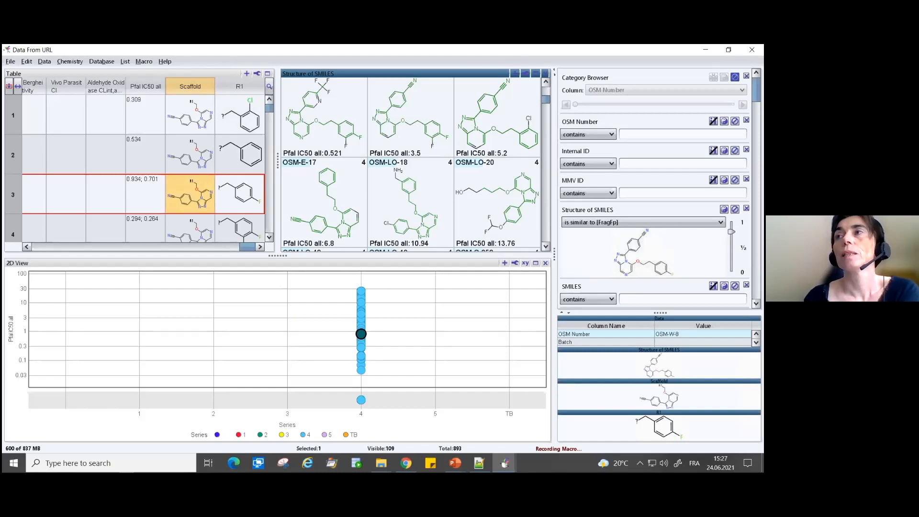
{"action": "left_click", "coordinate": [144, 61]}
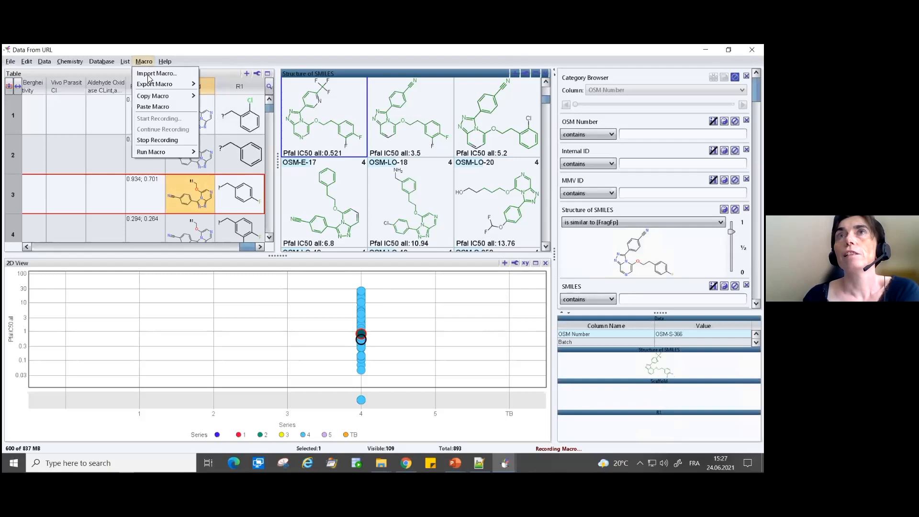
{"action": "left_click", "coordinate": [142, 139]}
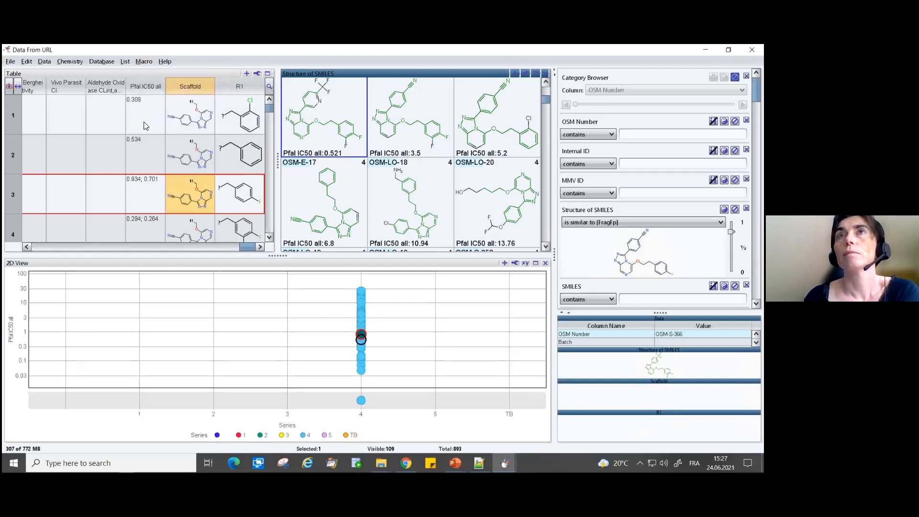
- Copy the New Filter macro for sharing
{"action": "left_click", "coordinate": [144, 63]}
{"action": "mouse_move", "coordinate": [150, 97]}
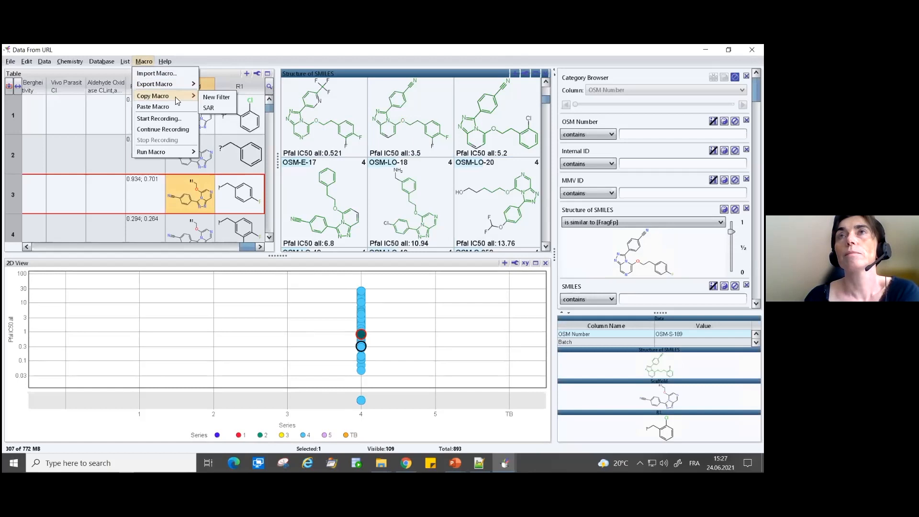
{"action": "left_click", "coordinate": [218, 98]}
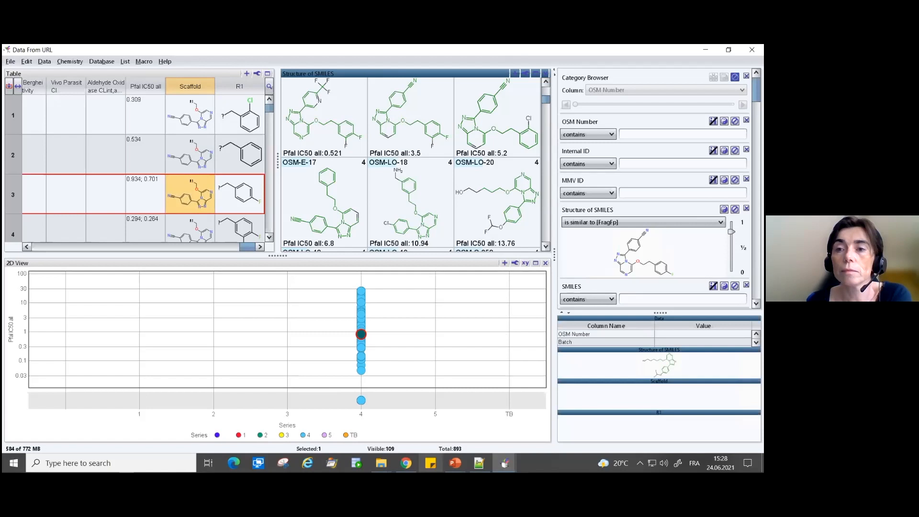
{"action": "mouse_move", "coordinate": [383, 46]}
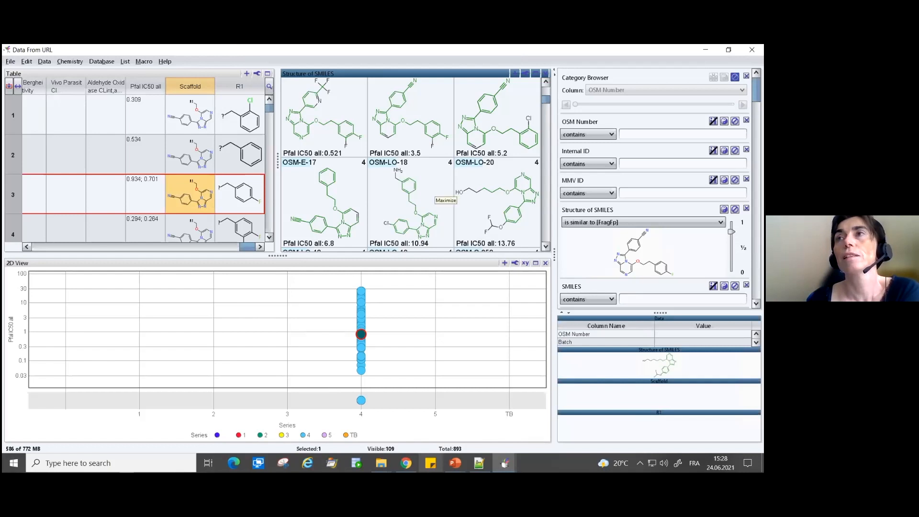
- Run the Retrieve Malaria Data macro to open a fresh malaria data window
{"action": "left_click", "coordinate": [145, 63]}
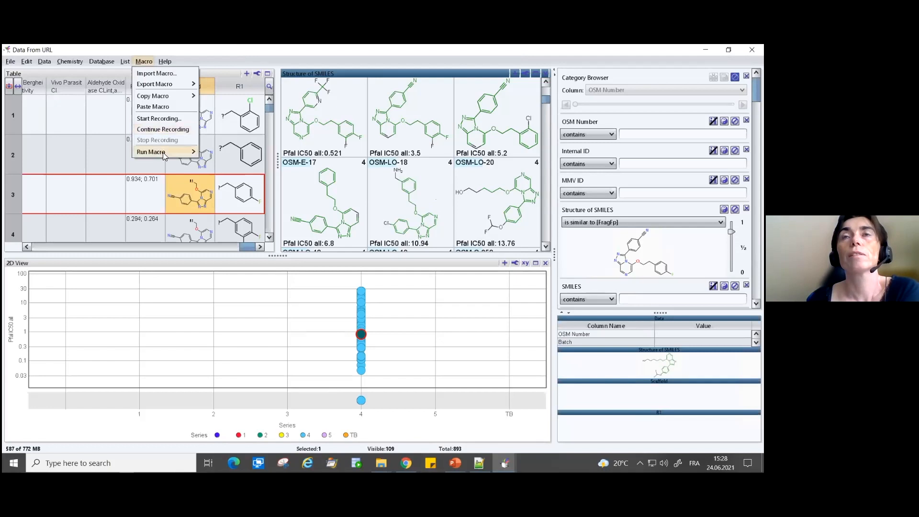
{"action": "mouse_move", "coordinate": [163, 152]}
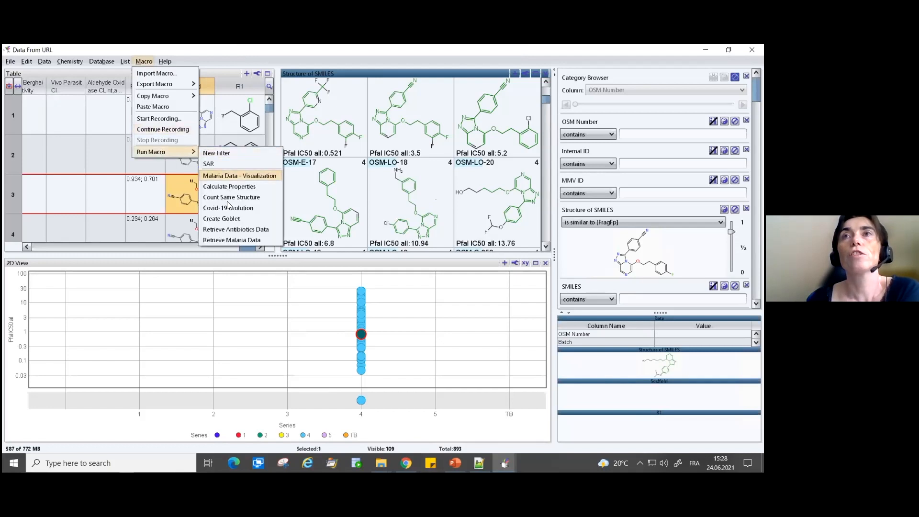
{"action": "left_click", "coordinate": [249, 240]}
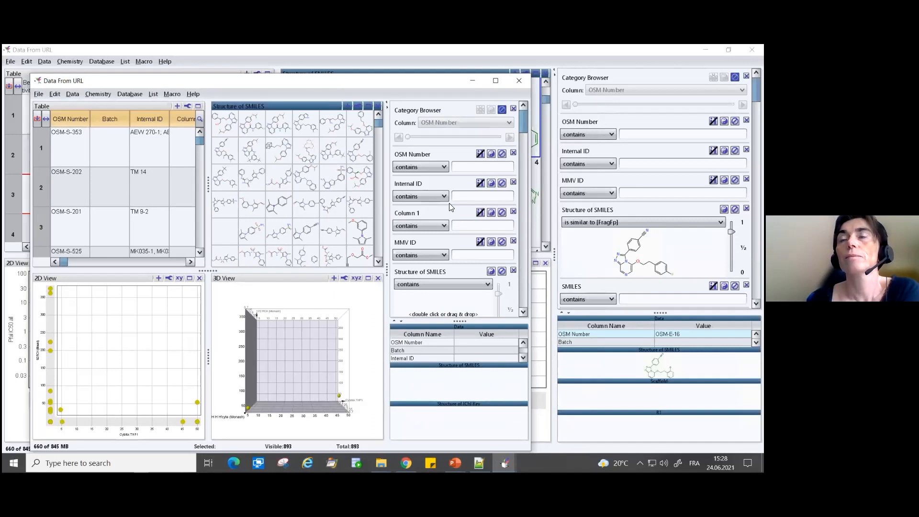
- Paste the copied New Filter macro into the new malaria data window and run it there
{"action": "left_click", "coordinate": [172, 95]}
{"action": "left_click", "coordinate": [155, 153]}
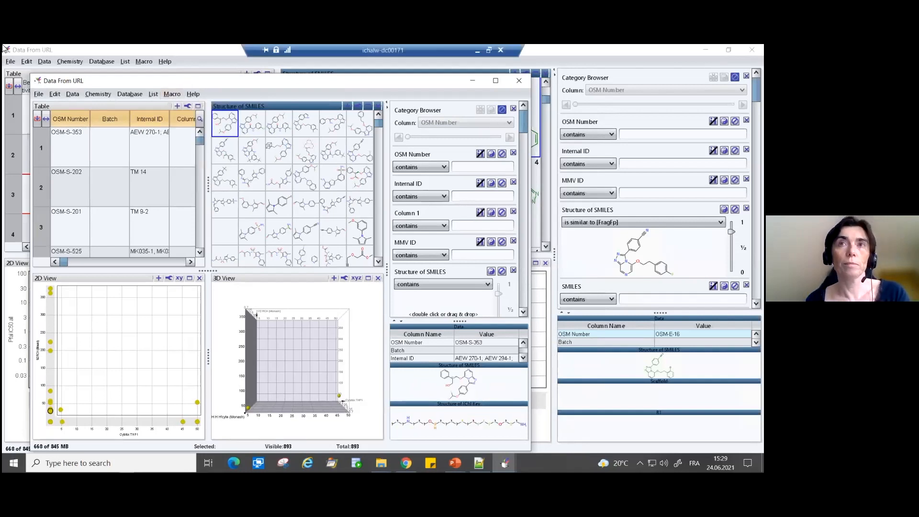
{"action": "left_click", "coordinate": [173, 95]}
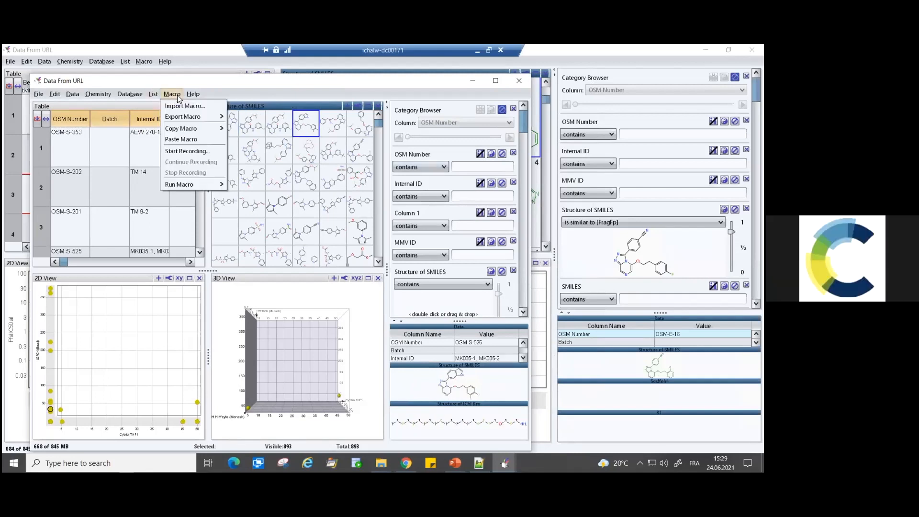
{"action": "mouse_move", "coordinate": [188, 190]}
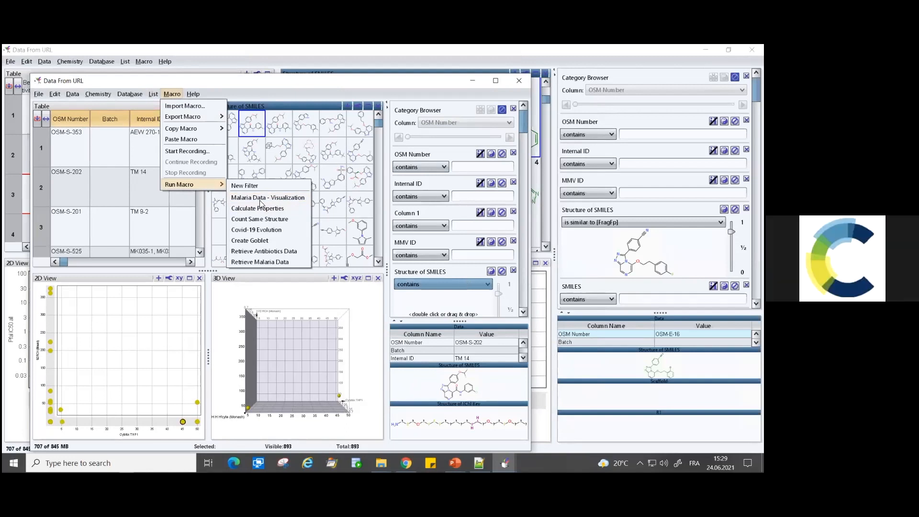
{"action": "left_click", "coordinate": [276, 188]}
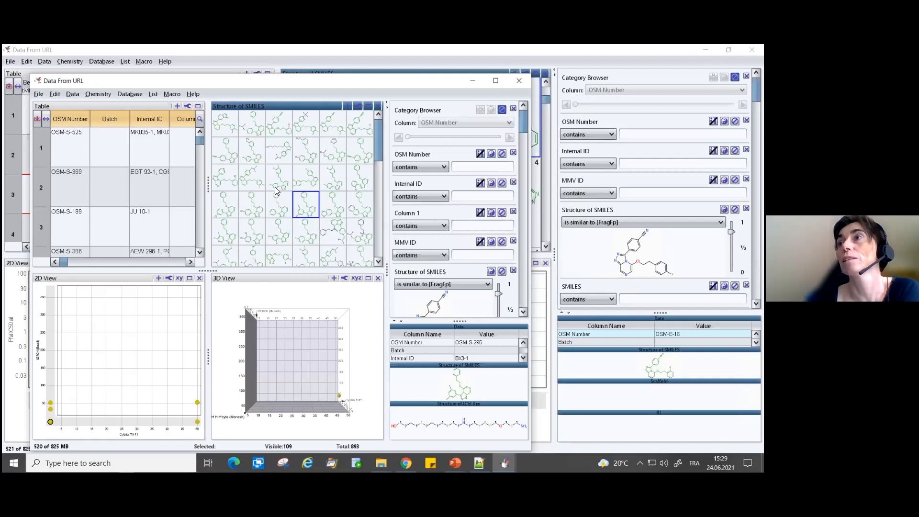
- Switch back to the running PowerPoint slide show about collaboration through macros
{"action": "left_click", "coordinate": [282, 217]}
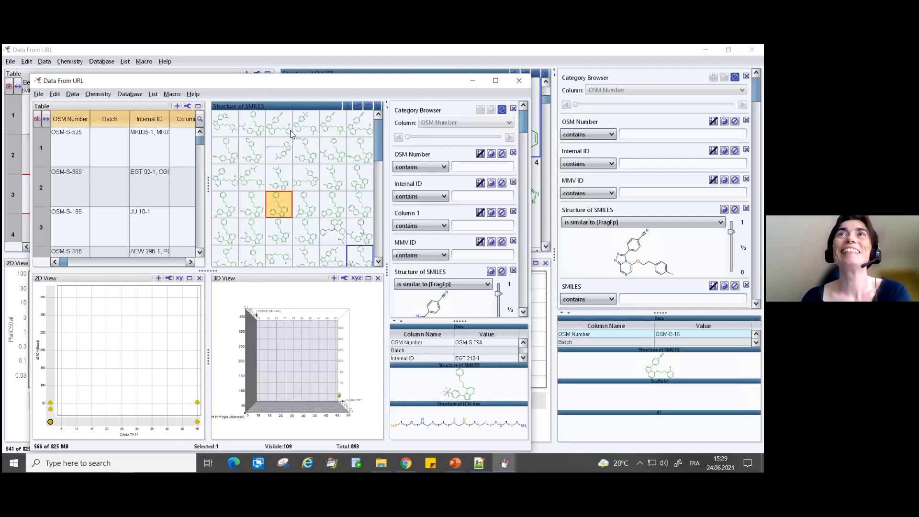
{"action": "mouse_move", "coordinate": [455, 463]}
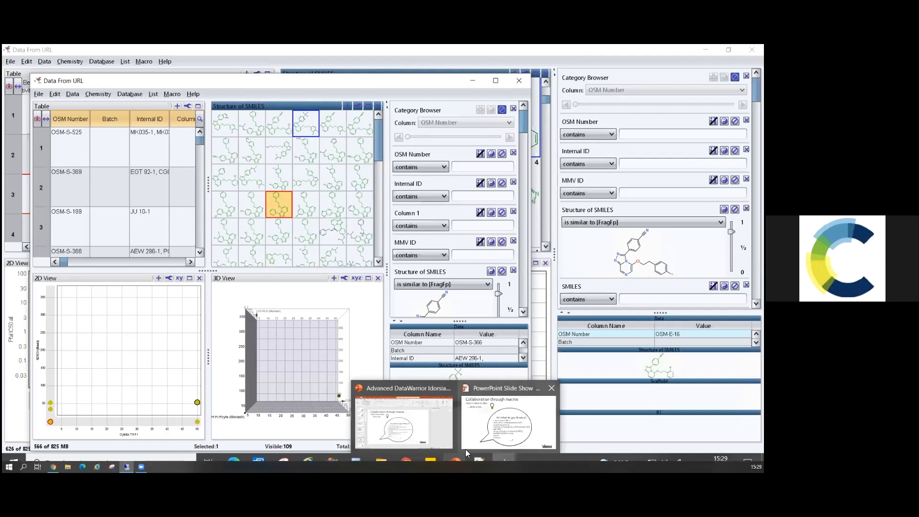
{"action": "left_click", "coordinate": [482, 411]}
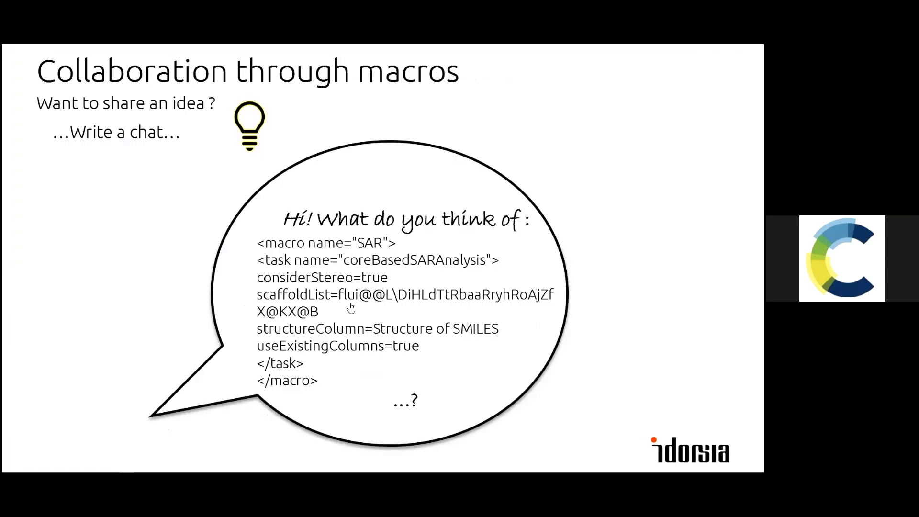
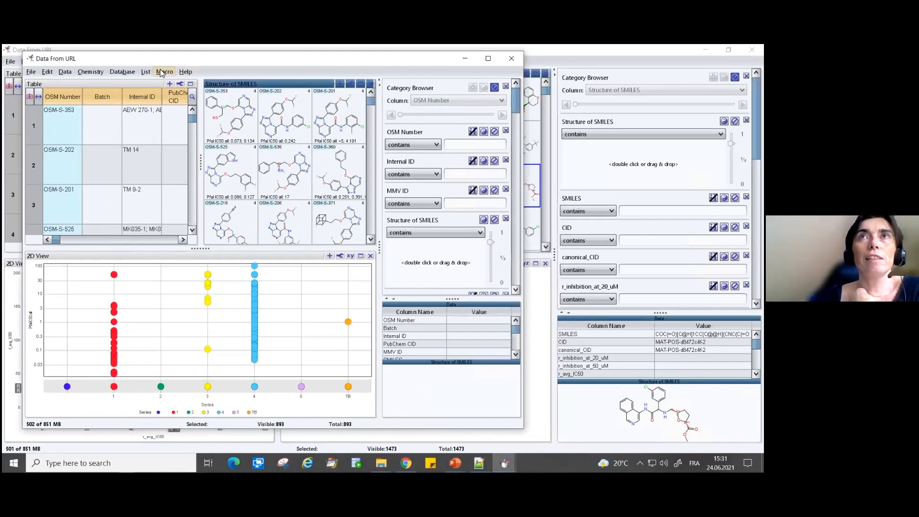
- Select all compounds in the malaria data window
{"action": "left_click_drag", "start_coordinate": [177, 58], "coordinate": [177, 70]}
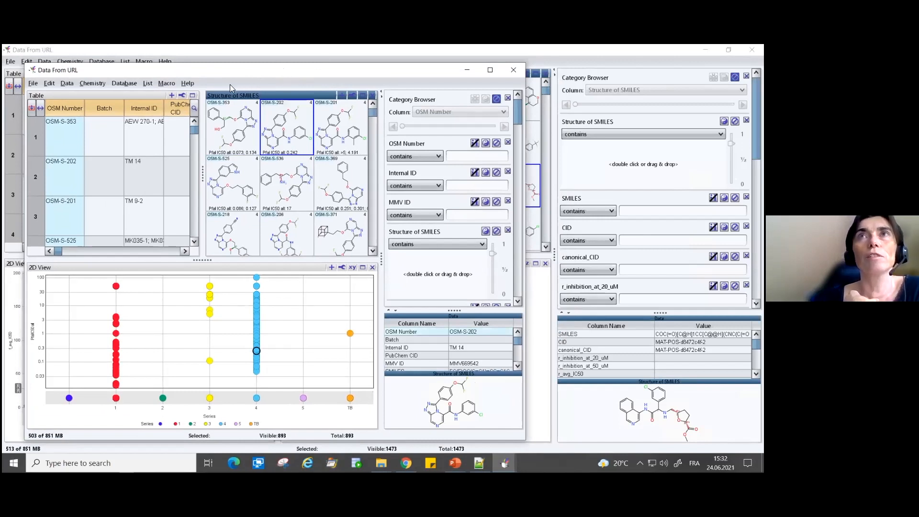
{"action": "left_click", "coordinate": [246, 127]}
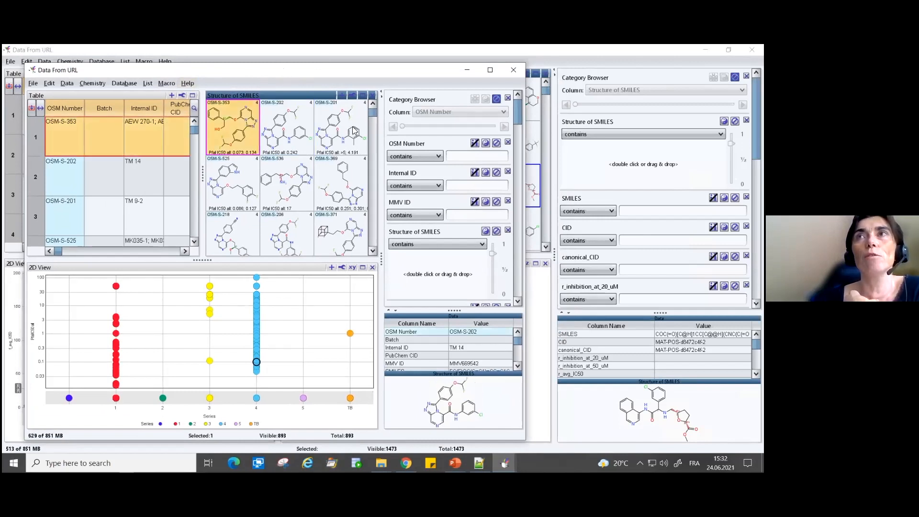
{"action": "mouse_move", "coordinate": [373, 114]}
{"action": "left_mouse_down"}
{"action": "mouse_move", "coordinate": [360, 272]}
{"action": "mouse_move", "coordinate": [371, 126]}
{"action": "left_mouse_up"}
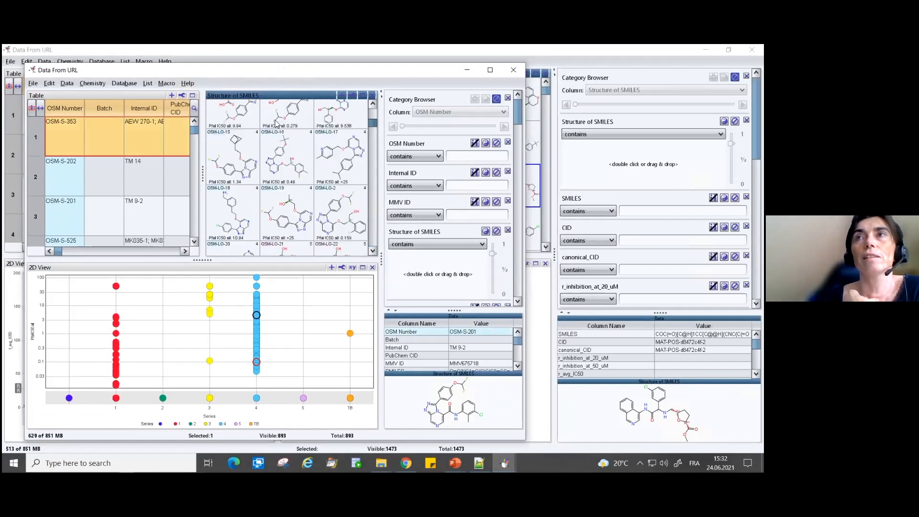
{"action": "left_click", "coordinate": [242, 115]}
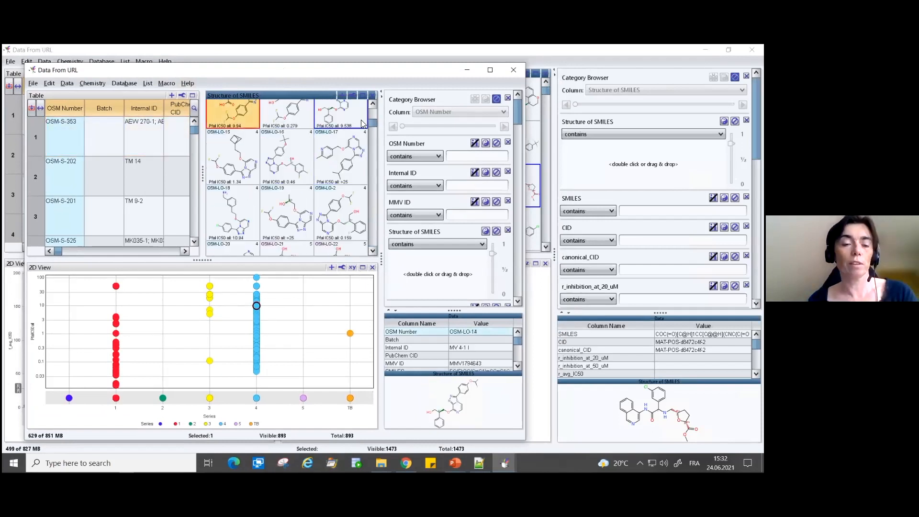
{"action": "key", "text": "ctrl+a"}
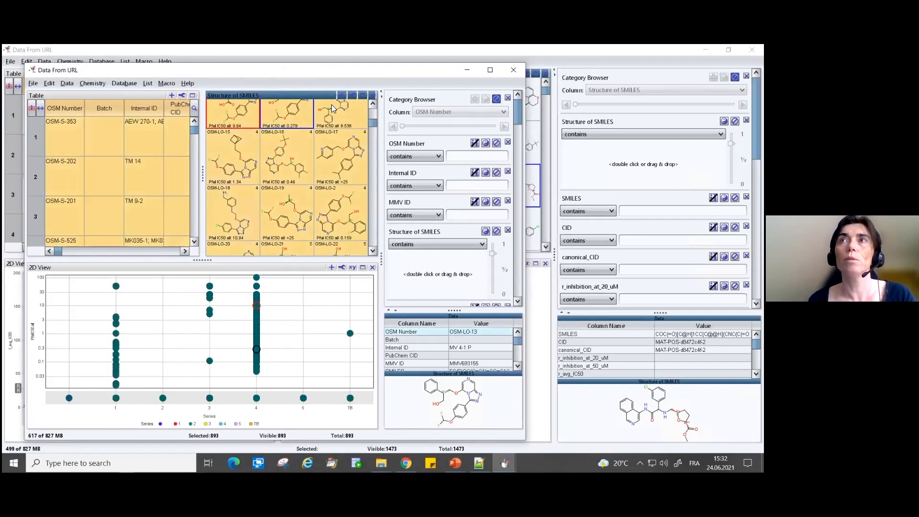
{"action": "scroll", "coordinate": [354, 228], "scroll_direction": "down", "scroll_amount": 10}
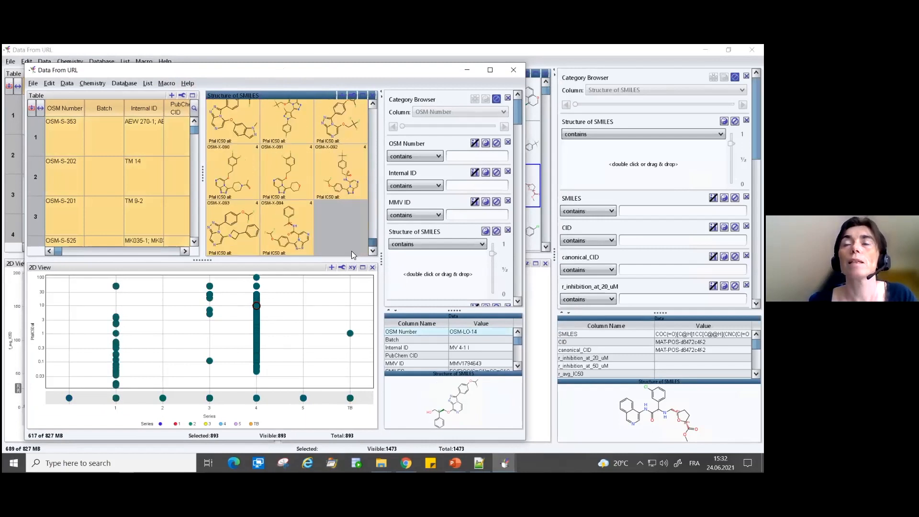
- Create a row list named "Already seen" from the selected rows
{"action": "left_click", "coordinate": [166, 85]}
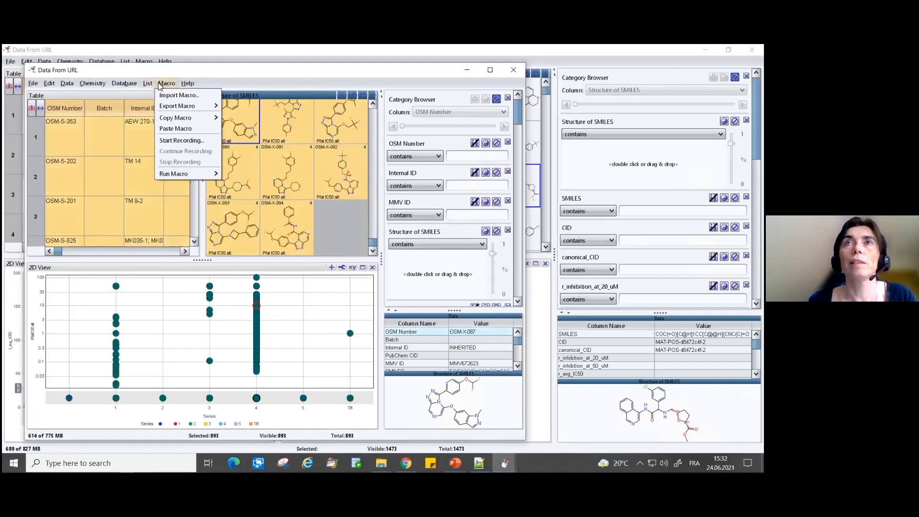
{"action": "mouse_move", "coordinate": [148, 83]}
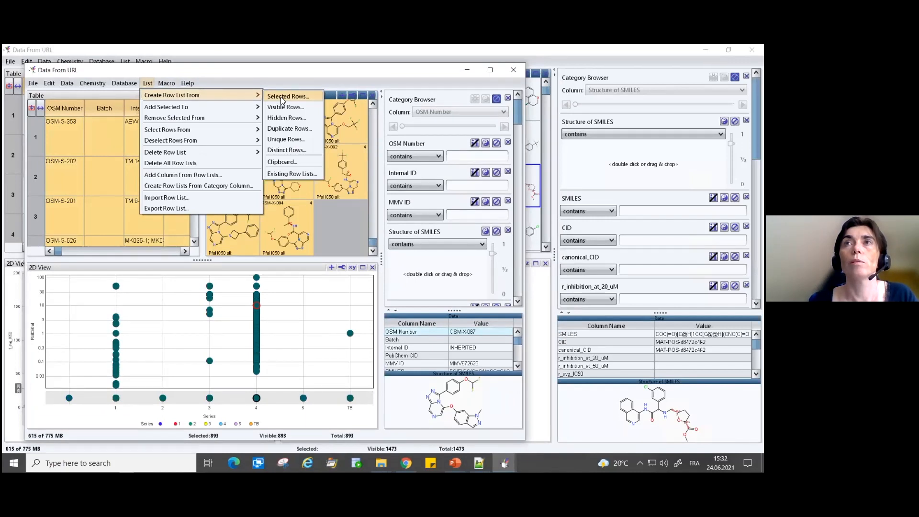
{"action": "left_click", "coordinate": [283, 98]}
{"action": "left_click_drag", "start_coordinate": [281, 226], "coordinate": [200, 221]}
{"action": "type", "text": "See"}
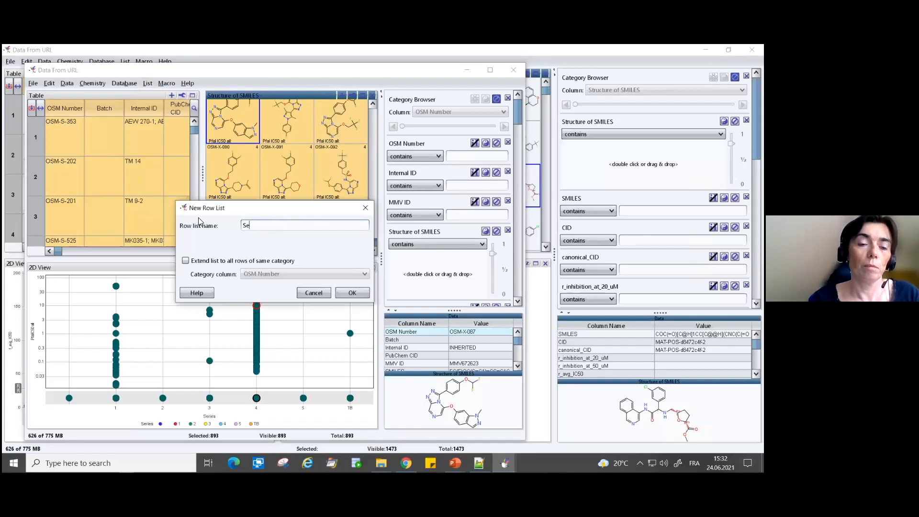
{"action": "key", "text": "BackSpace"}
{"action": "key", "text": "BackSpace"}
{"action": "key", "text": "BackSpace"}
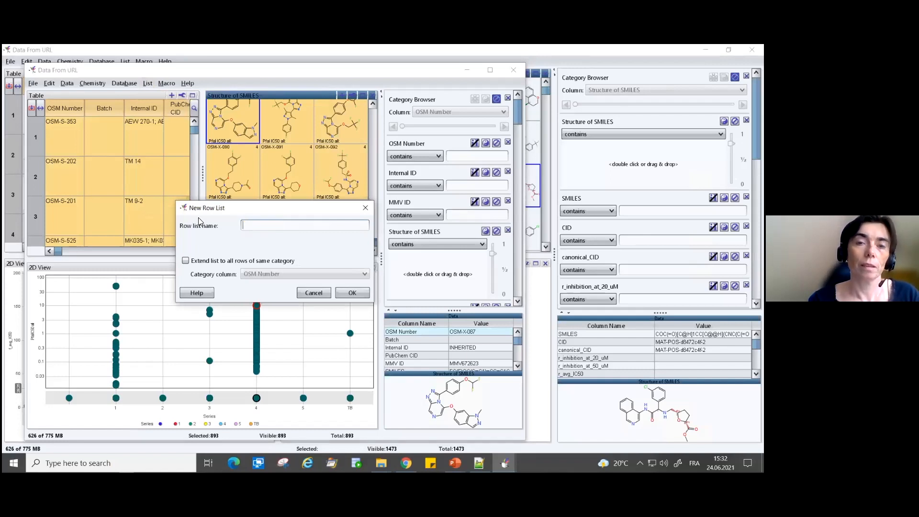
{"action": "type", "text": "Already "}
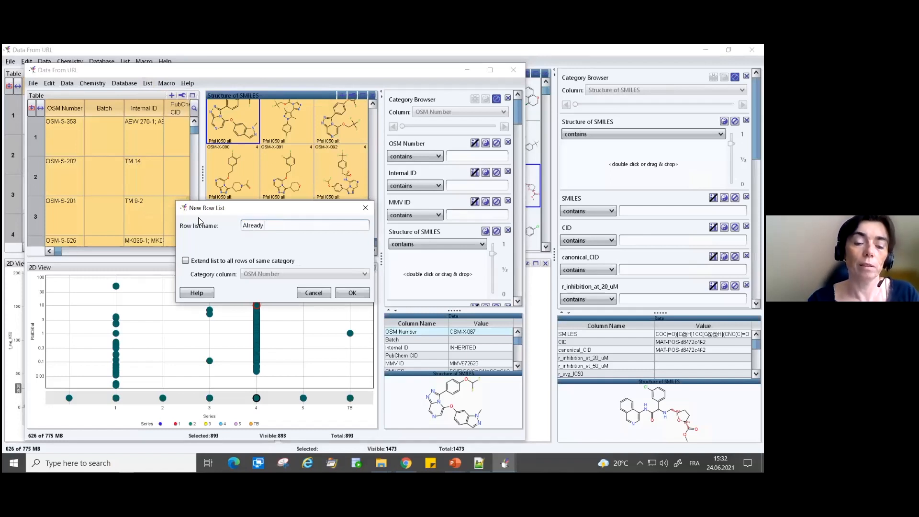
{"action": "type", "text": "seen"}
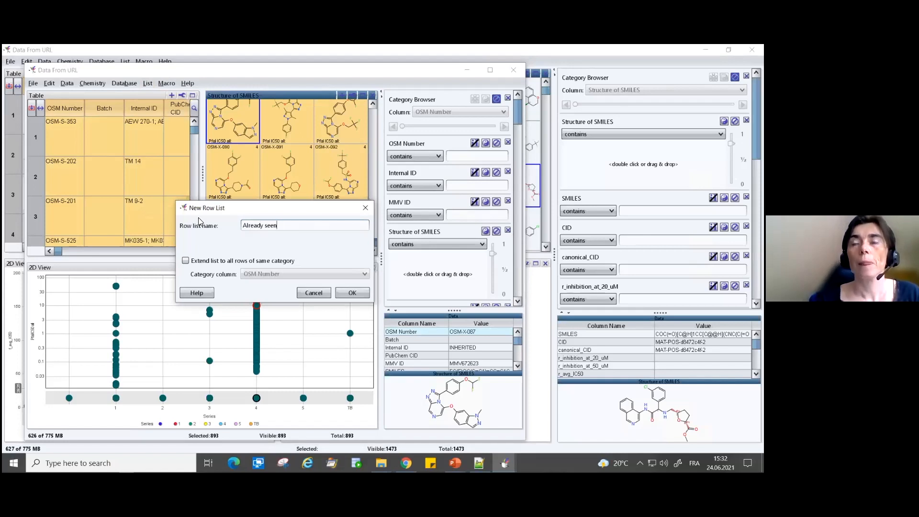
{"action": "key", "text": "Return"}
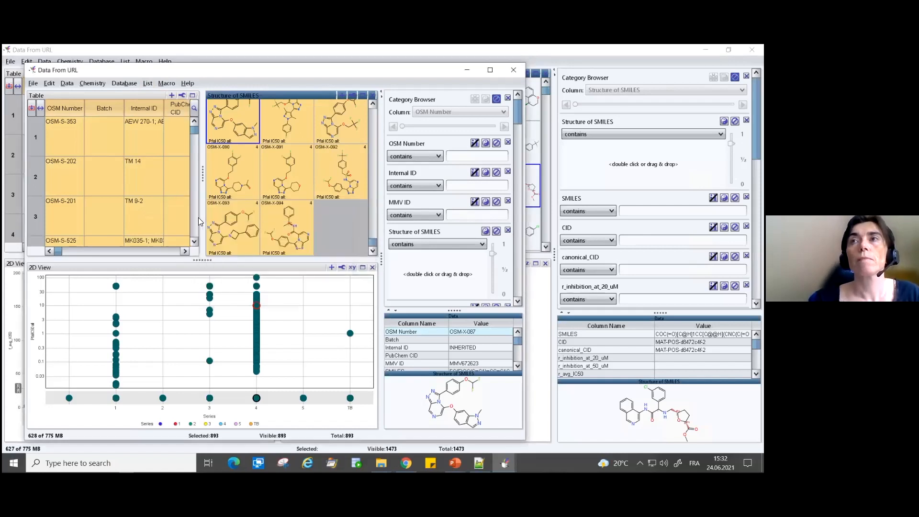
- Set the List membership filter to show only rows in the "Already seen" list
{"action": "scroll", "coordinate": [513, 177], "scroll_direction": "down", "scroll_amount": 15}
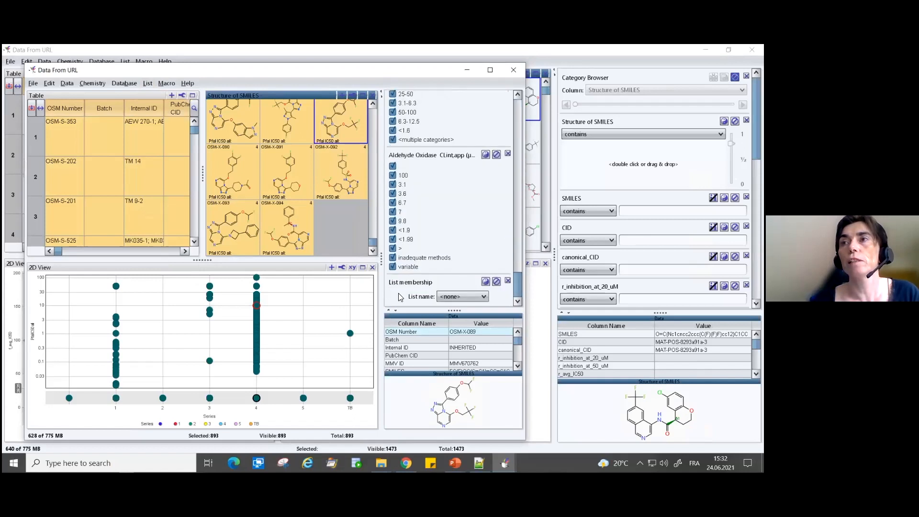
{"action": "left_click", "coordinate": [484, 296]}
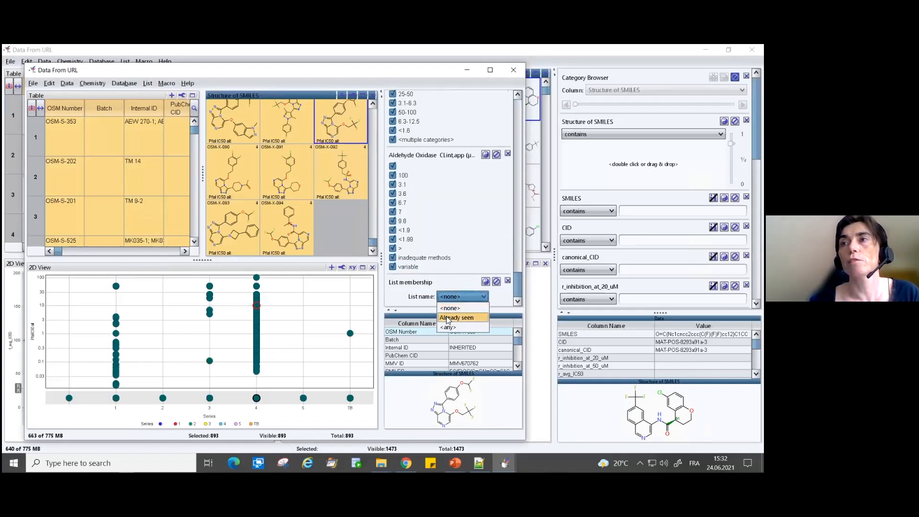
{"action": "left_click", "coordinate": [447, 318]}
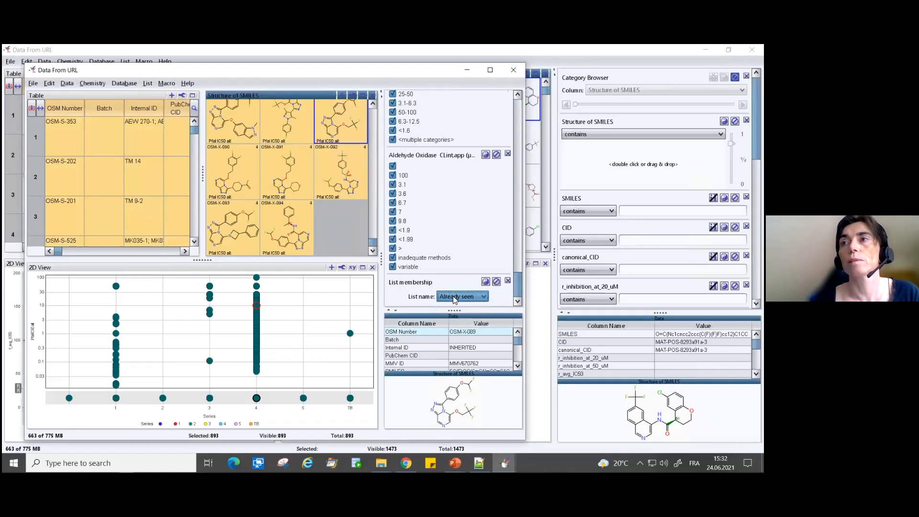
- Select compounds OSM-X-091 to OSM-X-094 and remove them from the "Already seen" row list
{"action": "left_click", "coordinate": [278, 164]}
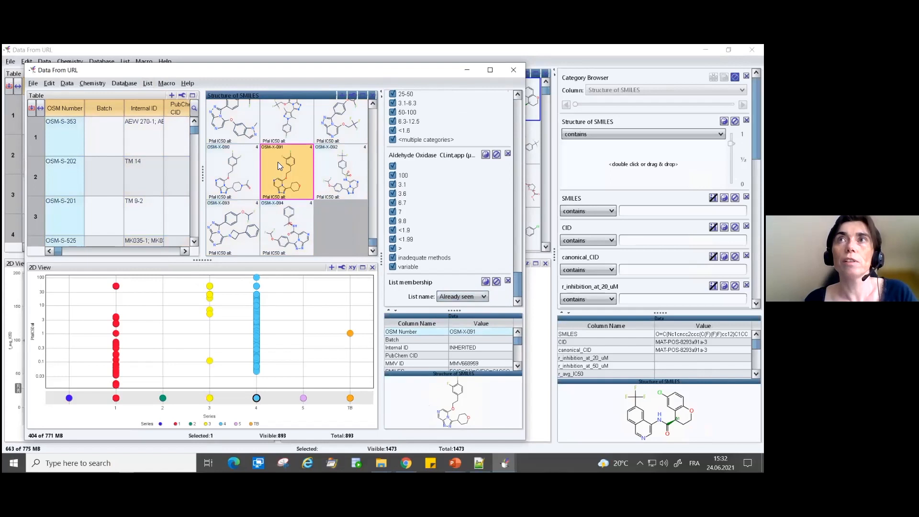
{"action": "right_click", "coordinate": [278, 163]}
{"action": "left_click", "coordinate": [241, 220], "text": "shift"}
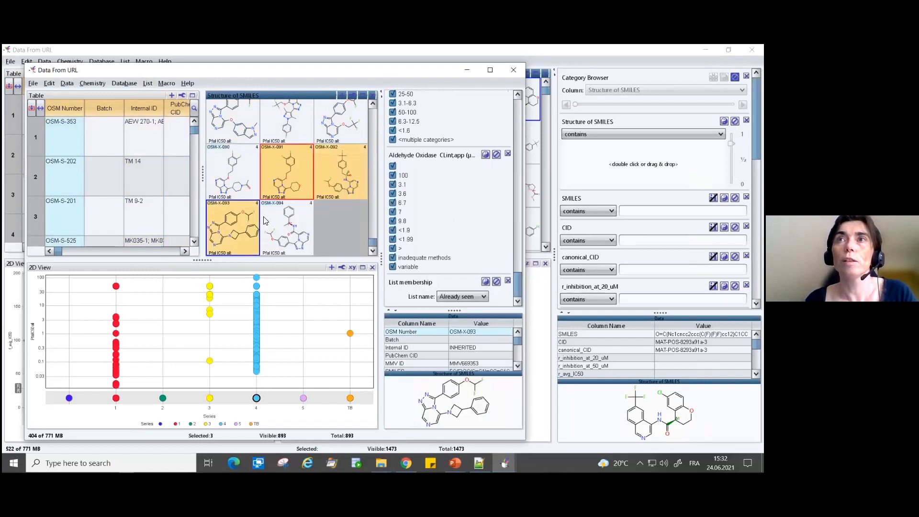
{"action": "left_click", "coordinate": [277, 216], "text": "shift"}
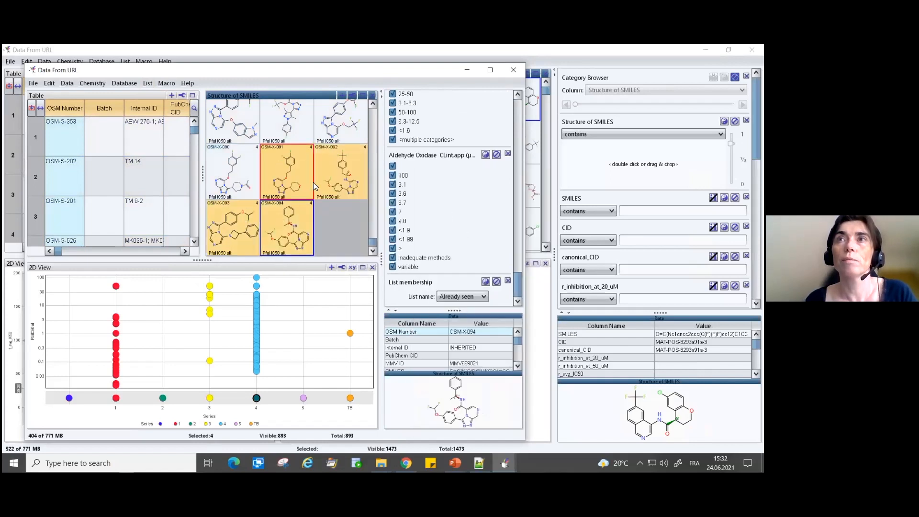
{"action": "left_click", "coordinate": [148, 83]}
{"action": "mouse_move", "coordinate": [151, 109]}
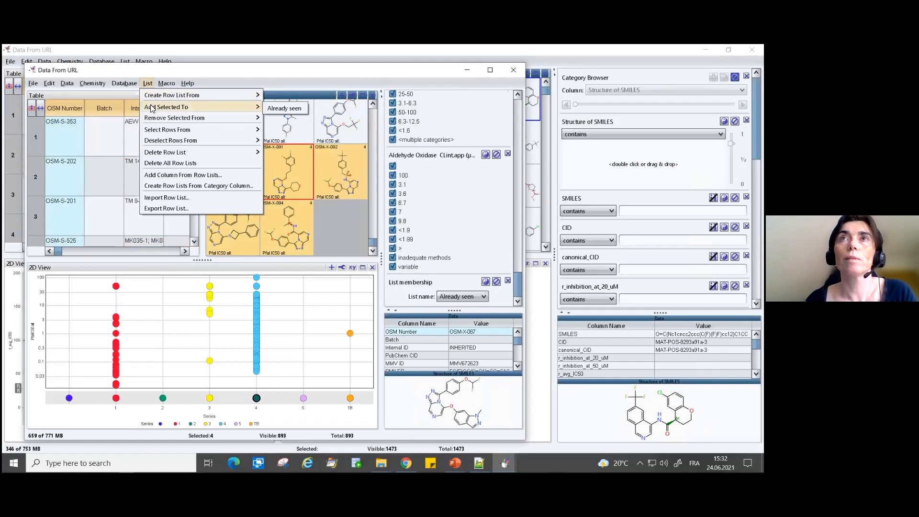
{"action": "left_click", "coordinate": [282, 119]}
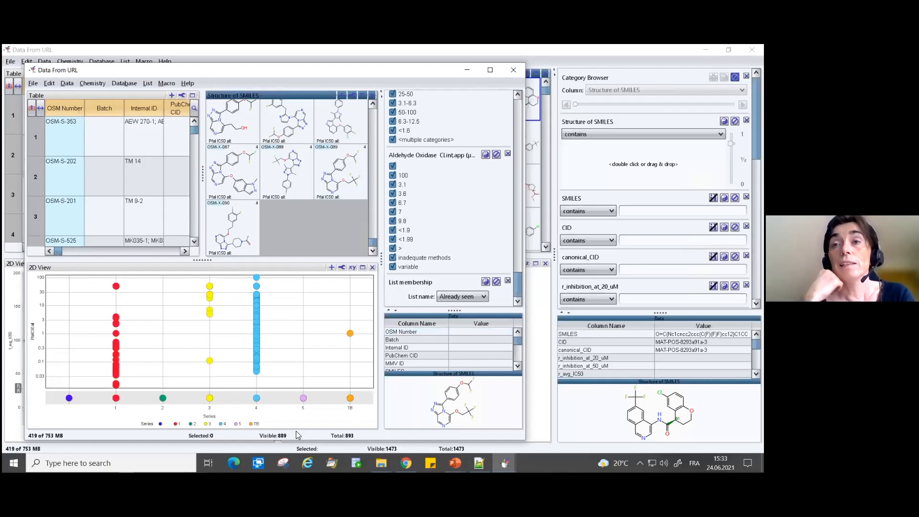
- Set up a row list export for "Already seen" with OSM Number as the key column
{"action": "mouse_move", "coordinate": [233, 48]}
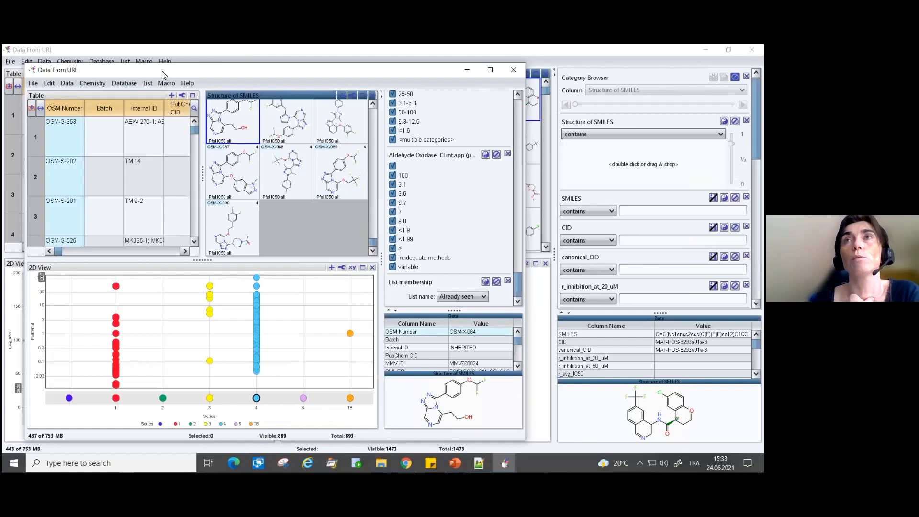
{"action": "left_click", "coordinate": [162, 83]}
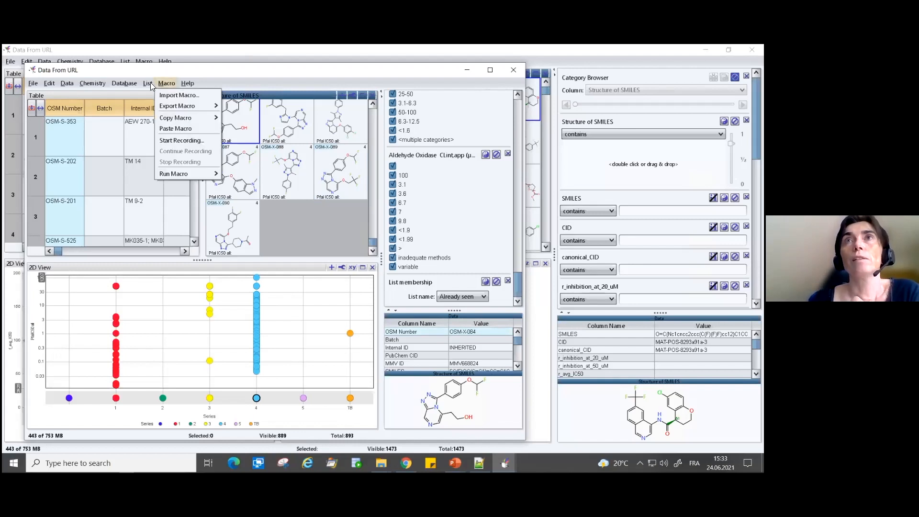
{"action": "mouse_move", "coordinate": [147, 85]}
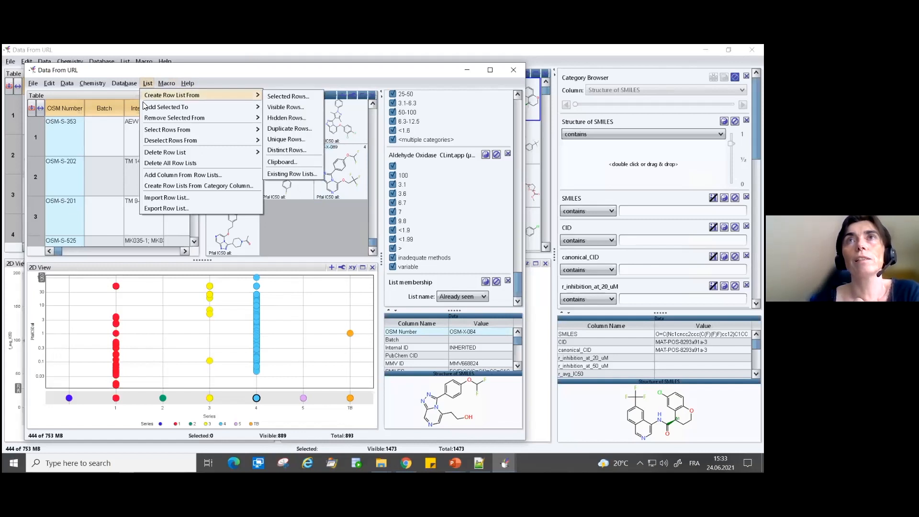
{"action": "mouse_move", "coordinate": [149, 131]}
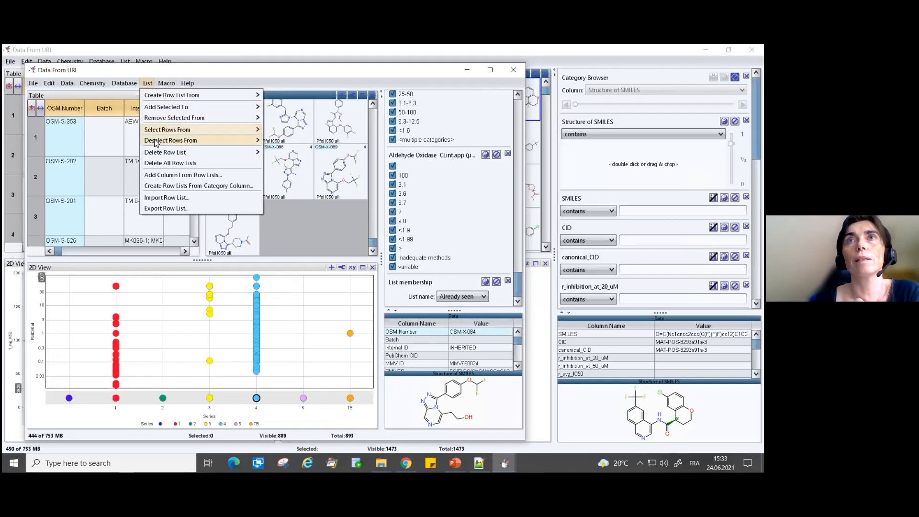
{"action": "left_click", "coordinate": [160, 209]}
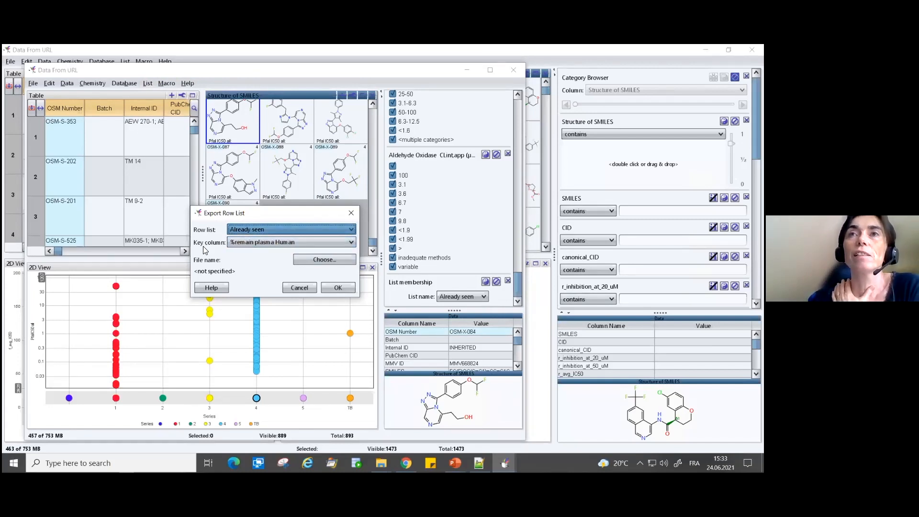
{"action": "left_click", "coordinate": [236, 241]}
{"action": "scroll", "coordinate": [302, 268], "scroll_direction": "up", "scroll_amount": 3}
{"action": "scroll", "coordinate": [312, 280], "scroll_direction": "down", "scroll_amount": 10}
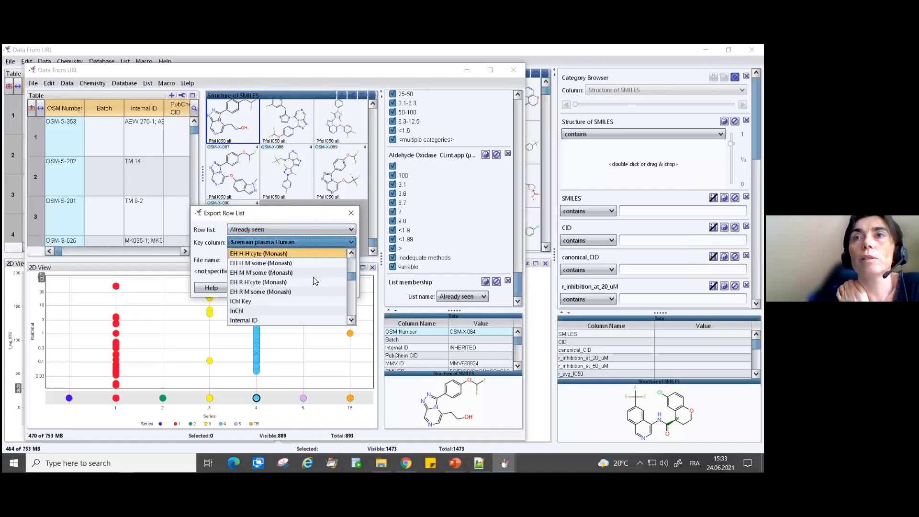
{"action": "scroll", "coordinate": [312, 282], "scroll_direction": "down", "scroll_amount": 2}
{"action": "scroll", "coordinate": [311, 281], "scroll_direction": "up", "scroll_amount": 2}
{"action": "scroll", "coordinate": [311, 282], "scroll_direction": "up", "scroll_amount": 2}
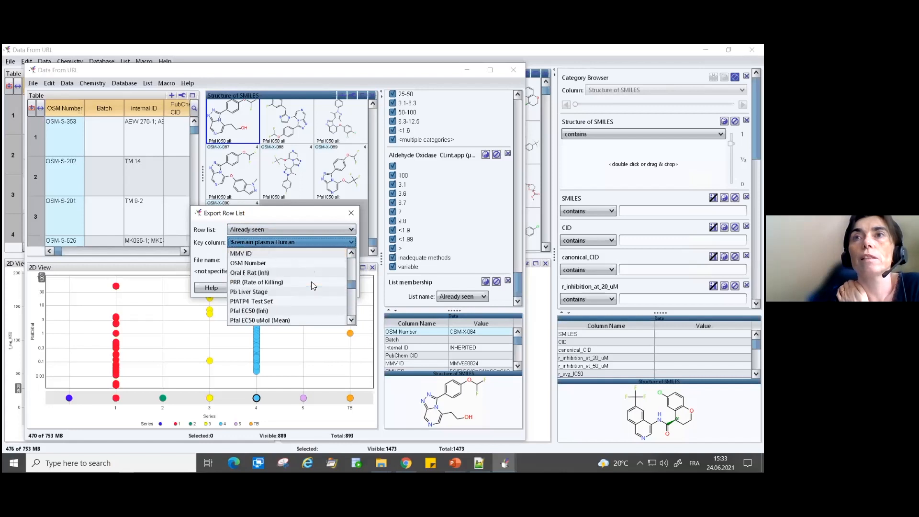
{"action": "left_click", "coordinate": [268, 263]}
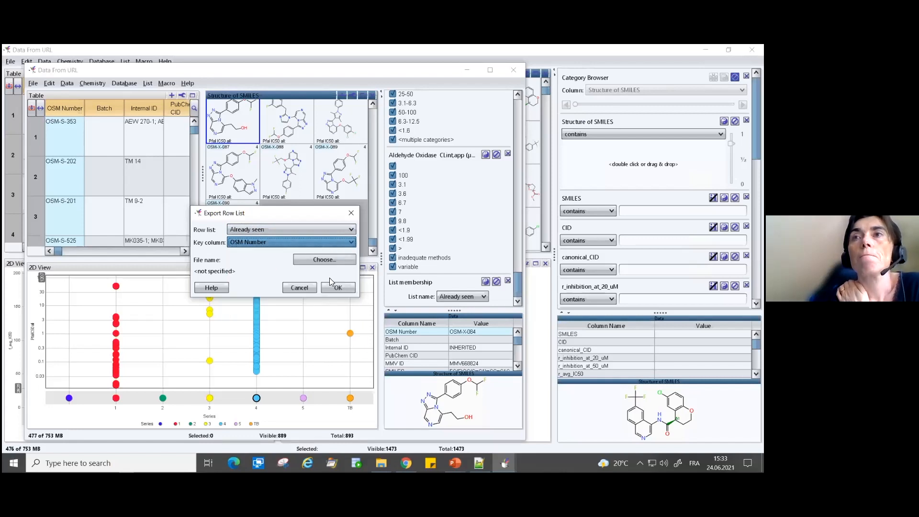
- Export the row list as the tab-delimited text file "Already seen" in the "1-Collaboration through macros" folder
{"action": "left_click", "coordinate": [329, 259]}
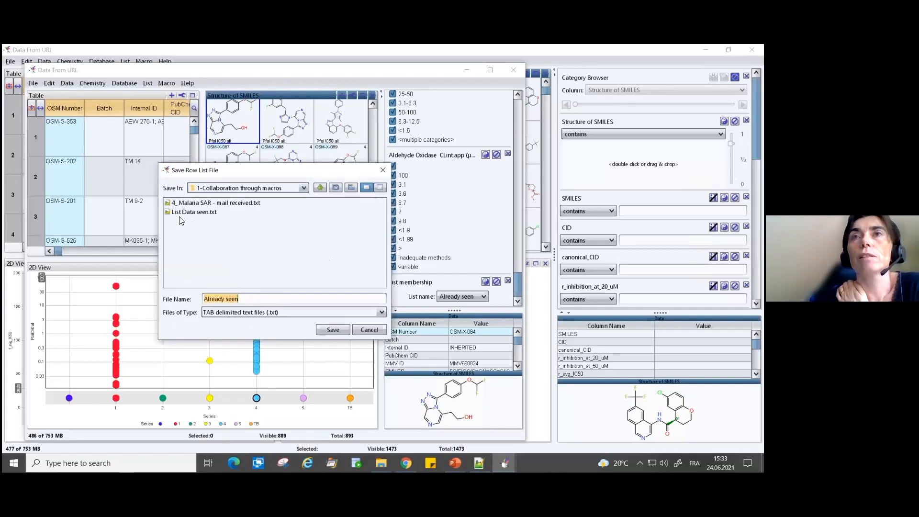
{"action": "left_click", "coordinate": [240, 299]}
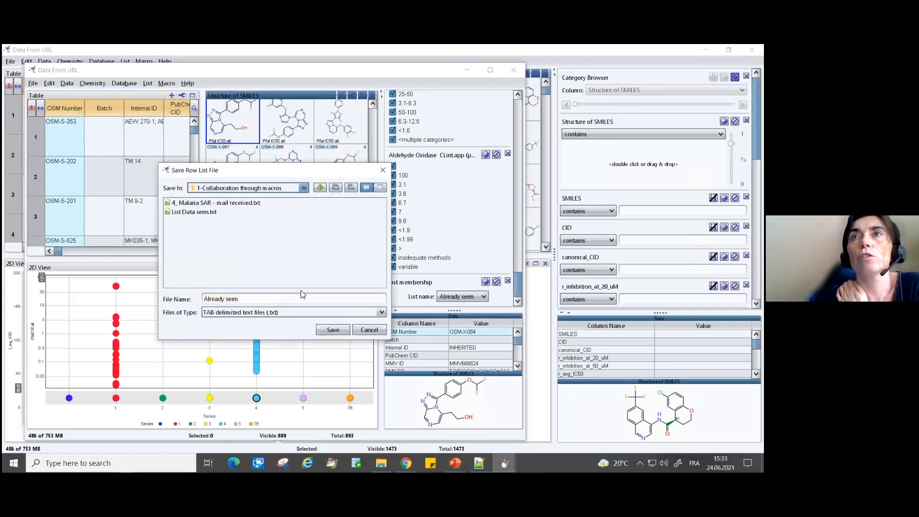
{"action": "left_click", "coordinate": [333, 331]}
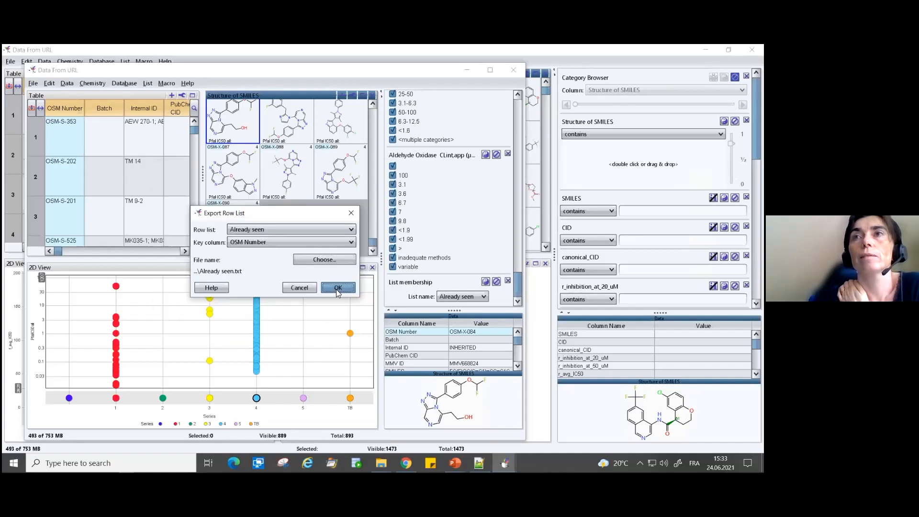
{"action": "left_click", "coordinate": [337, 288]}
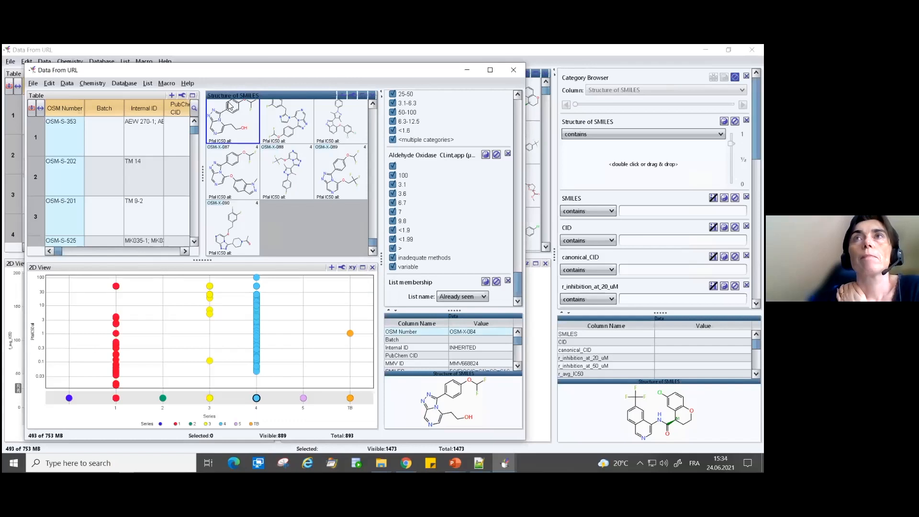
- Close the malaria data window without saving its content
{"action": "left_click", "coordinate": [514, 70]}
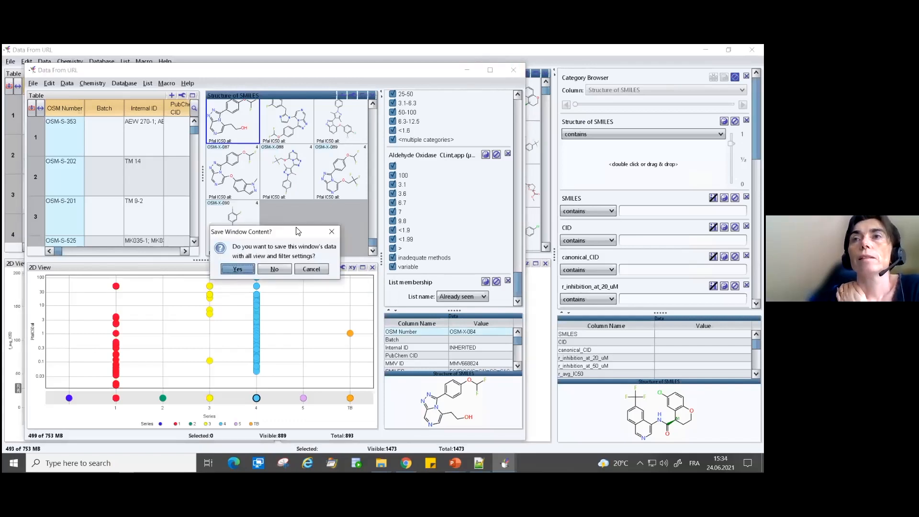
{"action": "left_click", "coordinate": [273, 270]}
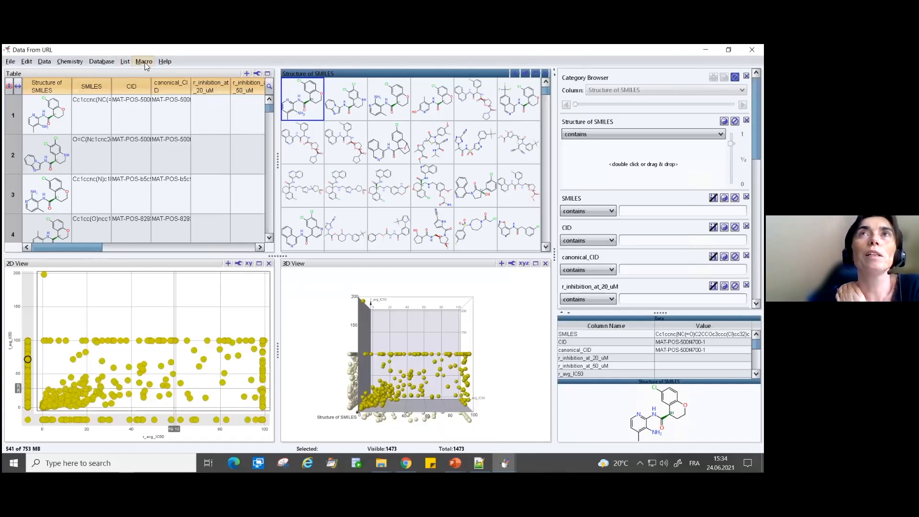
- Run the Retrieve Malaria Data macro to load the malaria compounds into a new window
{"action": "left_click", "coordinate": [144, 61]}
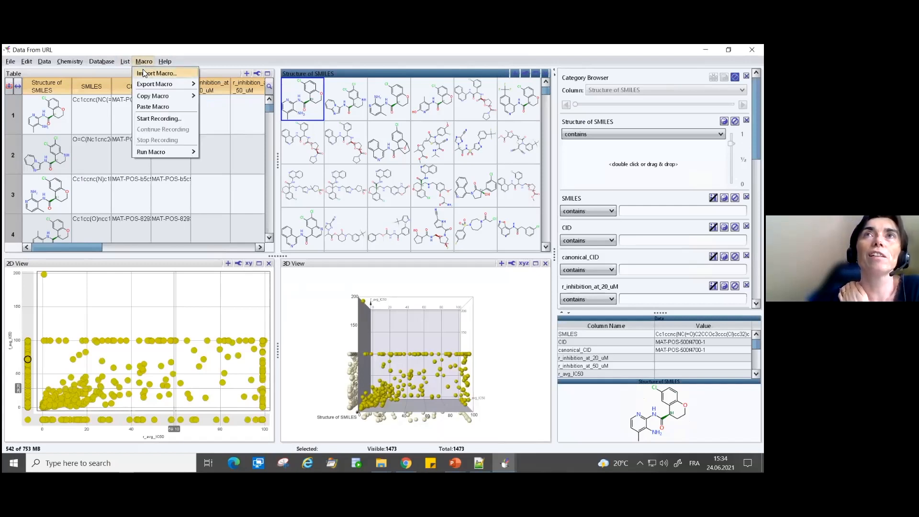
{"action": "mouse_move", "coordinate": [153, 154]}
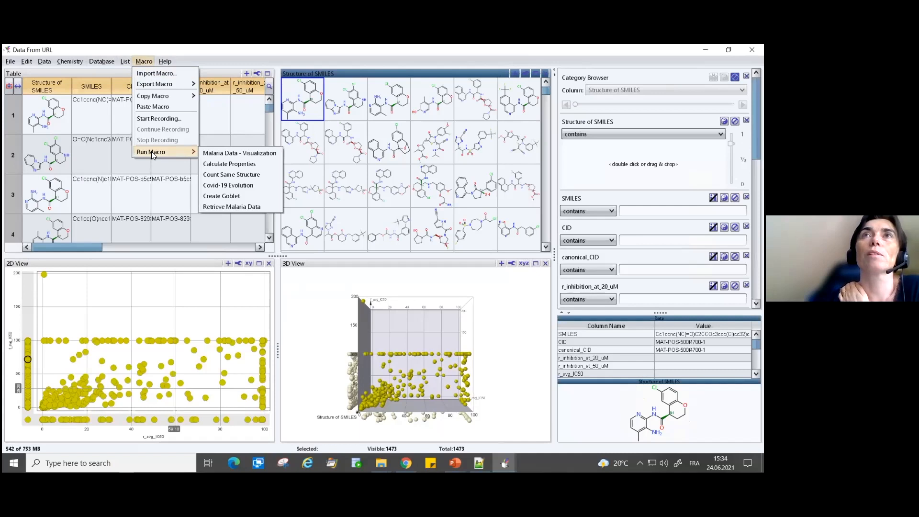
{"action": "left_click", "coordinate": [216, 206]}
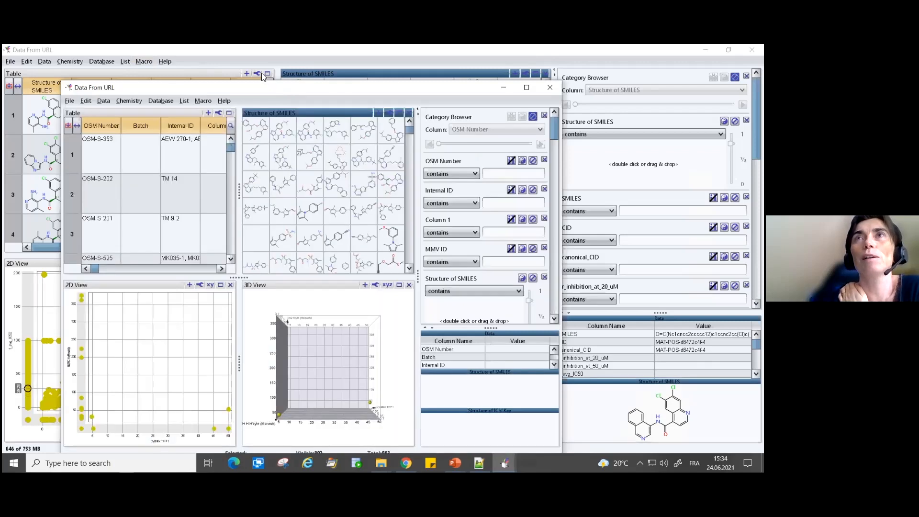
{"action": "left_click_drag", "start_coordinate": [281, 88], "coordinate": [253, 69]}
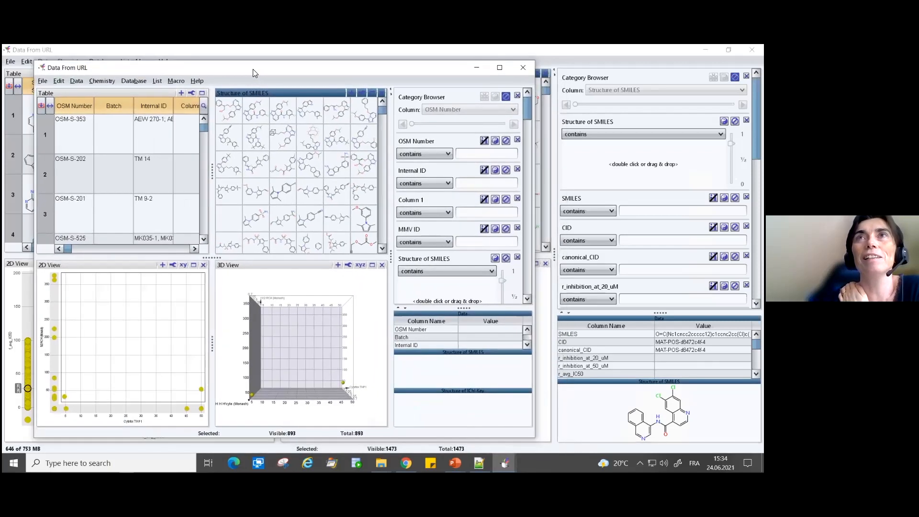
- Import the "Already seen.txt" row list from the "1-Collaboration through macros" folder, matching on OSM Number
{"action": "left_click", "coordinate": [156, 81]}
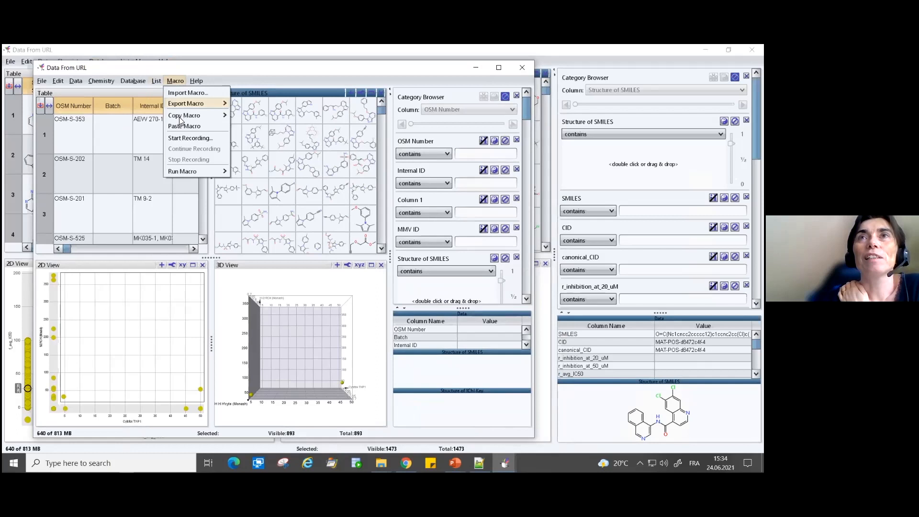
{"action": "left_click", "coordinate": [173, 195]}
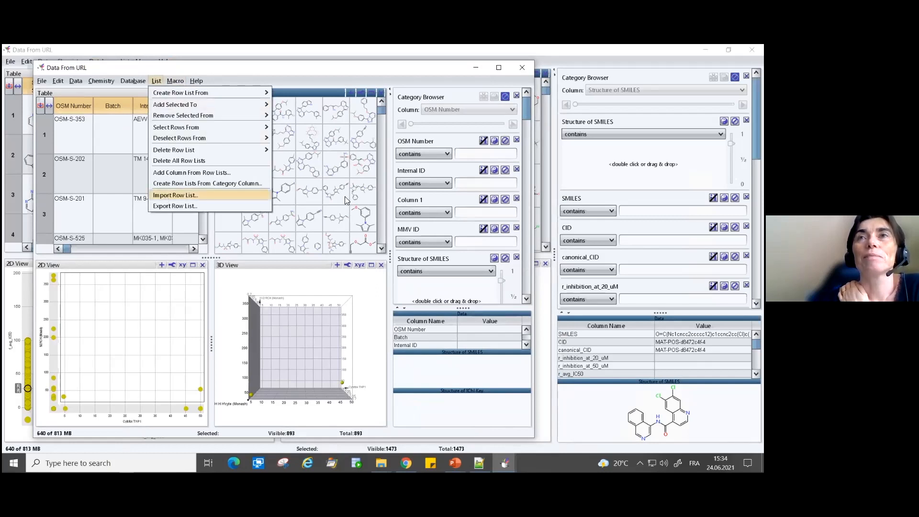
{"action": "left_click", "coordinate": [204, 220]}
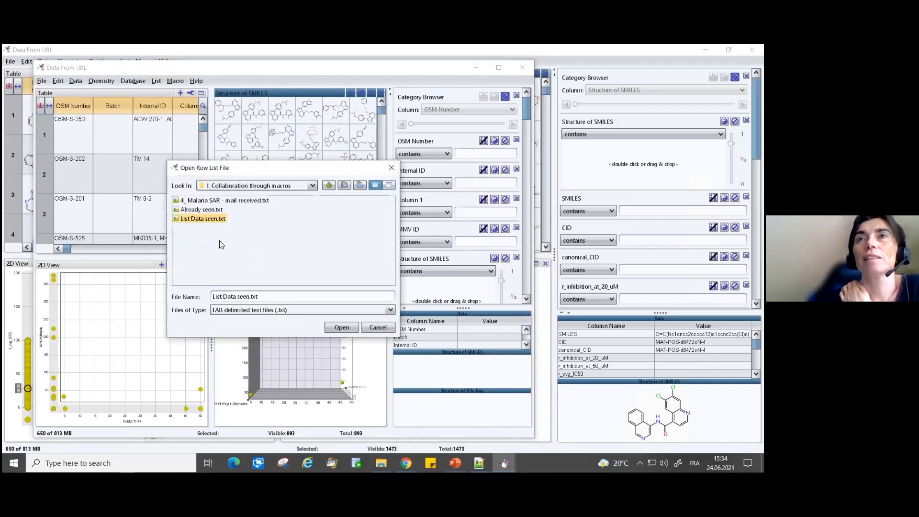
{"action": "left_click", "coordinate": [220, 210]}
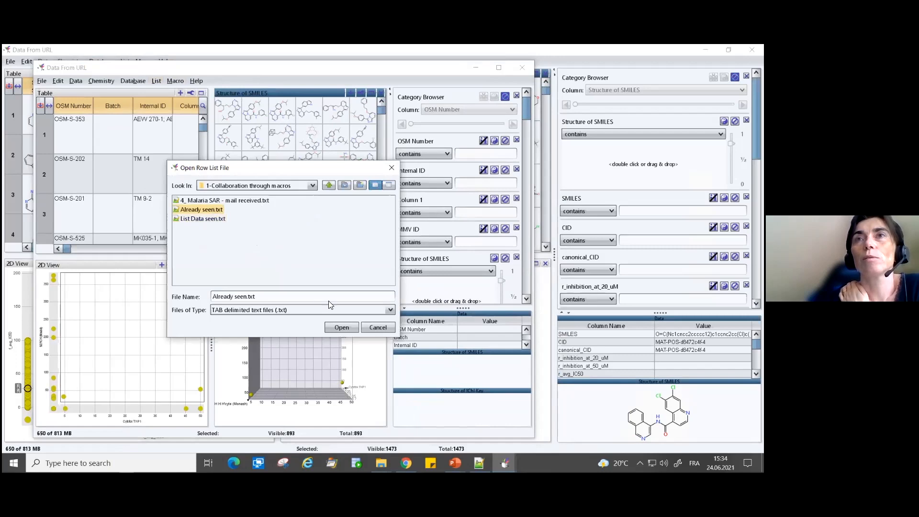
{"action": "left_click", "coordinate": [342, 327]}
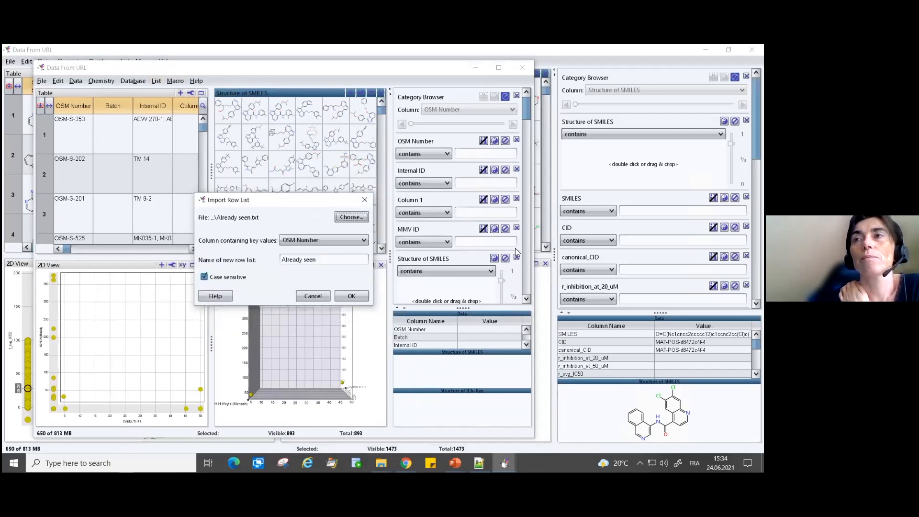
{"action": "left_click", "coordinate": [357, 297]}
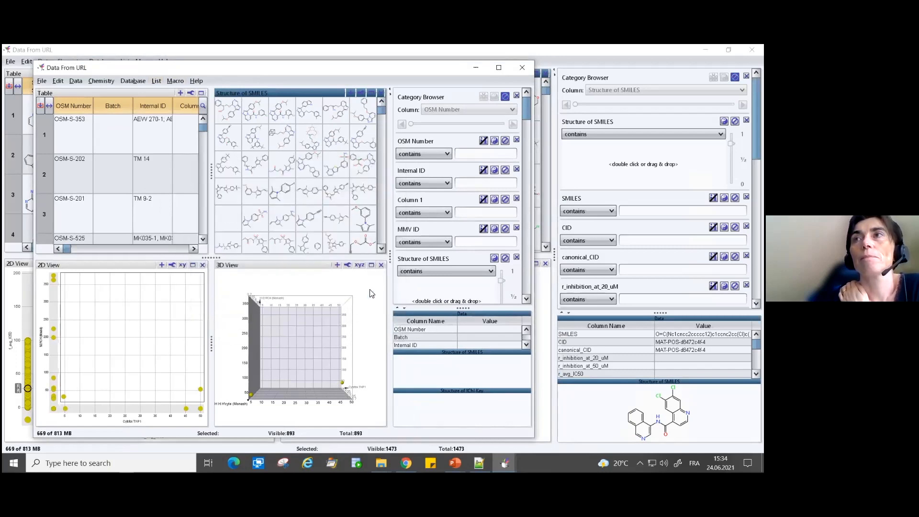
- Filter by membership of the "Already seen" list, invert the filter to show only new compounds, and select OSM-X-093
{"action": "left_click_drag", "start_coordinate": [528, 117], "coordinate": [499, 286]}
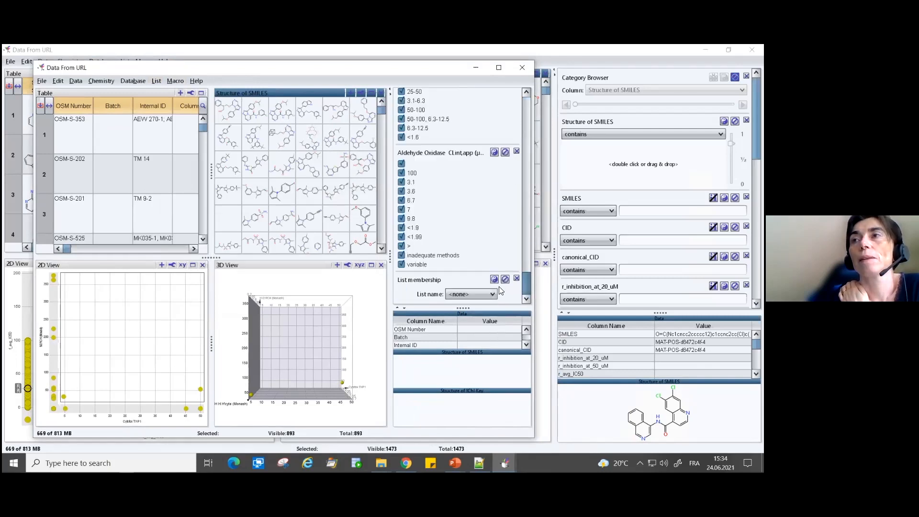
{"action": "left_click", "coordinate": [468, 294]}
{"action": "left_click", "coordinate": [466, 315]}
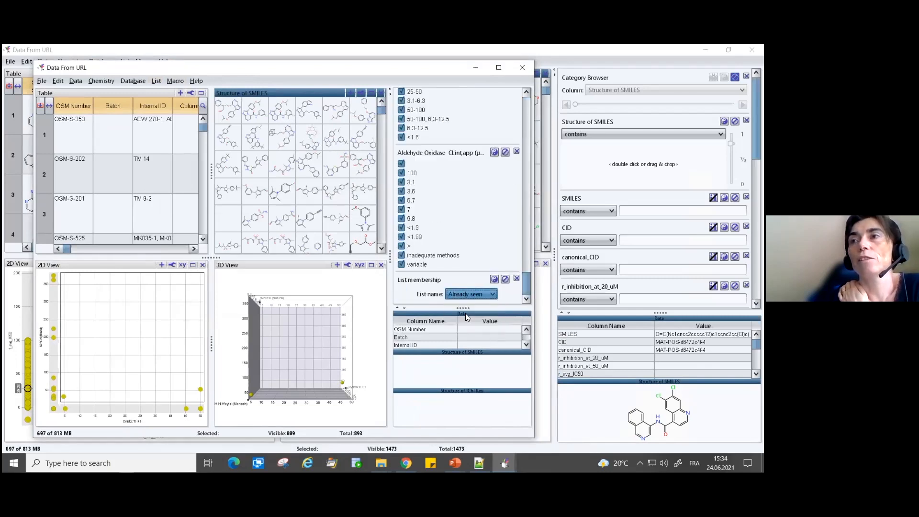
{"action": "left_click", "coordinate": [495, 280]}
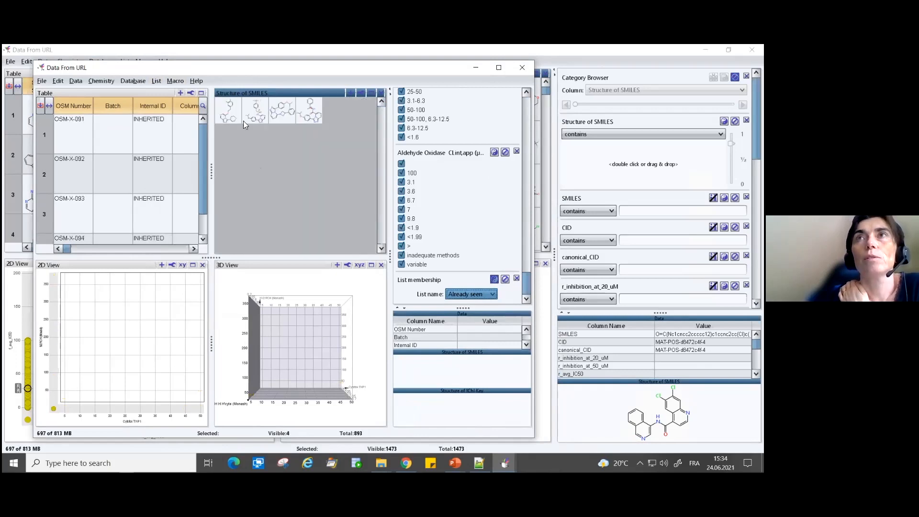
{"action": "left_click", "coordinate": [230, 114]}
{"action": "left_click", "coordinate": [258, 112]}
{"action": "left_click", "coordinate": [291, 110]}
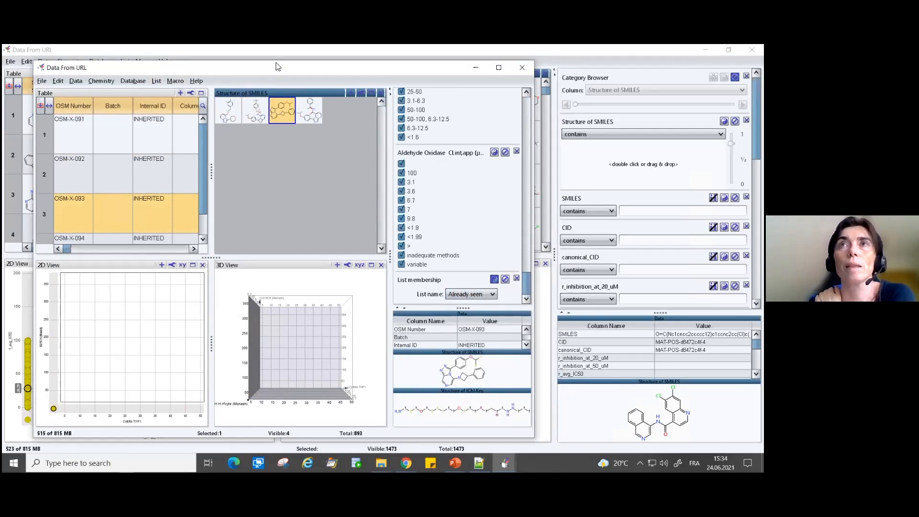
- Switch to File Explorer and launch the macro "4_Malaria Data - Visualization with list.dwam" from the "1-Collaboration through macros" folder
{"action": "mouse_move", "coordinate": [381, 463]}
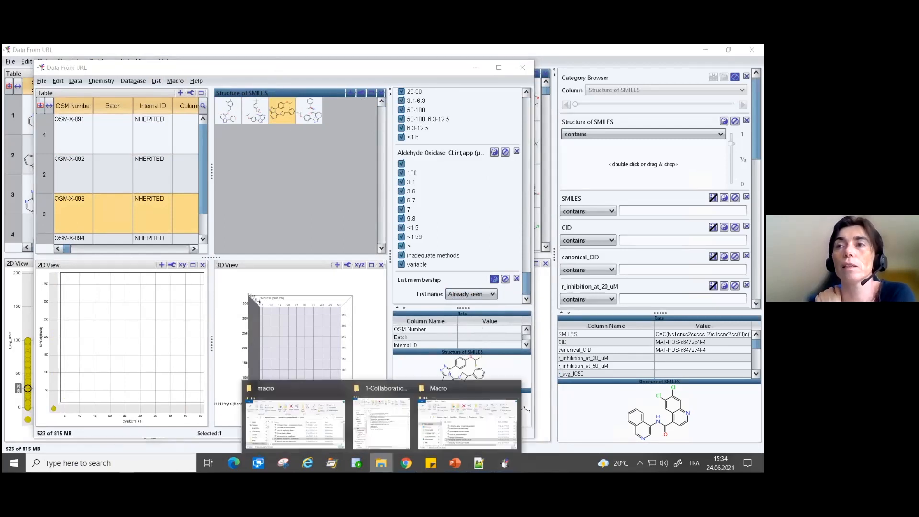
{"action": "left_click", "coordinate": [438, 424]}
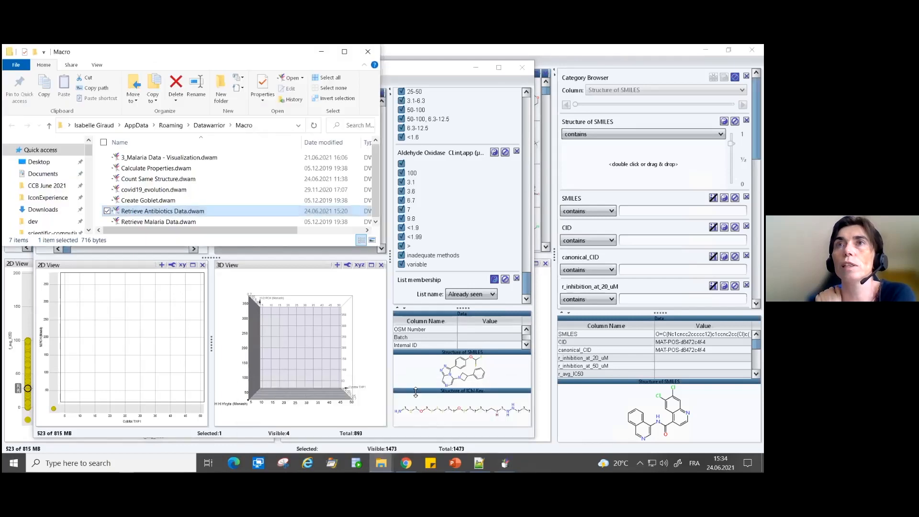
{"action": "mouse_move", "coordinate": [406, 463]}
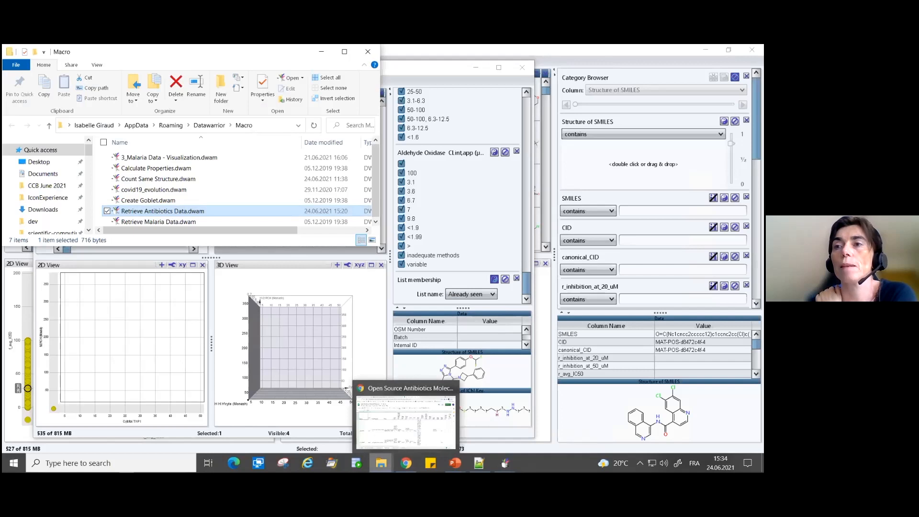
{"action": "left_click", "coordinate": [382, 463]}
{"action": "left_click", "coordinate": [383, 423]}
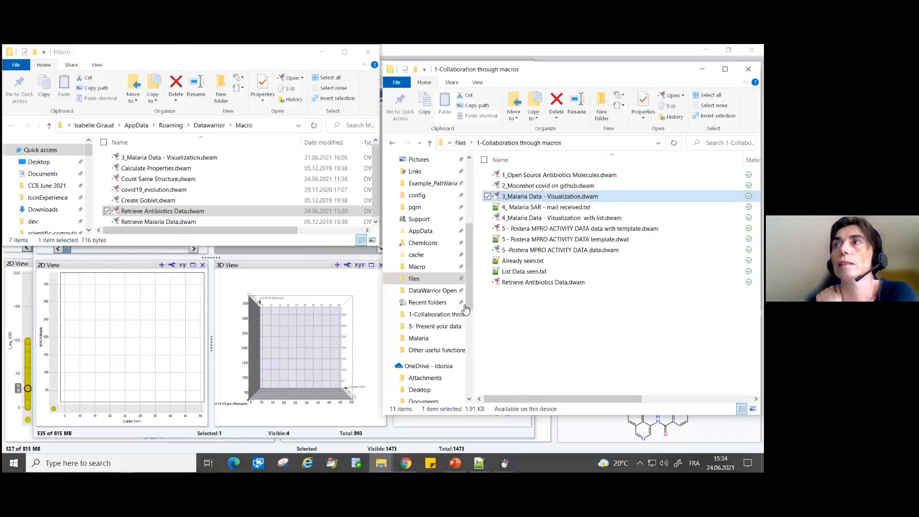
{"action": "left_click", "coordinate": [542, 219]}
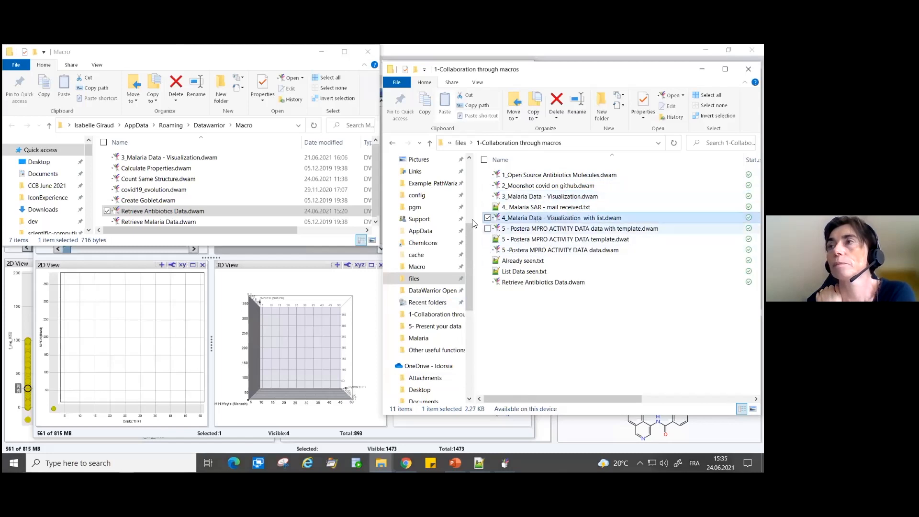
{"action": "double_click", "coordinate": [520, 219]}
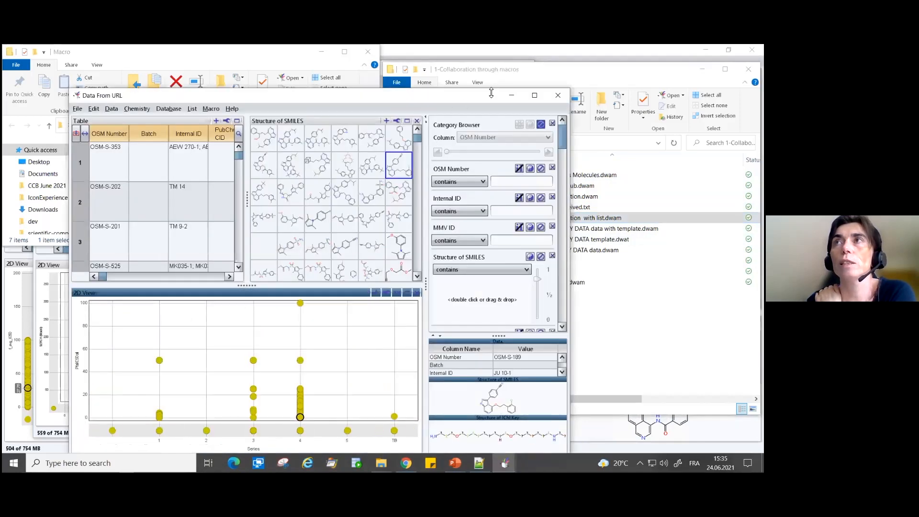
{"action": "left_click_drag", "start_coordinate": [487, 99], "coordinate": [448, 60]}
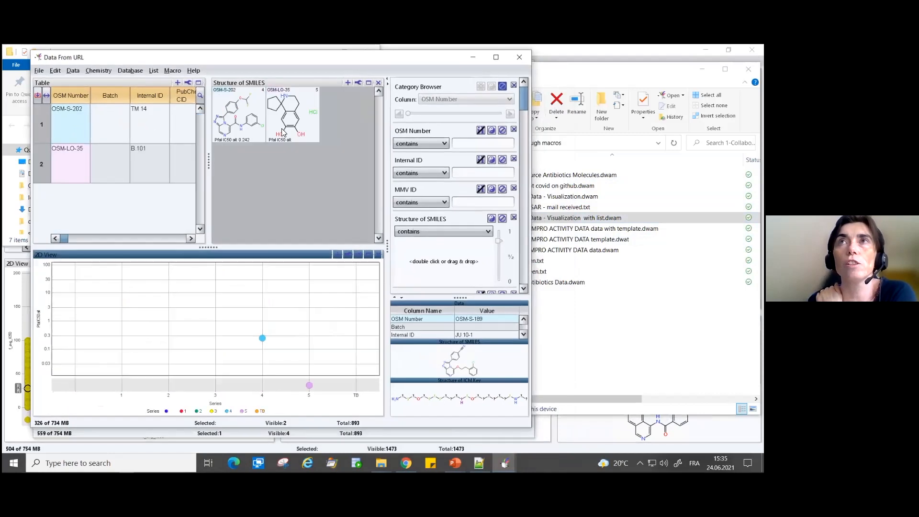
- Select the unseen compounds OSM-S-202 and OSM-LO-35 and add them to the "Data Seen" row list
{"action": "left_click_drag", "start_coordinate": [523, 100], "coordinate": [484, 280]}
{"action": "scroll", "coordinate": [485, 280], "scroll_direction": "down", "scroll_amount": 5}
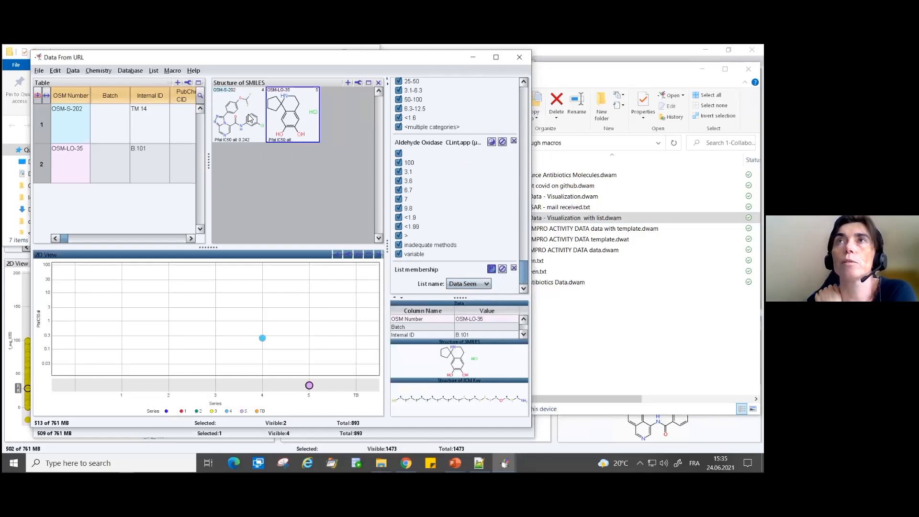
{"action": "left_click", "coordinate": [277, 123]}
{"action": "left_click", "coordinate": [266, 157]}
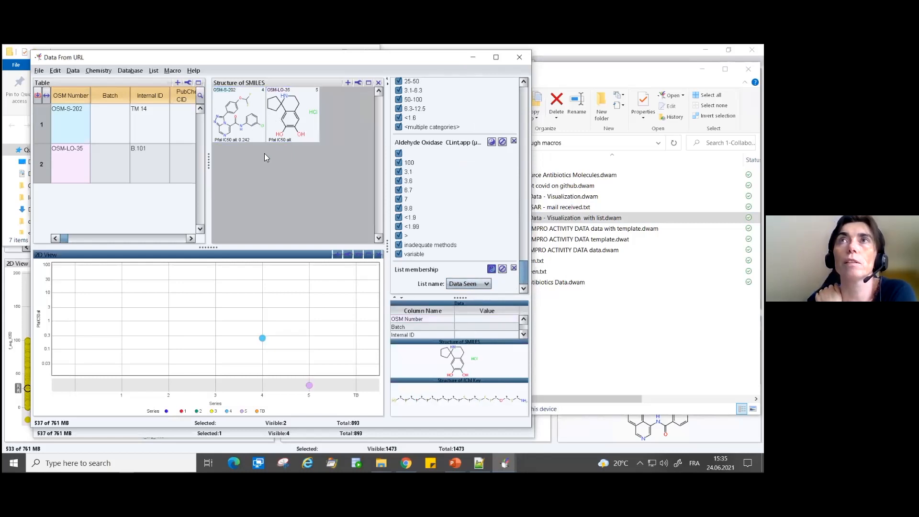
{"action": "left_click", "coordinate": [265, 135]}
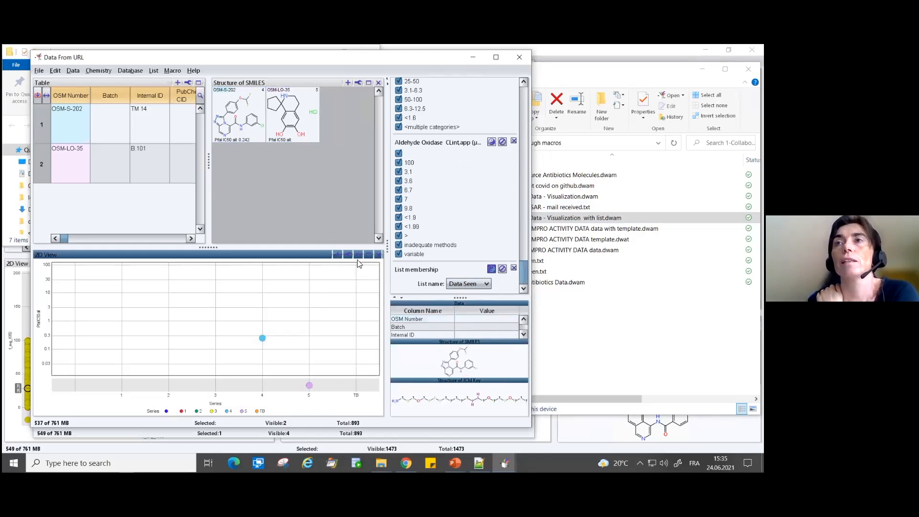
{"action": "left_click", "coordinate": [256, 113]}
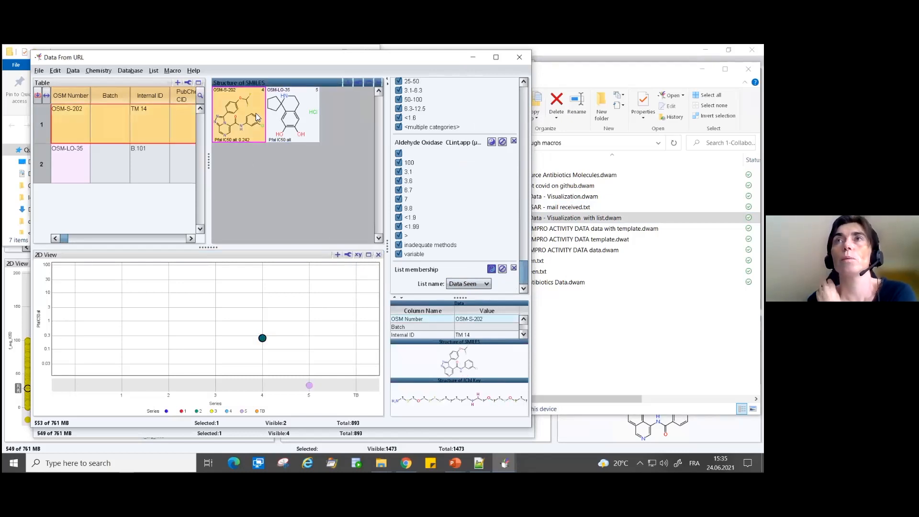
{"action": "left_click", "coordinate": [282, 122], "text": "ctrl"}
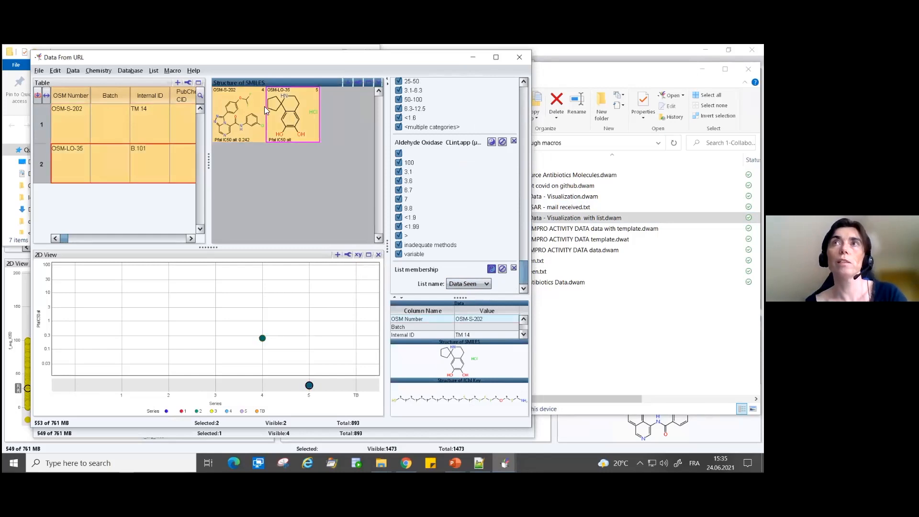
{"action": "left_click", "coordinate": [153, 71]}
{"action": "mouse_move", "coordinate": [189, 99]}
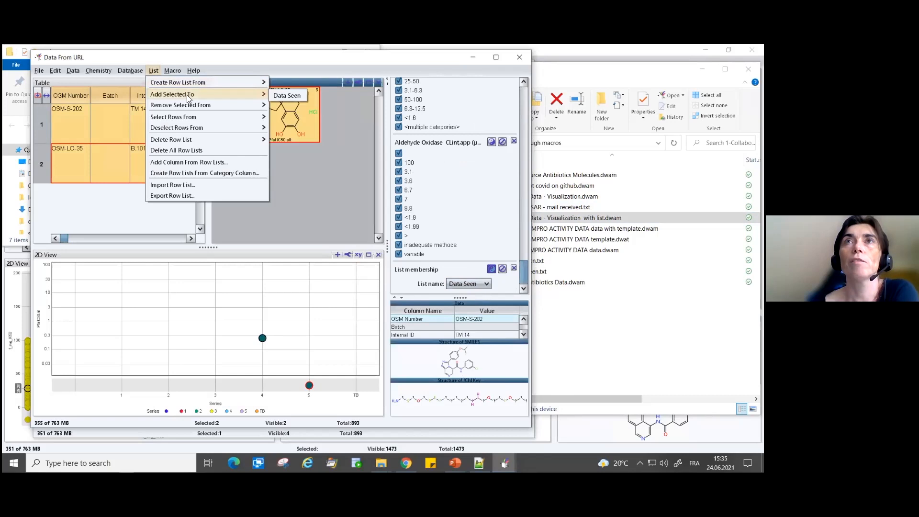
{"action": "left_click", "coordinate": [286, 96]}
- Export the "Data Seen" row list with OSM Number as key column, overwriting "List Data seen.txt"
{"action": "left_click", "coordinate": [154, 70]}
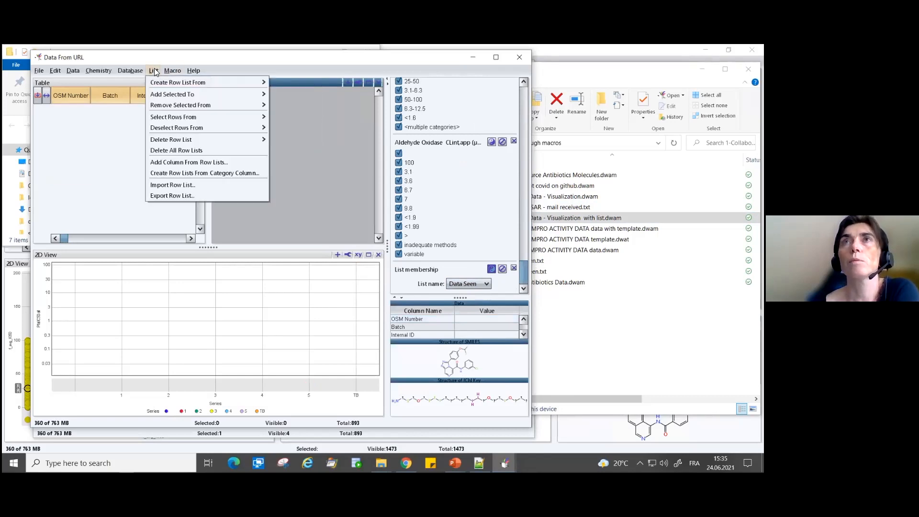
{"action": "left_click", "coordinate": [168, 195]}
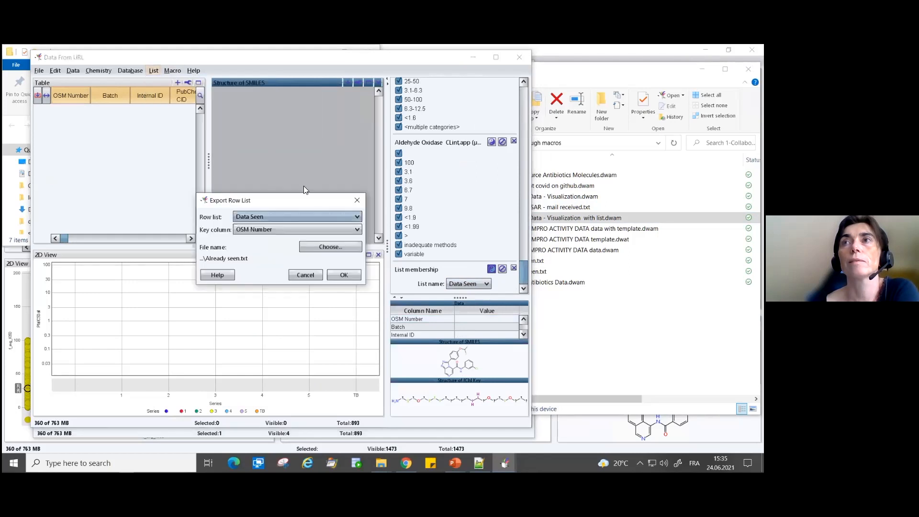
{"action": "left_click", "coordinate": [342, 275]}
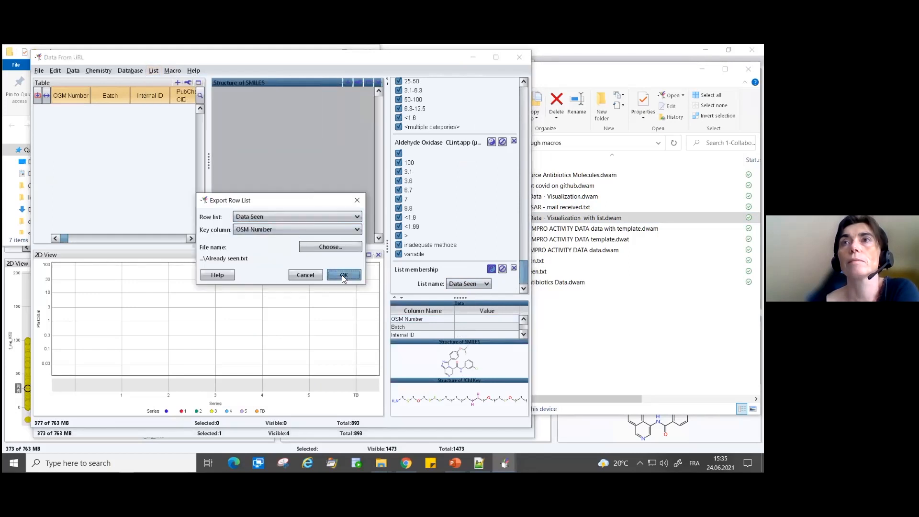
{"action": "left_click", "coordinate": [311, 247]}
{"action": "left_click", "coordinate": [199, 209]}
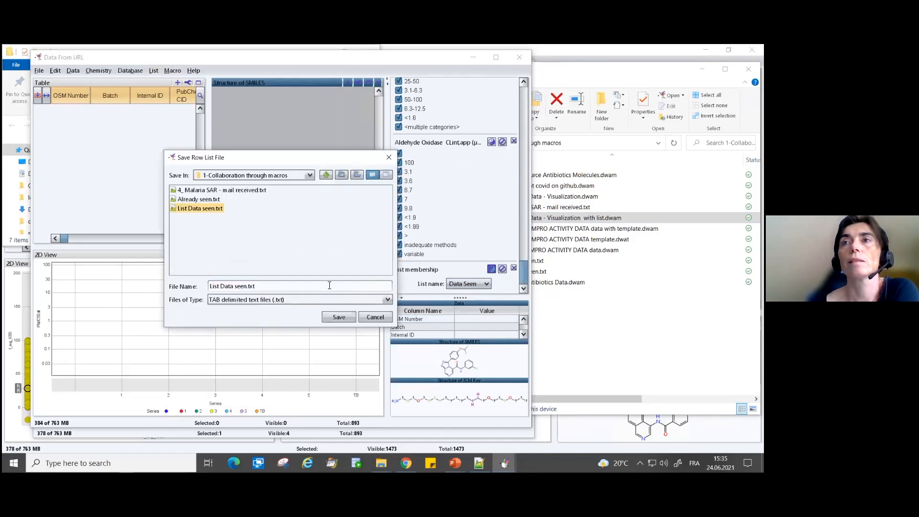
{"action": "left_click", "coordinate": [335, 317]}
{"action": "left_click", "coordinate": [255, 256]}
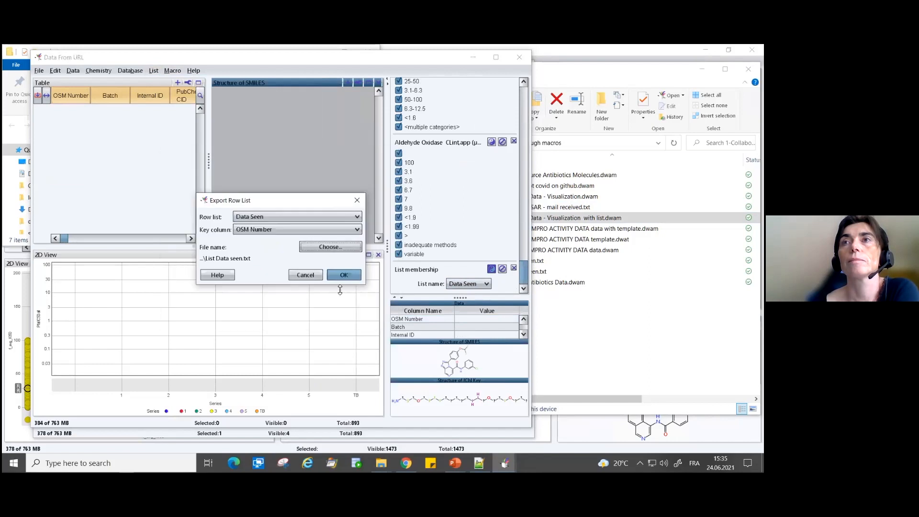
{"action": "left_click", "coordinate": [344, 276]}
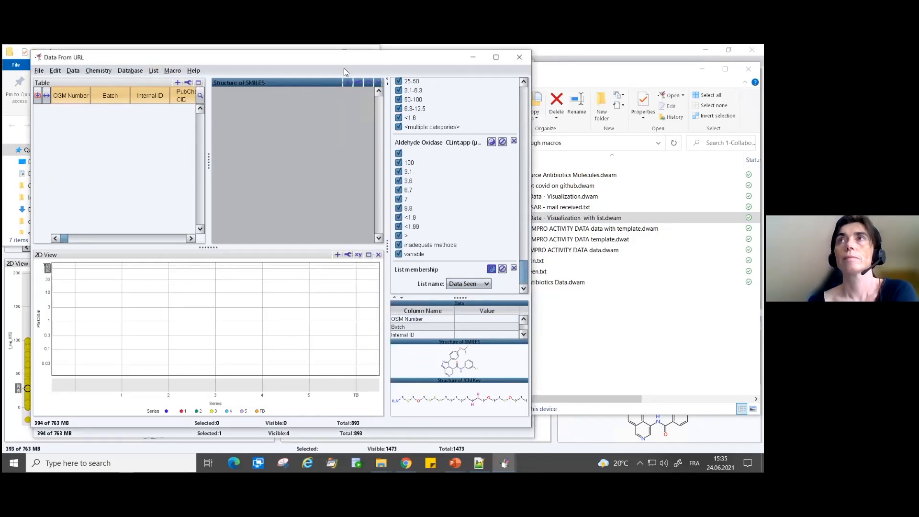
- Import the macro "4_Malaria Data - Visualization with list.dwam" from the "1-Collaboration through macros" folder into the Data From URL window
{"action": "left_click_drag", "start_coordinate": [348, 59], "coordinate": [329, 57]}
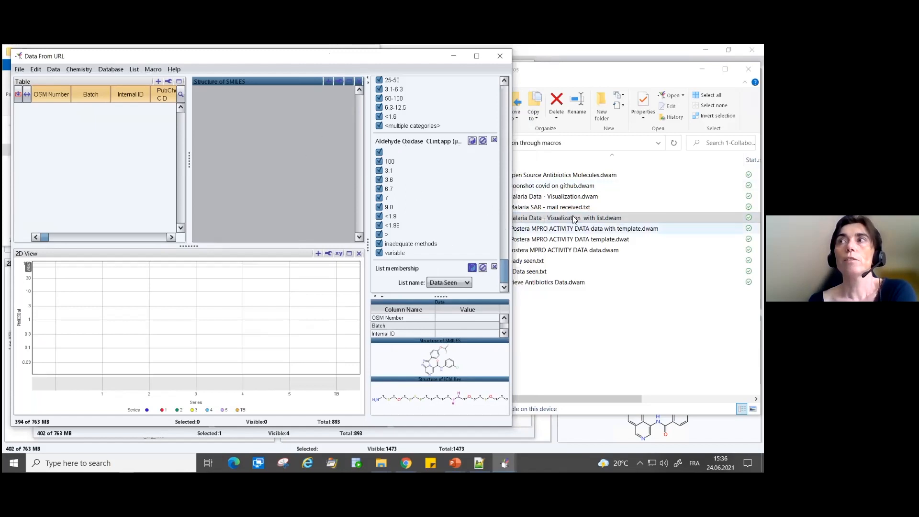
{"action": "left_click", "coordinate": [154, 70]}
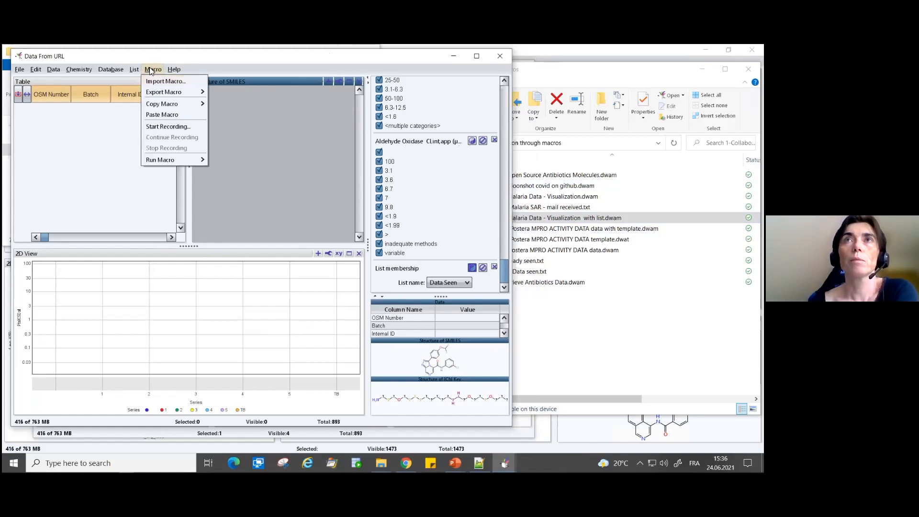
{"action": "left_click", "coordinate": [153, 83]}
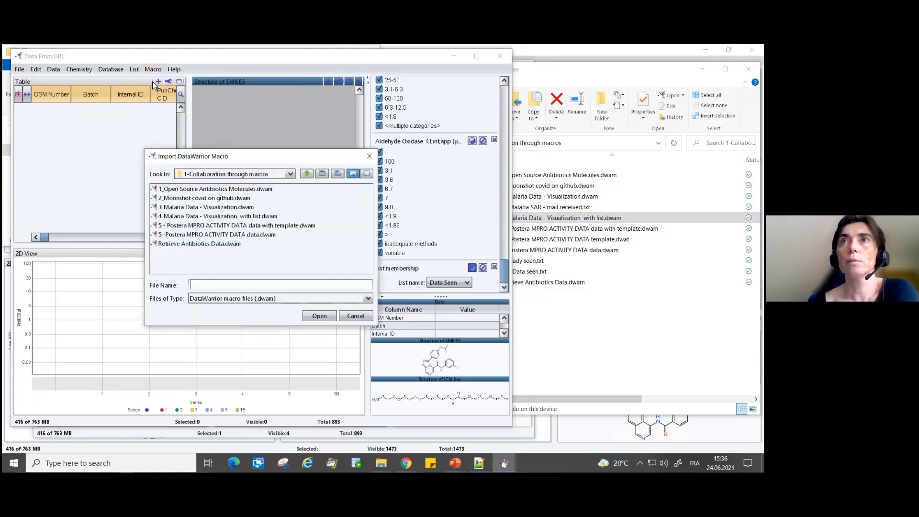
{"action": "left_click", "coordinate": [182, 217]}
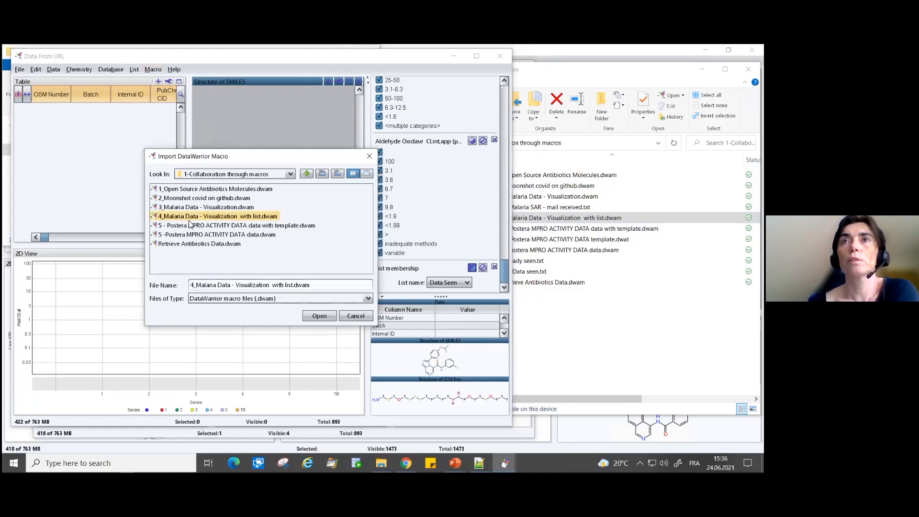
{"action": "left_click", "coordinate": [319, 317]}
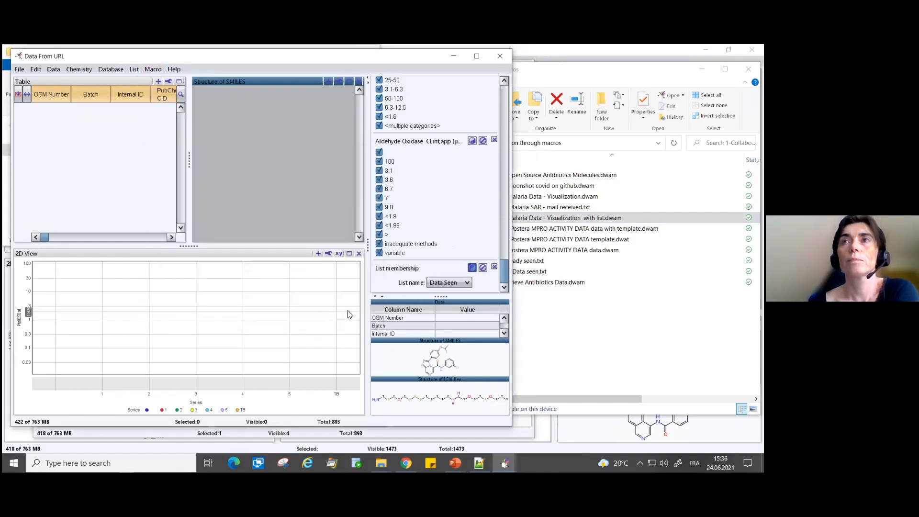
- Add a Macro Editor view for the Malaria Data - Visualization - with List macro and maximize it within the window
{"action": "left_click", "coordinate": [318, 253]}
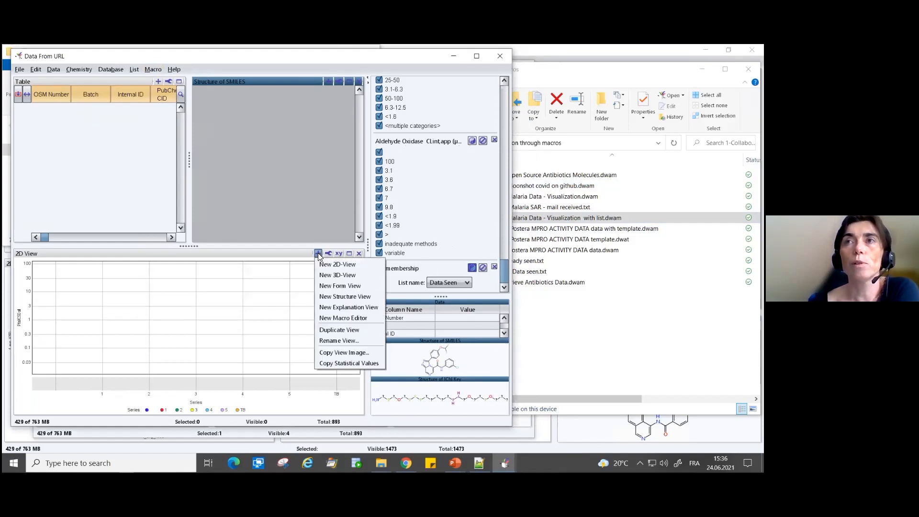
{"action": "left_click", "coordinate": [325, 319]}
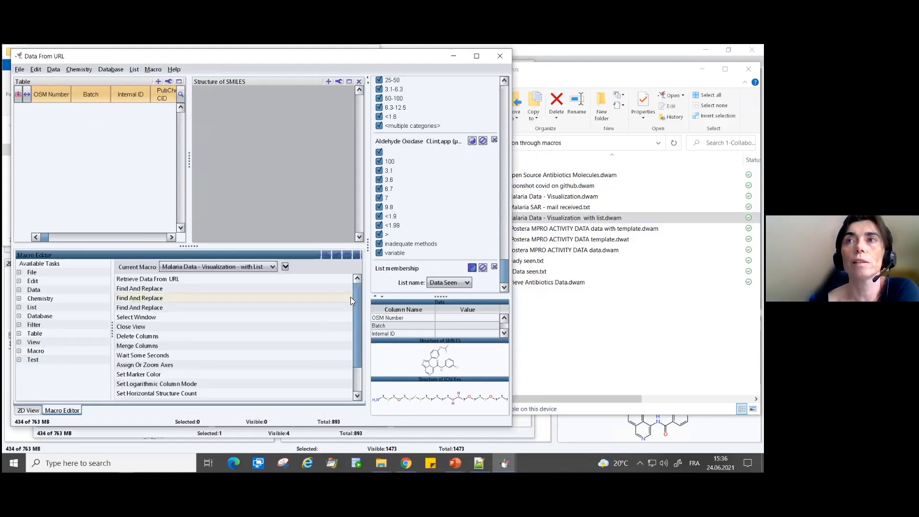
{"action": "left_click_drag", "start_coordinate": [357, 291], "coordinate": [354, 327]}
{"action": "left_click_drag", "start_coordinate": [355, 290], "coordinate": [343, 258]}
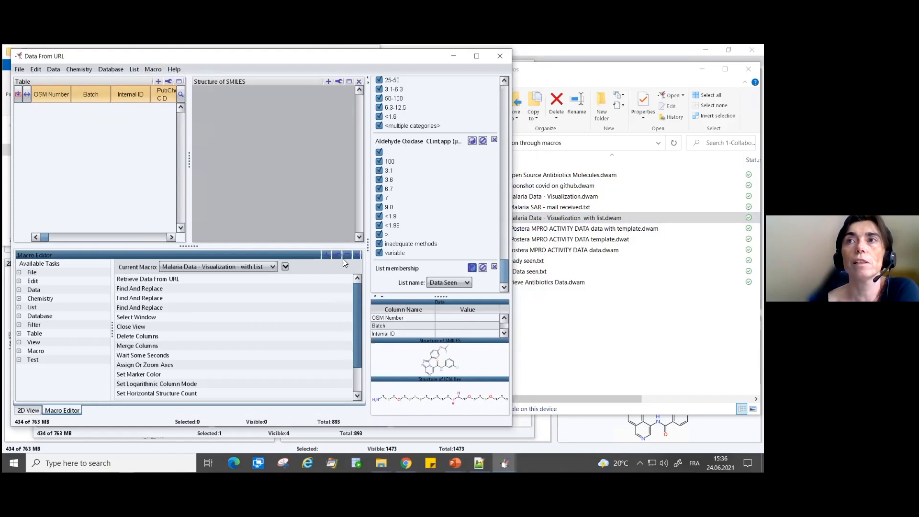
{"action": "left_click", "coordinate": [346, 254]}
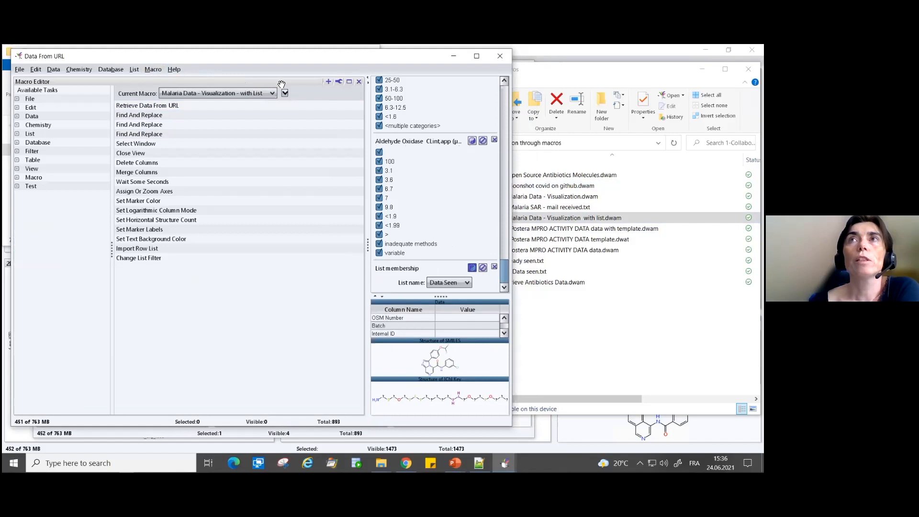
- Examine the settings of the macro's Retrieve Data From URL task and its three Find And Replace tasks
{"action": "double_click", "coordinate": [161, 108]}
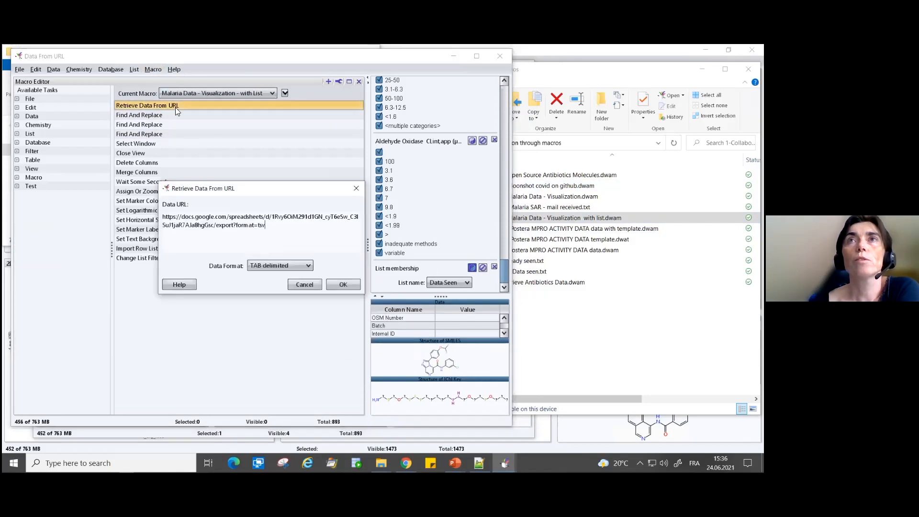
{"action": "left_click", "coordinate": [295, 285]}
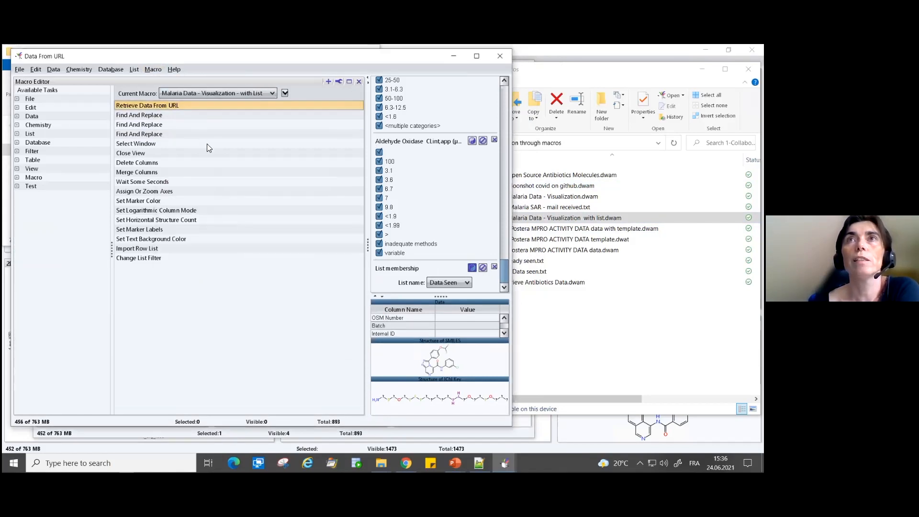
{"action": "double_click", "coordinate": [146, 116]}
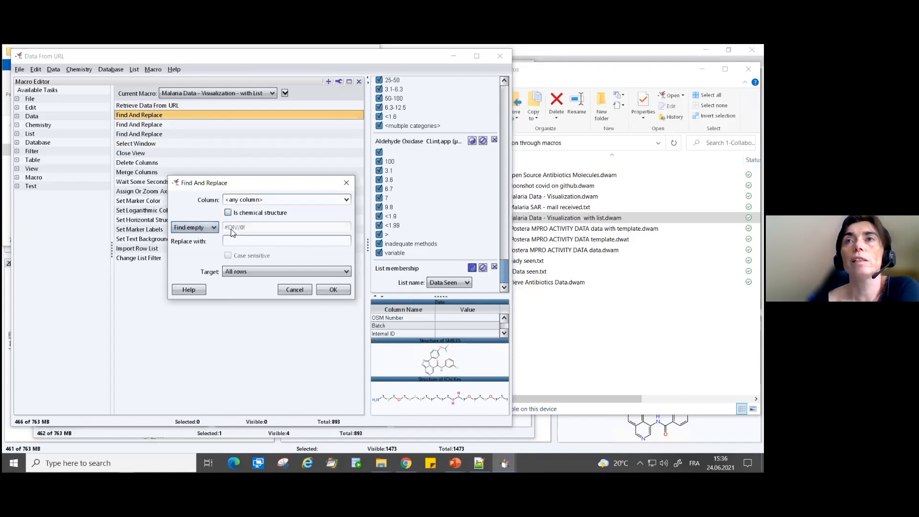
{"action": "left_click", "coordinate": [294, 290]}
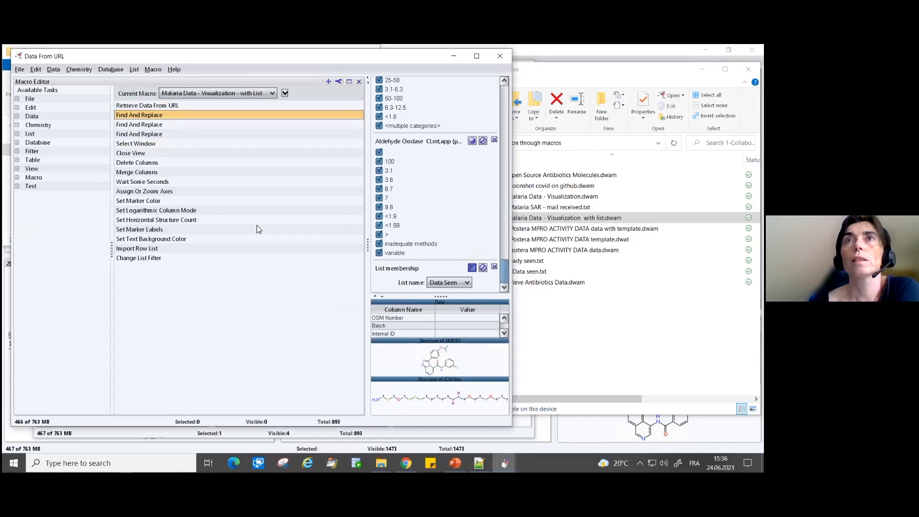
{"action": "double_click", "coordinate": [164, 125]}
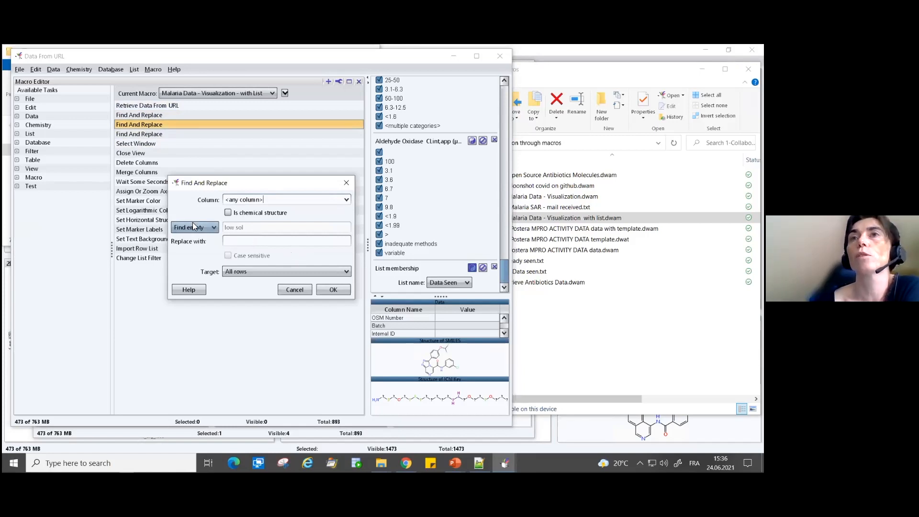
{"action": "left_click", "coordinate": [282, 289]}
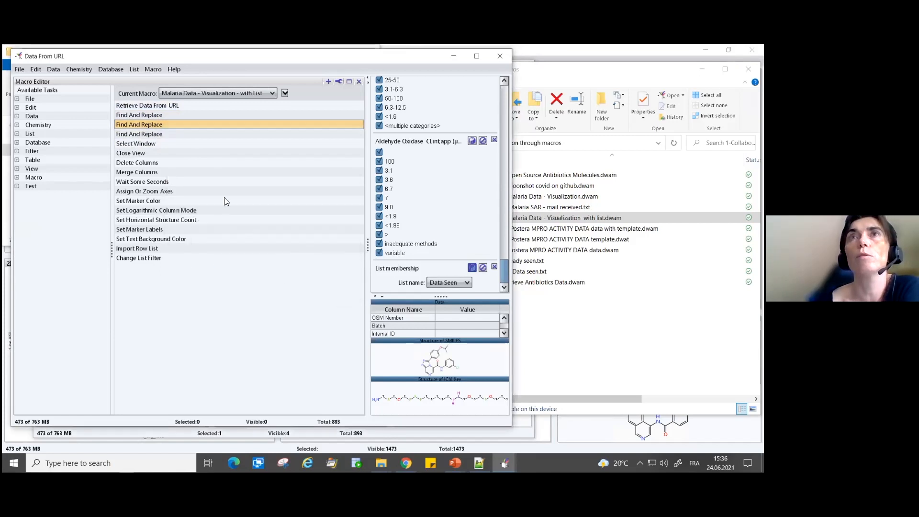
{"action": "left_click", "coordinate": [148, 137]}
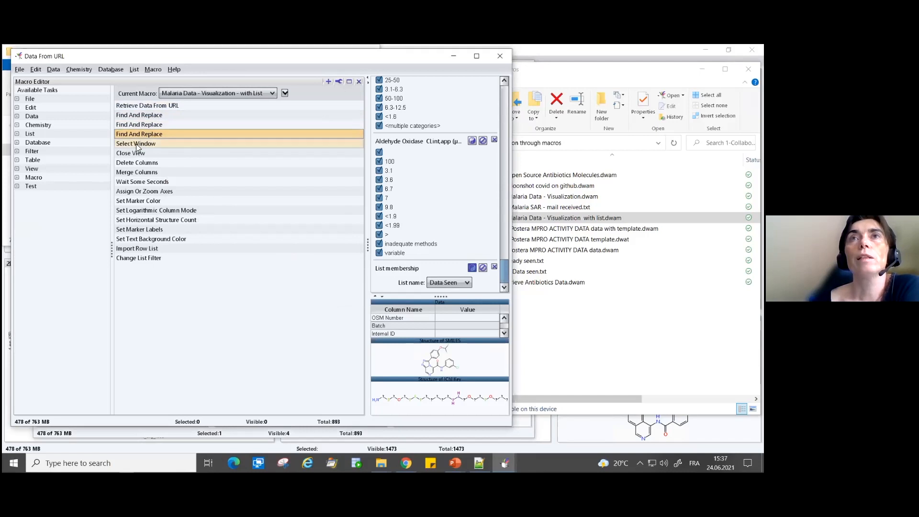
{"action": "double_click", "coordinate": [141, 134]}
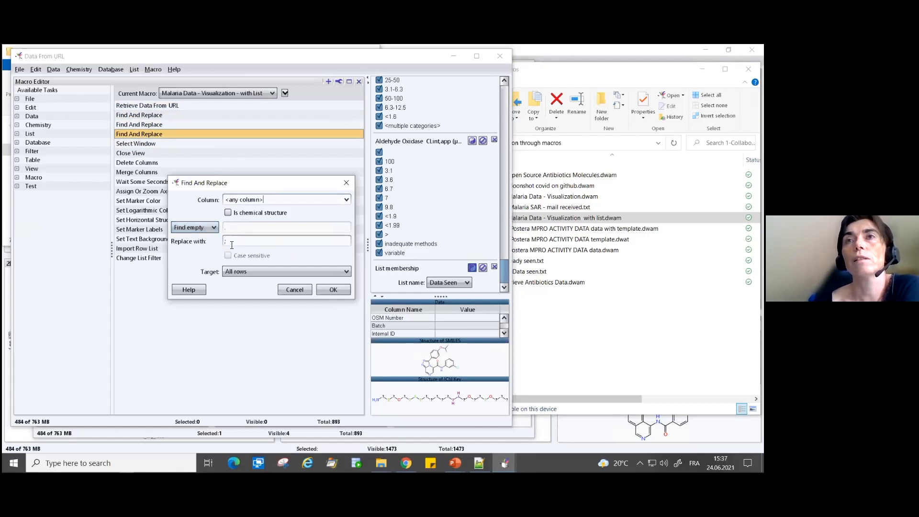
{"action": "left_click", "coordinate": [297, 291]}
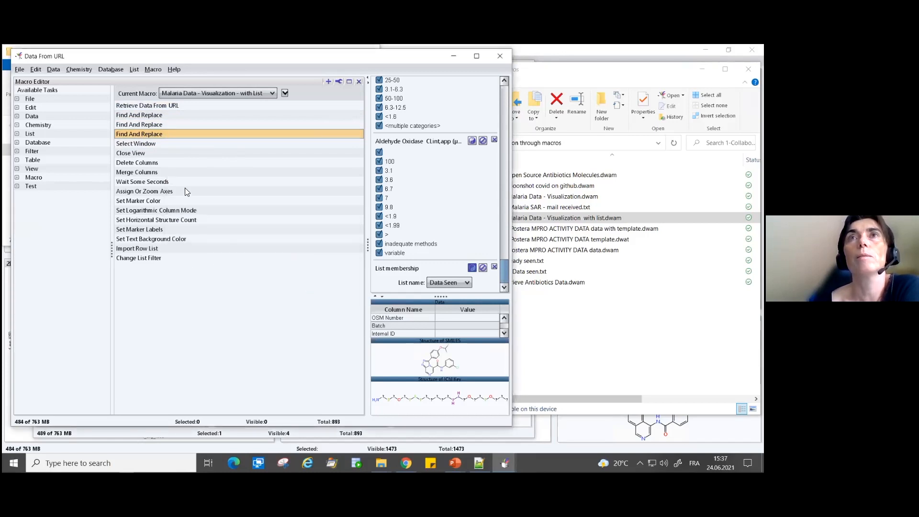
- Inspect the macro's Delete Columns and Merge Columns tasks, including the full list of source columns to merge
{"action": "double_click", "coordinate": [141, 163]}
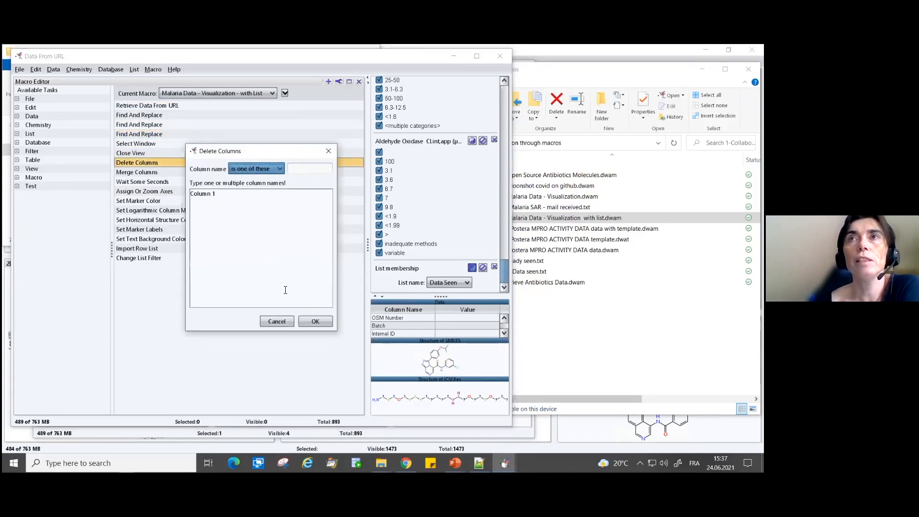
{"action": "left_click", "coordinate": [277, 321]}
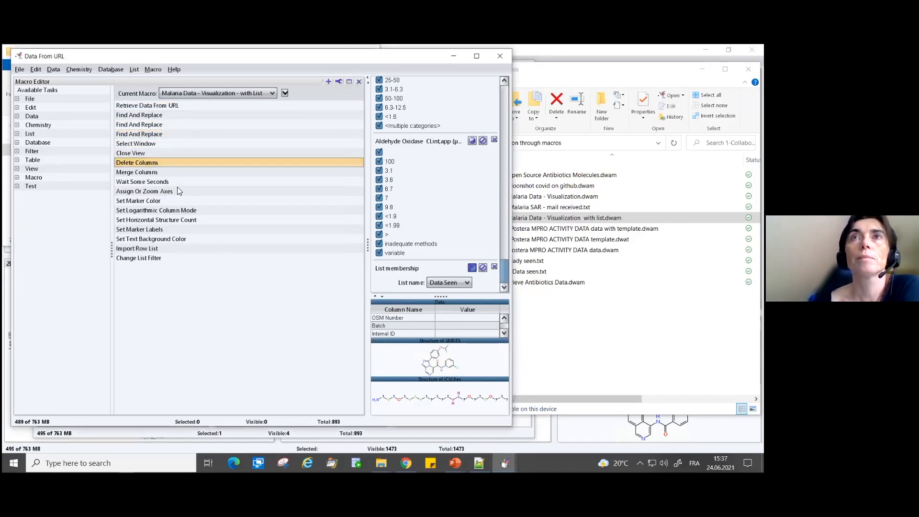
{"action": "double_click", "coordinate": [230, 172]}
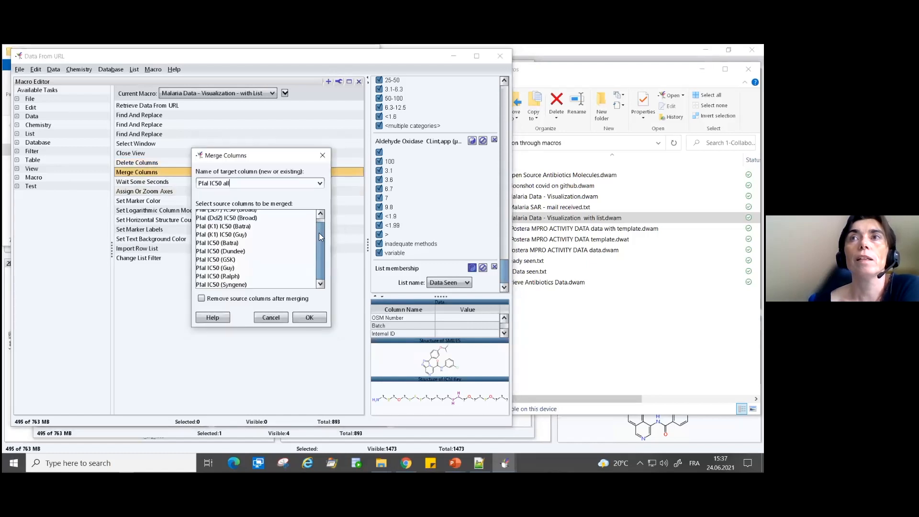
{"action": "left_click_drag", "start_coordinate": [320, 237], "coordinate": [320, 232]}
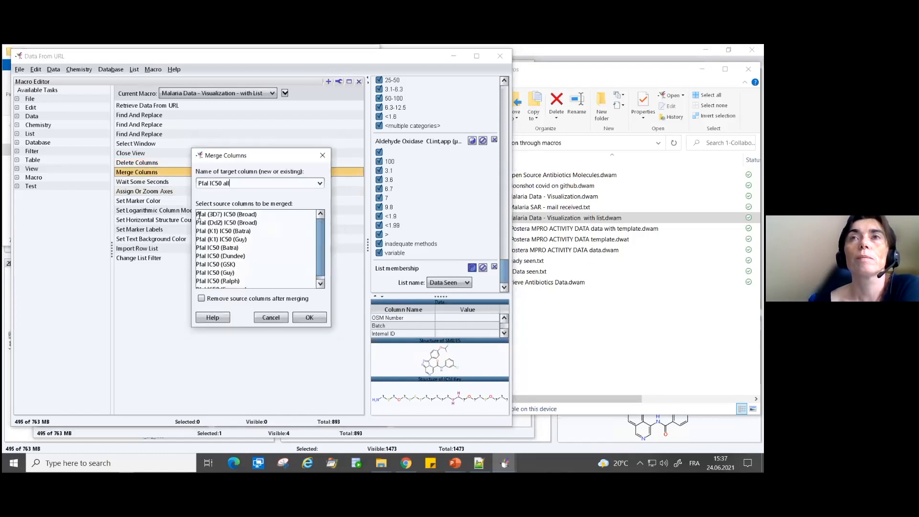
{"action": "left_click_drag", "start_coordinate": [321, 227], "coordinate": [321, 245]}
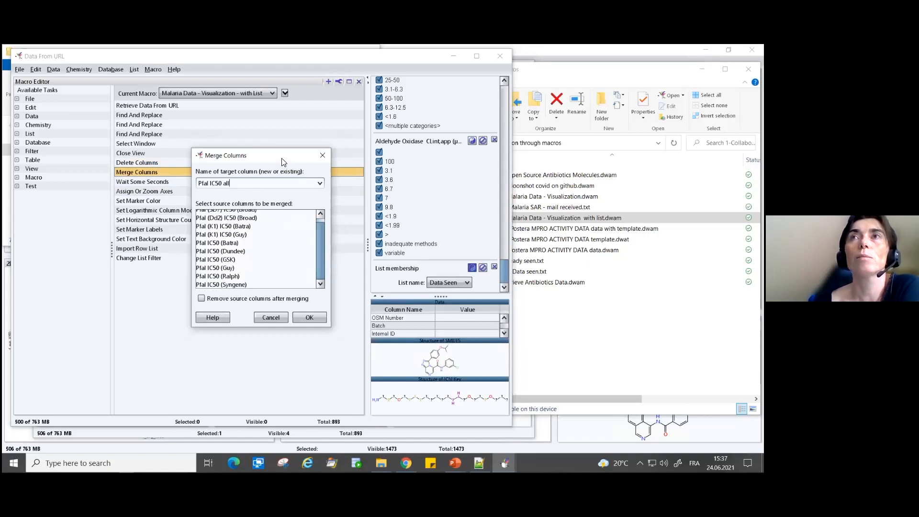
{"action": "left_click_drag", "start_coordinate": [303, 155], "coordinate": [327, 146]}
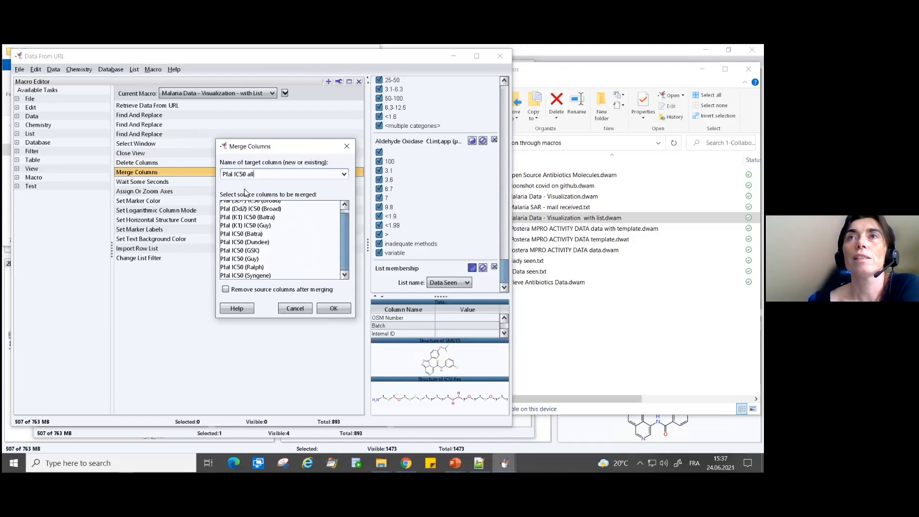
{"action": "left_click_drag", "start_coordinate": [348, 233], "coordinate": [338, 260]}
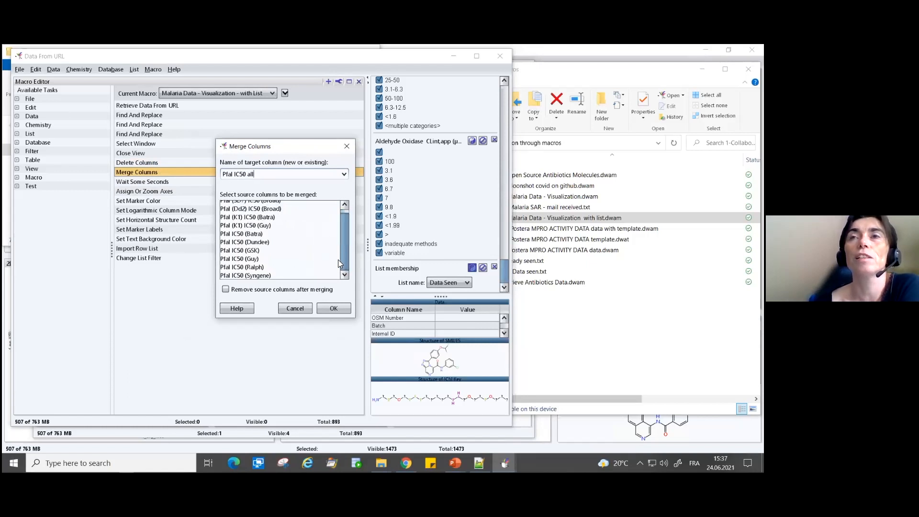
{"action": "left_click", "coordinate": [300, 311]}
- Review the macro's Import Row List task and Change List Filter task for the "Data Seen" list
{"action": "left_click", "coordinate": [182, 257]}
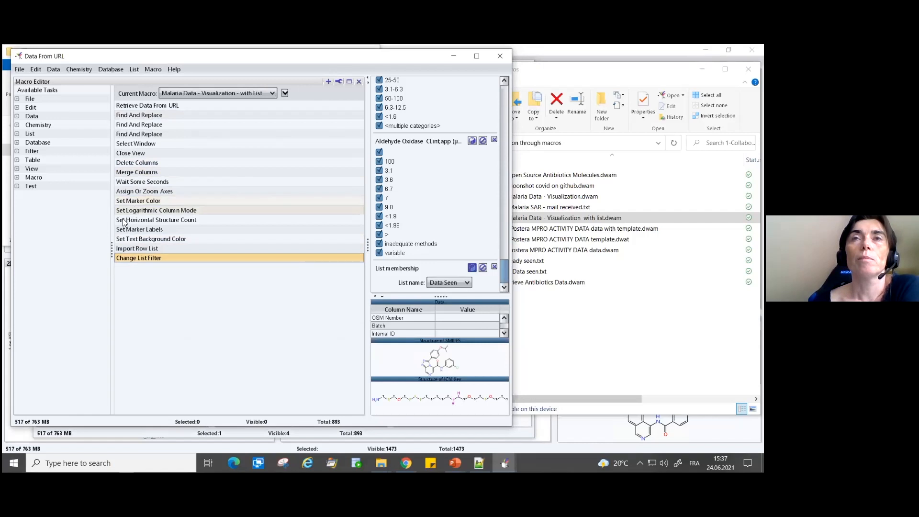
{"action": "left_click", "coordinate": [145, 201]}
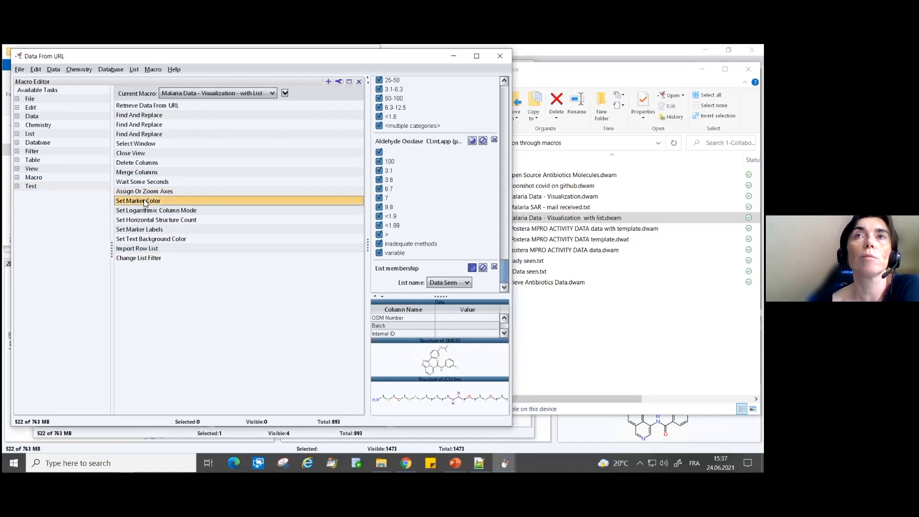
{"action": "double_click", "coordinate": [129, 247]}
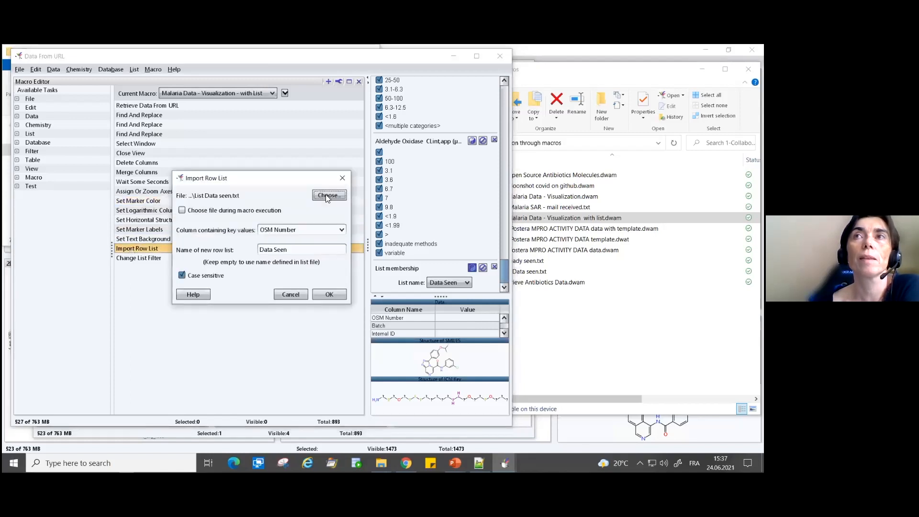
{"action": "left_click", "coordinate": [288, 295]}
{"action": "double_click", "coordinate": [141, 259]}
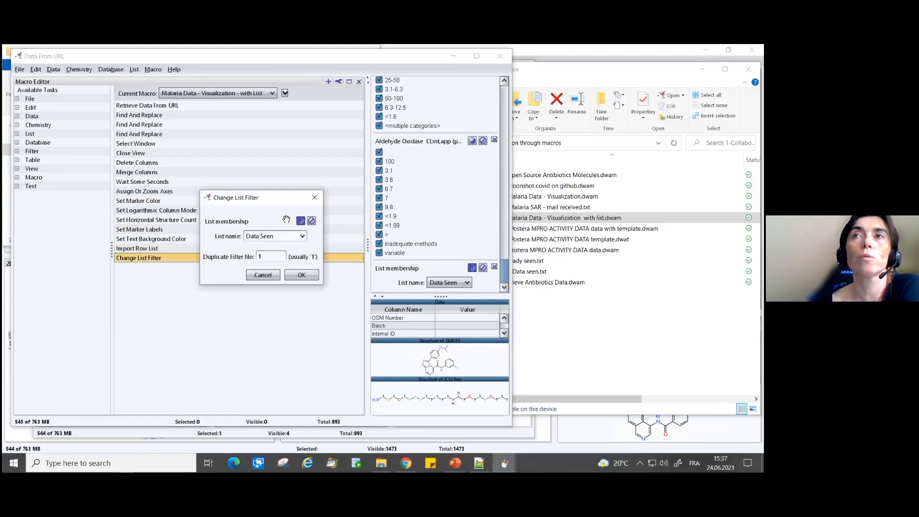
{"action": "left_click", "coordinate": [264, 276]}
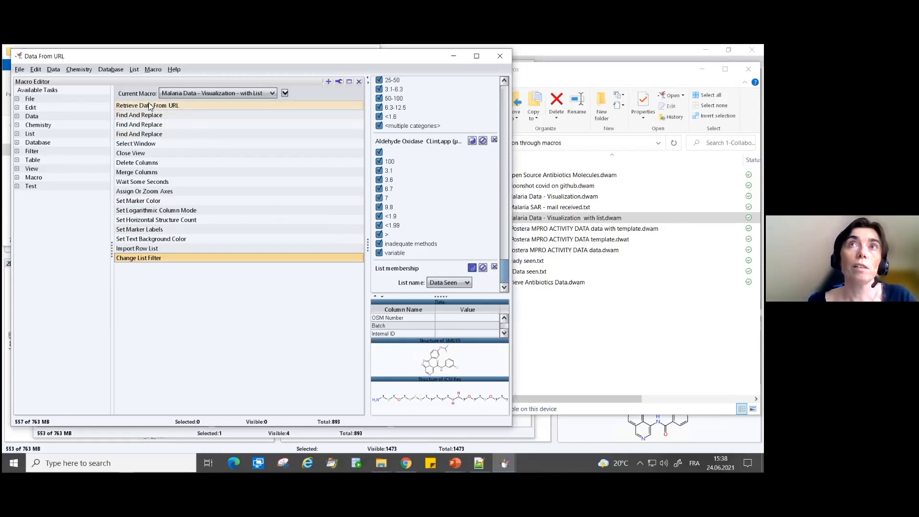
{"action": "left_click", "coordinate": [133, 104]}
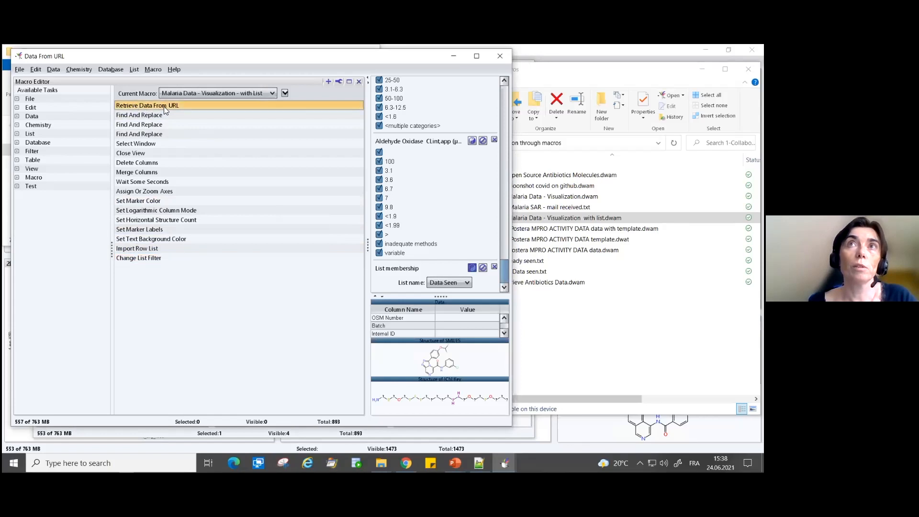
{"action": "left_click", "coordinate": [142, 249]}
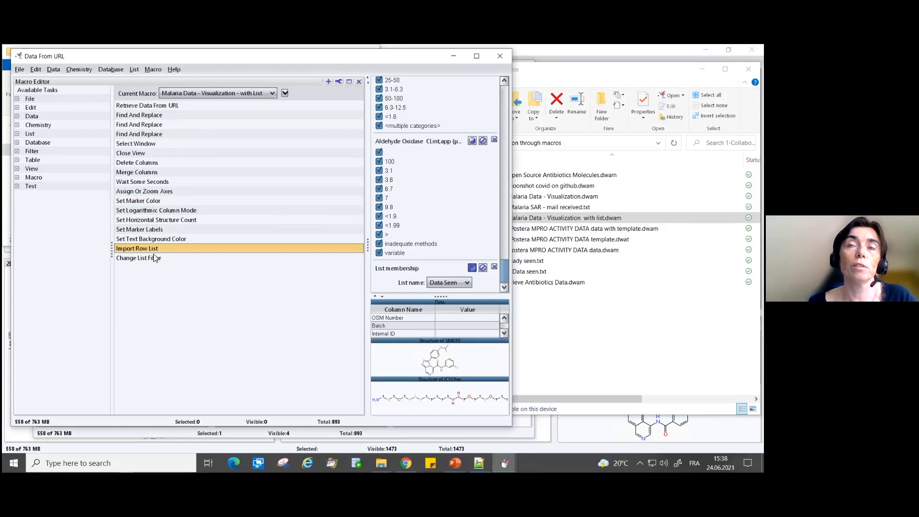
{"action": "left_click", "coordinate": [151, 259]}
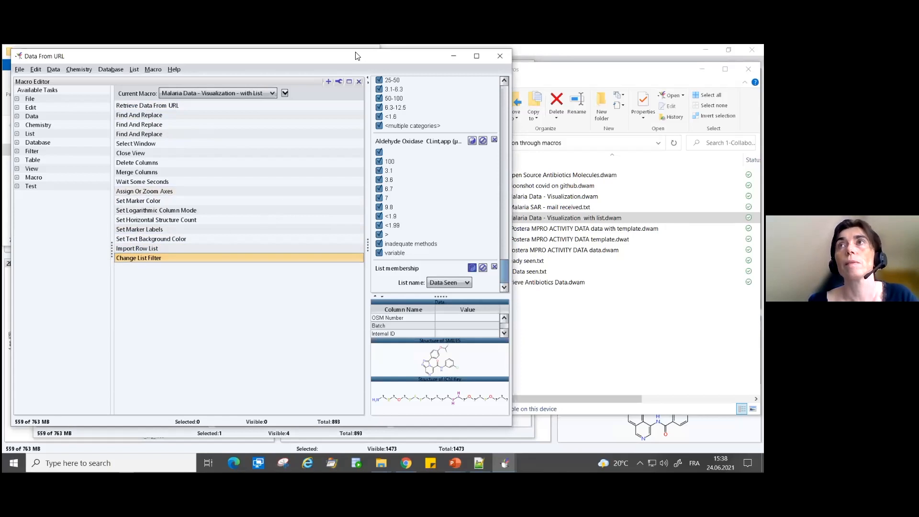
- Close the Data From URL window without saving its content and clear the file selection in File Explorer
{"action": "left_click_drag", "start_coordinate": [431, 57], "coordinate": [463, 95]}
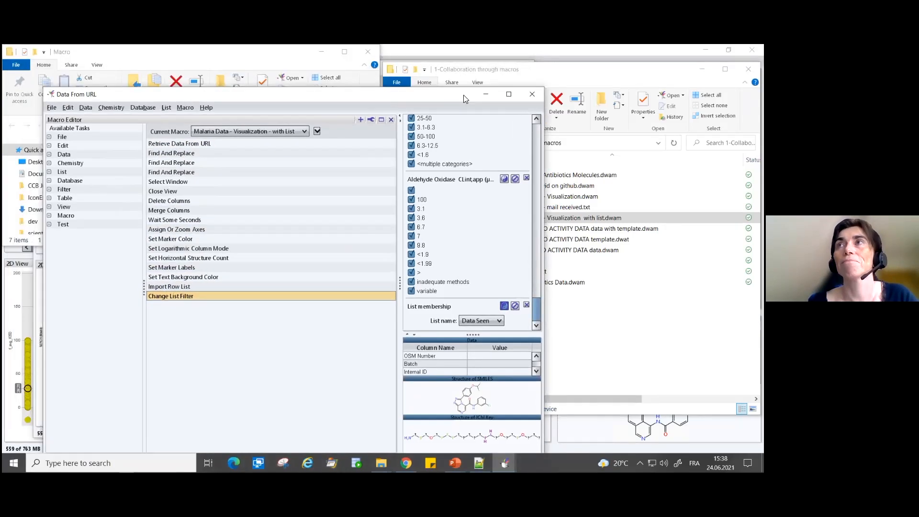
{"action": "left_click", "coordinate": [532, 93]}
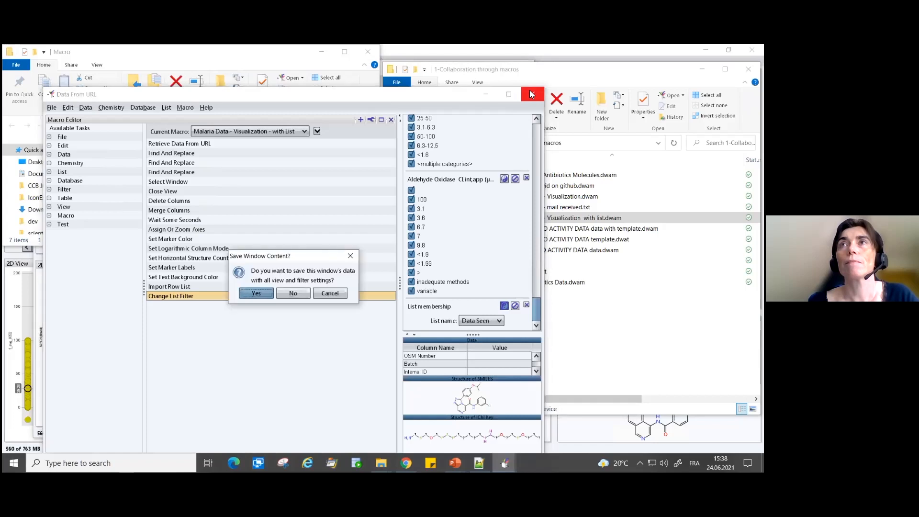
{"action": "left_click", "coordinate": [293, 293]}
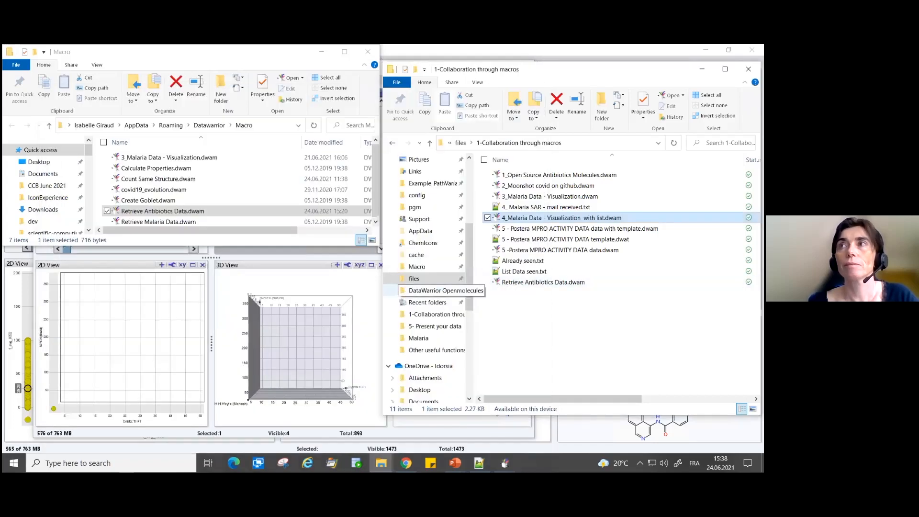
{"action": "left_click", "coordinate": [585, 345]}
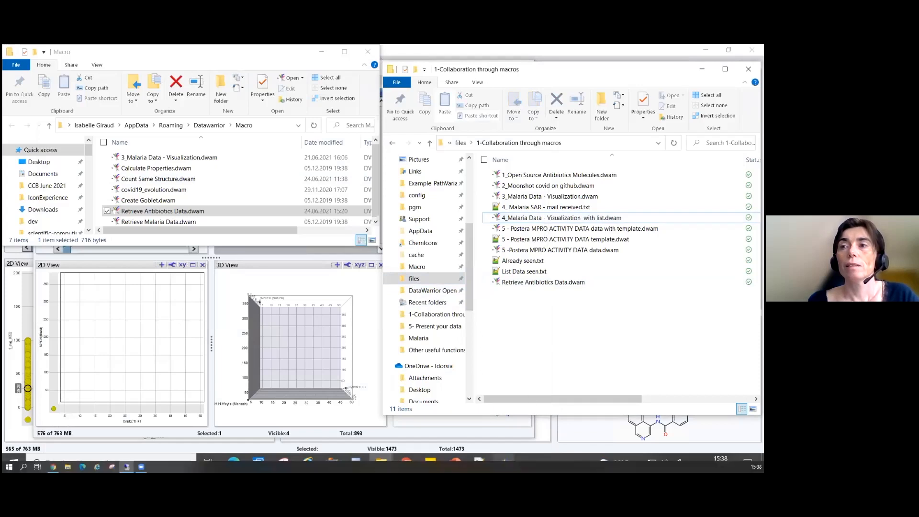
- Switch to the PowerPoint slideshow and advance to the "Working with templates" slide
{"action": "mouse_move", "coordinate": [455, 463]}
{"action": "left_click", "coordinate": [465, 445]}
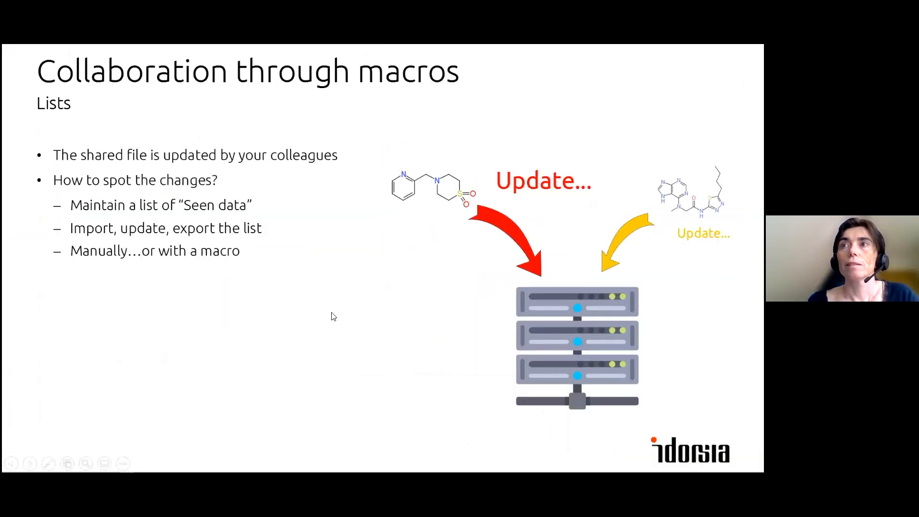
{"action": "left_click", "coordinate": [325, 318]}
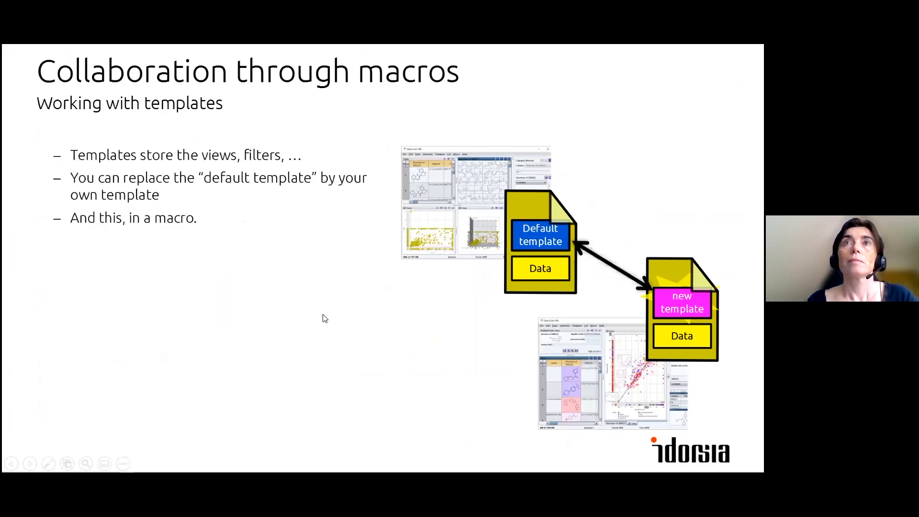
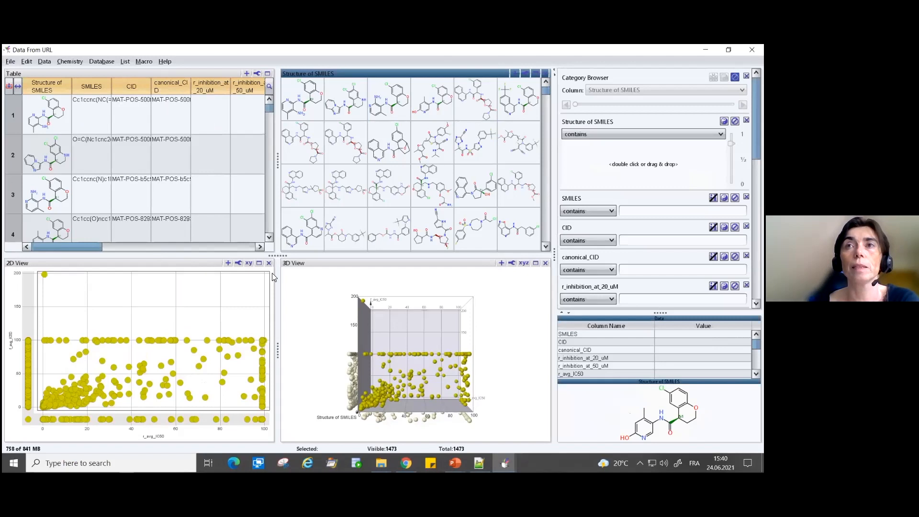
- Close the 3D view and select r_avg_IC50 for the X axis of the 2D view
{"action": "left_click", "coordinate": [546, 264]}
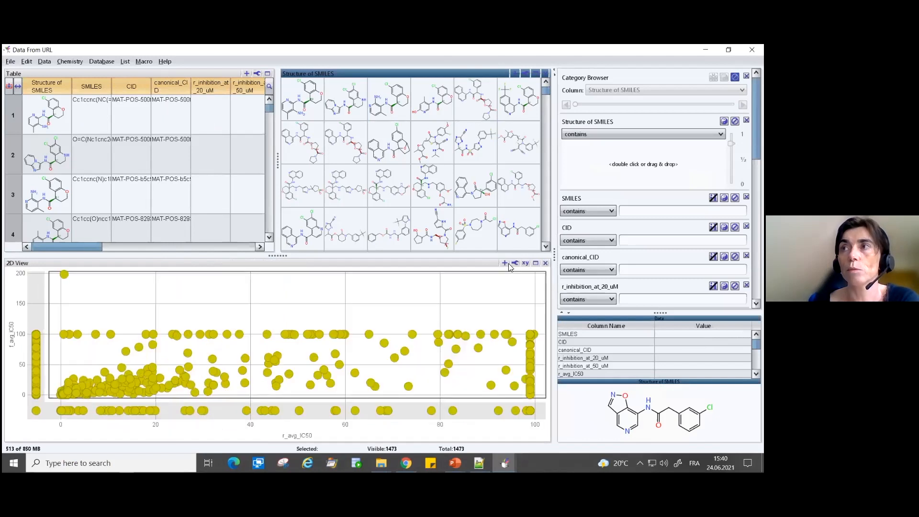
{"action": "left_click", "coordinate": [525, 264]}
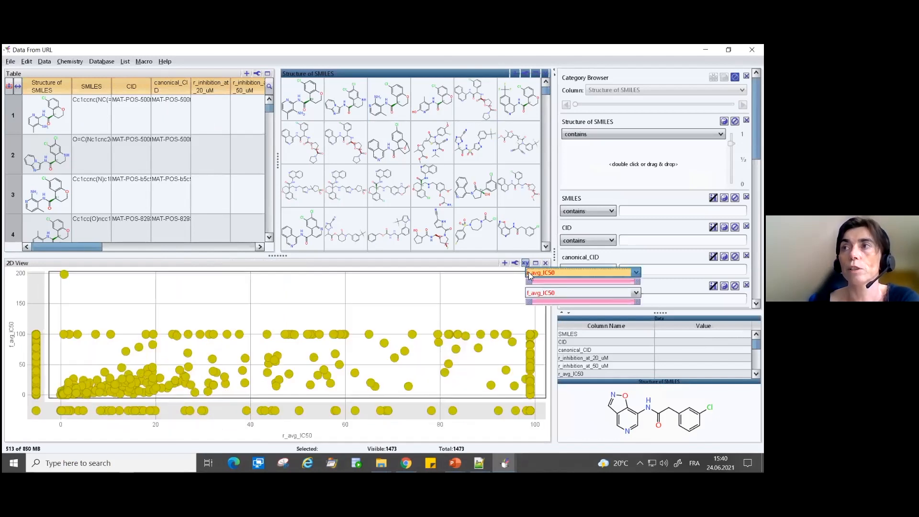
{"action": "left_click", "coordinate": [531, 272]}
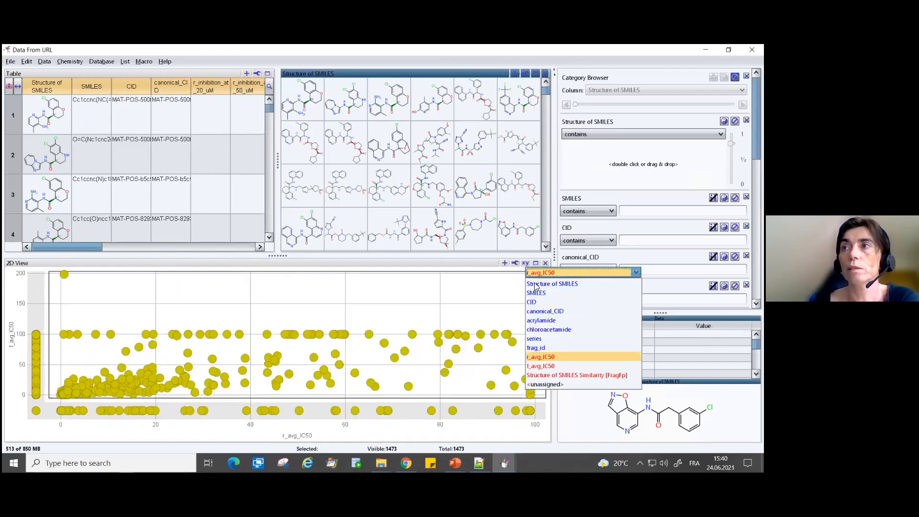
{"action": "left_click", "coordinate": [541, 357]}
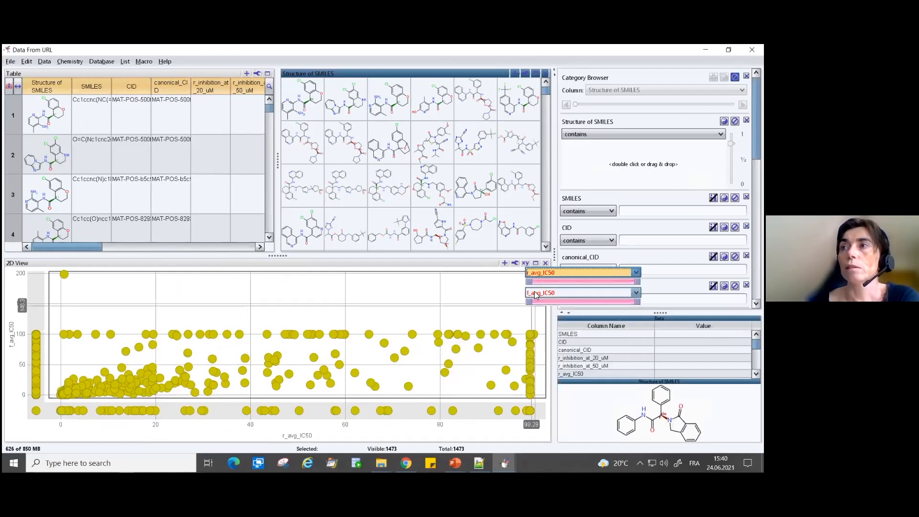
- Set the r_avg_IC50 and f_avg_IC50 columns to be treated logarithmically
{"action": "left_click", "coordinate": [44, 62]}
{"action": "mouse_move", "coordinate": [68, 263]}
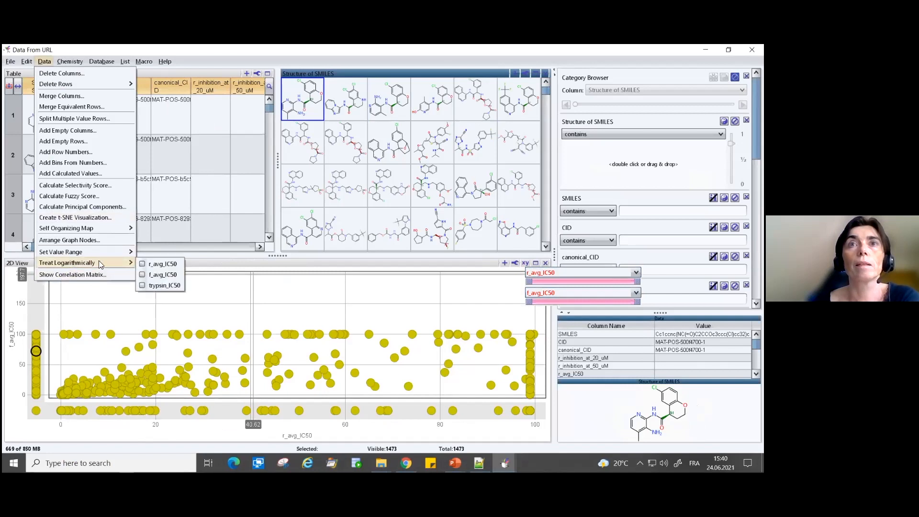
{"action": "left_click", "coordinate": [154, 265]}
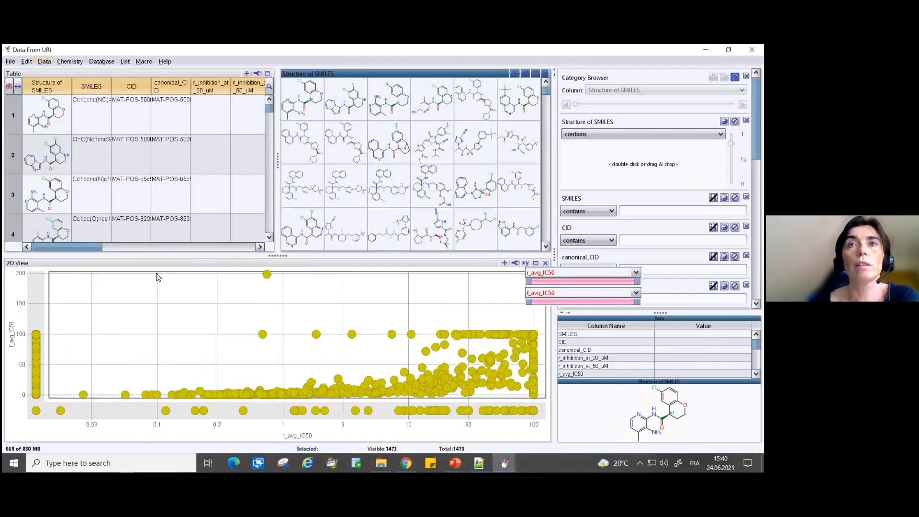
{"action": "left_click", "coordinate": [43, 62]}
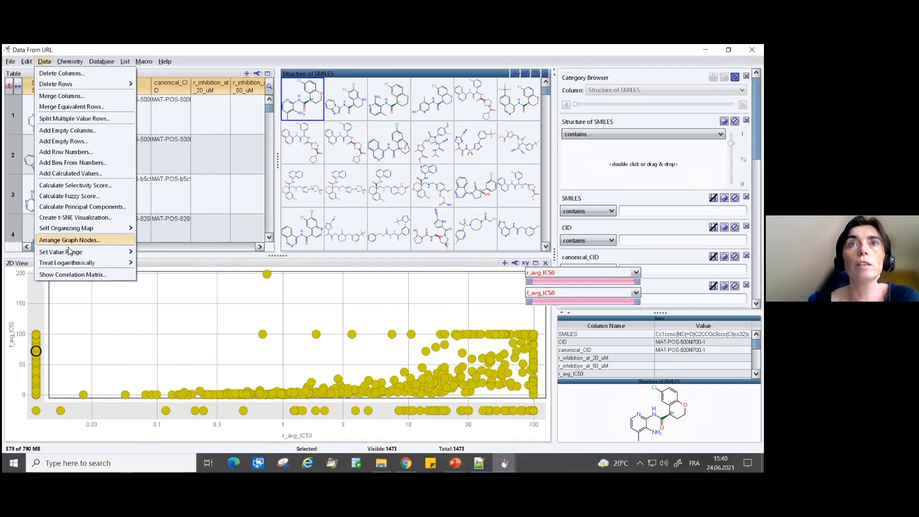
{"action": "mouse_move", "coordinate": [84, 254]}
{"action": "mouse_move", "coordinate": [115, 263]}
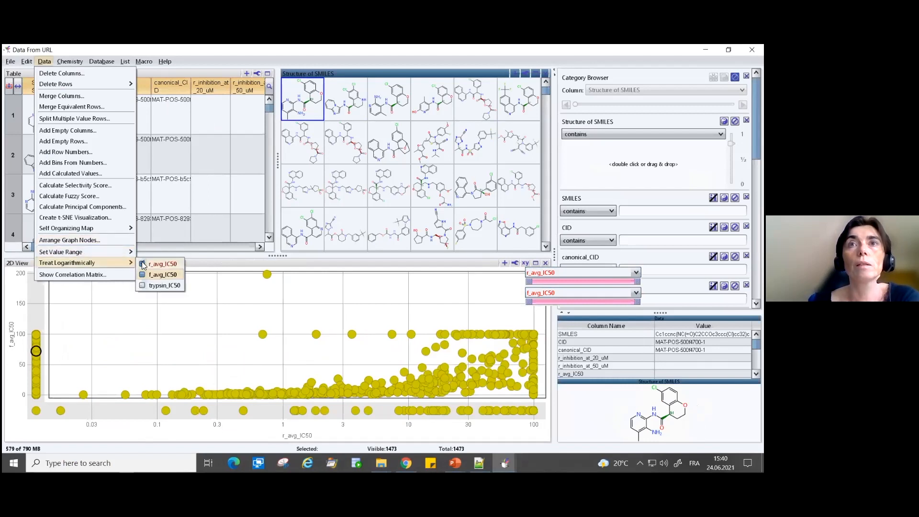
{"action": "left_click", "coordinate": [145, 275]}
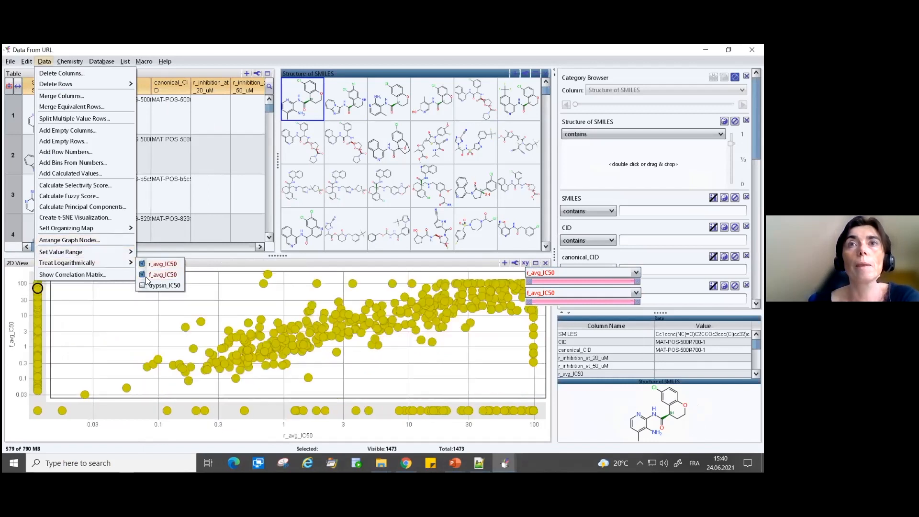
{"action": "left_click", "coordinate": [227, 288]}
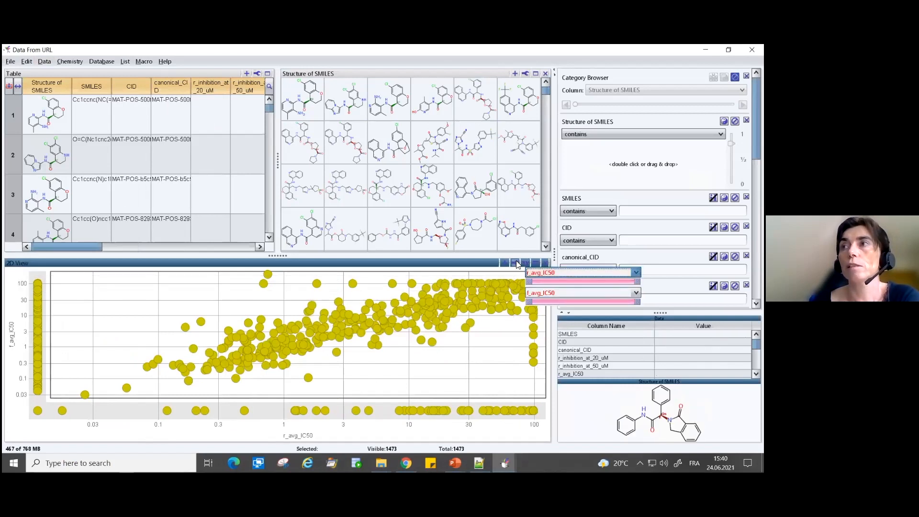
- Color the 2D view markers by trypsin_IC50
{"action": "left_click", "coordinate": [522, 263]}
{"action": "left_click", "coordinate": [536, 329]}
{"action": "left_click", "coordinate": [398, 207]}
{"action": "left_click", "coordinate": [377, 248]}
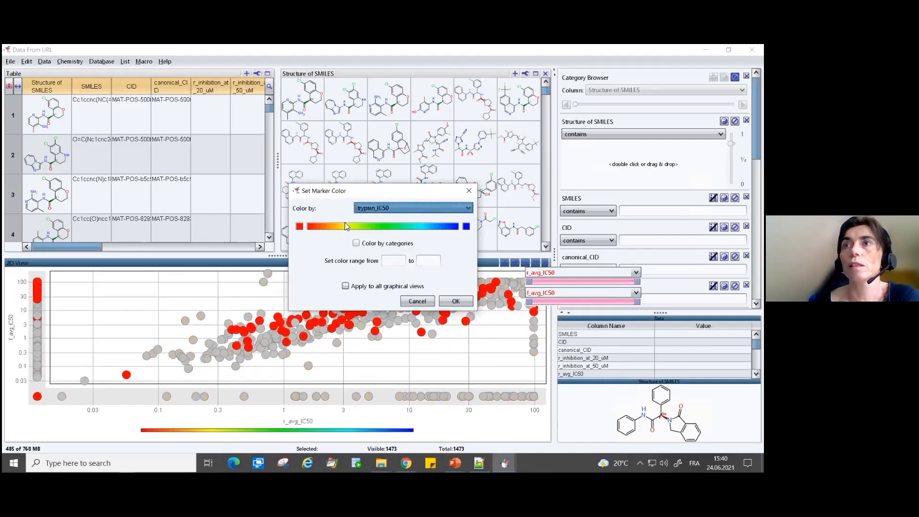
- Set the marker color gradient to run from green for the minimum to red for the maximum
{"action": "left_click", "coordinate": [299, 227]}
{"action": "left_click", "coordinate": [359, 224]}
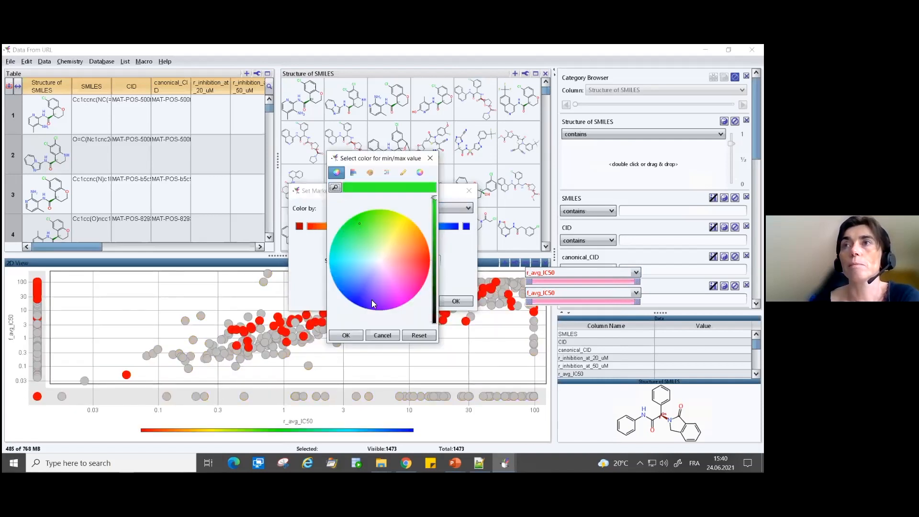
{"action": "left_click", "coordinate": [356, 338]}
{"action": "left_click", "coordinate": [466, 227]}
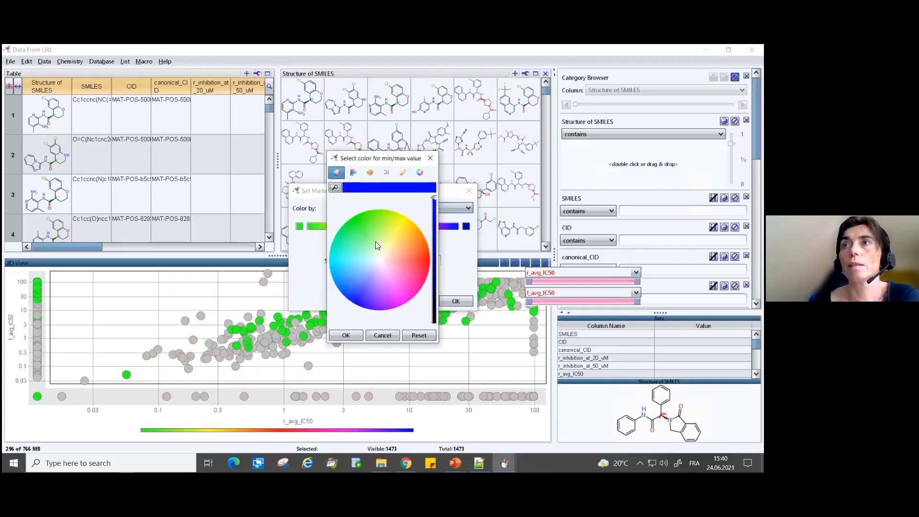
{"action": "left_click", "coordinate": [424, 260]}
{"action": "left_click", "coordinate": [348, 335]}
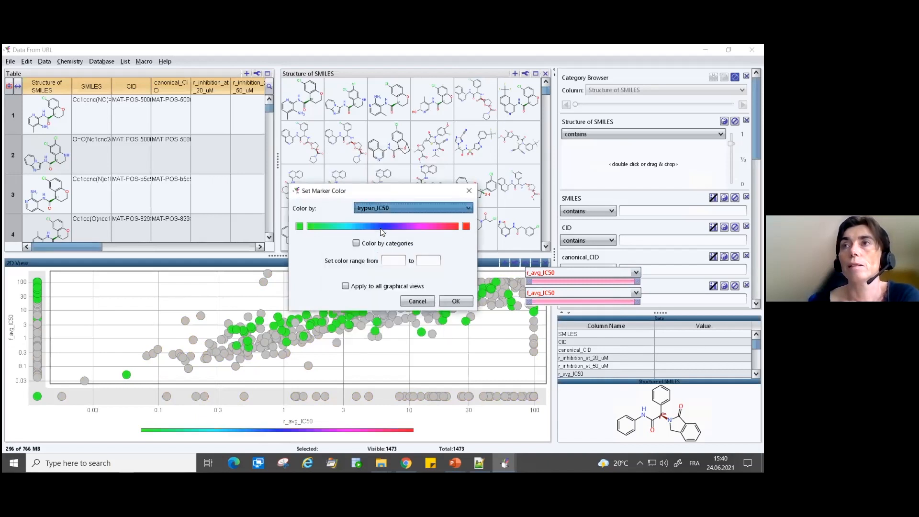
{"action": "left_click", "coordinate": [418, 302]}
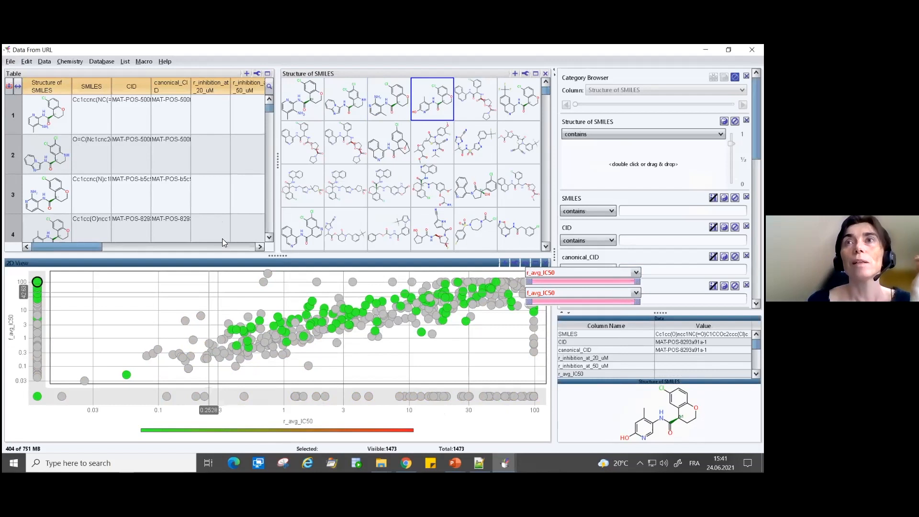
- Filter the compounds by FragFp similarity to a structure taken from the structure view
{"action": "left_click", "coordinate": [10, 62]}
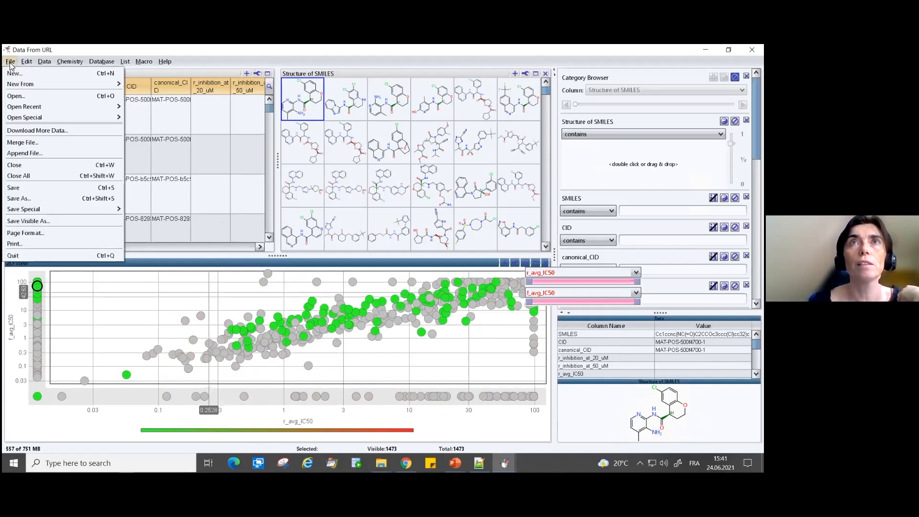
{"action": "left_click_drag", "start_coordinate": [349, 133], "coordinate": [600, 143]}
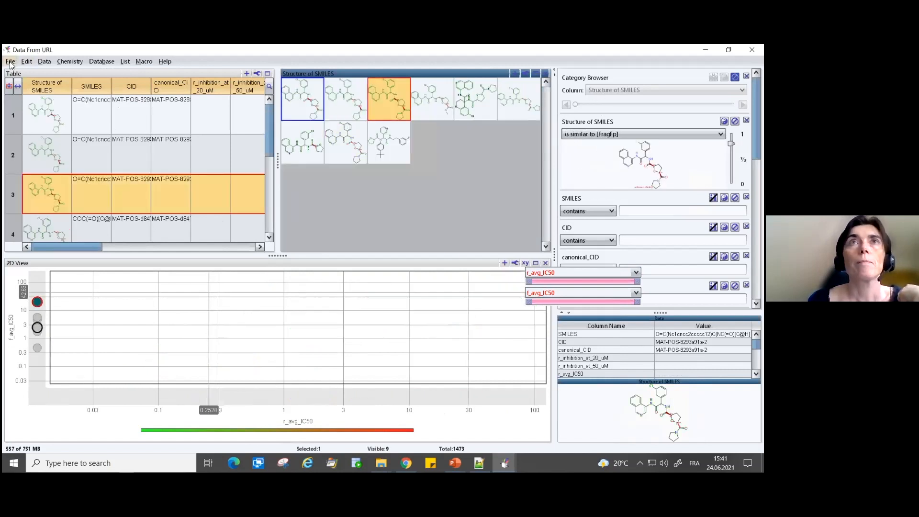
- Save the current views and filters as a DataWarrior template named "template" in the "1-Collaboration through macros" folder
{"action": "left_click", "coordinate": [10, 61]}
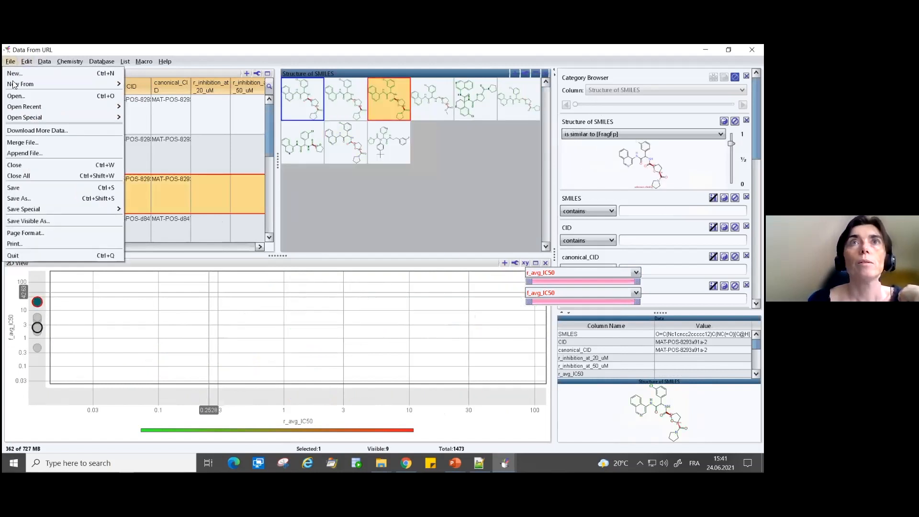
{"action": "mouse_move", "coordinate": [24, 213]}
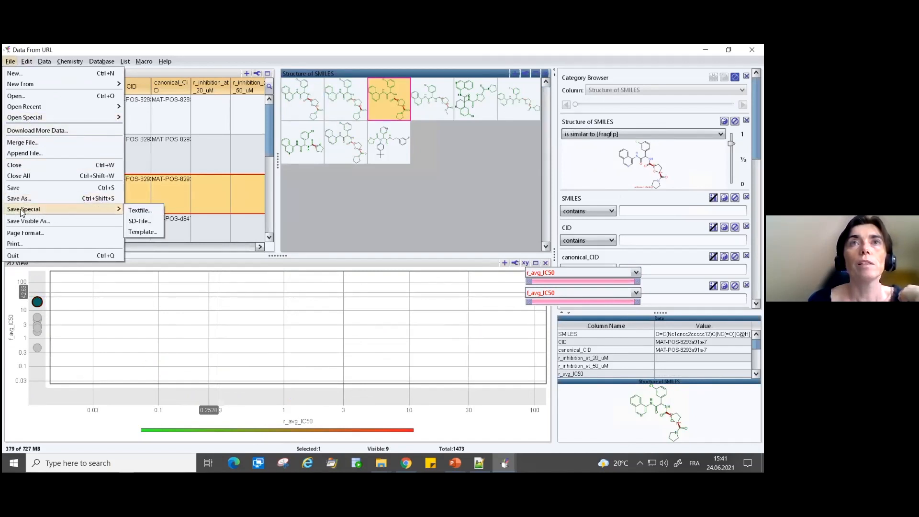
{"action": "left_click", "coordinate": [141, 232]}
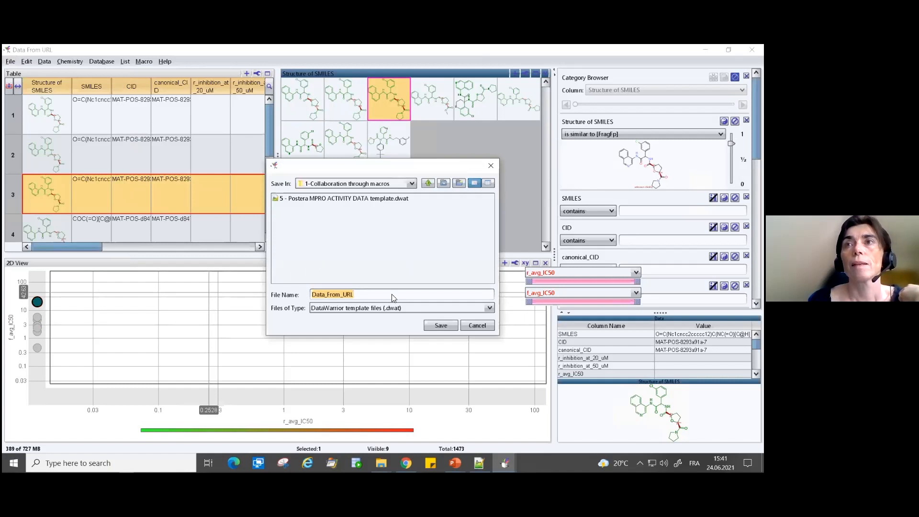
{"action": "type", "text": "template"}
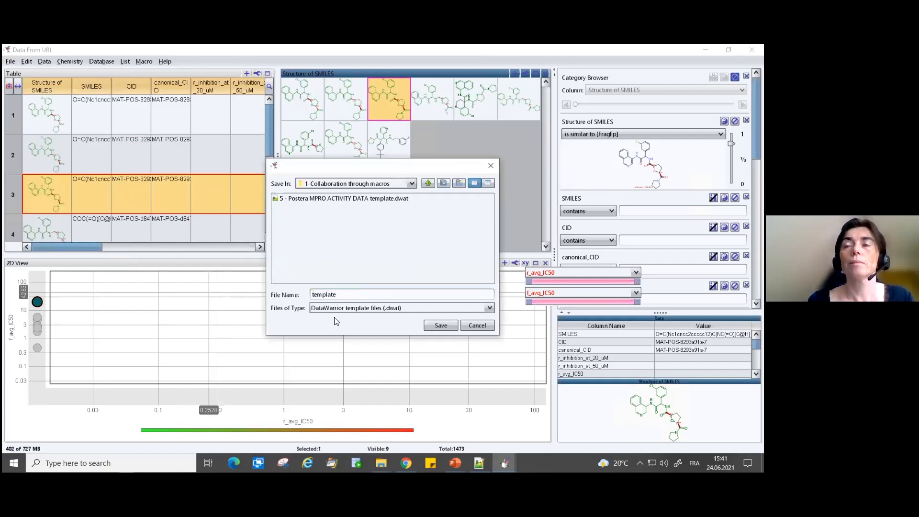
{"action": "left_click", "coordinate": [441, 326]}
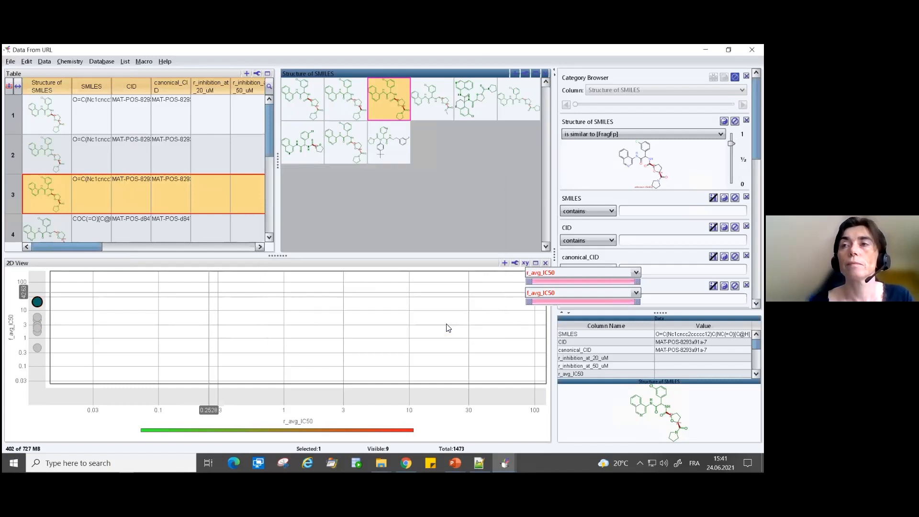
- Switch to File Explorer and open "5 -Postera MPRO ACTIVITY DATA data.dwam" to load the data in a new window
{"action": "left_click", "coordinate": [381, 463]}
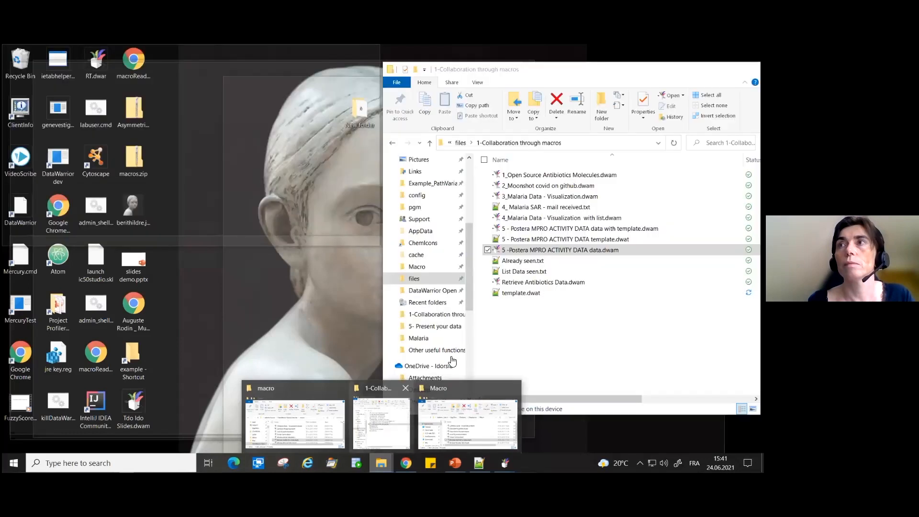
{"action": "left_click", "coordinate": [389, 429]}
{"action": "double_click", "coordinate": [529, 251]}
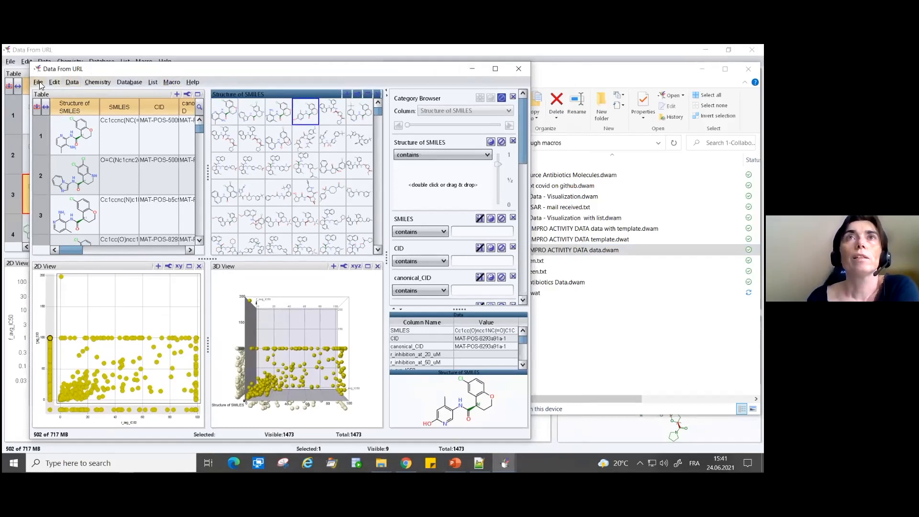
- Apply the template file template.dwat to the newly loaded data
{"action": "left_click", "coordinate": [39, 82]}
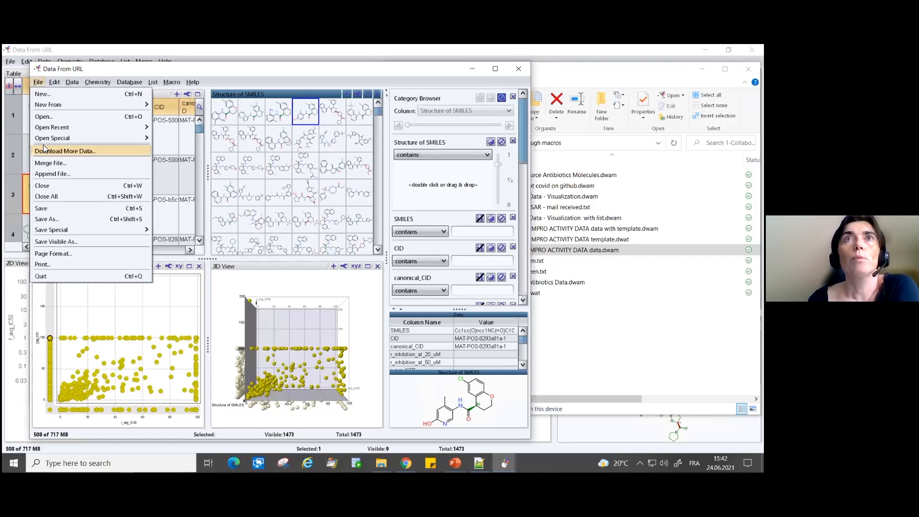
{"action": "mouse_move", "coordinate": [46, 140]}
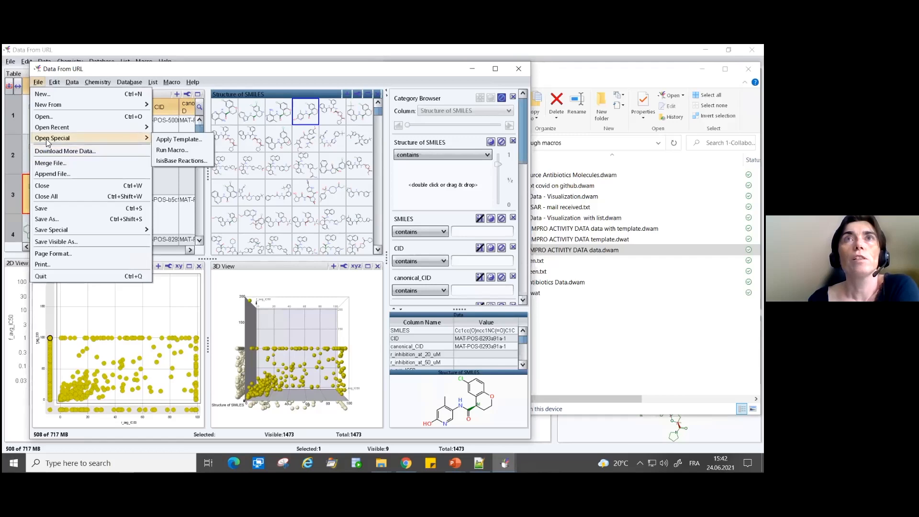
{"action": "left_click", "coordinate": [190, 140]}
{"action": "left_click", "coordinate": [196, 210]}
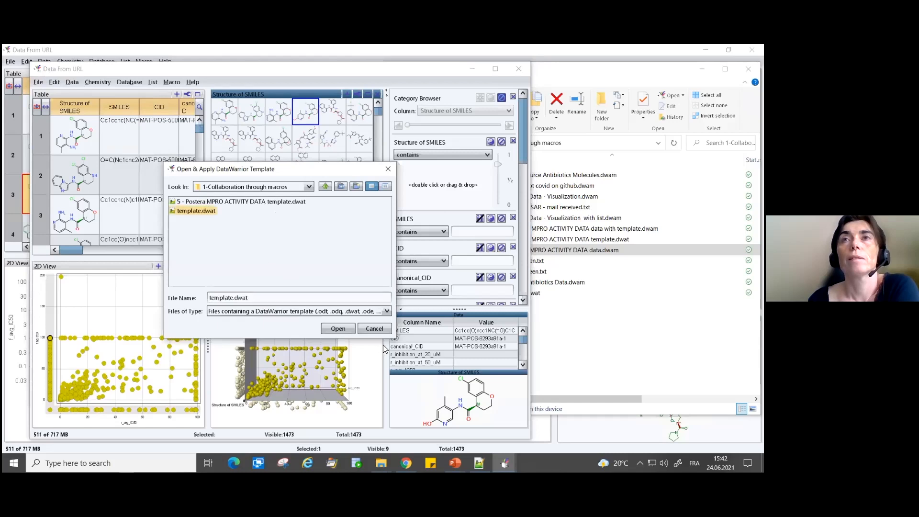
{"action": "left_click", "coordinate": [345, 331]}
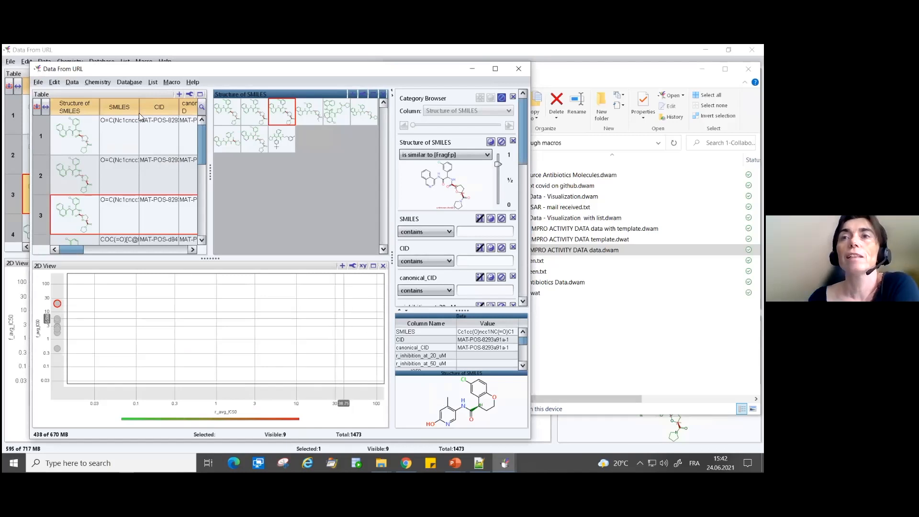
- Apply the template "5 - Postera MPRO ACTIVITY DATA template.dwat" to the newly loaded data
{"action": "mouse_move", "coordinate": [242, 69]}
{"action": "left_mouse_down"}
{"action": "mouse_move", "coordinate": [341, 93]}
{"action": "mouse_move", "coordinate": [256, 61]}
{"action": "left_mouse_up"}
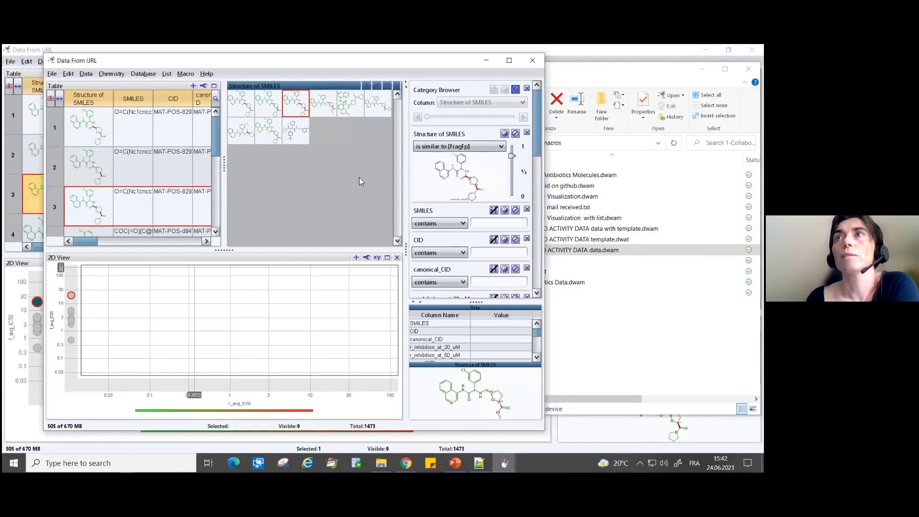
{"action": "left_click", "coordinate": [52, 73]}
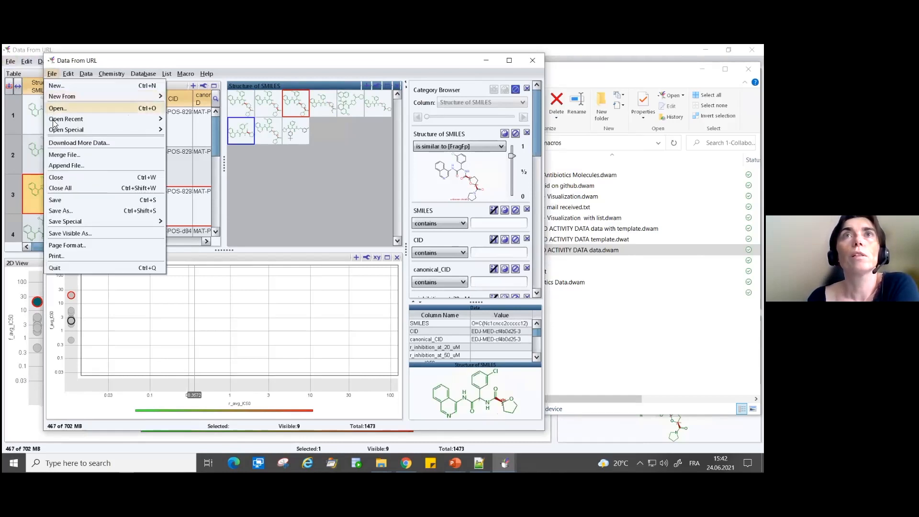
{"action": "mouse_move", "coordinate": [56, 123]}
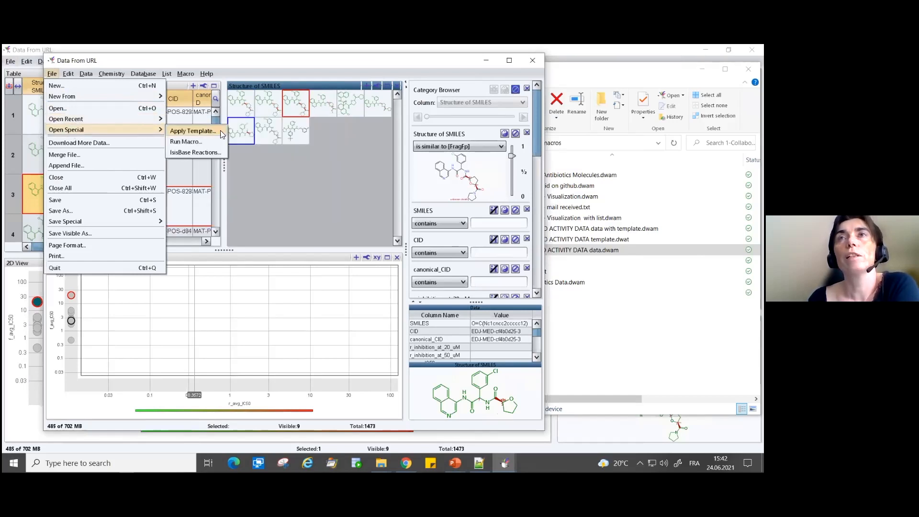
{"action": "left_click", "coordinate": [264, 194]}
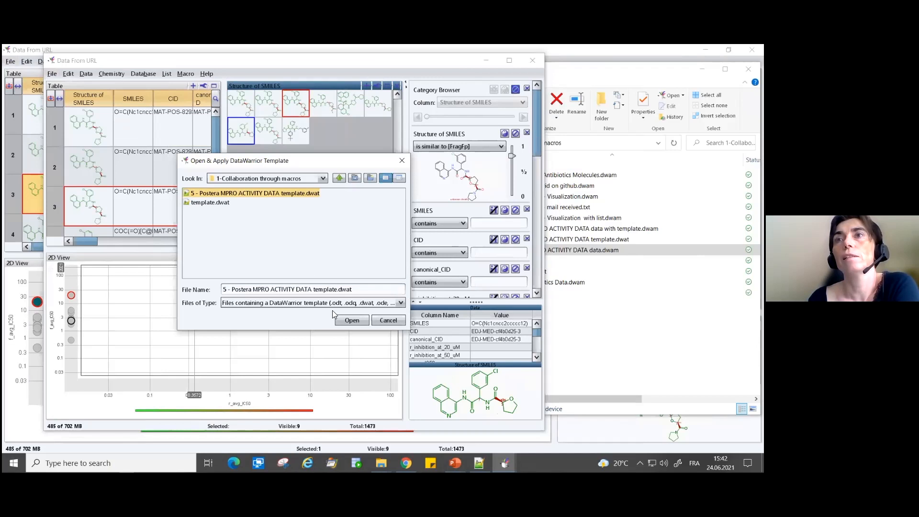
{"action": "left_click", "coordinate": [343, 322]}
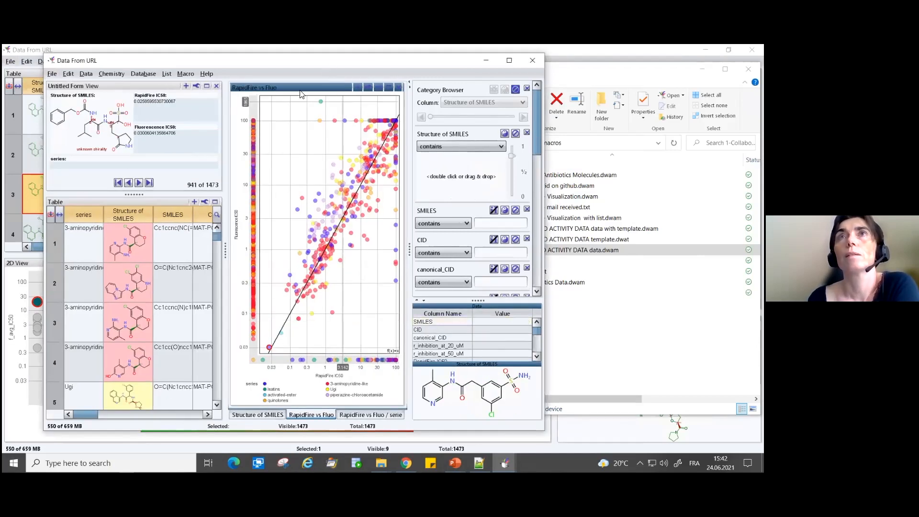
- Maximize the new Data From URL window and examine the RapidFire vs Fluo plot
{"action": "left_click_drag", "start_coordinate": [330, 59], "coordinate": [301, 91]}
{"action": "left_click", "coordinate": [479, 92]}
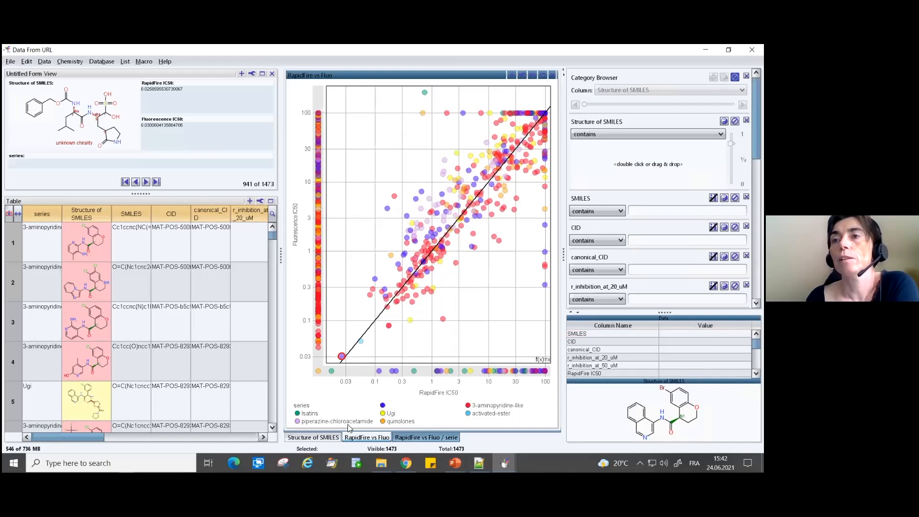
{"action": "mouse_move", "coordinate": [466, 215]}
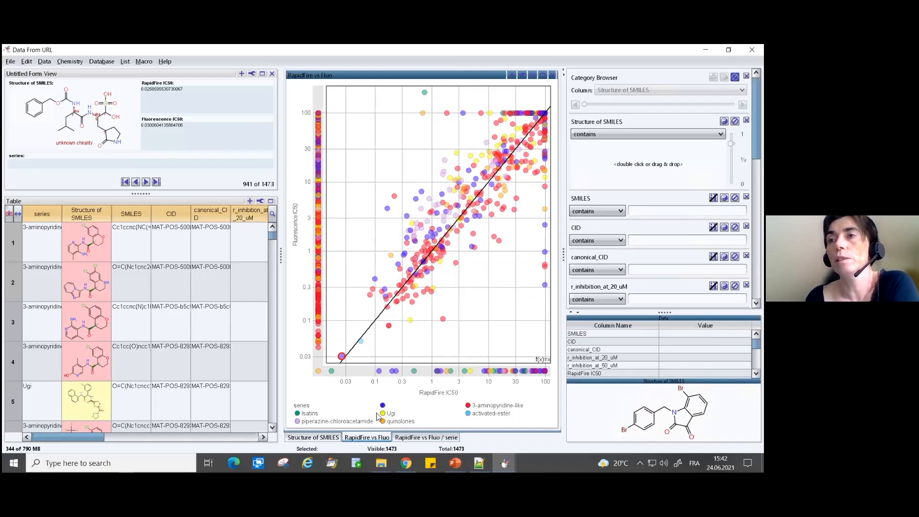
- Show the RapidFire vs Fluo / serie view and examine the plots split by compound series
{"action": "left_click", "coordinate": [401, 438]}
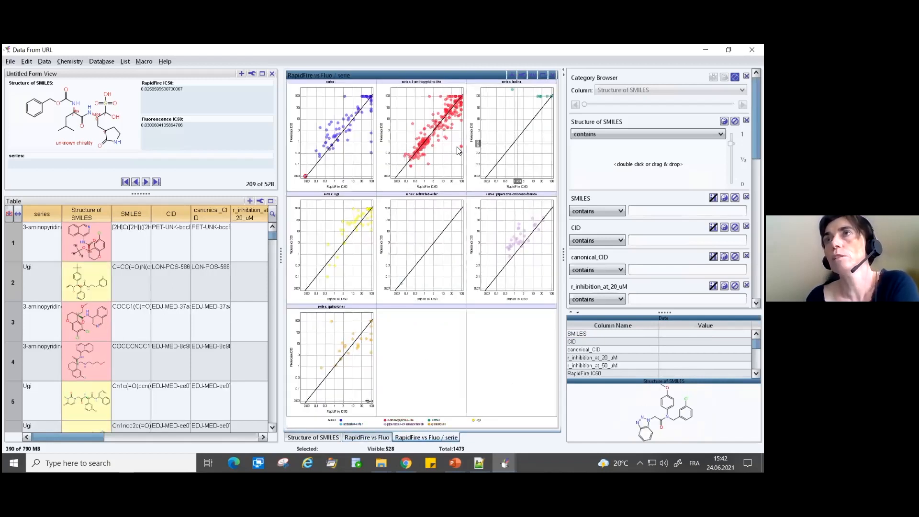
{"action": "mouse_move", "coordinate": [446, 137]}
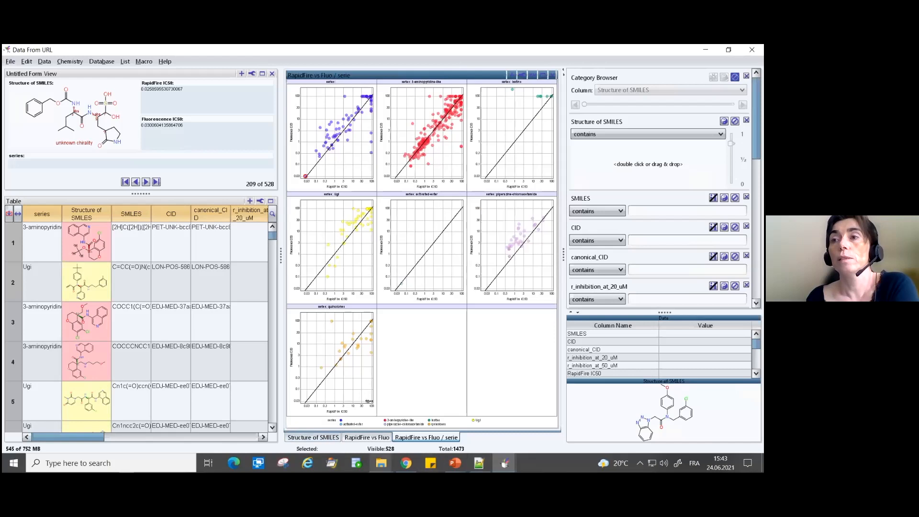
{"action": "left_click", "coordinate": [381, 463]}
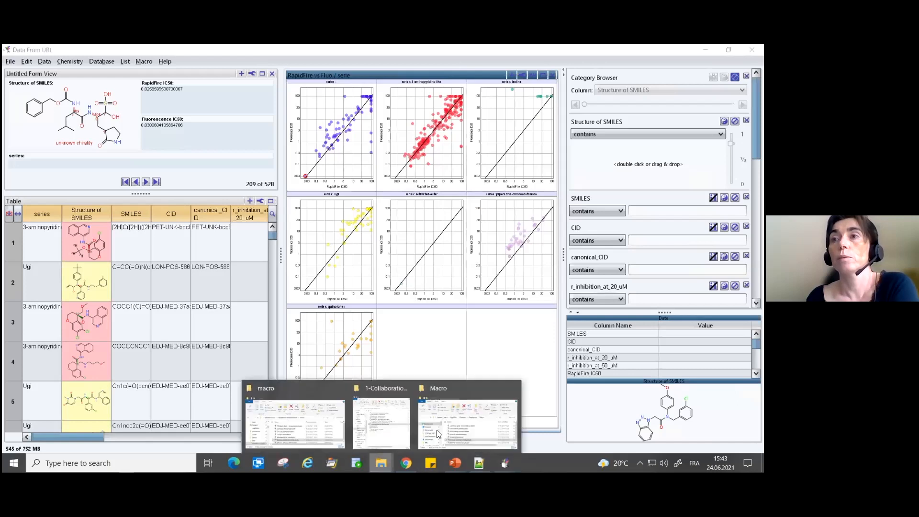
{"action": "left_click", "coordinate": [352, 437]}
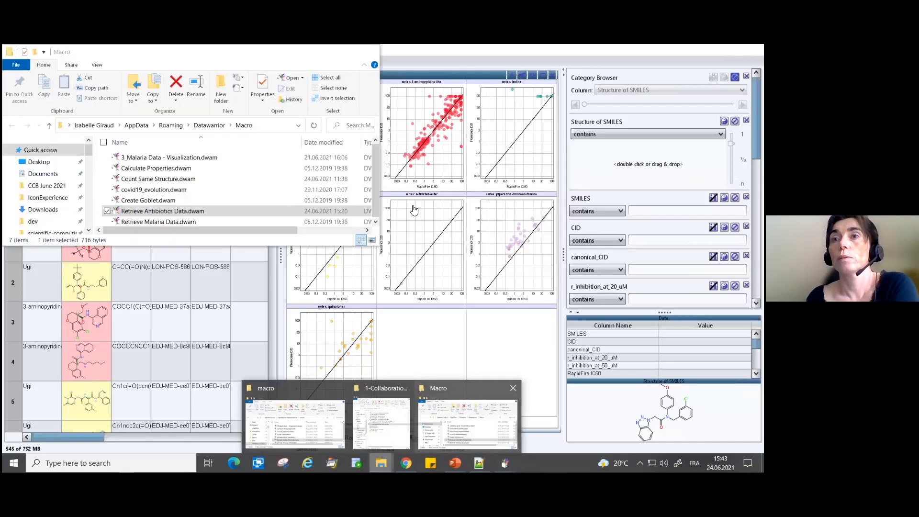
{"action": "left_click", "coordinate": [521, 238]}
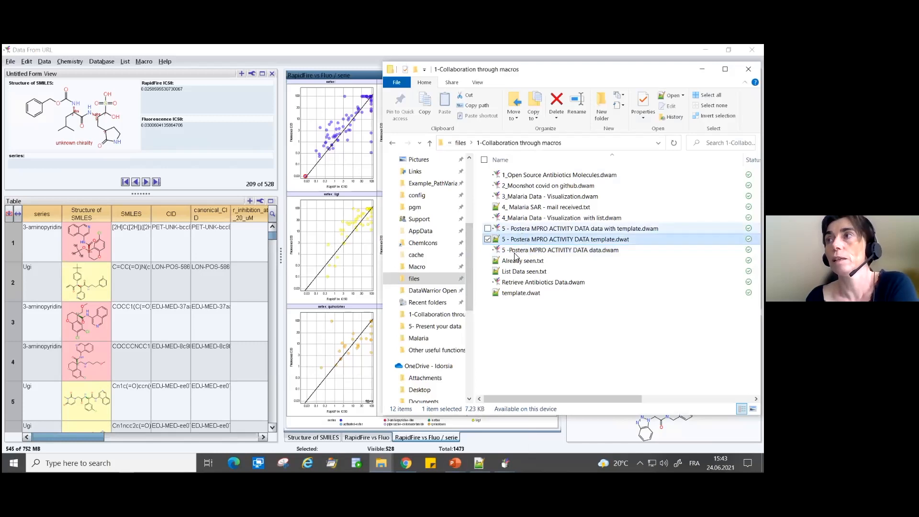
{"action": "left_click", "coordinate": [514, 253]}
{"action": "double_click", "coordinate": [514, 256]}
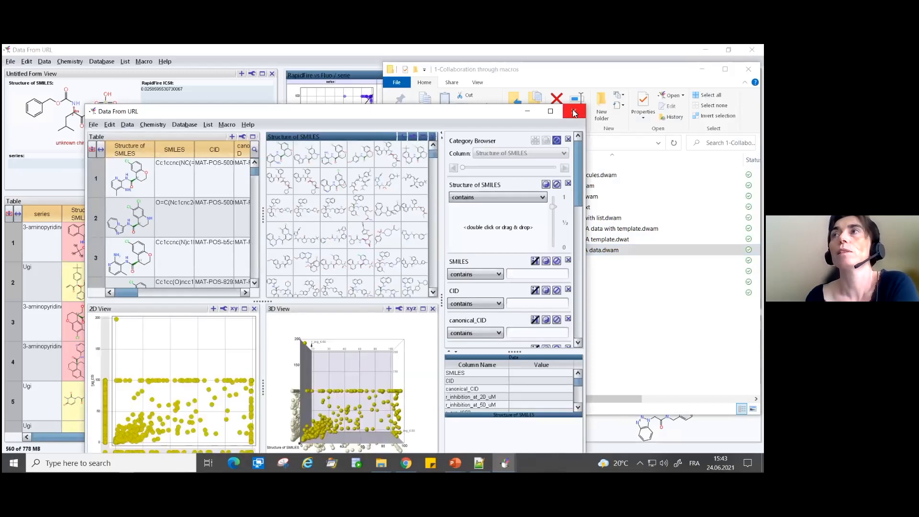
{"action": "left_click", "coordinate": [575, 113]}
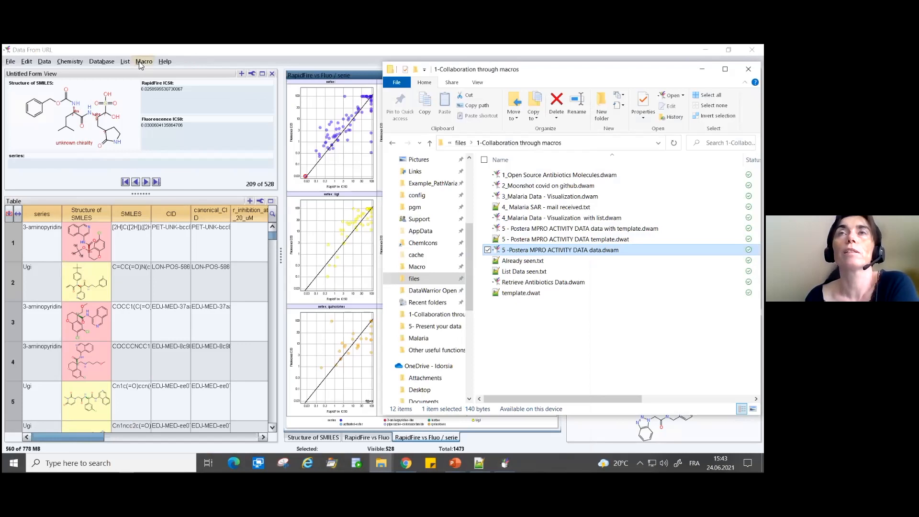
- Start recording a new macro named "postera activity with template"
{"action": "left_click", "coordinate": [144, 62]}
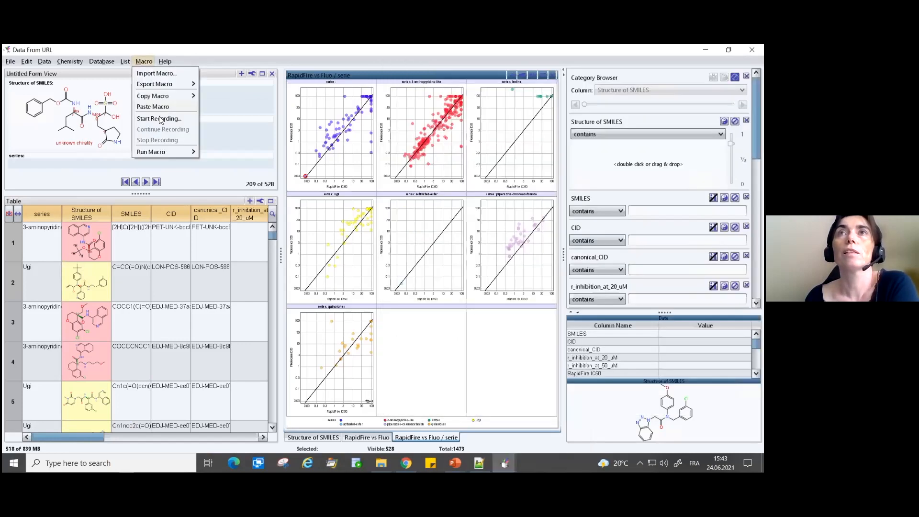
{"action": "left_click", "coordinate": [159, 118]}
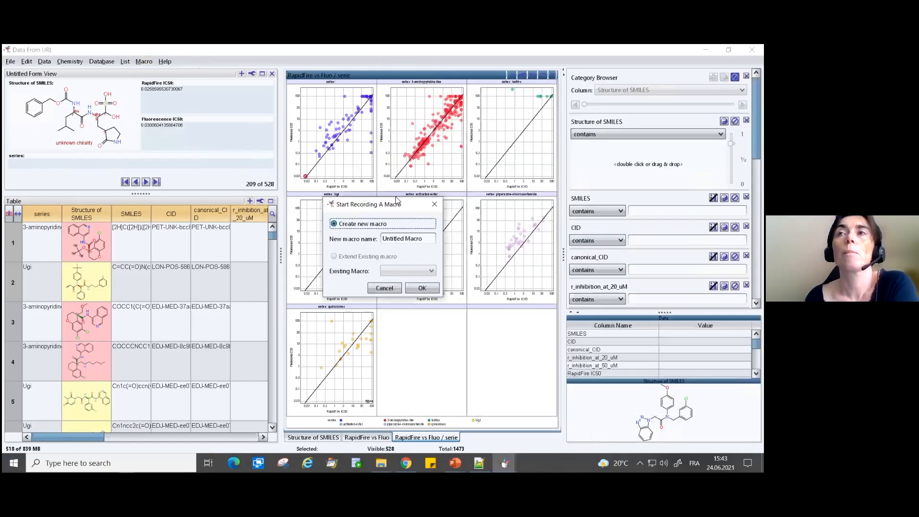
{"action": "key", "text": "Tab"}
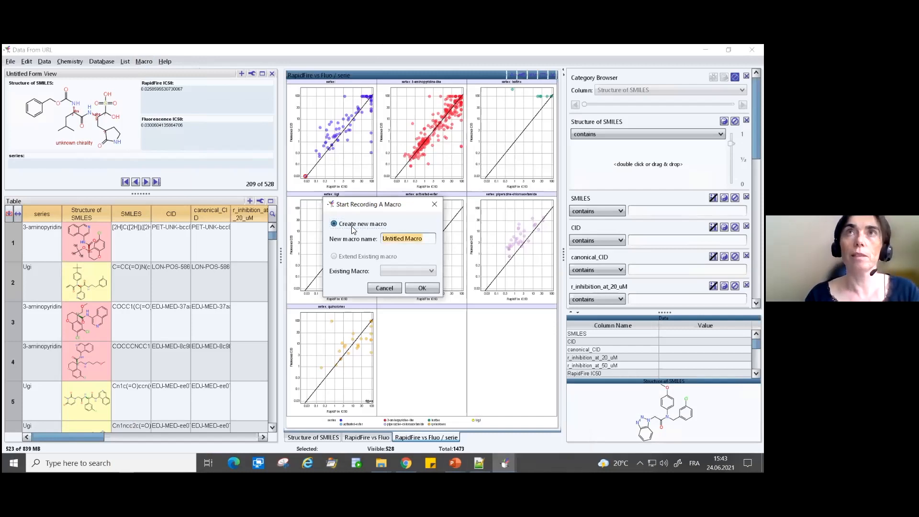
{"action": "type", "text": "postera ac"}
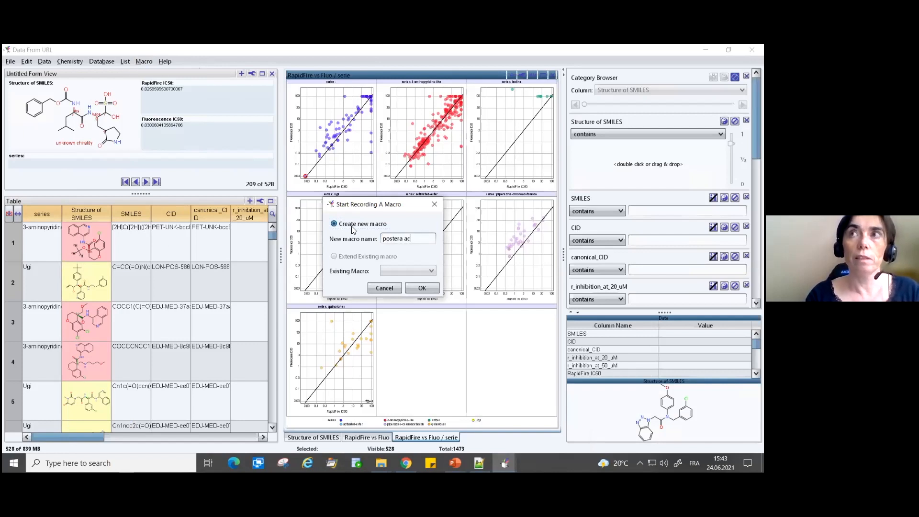
{"action": "type", "text": "tivity"}
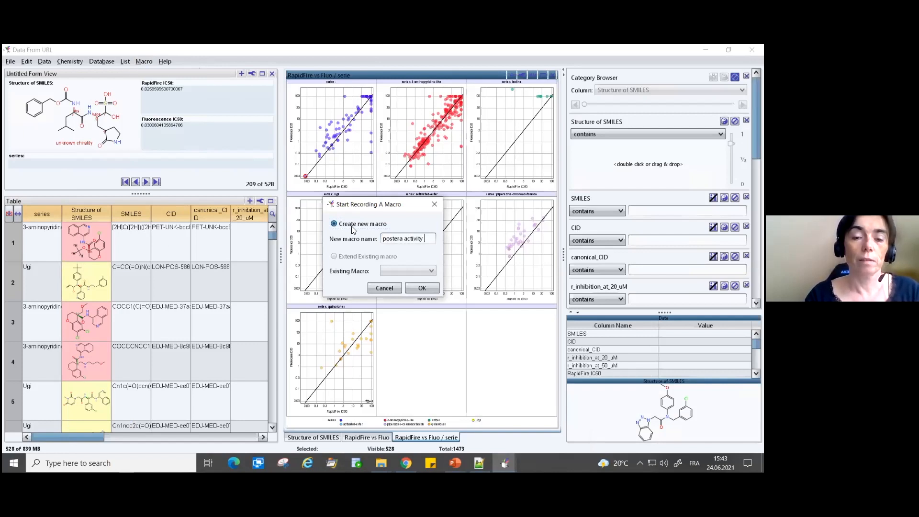
{"action": "type", "text": " with template"}
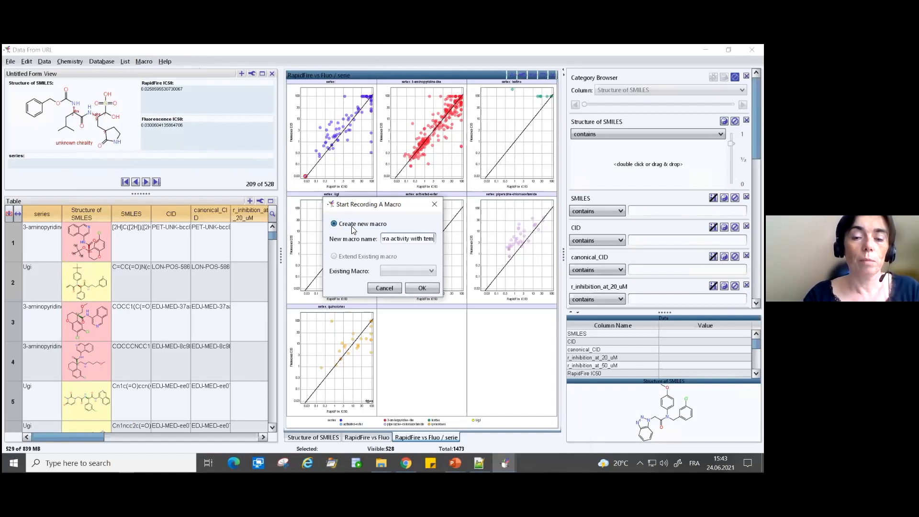
{"action": "left_click", "coordinate": [423, 287]}
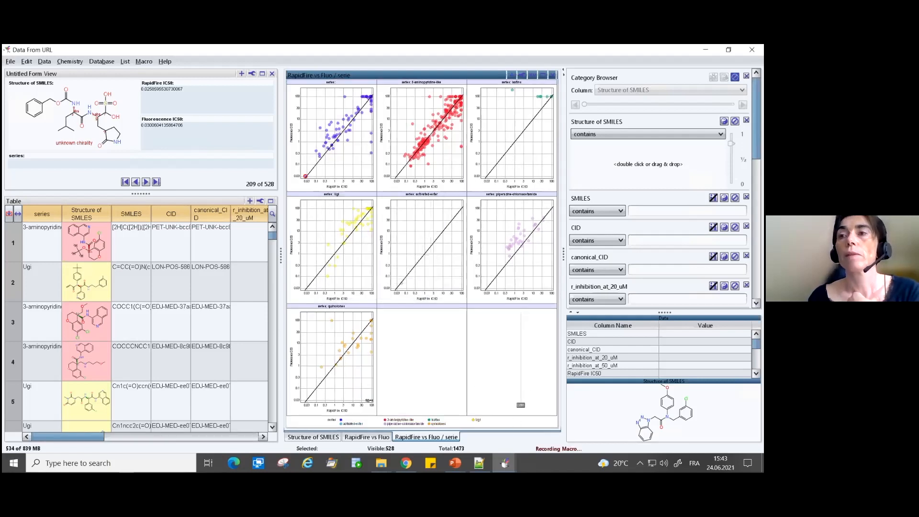
- Switch to the "1-Collaboration through macros" folder in File Explorer and open "5 -Postera MPRO ACTIVITY DATA data.dwam" while the macro records
{"action": "mouse_move", "coordinate": [381, 463]}
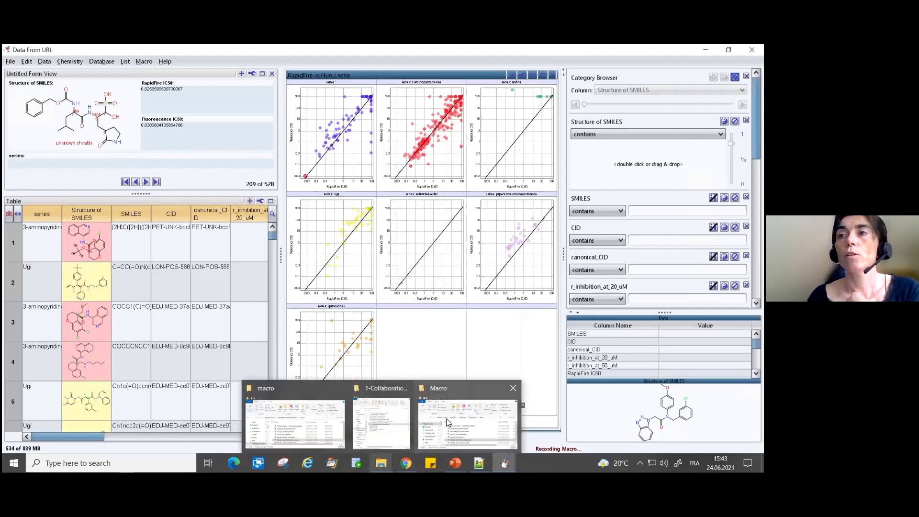
{"action": "left_click", "coordinate": [468, 422]}
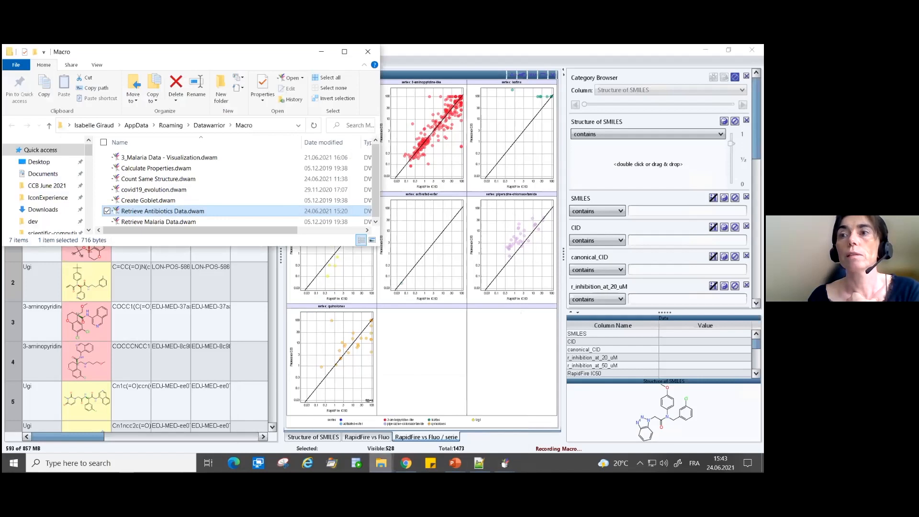
{"action": "mouse_move", "coordinate": [381, 463]}
{"action": "left_click", "coordinate": [376, 422]}
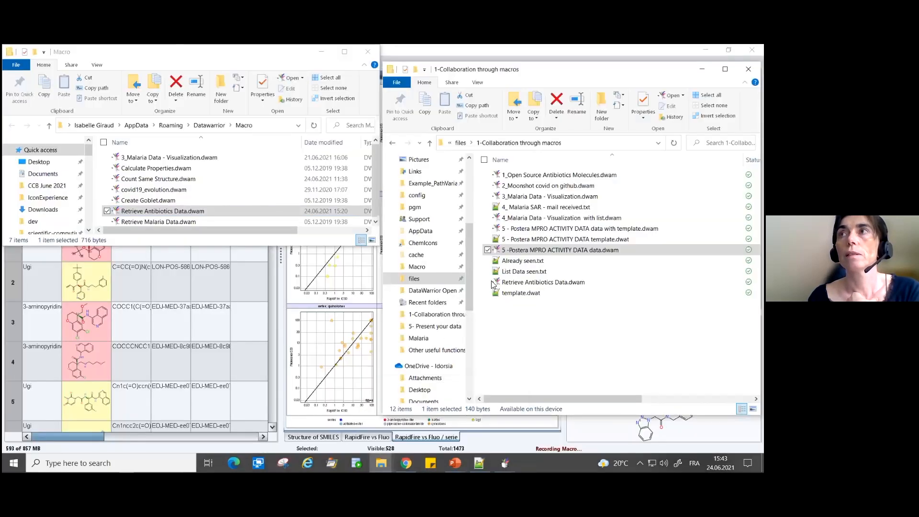
{"action": "double_click", "coordinate": [534, 250]}
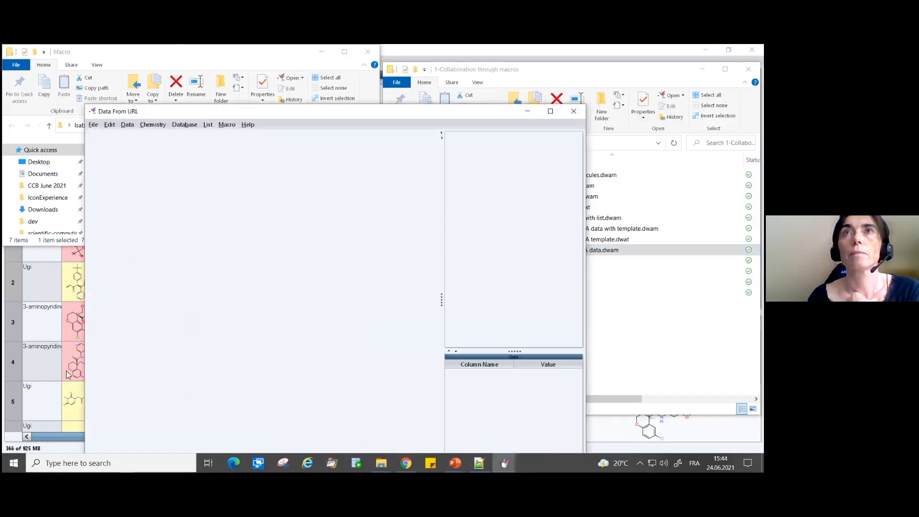
- Apply the template "5 - Postera MPRO ACTIVITY DATA template.dwat" to the newly loaded data and stop recording the macro
{"action": "left_click", "coordinate": [94, 125]}
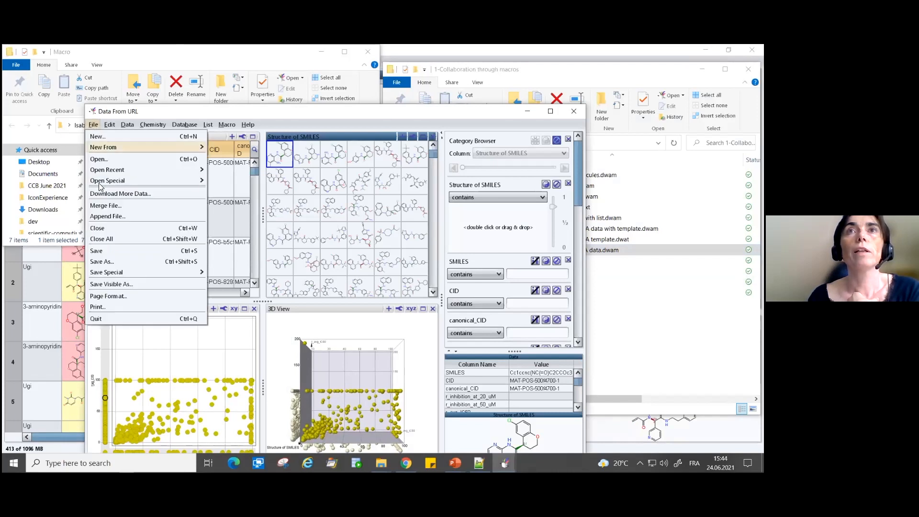
{"action": "left_click", "coordinate": [238, 180]}
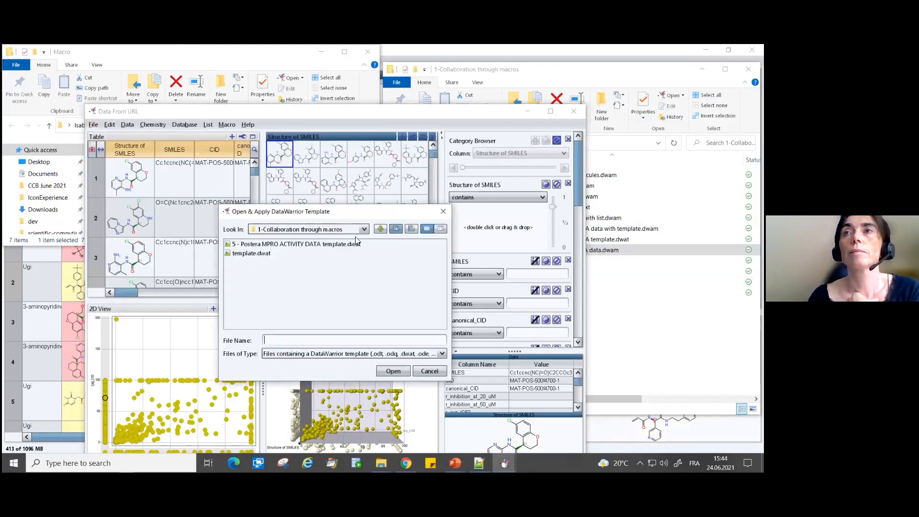
{"action": "left_click", "coordinate": [277, 246]}
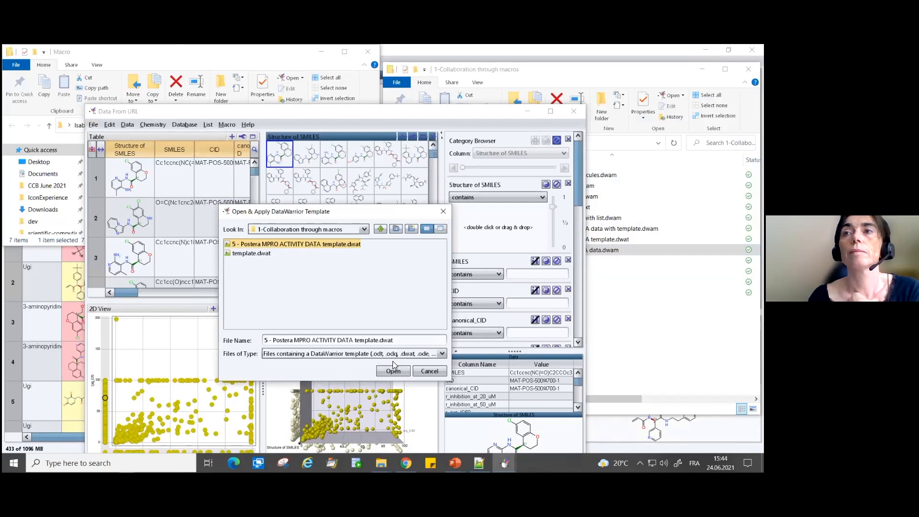
{"action": "left_click", "coordinate": [393, 372]}
{"action": "left_click", "coordinate": [227, 125]}
{"action": "left_click", "coordinate": [240, 202]}
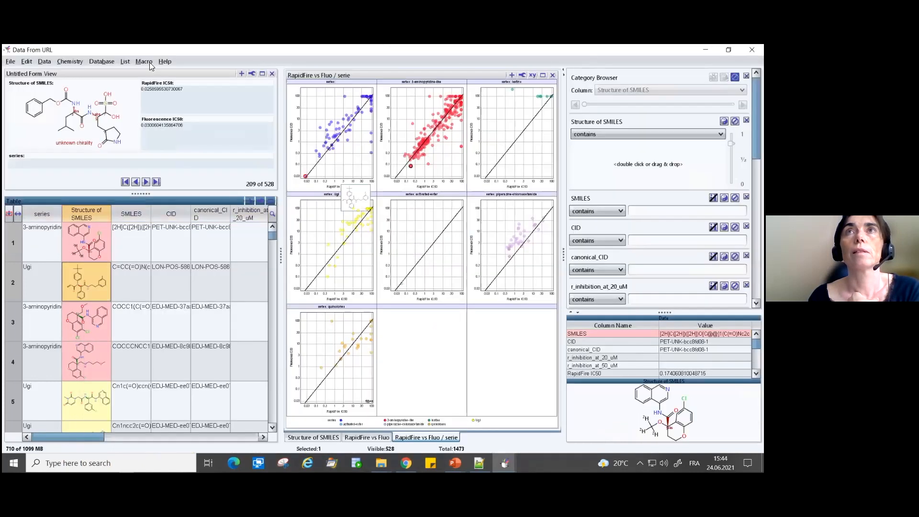
- Return to the maximized data window and add a Macro Editor view for the recorded macro
{"action": "left_click", "coordinate": [149, 62]}
{"action": "mouse_move", "coordinate": [152, 152]}
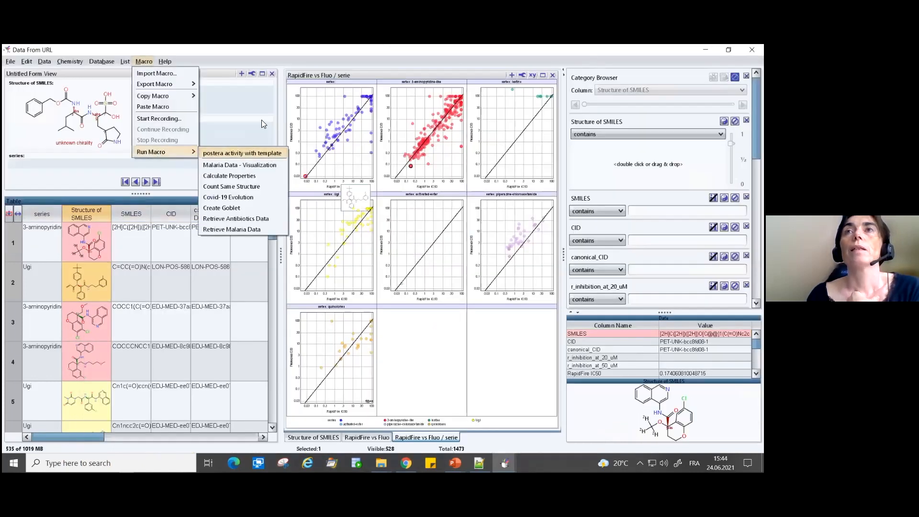
{"action": "left_click", "coordinate": [365, 77]}
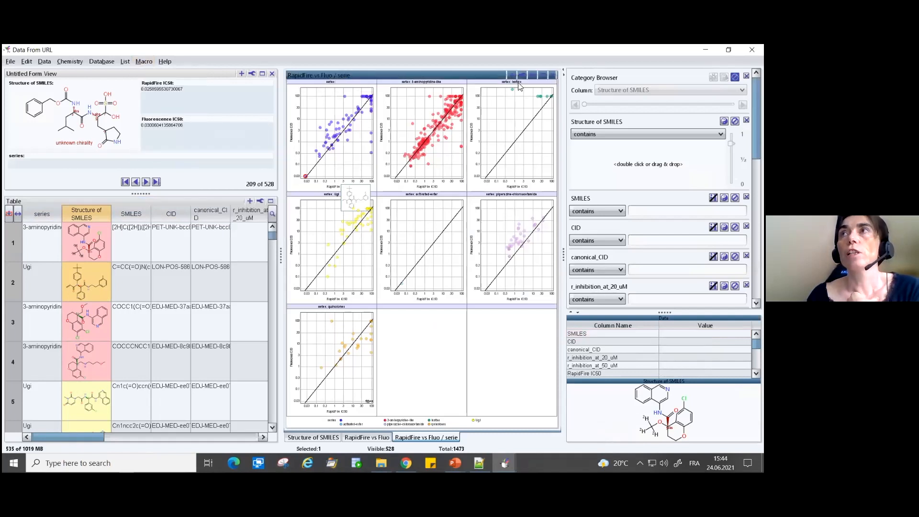
{"action": "left_click", "coordinate": [512, 75]}
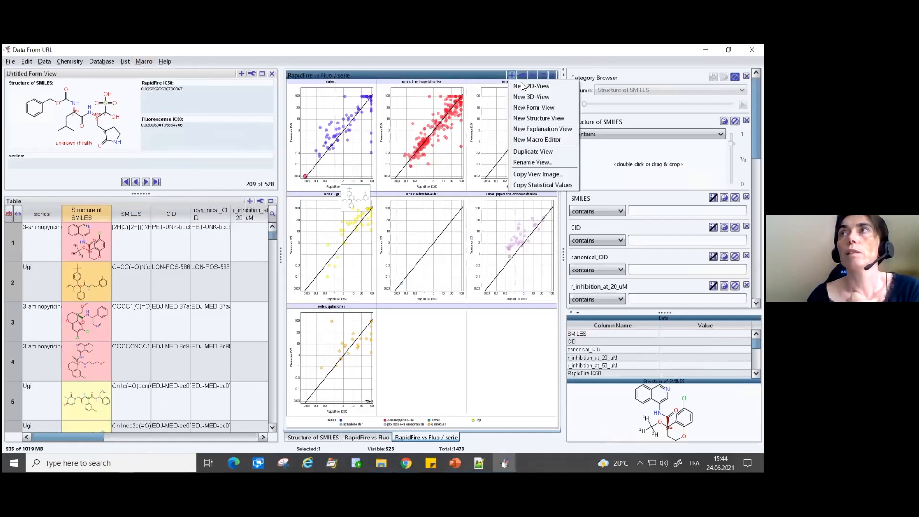
{"action": "left_click", "coordinate": [534, 138]}
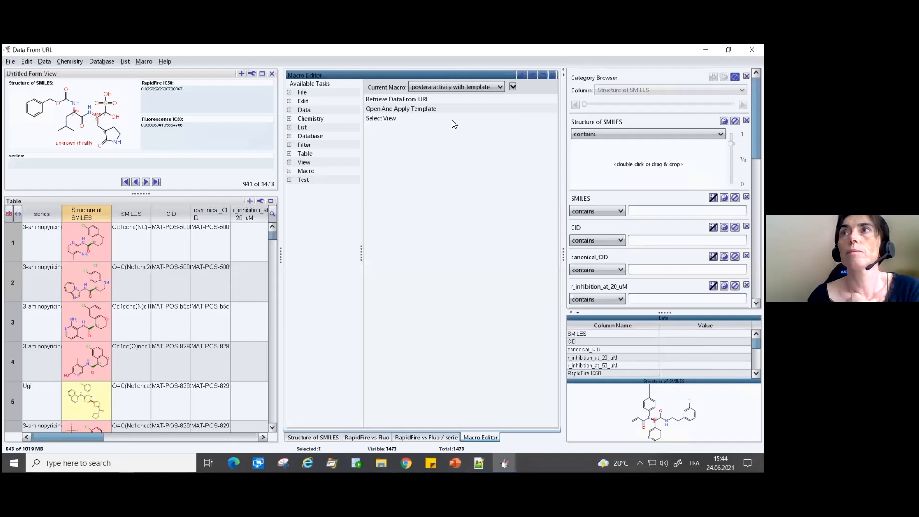
- Review the data URL and template file settings of the macro's Retrieve Data From URL and Open And Apply Template tasks
{"action": "left_click", "coordinate": [401, 100]}
{"action": "double_click", "coordinate": [401, 101]}
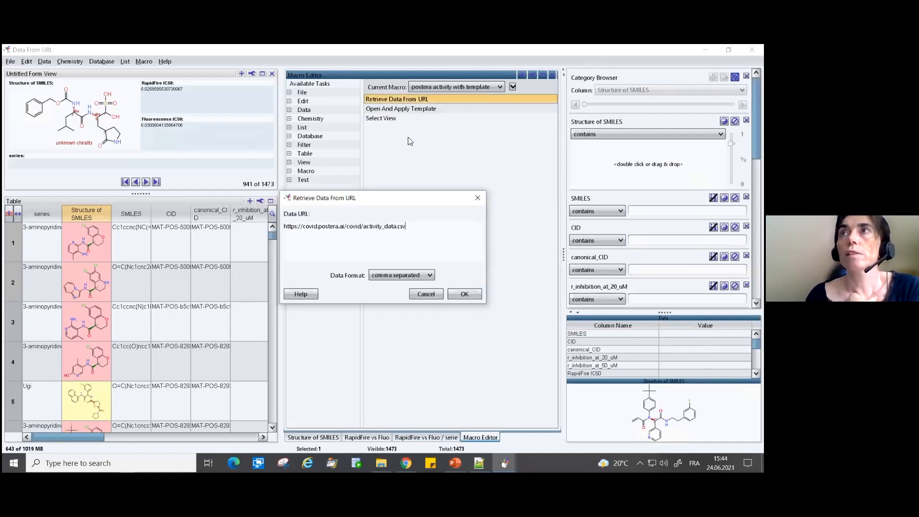
{"action": "left_click", "coordinate": [426, 294]}
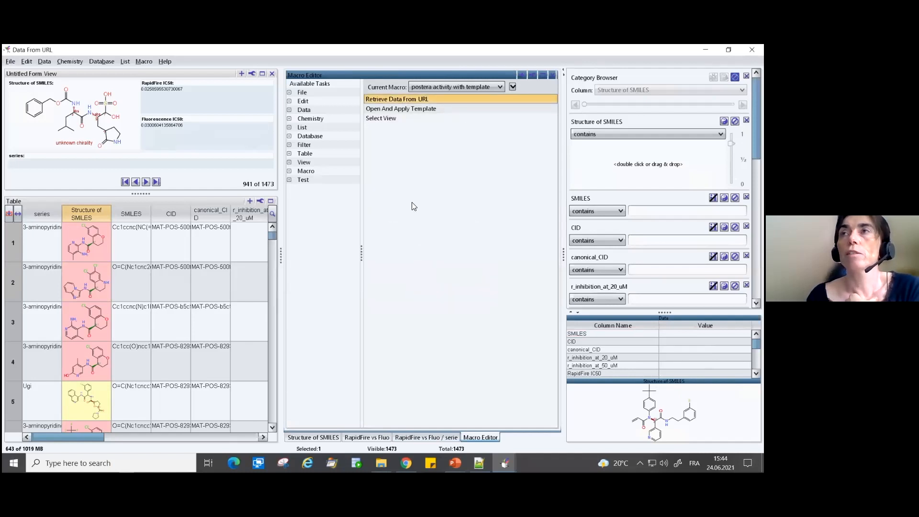
{"action": "double_click", "coordinate": [397, 109]}
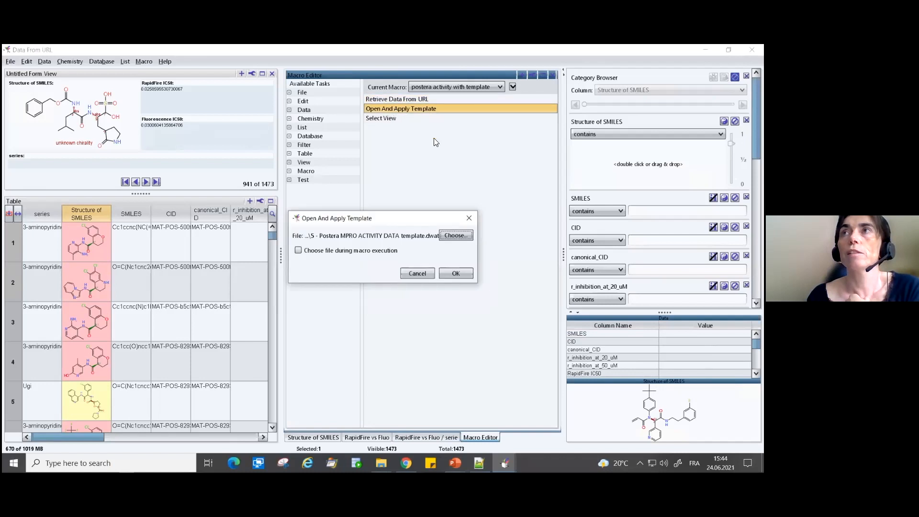
{"action": "left_click", "coordinate": [453, 235]}
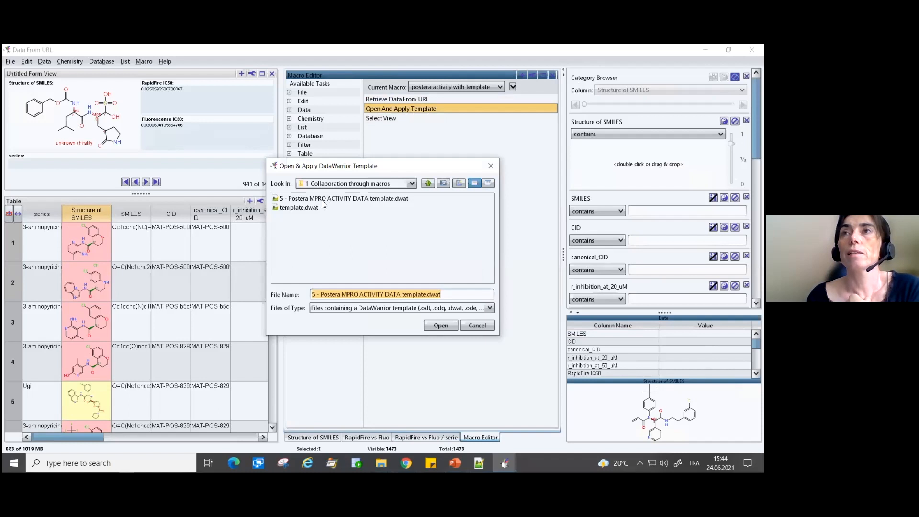
{"action": "left_click", "coordinate": [435, 328]}
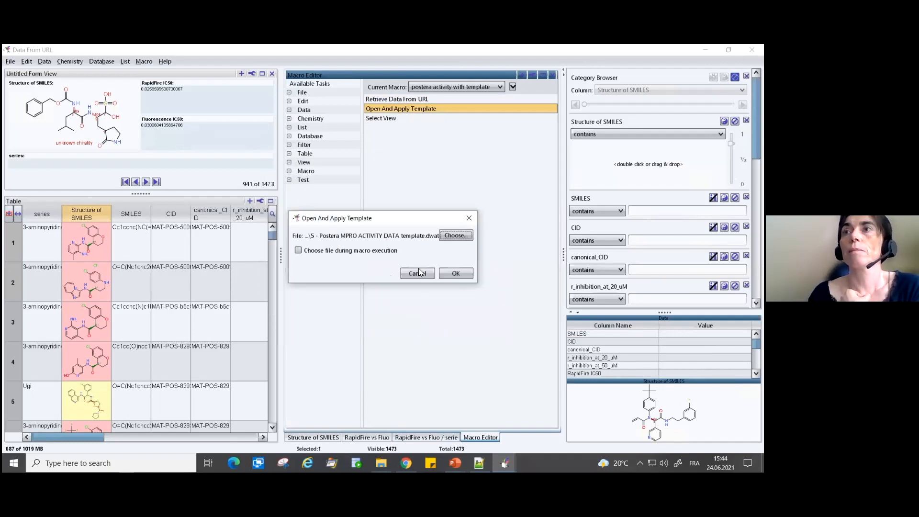
{"action": "key", "text": "Return"}
- Delete the Select View task from the "postera activity with template" macro
{"action": "left_click", "coordinate": [384, 118]}
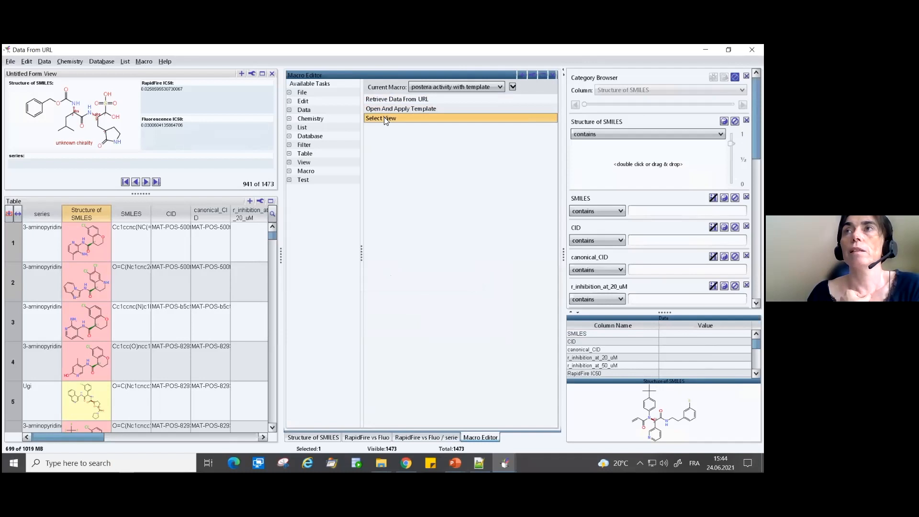
{"action": "right_click", "coordinate": [384, 119]}
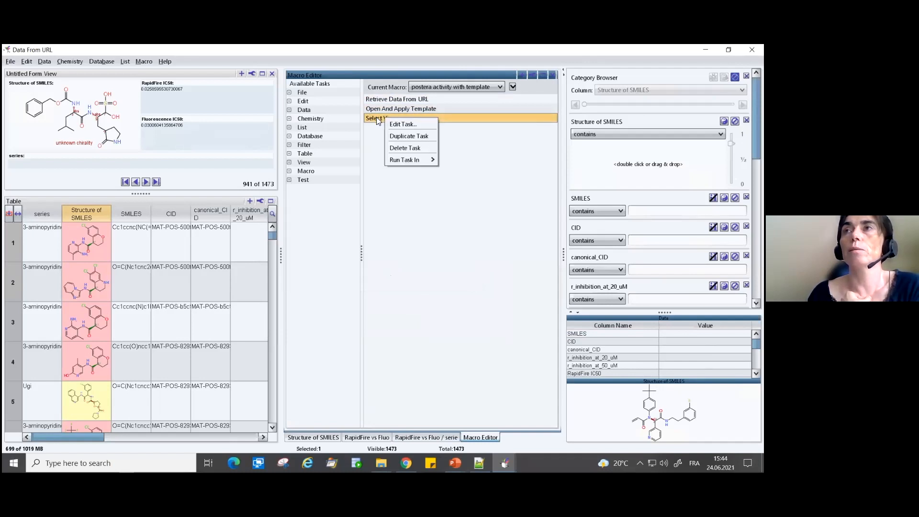
{"action": "left_click", "coordinate": [402, 148]}
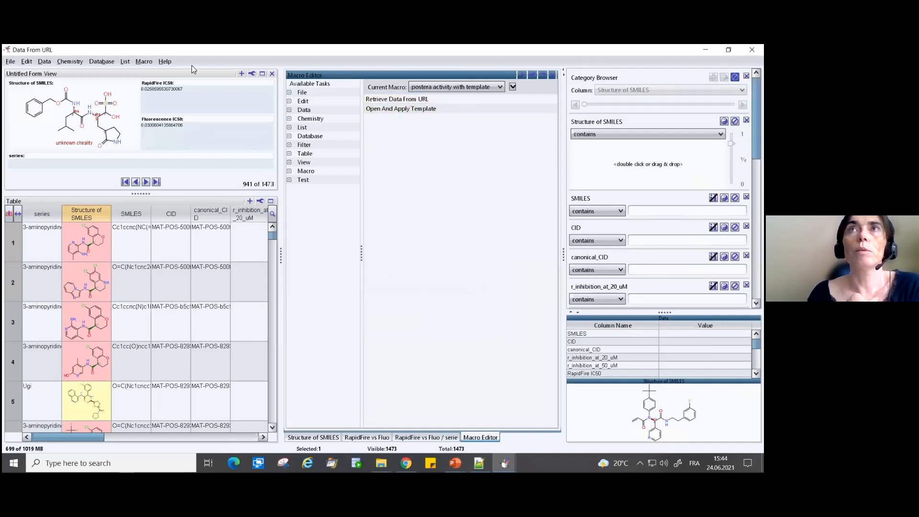
- Export the edited macro to the "1-Collaboration through macros" folder as the DataWarrior macro file "postera activity with template"
{"action": "left_click", "coordinate": [141, 61]}
{"action": "mouse_move", "coordinate": [143, 86]}
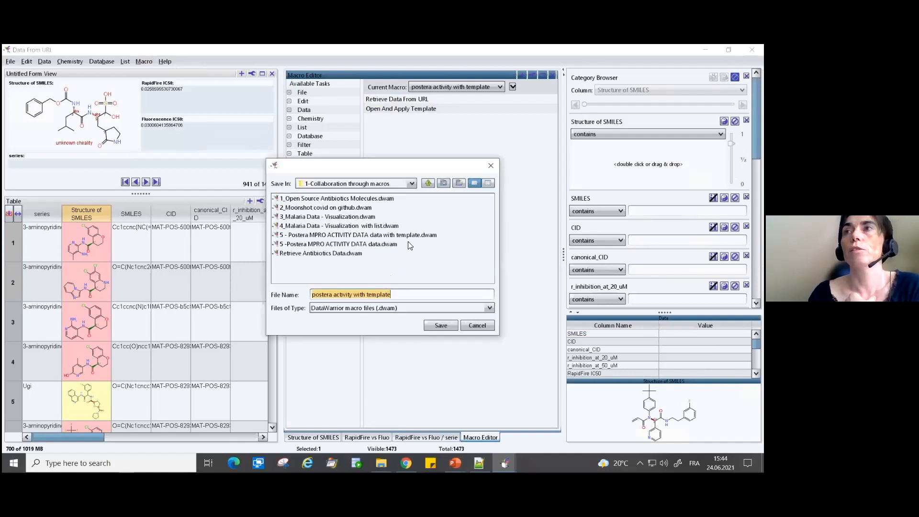
{"action": "left_click", "coordinate": [440, 325]}
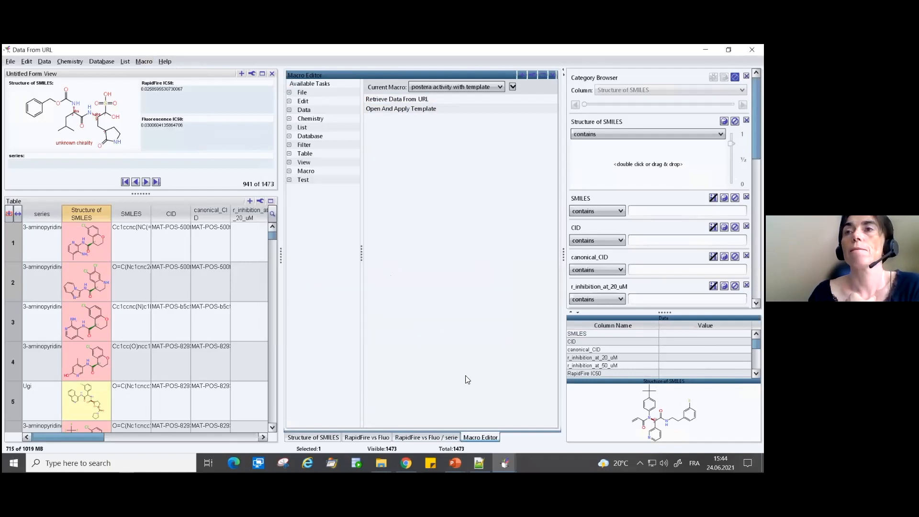
- Switch to File Explorer and run "postera activity with template.dwam" from the "1-Collaboration through macros" folder
{"action": "mouse_move", "coordinate": [381, 463]}
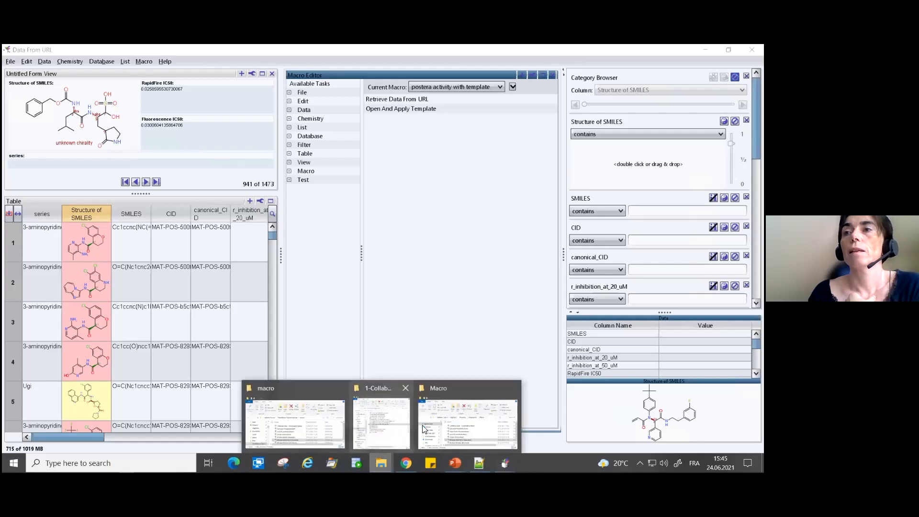
{"action": "left_click", "coordinate": [438, 429]}
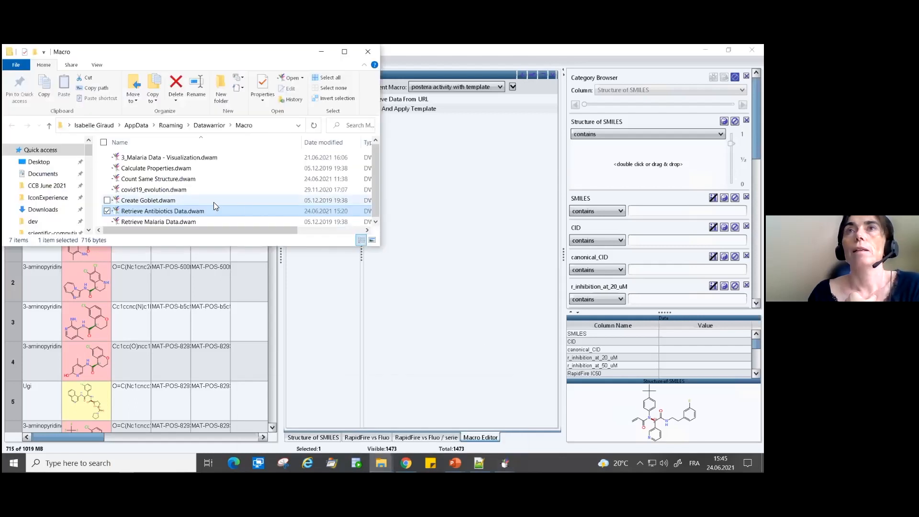
{"action": "left_click", "coordinate": [382, 463]}
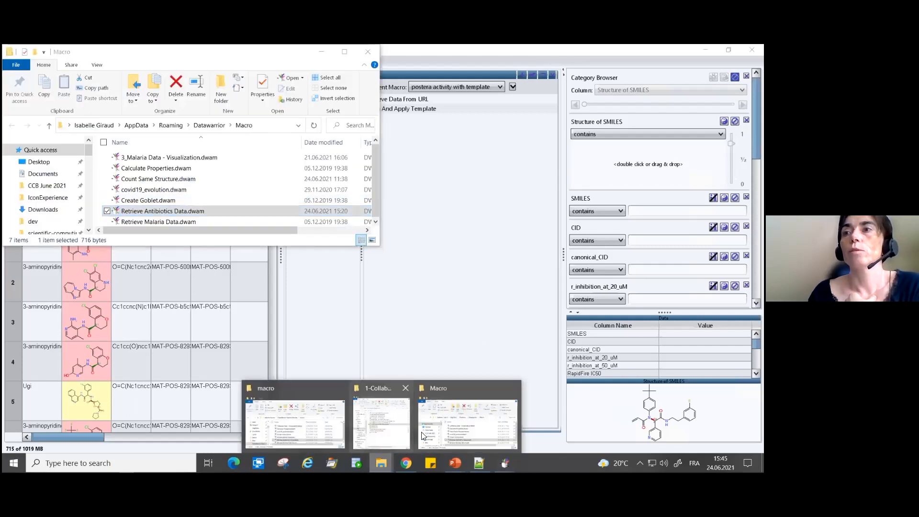
{"action": "left_click", "coordinate": [384, 434]}
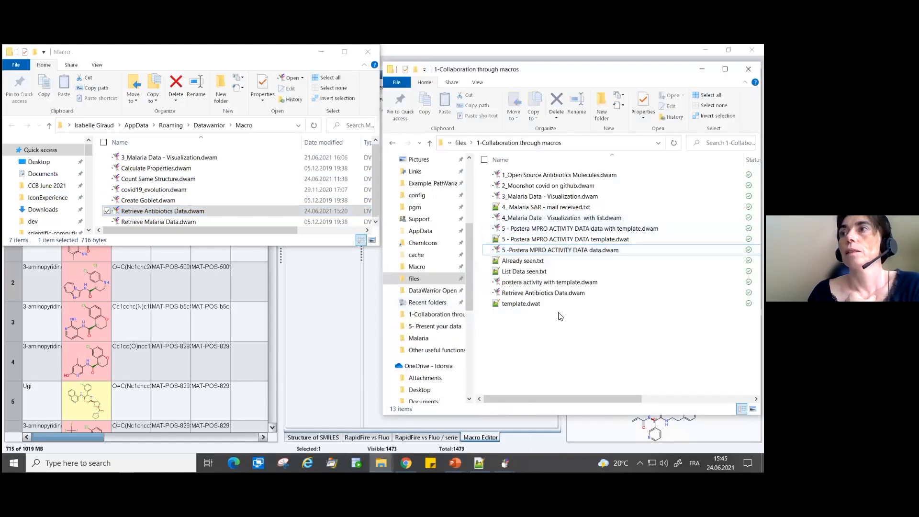
{"action": "left_click", "coordinate": [543, 285]}
{"action": "double_click", "coordinate": [544, 285]}
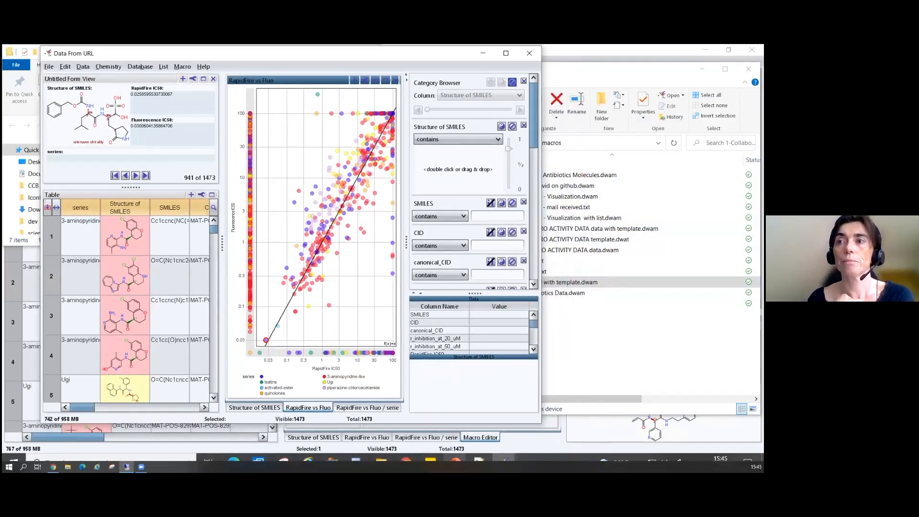
- Switch to the PowerPoint slide show and advance from the templates slide to the Topics slide highlighting Combinatorial libraries
{"action": "mouse_move", "coordinate": [455, 457]}
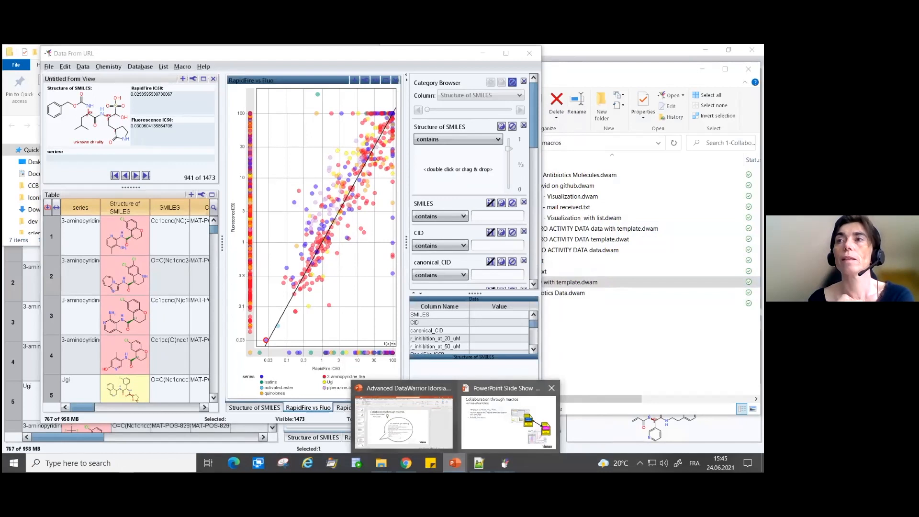
{"action": "left_click", "coordinate": [488, 415]}
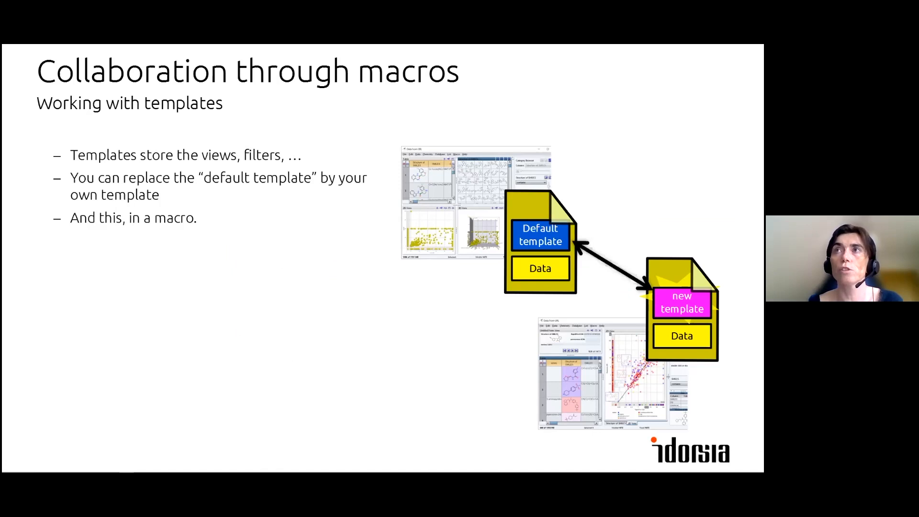
{"action": "left_click", "coordinate": [261, 268]}
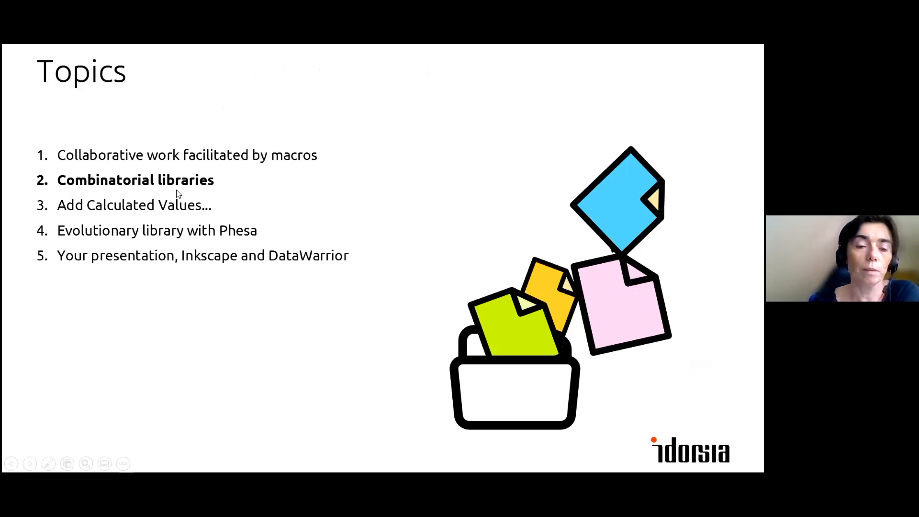
- Switch to File Explorer to view the parent "files" folder with the workshop topic folders, and return to the Topics slide
{"action": "key", "text": "alt+Tab"}
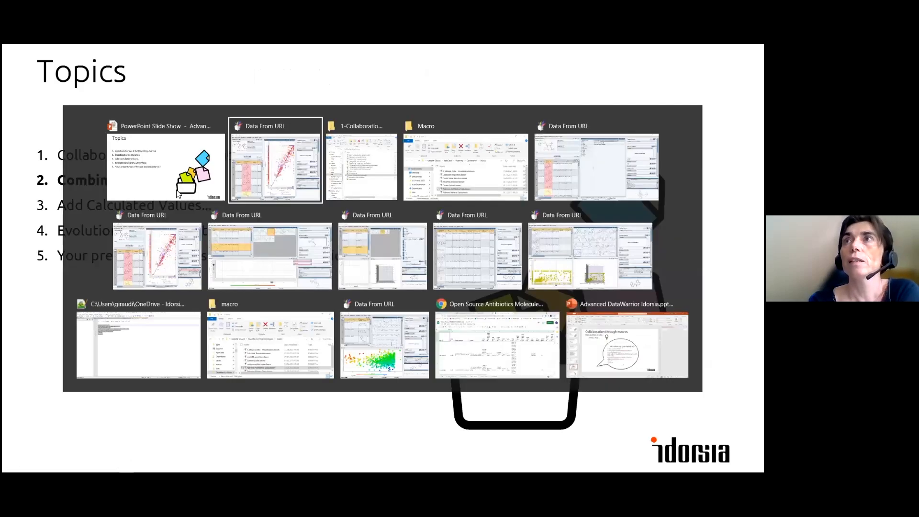
{"action": "key", "text": "alt+Tab"}
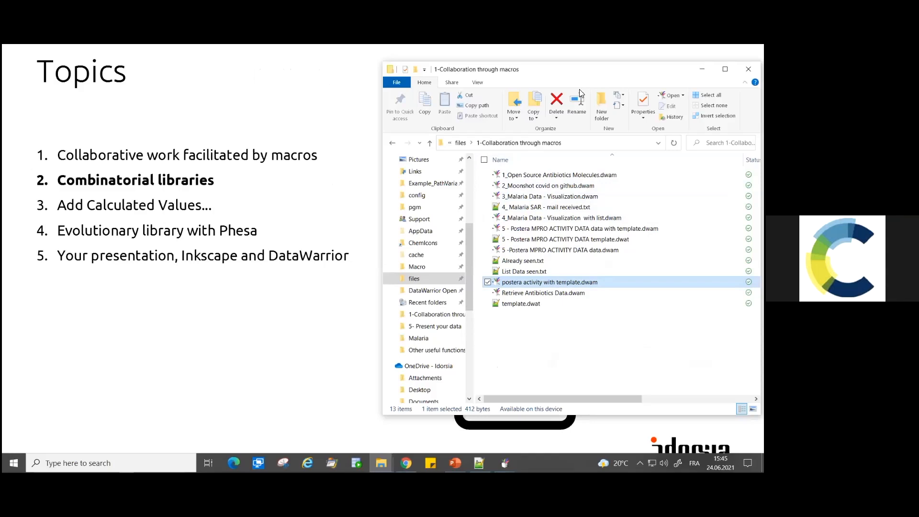
{"action": "left_click", "coordinate": [460, 143]}
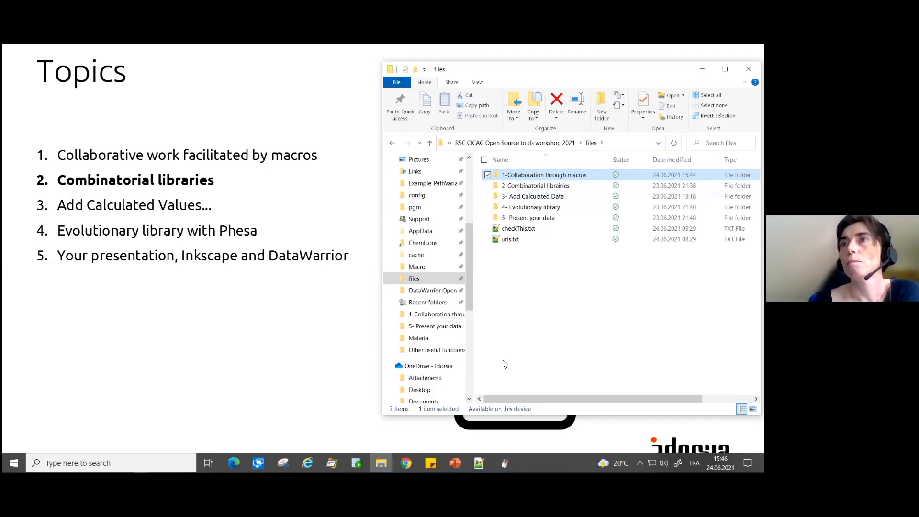
{"action": "left_click", "coordinate": [254, 346]}
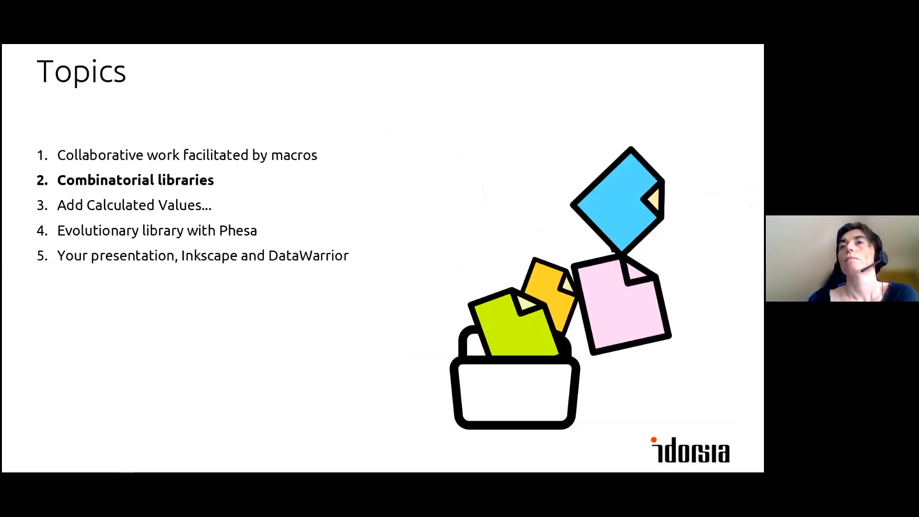
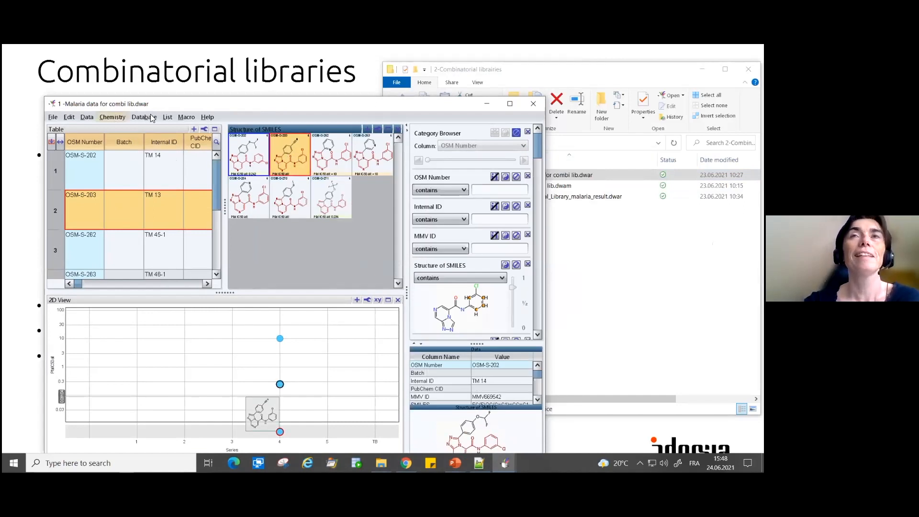
- Start enumerating a combinatorial library from the malaria data window and use the Suzuki template as the generic reaction
{"action": "left_click_drag", "start_coordinate": [162, 108], "coordinate": [150, 81]}
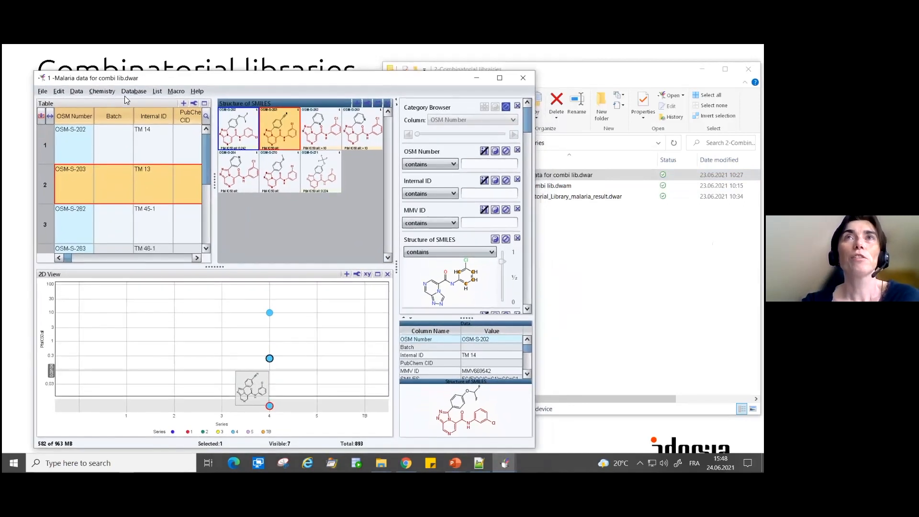
{"action": "left_click", "coordinate": [97, 94]}
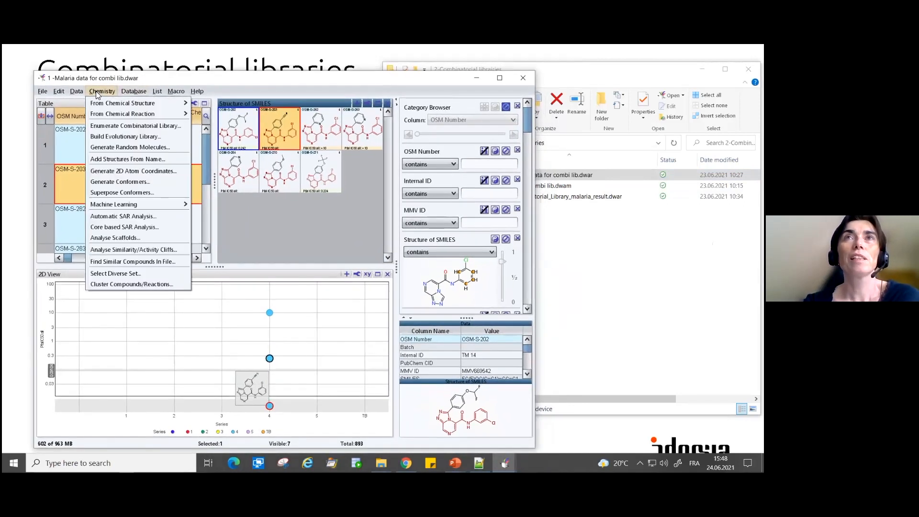
{"action": "left_click", "coordinate": [114, 127]}
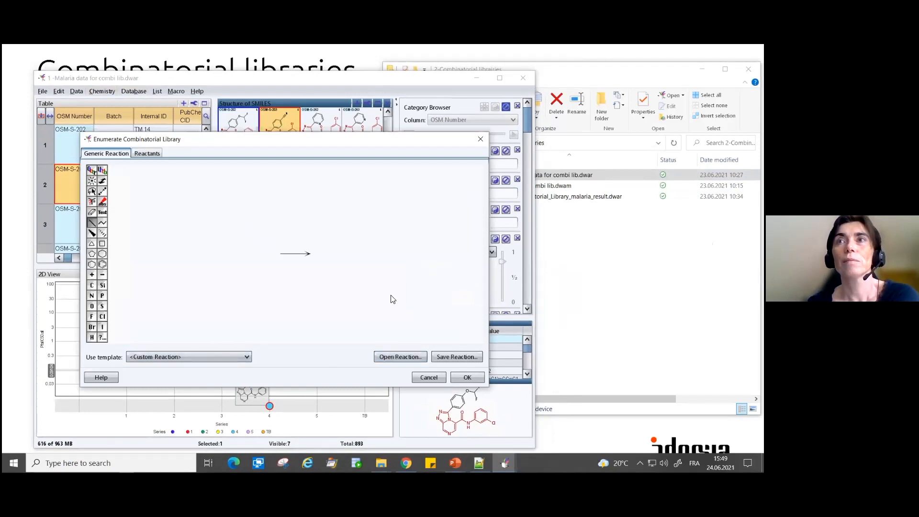
{"action": "left_click", "coordinate": [102, 255]}
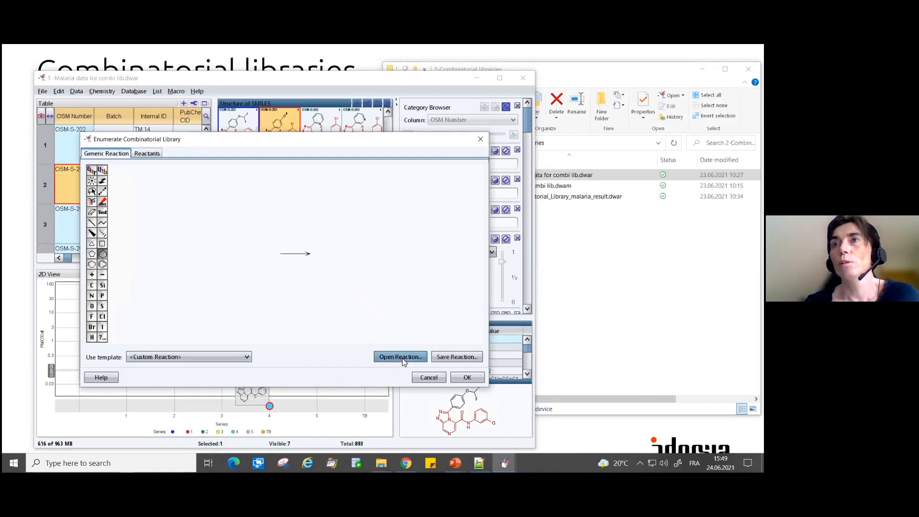
{"action": "left_click", "coordinate": [198, 358]}
{"action": "scroll", "coordinate": [198, 375], "scroll_direction": "down", "scroll_amount": 7}
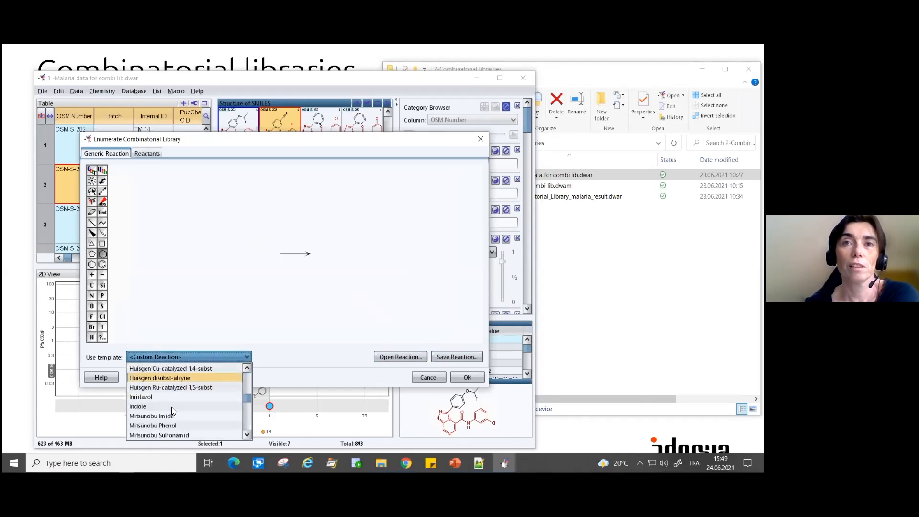
{"action": "scroll", "coordinate": [173, 411], "scroll_direction": "down", "scroll_amount": 7}
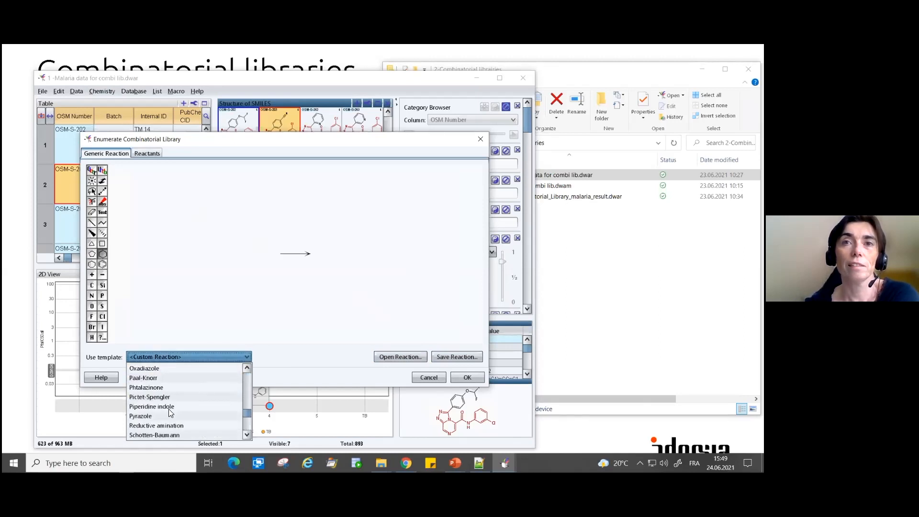
{"action": "scroll", "coordinate": [168, 410], "scroll_direction": "down", "scroll_amount": 1}
{"action": "left_click", "coordinate": [156, 425]}
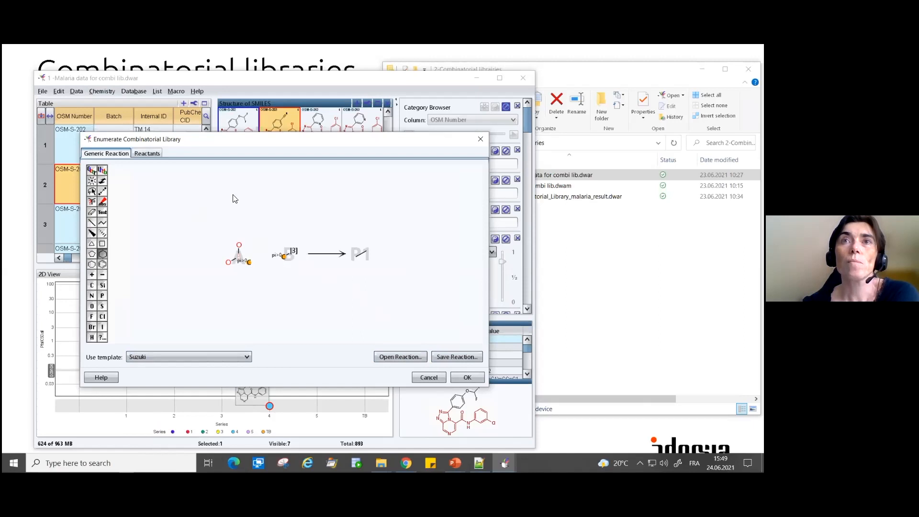
- Add a new compound to the second reactant by pasting the copied OSM-S-203 structure into the structure editor
{"action": "left_click", "coordinate": [145, 153]}
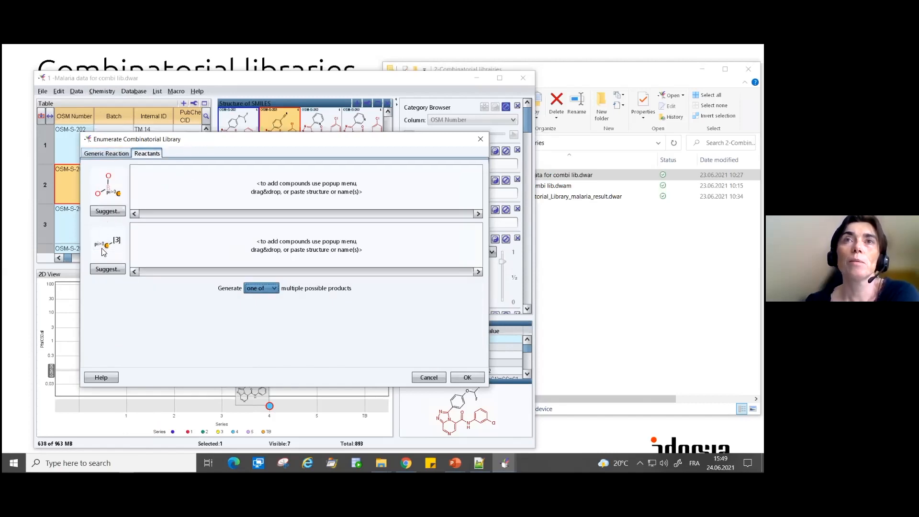
{"action": "right_click", "coordinate": [162, 239]}
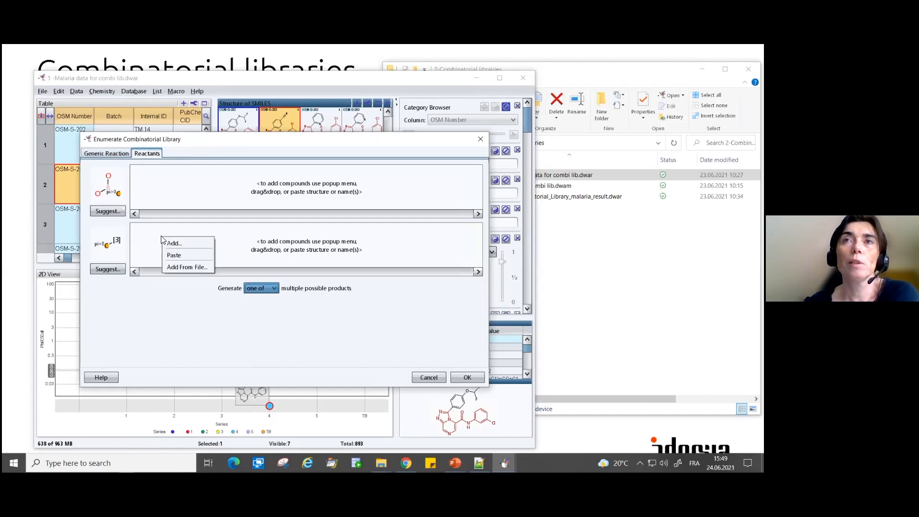
{"action": "left_click", "coordinate": [174, 243]}
{"action": "right_click", "coordinate": [203, 235]}
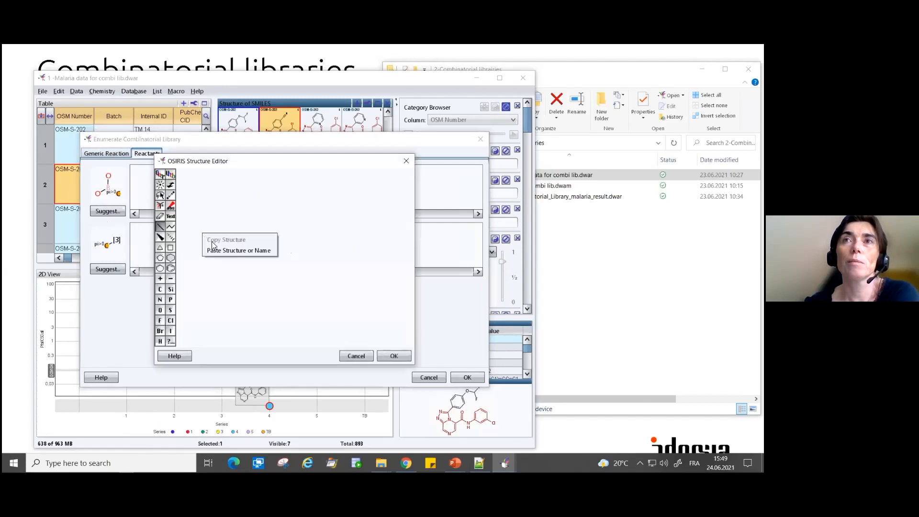
{"action": "left_click", "coordinate": [215, 250]}
- Delete the cyanophenyl group from the pasted structure, attach a bromine at that triazole carbon and accept the reactant
{"action": "left_click", "coordinate": [161, 195]}
{"action": "mouse_move", "coordinate": [331, 210]}
{"action": "left_mouse_down"}
{"action": "mouse_move", "coordinate": [283, 224]}
{"action": "mouse_move", "coordinate": [274, 246]}
{"action": "mouse_move", "coordinate": [288, 263]}
{"action": "mouse_move", "coordinate": [318, 219]}
{"action": "left_mouse_up"}
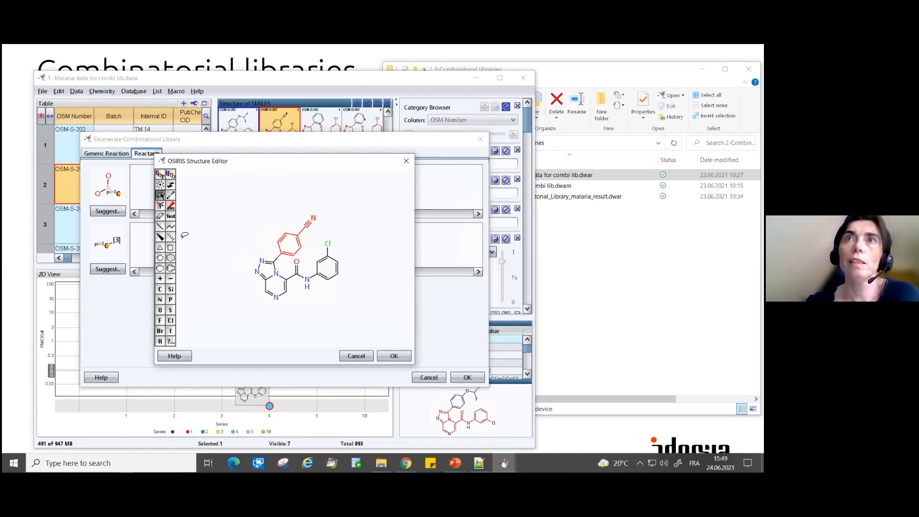
{"action": "left_click", "coordinate": [160, 216]}
{"action": "left_click", "coordinate": [286, 233]}
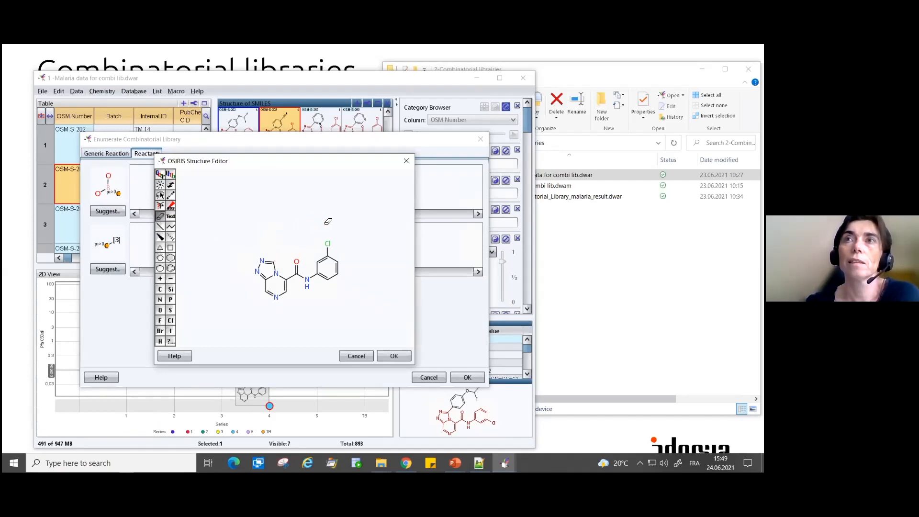
{"action": "left_click", "coordinate": [161, 227]}
{"action": "left_click", "coordinate": [275, 263]}
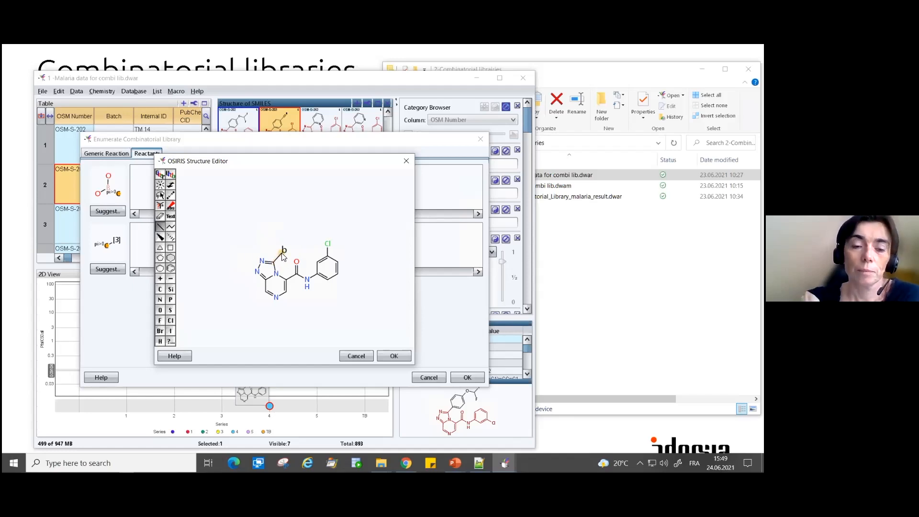
{"action": "left_click", "coordinate": [394, 357]}
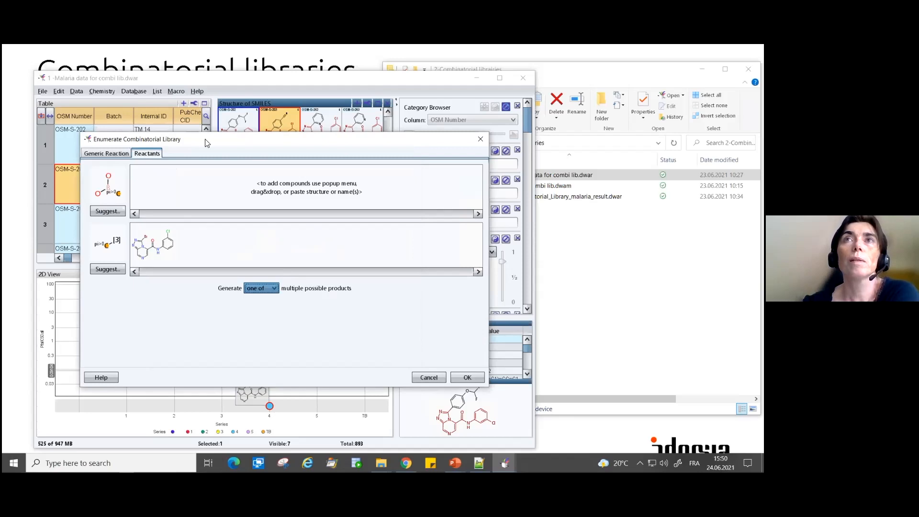
- Fill the boronic acid reactant with up to 100 suggested Enamine building blocks and generate the combinatorial library
{"action": "right_click", "coordinate": [202, 179]}
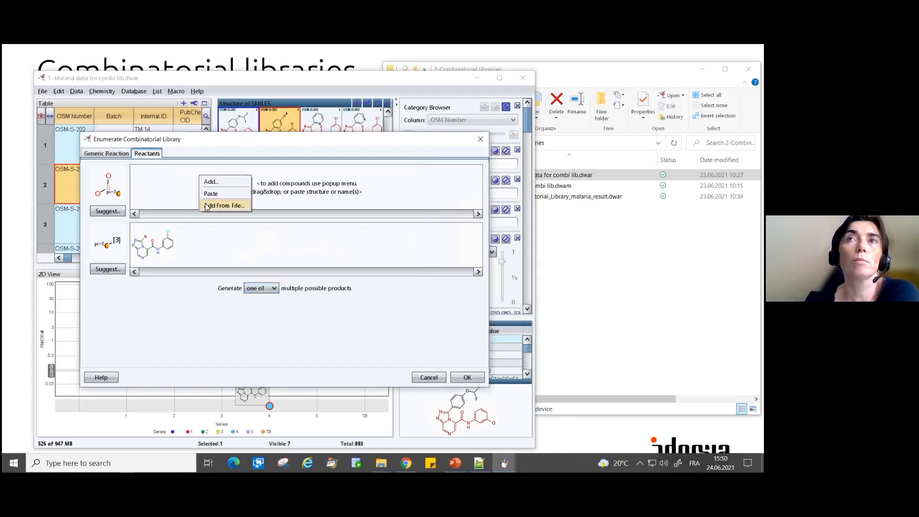
{"action": "left_click", "coordinate": [174, 194]}
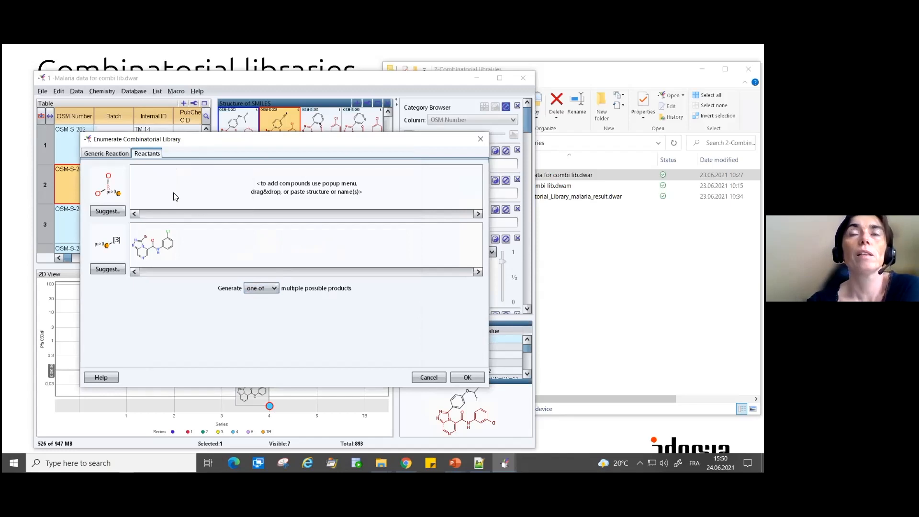
{"action": "left_click", "coordinate": [113, 212]}
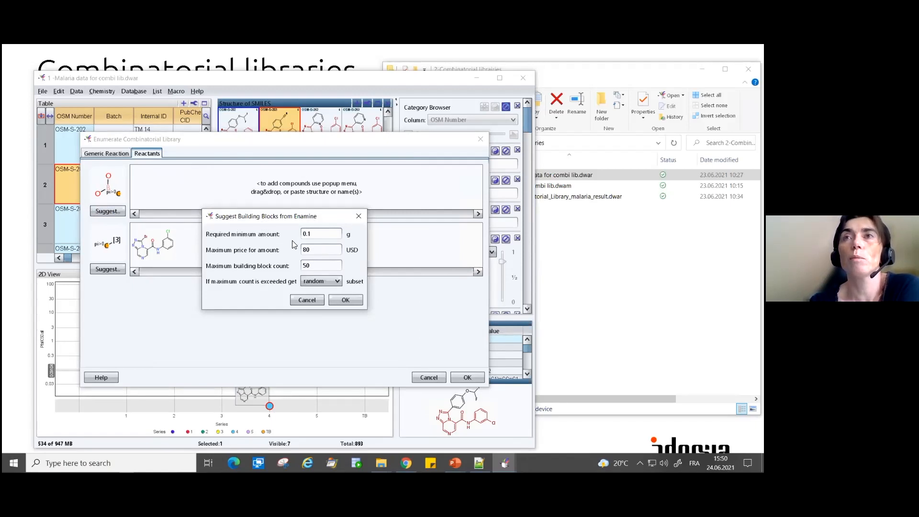
{"action": "left_click_drag", "start_coordinate": [318, 265], "coordinate": [287, 265]}
{"action": "type", "text": "100"}
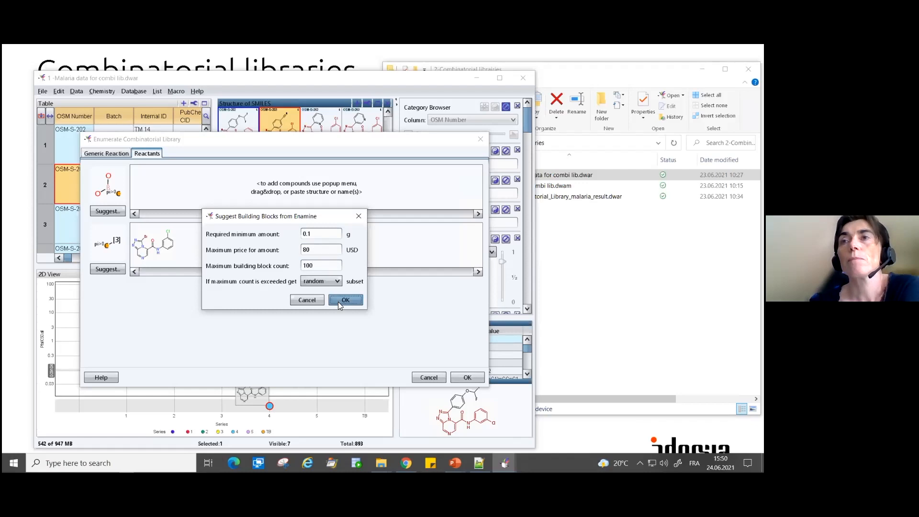
{"action": "left_click", "coordinate": [344, 300]}
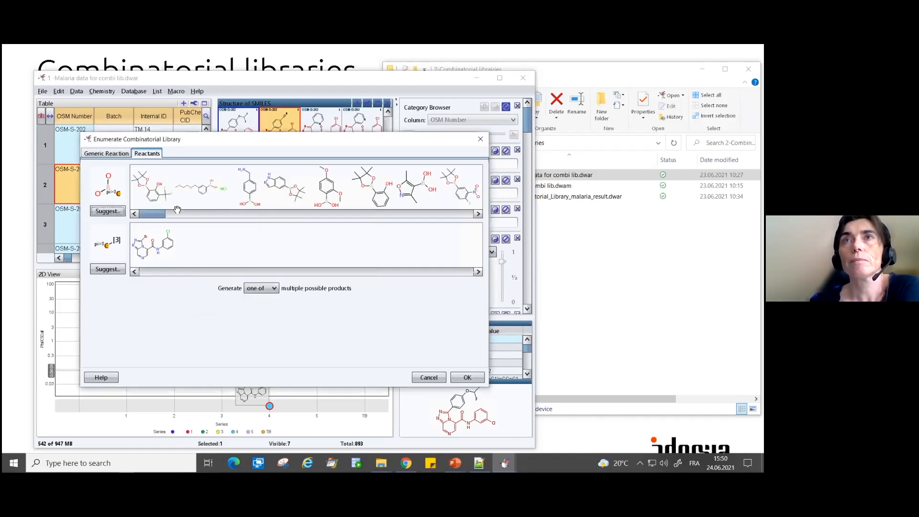
{"action": "left_click", "coordinate": [475, 378]}
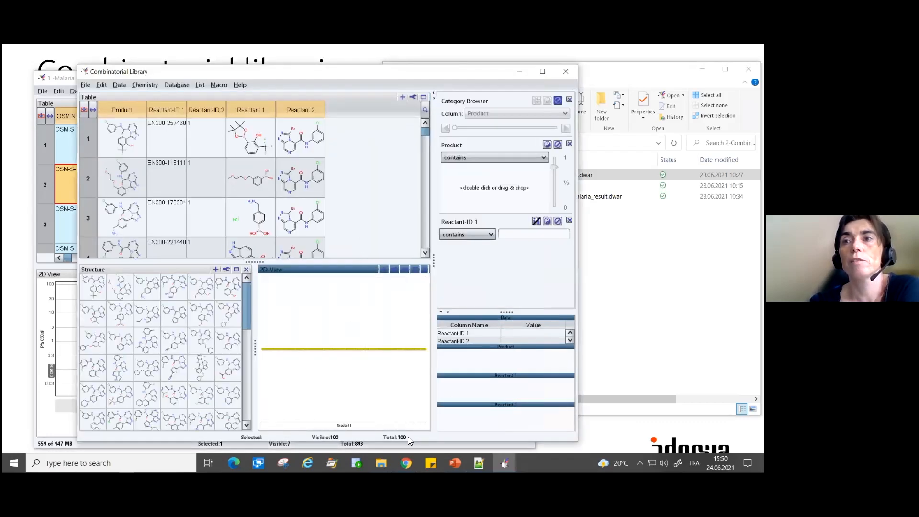
- Arrange the malaria data and Combinatorial Library windows side by side and select the product in the library's first row
{"action": "left_click_drag", "start_coordinate": [157, 73], "coordinate": [411, 68]}
{"action": "left_click", "coordinate": [375, 280]}
{"action": "left_click", "coordinate": [257, 86]}
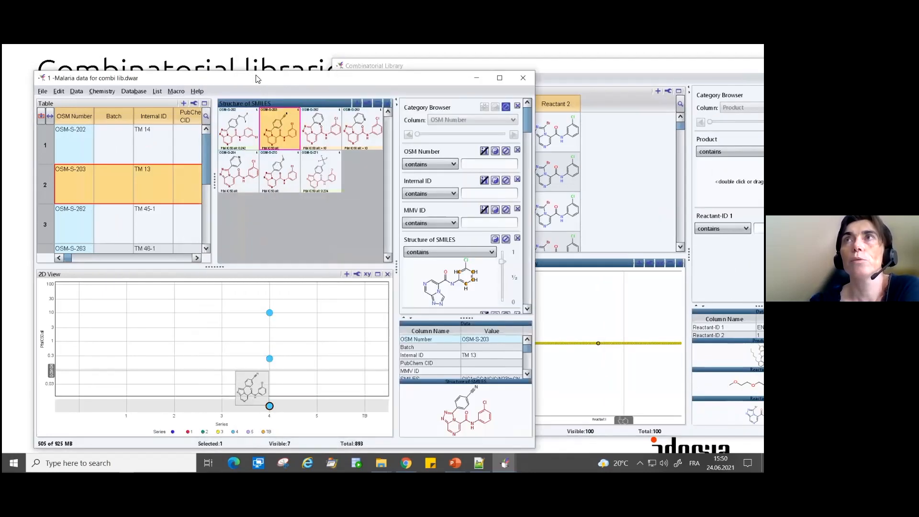
{"action": "double_click", "coordinate": [239, 76]}
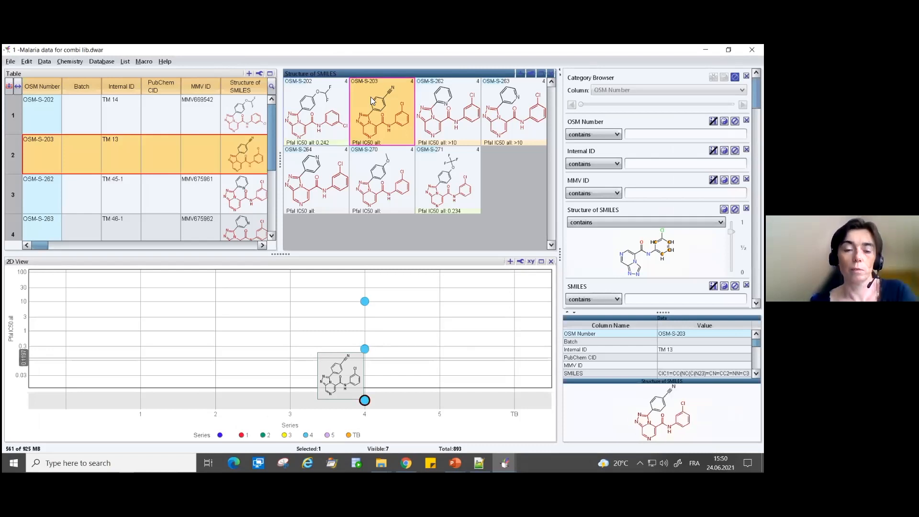
{"action": "key", "text": "super+Left"}
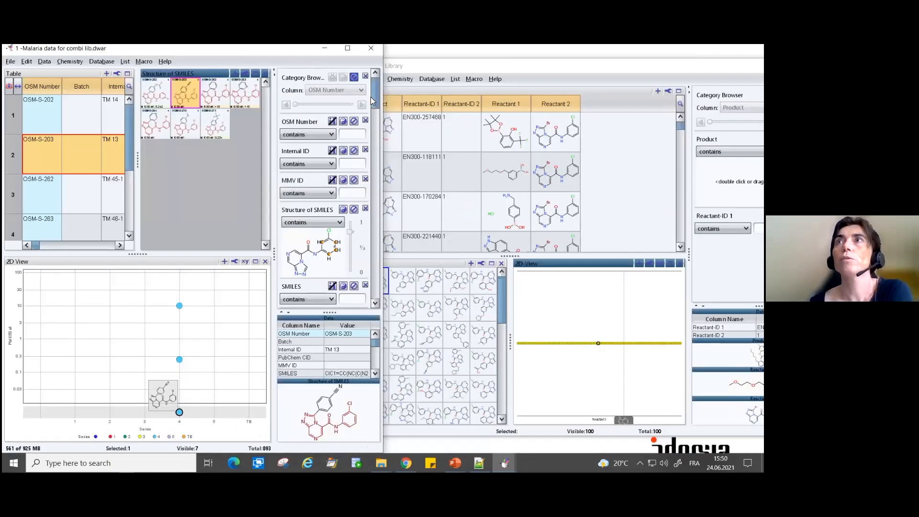
{"action": "left_click", "coordinate": [407, 65]}
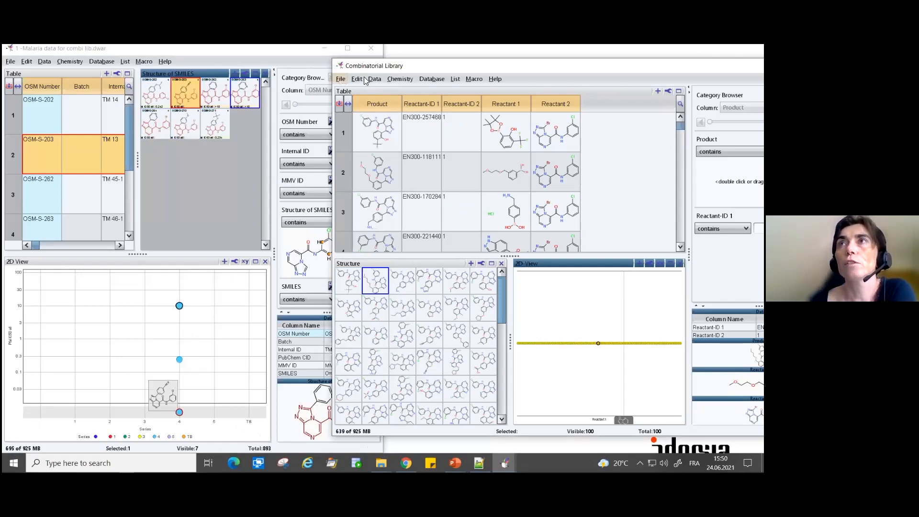
{"action": "left_click", "coordinate": [367, 116]}
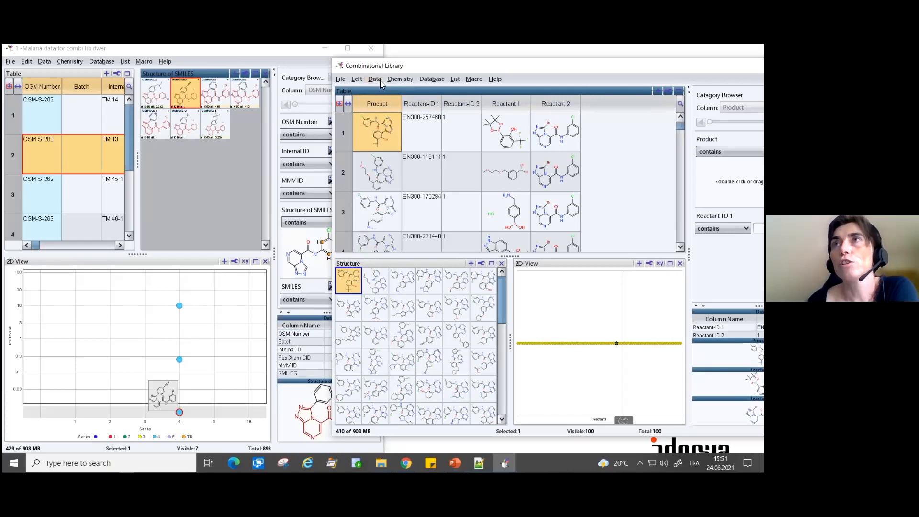
{"action": "left_click_drag", "start_coordinate": [384, 70], "coordinate": [326, 84]}
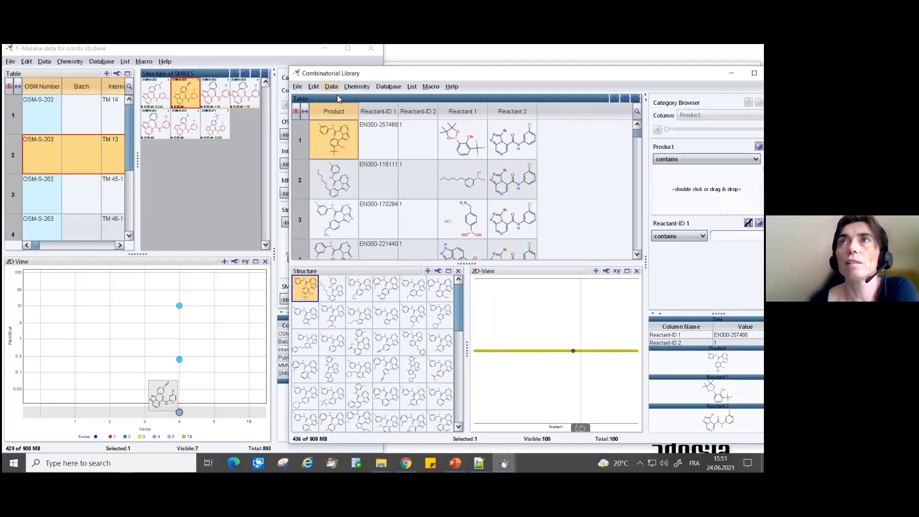
- Delete the duplicate rows of the combinatorial library, using the Product column for the equivalence check
{"action": "left_click", "coordinate": [332, 88]}
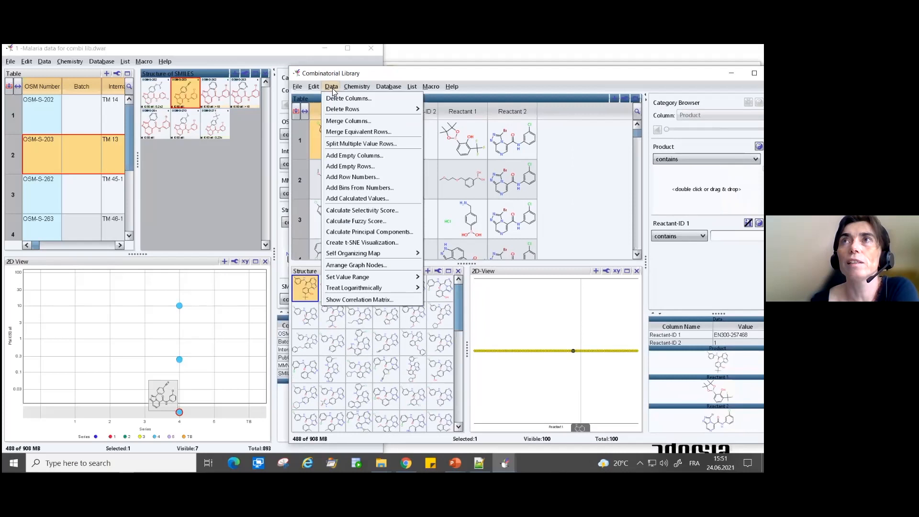
{"action": "mouse_move", "coordinate": [337, 113]}
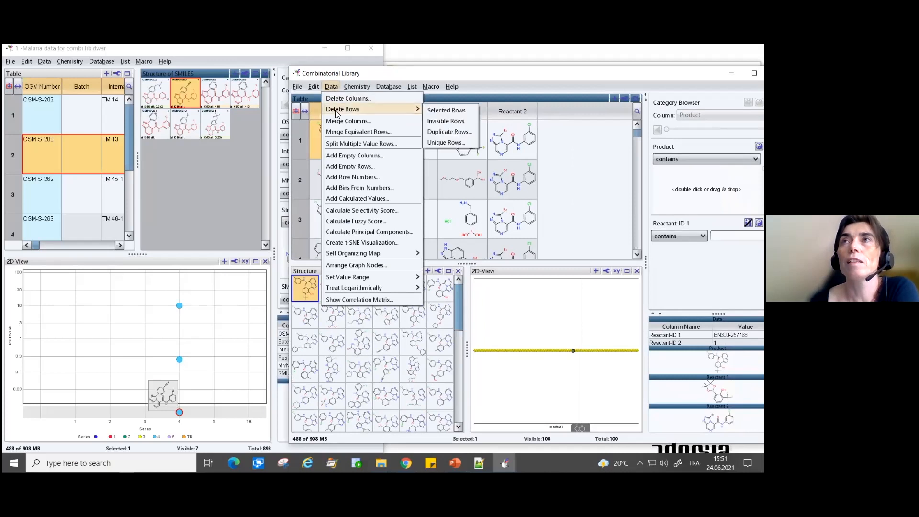
{"action": "left_click", "coordinate": [441, 133]}
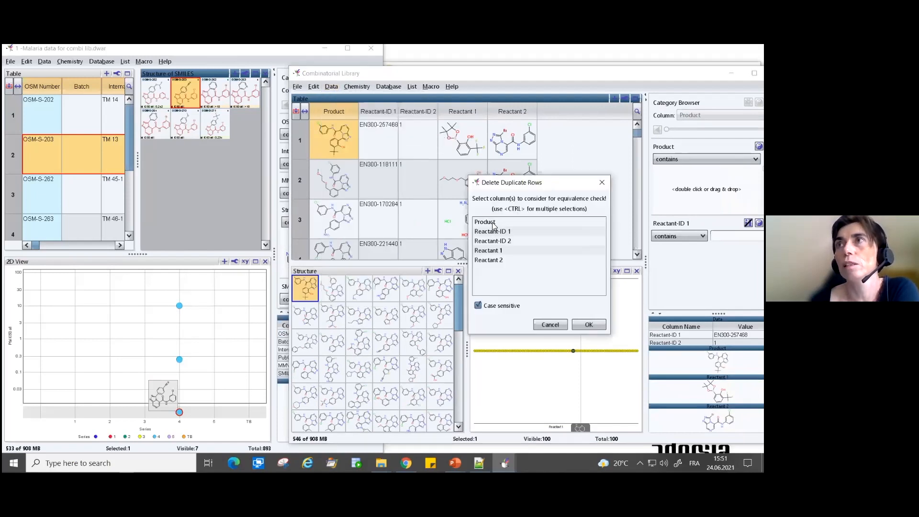
{"action": "left_click", "coordinate": [495, 222]}
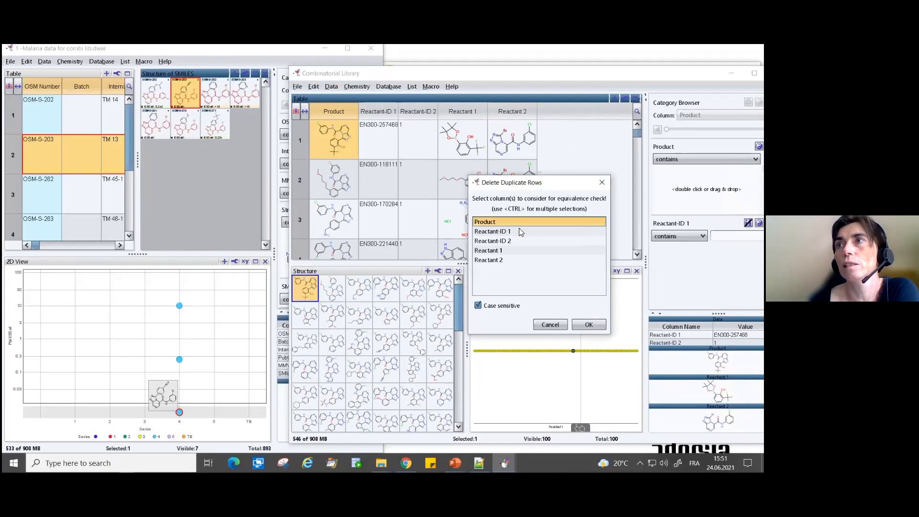
{"action": "left_click", "coordinate": [589, 325]}
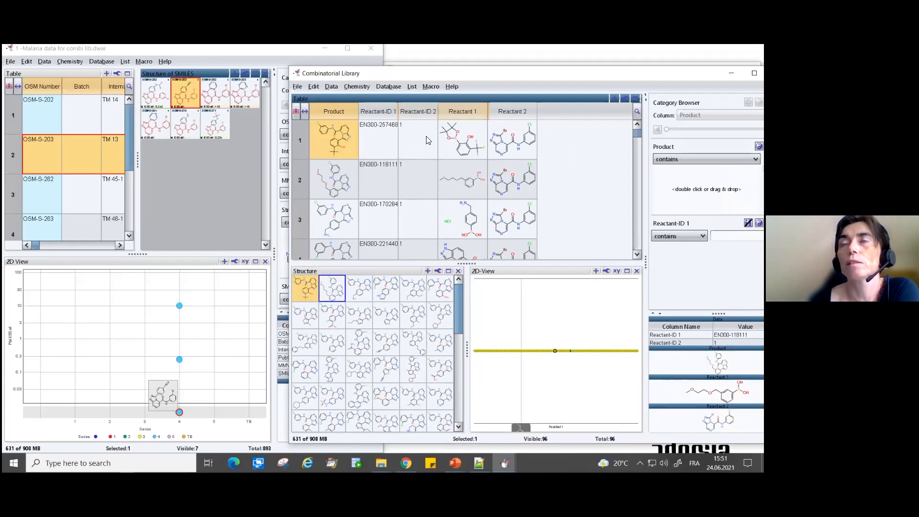
- Save the library as the DataWarrior data file "Combinatorial_Library" in the "2-Combinatorial libraries" folder
{"action": "left_click", "coordinate": [297, 88]}
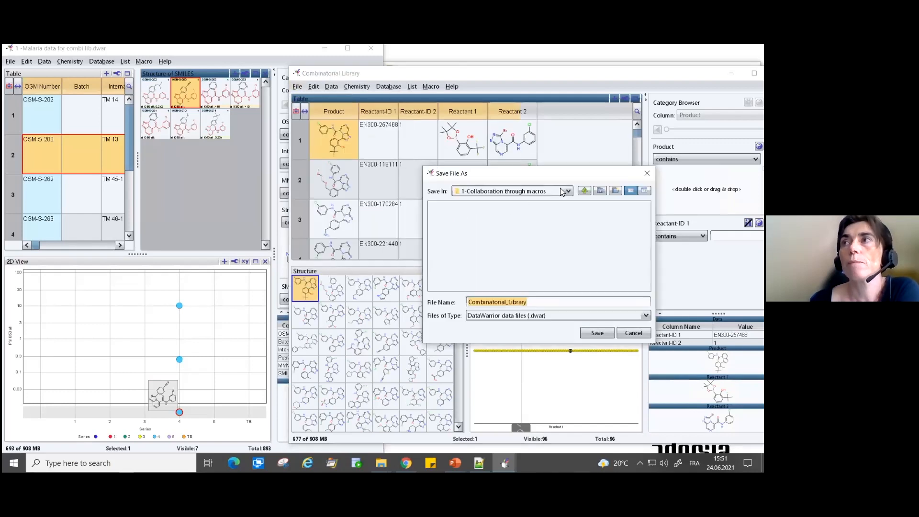
{"action": "left_click", "coordinate": [583, 191]}
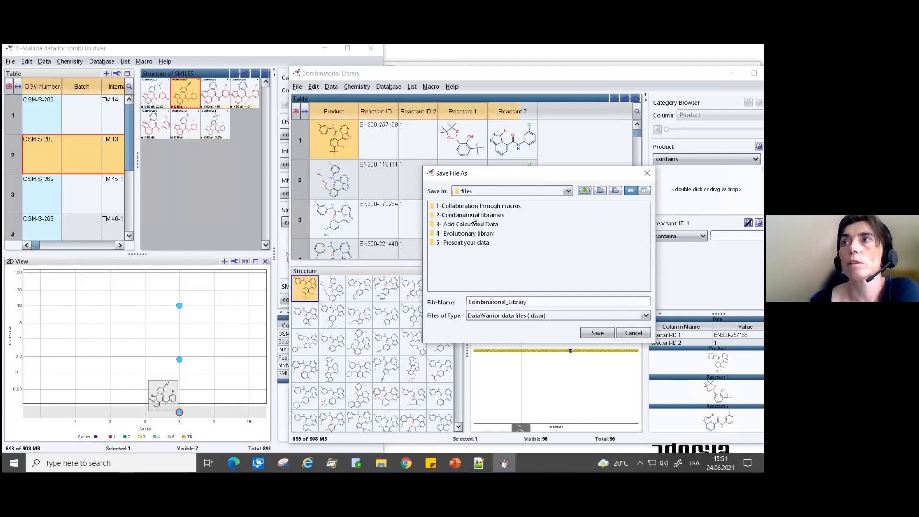
{"action": "double_click", "coordinate": [474, 215]}
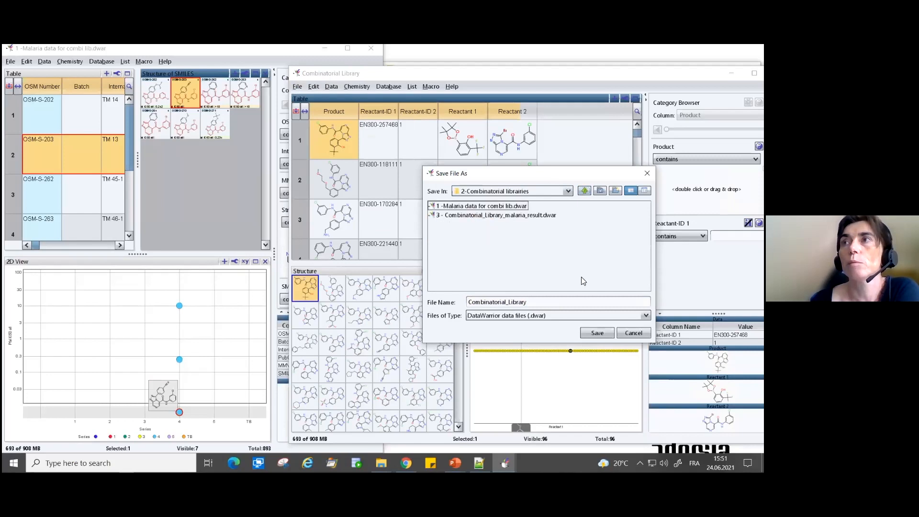
{"action": "left_click", "coordinate": [599, 333]}
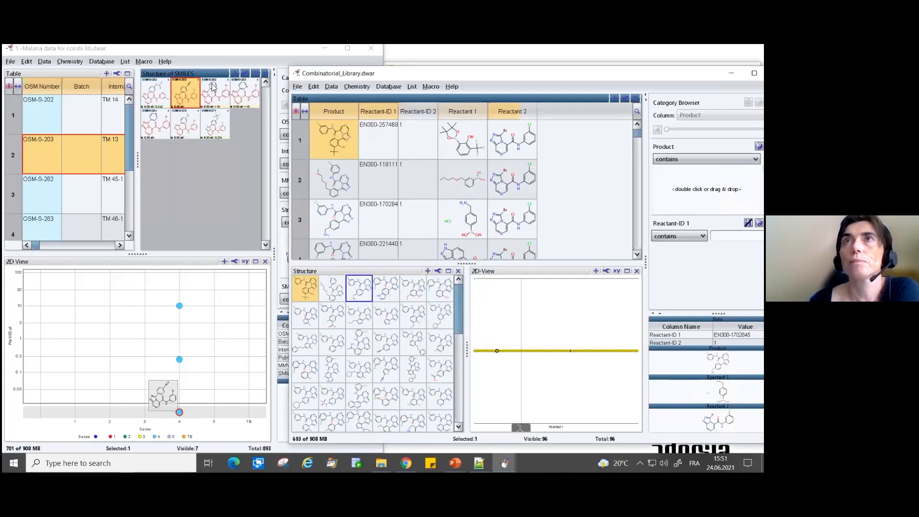
- Append the file "Combinatorial_Library.dwar" to the "1 -Malaria data for combi lib" data set
{"action": "left_click", "coordinate": [29, 50]}
{"action": "left_click", "coordinate": [11, 61]}
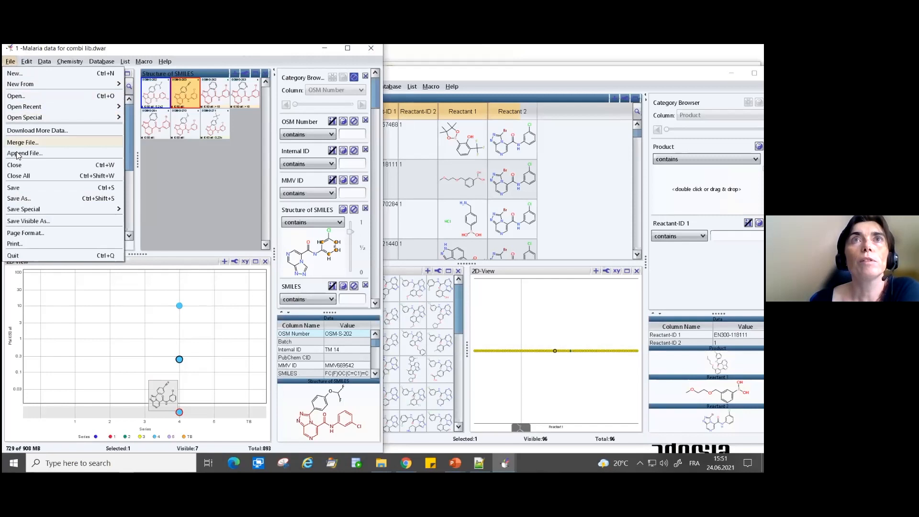
{"action": "left_click", "coordinate": [71, 153]}
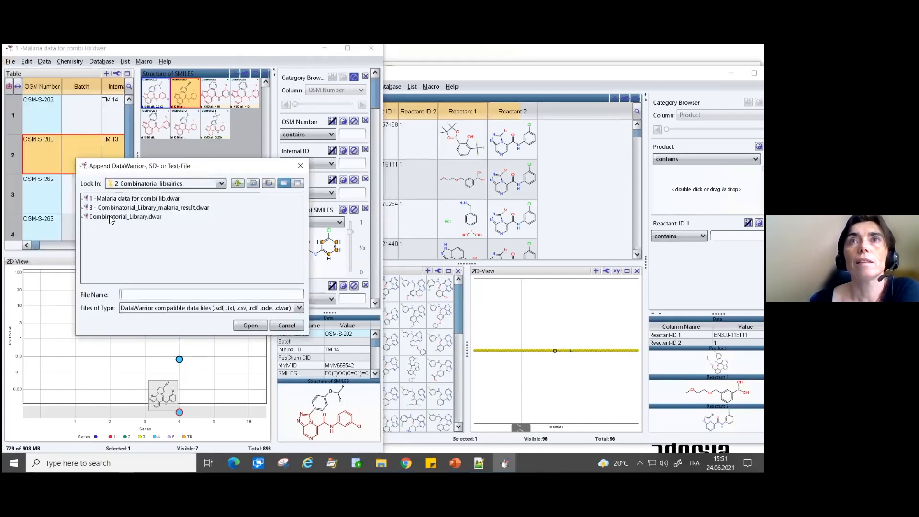
{"action": "left_click", "coordinate": [125, 217]}
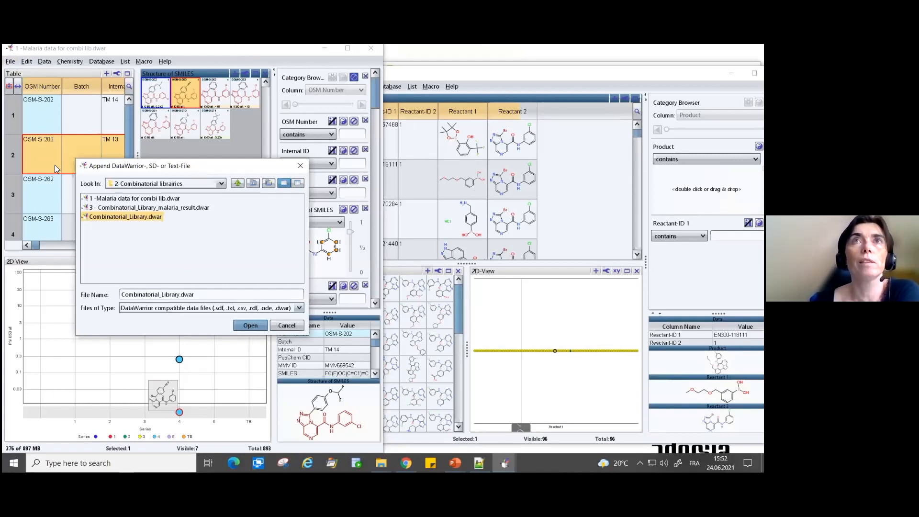
{"action": "left_click", "coordinate": [245, 325]}
- Write the data set name into a new column, assign Product to Structure of SMILES, and keep the other columns as new
{"action": "left_click", "coordinate": [164, 199]}
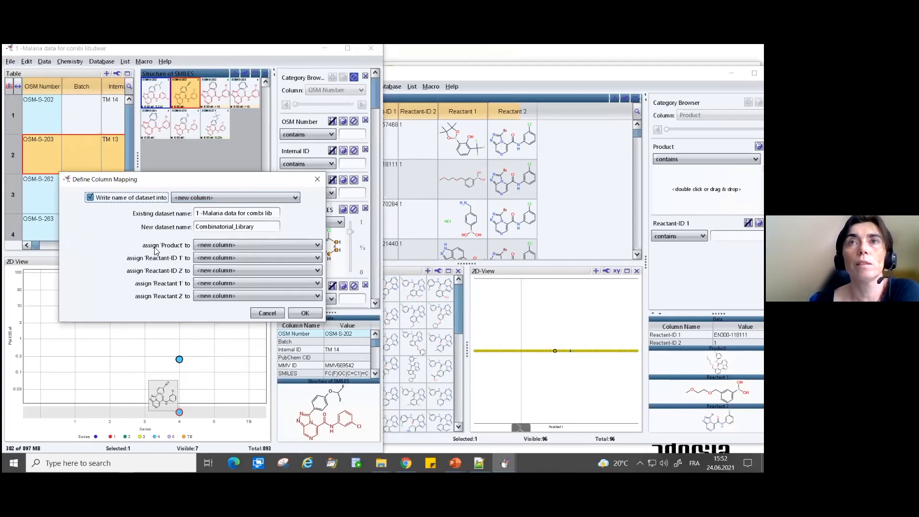
{"action": "left_click", "coordinate": [205, 244]}
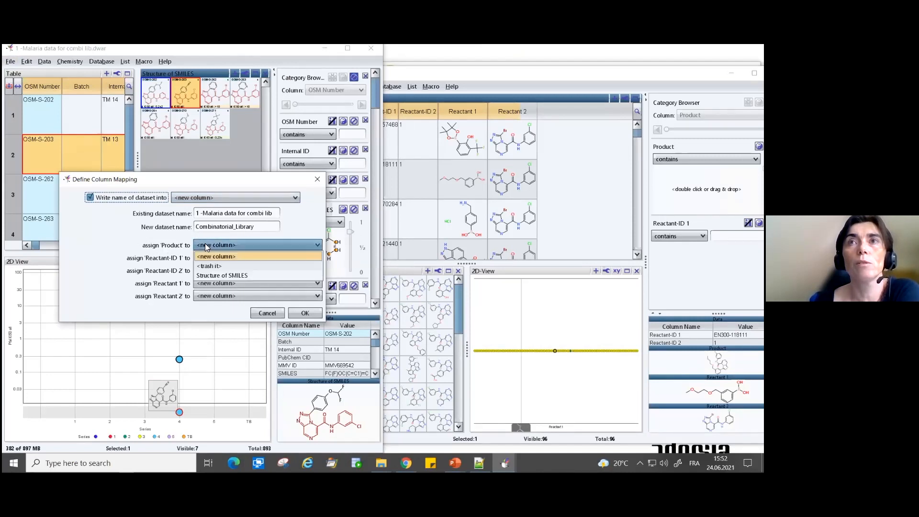
{"action": "left_click", "coordinate": [207, 275]}
{"action": "left_click", "coordinate": [214, 286]}
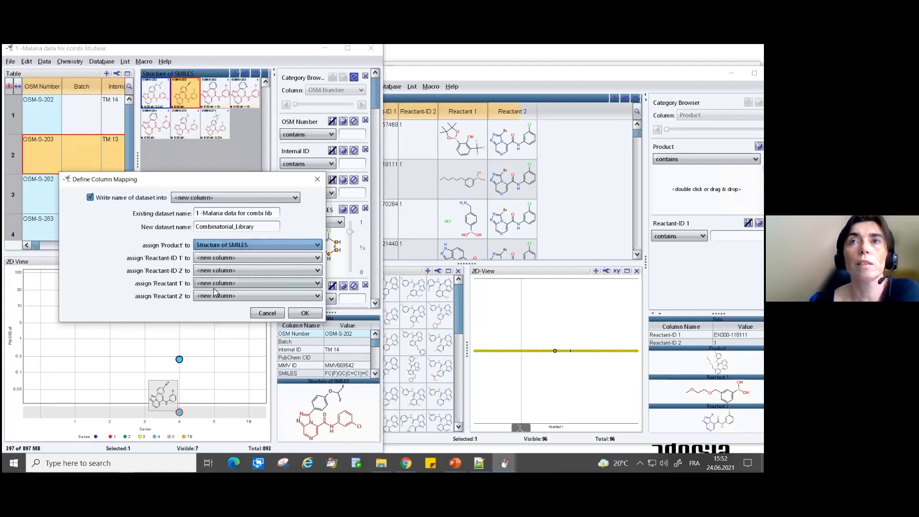
{"action": "left_click", "coordinate": [308, 313]}
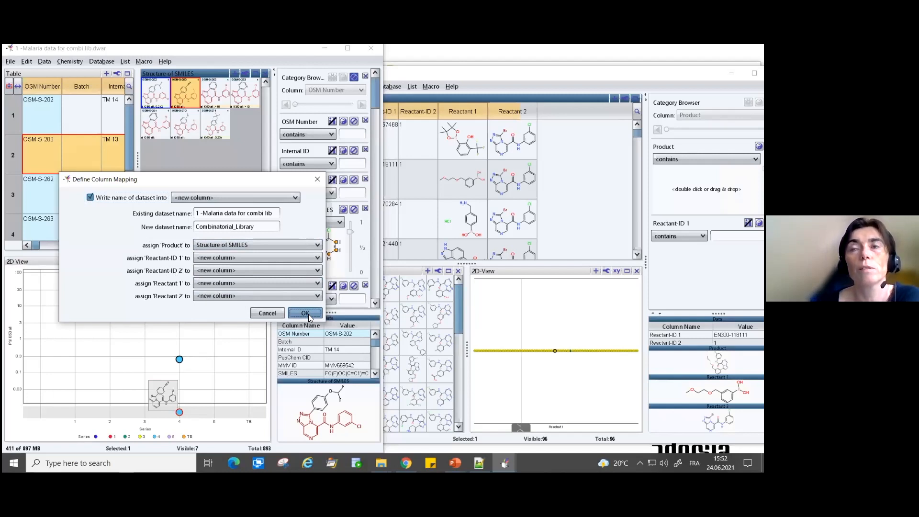
{"action": "left_click", "coordinate": [306, 313]}
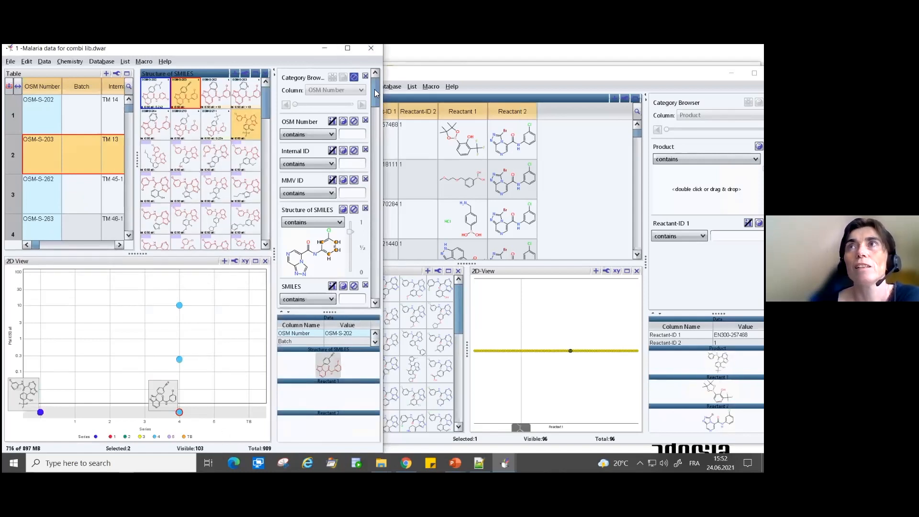
- Merge the equivalent rows of the combined malaria table, using Structure of SMILES for the equivalence check
{"action": "left_click_drag", "start_coordinate": [375, 89], "coordinate": [361, 306]}
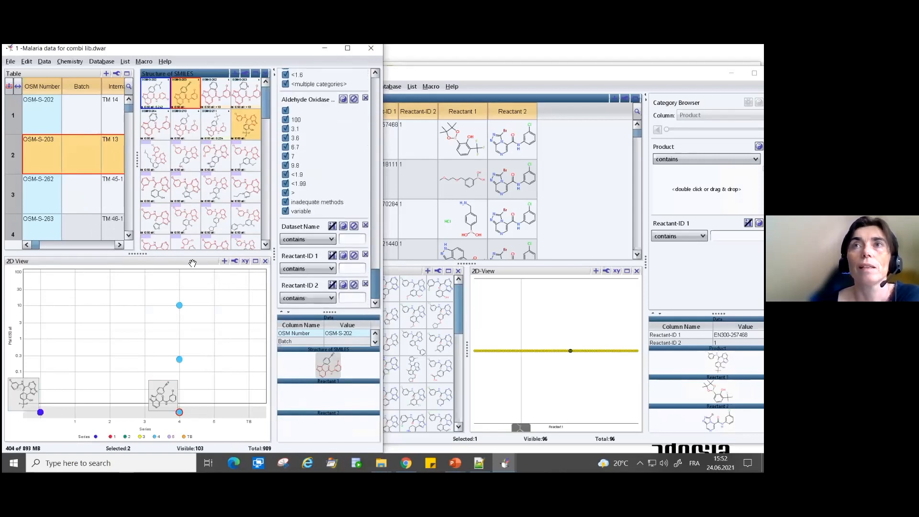
{"action": "left_click_drag", "start_coordinate": [39, 246], "coordinate": [111, 246]}
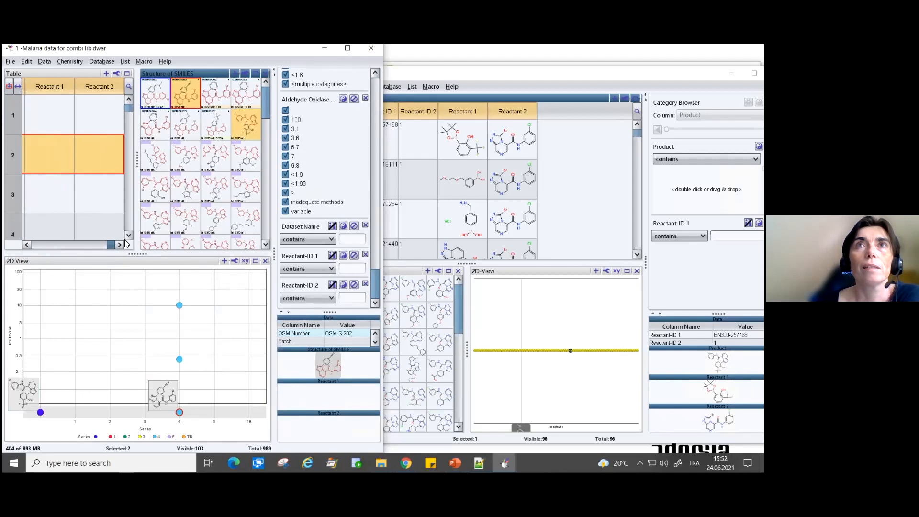
{"action": "left_click", "coordinate": [41, 62]}
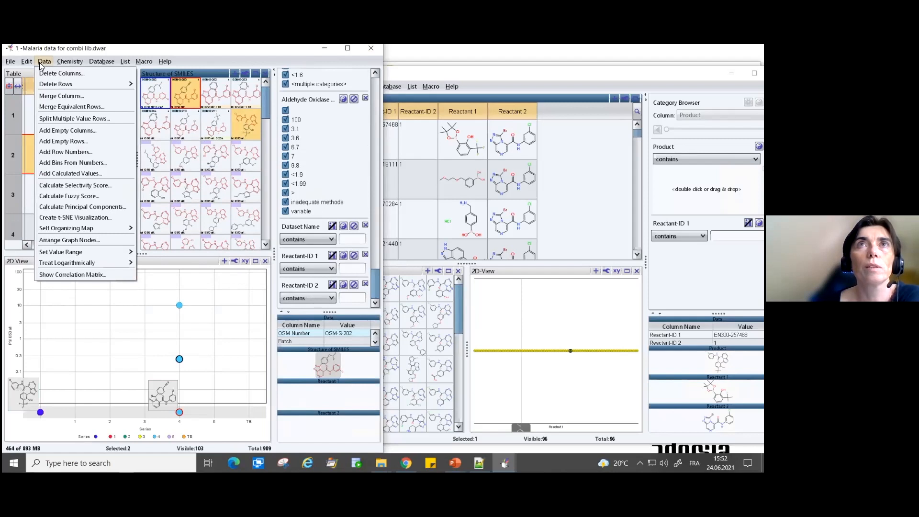
{"action": "mouse_move", "coordinate": [41, 85]}
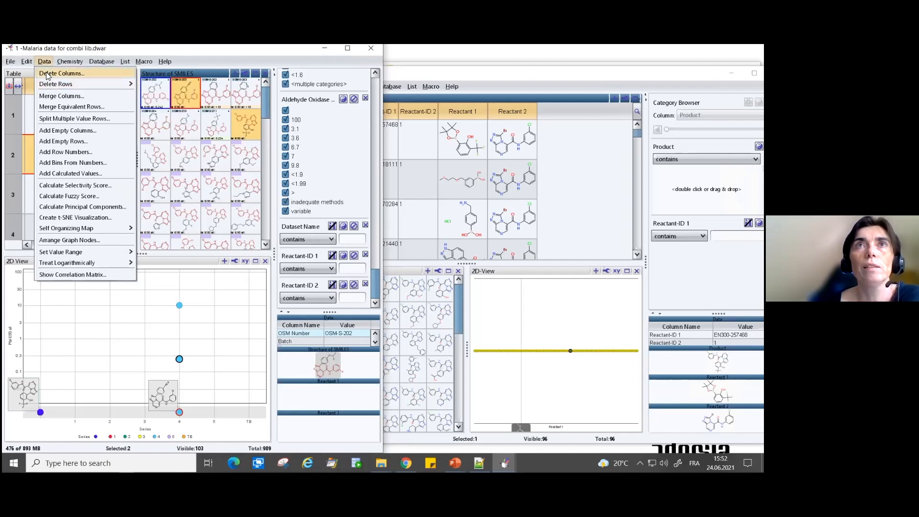
{"action": "left_click", "coordinate": [54, 108]}
{"action": "scroll", "coordinate": [148, 238], "scroll_direction": "down", "scroll_amount": 3}
{"action": "scroll", "coordinate": [148, 240], "scroll_direction": "up", "scroll_amount": 3}
{"action": "left_click", "coordinate": [163, 255]}
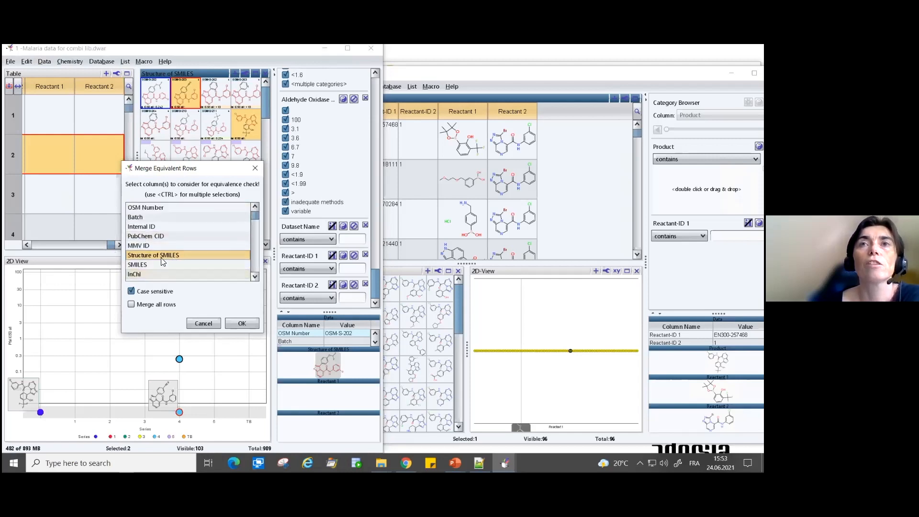
{"action": "left_click", "coordinate": [243, 324]}
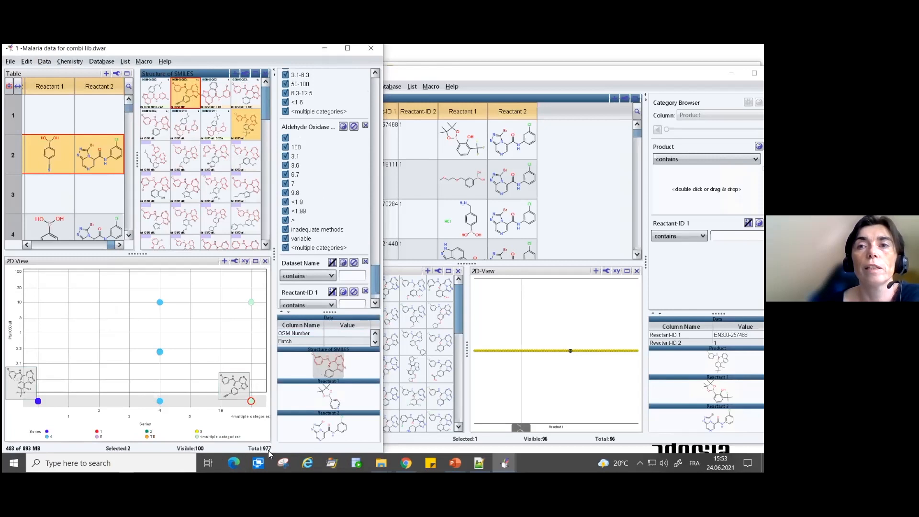
- Widen the Dataset Name column in the malaria table and select the second row's data set name
{"action": "scroll", "coordinate": [373, 269], "scroll_direction": "down", "scroll_amount": 2}
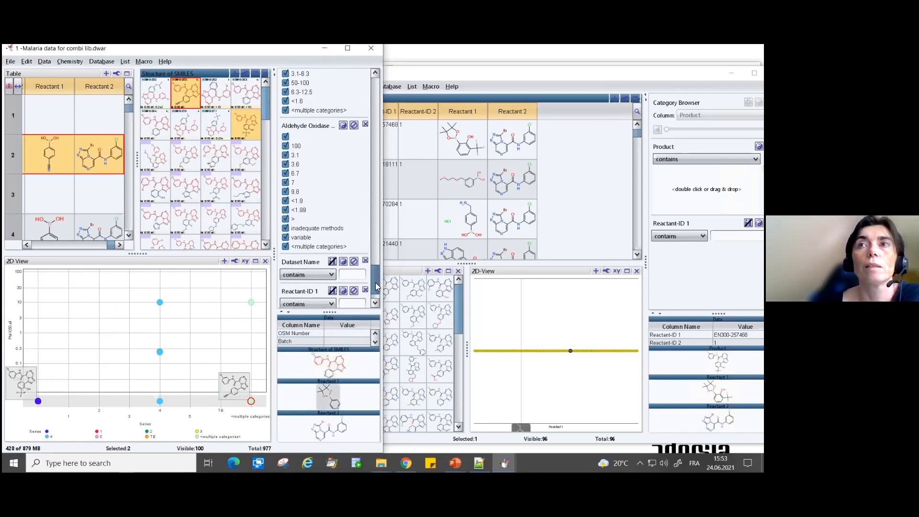
{"action": "left_click_drag", "start_coordinate": [114, 245], "coordinate": [111, 246]}
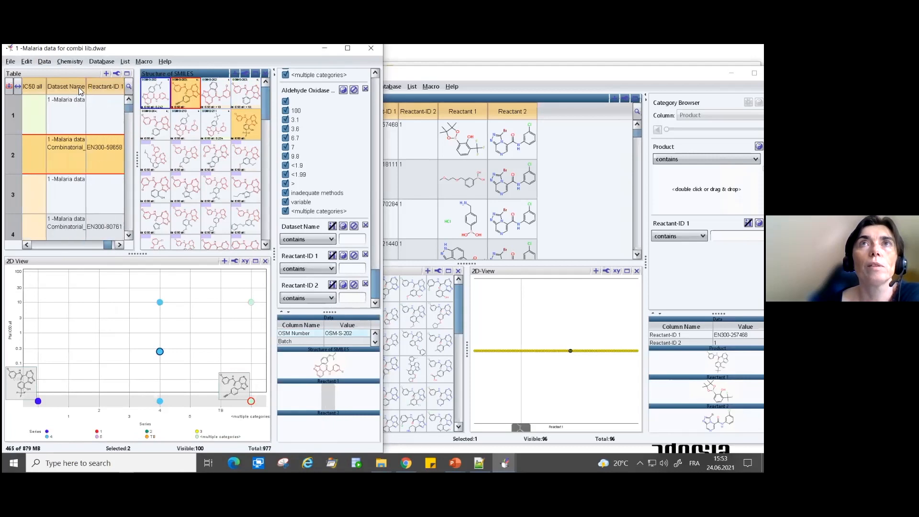
{"action": "left_click_drag", "start_coordinate": [87, 87], "coordinate": [117, 90]}
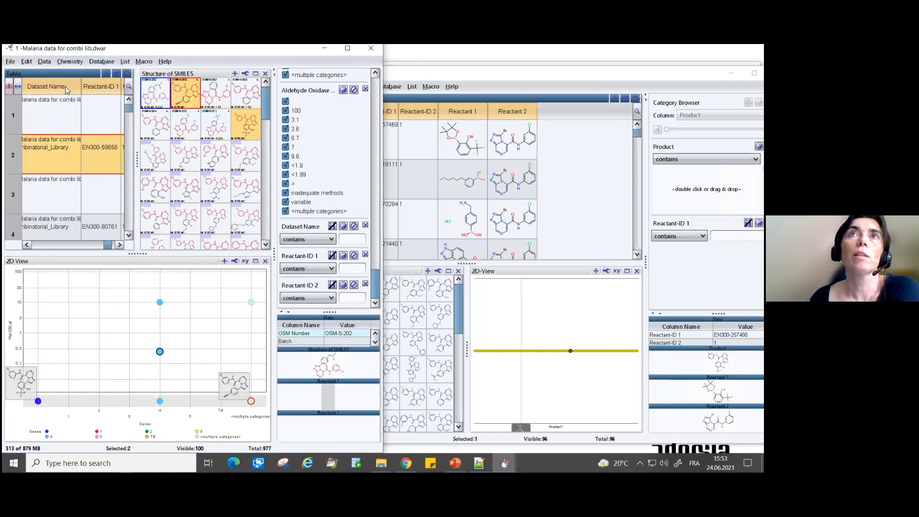
{"action": "left_click", "coordinate": [42, 107]}
{"action": "left_click", "coordinate": [30, 145]}
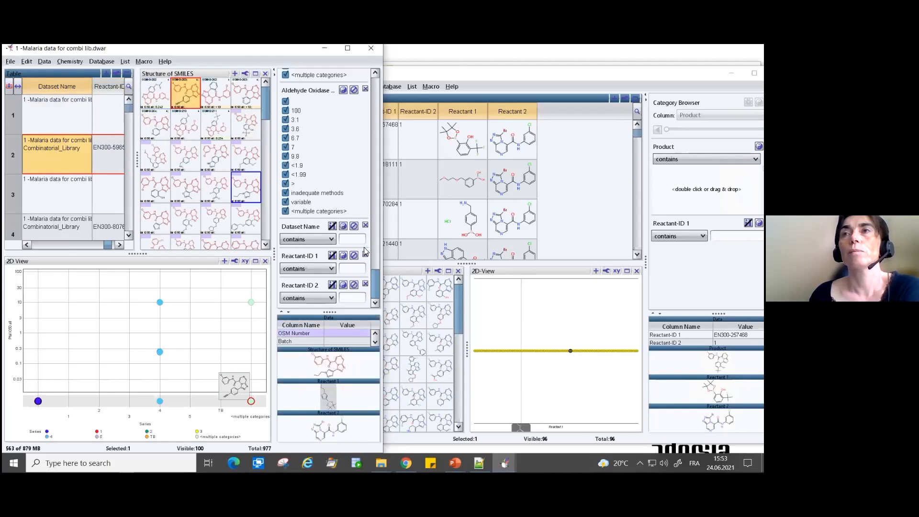
- Add a category filter for the Dataset Name column and limit it to the "<multiple categories>" rows
{"action": "right_click", "coordinate": [52, 86]}
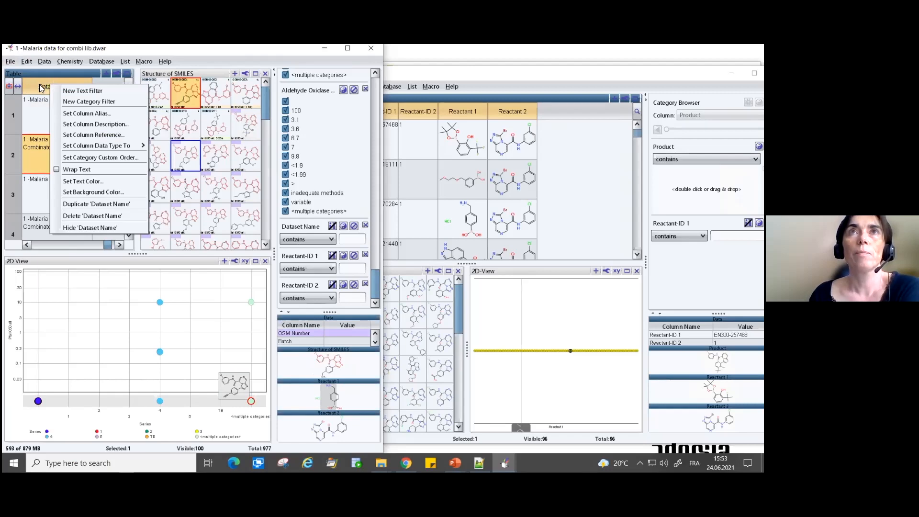
{"action": "left_click", "coordinate": [81, 103]}
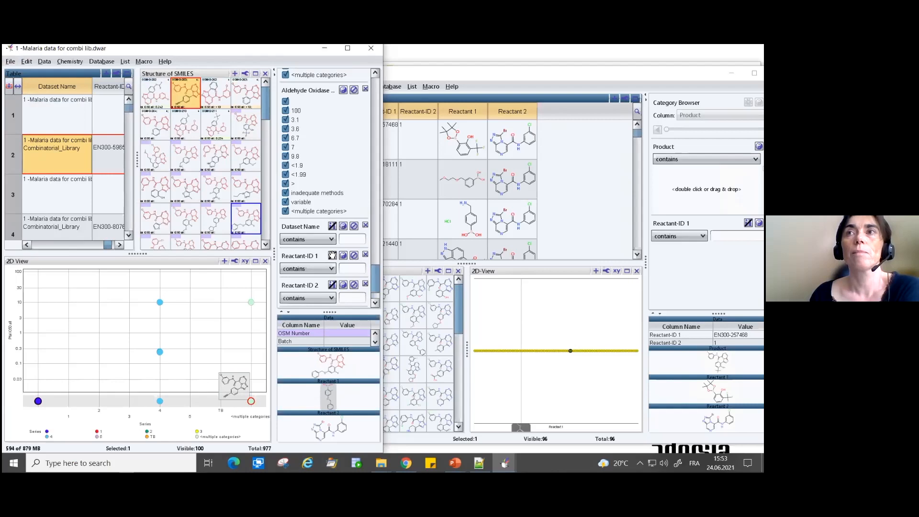
{"action": "scroll", "coordinate": [372, 305], "scroll_direction": "down", "scroll_amount": 3}
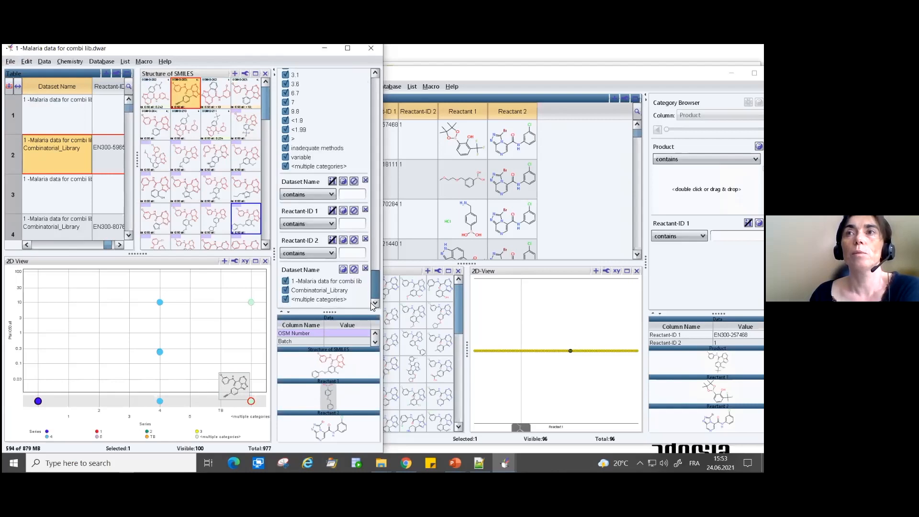
{"action": "left_click", "coordinate": [286, 291]}
{"action": "left_click", "coordinate": [285, 282]}
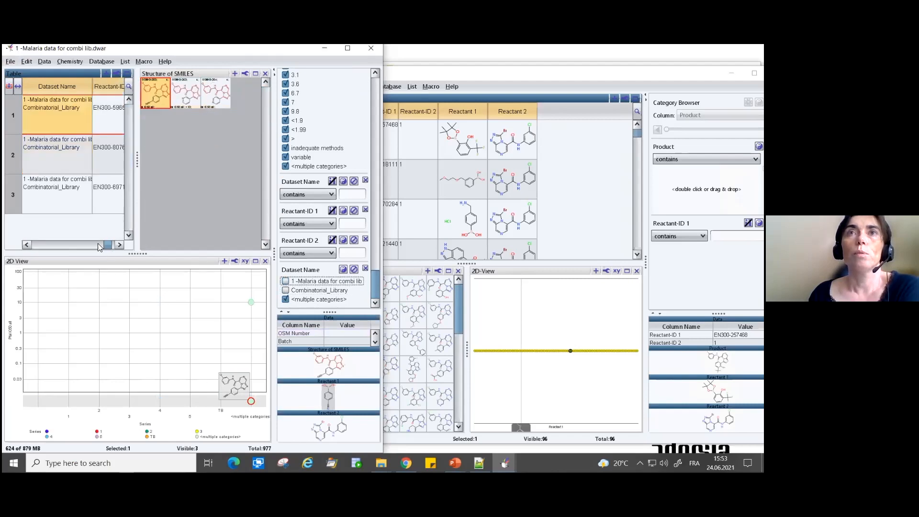
- Maximize the table view and bring the Pfal IC50 all and Dataset Name columns into view
{"action": "left_click_drag", "start_coordinate": [104, 243], "coordinate": [71, 244]}
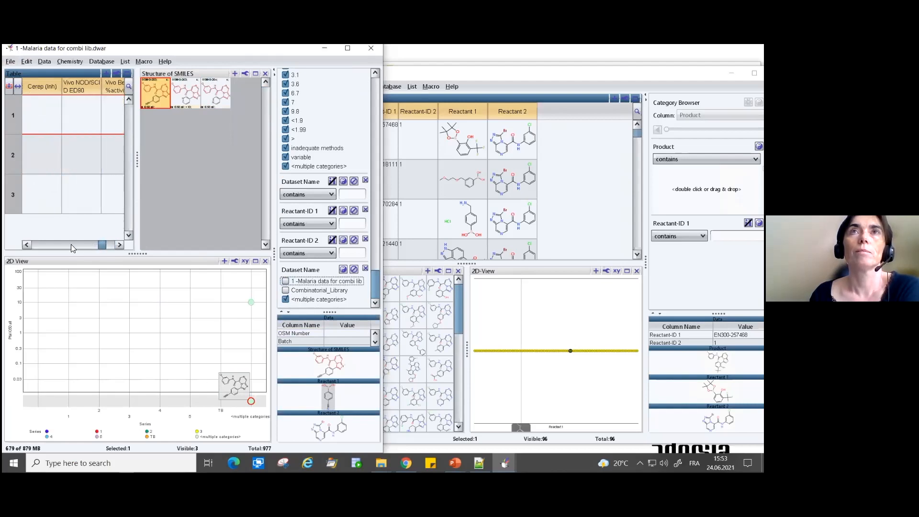
{"action": "left_click", "coordinate": [127, 73]}
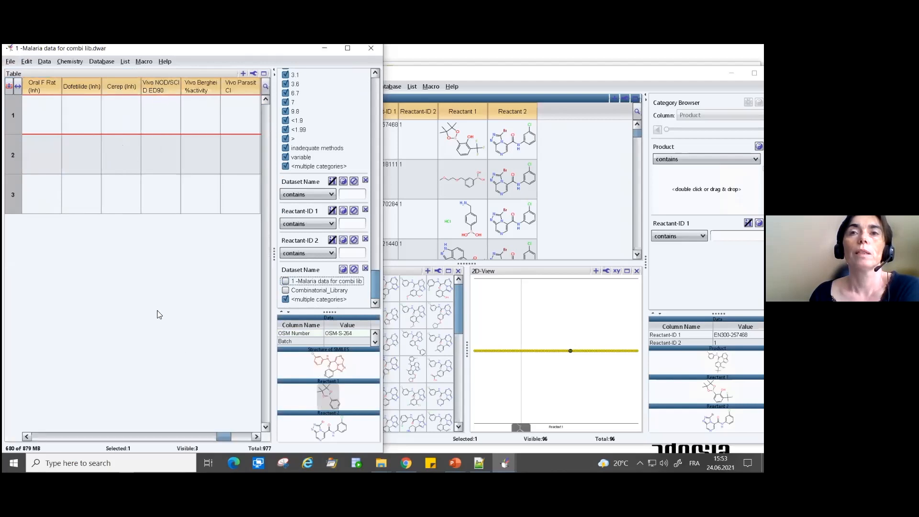
{"action": "left_click_drag", "start_coordinate": [231, 439], "coordinate": [240, 445]}
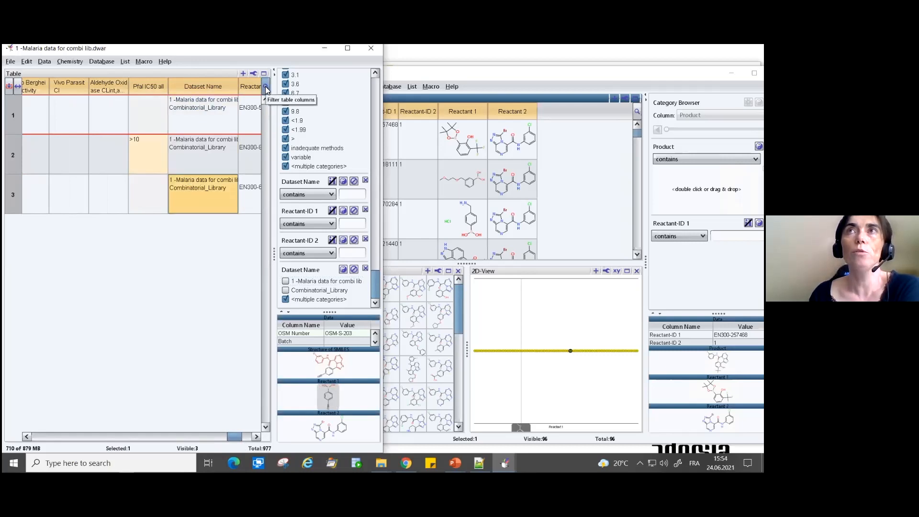
- Try filtering the table columns by "Da" and by "Stru", and clear the column filter
{"action": "left_click", "coordinate": [266, 86]}
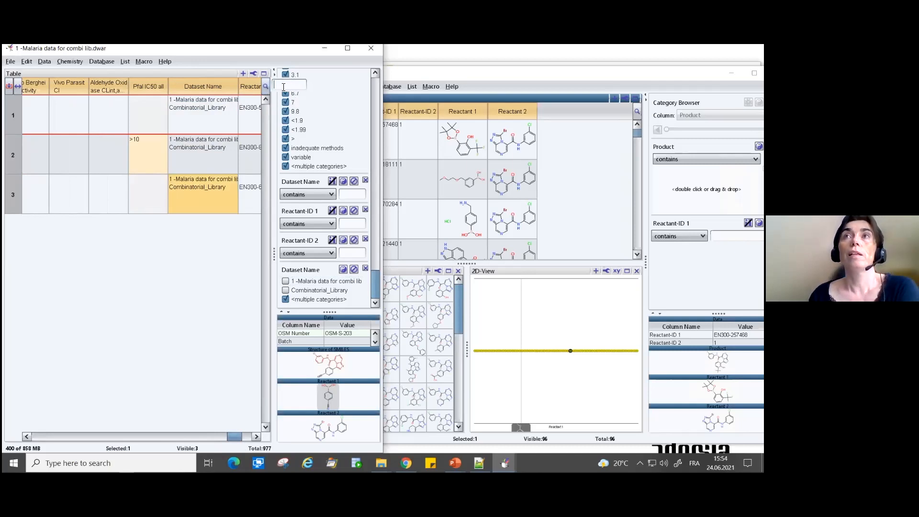
{"action": "type", "text": "Da"}
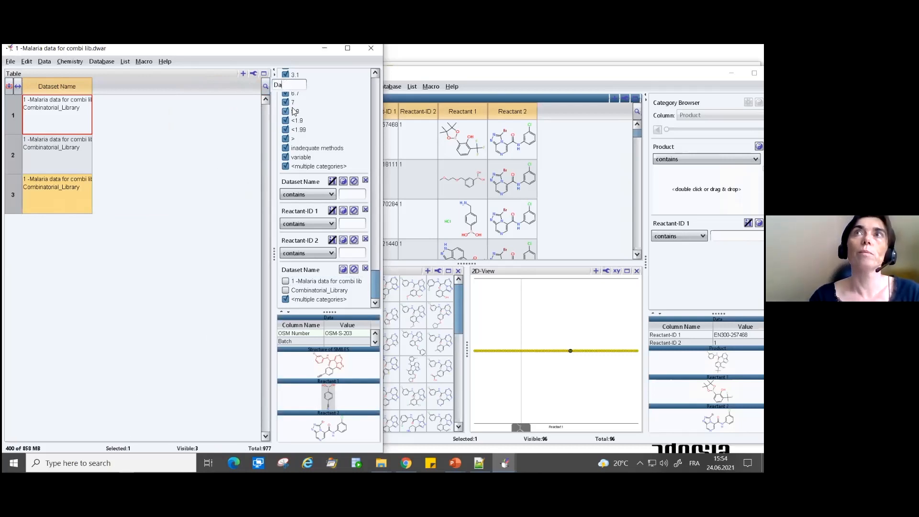
{"action": "key", "text": "BackSpace"}
{"action": "key", "text": "BackSpace"}
{"action": "type", "text": "Stru"}
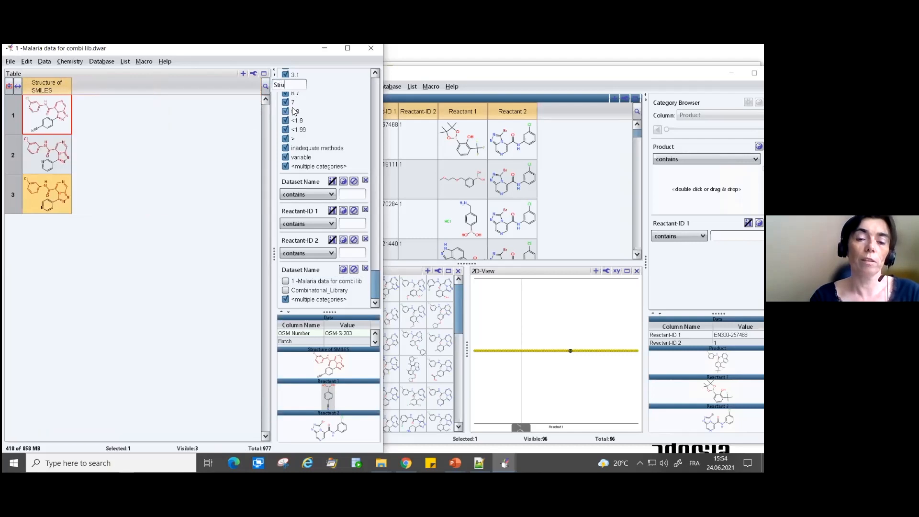
{"action": "key", "text": "BackSpace"}
{"action": "key", "text": "BackSpace"}
{"action": "key", "text": "BackSpace"}
{"action": "key", "text": "BackSpace"}
{"action": "key", "text": "BackSpace"}
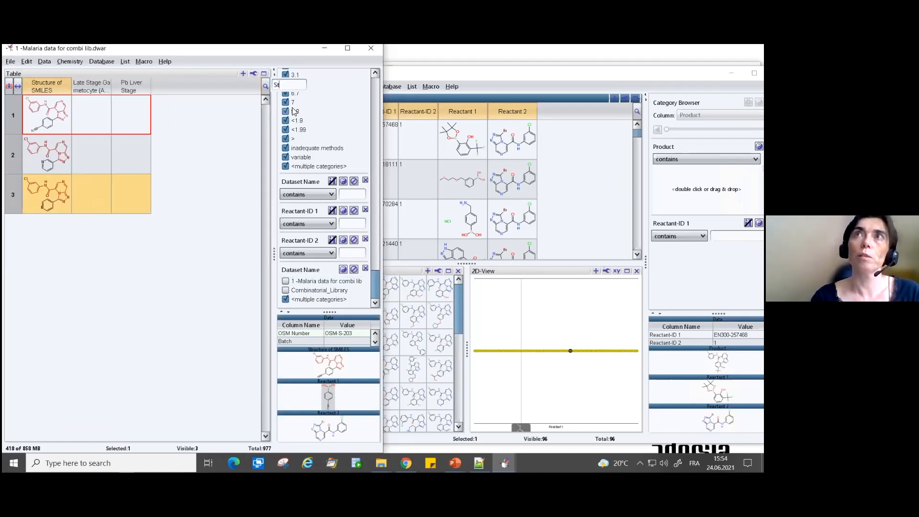
{"action": "scroll", "coordinate": [285, 108], "scroll_direction": "up", "scroll_amount": 2}
{"action": "left_click", "coordinate": [265, 87]}
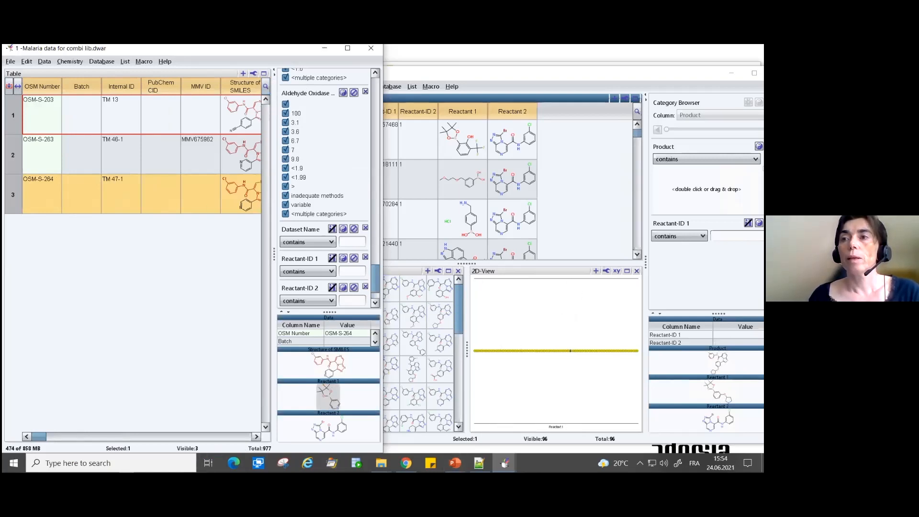
- Check the "Combinatorial libraries" slide in the PowerPoint slide show and return to the DataWarrior malaria data window
{"action": "mouse_move", "coordinate": [454, 463]}
{"action": "mouse_move", "coordinate": [500, 435]}
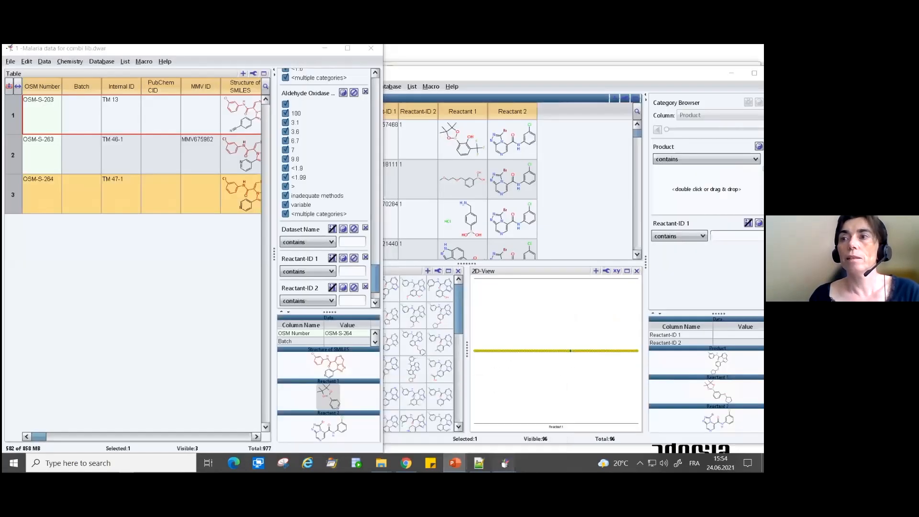
{"action": "left_click", "coordinate": [504, 463]}
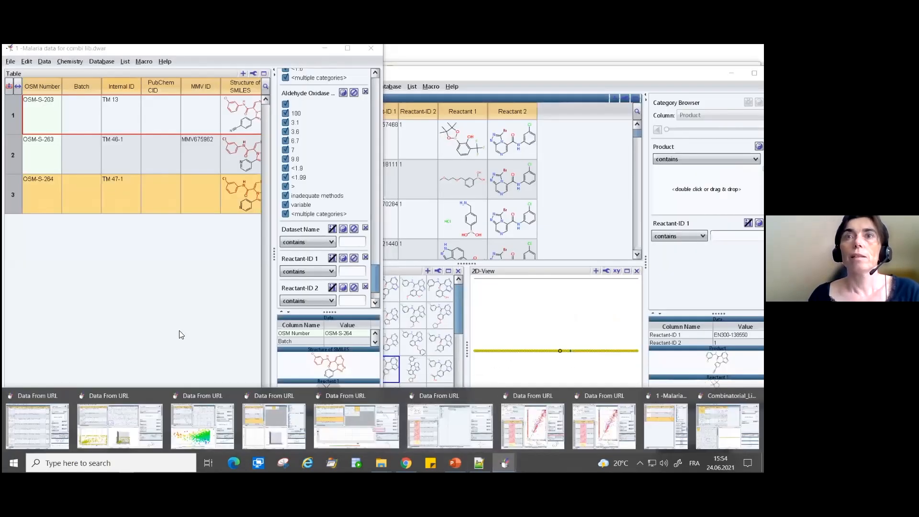
{"action": "left_click", "coordinate": [222, 235]}
- Include the "1 -Malaria data for combi lib" category in the Dataset Name filter again
{"action": "left_click_drag", "start_coordinate": [34, 437], "coordinate": [45, 437]}
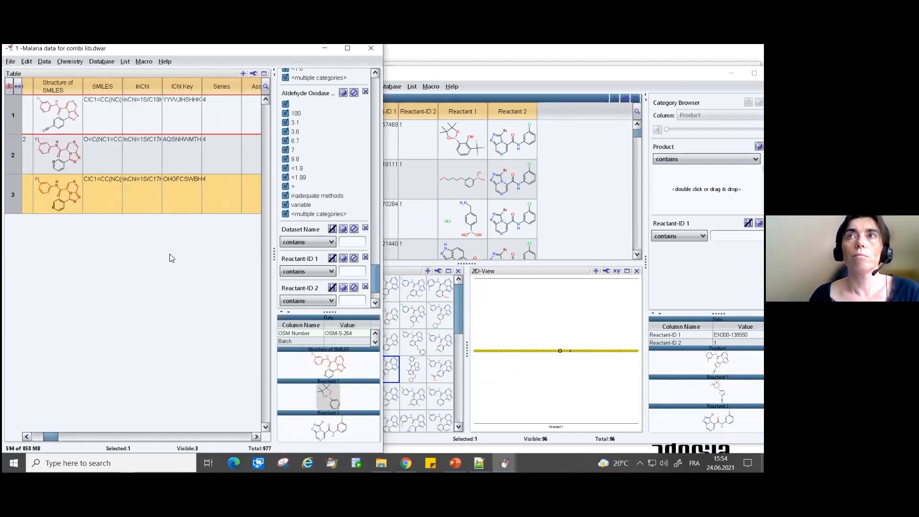
{"action": "left_click_drag", "start_coordinate": [377, 284], "coordinate": [374, 290]}
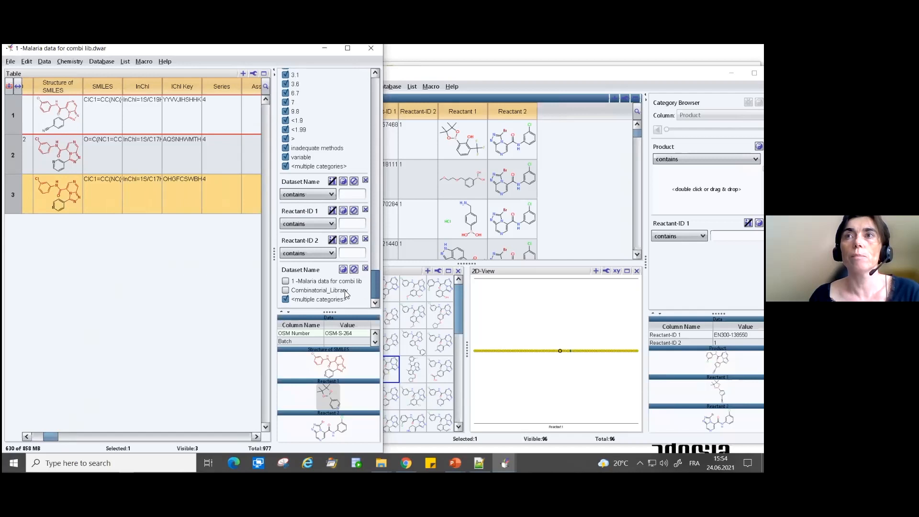
{"action": "left_click", "coordinate": [286, 282]}
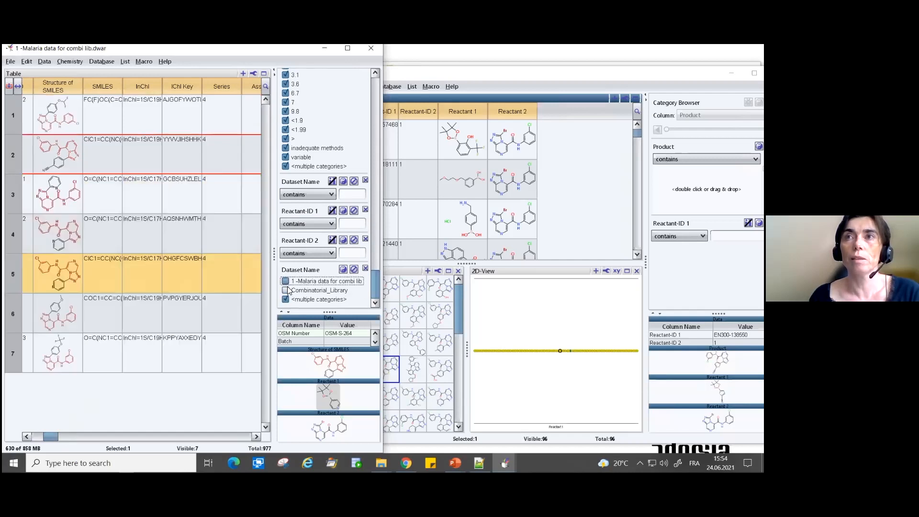
- Exclude the multiple categories entry from the Dataset Name filter and include the Combinatorial_Library category
{"action": "left_click", "coordinate": [285, 300]}
{"action": "left_click", "coordinate": [286, 290]}
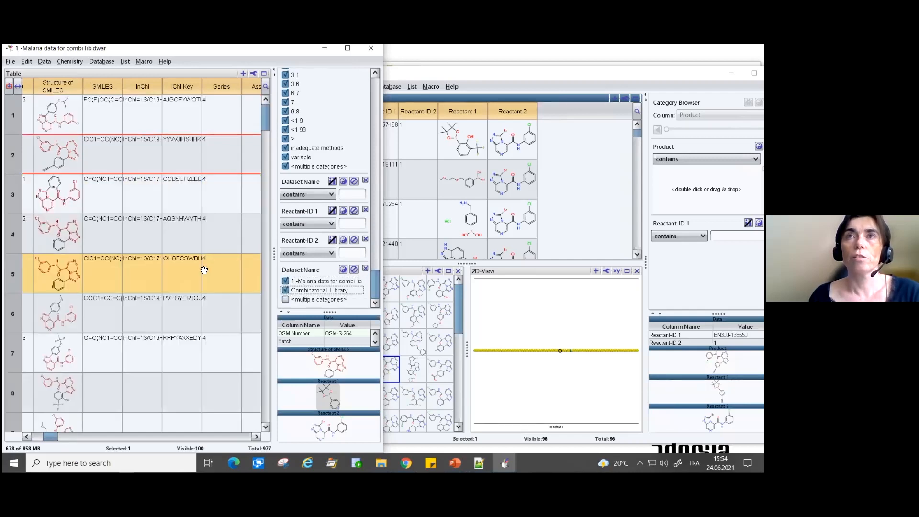
- Request a suggested synthesis route from Spaya.ai for the Structure of SMILES molecule in row 27 of the malaria table
{"action": "left_click_drag", "start_coordinate": [53, 436], "coordinate": [54, 424]}
{"action": "scroll", "coordinate": [56, 388], "scroll_direction": "down", "scroll_amount": 7}
{"action": "left_click", "coordinate": [41, 313]}
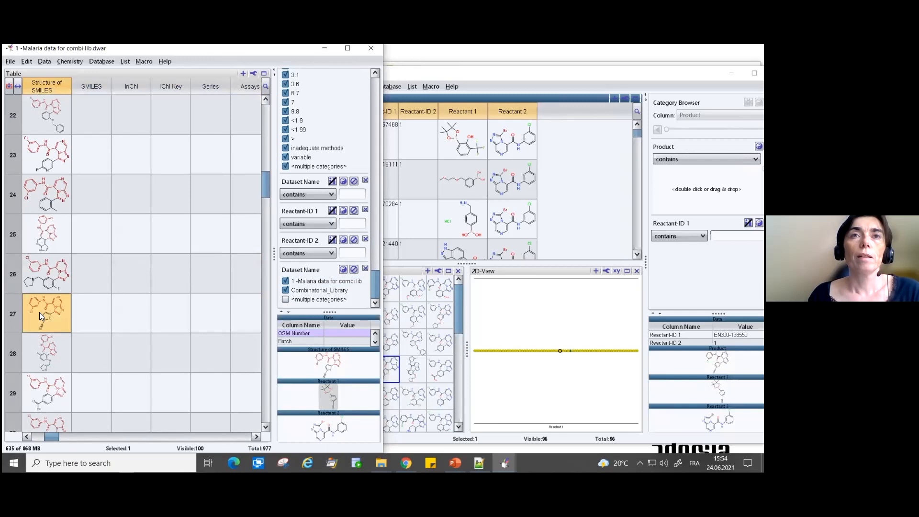
{"action": "right_click", "coordinate": [40, 315]}
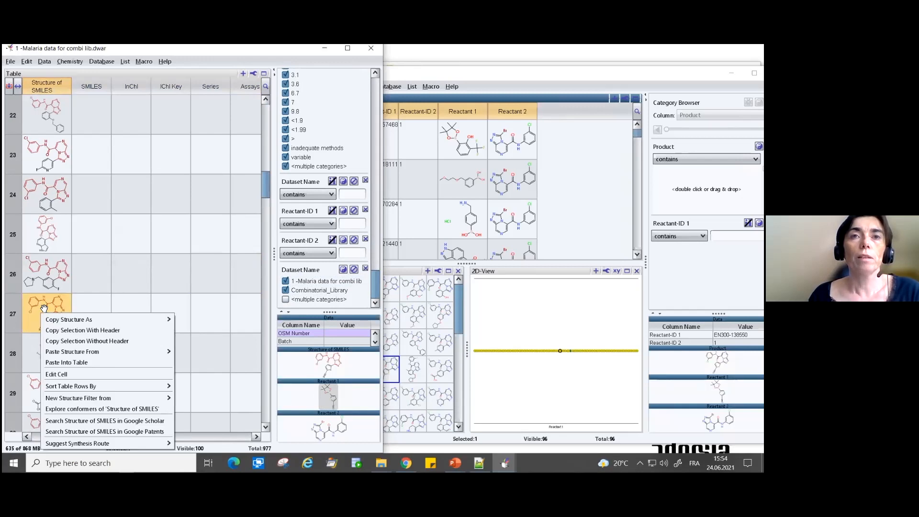
{"action": "mouse_move", "coordinate": [75, 386]}
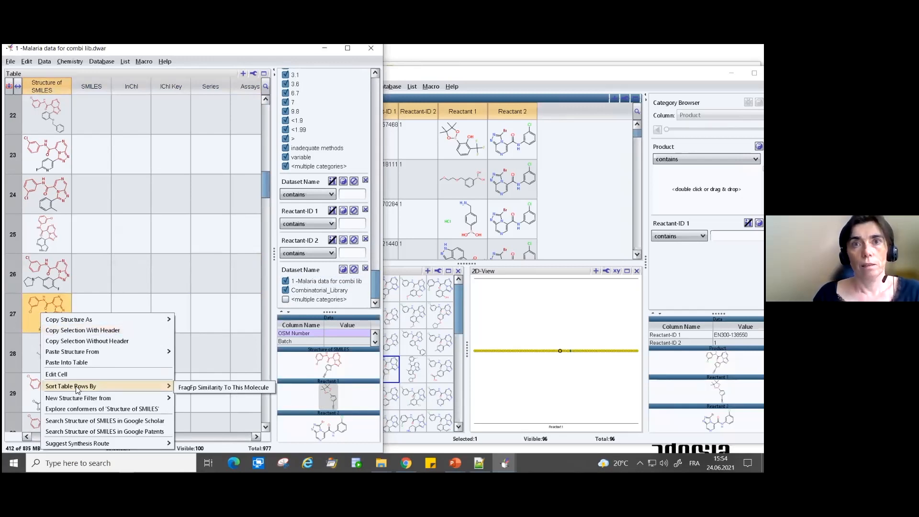
{"action": "mouse_move", "coordinate": [78, 445]}
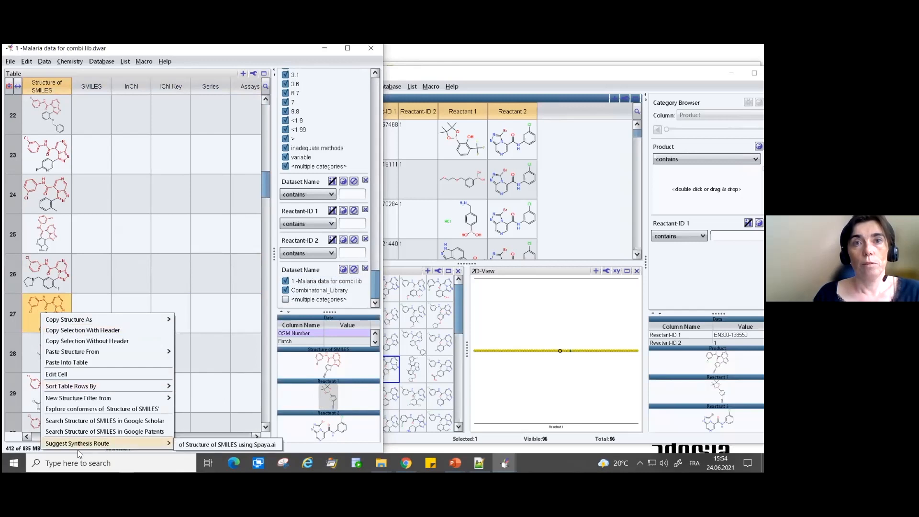
{"action": "left_click", "coordinate": [195, 445]}
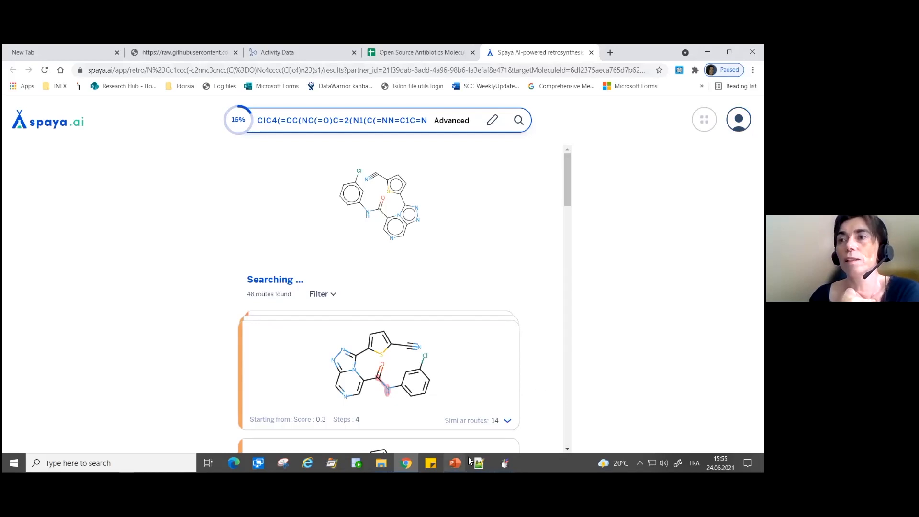
- Switch from the Spaya results in Chrome to the Combinatorial_Library window in DataWarrior
{"action": "mouse_move", "coordinate": [505, 463]}
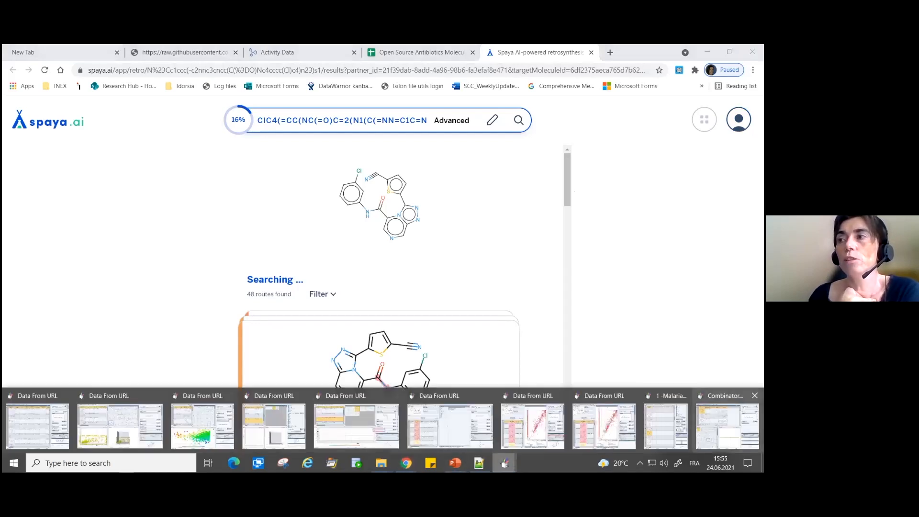
{"action": "mouse_move", "coordinate": [726, 424]}
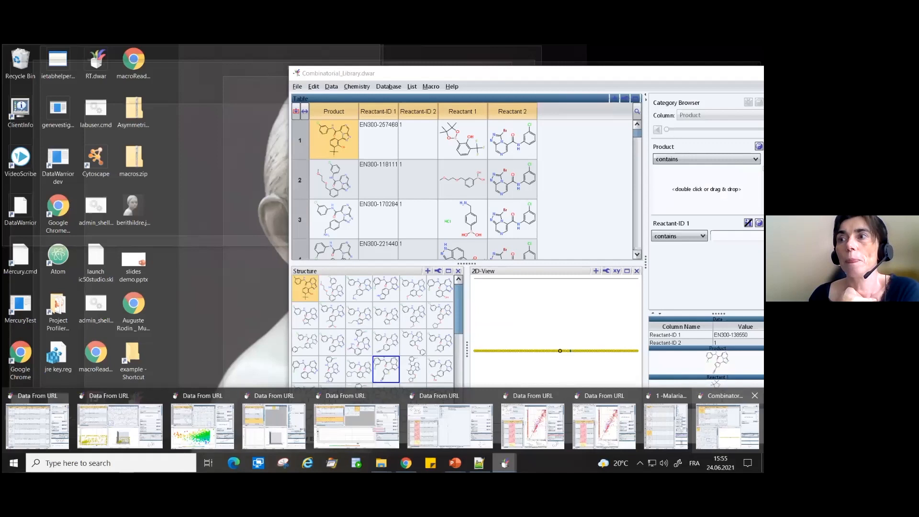
{"action": "left_click", "coordinate": [727, 425]}
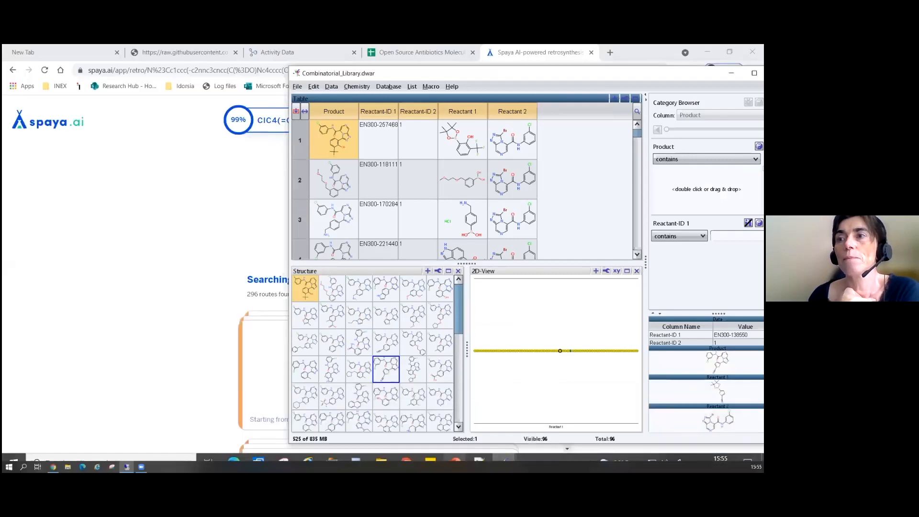
- Return to the PowerPoint slide show and advance from the "Combinatorial libraries" slide to the "Topics" slide
{"action": "mouse_move", "coordinate": [455, 463]}
{"action": "left_click", "coordinate": [431, 445]}
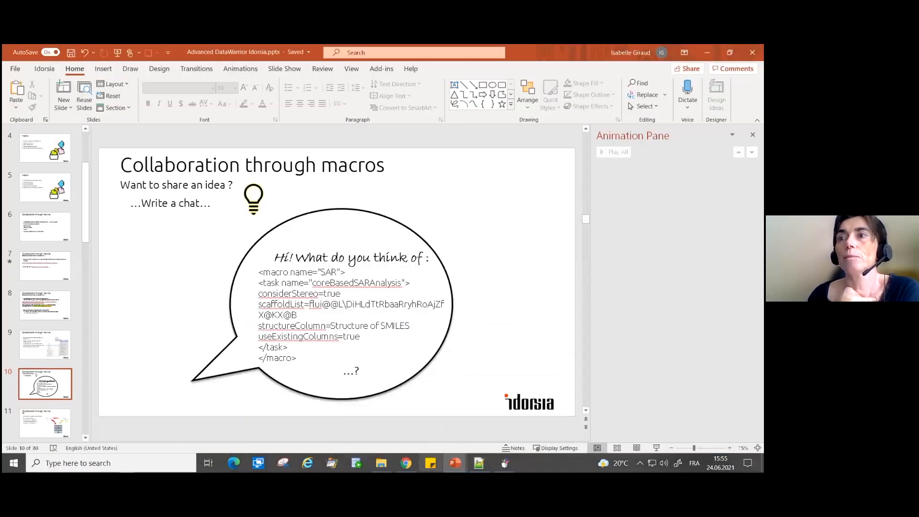
{"action": "left_click", "coordinate": [507, 439]}
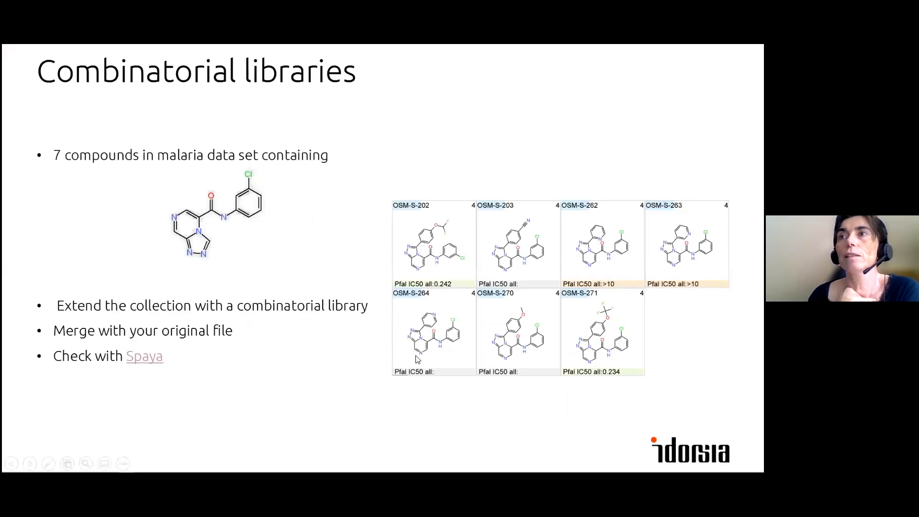
{"action": "left_click", "coordinate": [335, 374]}
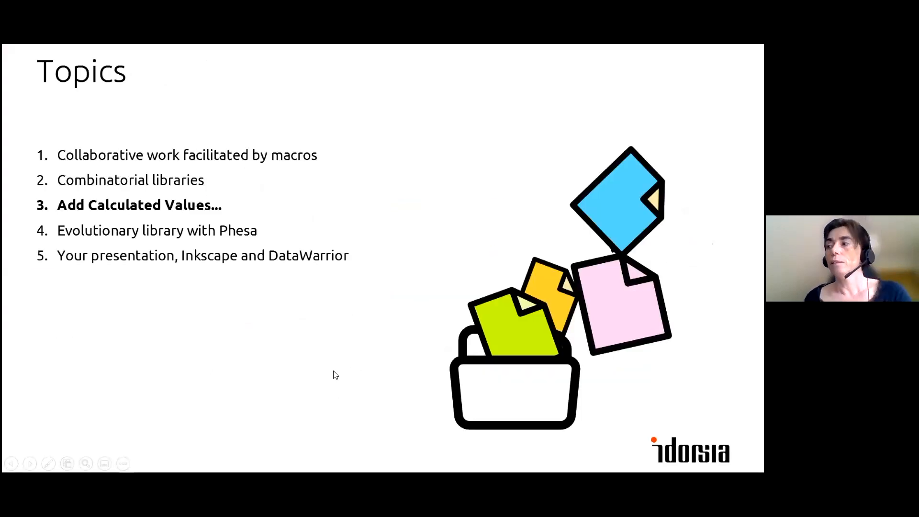
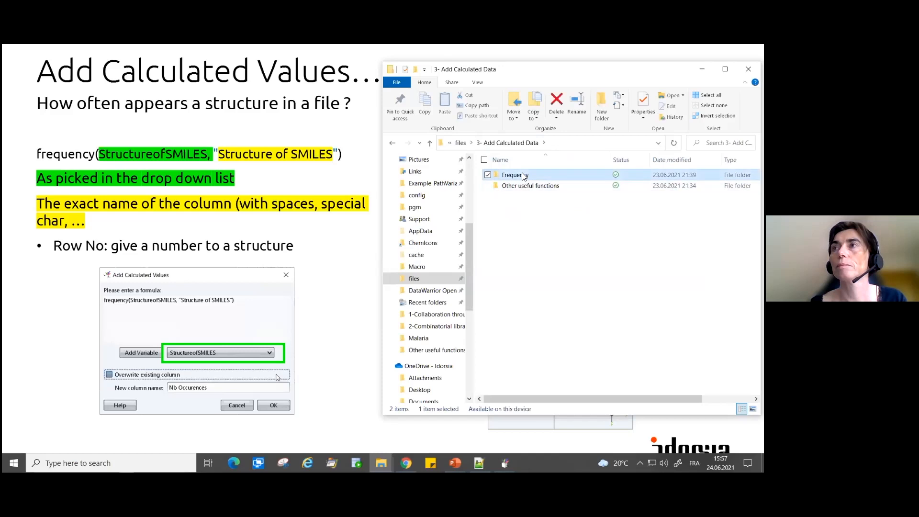
- Open "1 -frequency explained.dwar" from the Frequency folder and inspect entries in the Text A and Text B columns
{"action": "left_click", "coordinate": [540, 176]}
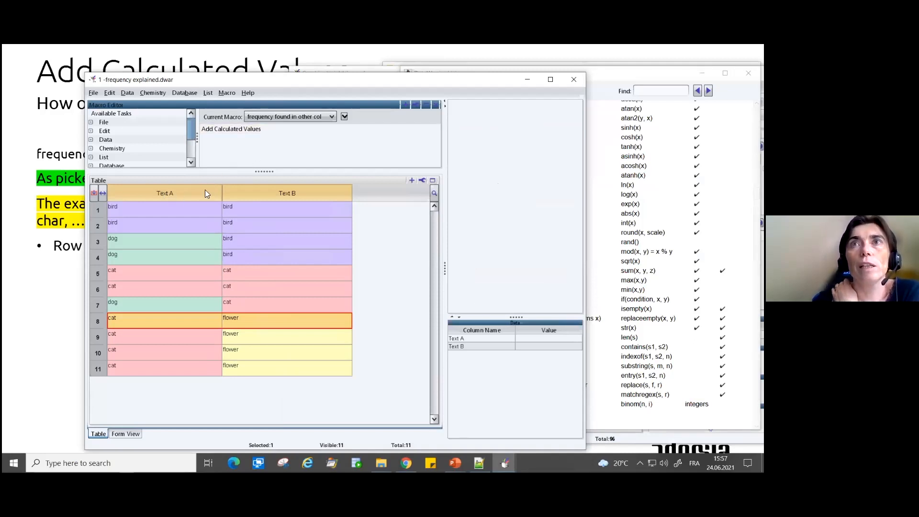
{"action": "mouse_move", "coordinate": [207, 209]}
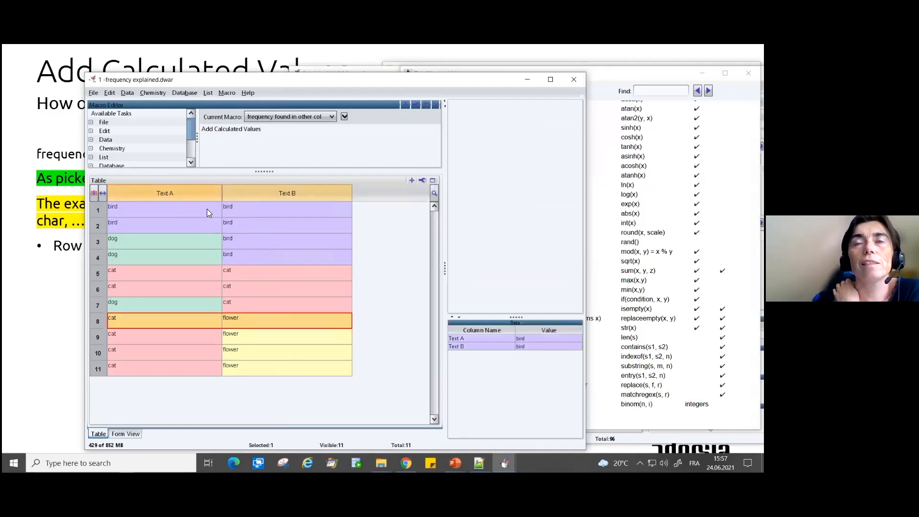
{"action": "left_click", "coordinate": [154, 214]}
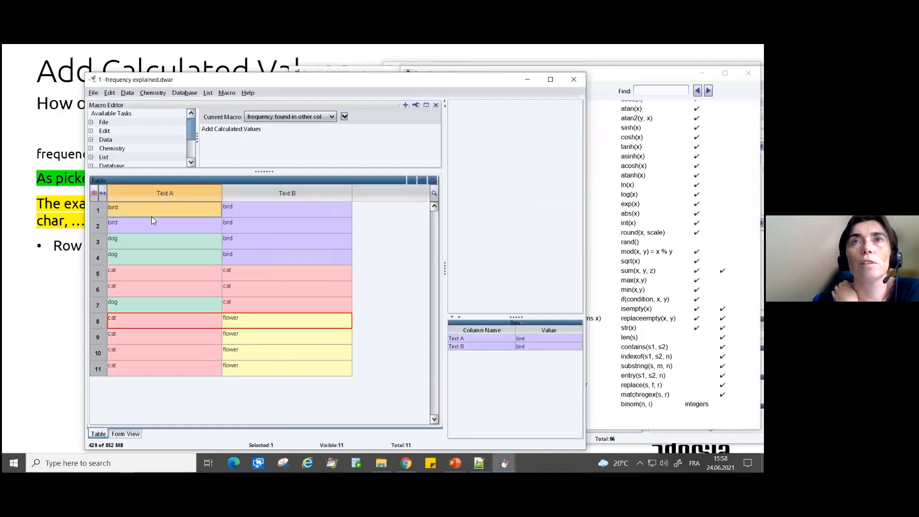
{"action": "left_click", "coordinate": [298, 206]}
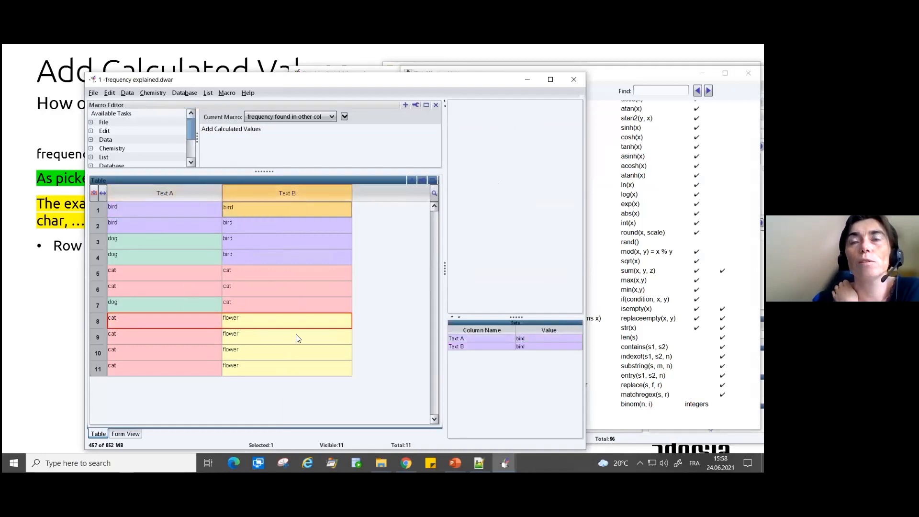
{"action": "left_click", "coordinate": [289, 370]}
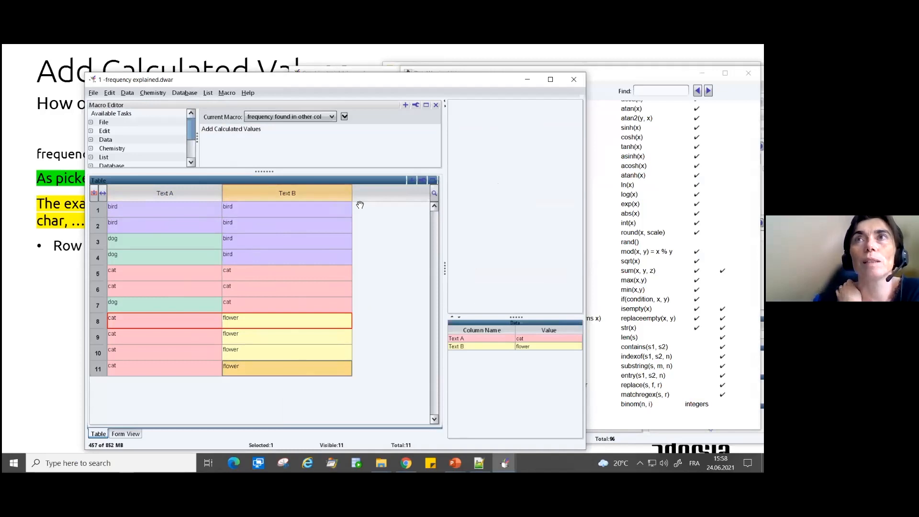
{"action": "left_click", "coordinate": [139, 210]}
{"action": "left_click", "coordinate": [132, 223]}
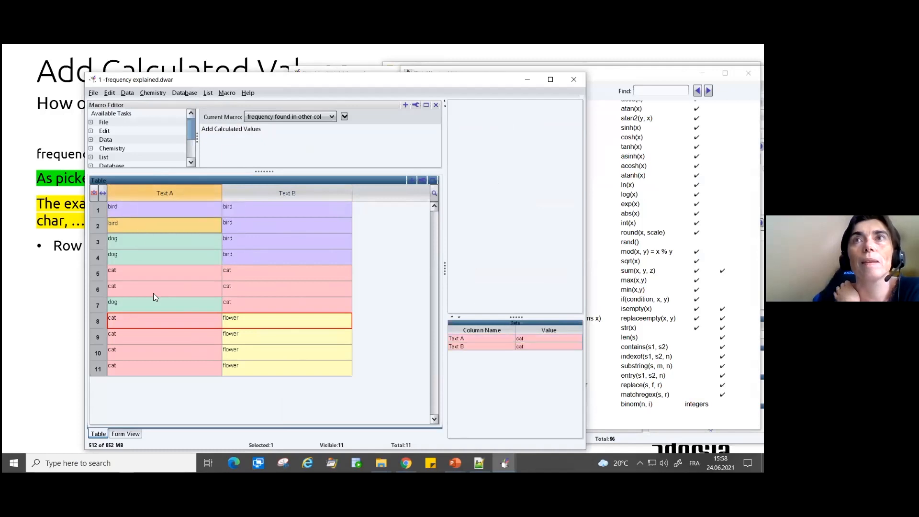
- Review the Add Calculated Values task of the "frequency same col" macro with the formula frequency(TextA,"Text A")
{"action": "left_click", "coordinate": [266, 118]}
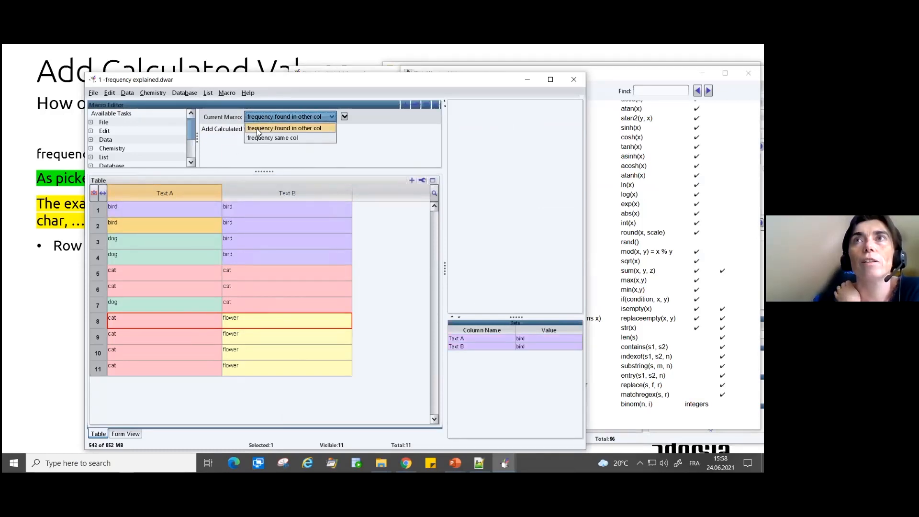
{"action": "left_click", "coordinate": [246, 132]}
{"action": "double_click", "coordinate": [246, 131]}
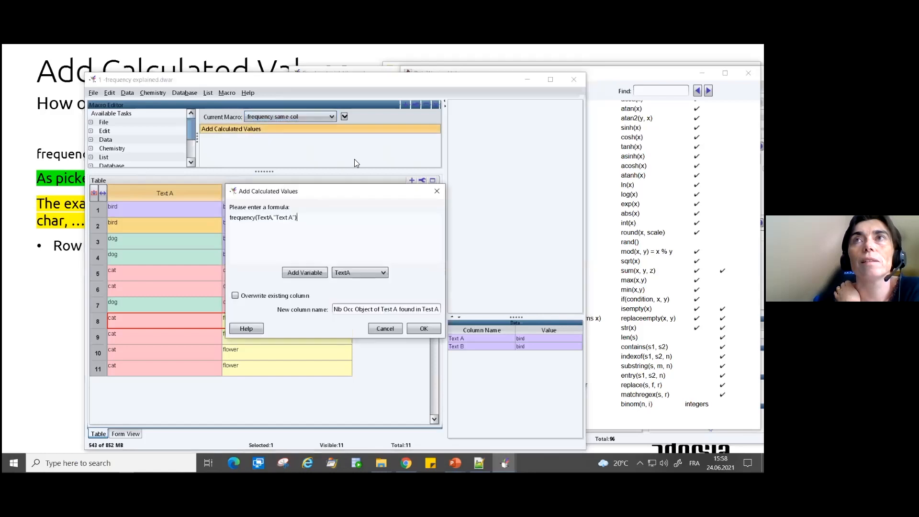
{"action": "left_click_drag", "start_coordinate": [324, 220], "coordinate": [238, 227]}
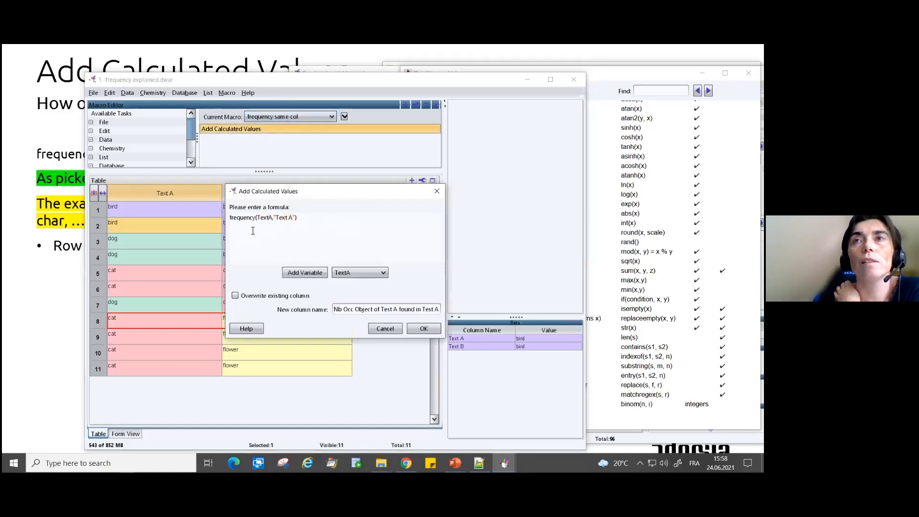
{"action": "left_click_drag", "start_coordinate": [265, 193], "coordinate": [396, 147]}
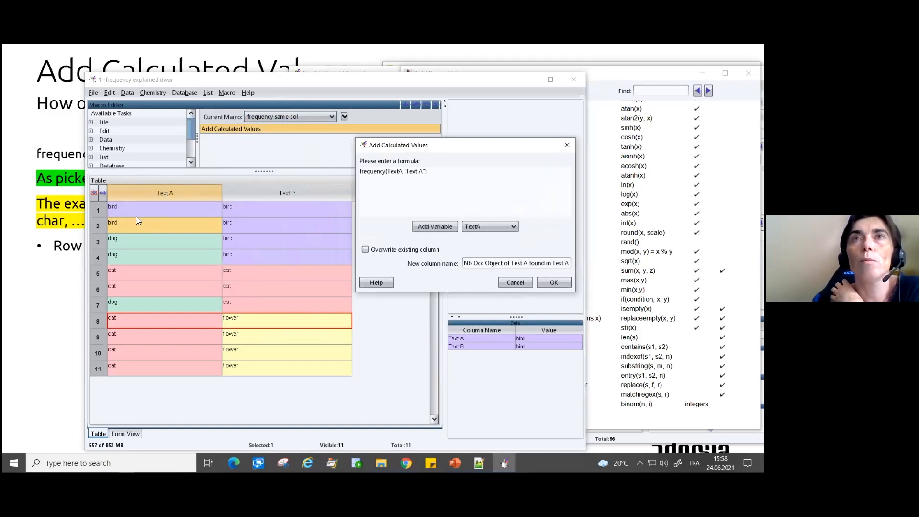
{"action": "left_click", "coordinate": [560, 280]}
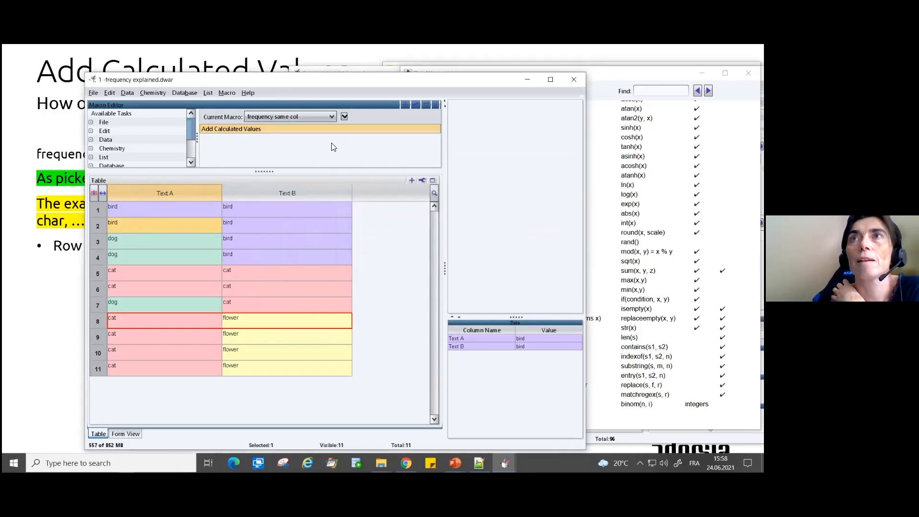
- Run the "frequency same col" macro and make the table rows taller
{"action": "left_click", "coordinate": [234, 95]}
{"action": "mouse_move", "coordinate": [262, 185]}
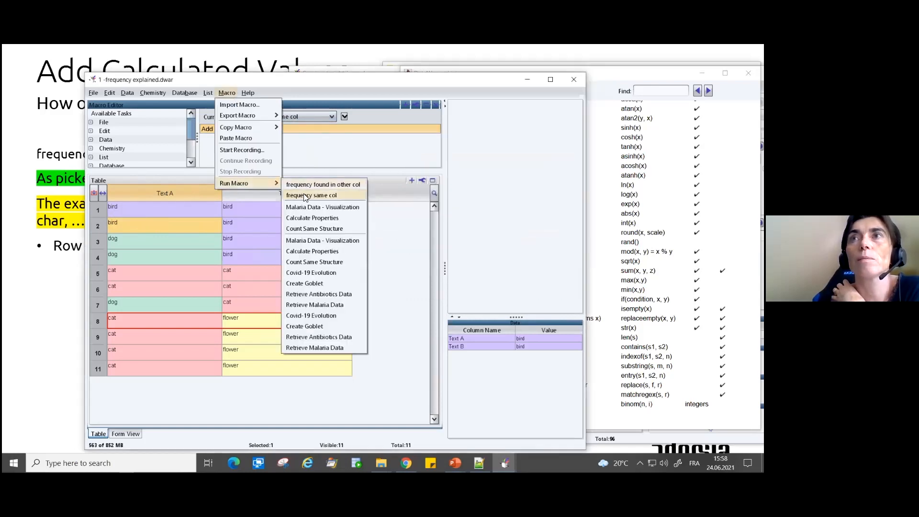
{"action": "left_click", "coordinate": [305, 196]}
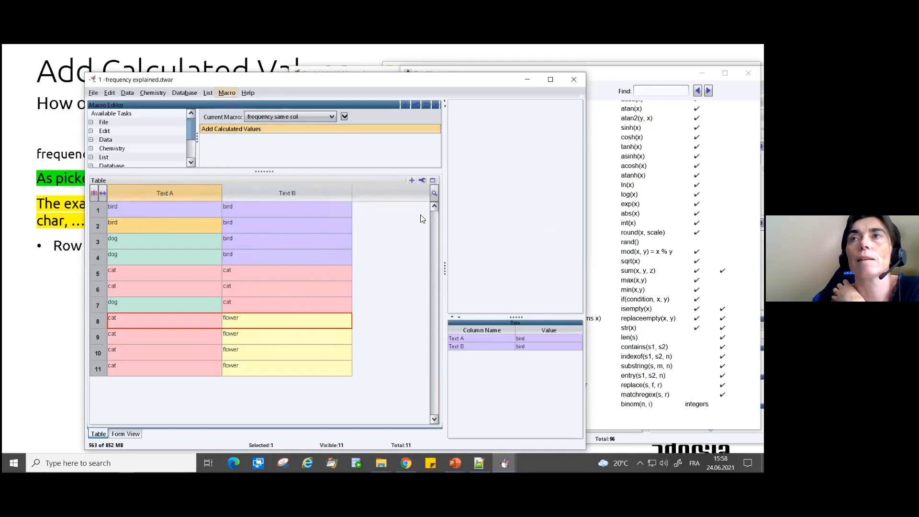
{"action": "left_click", "coordinate": [103, 207]}
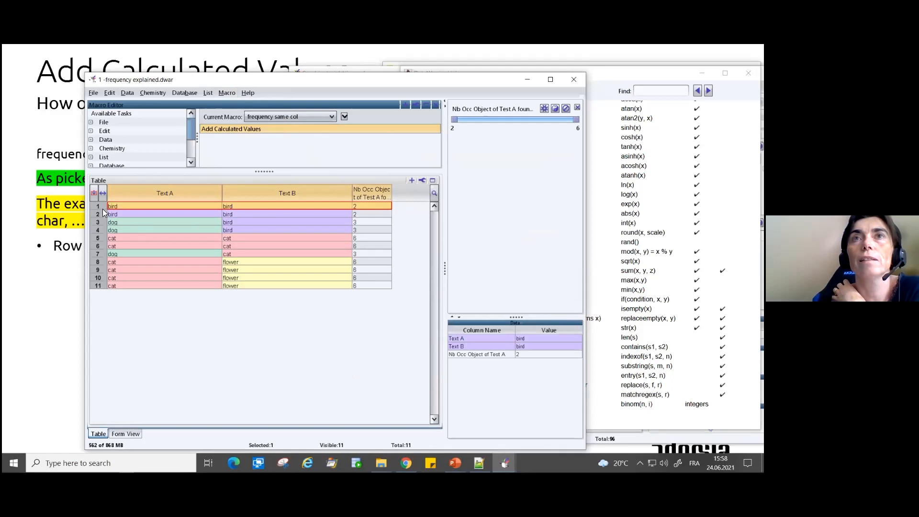
{"action": "left_click_drag", "start_coordinate": [102, 211], "coordinate": [101, 224]}
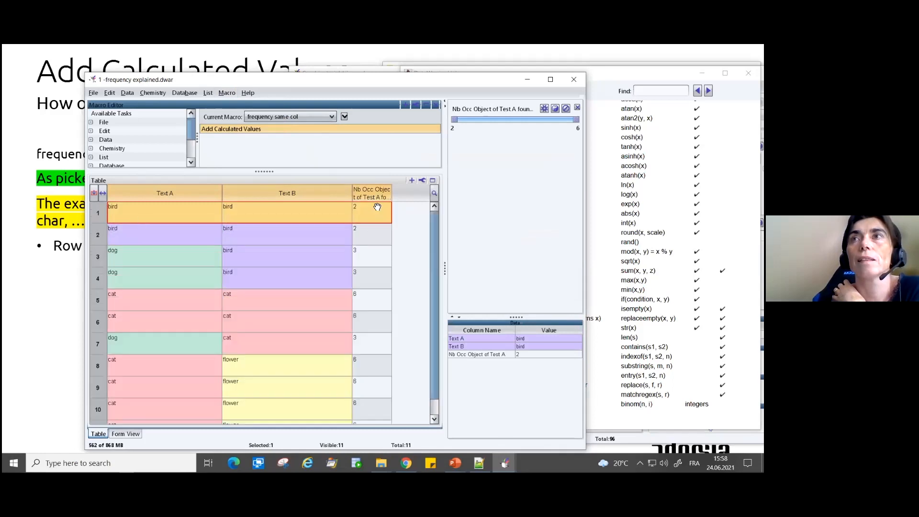
- Move the "Nb Occ Object of Test A found in Test A" column between Text A and Text B and sort by Text A in descending order
{"action": "left_click", "coordinate": [405, 200]}
{"action": "left_click_drag", "start_coordinate": [382, 193], "coordinate": [256, 197]}
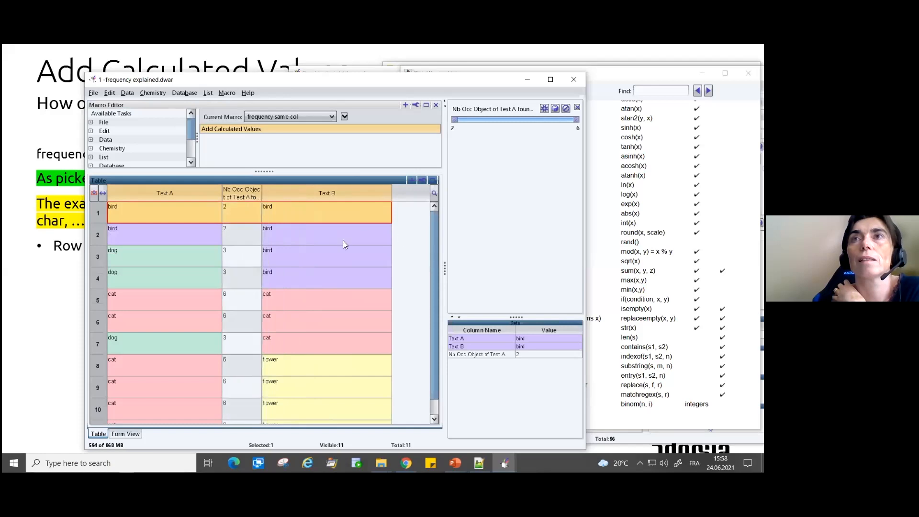
{"action": "left_click", "coordinate": [132, 213]}
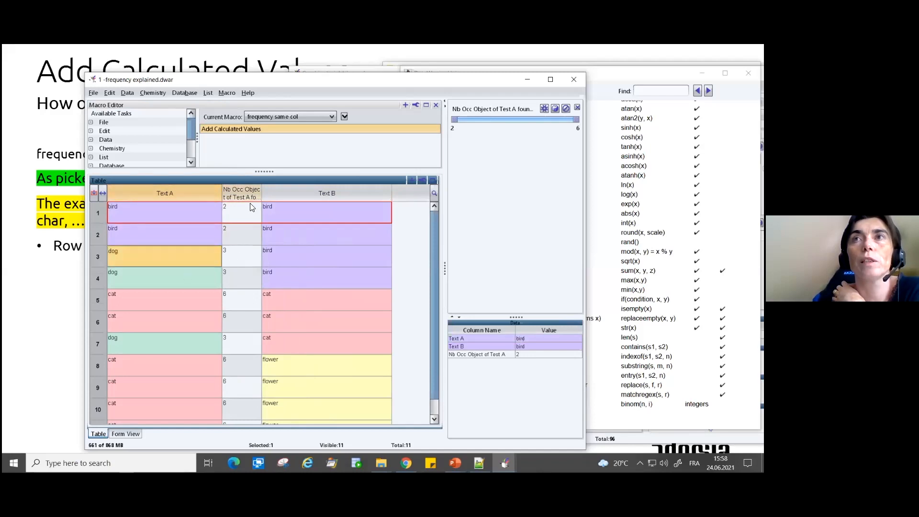
{"action": "left_click", "coordinate": [170, 193]}
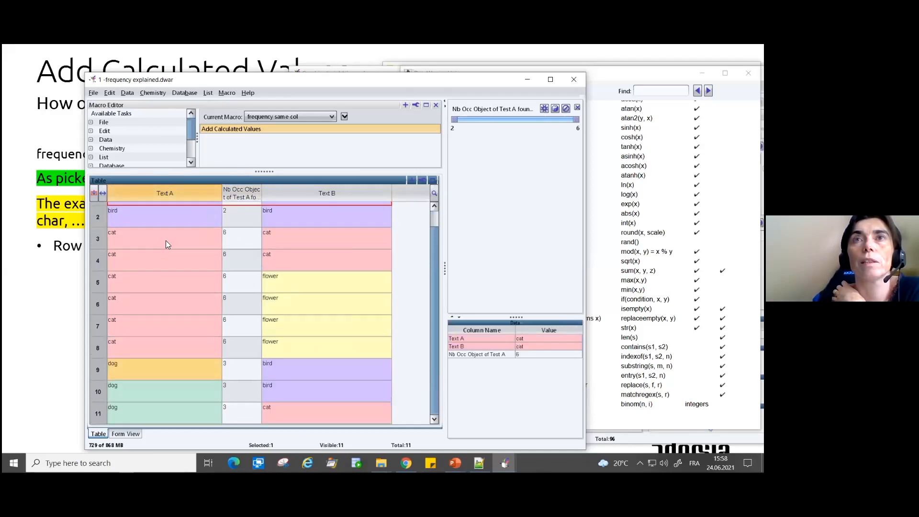
{"action": "left_click", "coordinate": [179, 194]}
{"action": "scroll", "coordinate": [181, 228], "scroll_direction": "up", "scroll_amount": 1}
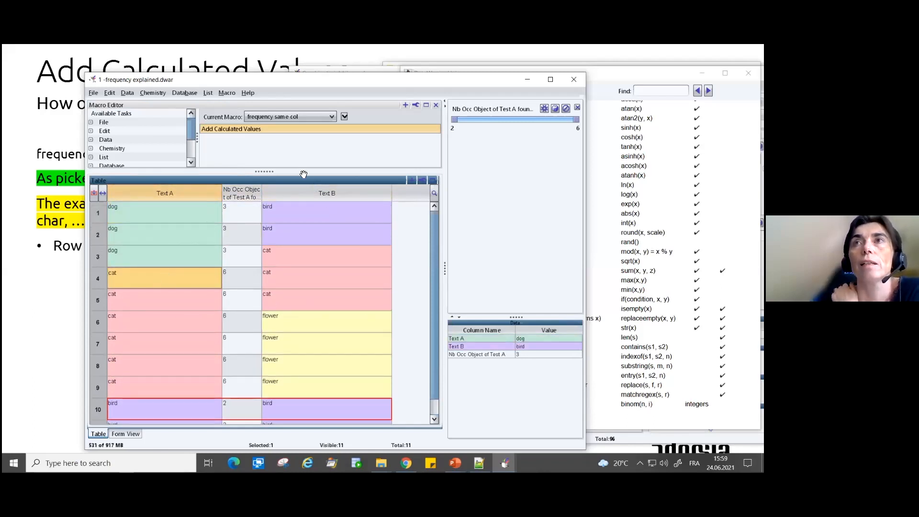
- Review the Add Calculated Values task of the "frequency found in other col" macro with the formula frequency(TextA,"Text B")
{"action": "left_click", "coordinate": [280, 116]}
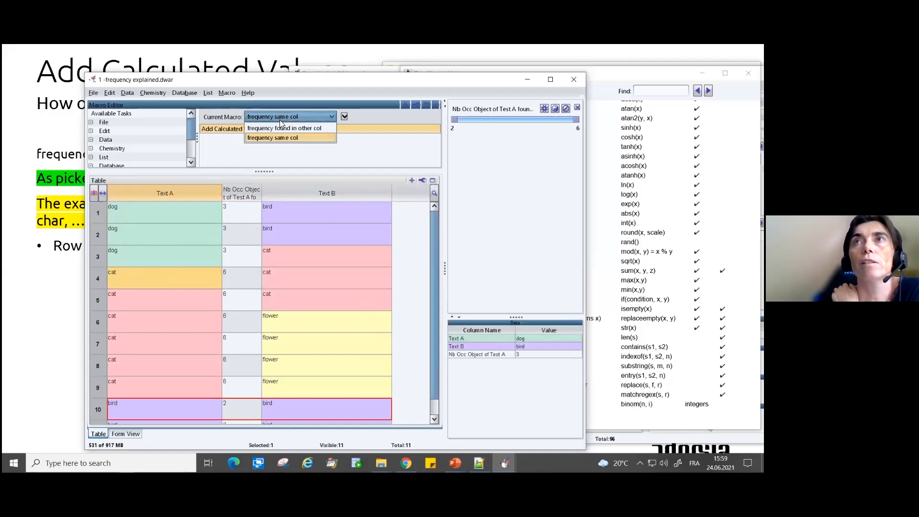
{"action": "left_click", "coordinate": [279, 128]}
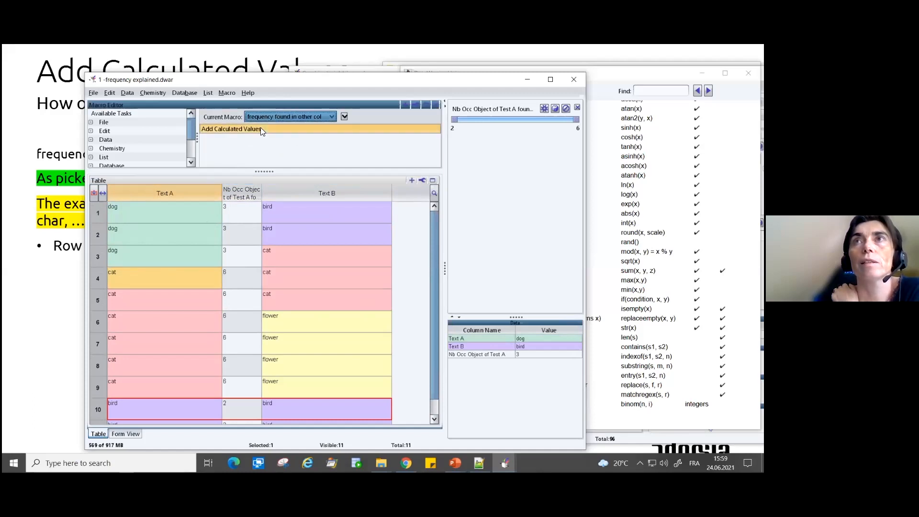
{"action": "double_click", "coordinate": [260, 129]}
{"action": "left_click_drag", "start_coordinate": [307, 191], "coordinate": [465, 169]}
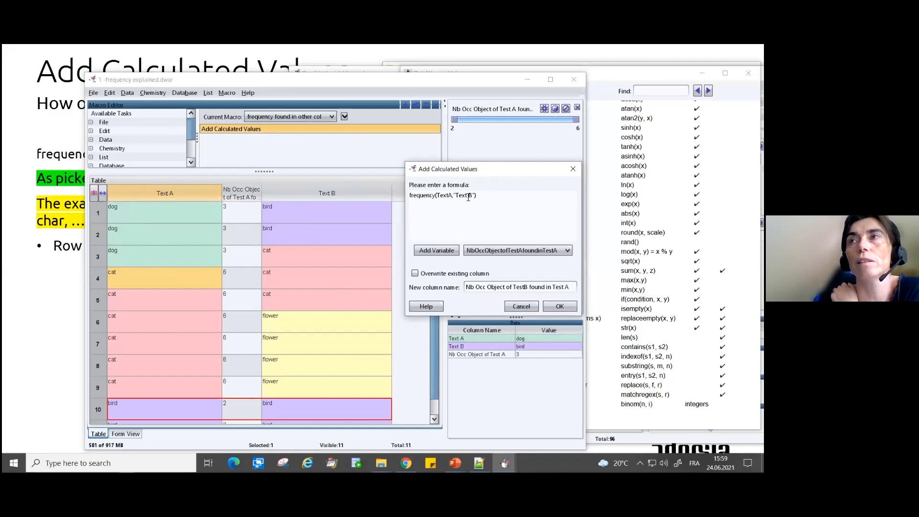
{"action": "left_click", "coordinate": [559, 307]}
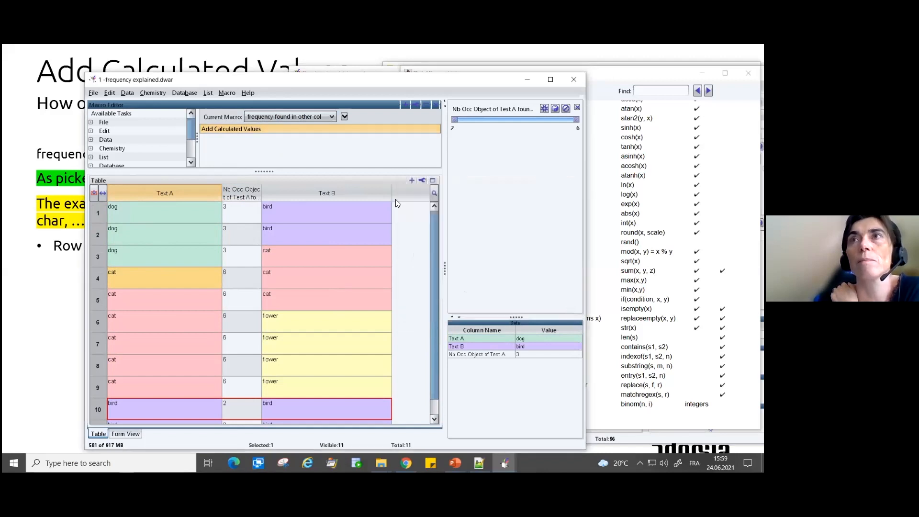
- Run the "frequency found in other col" macro and increase the height of the table rows
{"action": "left_click", "coordinate": [227, 92]}
{"action": "mouse_move", "coordinate": [239, 183]}
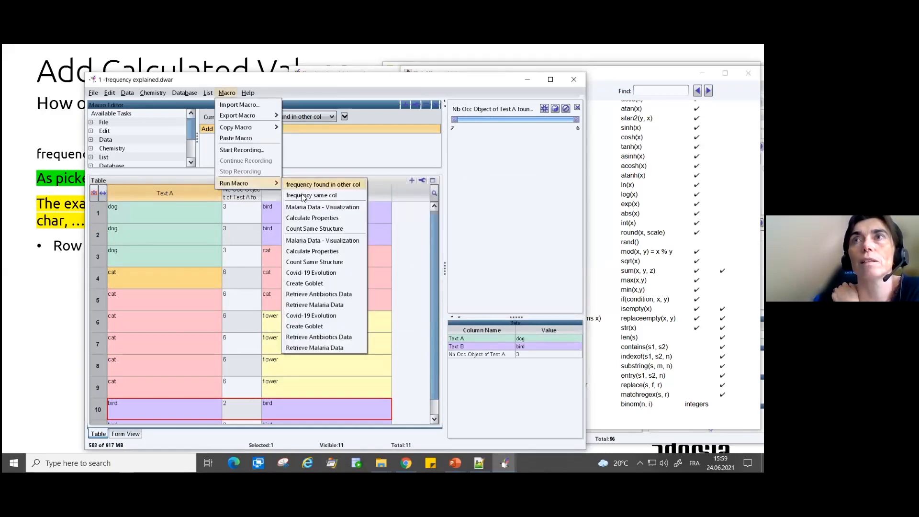
{"action": "left_click", "coordinate": [336, 185]}
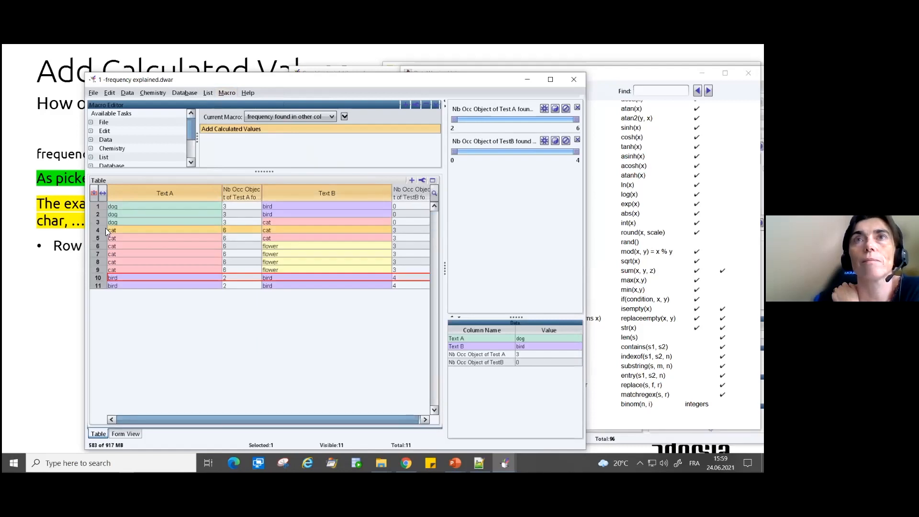
{"action": "left_click_drag", "start_coordinate": [103, 210], "coordinate": [116, 220]}
- Place the TestB occurrence column before Text B and sort the table by the Test A occurrence column in ascending order
{"action": "left_click_drag", "start_coordinate": [398, 194], "coordinate": [240, 195]}
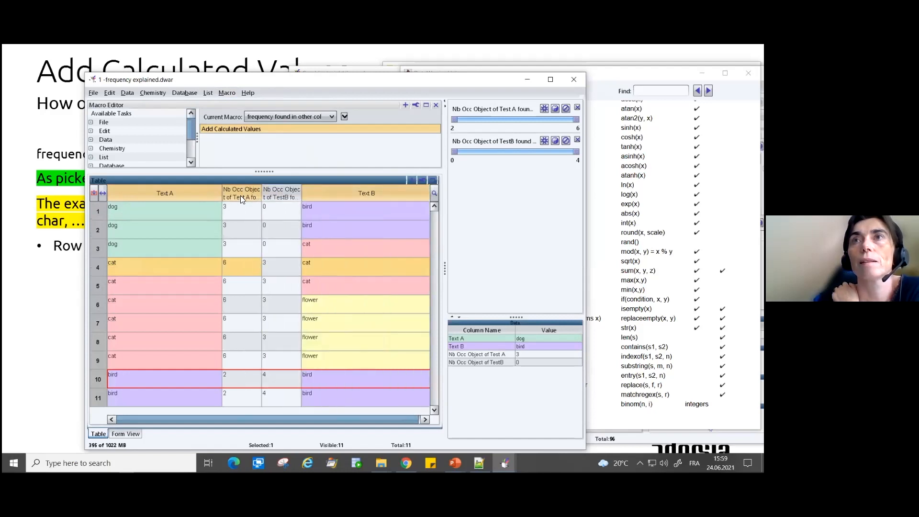
{"action": "left_click", "coordinate": [241, 195]}
- Hide the selected table columns and restore all columns
{"action": "right_click", "coordinate": [240, 195]}
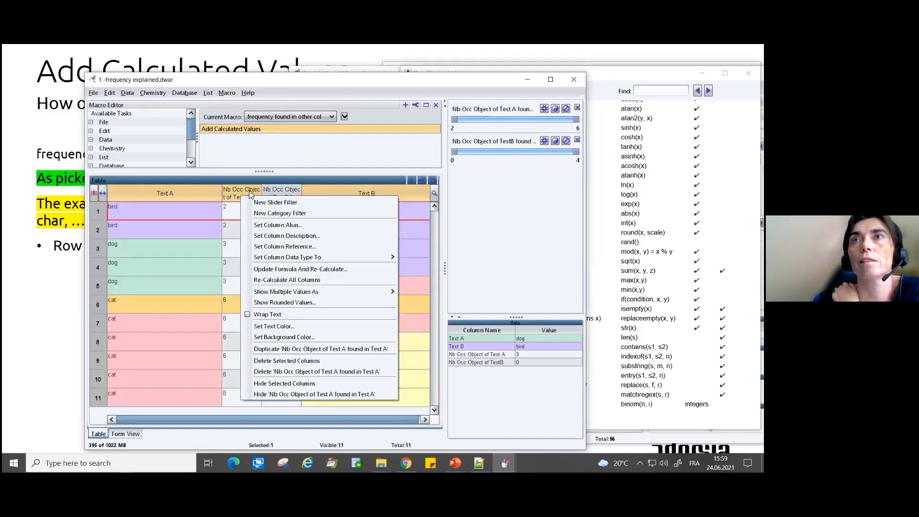
{"action": "left_click", "coordinate": [274, 383]}
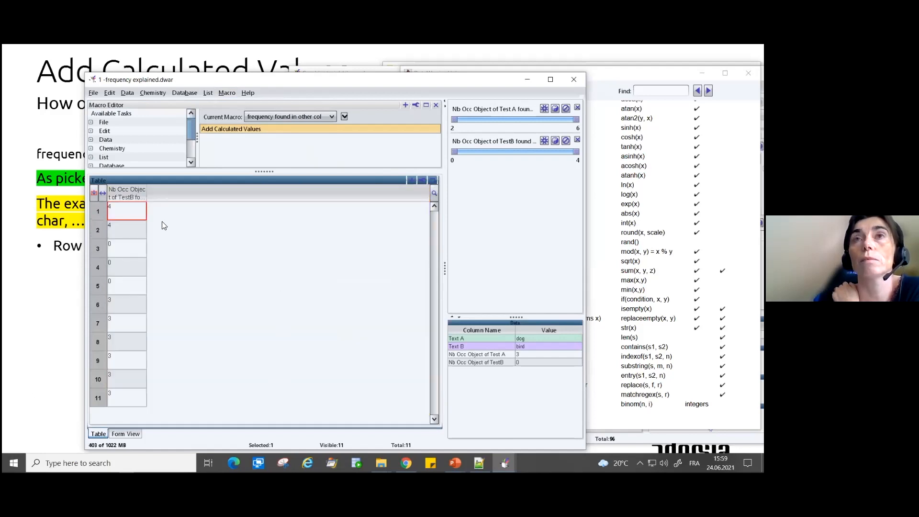
{"action": "right_click", "coordinate": [135, 194]}
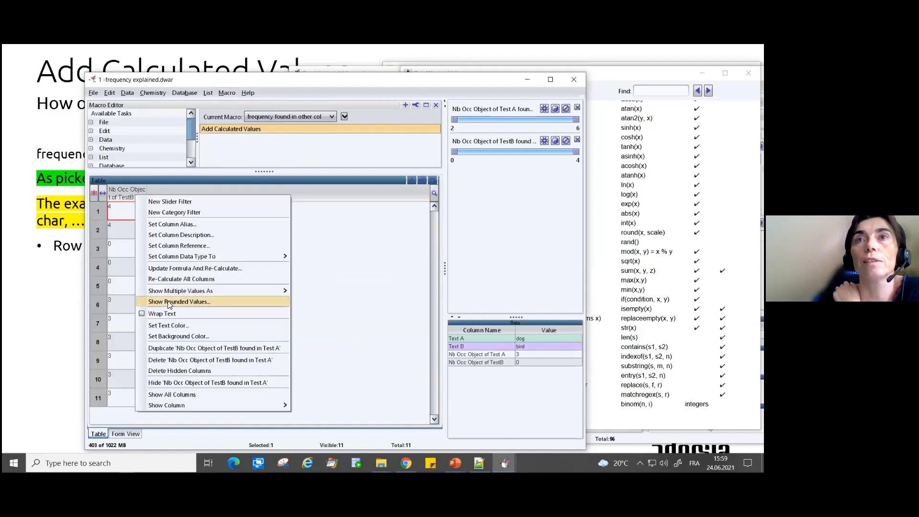
{"action": "left_click", "coordinate": [181, 395]}
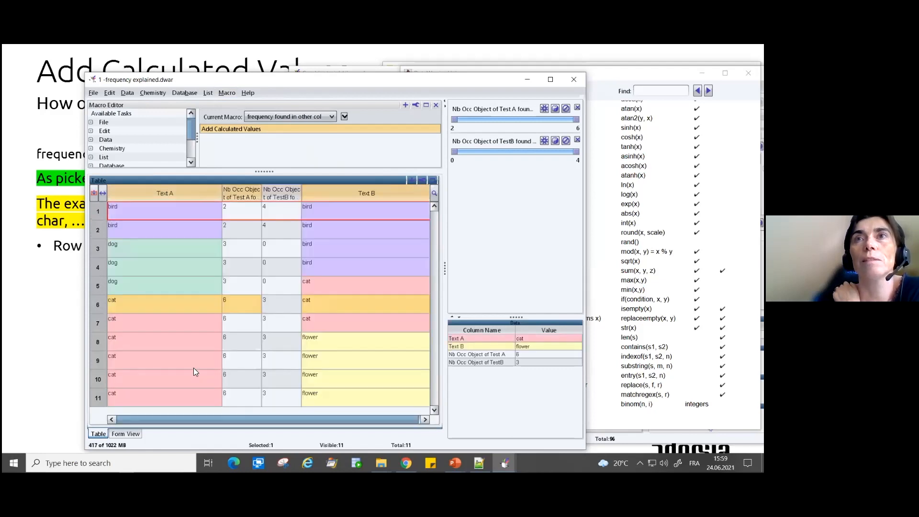
- Widen both occurrence columns to reveal their full headers and compare the bird entries of Text A and Text B in row 1
{"action": "left_click", "coordinate": [288, 207]}
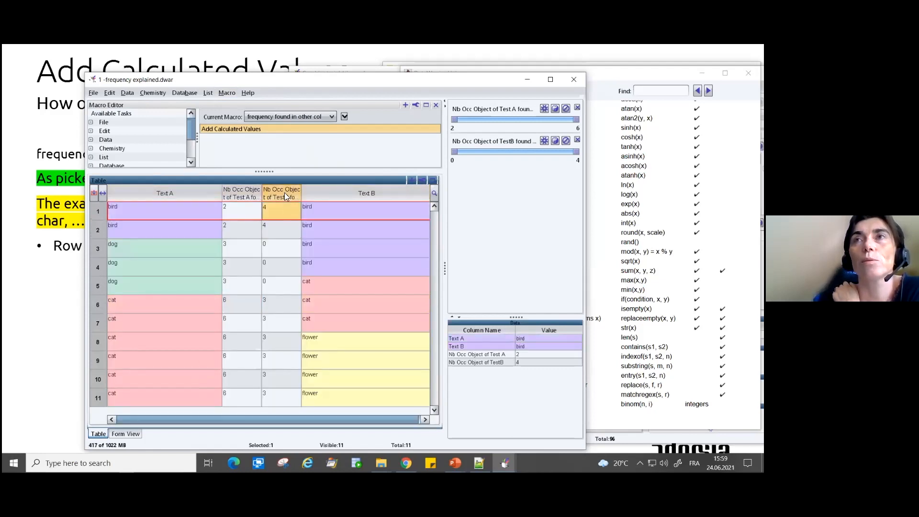
{"action": "left_click_drag", "start_coordinate": [335, 195], "coordinate": [374, 195]}
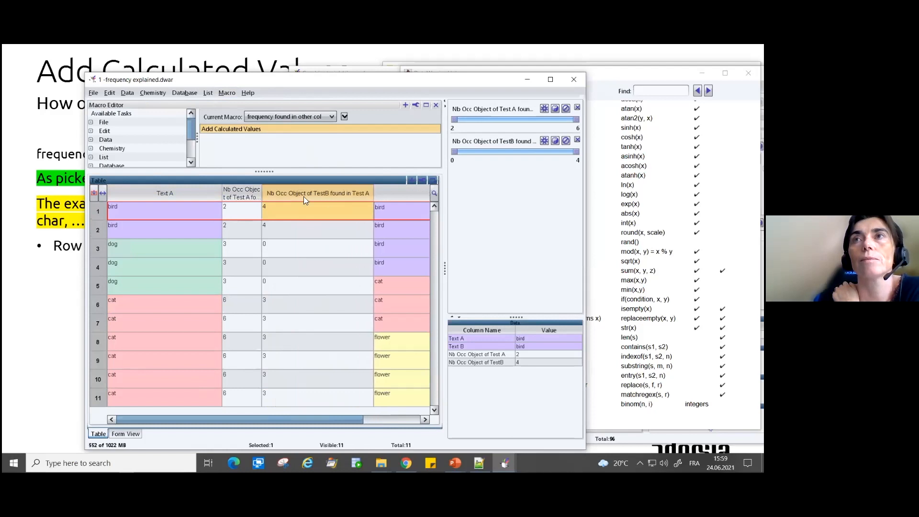
{"action": "left_click_drag", "start_coordinate": [261, 192], "coordinate": [290, 192]}
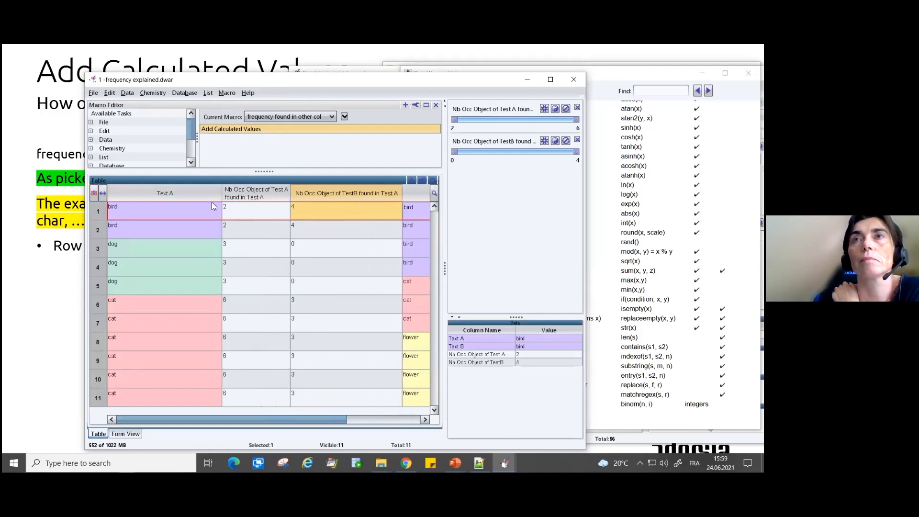
{"action": "left_click", "coordinate": [138, 213]}
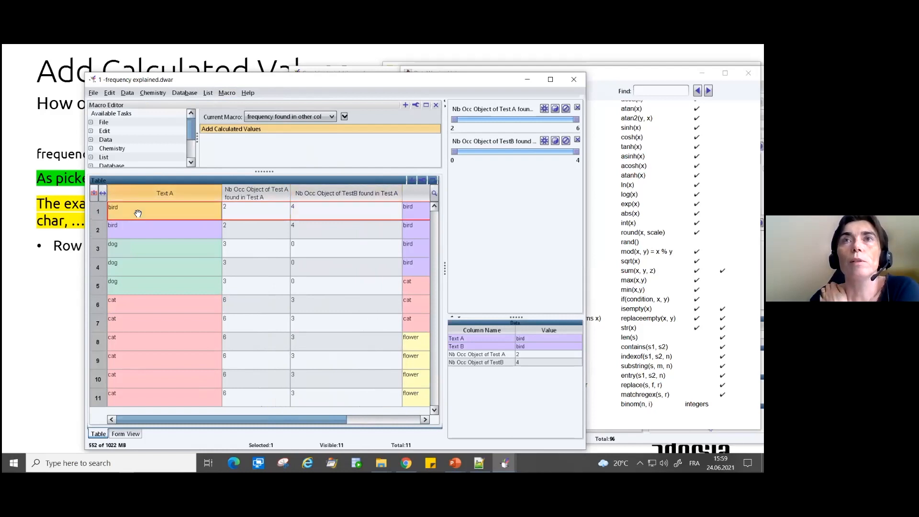
{"action": "left_click", "coordinate": [409, 208]}
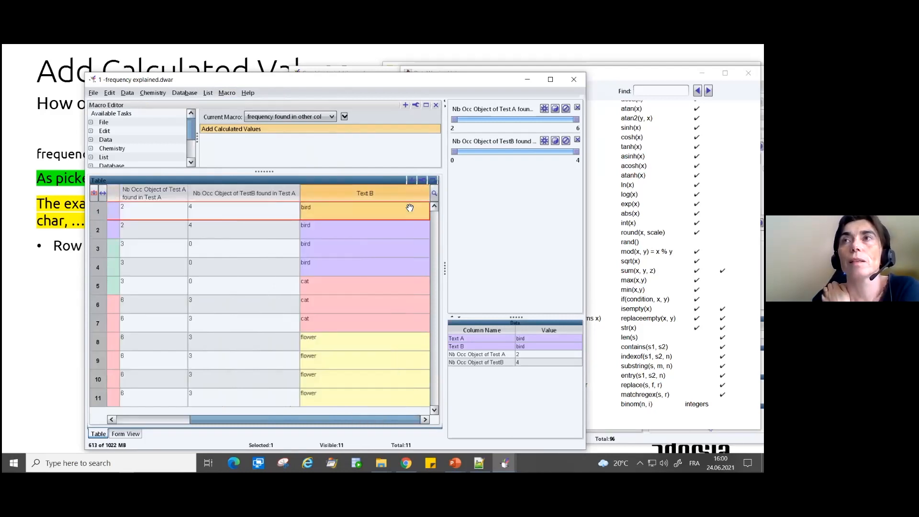
- Compare the bird, dog and cat entries in Text A and Text B with both occurrence columns
{"action": "left_click", "coordinate": [202, 209]}
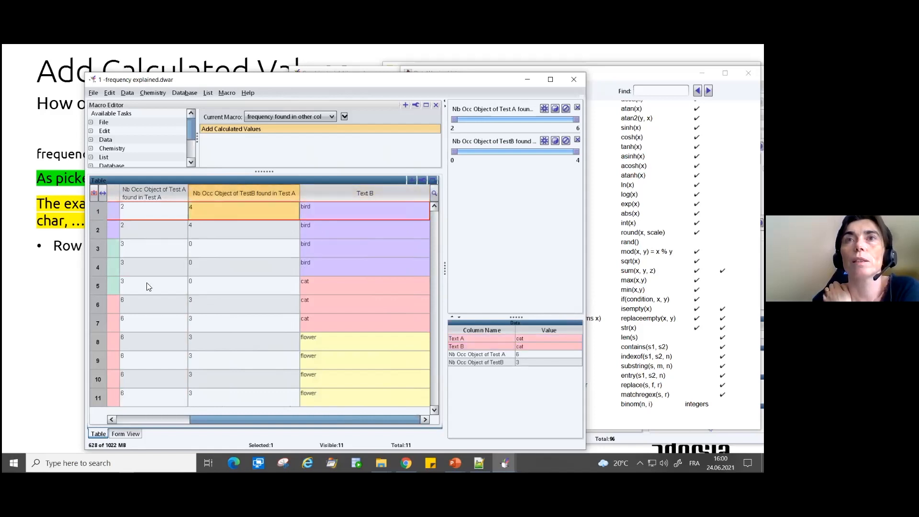
{"action": "left_click", "coordinate": [111, 251]}
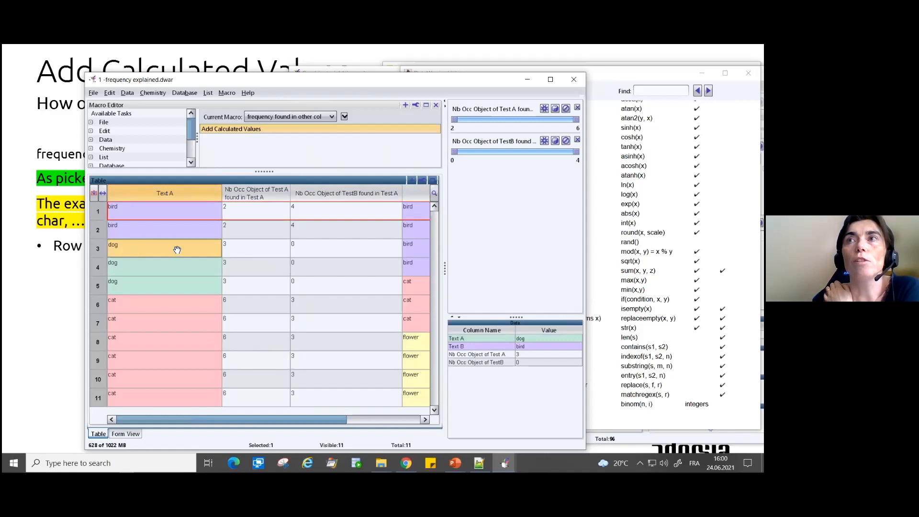
{"action": "left_click_drag", "start_coordinate": [320, 419], "coordinate": [442, 413]}
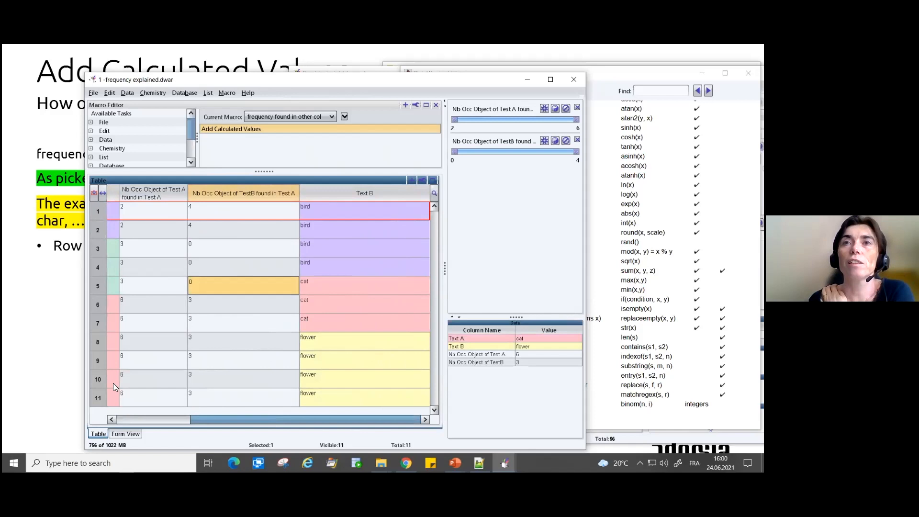
{"action": "scroll", "coordinate": [113, 383], "scroll_direction": "left", "scroll_amount": 3}
- Close the frequency explained.dwar file without saving its changes
{"action": "left_click_drag", "start_coordinate": [496, 83], "coordinate": [544, 95]}
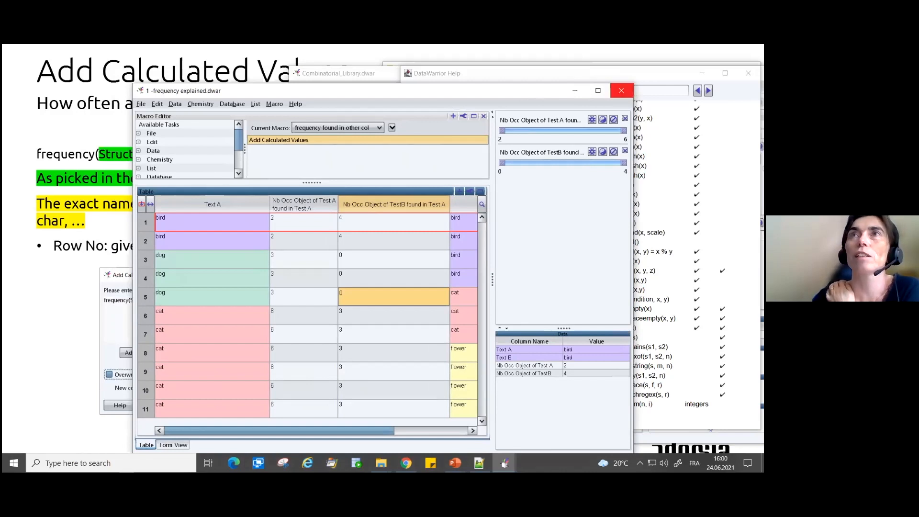
{"action": "left_click", "coordinate": [621, 90]}
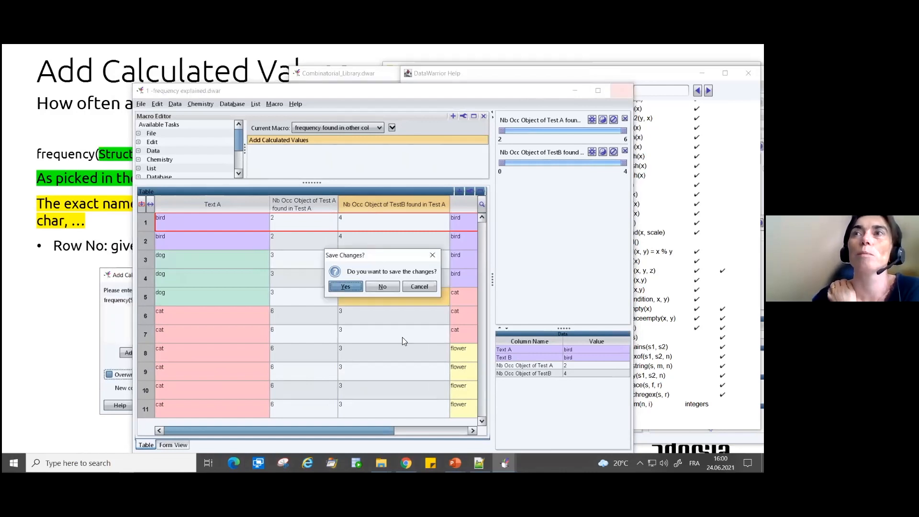
{"action": "left_click", "coordinate": [388, 287]}
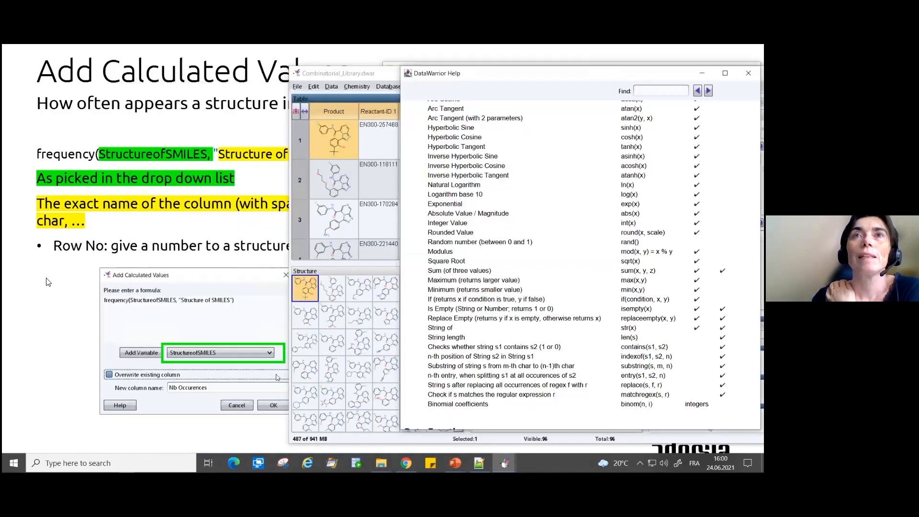
- Switch to the slide show, view the slide on the structure-counting macro and frequencyInCategory, and return to the previous slide
{"action": "key", "text": "alt+Tab"}
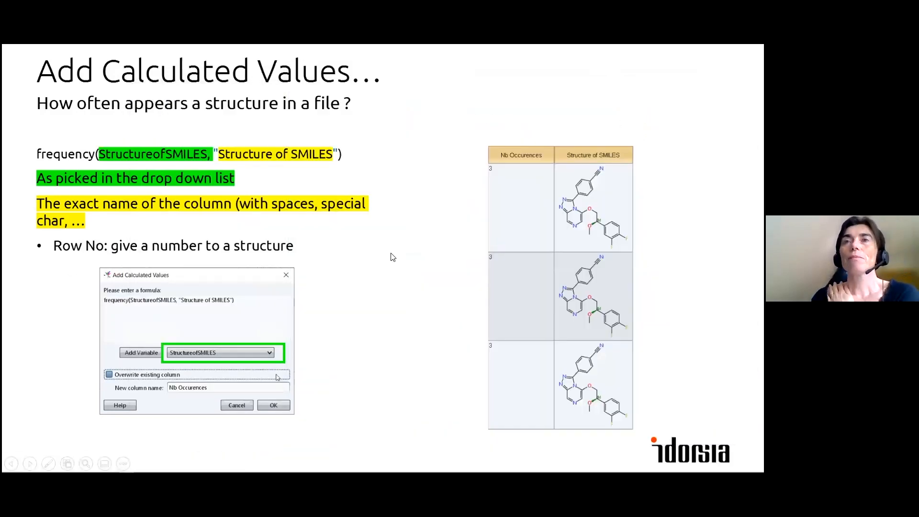
{"action": "key", "text": "Right"}
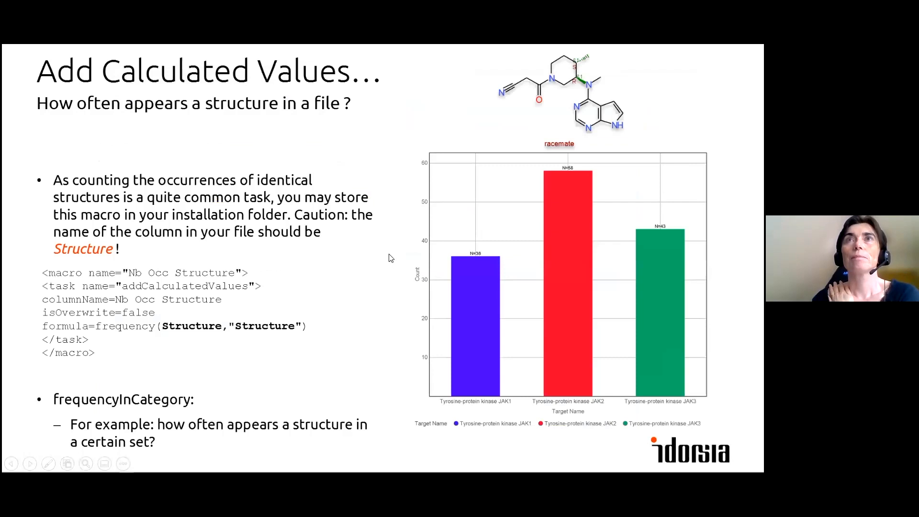
{"action": "key", "text": "Left"}
- Switch back to DataWarrior and close the Add Calculated Values dialog and the help window of the combinatorial library
{"action": "key", "text": "alt+Tab"}
{"action": "key", "text": "alt+Tab"}
{"action": "key", "text": "alt+Tab"}
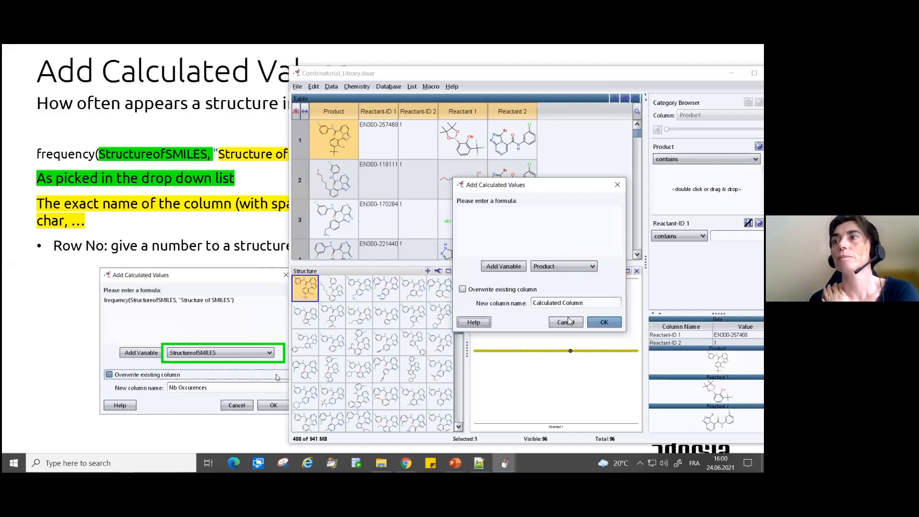
{"action": "left_click", "coordinate": [474, 322]}
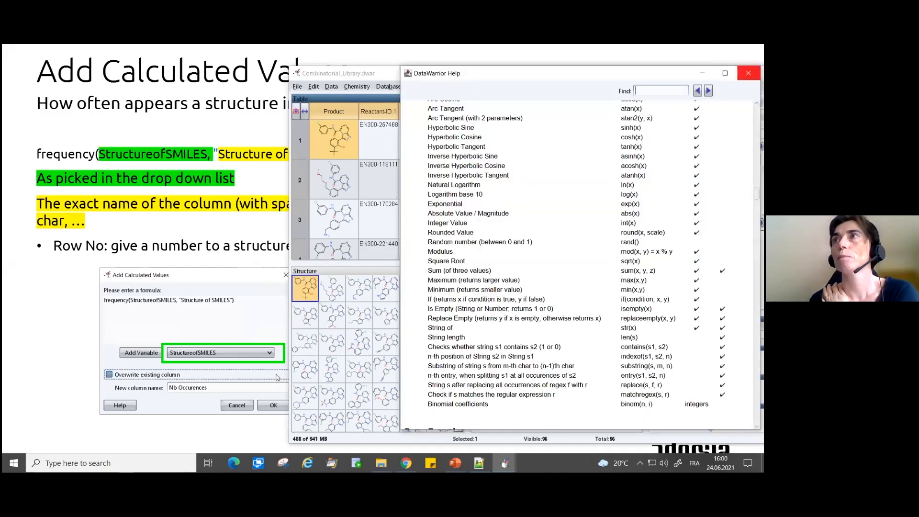
{"action": "left_click", "coordinate": [749, 73]}
- Run the macro that loads the Data From URL dataset and align its window over the combinatorial library
{"action": "left_click_drag", "start_coordinate": [403, 80], "coordinate": [138, 80]}
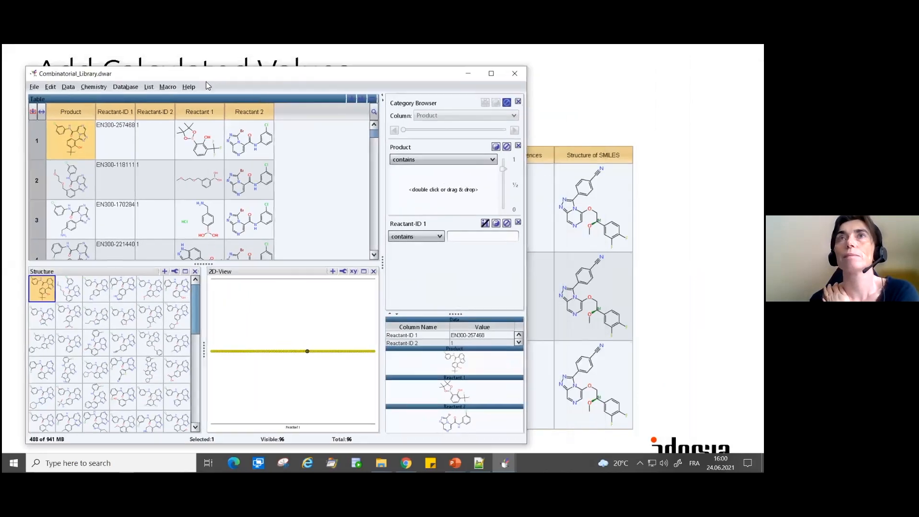
{"action": "left_click", "coordinate": [165, 87]}
{"action": "mouse_move", "coordinate": [201, 172]}
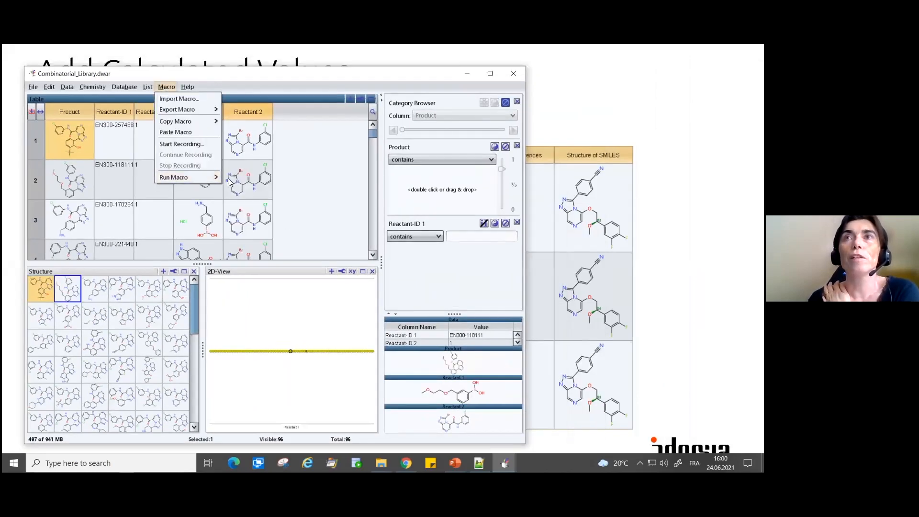
{"action": "left_click", "coordinate": [246, 179]}
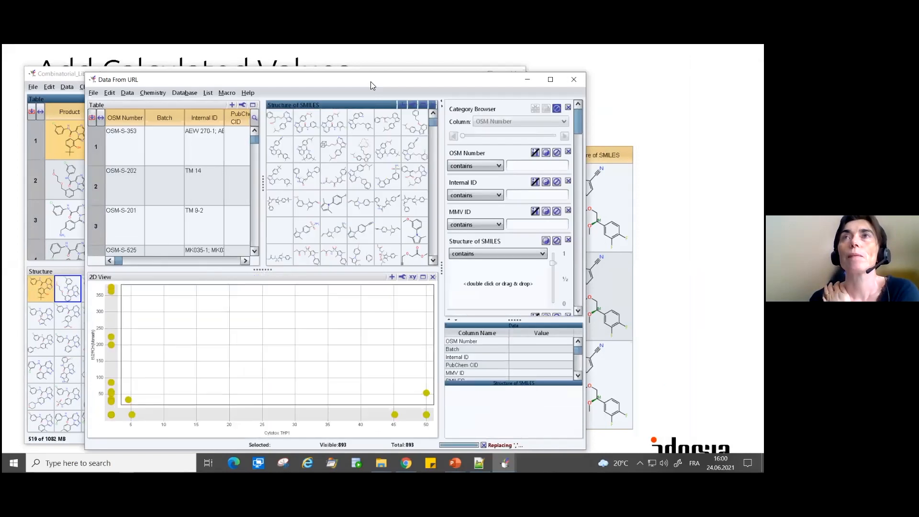
{"action": "left_click_drag", "start_coordinate": [371, 82], "coordinate": [312, 68]}
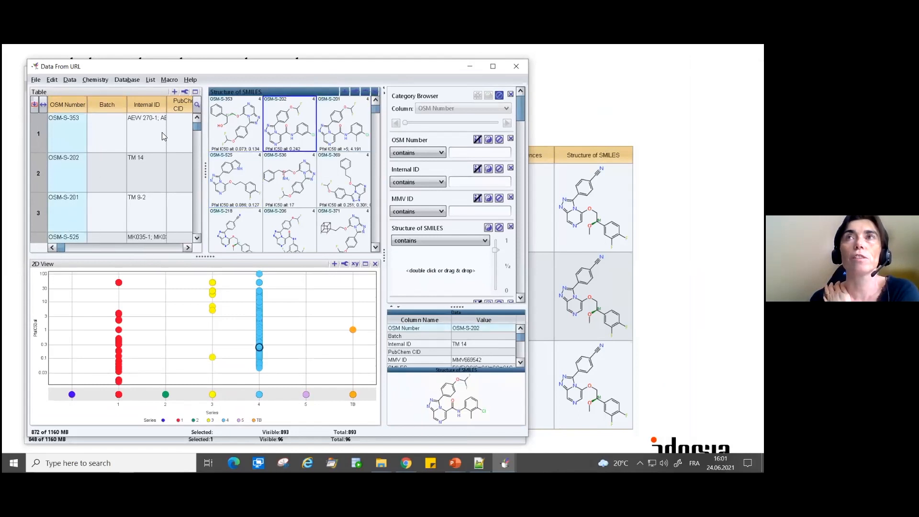
- Start recording a new macro named "freq compounds"
{"action": "left_click", "coordinate": [168, 80]}
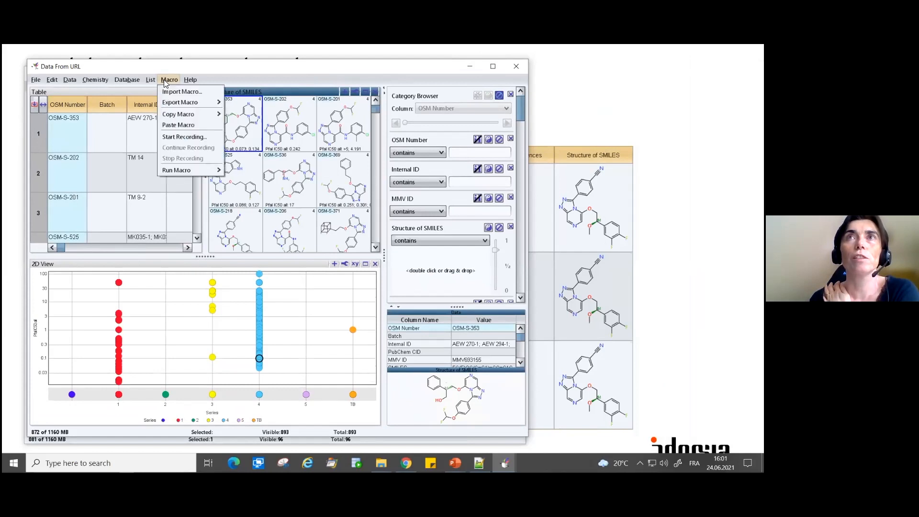
{"action": "left_click", "coordinate": [170, 137]}
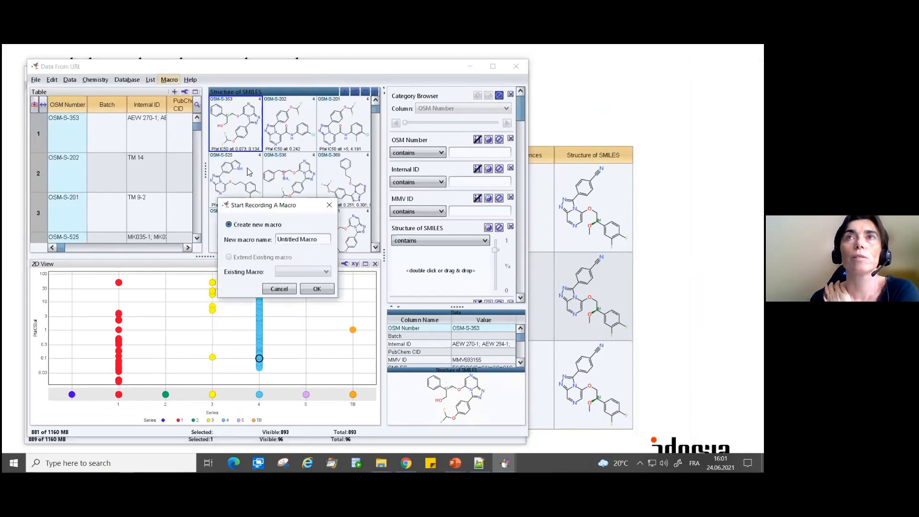
{"action": "type", "text": "freq"}
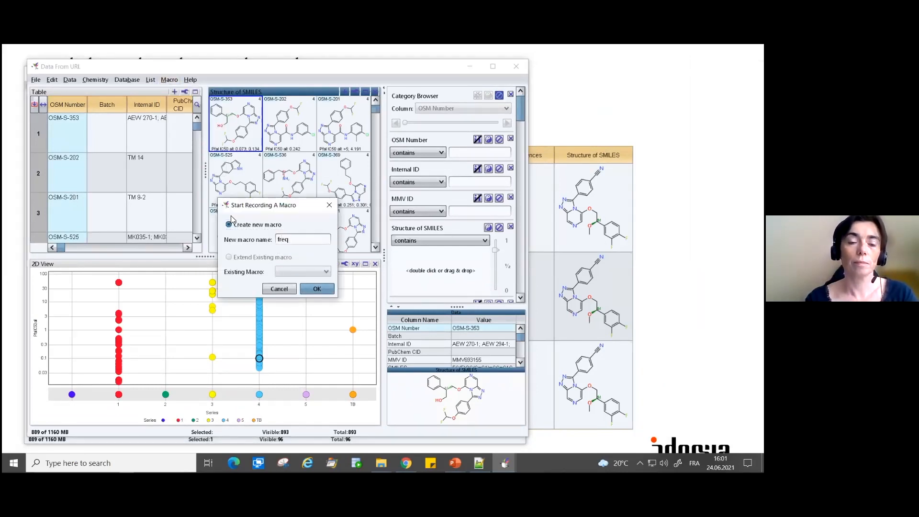
{"action": "type", "text": " compounds"}
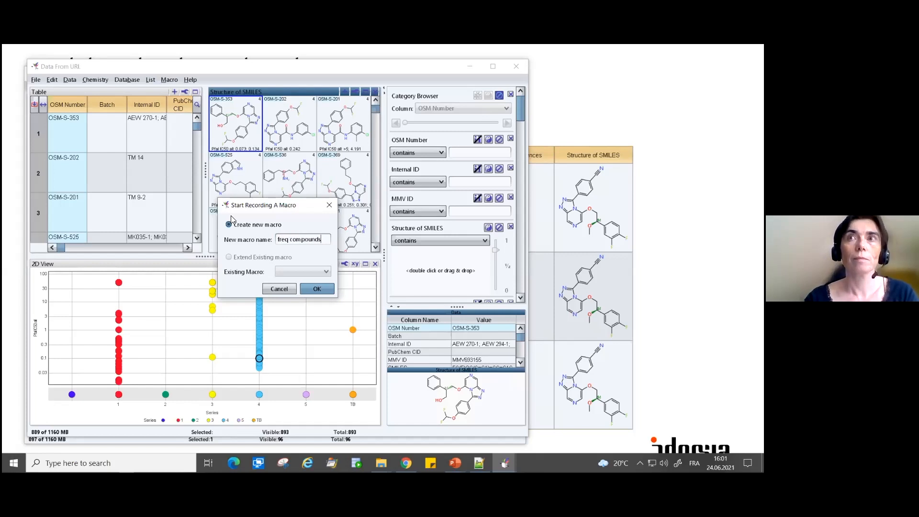
{"action": "key", "text": "Return"}
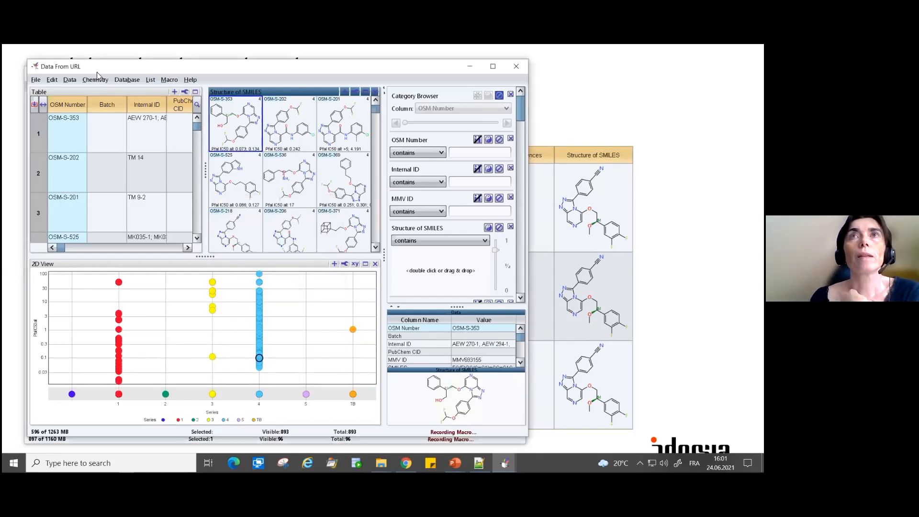
- Begin a calculated values formula with the frequency function and StructureofSMILES as its first argument
{"action": "left_click", "coordinate": [70, 80]}
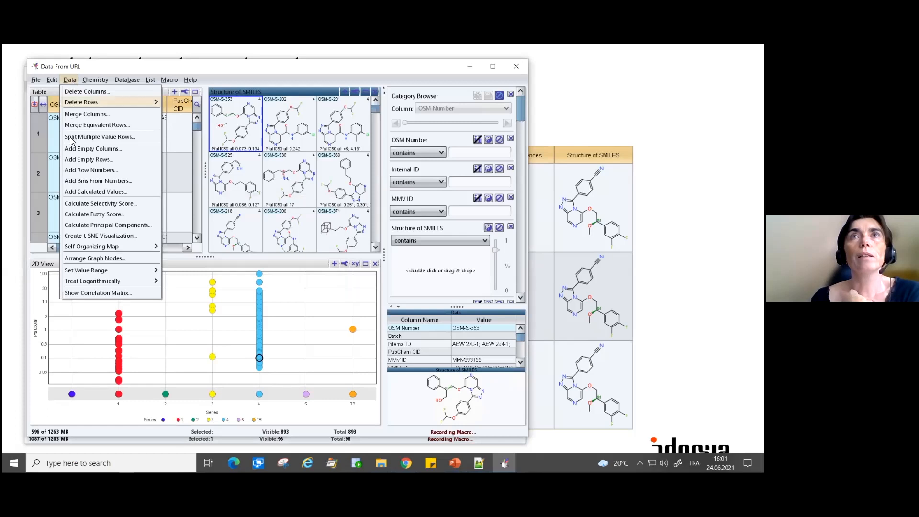
{"action": "left_click", "coordinate": [79, 193]}
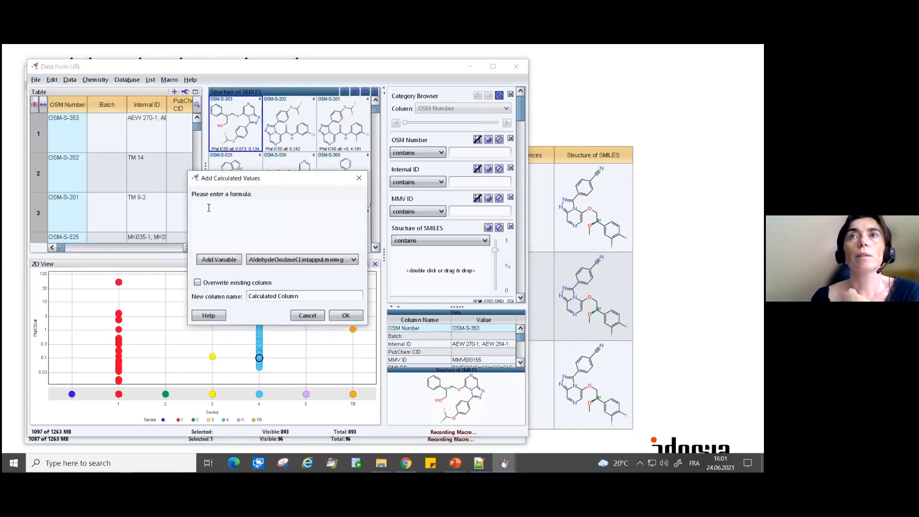
{"action": "type", "text": "frequency("}
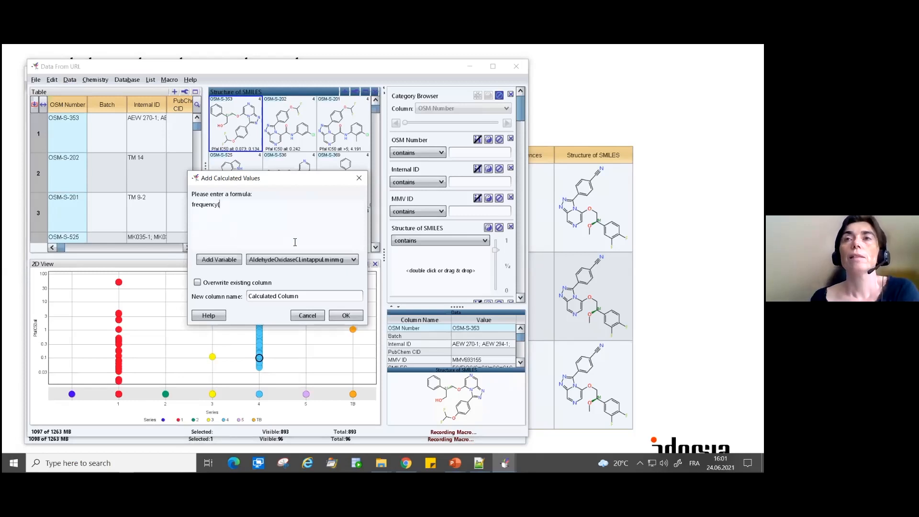
{"action": "left_click", "coordinate": [292, 260]}
{"action": "key", "text": "s"}
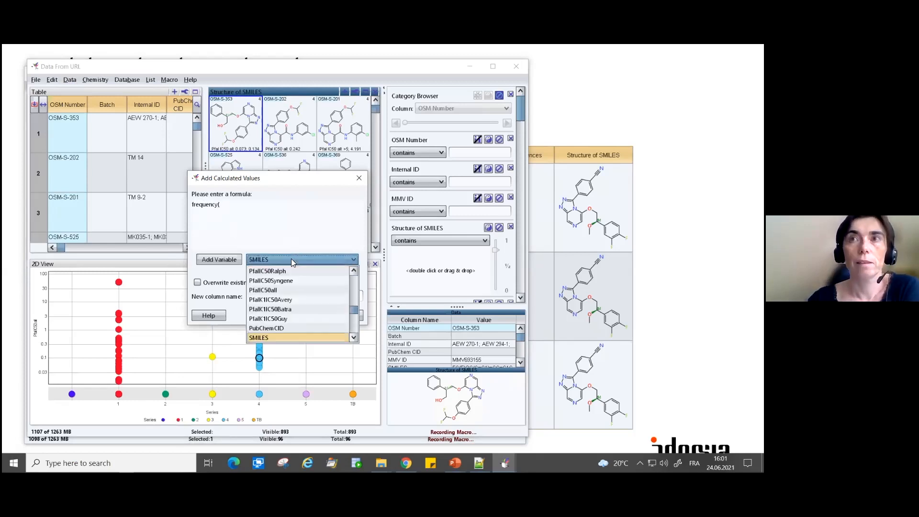
{"action": "scroll", "coordinate": [320, 313], "scroll_direction": "down", "scroll_amount": 2}
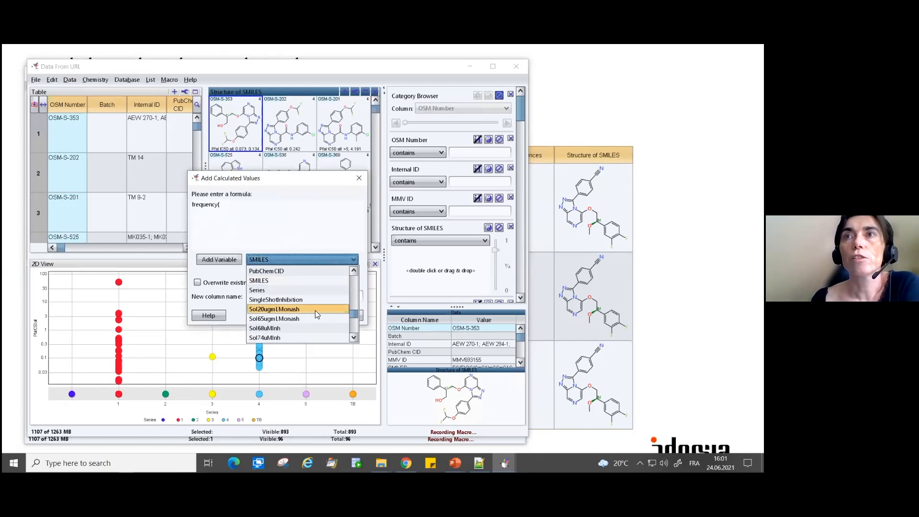
{"action": "scroll", "coordinate": [316, 312], "scroll_direction": "down", "scroll_amount": 2}
{"action": "scroll", "coordinate": [316, 314], "scroll_direction": "up", "scroll_amount": 1}
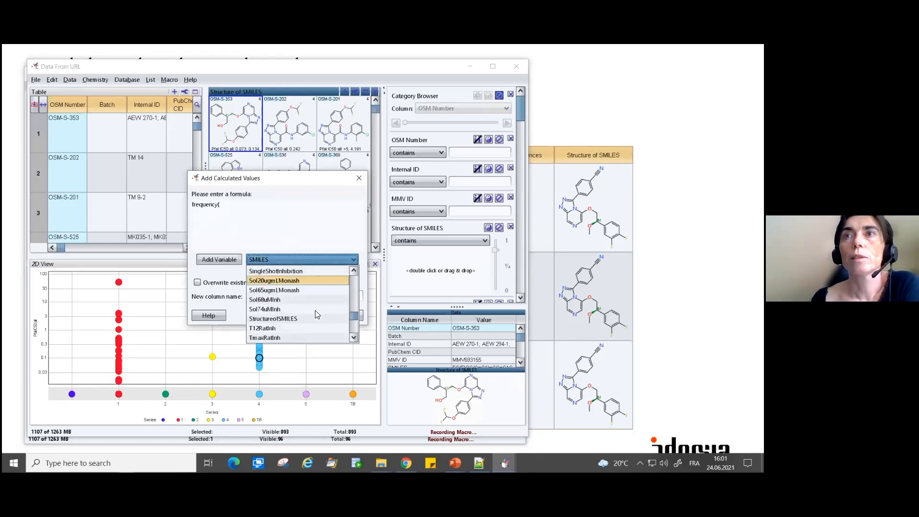
{"action": "left_click", "coordinate": [303, 318]}
{"action": "left_click", "coordinate": [218, 259]}
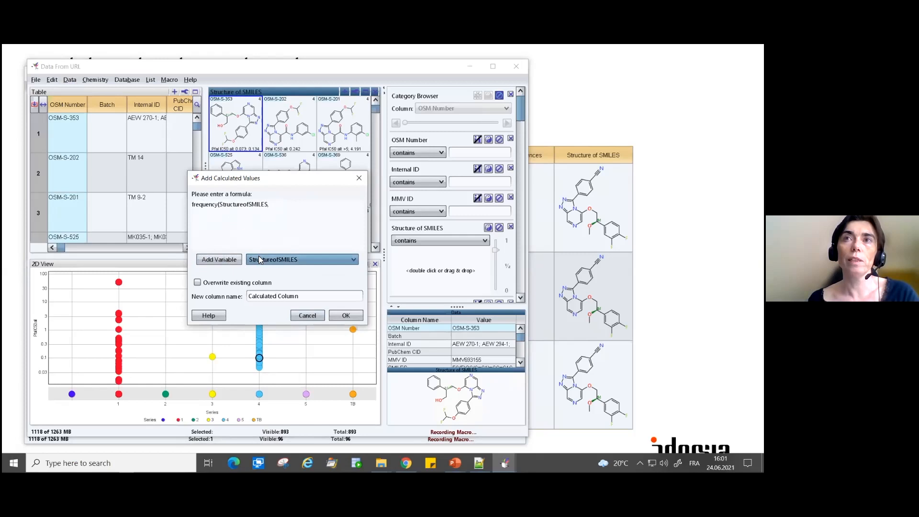
- Complete the formula as frequency(StructureofSMILES,"Structure of SMILES")
{"action": "left_click", "coordinate": [284, 219]}
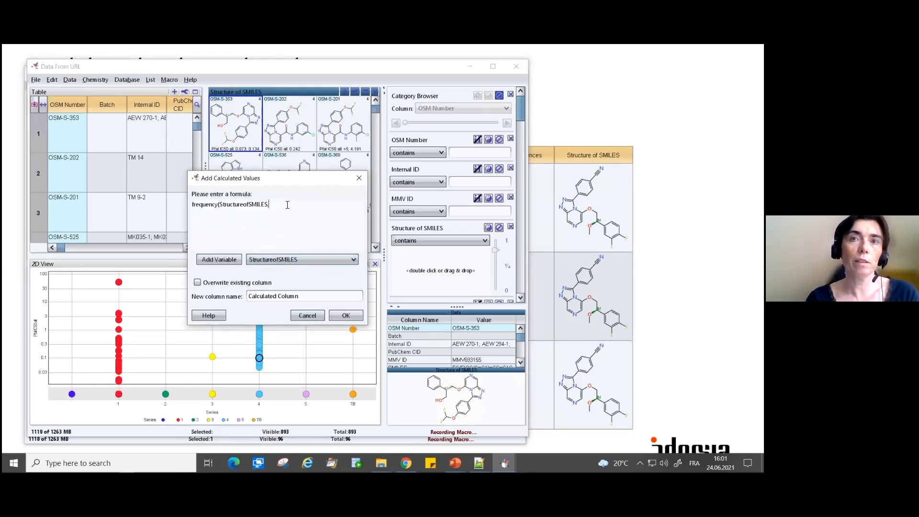
{"action": "left_click", "coordinate": [219, 259]}
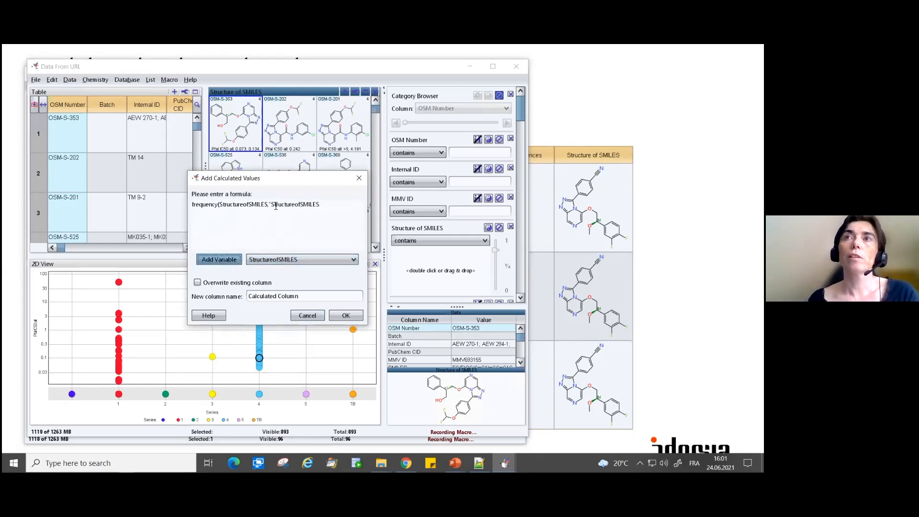
{"action": "left_click", "coordinate": [297, 204]}
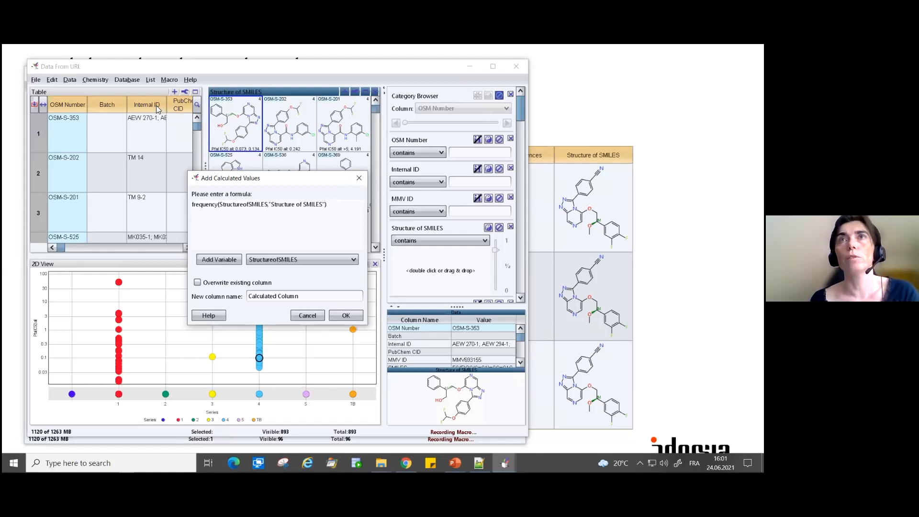
- Name the new calculated column "Nb of same strcuture" and create it
{"action": "left_click_drag", "start_coordinate": [355, 295], "coordinate": [241, 282]}
{"action": "type", "text": "Nb of same str"}
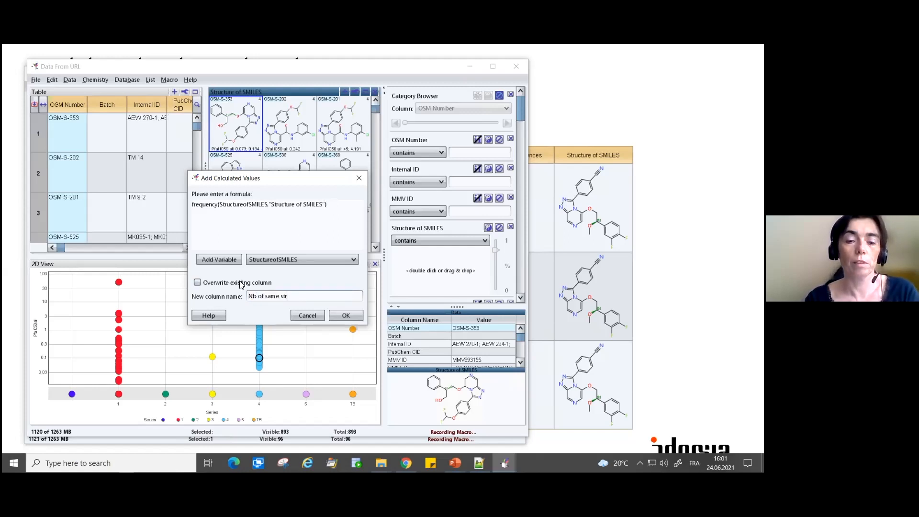
{"action": "type", "text": "cut"}
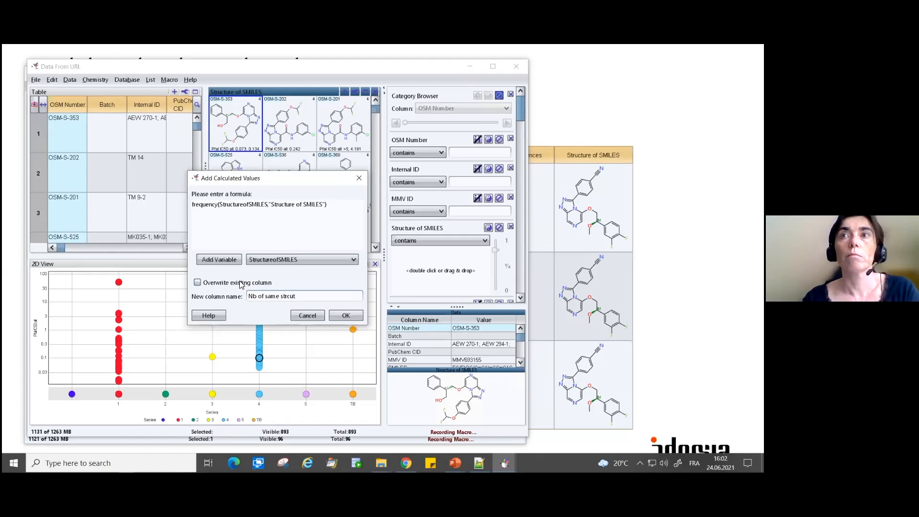
{"action": "type", "text": "re"}
{"action": "key", "text": "Return"}
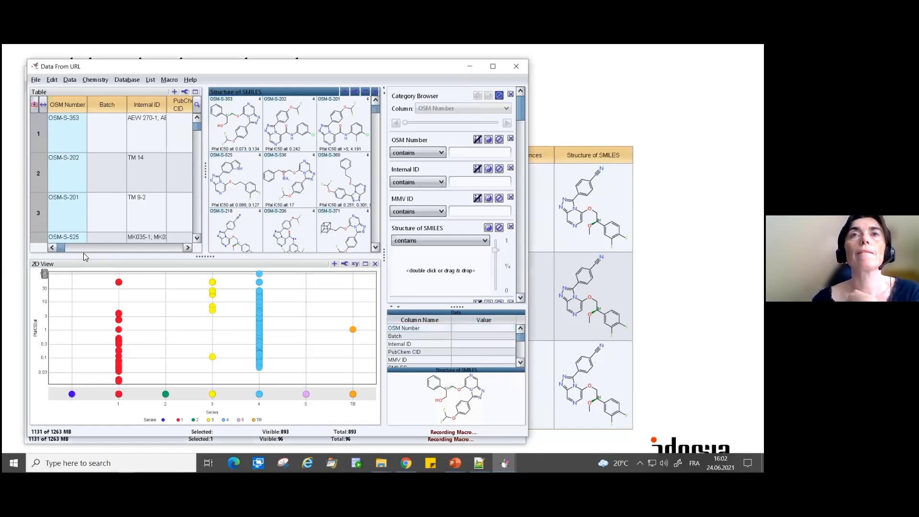
- Sort the table by the Nb of same strcuture column in ascending order and select the structureless OSM-S-117 row
{"action": "left_click_drag", "start_coordinate": [63, 247], "coordinate": [201, 245]}
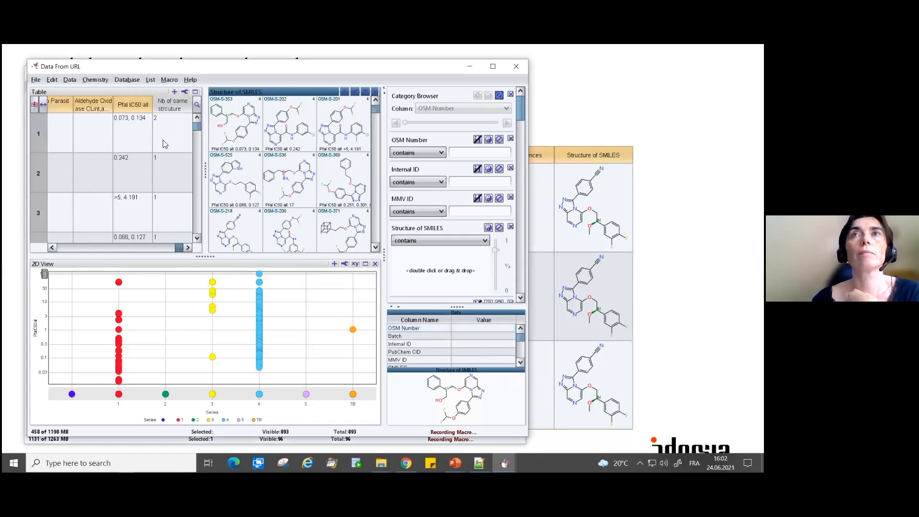
{"action": "left_click", "coordinate": [177, 111]}
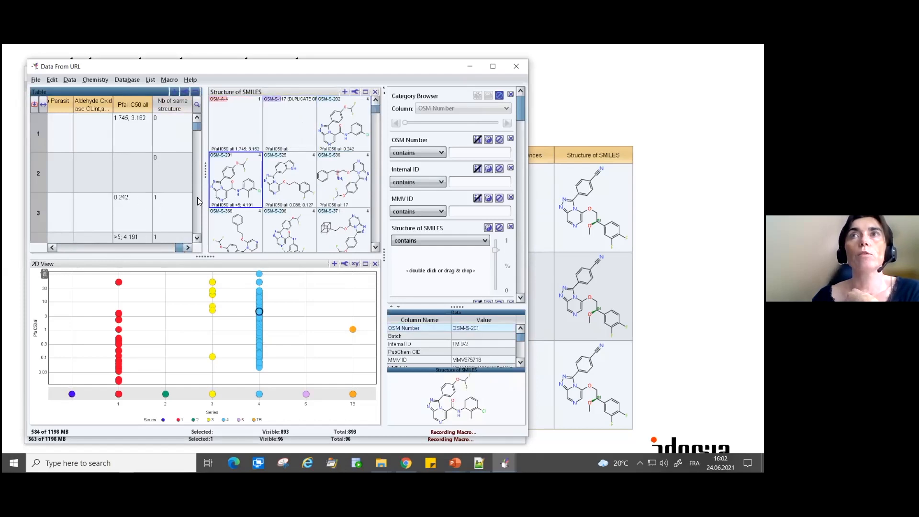
{"action": "left_click", "coordinate": [228, 127]}
{"action": "left_click", "coordinate": [154, 182]}
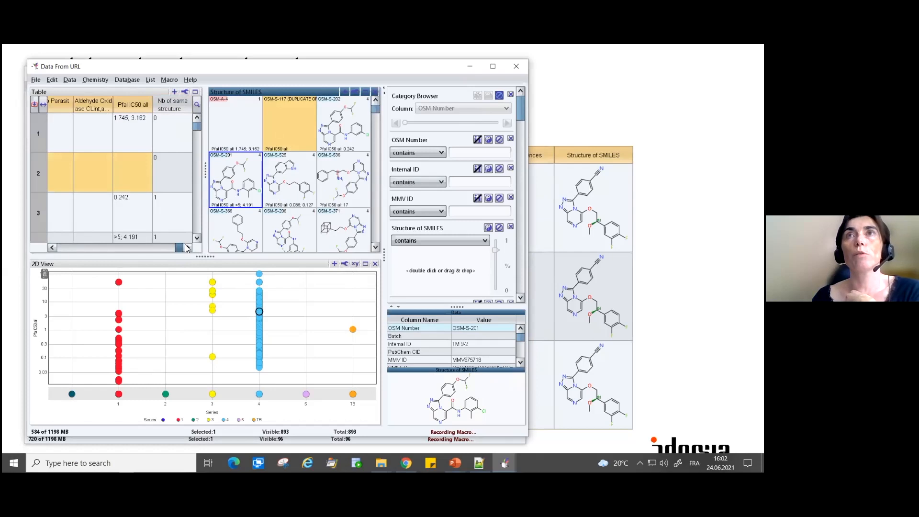
- Raise the lower limit of the Nb of same strcuture range filter to about 1.47
{"action": "left_click_drag", "start_coordinate": [521, 110], "coordinate": [521, 282]}
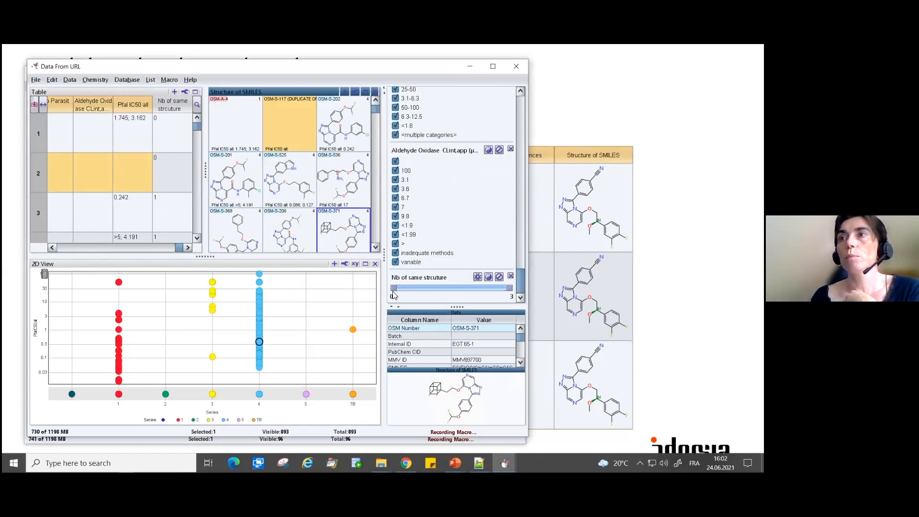
{"action": "left_click_drag", "start_coordinate": [393, 288], "coordinate": [449, 294]}
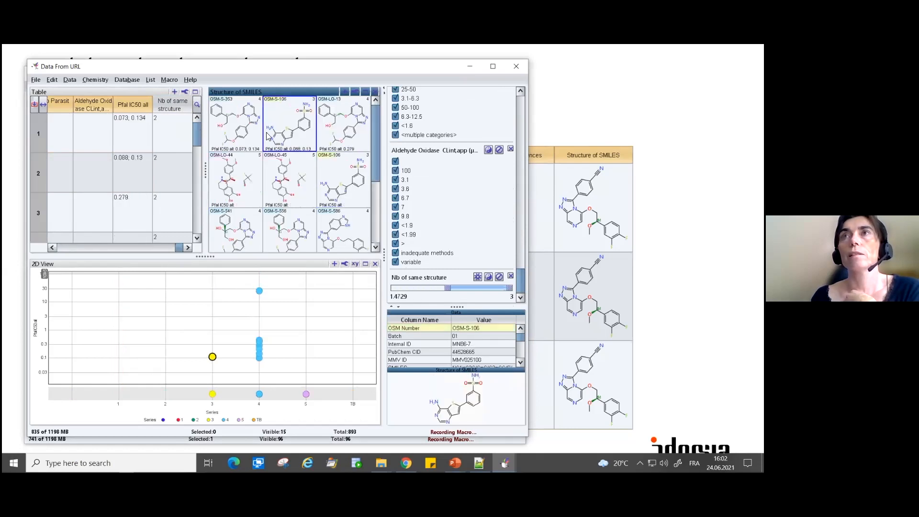
{"action": "double_click", "coordinate": [406, 297]}
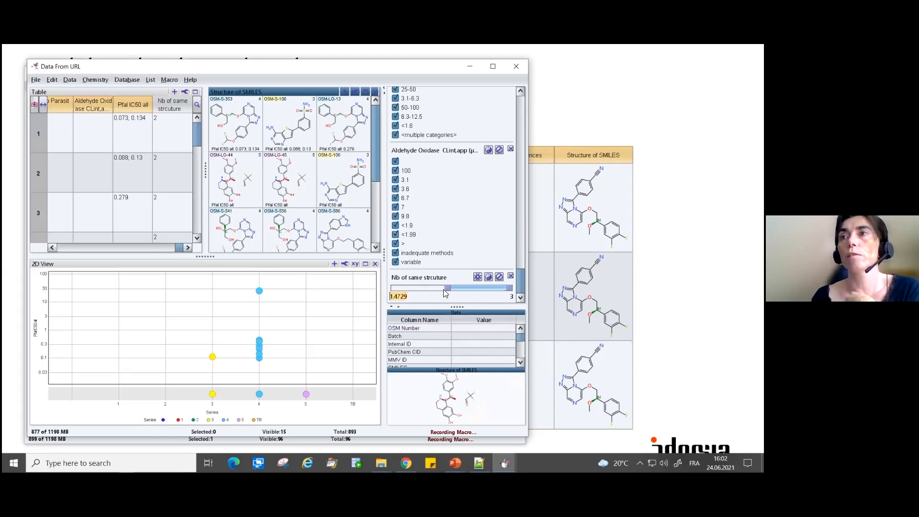
- Find the Structure of SMILES column in the table with the search text "Str" and sort the rows by that column
{"action": "left_click_drag", "start_coordinate": [179, 248], "coordinate": [59, 247]}
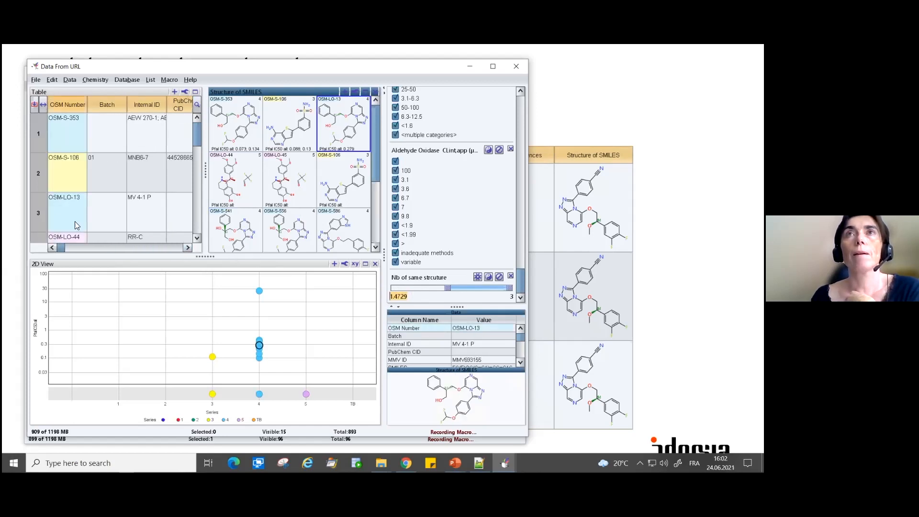
{"action": "left_click", "coordinate": [198, 107]}
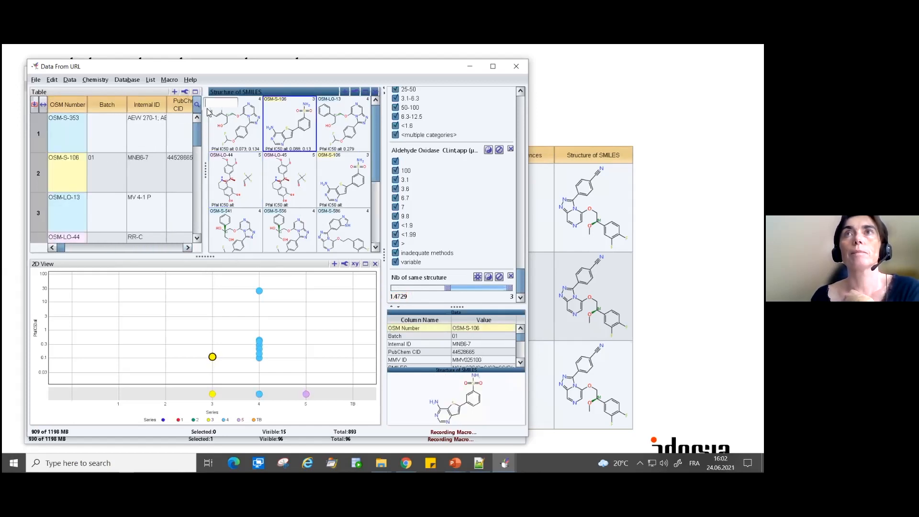
{"action": "type", "text": "str"}
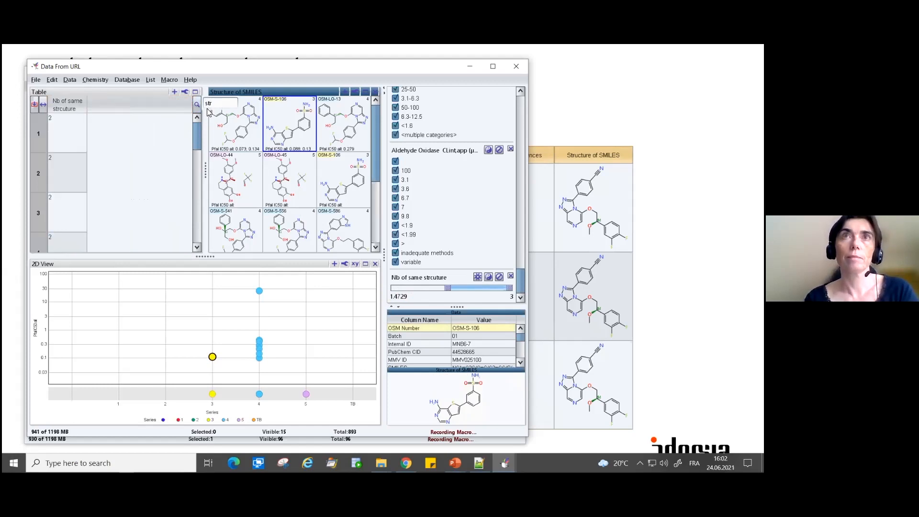
{"action": "key", "text": "BackSpace"}
{"action": "key", "text": "BackSpace"}
{"action": "key", "text": "BackSpace"}
{"action": "type", "text": "Str"}
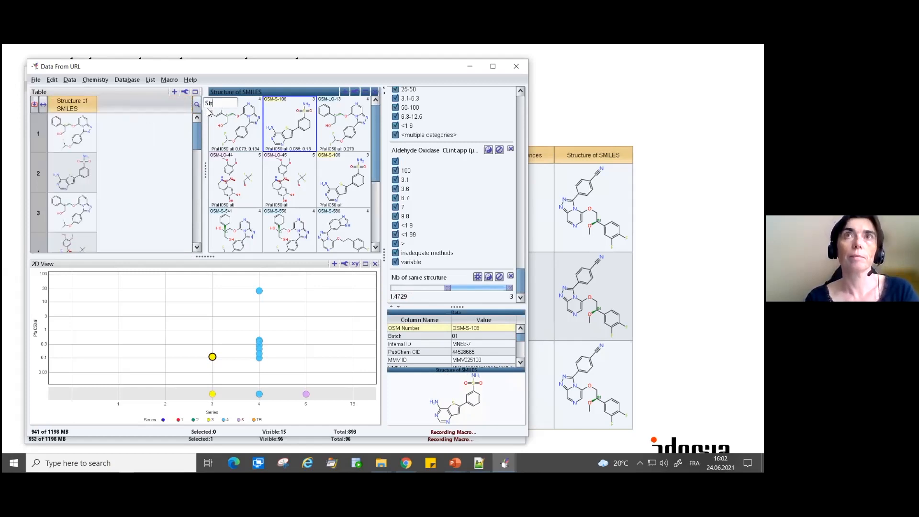
{"action": "left_click", "coordinate": [76, 108]}
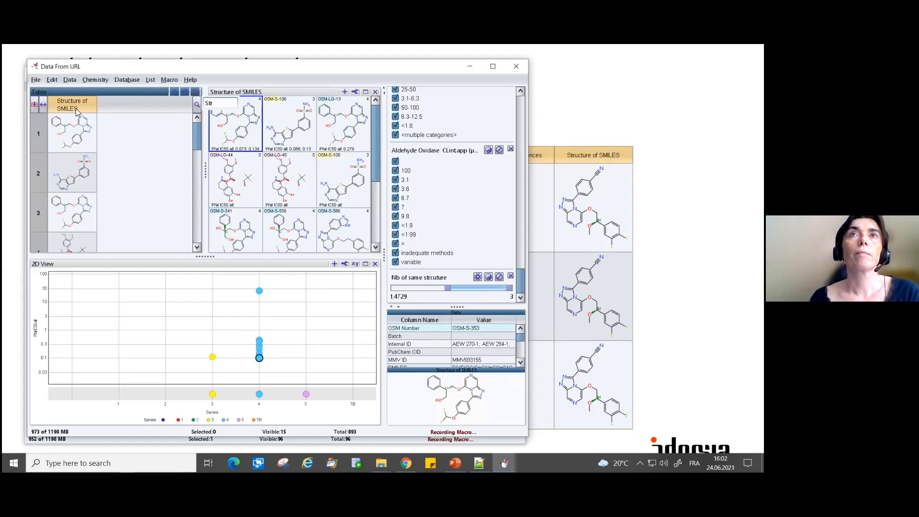
{"action": "left_click", "coordinate": [77, 122]}
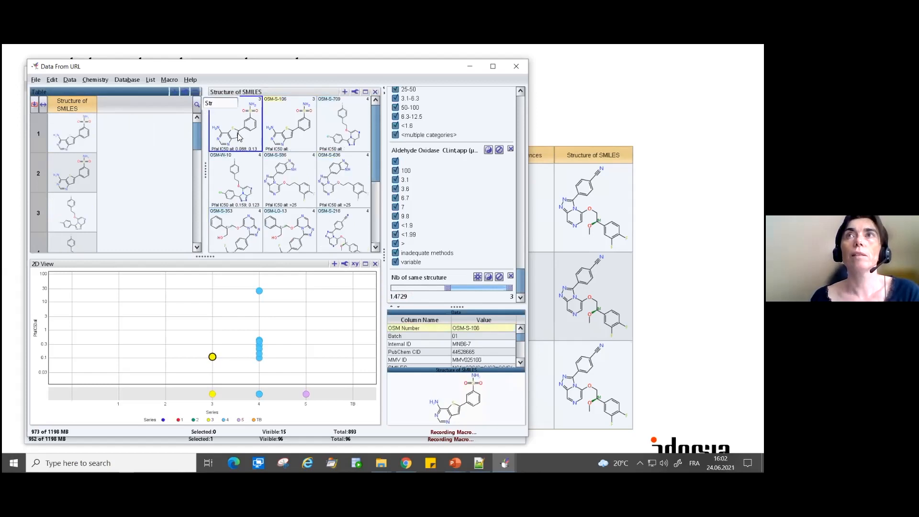
- Compare the repeated structures in the structure view, selecting OSM-S-709, and clear the table's column search
{"action": "left_click", "coordinate": [240, 136]}
{"action": "left_click", "coordinate": [270, 130]}
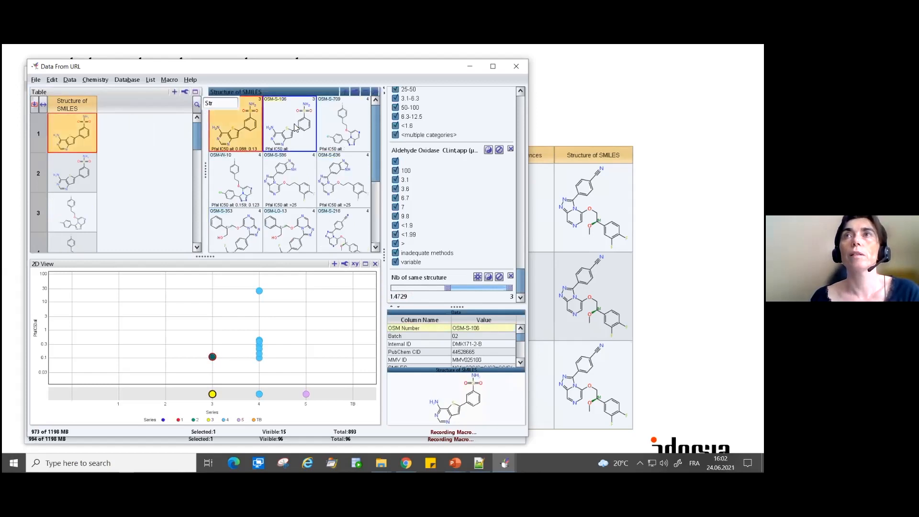
{"action": "left_click", "coordinate": [349, 121]}
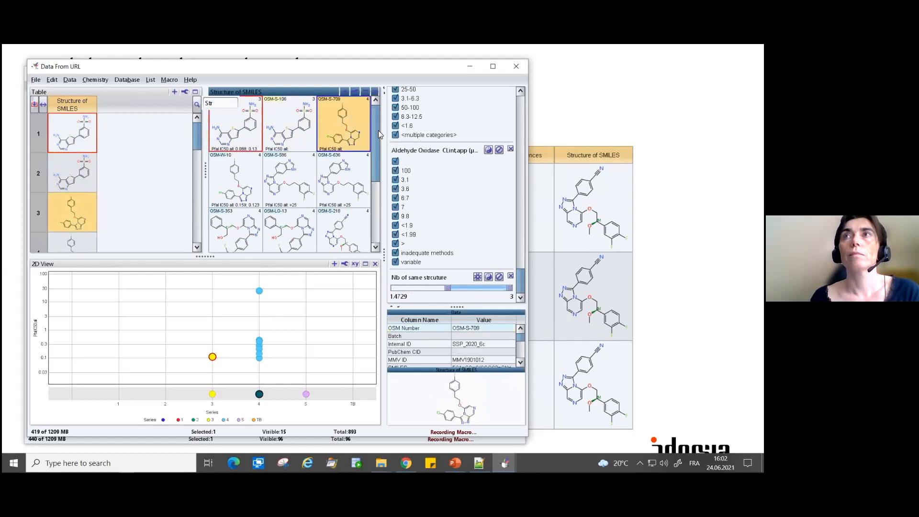
{"action": "left_click_drag", "start_coordinate": [381, 136], "coordinate": [356, 198]}
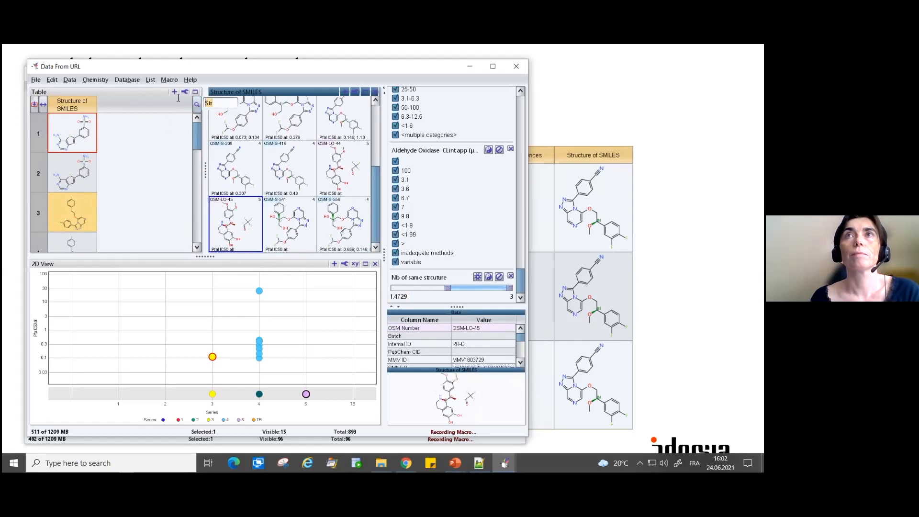
{"action": "key", "text": "BackSpace"}
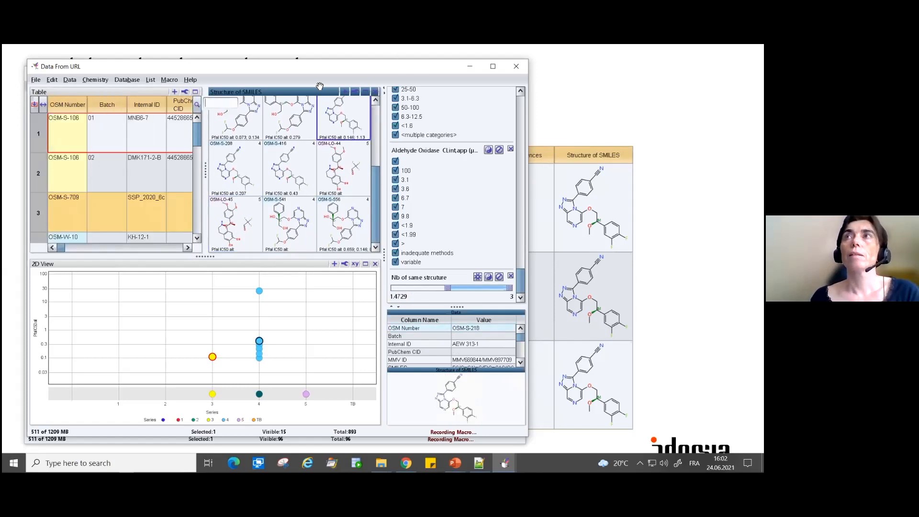
{"action": "left_click_drag", "start_coordinate": [330, 64], "coordinate": [333, 65]}
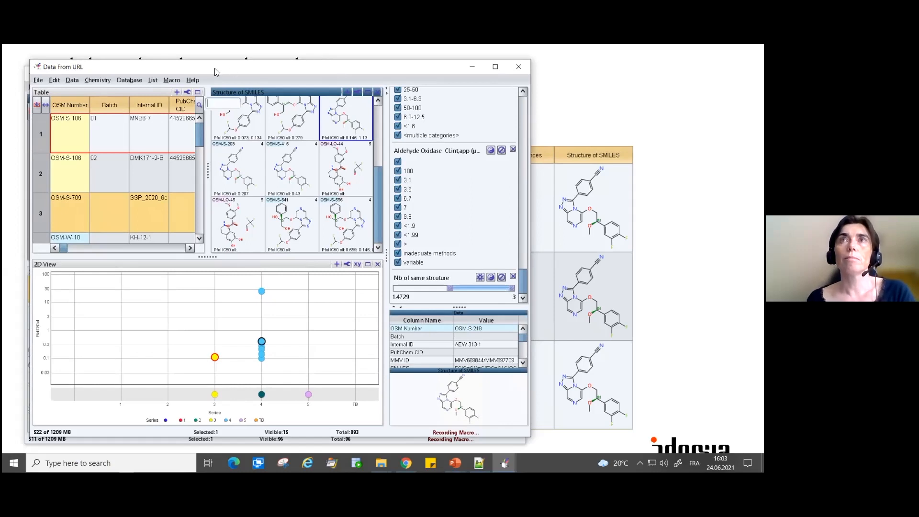
- Stop the macro recording and add a new Macro Editor view beside the 2D View
{"action": "left_click", "coordinate": [171, 80]}
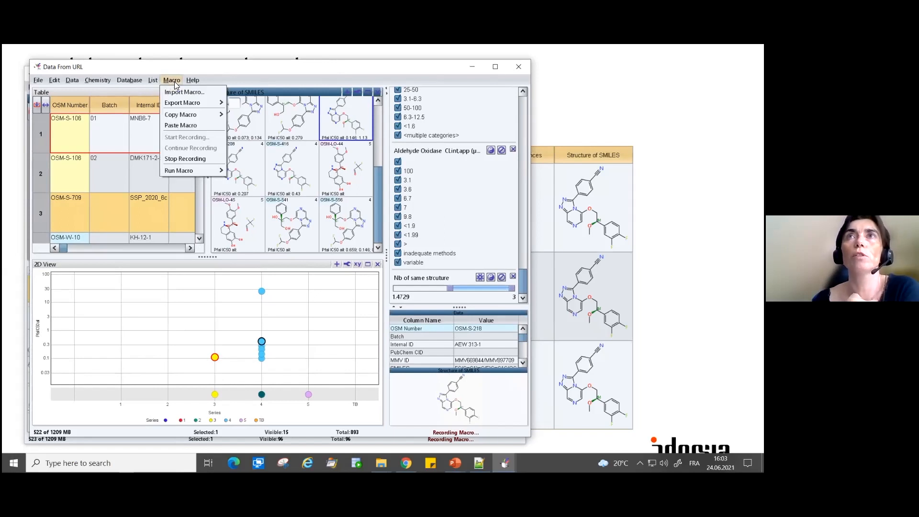
{"action": "left_click", "coordinate": [176, 159]}
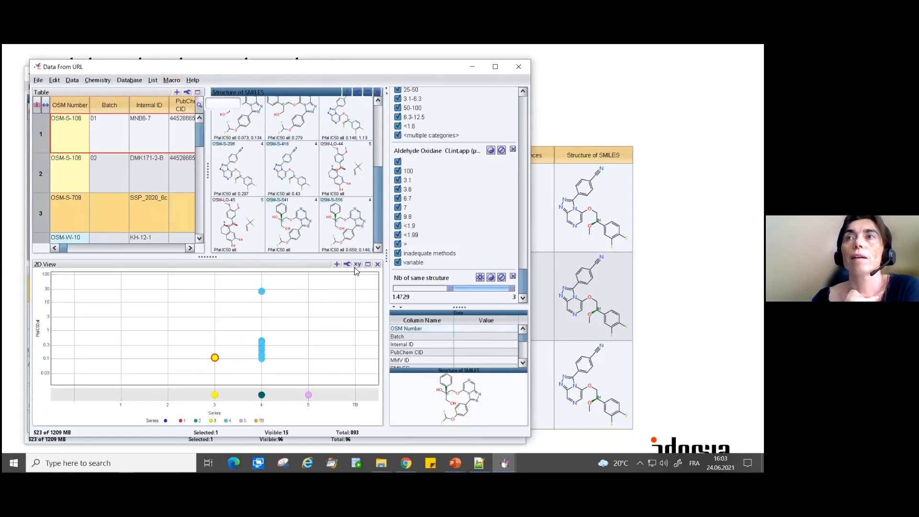
{"action": "left_click", "coordinate": [336, 265]}
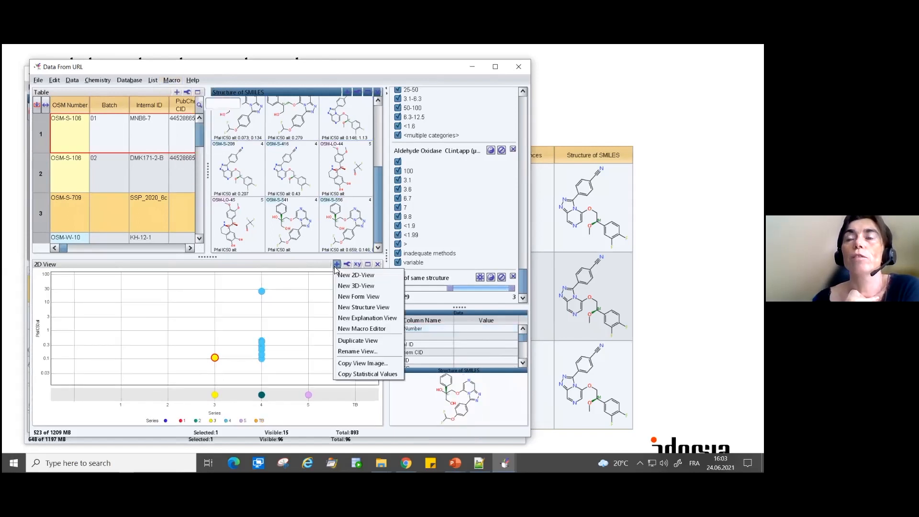
{"action": "left_click", "coordinate": [346, 329]}
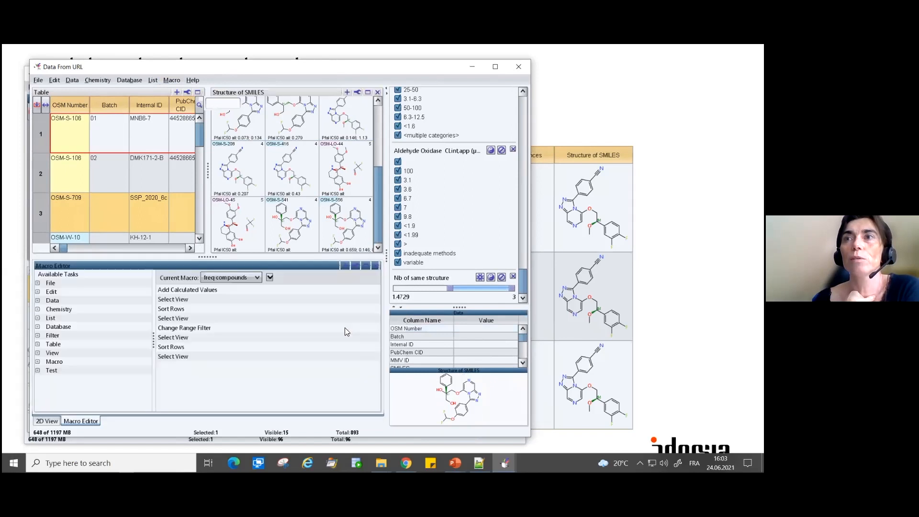
- Delete every task after Add Calculated Values from the freq compounds macro
{"action": "left_click", "coordinate": [210, 292]}
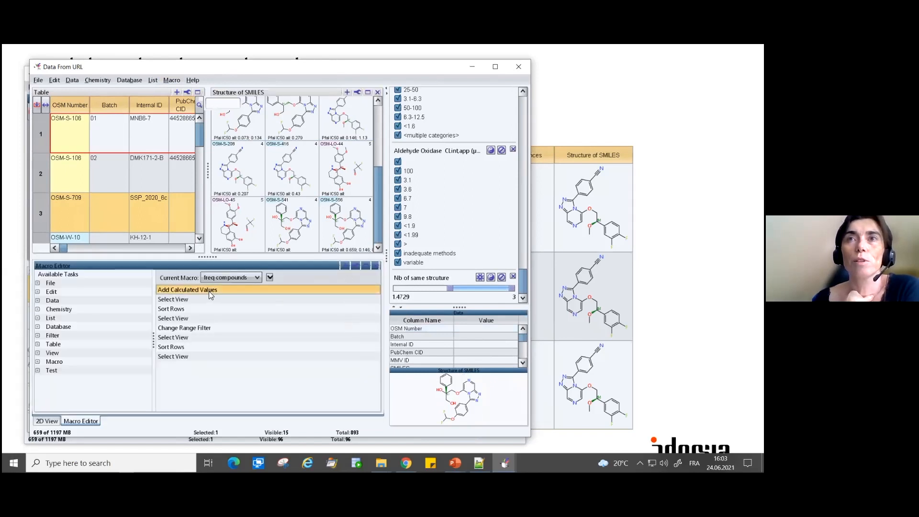
{"action": "left_click", "coordinate": [173, 300]}
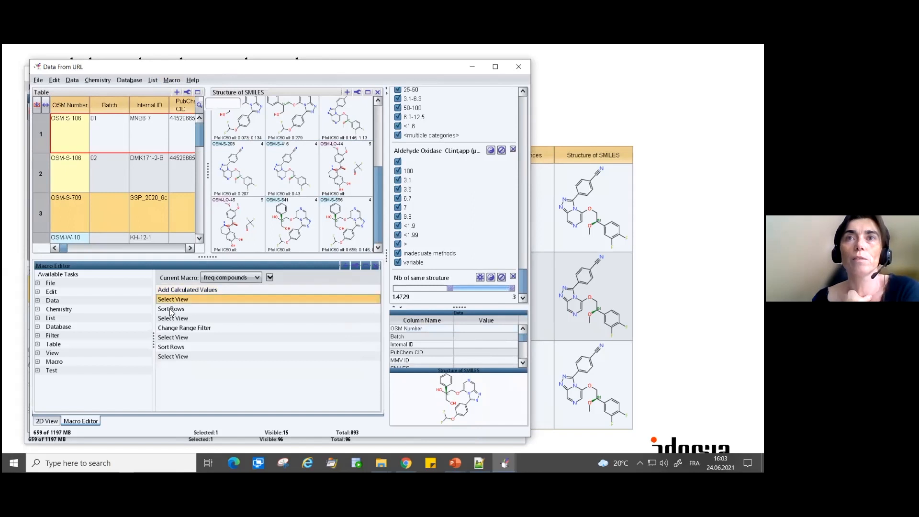
{"action": "left_click", "coordinate": [169, 356], "text": "shift"}
{"action": "right_click", "coordinate": [173, 337]}
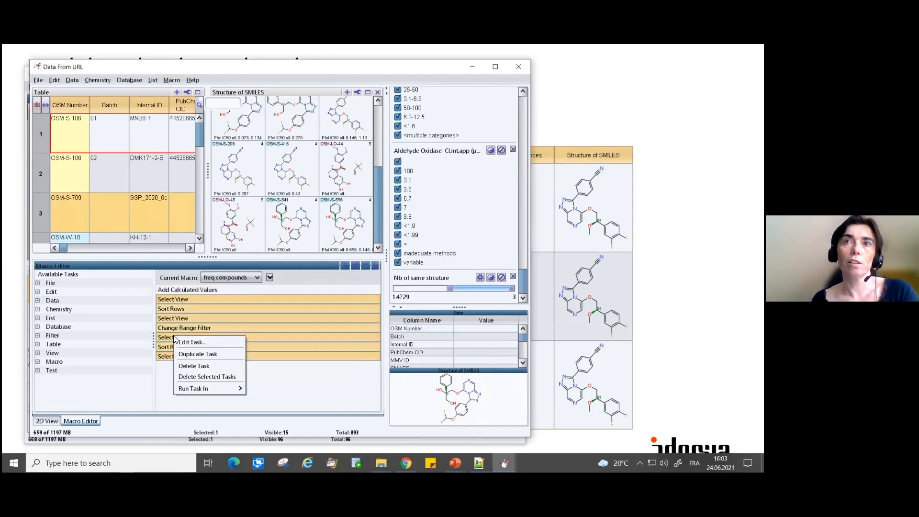
{"action": "left_click", "coordinate": [192, 377]}
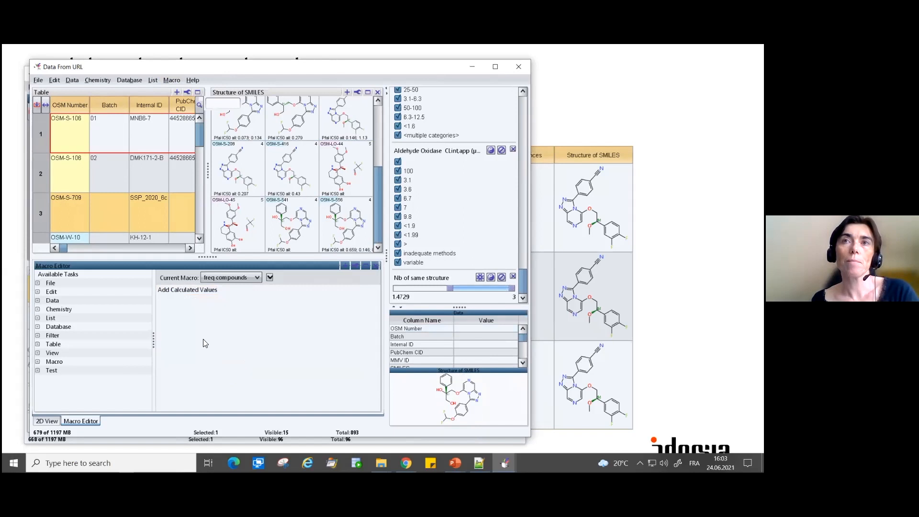
- Edit the macro's Add Calculated Values task so its formula reads frequency(Structure,"Structure")
{"action": "double_click", "coordinate": [195, 290]}
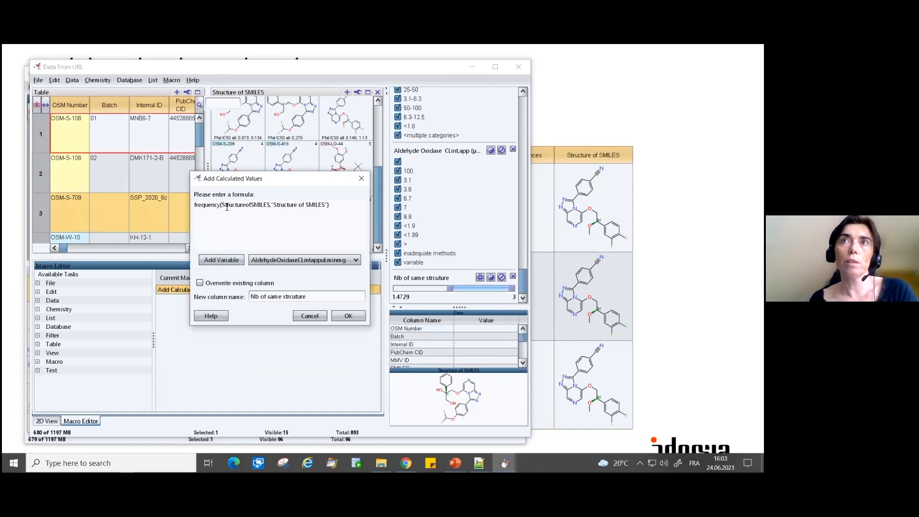
{"action": "left_click_drag", "start_coordinate": [223, 205], "coordinate": [324, 204]}
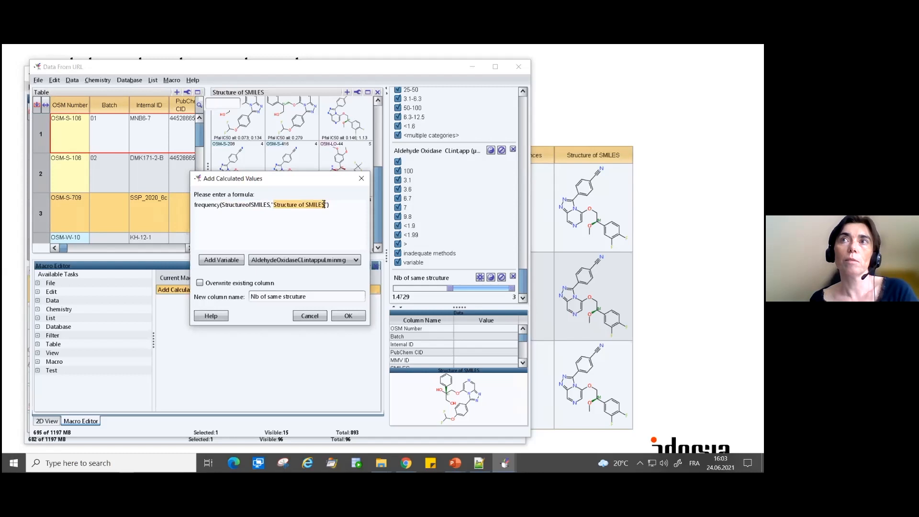
{"action": "left_click", "coordinate": [286, 216]}
{"action": "left_click_drag", "start_coordinate": [245, 205], "coordinate": [271, 206]}
{"action": "key", "text": "BackSpace"}
{"action": "left_click_drag", "start_coordinate": [235, 206], "coordinate": [221, 205]}
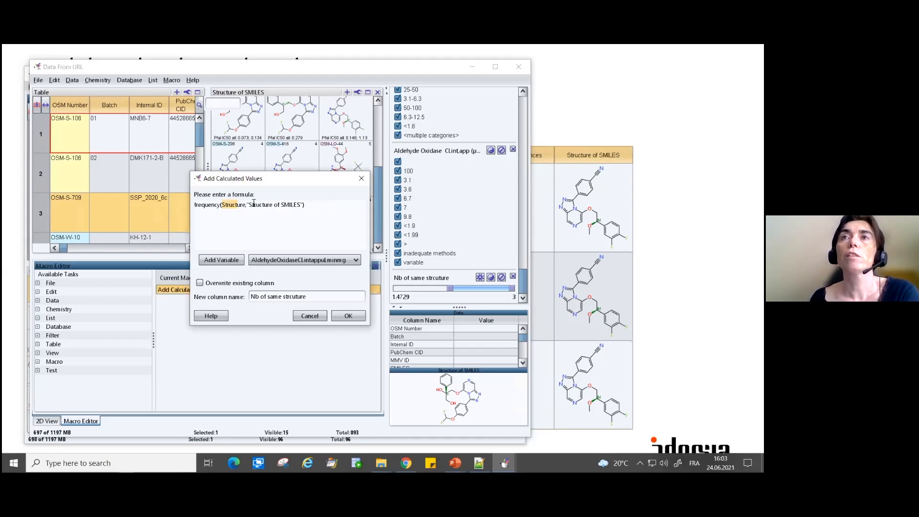
{"action": "left_click_drag", "start_coordinate": [272, 206], "coordinate": [299, 207]}
{"action": "key", "text": "BackSpace"}
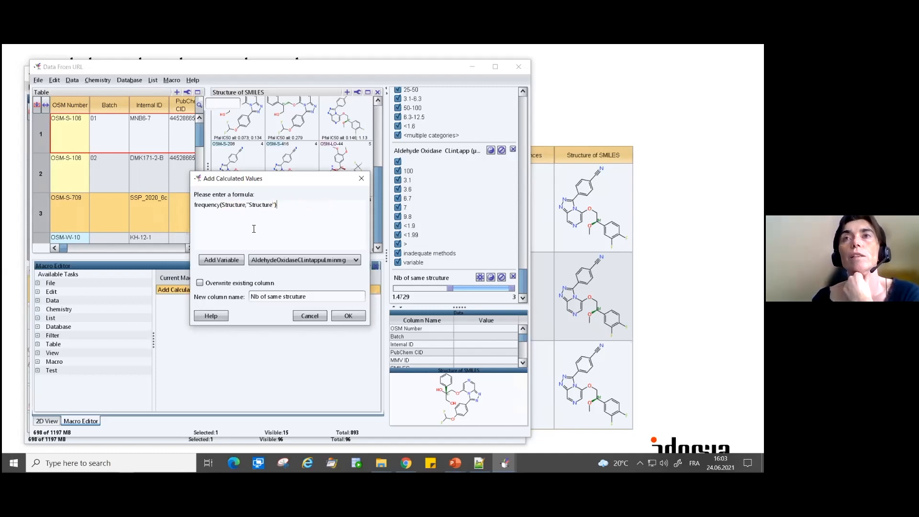
{"action": "left_click", "coordinate": [344, 314]}
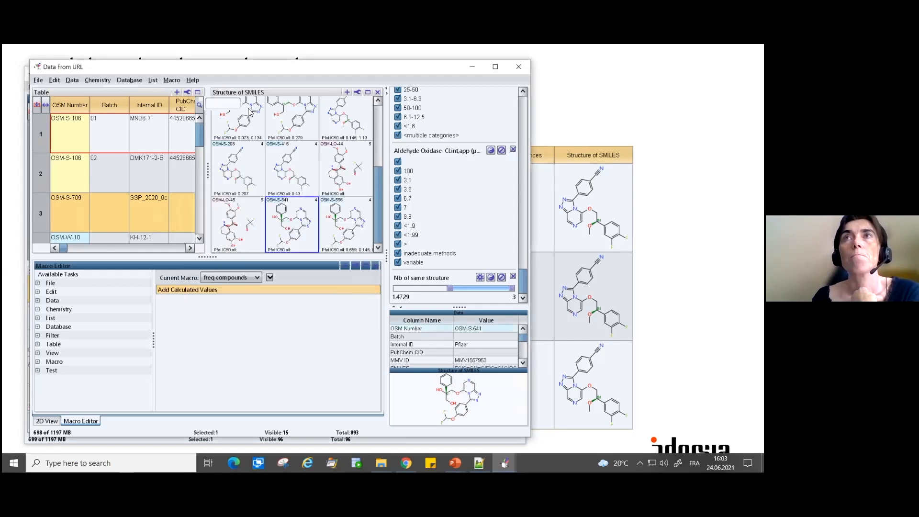
- Look up the export option for the freq compounds macro and switch back to the Add Calculated Values presentation slide
{"action": "left_click", "coordinate": [171, 80]}
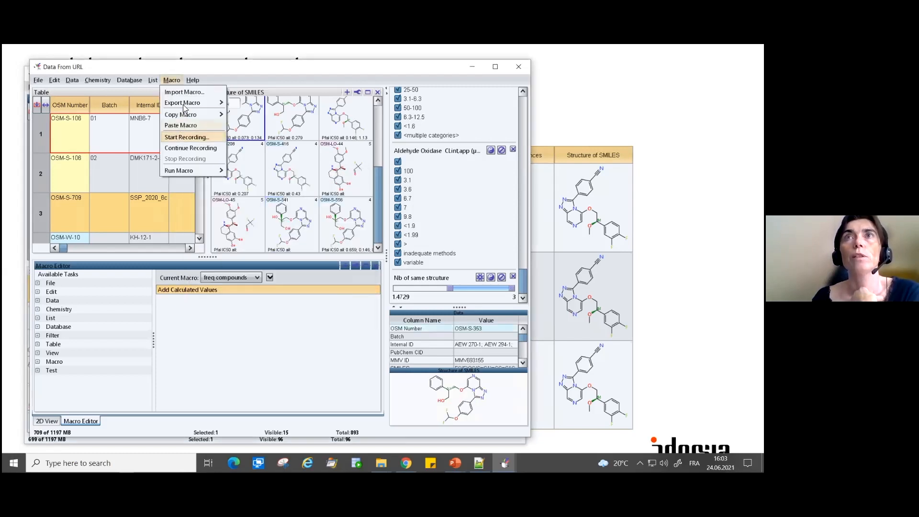
{"action": "mouse_move", "coordinate": [187, 103]}
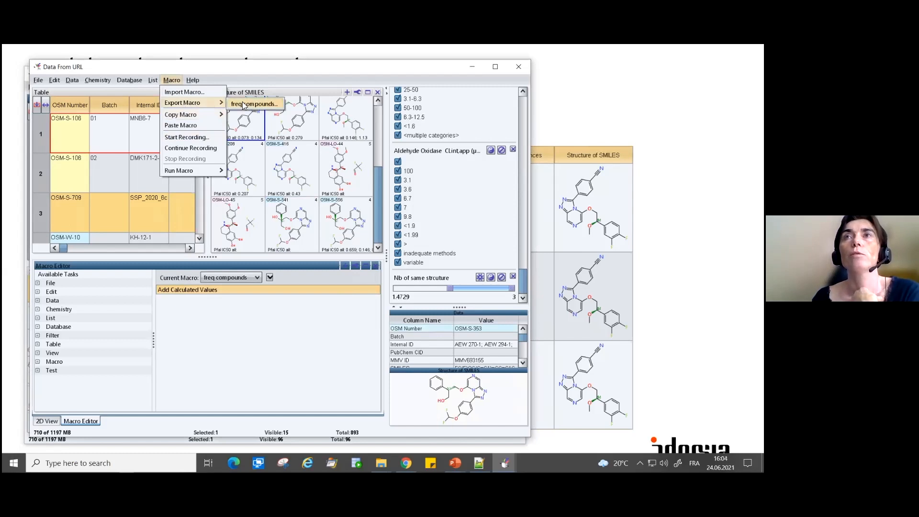
{"action": "left_click", "coordinate": [252, 68]}
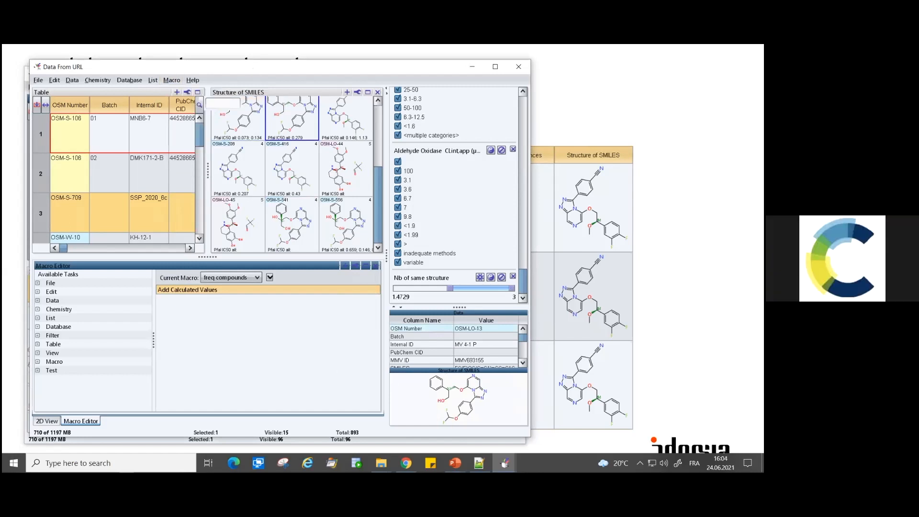
{"action": "key", "text": "alt+Tab"}
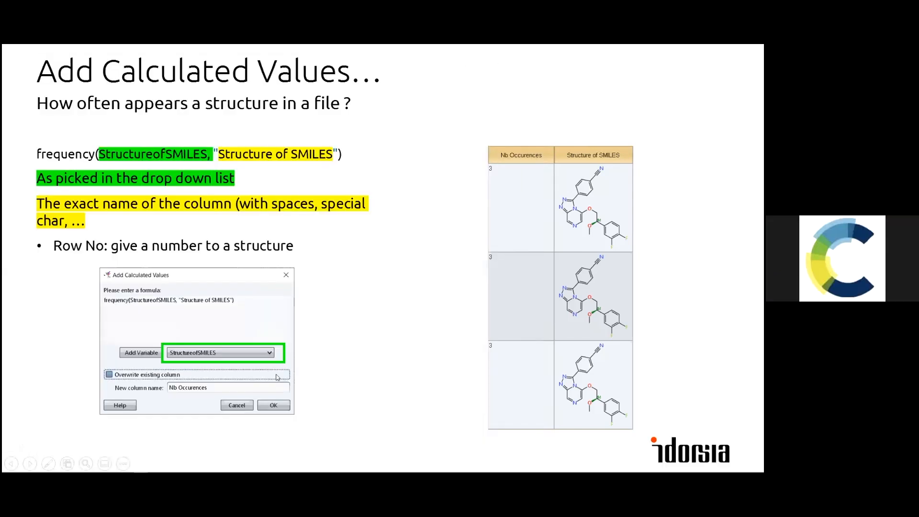
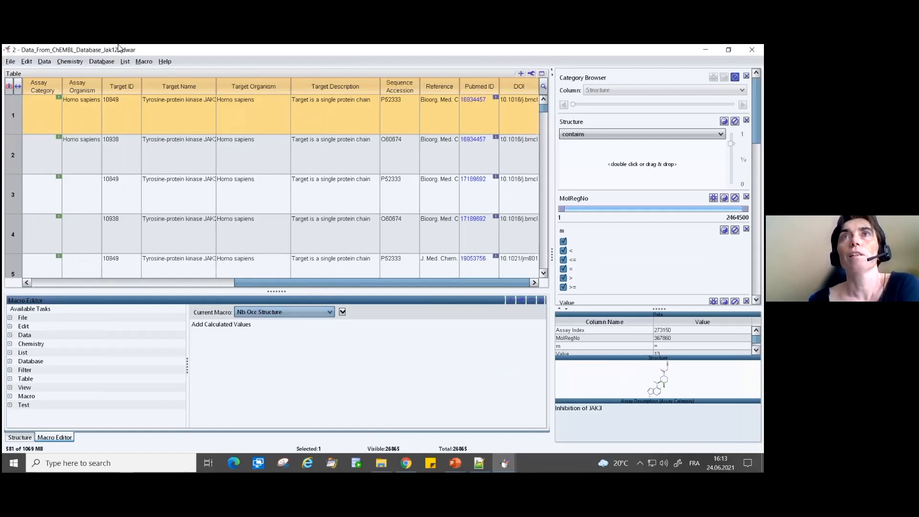
- Run the Nb Occ Structure macro on the JAK data and compare its new column with the structures
{"action": "left_click", "coordinate": [144, 61]}
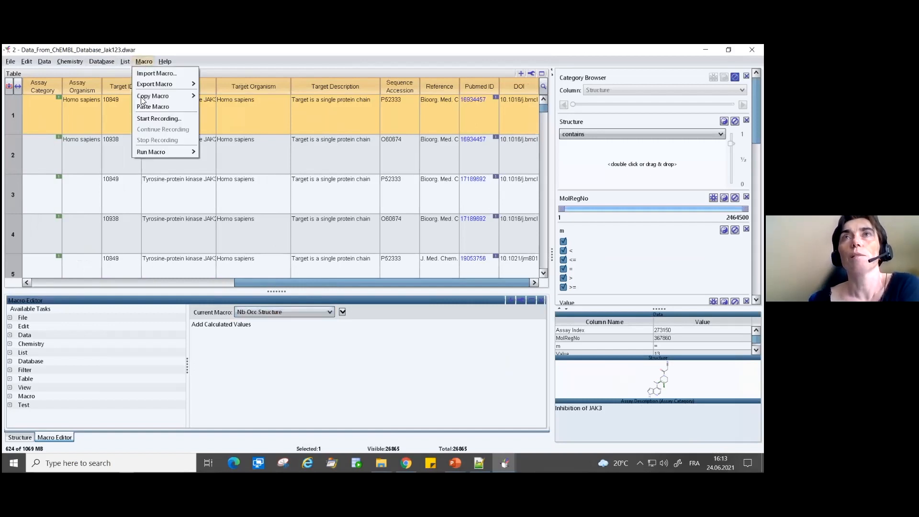
{"action": "mouse_move", "coordinate": [152, 152]}
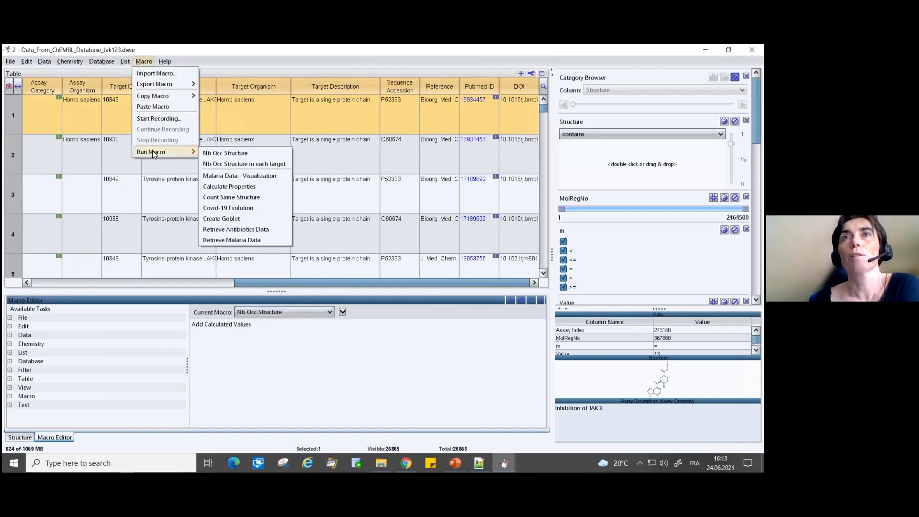
{"action": "left_click", "coordinate": [215, 152]}
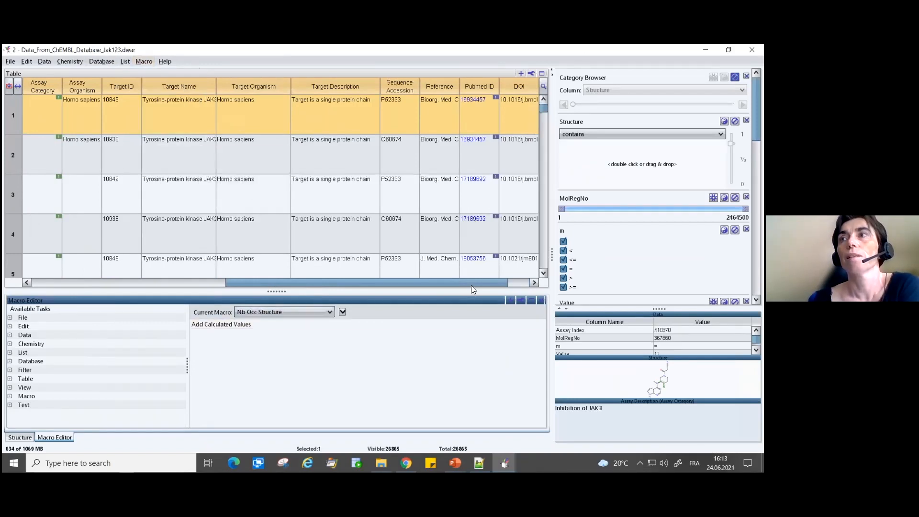
{"action": "left_click", "coordinate": [517, 95]}
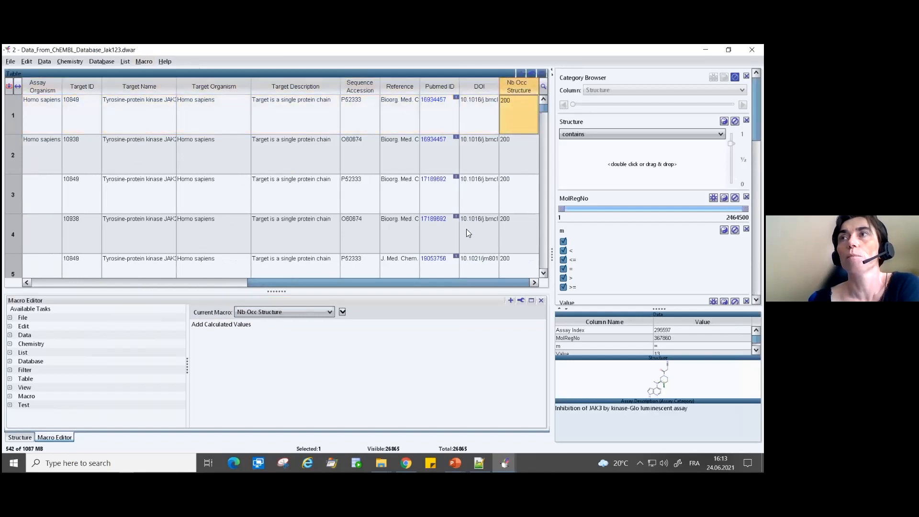
{"action": "left_click_drag", "start_coordinate": [465, 282], "coordinate": [111, 272]}
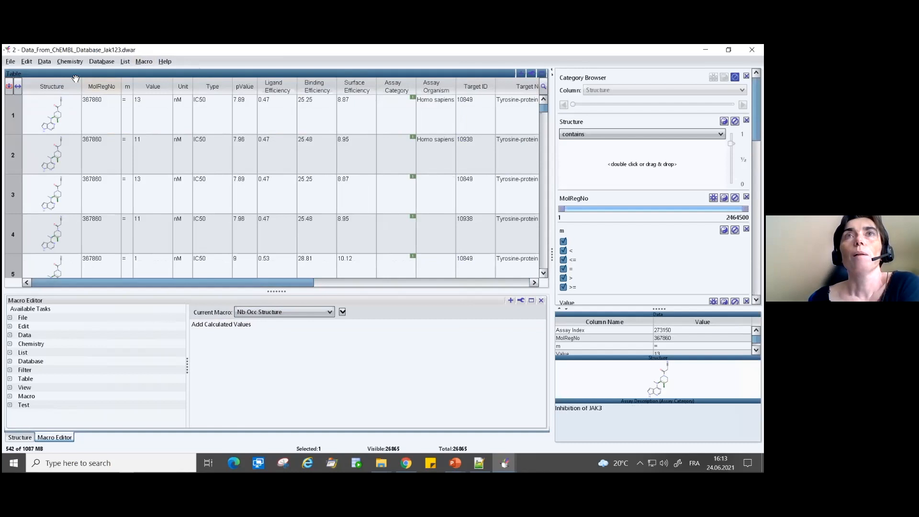
{"action": "left_click", "coordinate": [48, 107]}
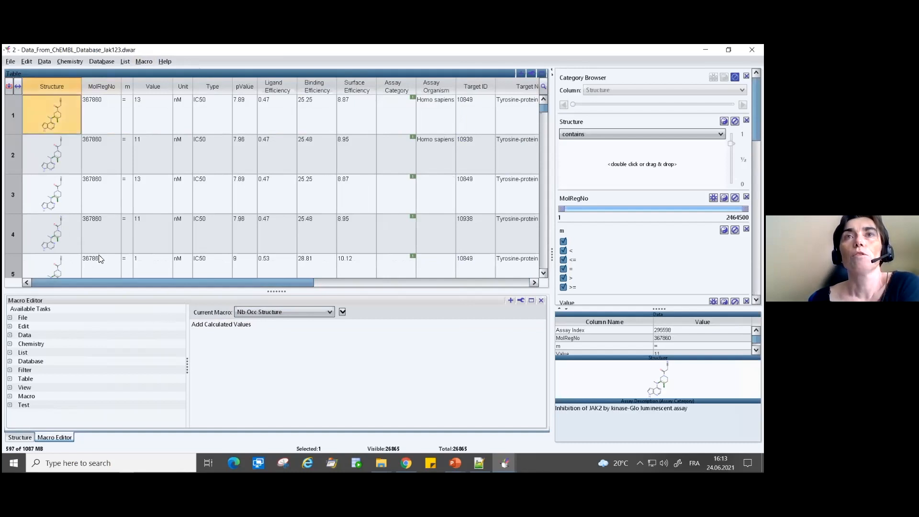
{"action": "left_click_drag", "start_coordinate": [84, 280], "coordinate": [335, 283]}
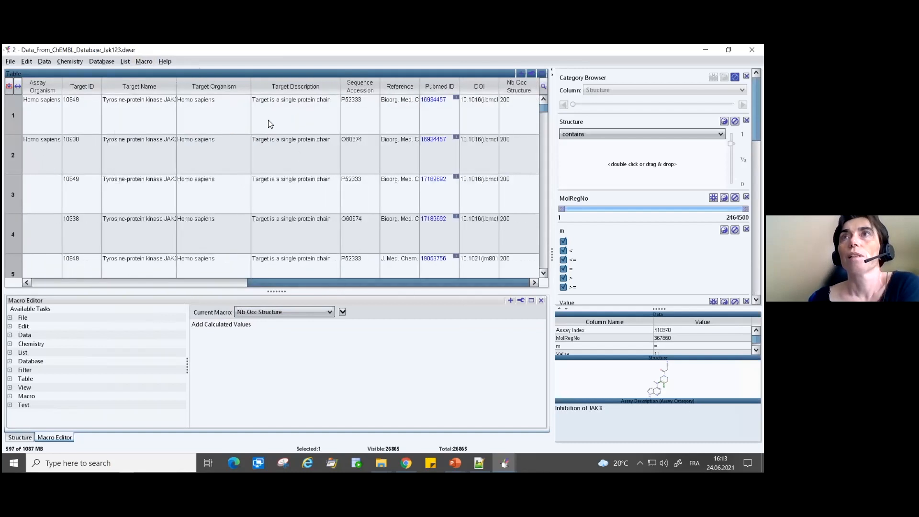
- Run the Nb Occ Structure in each target macro on the JAK data
{"action": "left_click", "coordinate": [138, 59]}
{"action": "mouse_move", "coordinate": [144, 153]}
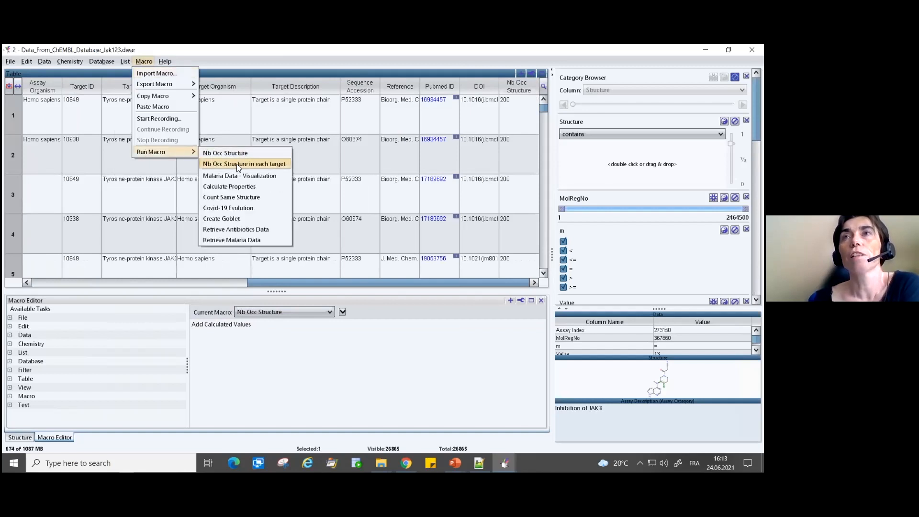
{"action": "left_click", "coordinate": [238, 165]}
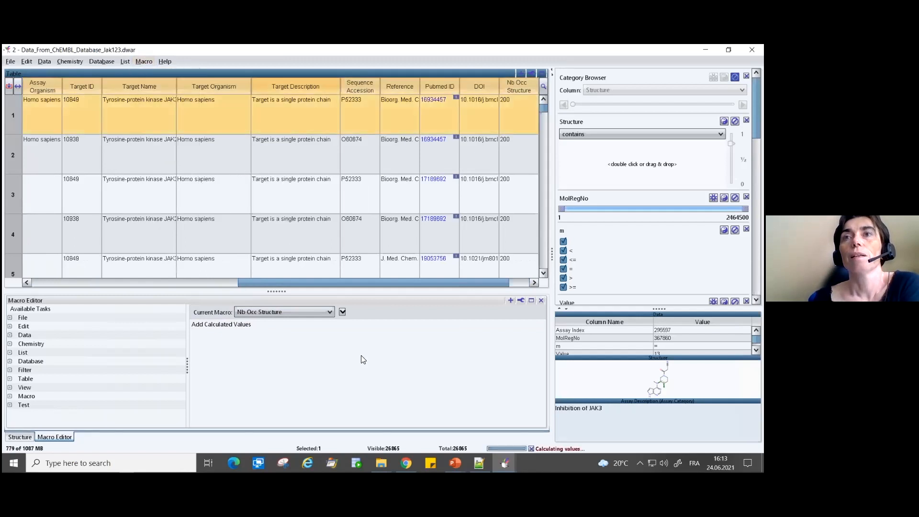
- Inspect the Add Calculated Values formula of the Nb Occ Structure in each target macro, leaving it unchanged
{"action": "left_click", "coordinate": [283, 312]}
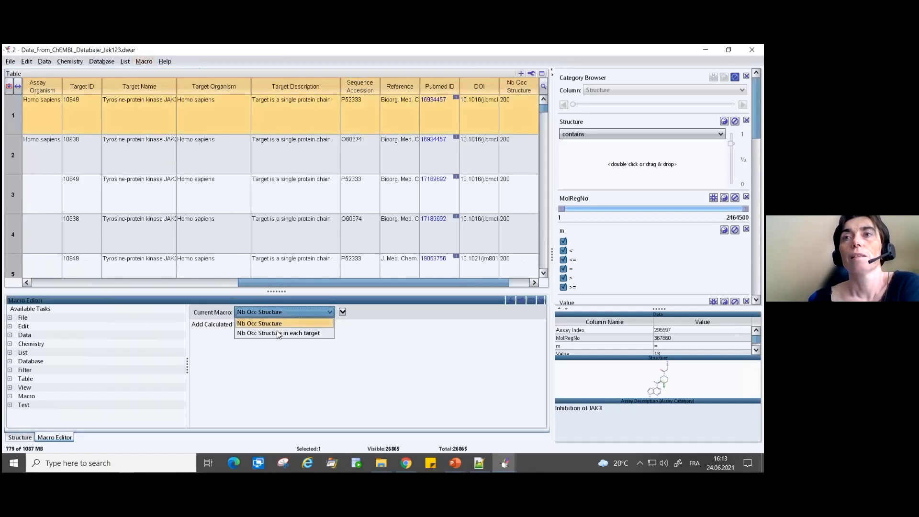
{"action": "left_click", "coordinate": [278, 329]}
{"action": "double_click", "coordinate": [239, 326]}
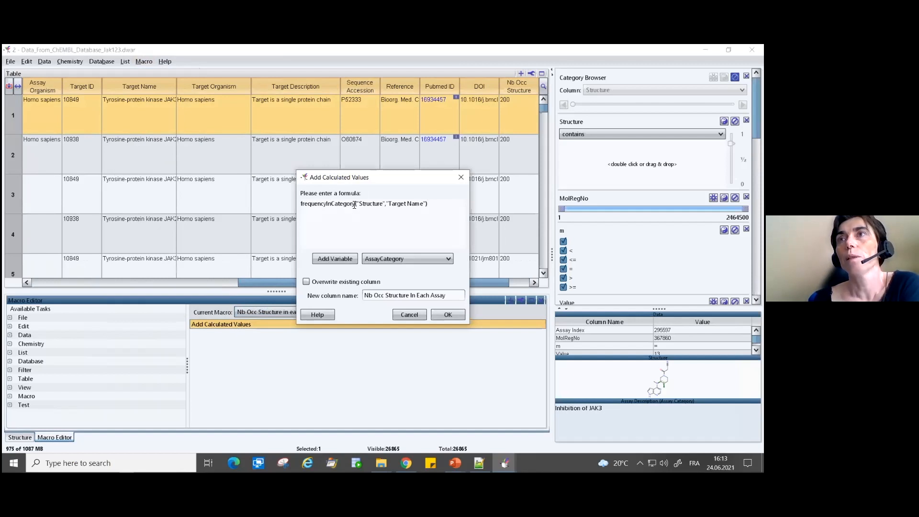
{"action": "double_click", "coordinate": [370, 203]}
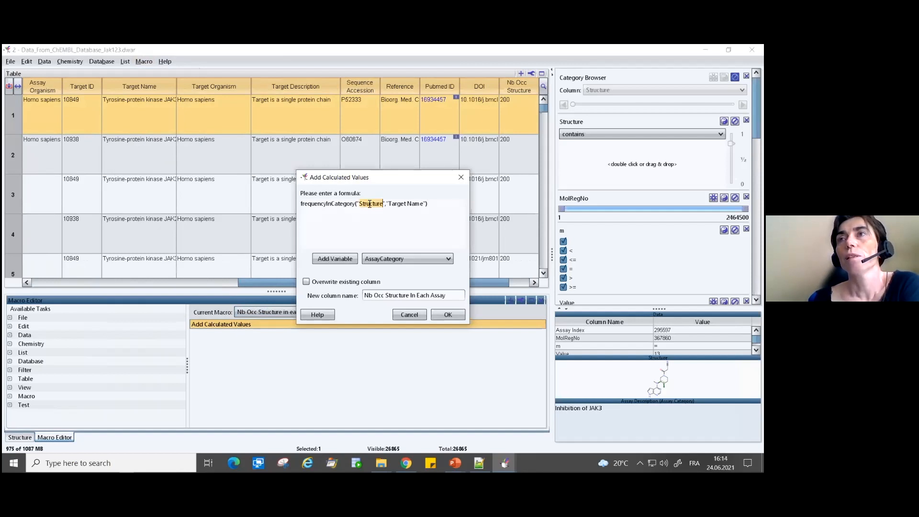
{"action": "double_click", "coordinate": [403, 204]}
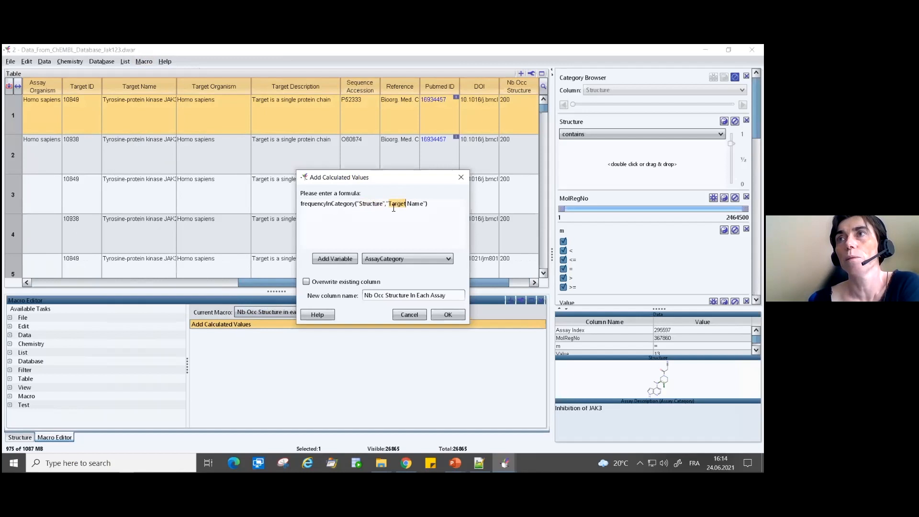
{"action": "left_click", "coordinate": [374, 203]}
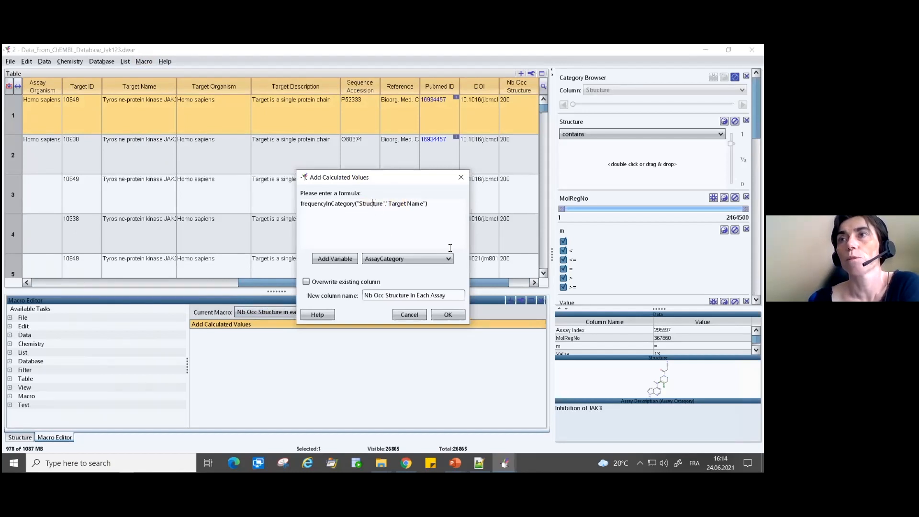
{"action": "left_click", "coordinate": [415, 314]}
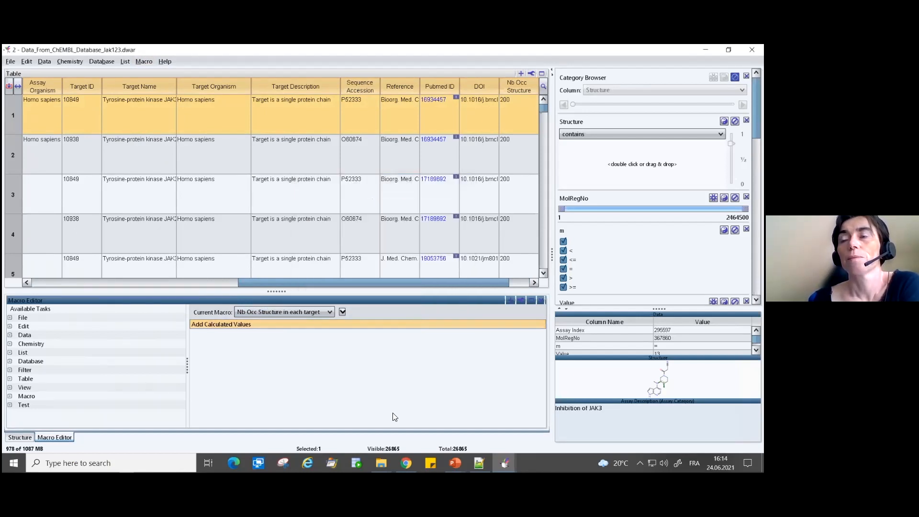
- Launch the macro file 3 - Nb Occ Structure in each target.dwam from the Frequency folder and return to the JAK data window
{"action": "left_click", "coordinate": [381, 463]}
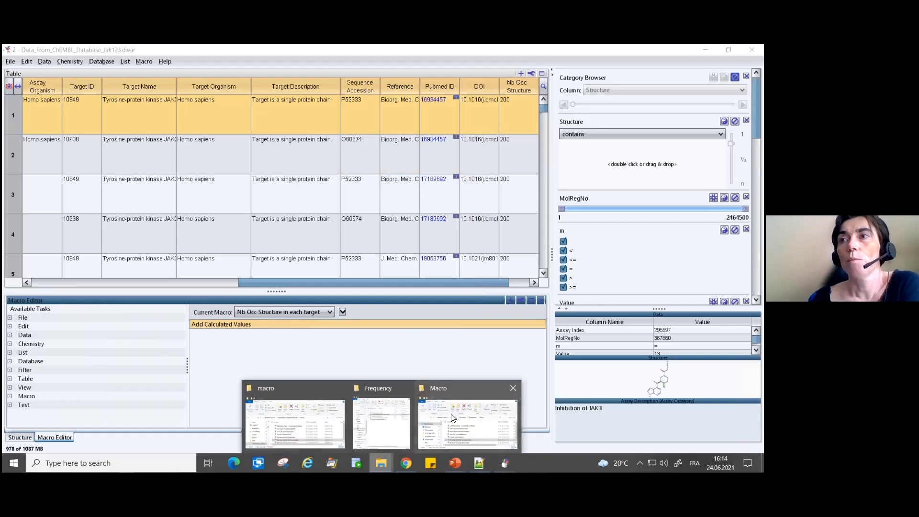
{"action": "left_click", "coordinate": [454, 418]}
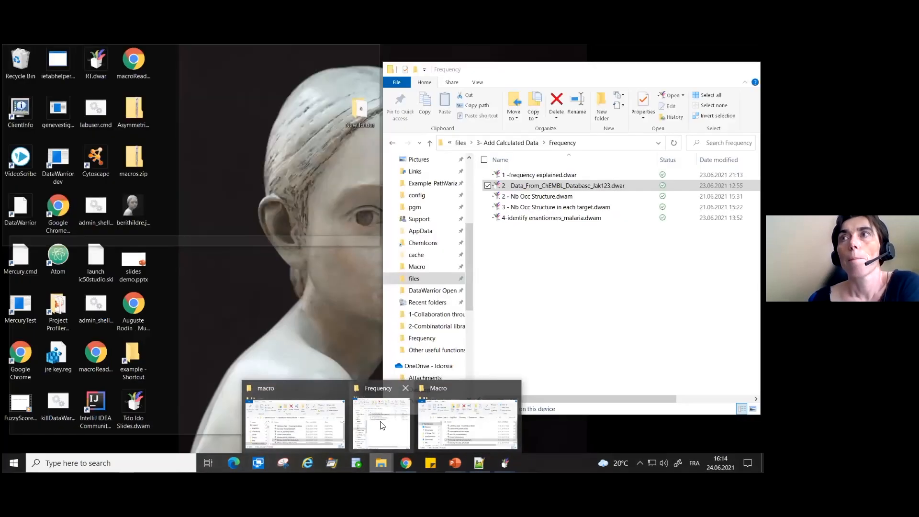
{"action": "left_click", "coordinate": [385, 424]}
{"action": "left_click", "coordinate": [534, 207]}
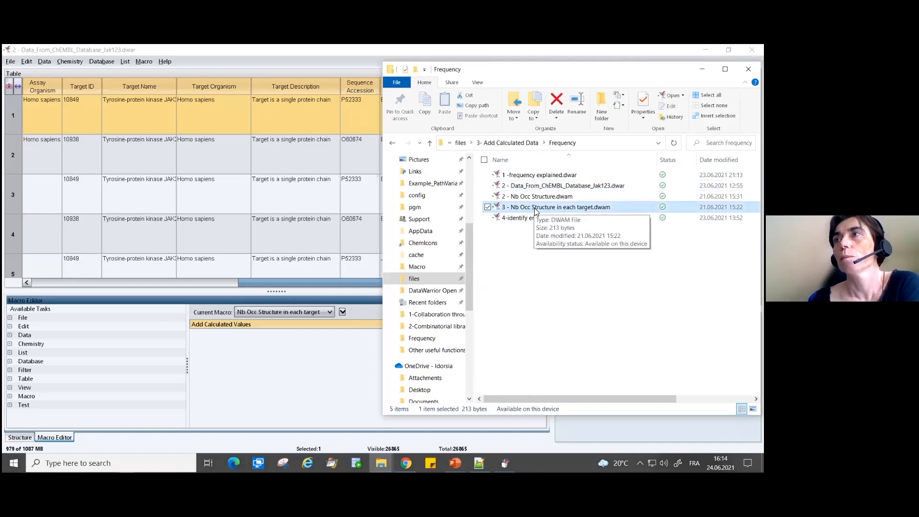
{"action": "double_click", "coordinate": [535, 208]}
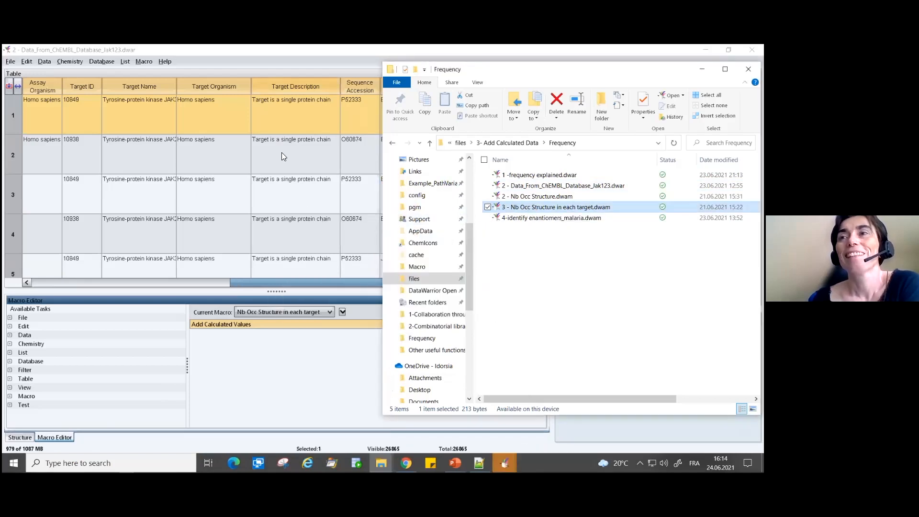
{"action": "mouse_move", "coordinate": [504, 463]}
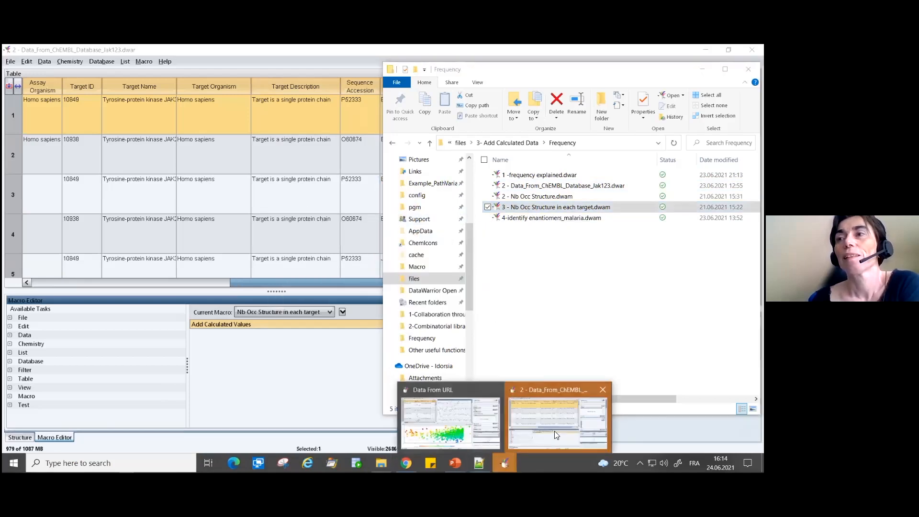
{"action": "left_click", "coordinate": [554, 433]}
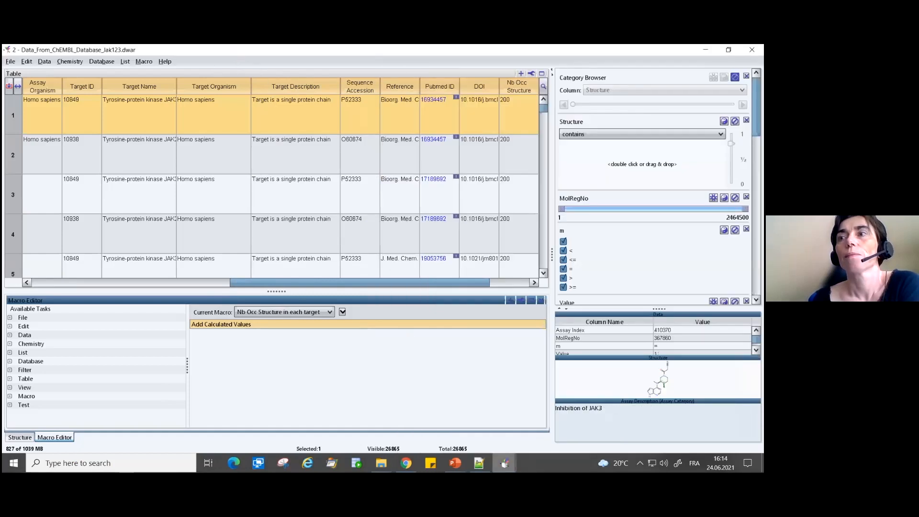
{"action": "mouse_move", "coordinate": [505, 463]}
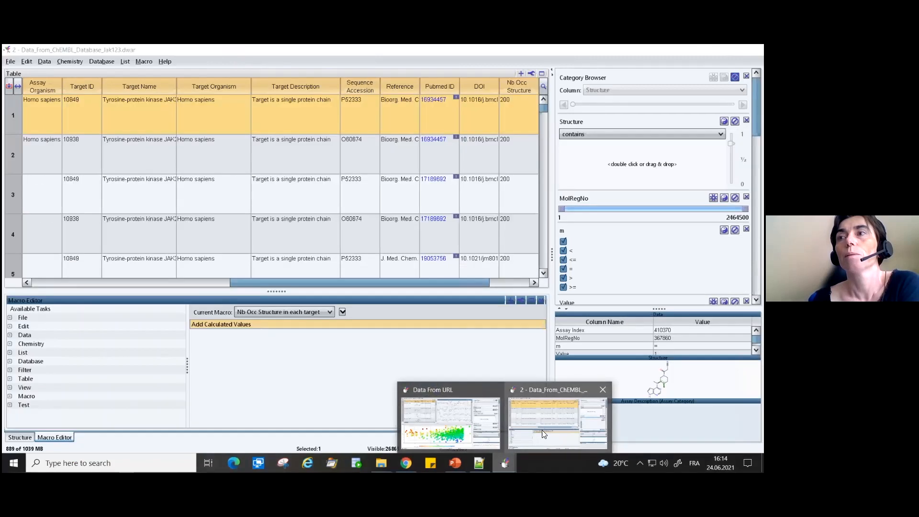
{"action": "left_click", "coordinate": [523, 417]}
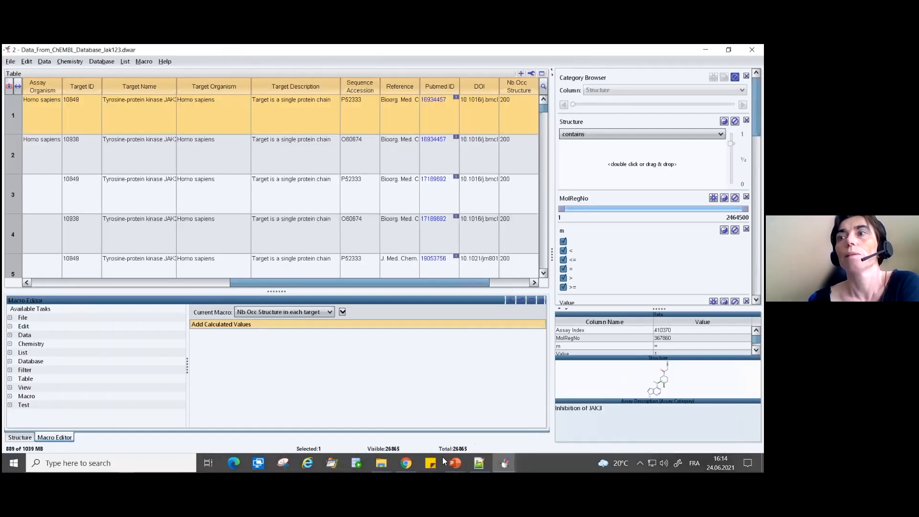
- Open 3 - Nb Occ Structure in each target.dwam from the Frequency folder in Notepad++ and examine its frequencyInCategory formula
{"action": "left_click", "coordinate": [381, 463]}
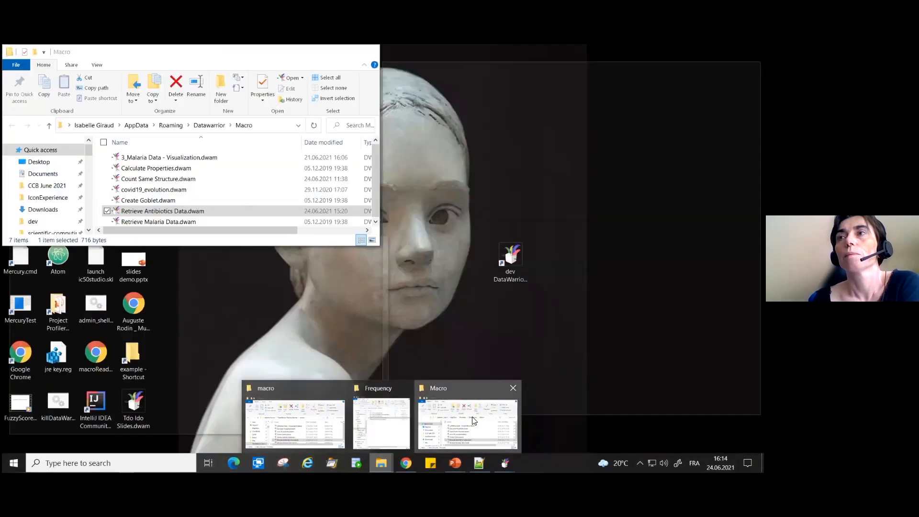
{"action": "left_click", "coordinate": [483, 413]}
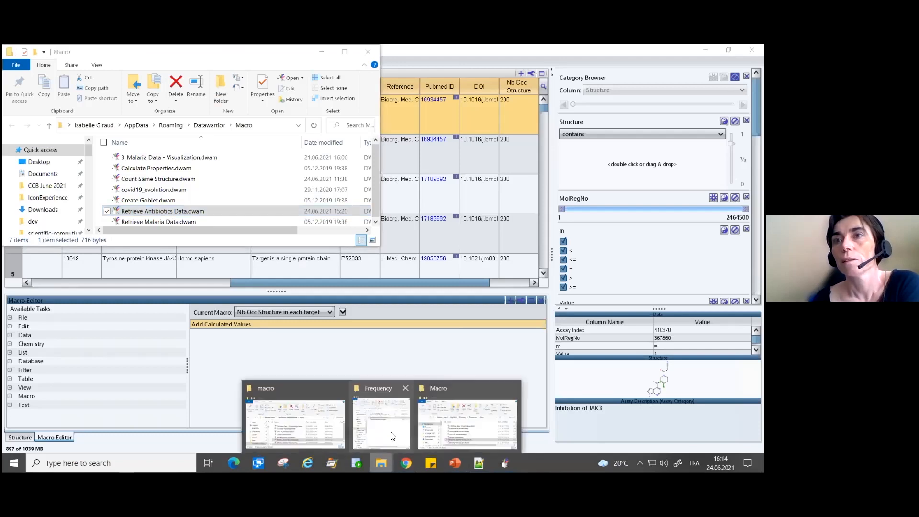
{"action": "left_click", "coordinate": [401, 441]}
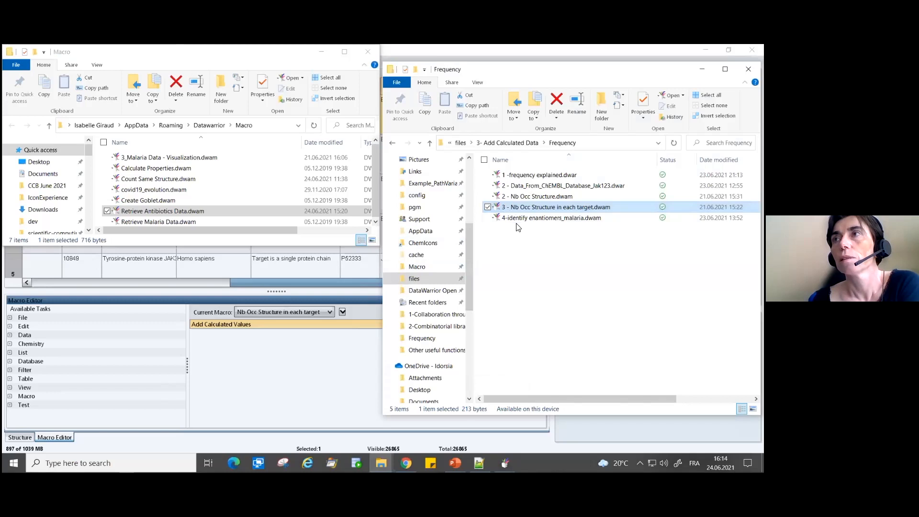
{"action": "left_click", "coordinate": [531, 232]}
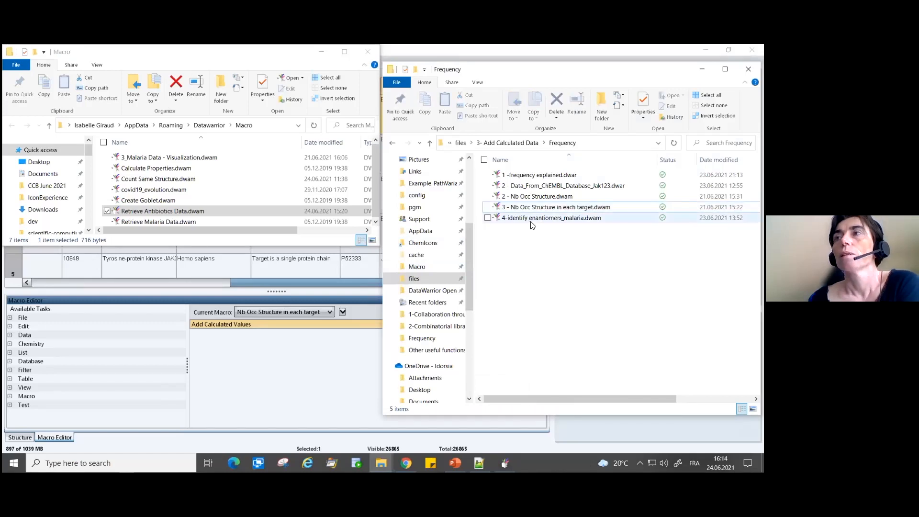
{"action": "left_click", "coordinate": [546, 211]}
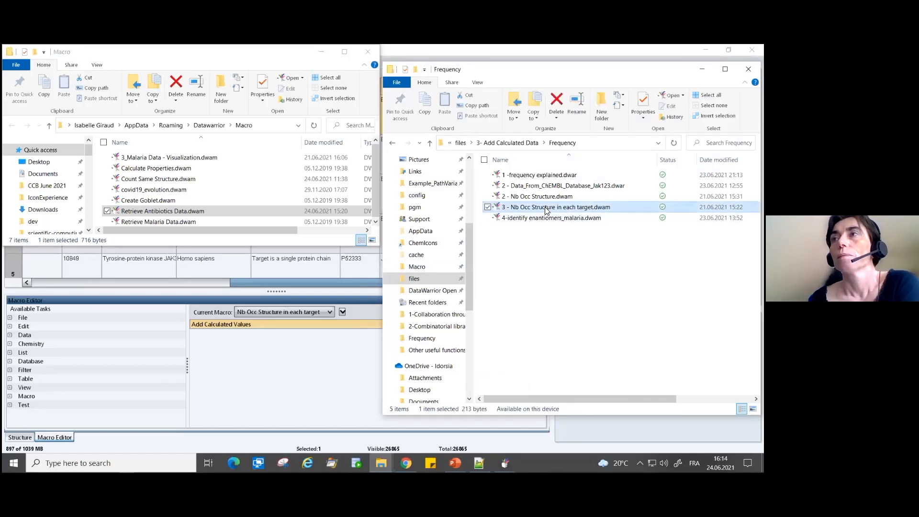
{"action": "right_click", "coordinate": [546, 211]}
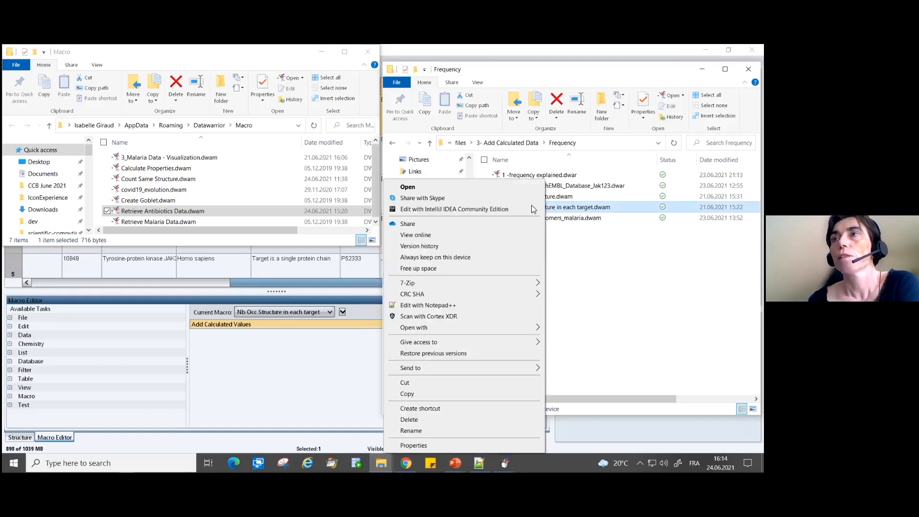
{"action": "left_click", "coordinate": [438, 305]}
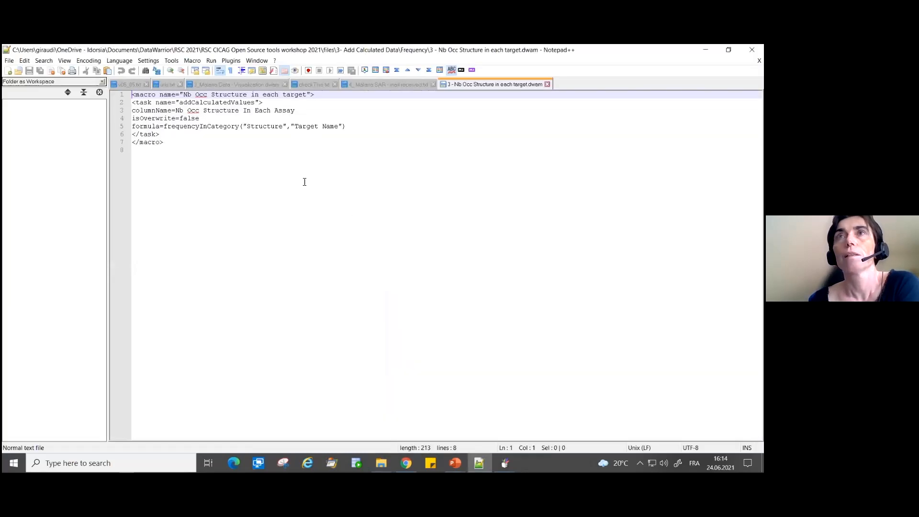
{"action": "left_click", "coordinate": [196, 125]}
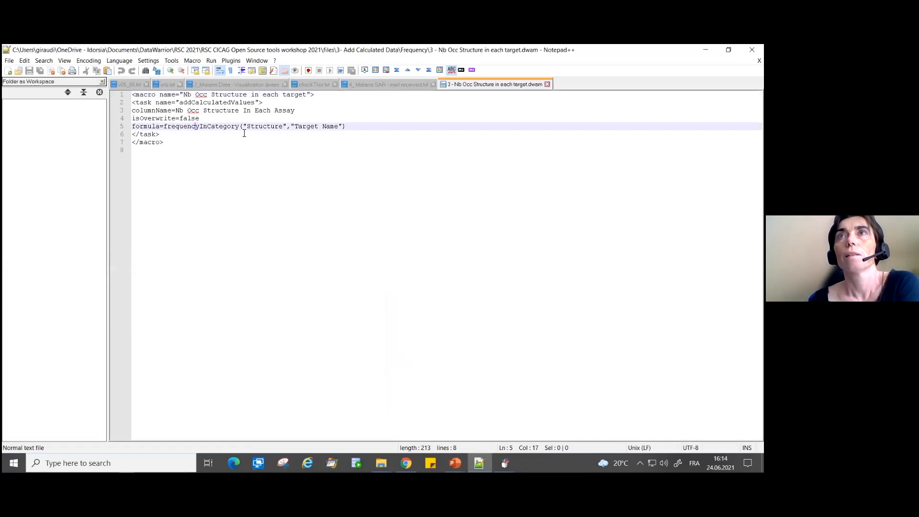
{"action": "left_click", "coordinate": [364, 163]}
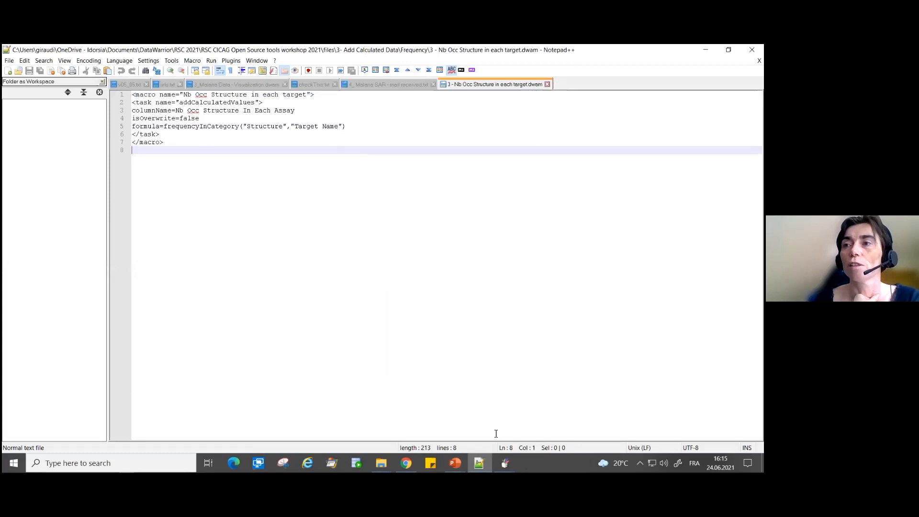
- Switch back to the presentation slide on Add Calculated Values and frequencyInCategory
{"action": "mouse_move", "coordinate": [505, 463]}
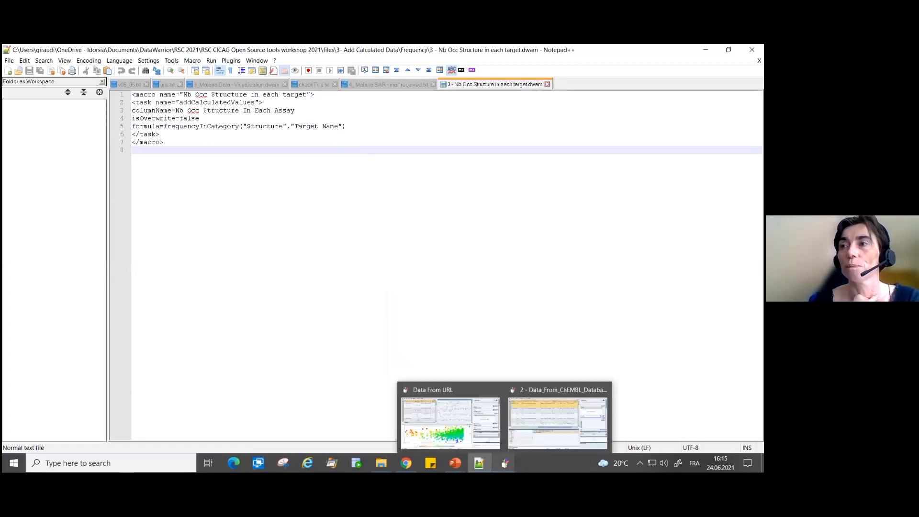
{"action": "left_click", "coordinate": [531, 432]}
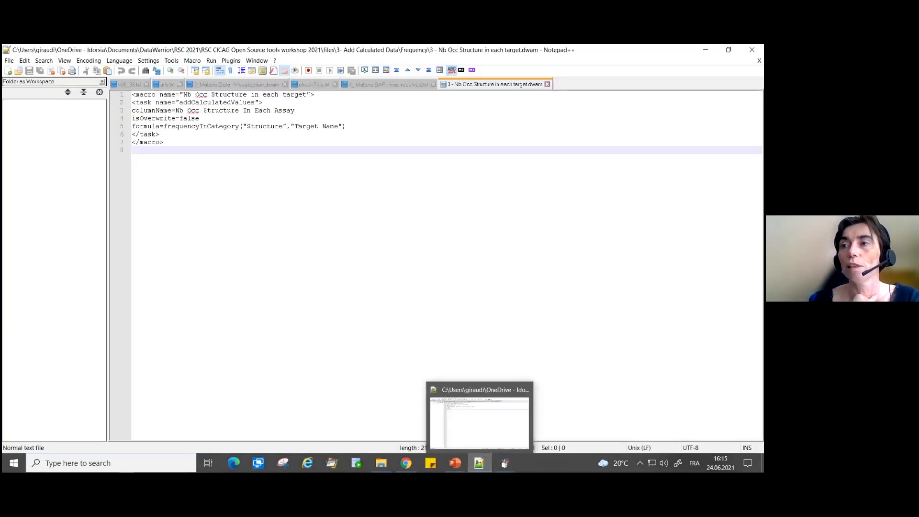
{"action": "mouse_move", "coordinate": [460, 457]}
{"action": "left_click", "coordinate": [483, 437]}
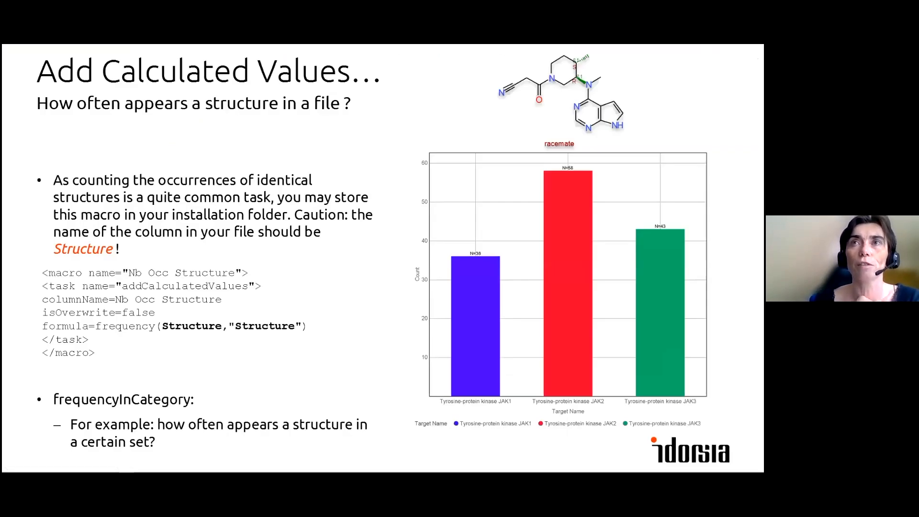
- Leave the slides and select the macro file 4-identify enantiomers_malaria.dwam in the Frequency folder
{"action": "left_click", "coordinate": [335, 330]}
{"action": "key", "text": "Left"}
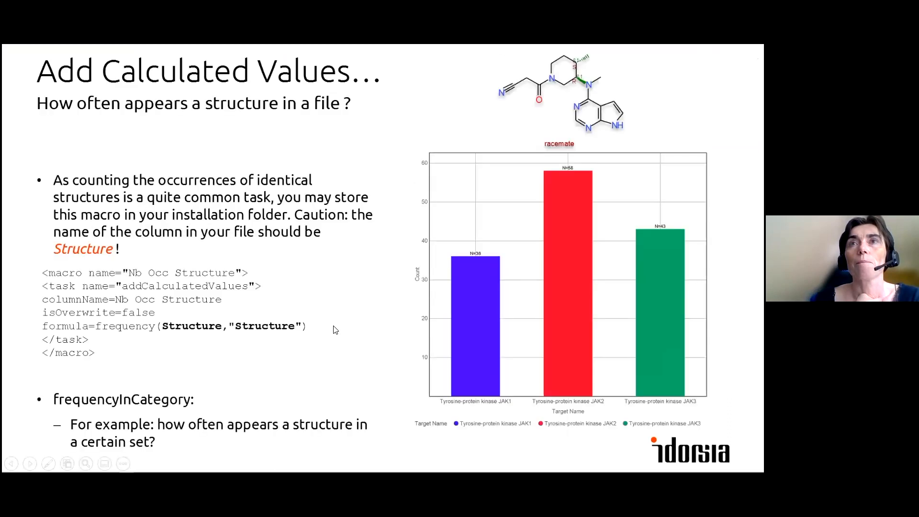
{"action": "key", "text": "alt+Tab"}
{"action": "key", "text": "alt+Tab"}
{"action": "key", "text": "alt+Tab"}
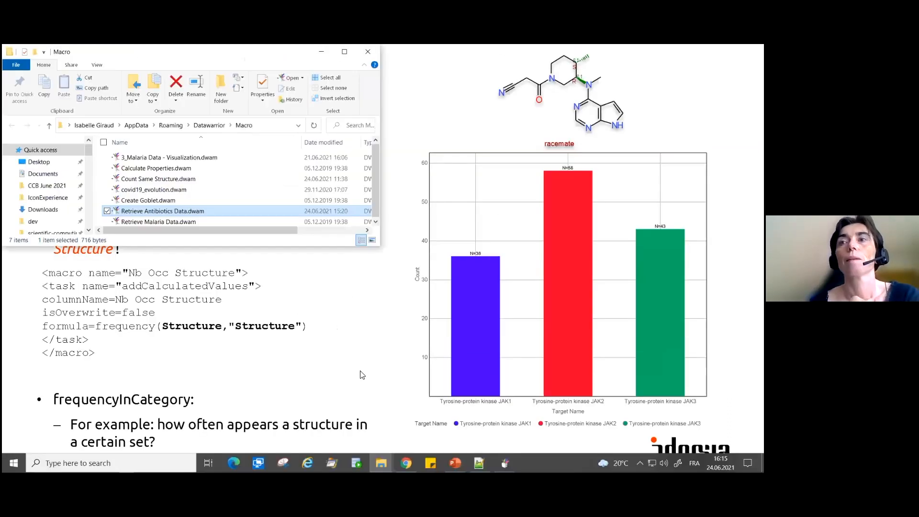
{"action": "left_click", "coordinate": [381, 463]}
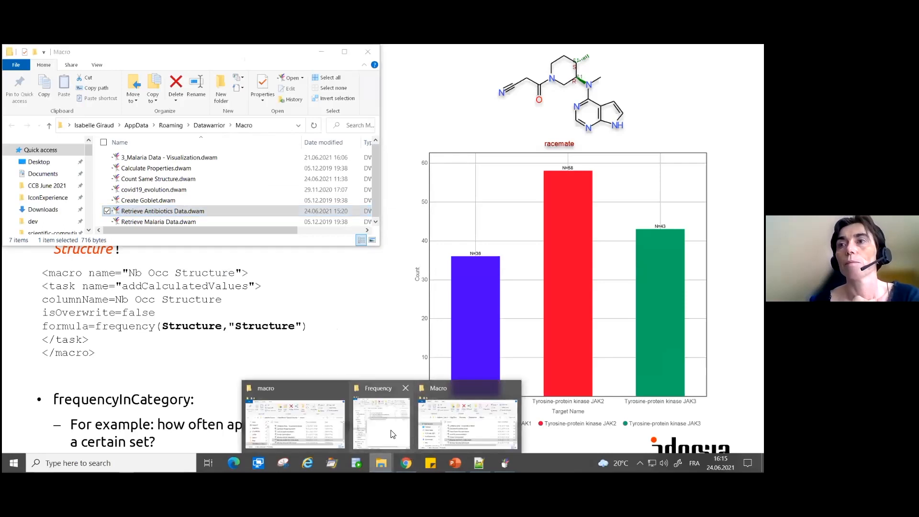
{"action": "left_click", "coordinate": [383, 420]}
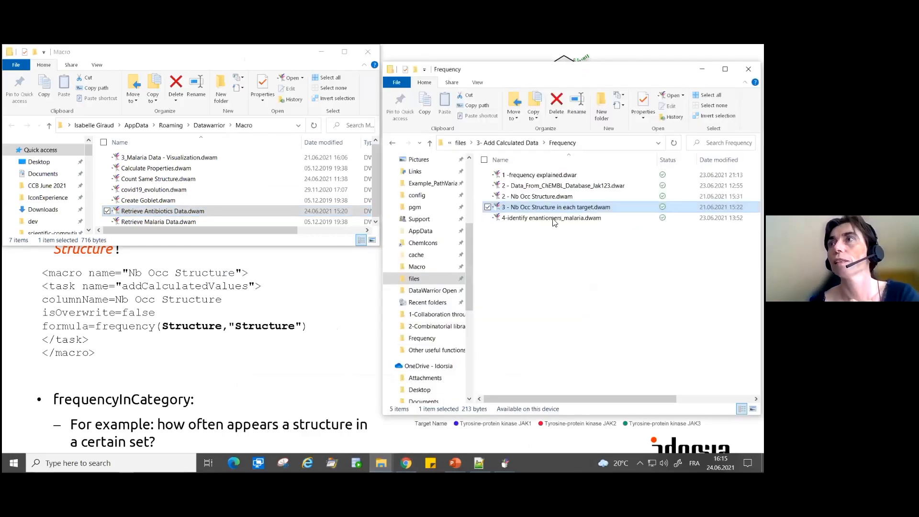
{"action": "left_click", "coordinate": [536, 220]}
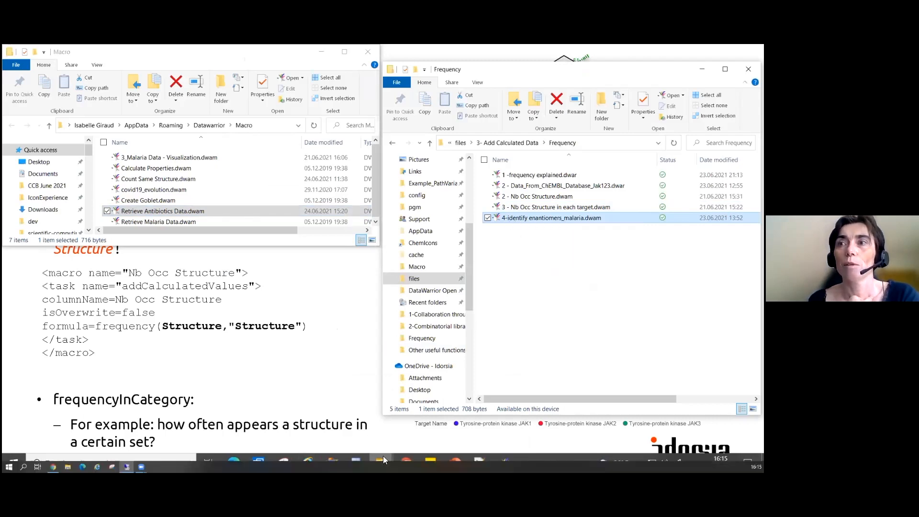
- Switch to the 2 - Data_From_ChEMBL_Database_Jak123.dwar window, run the Malaria Data - Visualization macro and select the OSM-S-353 structure in the new window
{"action": "left_click", "coordinate": [504, 463]}
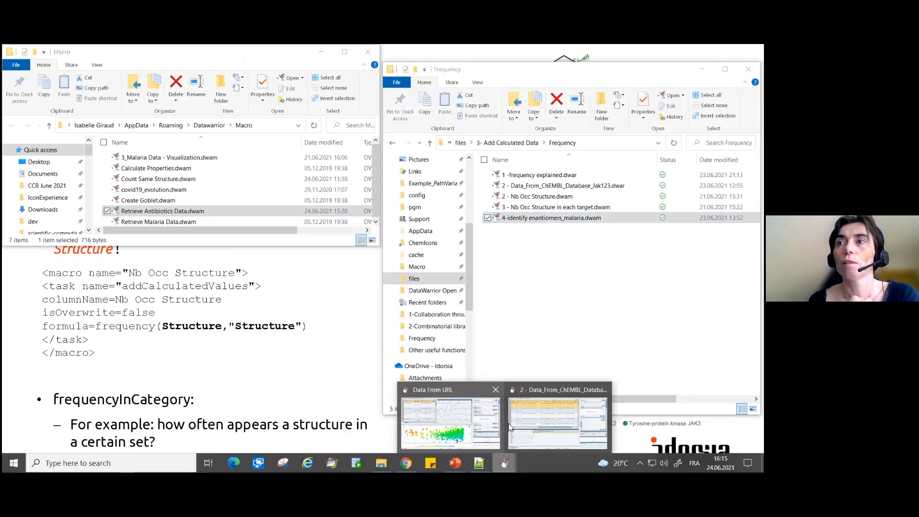
{"action": "left_click", "coordinate": [541, 418]}
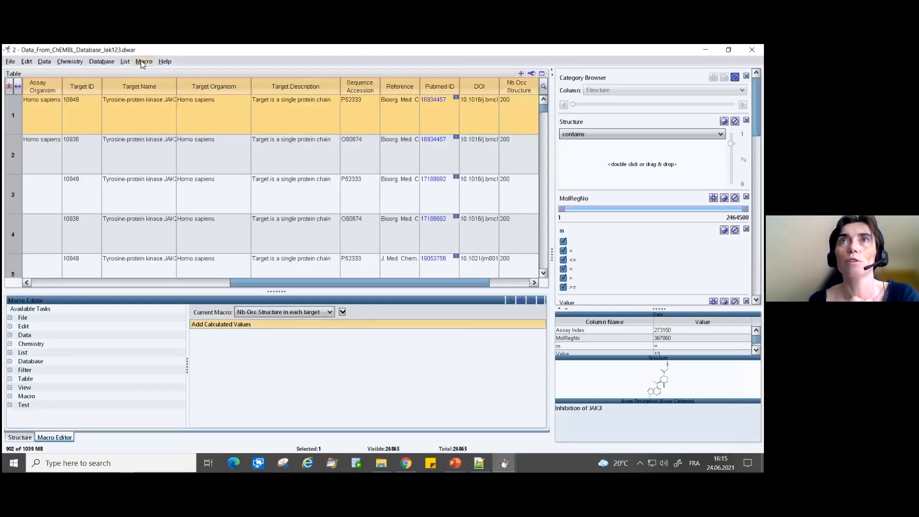
{"action": "left_click", "coordinate": [144, 61]}
{"action": "mouse_move", "coordinate": [144, 156]}
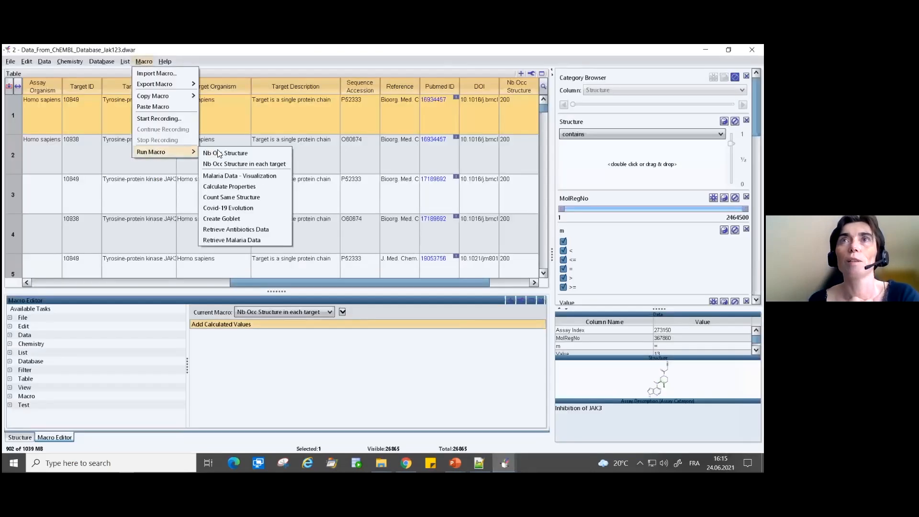
{"action": "left_click", "coordinate": [221, 174]}
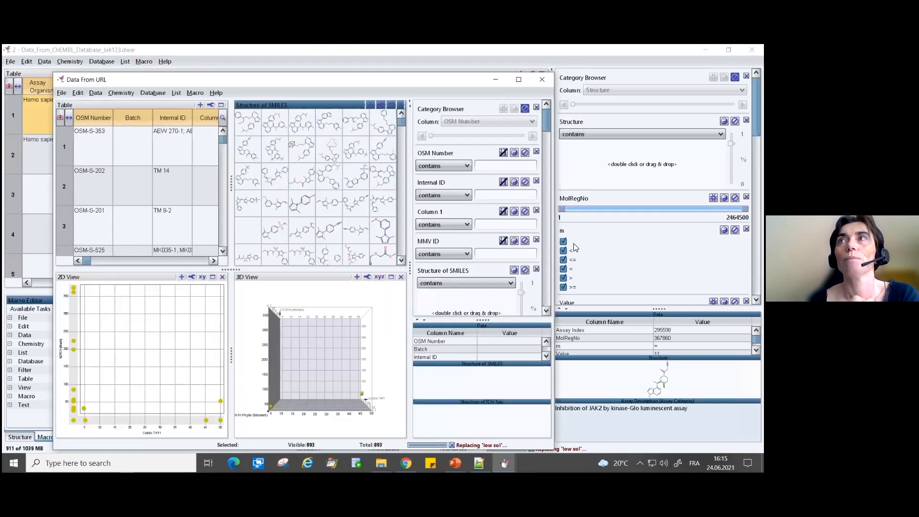
{"action": "left_click", "coordinate": [274, 123]}
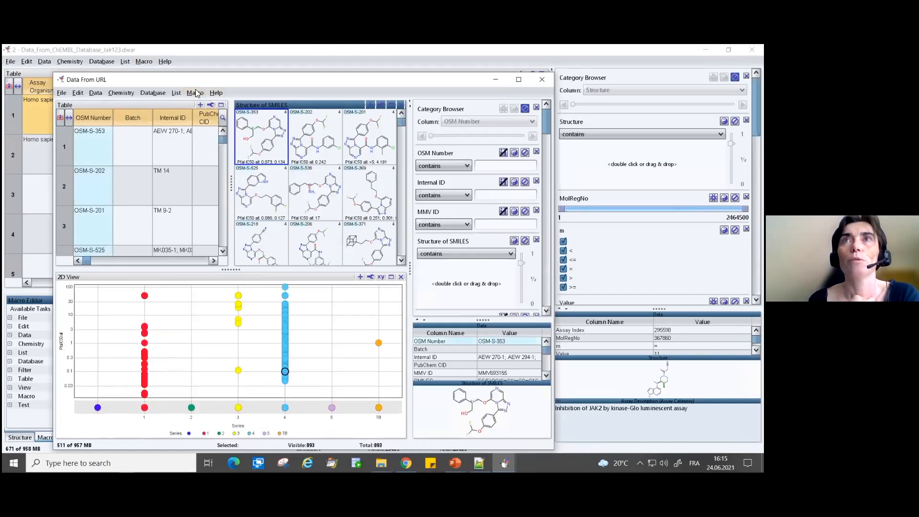
- Import the macro file 4-identify enantiomers_malaria.dwam from 3- Add Calculated Data > Frequency into the malaria data window
{"action": "left_click", "coordinate": [196, 93]}
{"action": "mouse_move", "coordinate": [200, 130]}
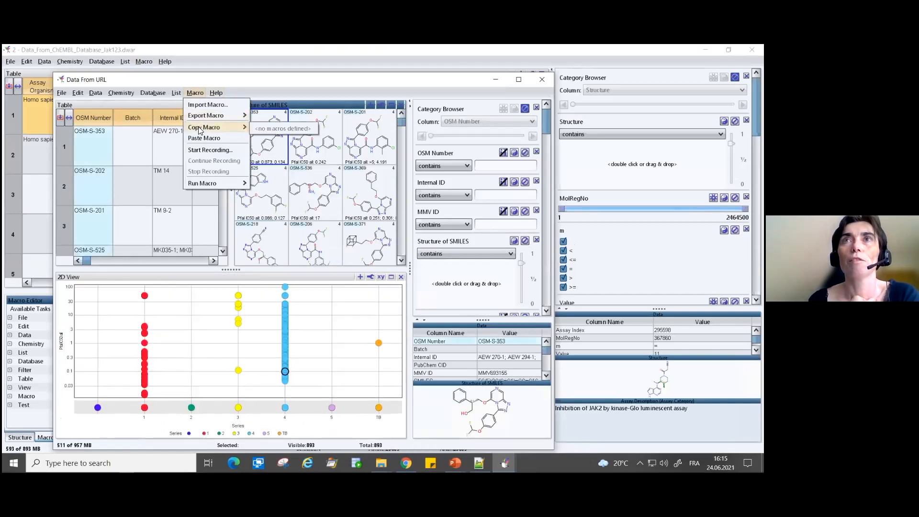
{"action": "left_click", "coordinate": [201, 105]}
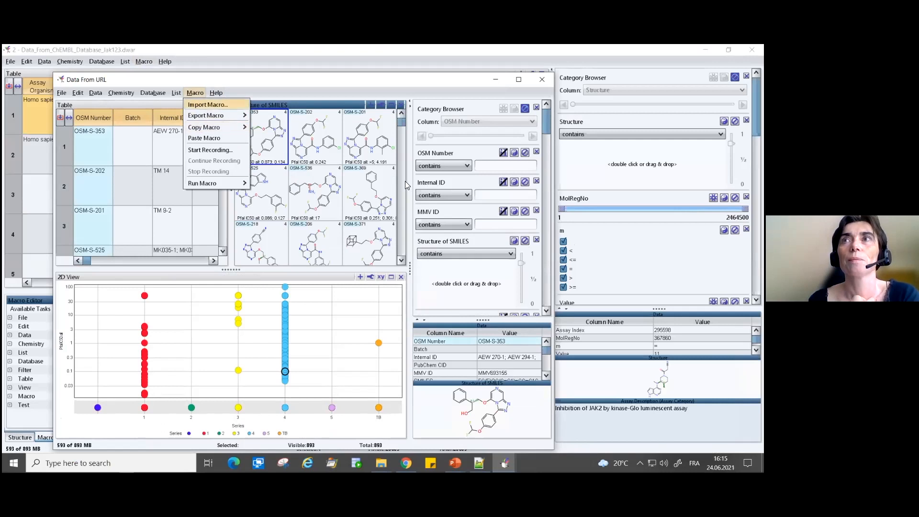
{"action": "left_click", "coordinate": [349, 197]}
{"action": "double_click", "coordinate": [222, 230]}
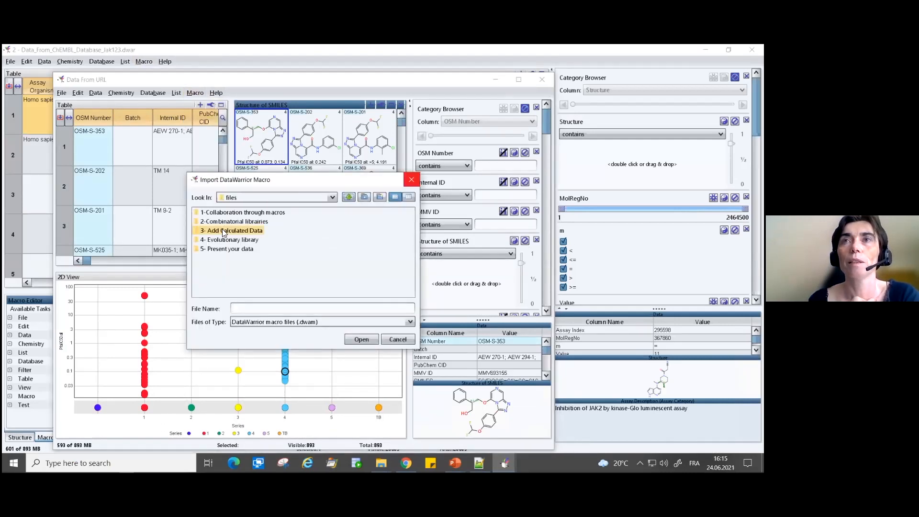
{"action": "left_click", "coordinate": [215, 211]}
{"action": "left_click", "coordinate": [197, 215]}
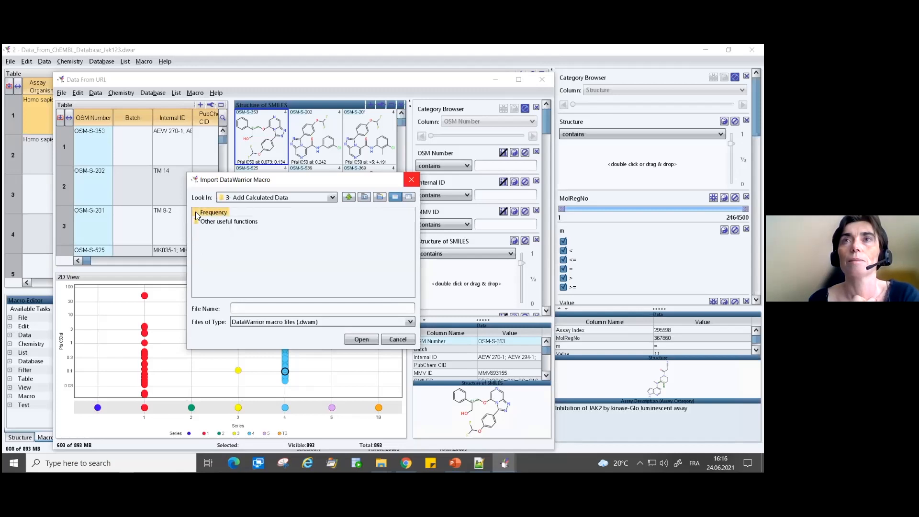
{"action": "double_click", "coordinate": [196, 215]}
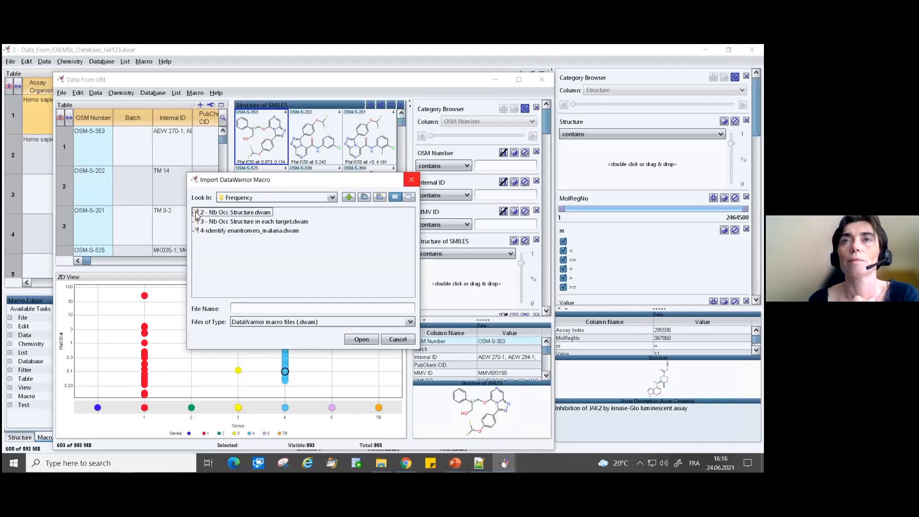
{"action": "left_click", "coordinate": [227, 232]}
{"action": "left_click", "coordinate": [362, 339]}
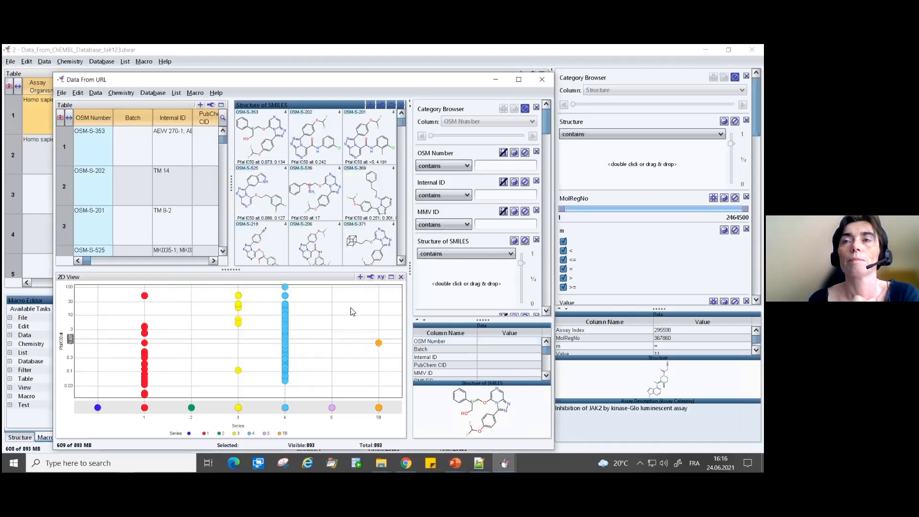
- Add a Macro Editor view to the malaria data window and look through the tasks of the Identify enantiomers macro
{"action": "left_click", "coordinate": [360, 277]}
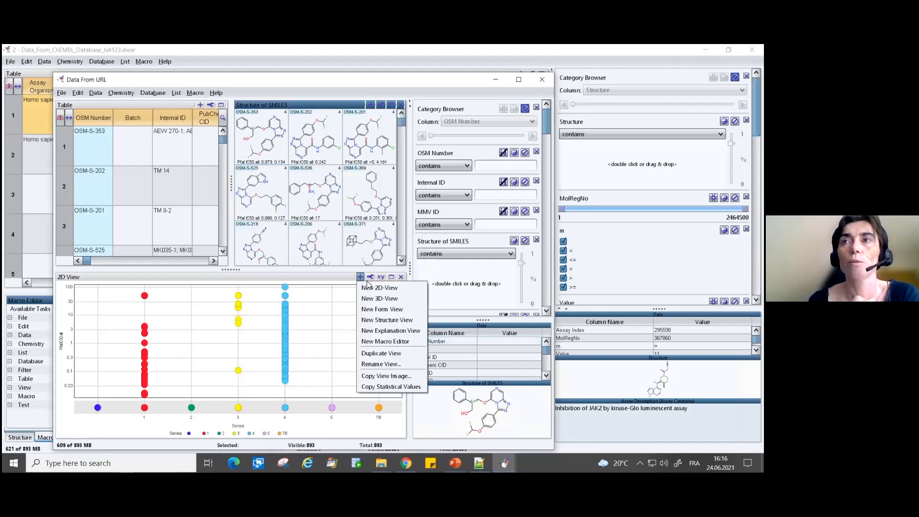
{"action": "left_click", "coordinate": [380, 341]}
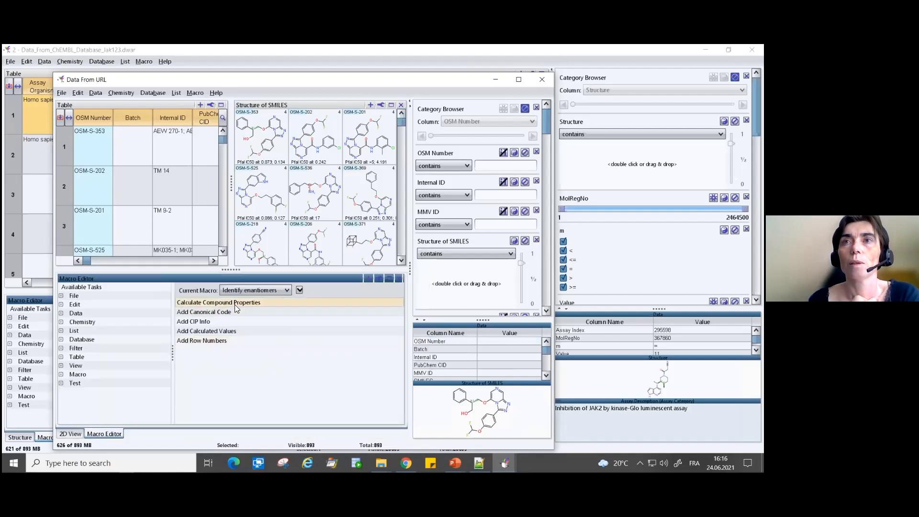
{"action": "left_click", "coordinate": [326, 324]}
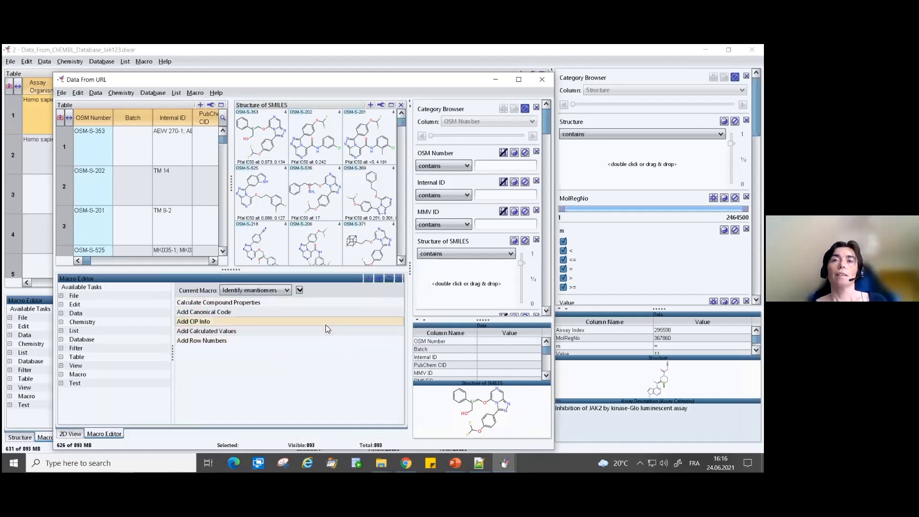
{"action": "left_click", "coordinate": [225, 331]}
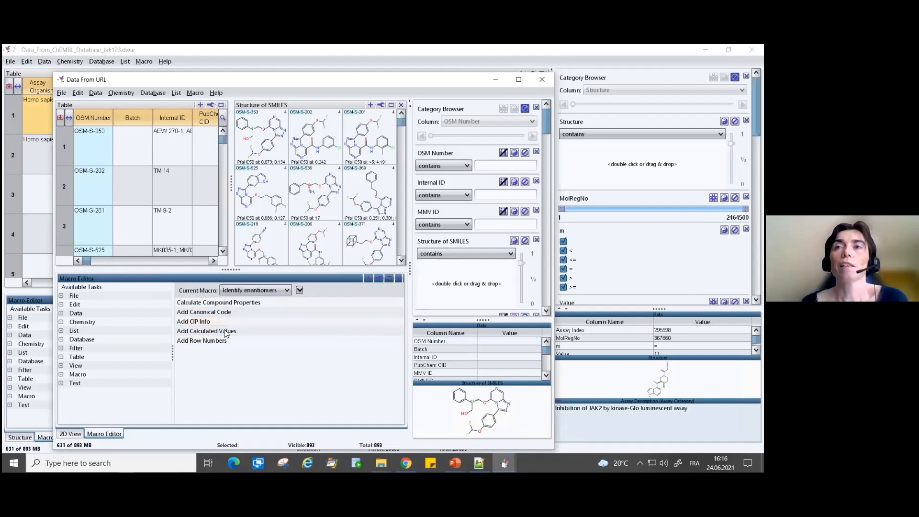
{"action": "left_click", "coordinate": [243, 304]}
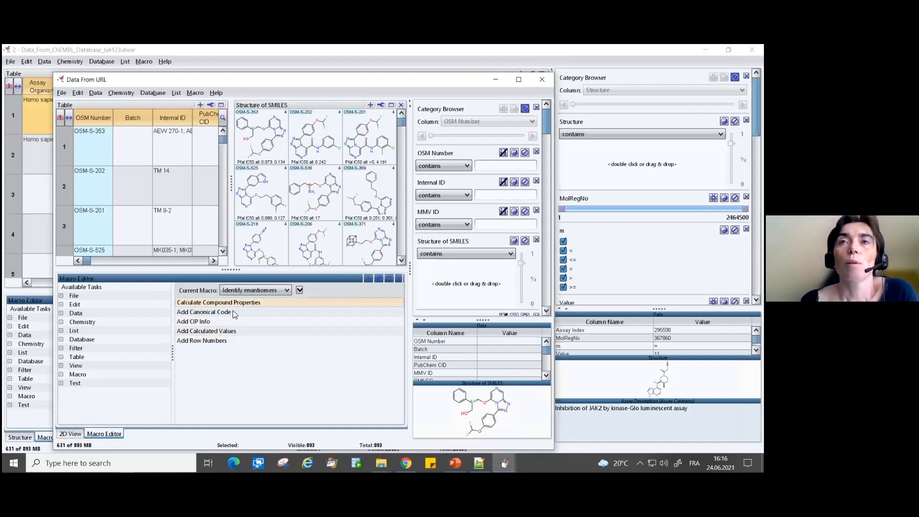
{"action": "left_click", "coordinate": [235, 333]}
{"action": "left_click", "coordinate": [221, 341]}
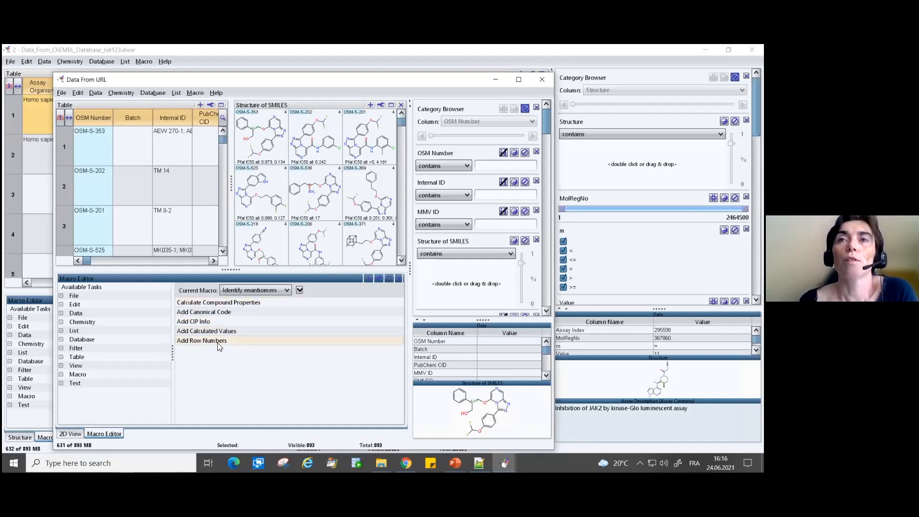
- Inspect the stereo isomer option of the Calculate Compound Properties task and the Add Canonical Code settings for Structure of SMILES
{"action": "left_click", "coordinate": [237, 303]}
{"action": "double_click", "coordinate": [238, 303]}
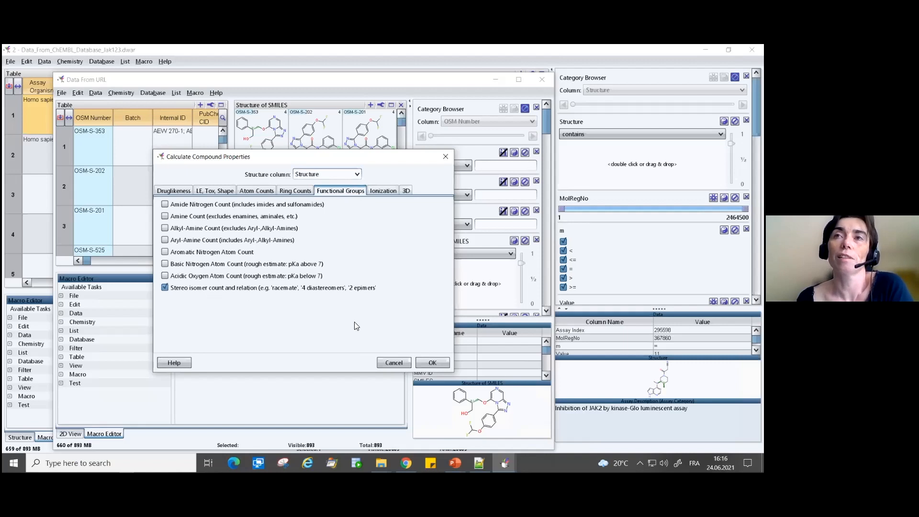
{"action": "left_click", "coordinate": [433, 363]}
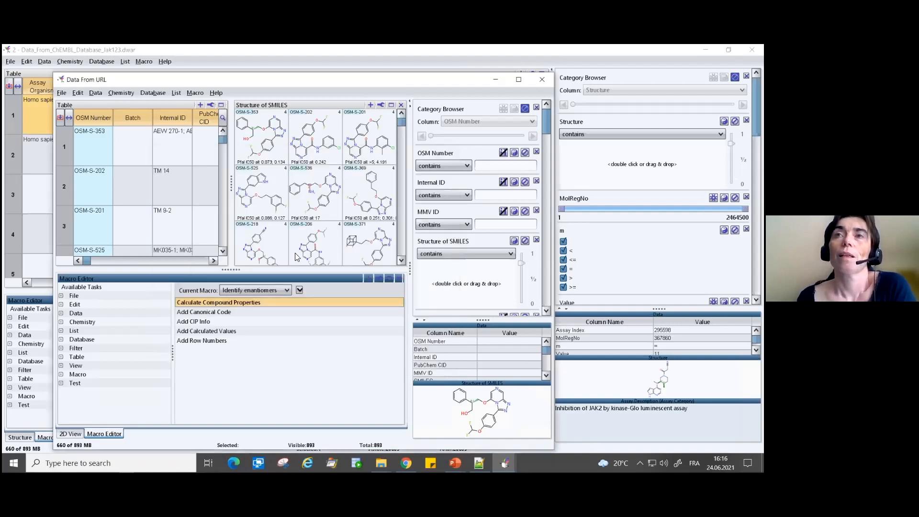
{"action": "double_click", "coordinate": [198, 312]}
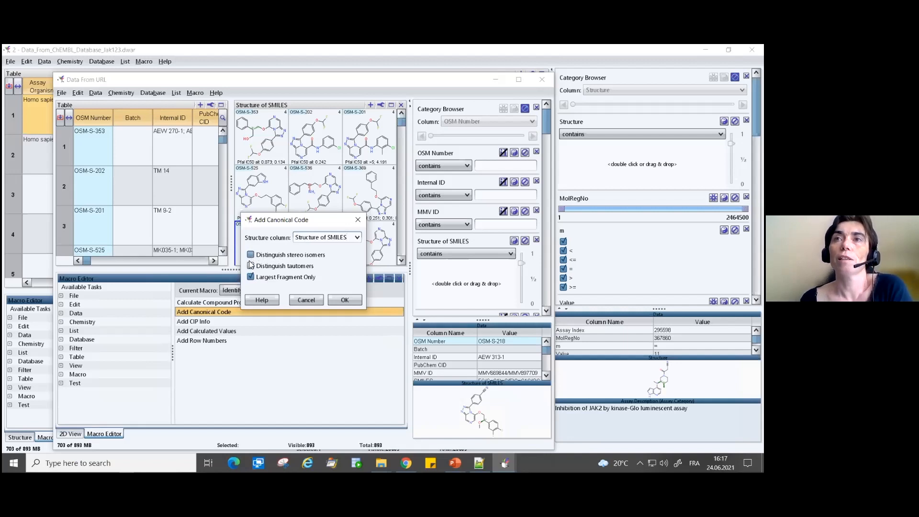
{"action": "left_click", "coordinate": [251, 277]}
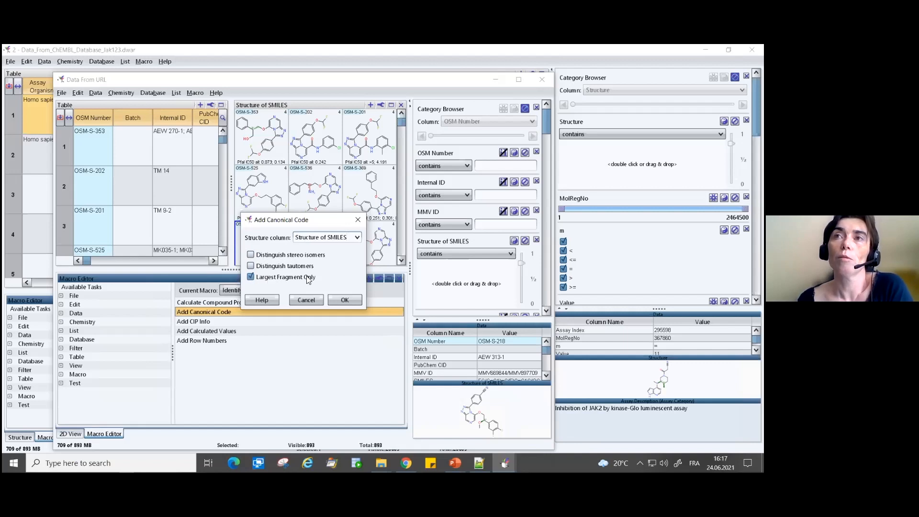
{"action": "left_click", "coordinate": [344, 300]}
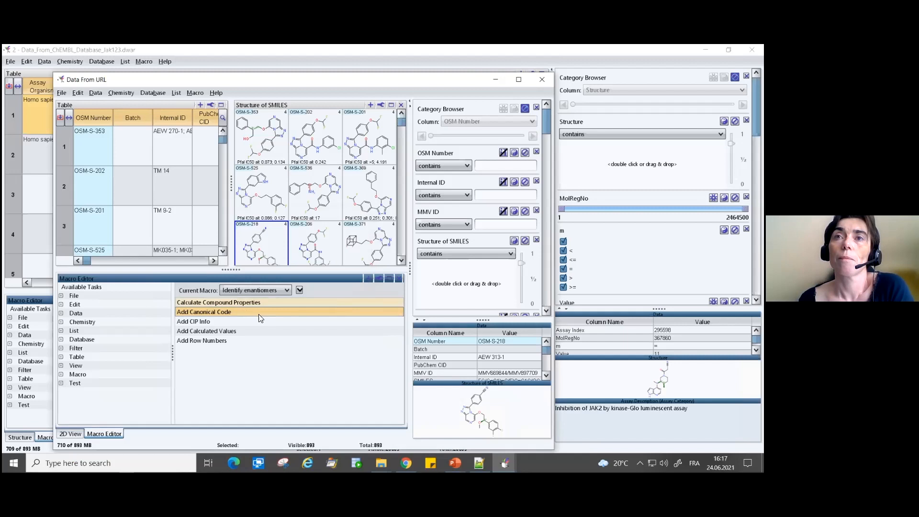
- Inspect the frequency formula and column name of the Add Calculated Values task and the category settings of Add Row Numbers
{"action": "left_click", "coordinate": [191, 325]}
{"action": "left_click", "coordinate": [191, 331]}
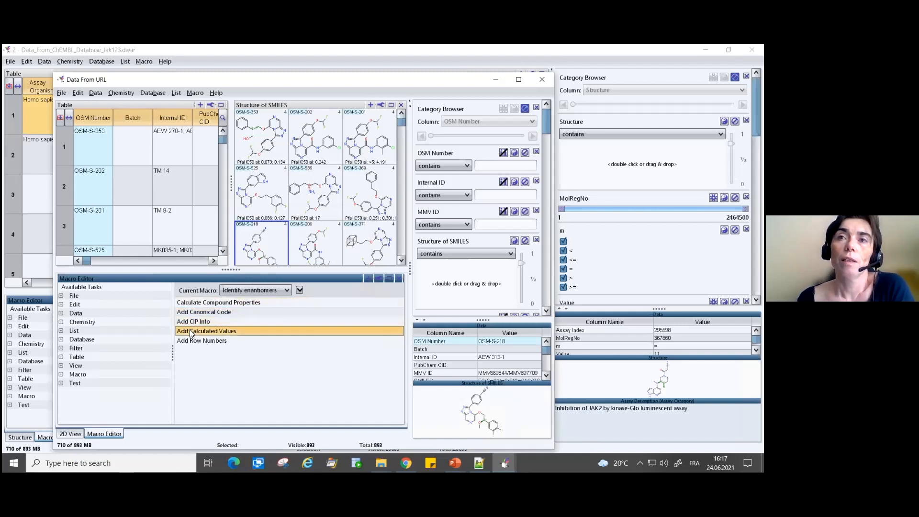
{"action": "double_click", "coordinate": [191, 331]}
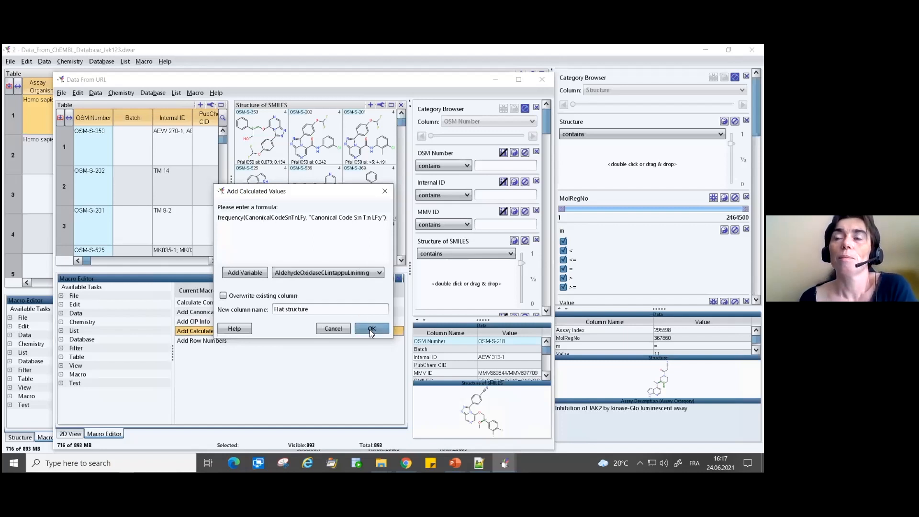
{"action": "left_click_drag", "start_coordinate": [317, 310], "coordinate": [266, 310]}
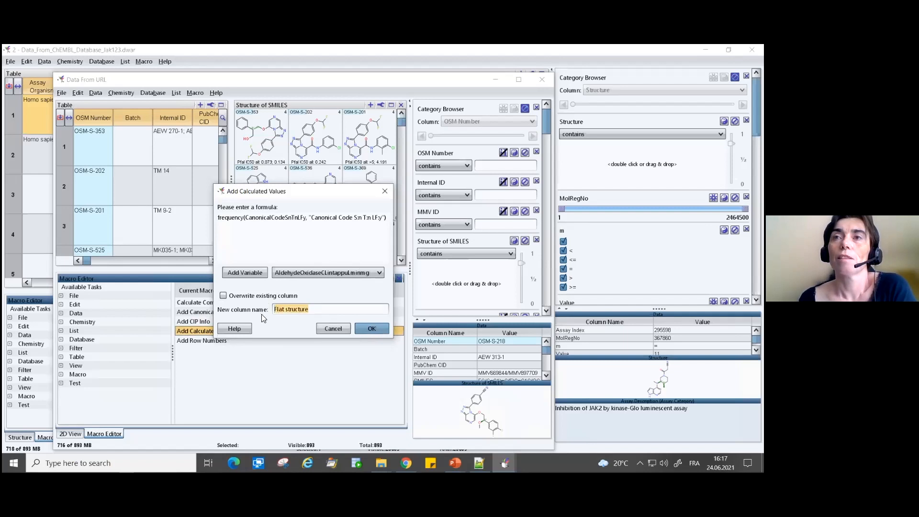
{"action": "left_click", "coordinate": [318, 309]}
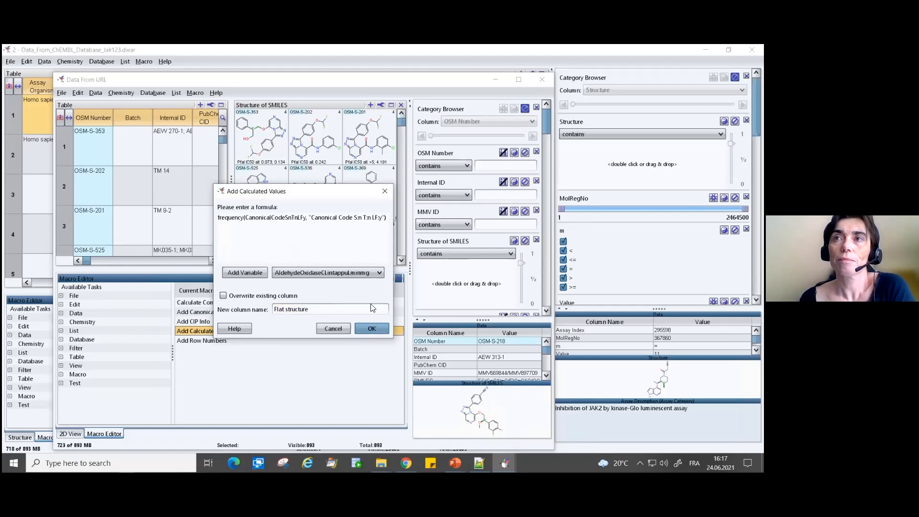
{"action": "left_click", "coordinate": [372, 330]}
{"action": "double_click", "coordinate": [225, 340]}
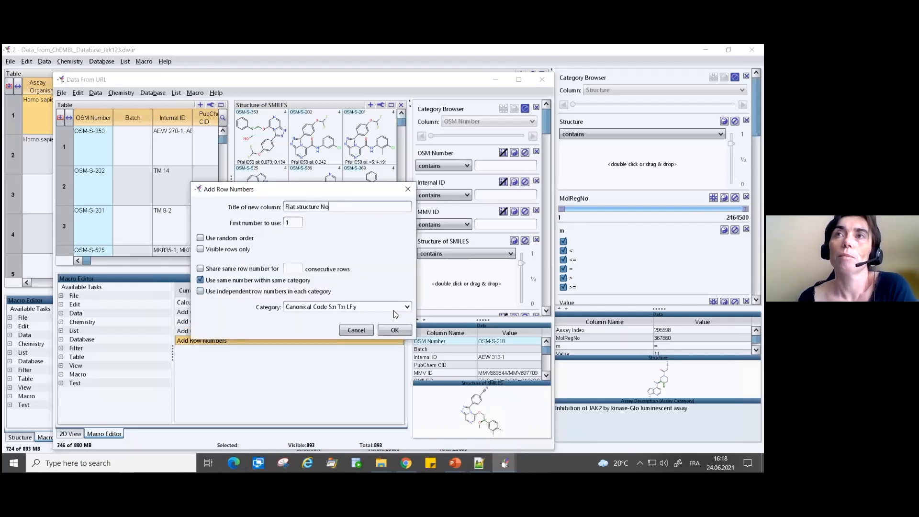
{"action": "left_click", "coordinate": [363, 330]}
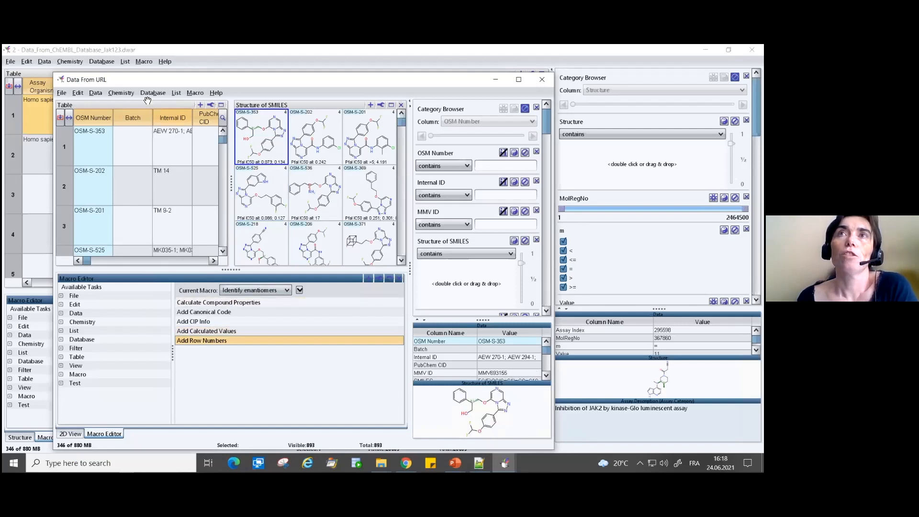
- Run the Identify enantiomers macro on the malaria data and bring the CIP Info Text, Flat structure and Flat structure No columns into view
{"action": "left_click", "coordinate": [195, 92]}
{"action": "mouse_move", "coordinate": [221, 186]}
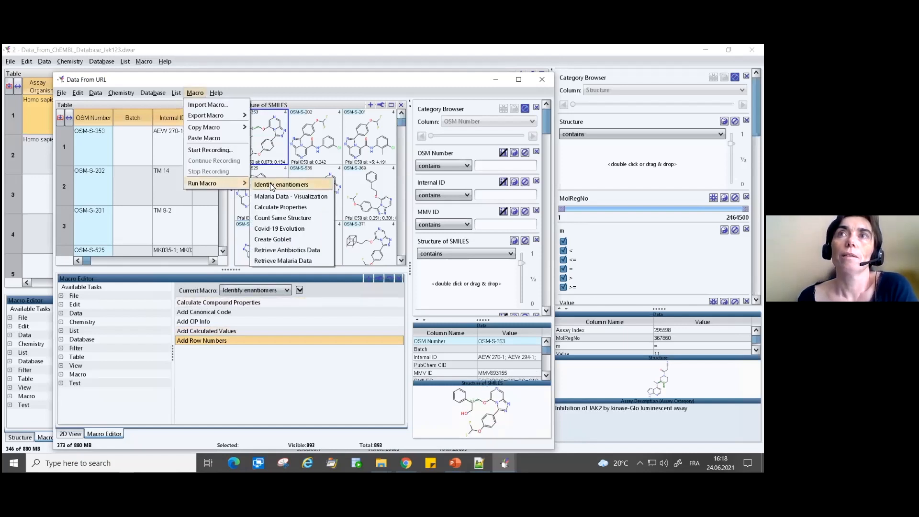
{"action": "left_click", "coordinate": [272, 186]}
{"action": "left_click_drag", "start_coordinate": [86, 261], "coordinate": [211, 266]}
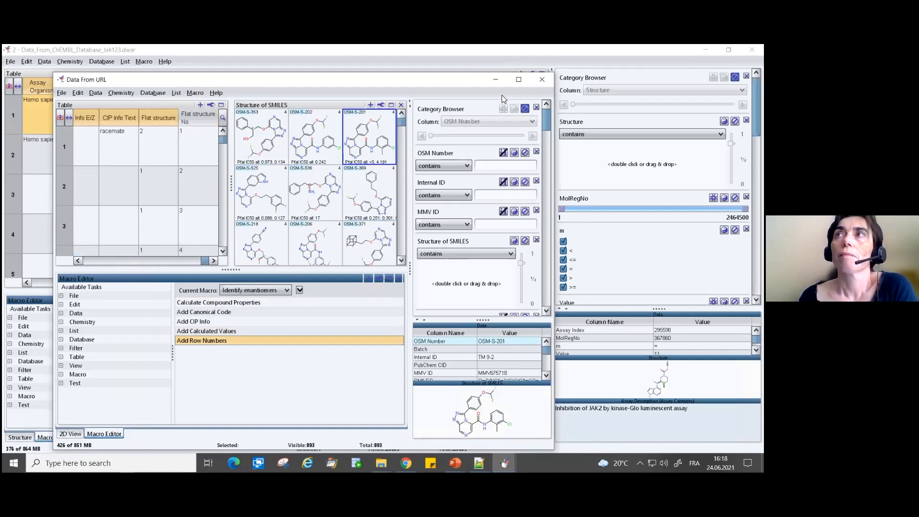
- Maximize the malaria data window and sort the table in ascending order by the Flat structure column
{"action": "left_click", "coordinate": [518, 79]}
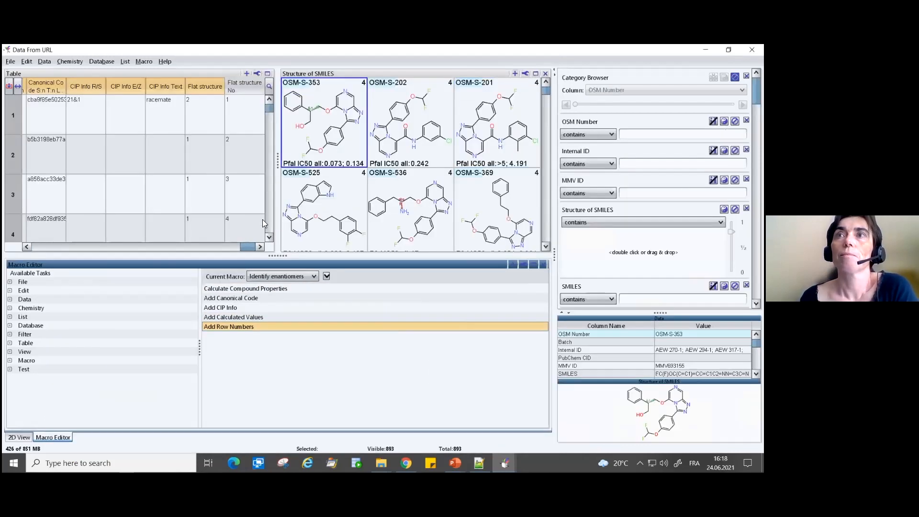
{"action": "left_click", "coordinate": [218, 87]}
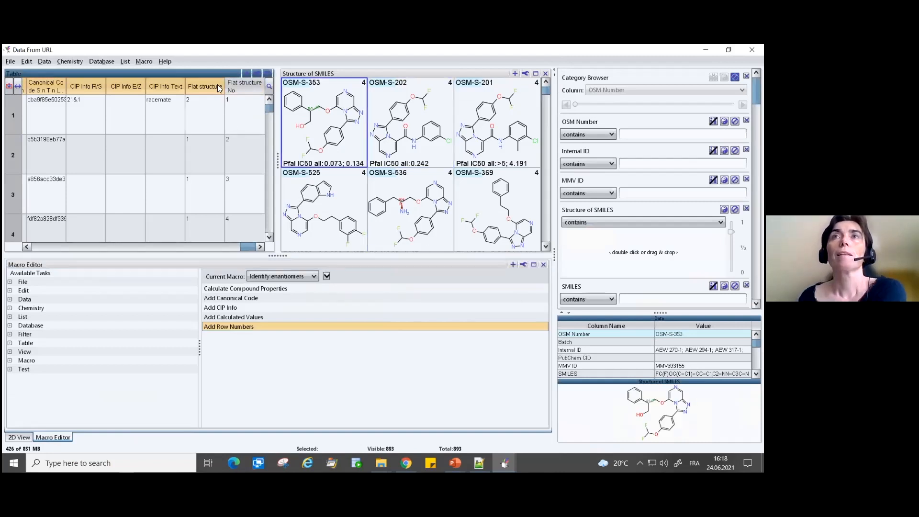
{"action": "left_click", "coordinate": [217, 87]}
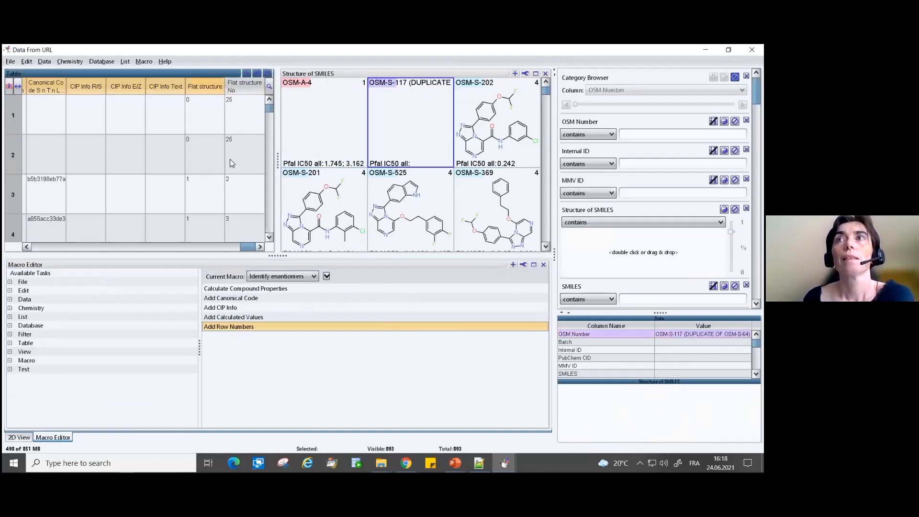
{"action": "left_click", "coordinate": [301, 179]}
{"action": "left_click", "coordinate": [403, 152]}
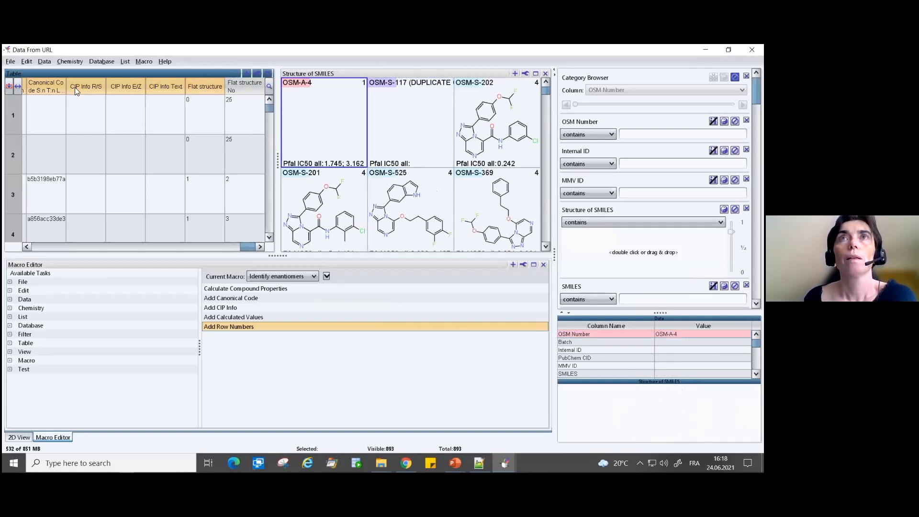
- Sort the table by Stereo Configuration and look through the racemate rows
{"action": "left_click_drag", "start_coordinate": [252, 246], "coordinate": [235, 252]}
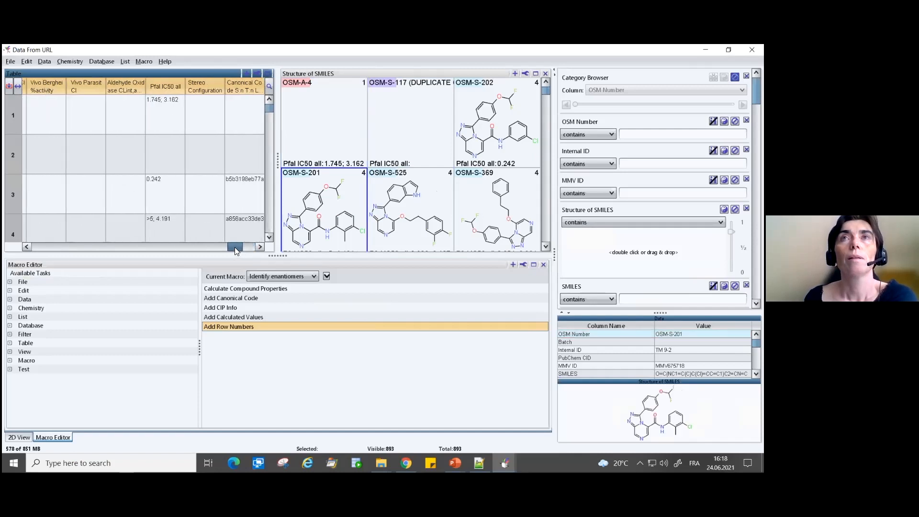
{"action": "left_click", "coordinate": [215, 87]}
{"action": "left_click", "coordinate": [202, 106]}
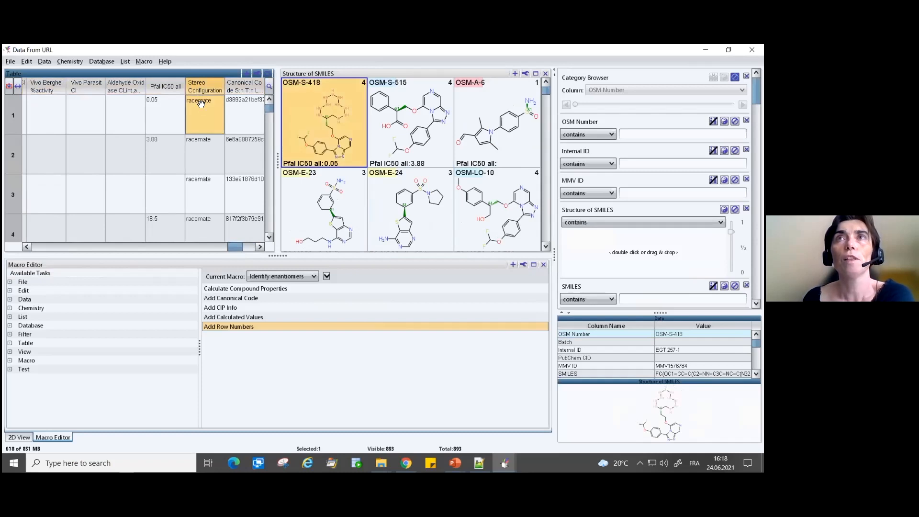
{"action": "left_click", "coordinate": [199, 142]}
{"action": "scroll", "coordinate": [208, 184], "scroll_direction": "down", "scroll_amount": 1}
{"action": "scroll", "coordinate": [208, 183], "scroll_direction": "down", "scroll_amount": 7}
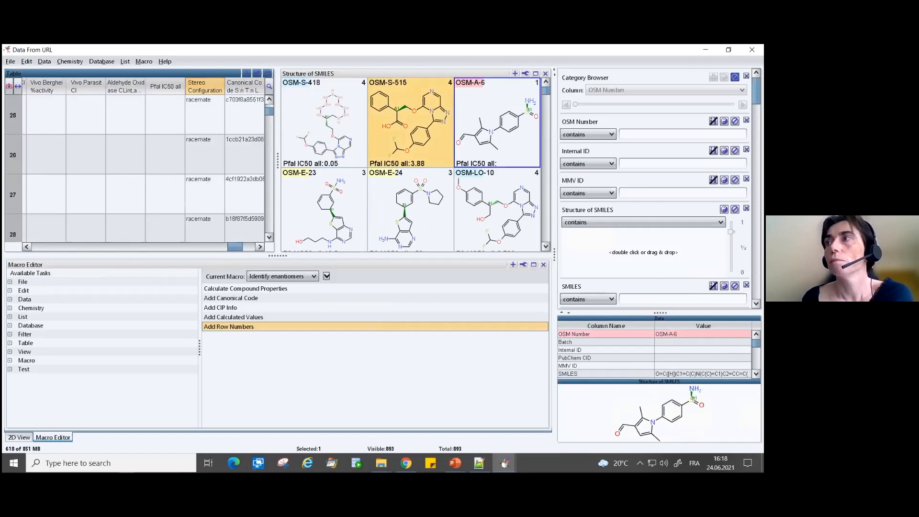
- Filter the rows by CIP Info Text so that only the category "this enantiomer" stays enabled
{"action": "scroll", "coordinate": [654, 189], "scroll_direction": "down", "scroll_amount": 15}
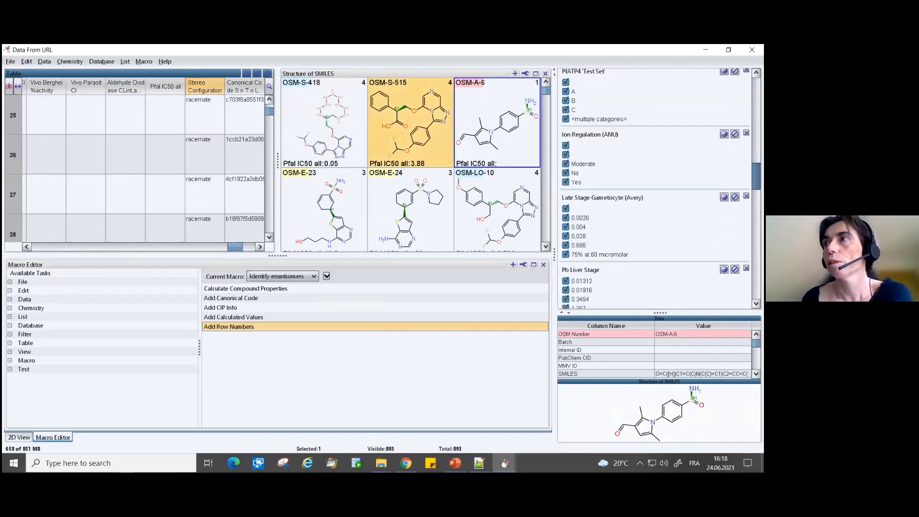
{"action": "scroll", "coordinate": [595, 221], "scroll_direction": "down", "scroll_amount": 3}
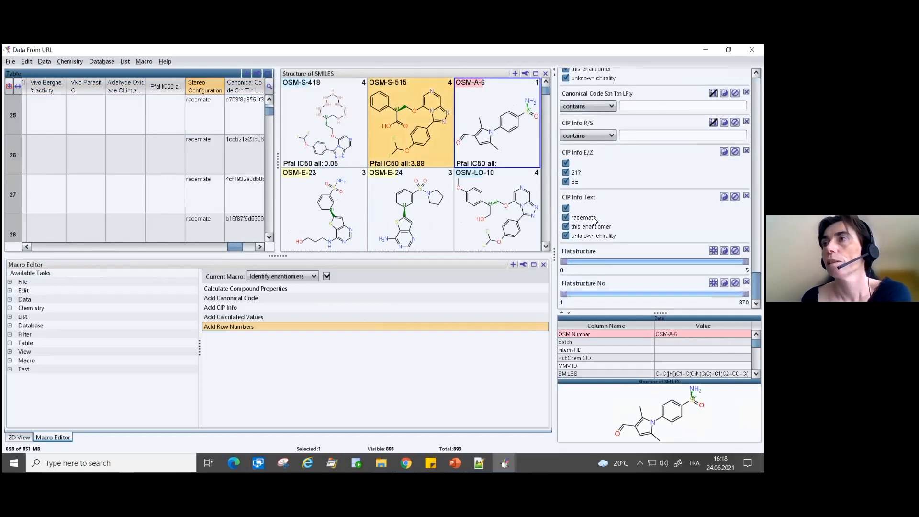
{"action": "left_click", "coordinate": [566, 208]}
{"action": "left_click", "coordinate": [566, 218]}
{"action": "left_click", "coordinate": [566, 236]}
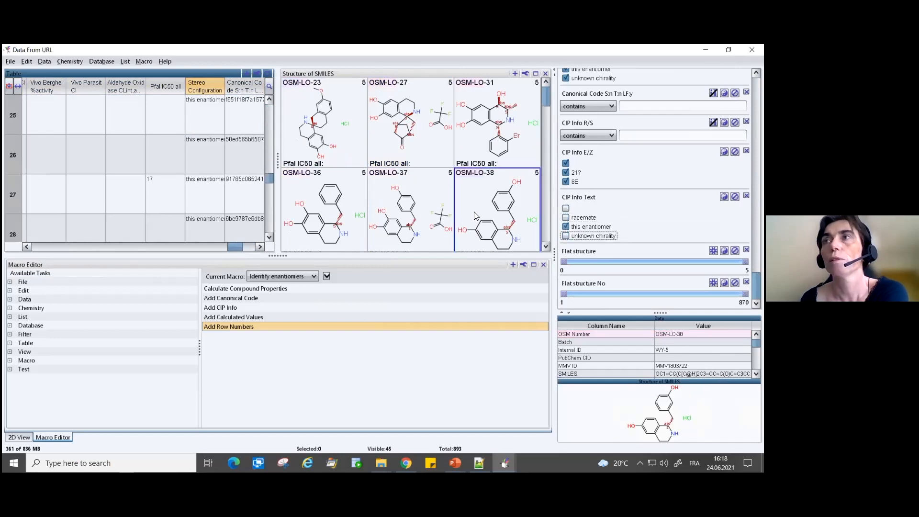
- Select compound OSM-LO-38 and inspect its table row from the structure to the CIP Info and Flat structure No values
{"action": "left_click", "coordinate": [490, 209]}
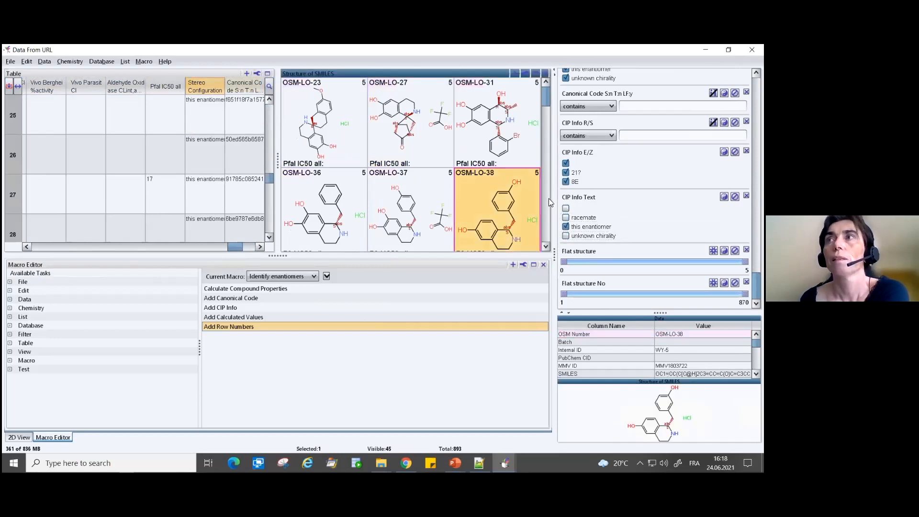
{"action": "left_click_drag", "start_coordinate": [235, 246], "coordinate": [30, 235]}
{"action": "left_click", "coordinate": [10, 88]}
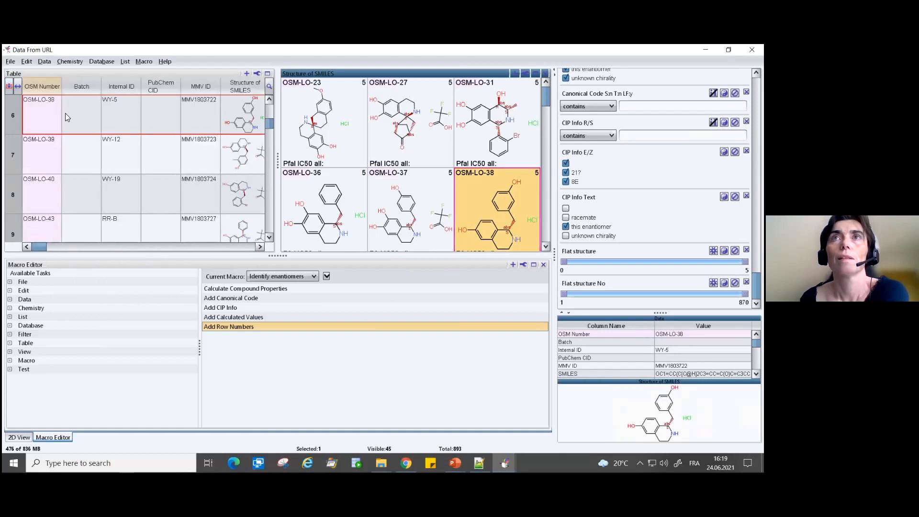
{"action": "left_click", "coordinate": [239, 114]}
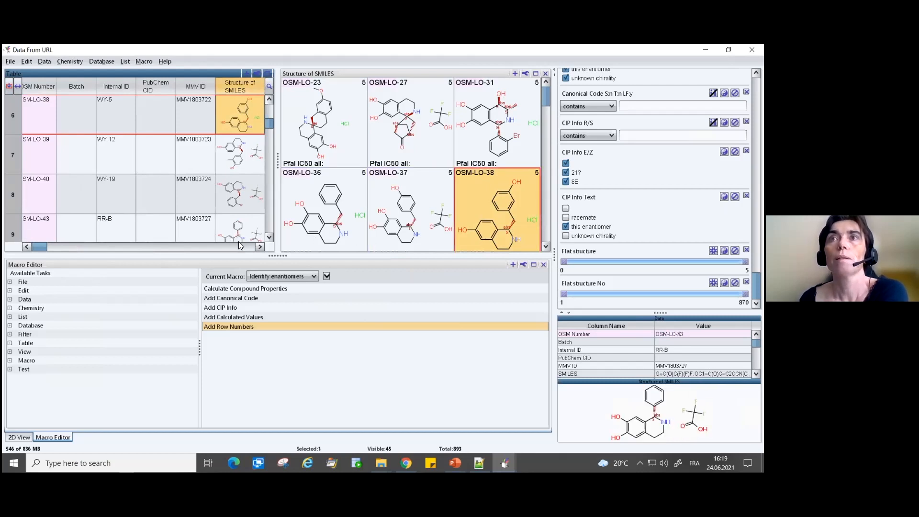
{"action": "left_click_drag", "start_coordinate": [39, 246], "coordinate": [260, 250]}
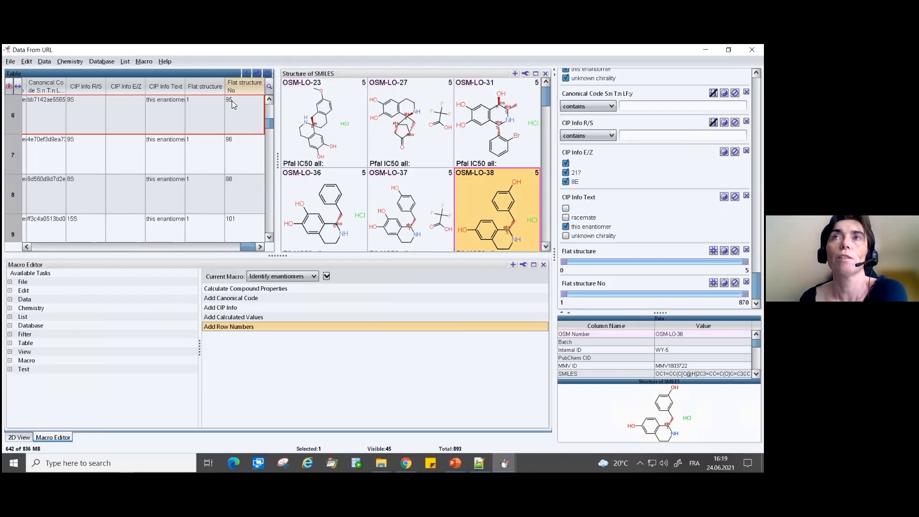
- Sort the filtered rows in descending order by Flat structure and select the Flat structure No cell of OSM-S-536
{"action": "left_click", "coordinate": [203, 89]}
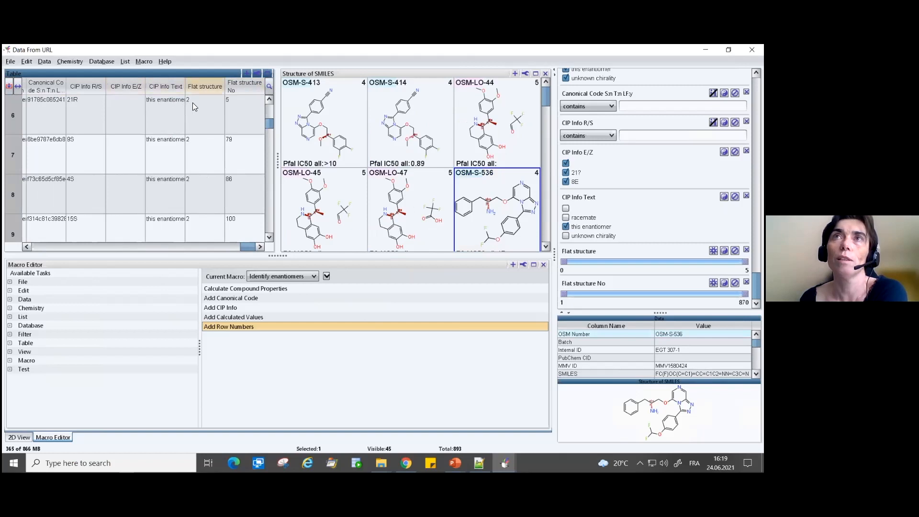
{"action": "left_click", "coordinate": [193, 104]}
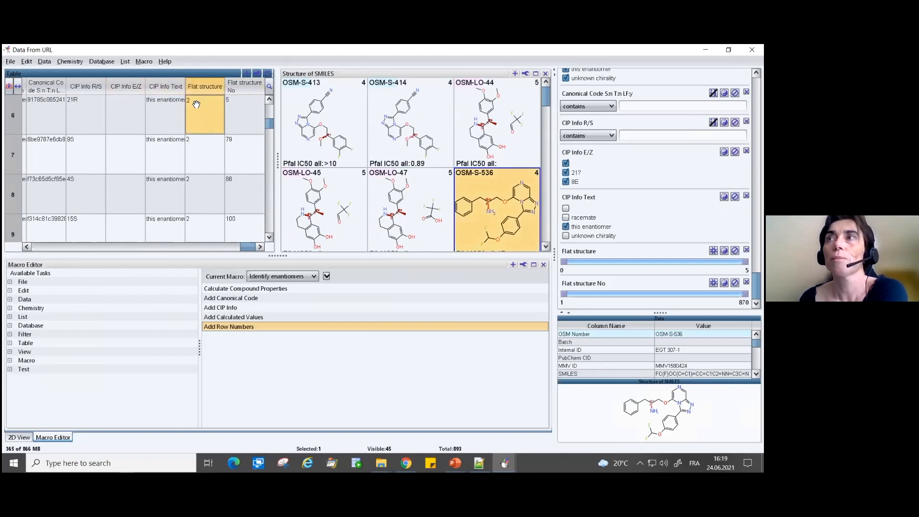
{"action": "left_click", "coordinate": [232, 105]}
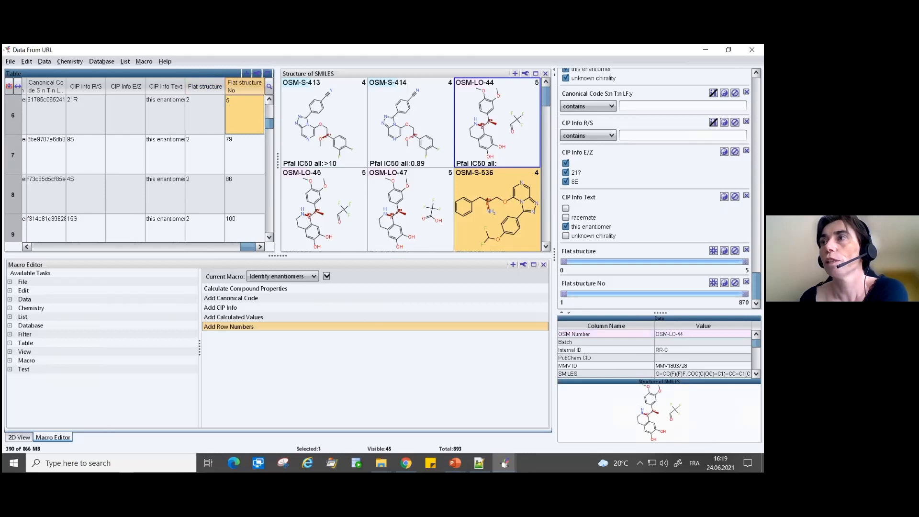
- Disable the CIP Info Text filter and restrict the Flat structure No filter to the range 5 to 5
{"action": "left_click", "coordinate": [735, 196]}
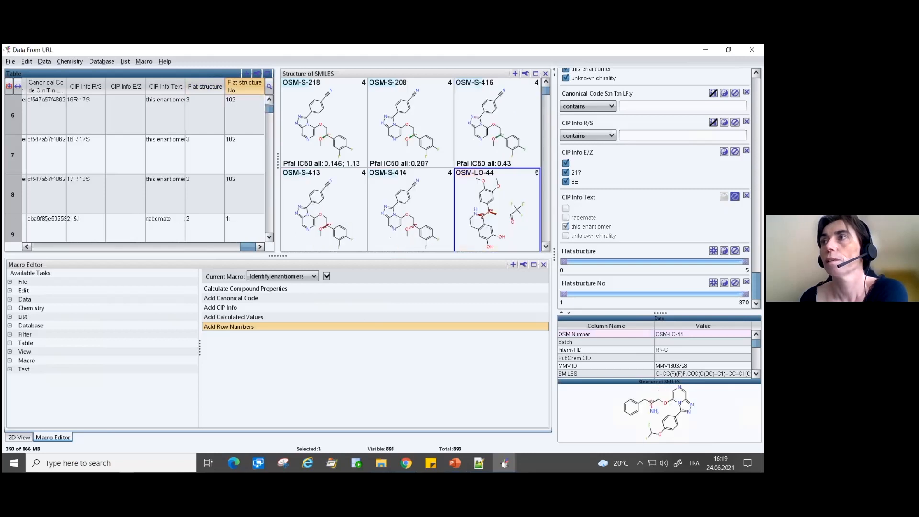
{"action": "left_click_drag", "start_coordinate": [565, 293], "coordinate": [576, 298]}
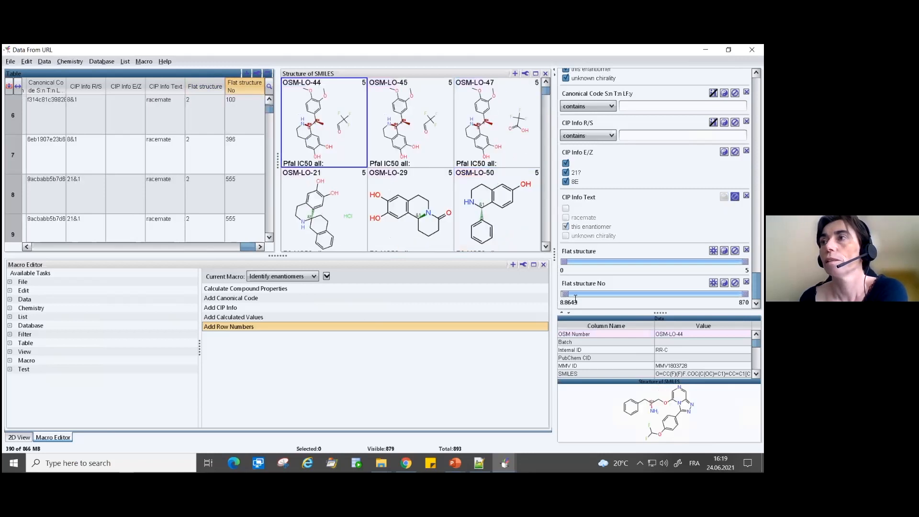
{"action": "triple_click", "coordinate": [583, 303]}
{"action": "type", "text": "55"}
{"action": "double_click", "coordinate": [742, 302]}
{"action": "type", "text": "5"}
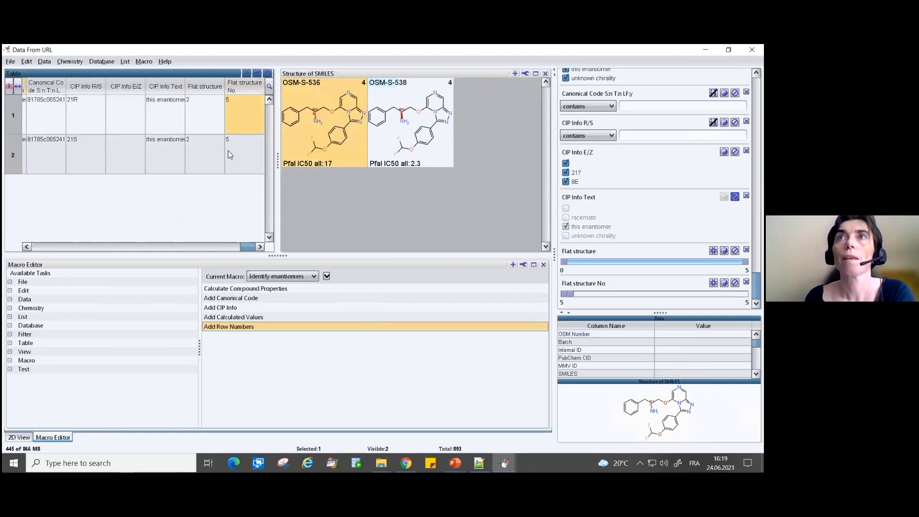
- Compare OSM-S-536 and OSM-S-538 by their structures and their Flat structure and Flat structure No values
{"action": "left_click", "coordinate": [202, 147]}
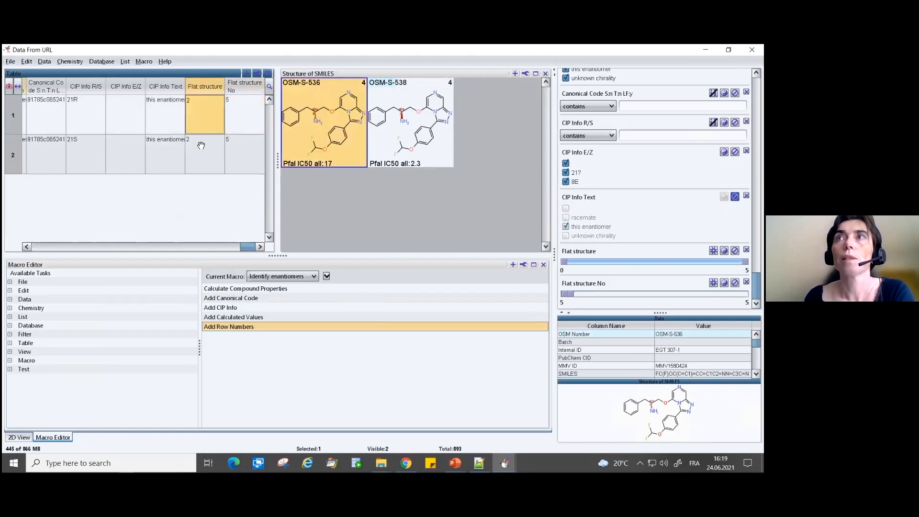
{"action": "left_click", "coordinate": [238, 108]}
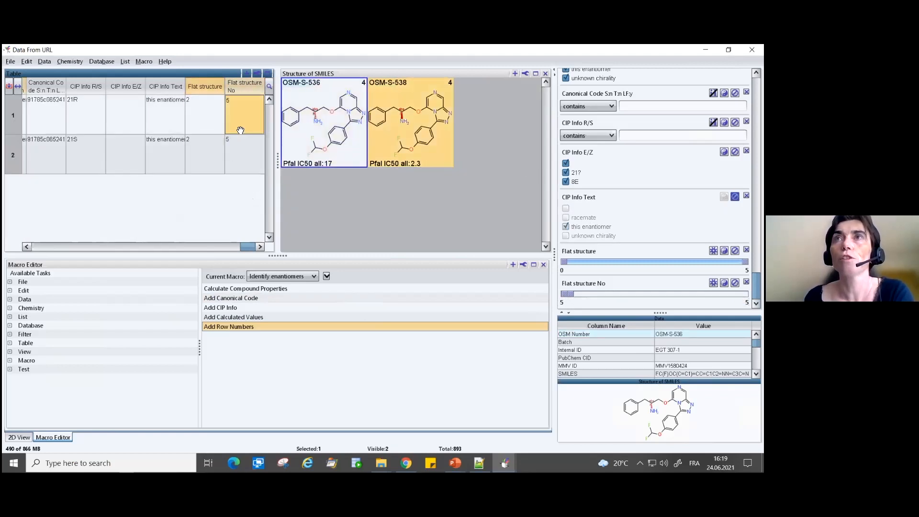
{"action": "left_click", "coordinate": [324, 126]}
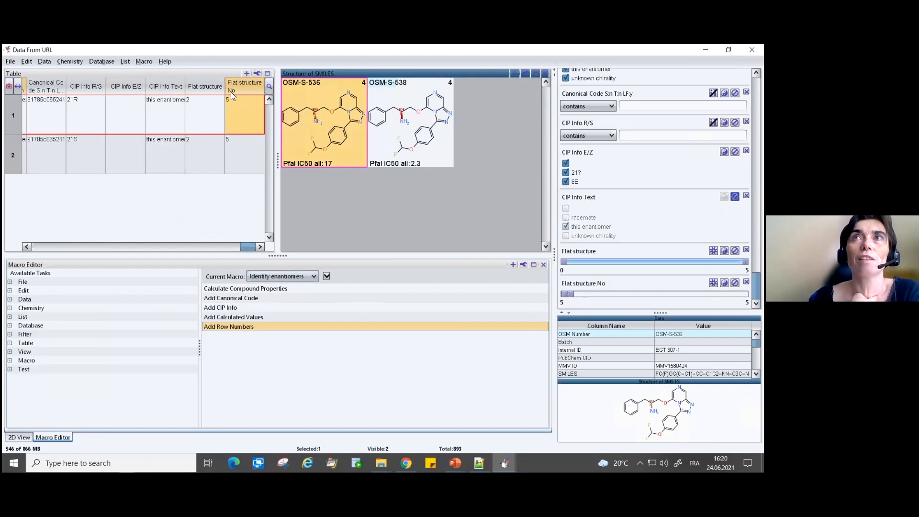
{"action": "mouse_move", "coordinate": [231, 93]}
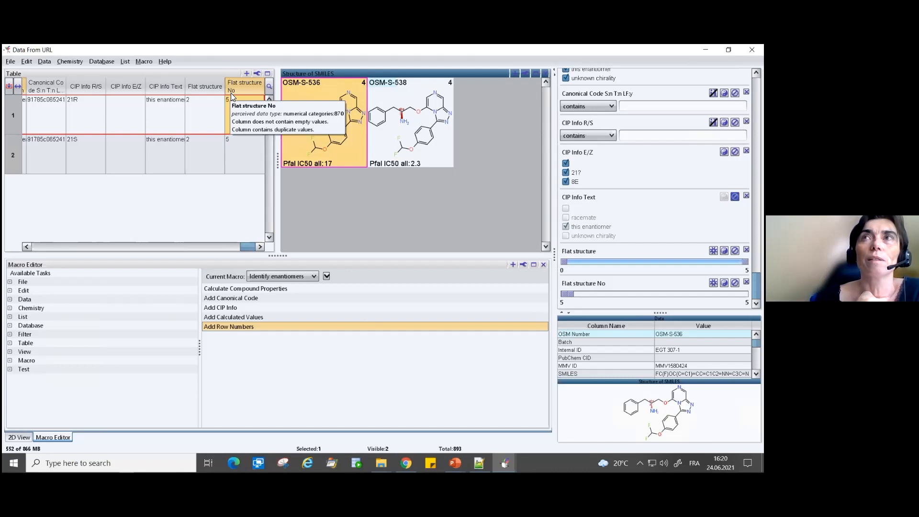
{"action": "left_click", "coordinate": [433, 151]}
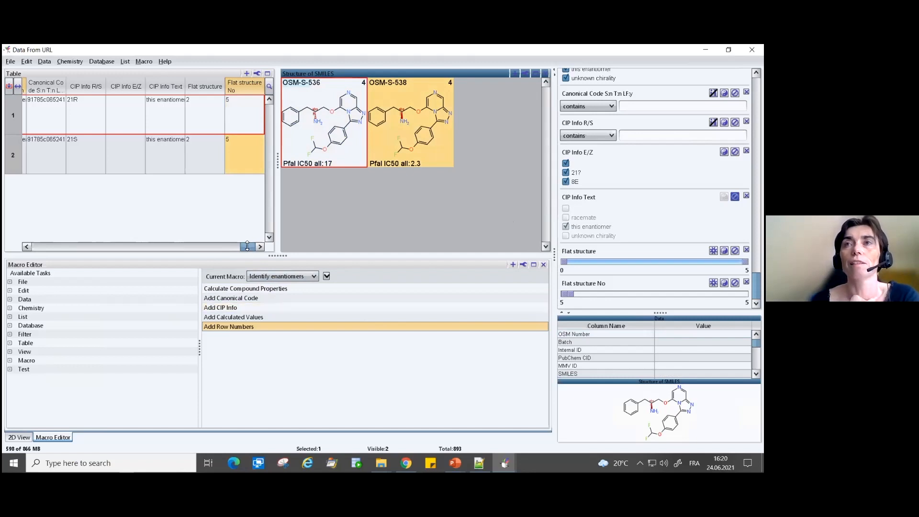
- Switch to the PowerPoint slide show and advance to the Add Calculated Values slide on other useful functions
{"action": "mouse_move", "coordinate": [479, 463]}
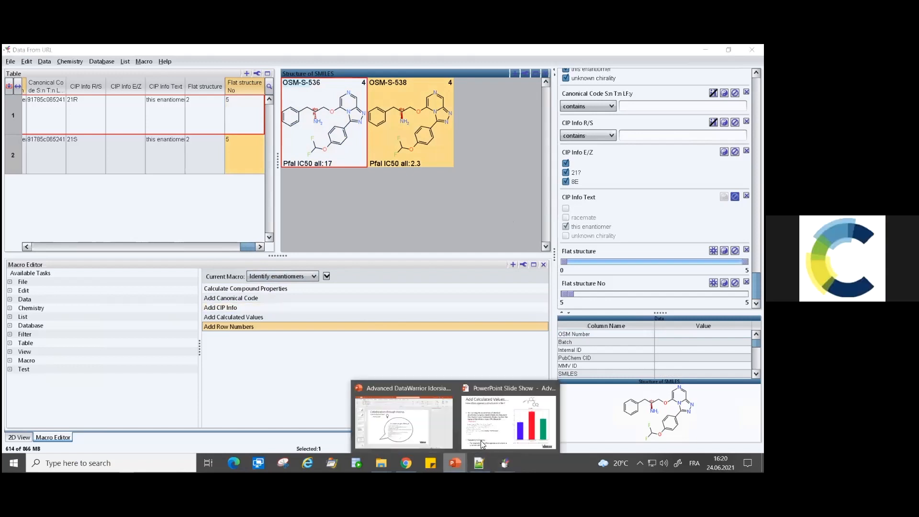
{"action": "left_click", "coordinate": [481, 431]}
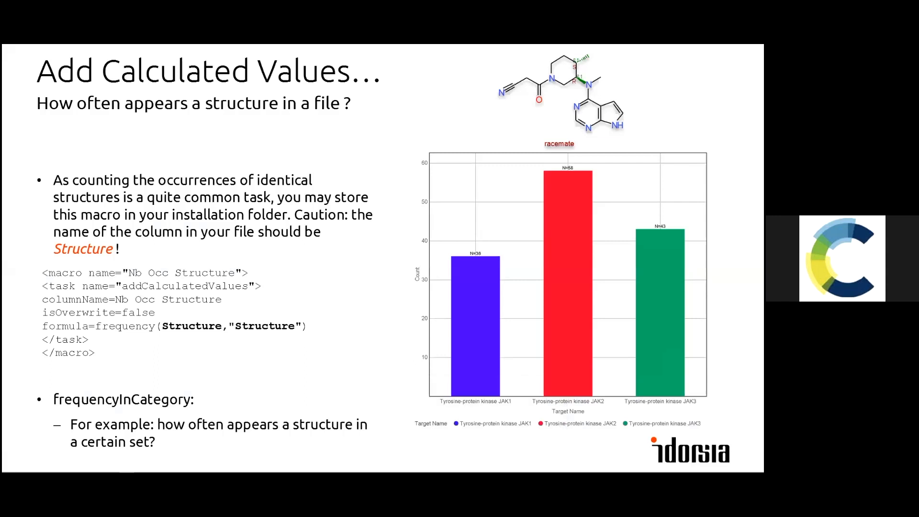
{"action": "left_click", "coordinate": [385, 386]}
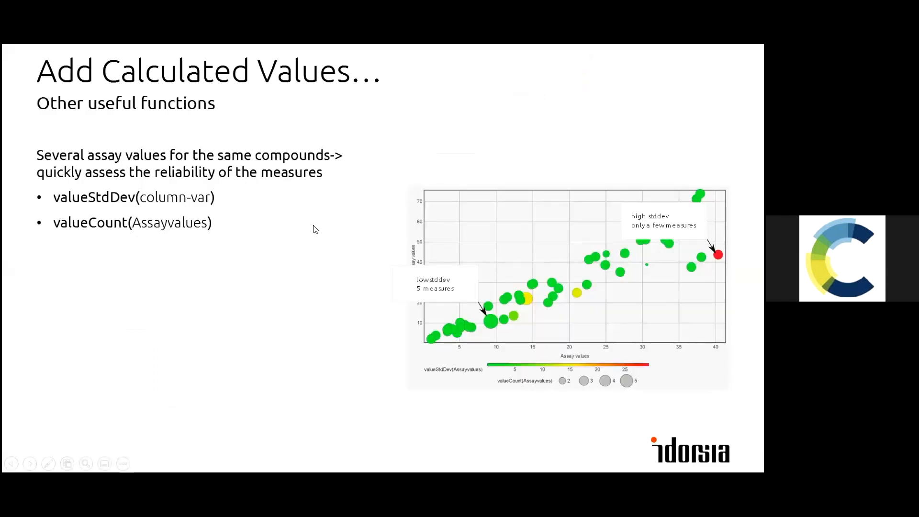
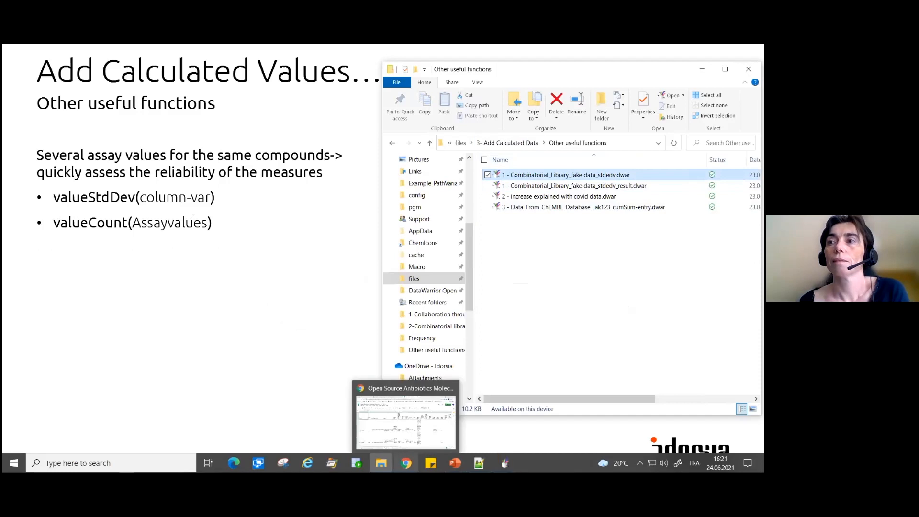
- Switch to DataWarrior with 1 - Combinatorial_Library_fake data_stdedv.dwar, maximize the window and inspect the Assay values of rows 1 and 2
{"action": "mouse_move", "coordinate": [507, 460]}
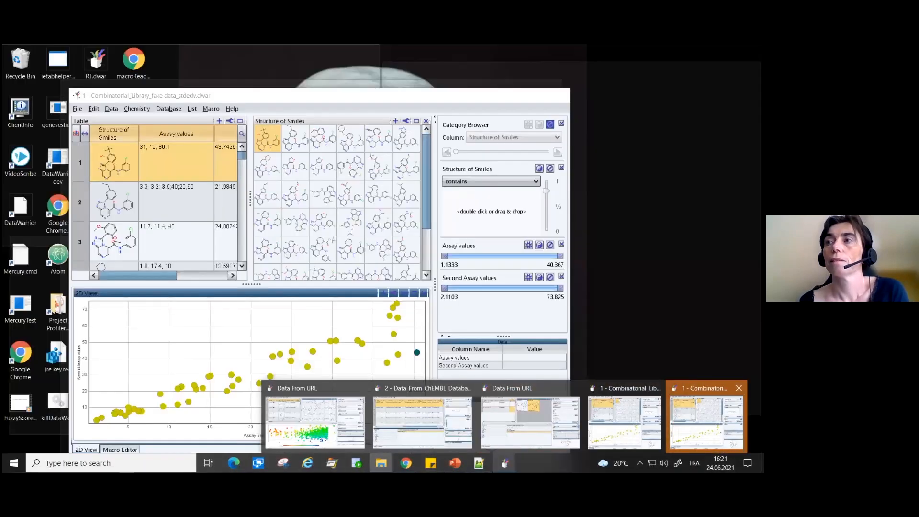
{"action": "left_click", "coordinate": [707, 421]}
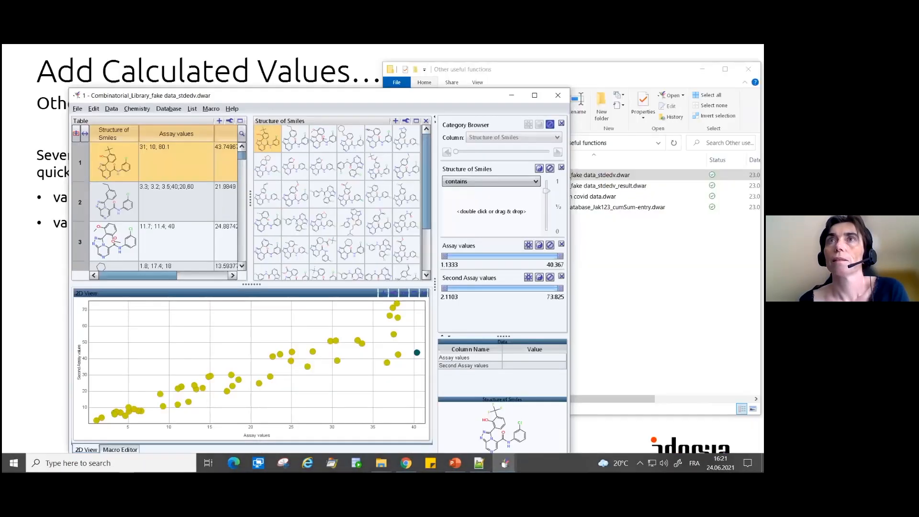
{"action": "left_click", "coordinate": [535, 95]}
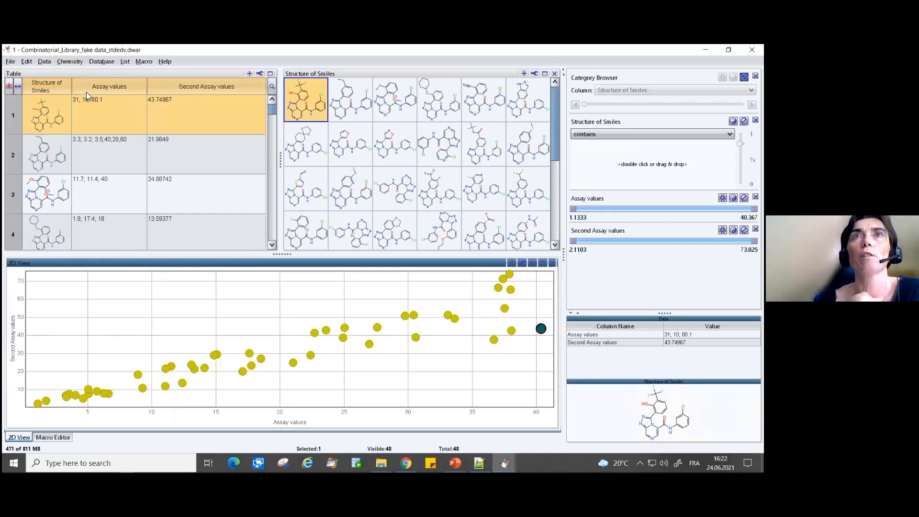
{"action": "left_click", "coordinate": [102, 112]}
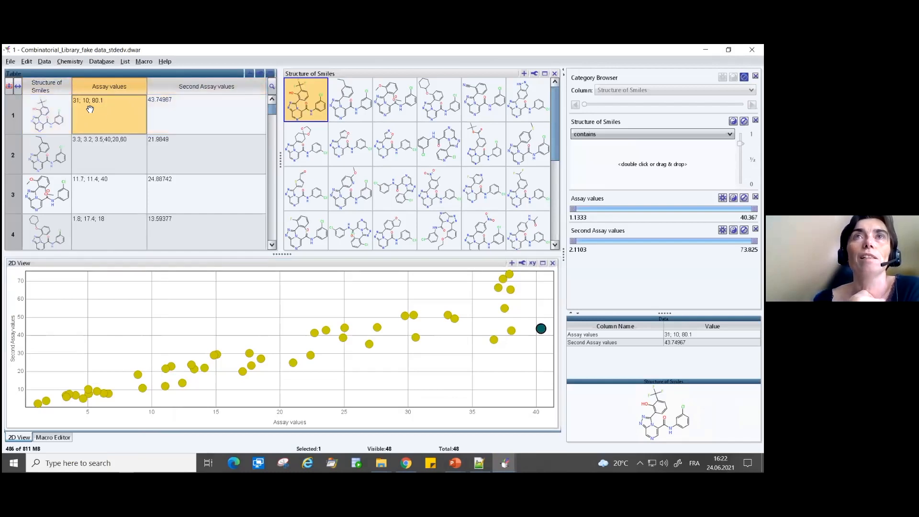
{"action": "left_click", "coordinate": [90, 144]}
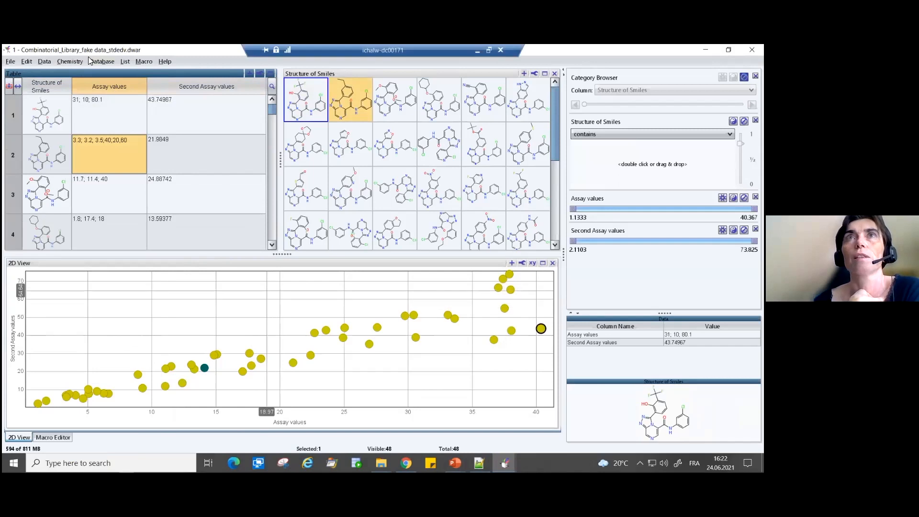
- Start a calculated column and replace the formula with valueStdDev on the Assayvalues variable, checking the function name on the PowerPoint slide
{"action": "left_click", "coordinate": [43, 62]}
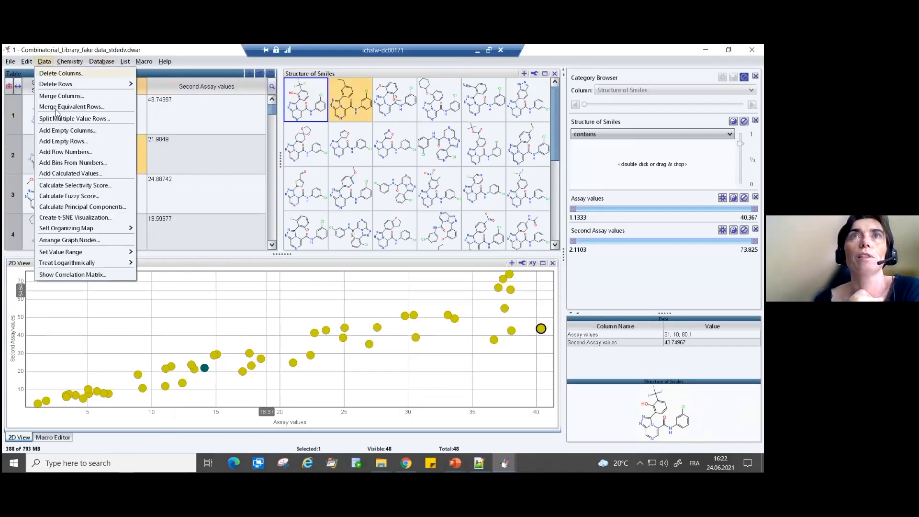
{"action": "left_click", "coordinate": [55, 173]}
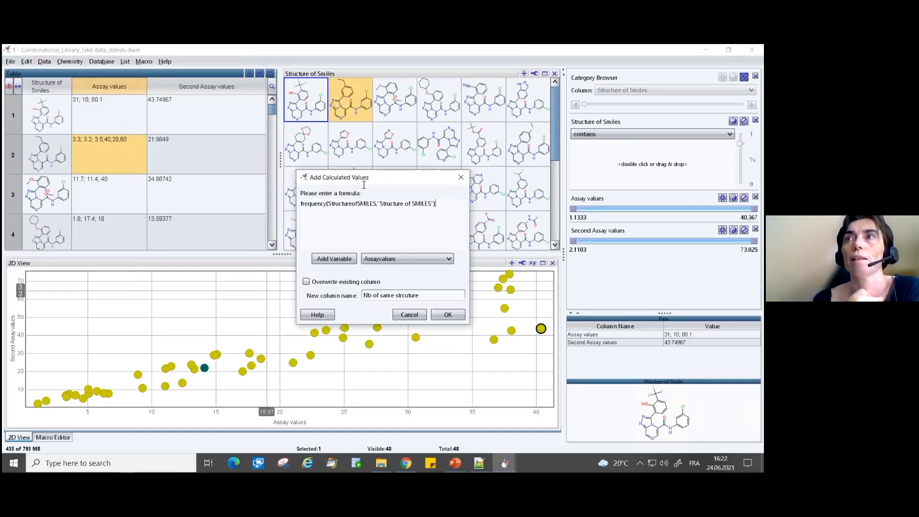
{"action": "key", "text": "ctrl+a"}
{"action": "key", "text": "BackSpace"}
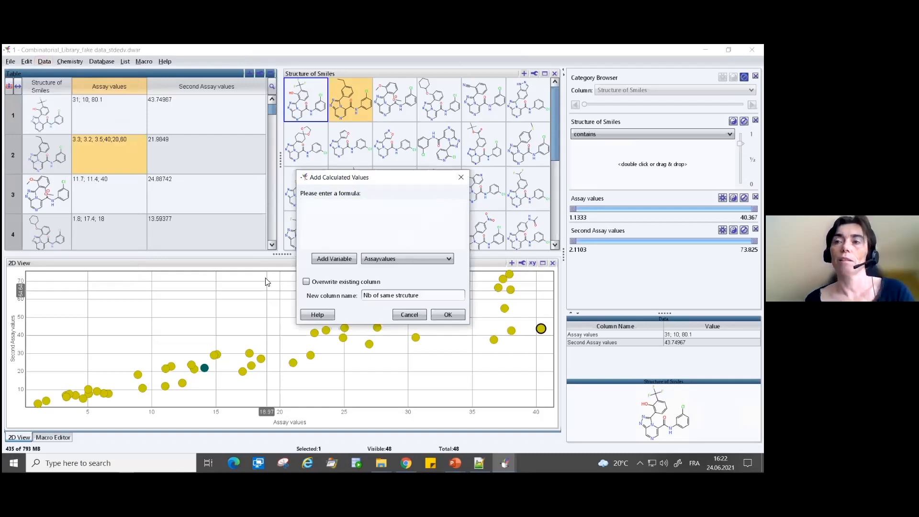
{"action": "key", "text": "alt+Tab"}
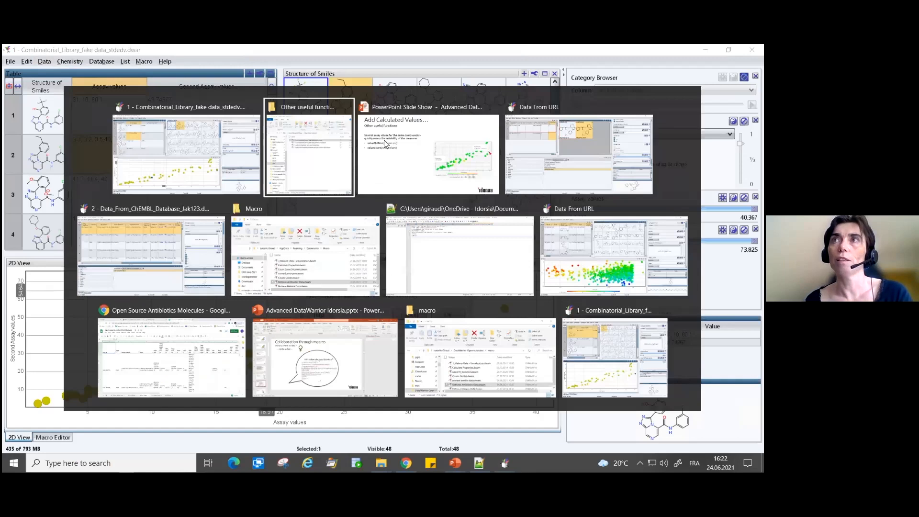
{"action": "left_click", "coordinate": [385, 138]}
{"action": "key", "text": "alt+Tab"}
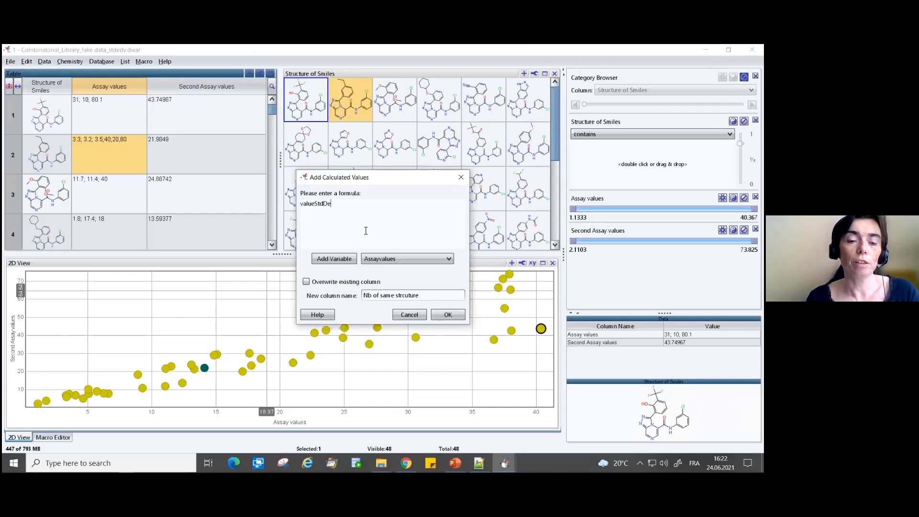
{"action": "left_click", "coordinate": [420, 261]}
{"action": "left_click", "coordinate": [420, 259]}
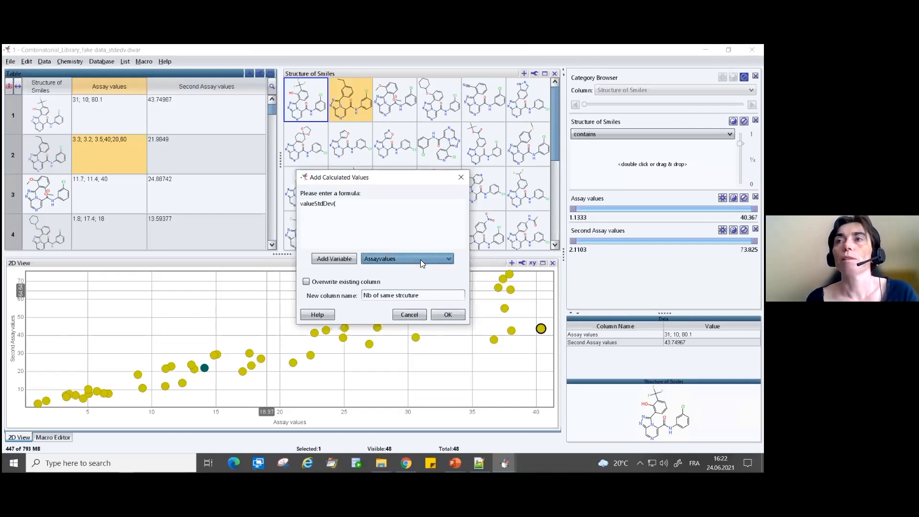
{"action": "left_click", "coordinate": [341, 259]}
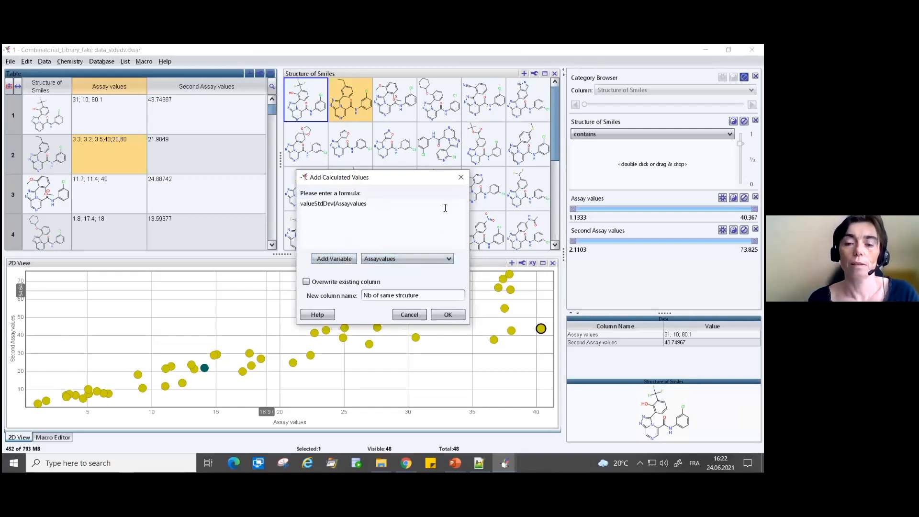
- Name the new column valueStdDev(Assayvalues), matching its formula, and create it
{"action": "left_click_drag", "start_coordinate": [370, 205], "coordinate": [261, 210]}
{"action": "key", "text": "ctrl+c"}
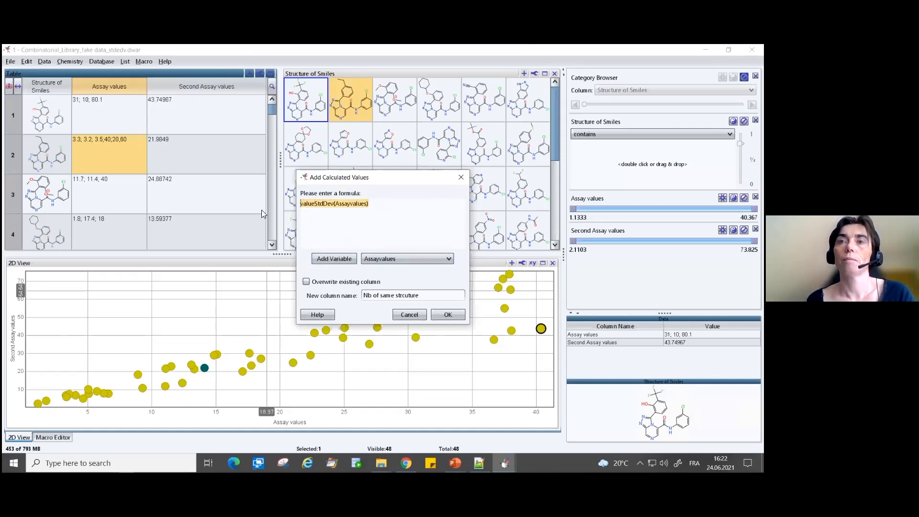
{"action": "left_click_drag", "start_coordinate": [437, 295], "coordinate": [324, 290]}
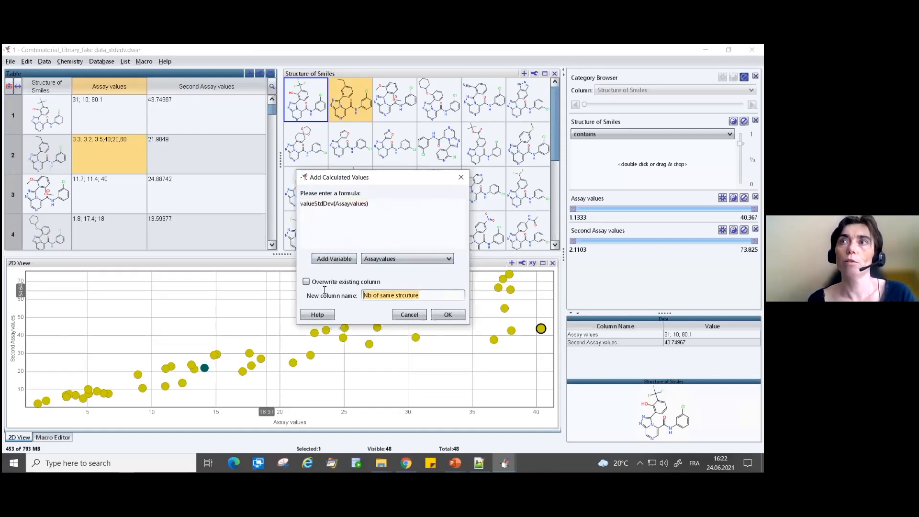
{"action": "key", "text": "ctrl+v"}
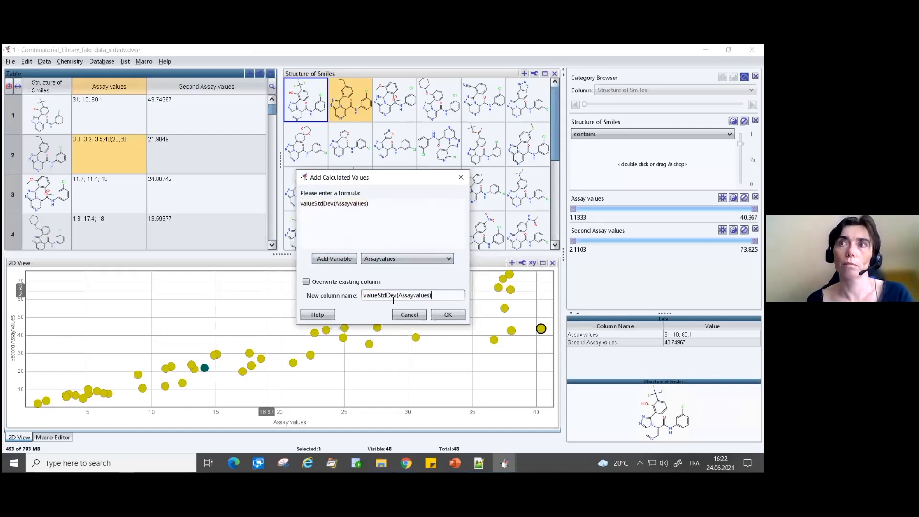
{"action": "left_click", "coordinate": [451, 313]}
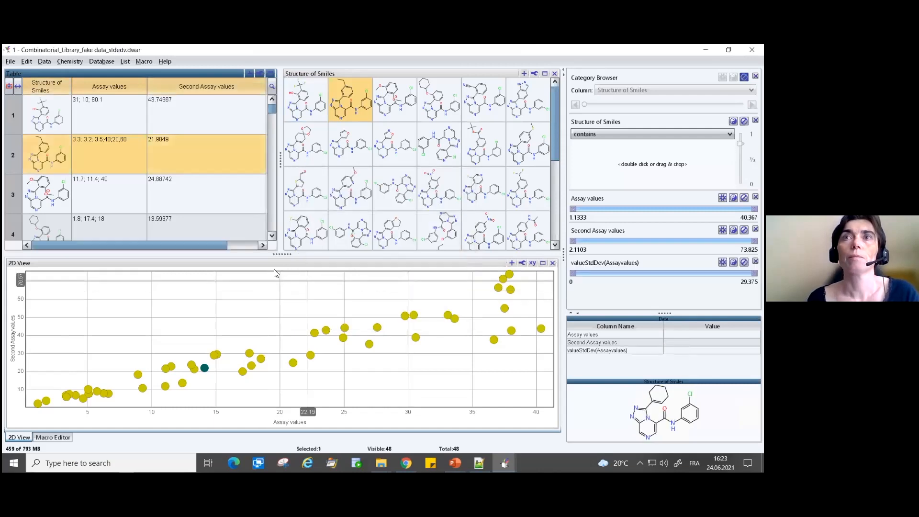
- Select the first row's valueStdDev(Assayvalues) cell in the table and widen that column to show its full header
{"action": "left_click_drag", "start_coordinate": [242, 245], "coordinate": [298, 248]}
{"action": "left_click", "coordinate": [241, 105]}
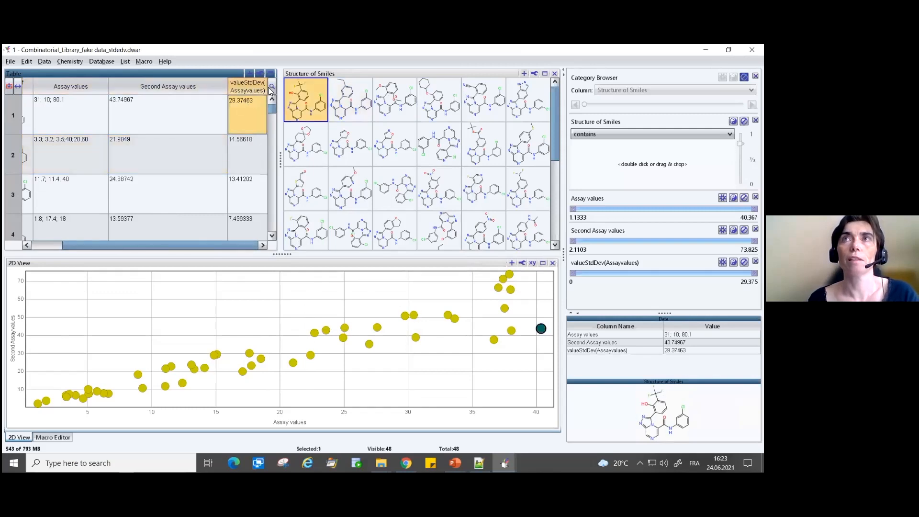
{"action": "left_click_drag", "start_coordinate": [268, 88], "coordinate": [320, 95]}
{"action": "mouse_move", "coordinate": [153, 245]}
{"action": "left_mouse_down"}
{"action": "mouse_move", "coordinate": [160, 248]}
{"action": "mouse_move", "coordinate": [141, 247]}
{"action": "left_mouse_up"}
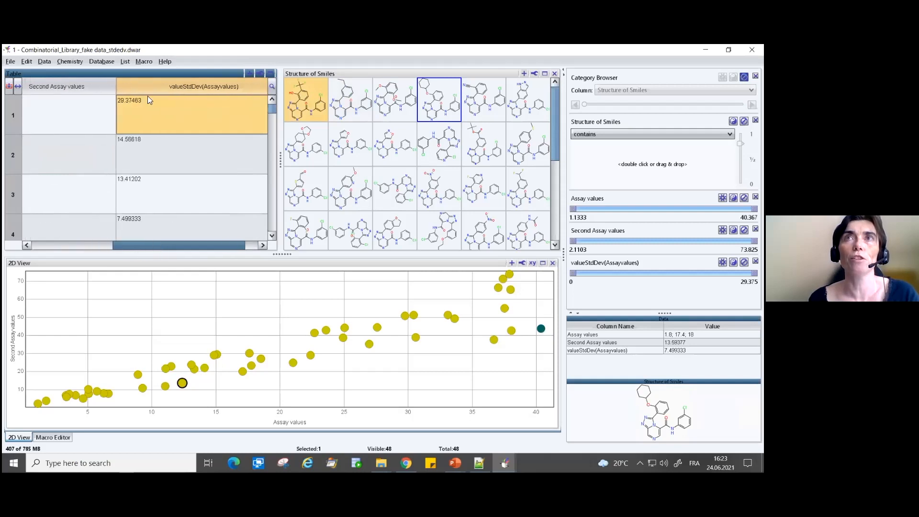
- Start another calculated column with the formula countValue(Assayvalues)
{"action": "left_click", "coordinate": [43, 62]}
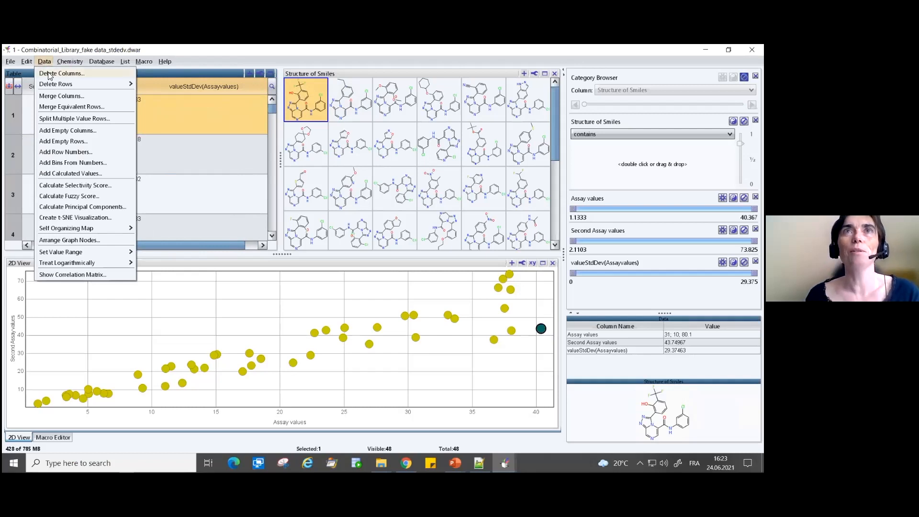
{"action": "left_click", "coordinate": [63, 173]}
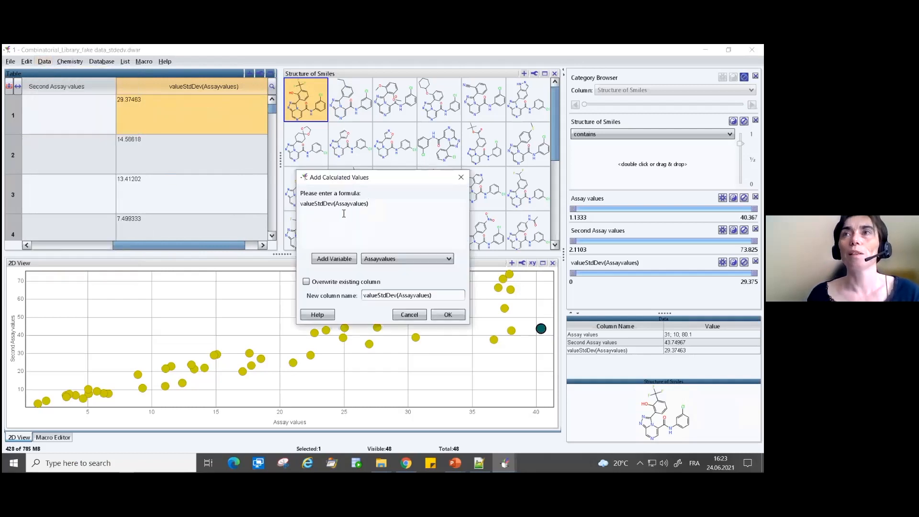
{"action": "left_click_drag", "start_coordinate": [336, 205], "coordinate": [257, 197]}
{"action": "type", "text": "countValue"}
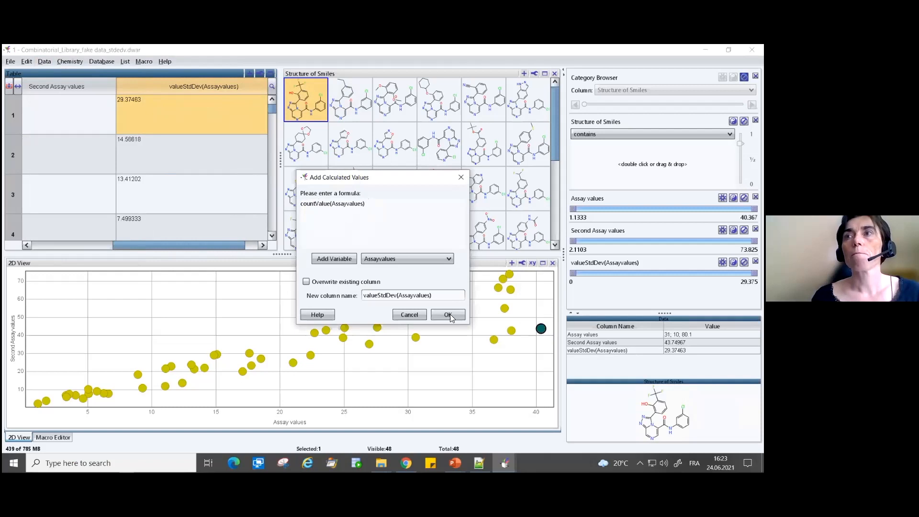
- Try to create the calculated column under the name countValue(Assayvalues)
{"action": "left_click_drag", "start_coordinate": [375, 203], "coordinate": [229, 203]}
{"action": "key", "text": "ctrl+c"}
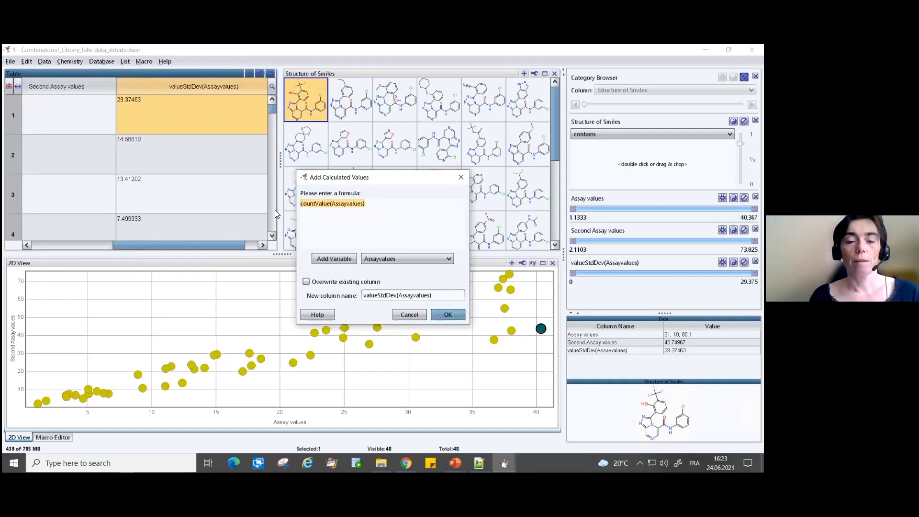
{"action": "left_click_drag", "start_coordinate": [433, 296], "coordinate": [284, 297]}
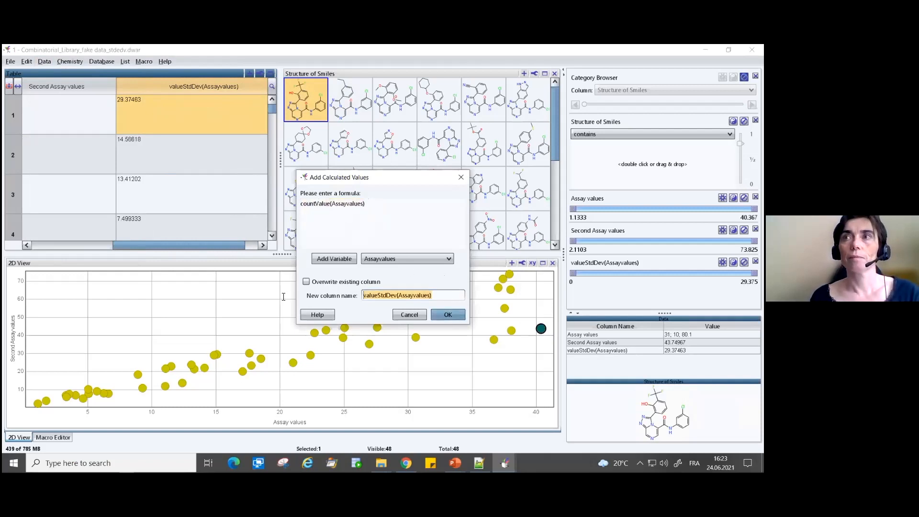
{"action": "key", "text": "ctrl+v"}
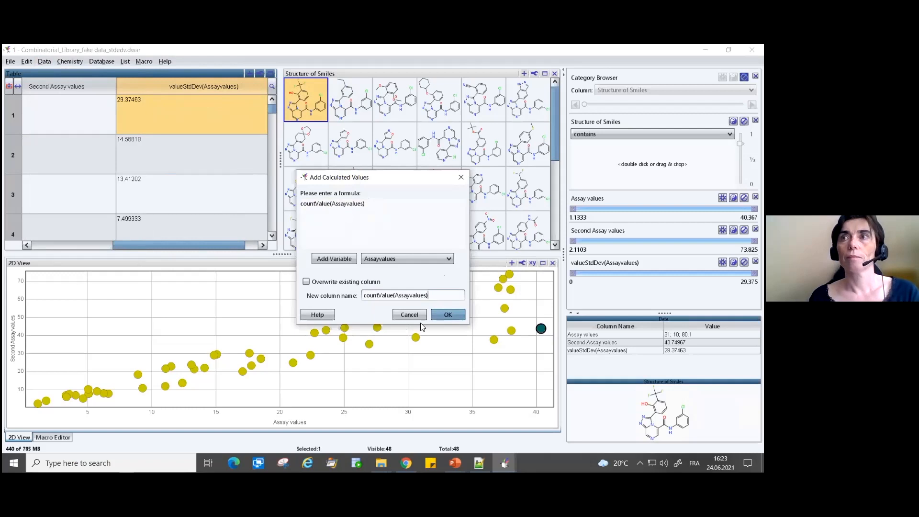
{"action": "left_click", "coordinate": [449, 315]}
{"action": "left_click", "coordinate": [389, 265]}
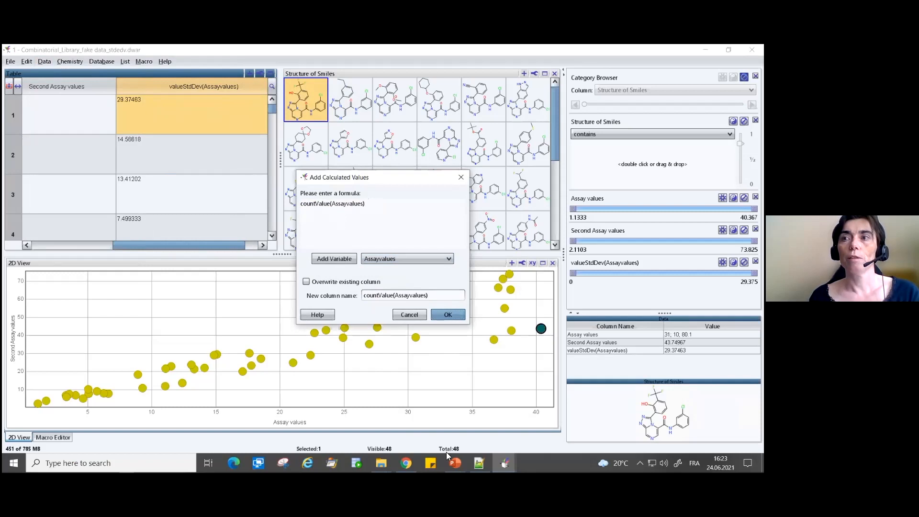
- Look up the count function on the PowerPoint slide and correct the formula in DataWarrior to valueCount(Assayvalues)
{"action": "mouse_move", "coordinate": [454, 461]}
{"action": "left_click", "coordinate": [494, 424]}
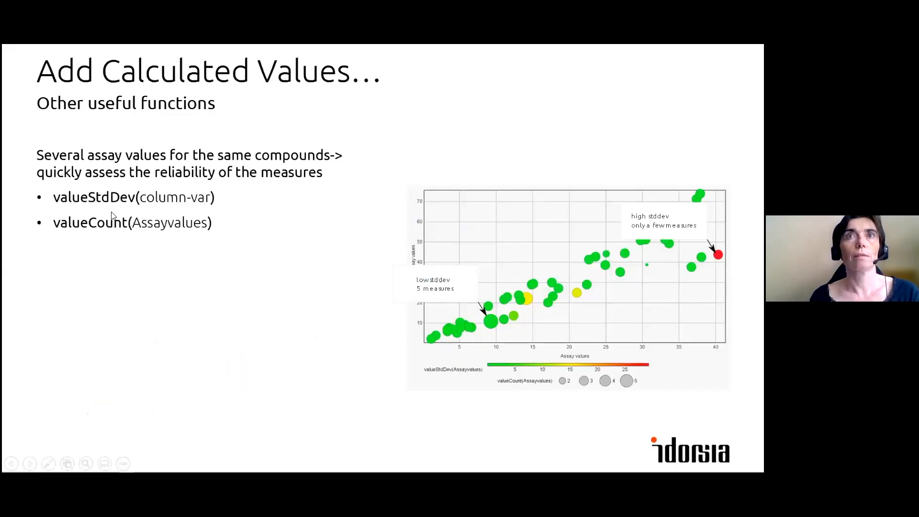
{"action": "key", "text": "alt+Tab"}
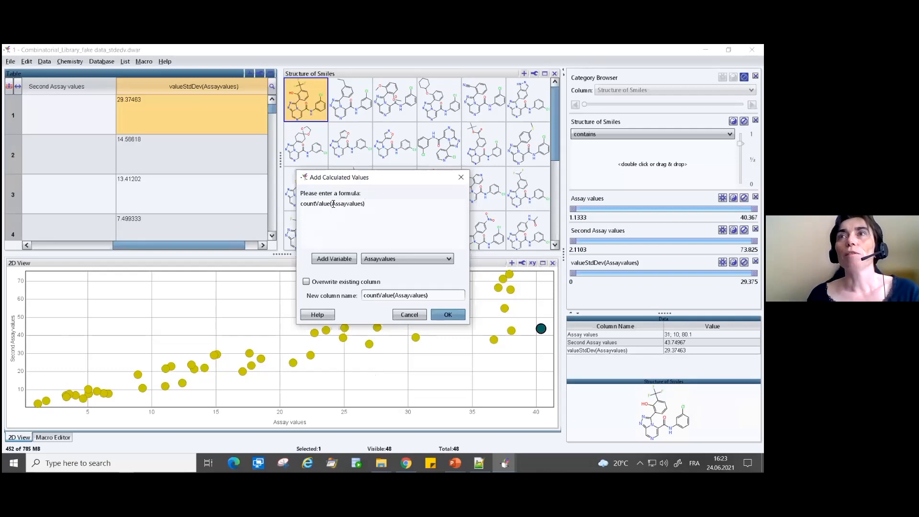
{"action": "left_click_drag", "start_coordinate": [330, 204], "coordinate": [258, 201]}
{"action": "type", "text": "va"}
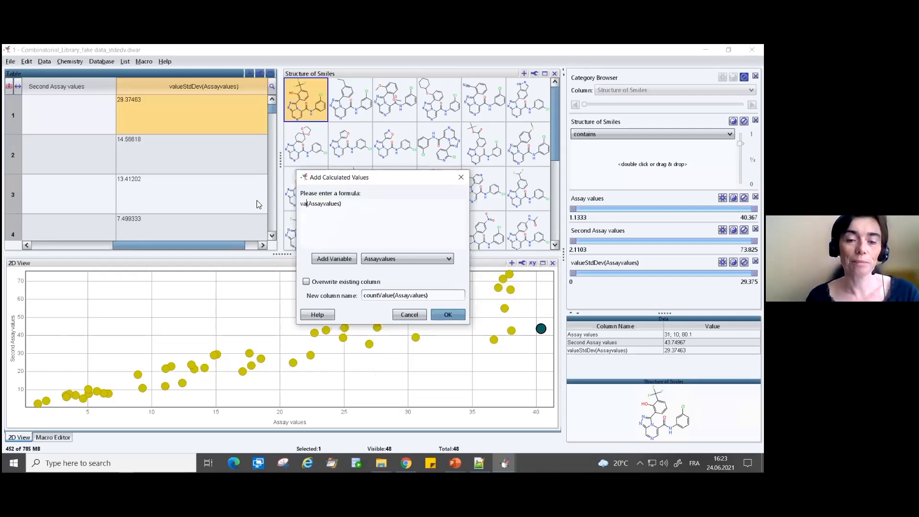
{"action": "type", "text": "lueCou"}
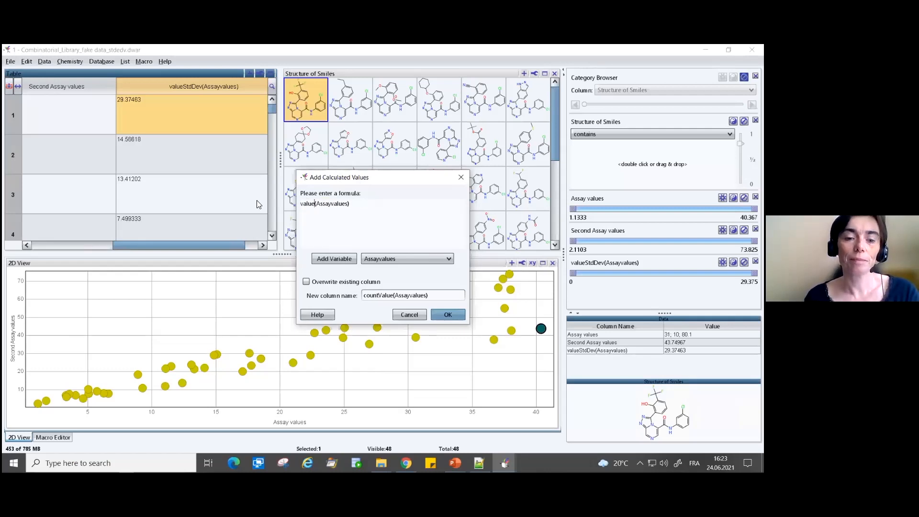
{"action": "type", "text": "nt"}
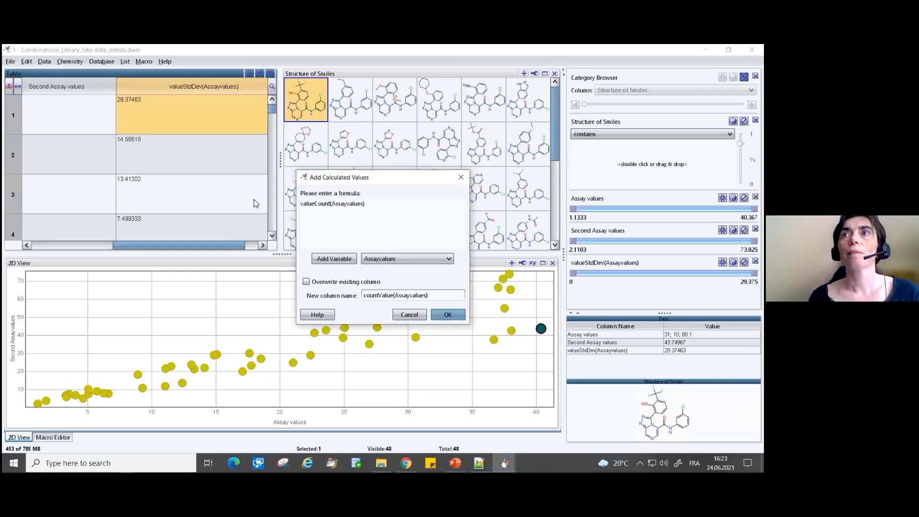
- Rename the new column to valueCount(Assayvalues) and create it
{"action": "left_click_drag", "start_coordinate": [376, 207], "coordinate": [276, 202]}
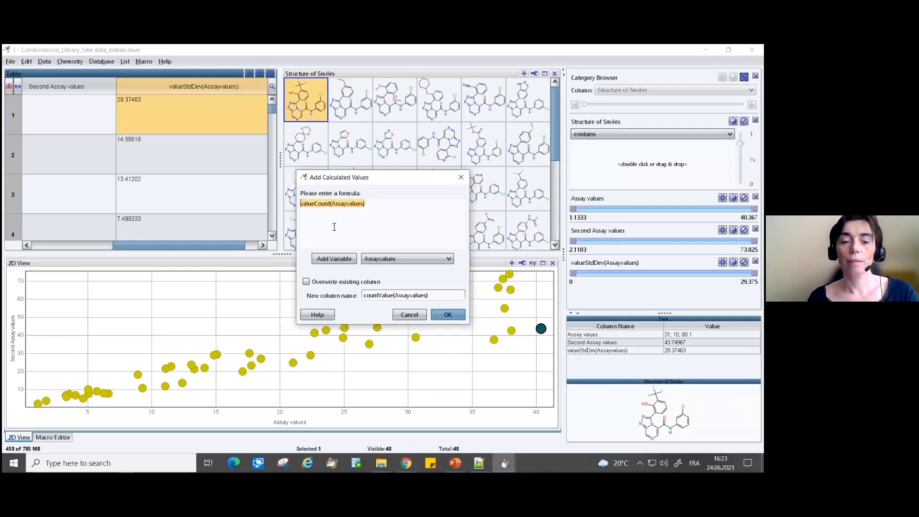
{"action": "left_click", "coordinate": [439, 298]}
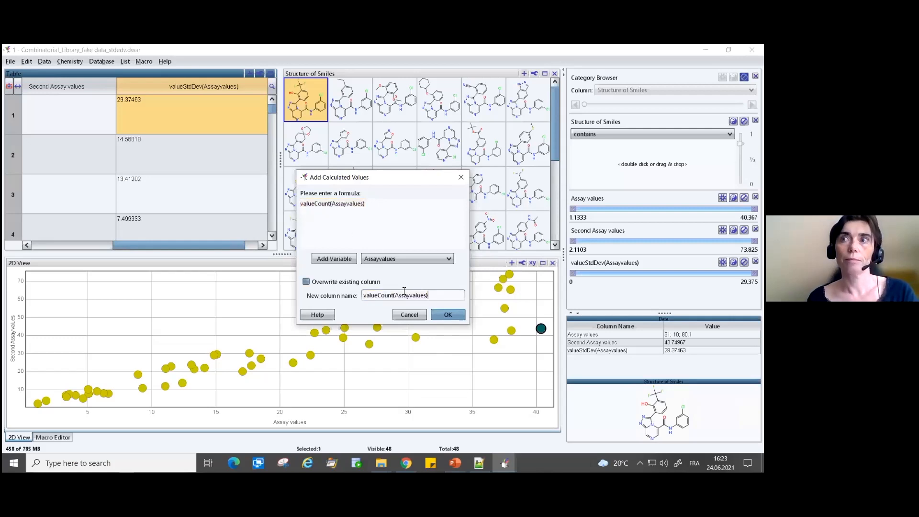
{"action": "left_click", "coordinate": [439, 315]}
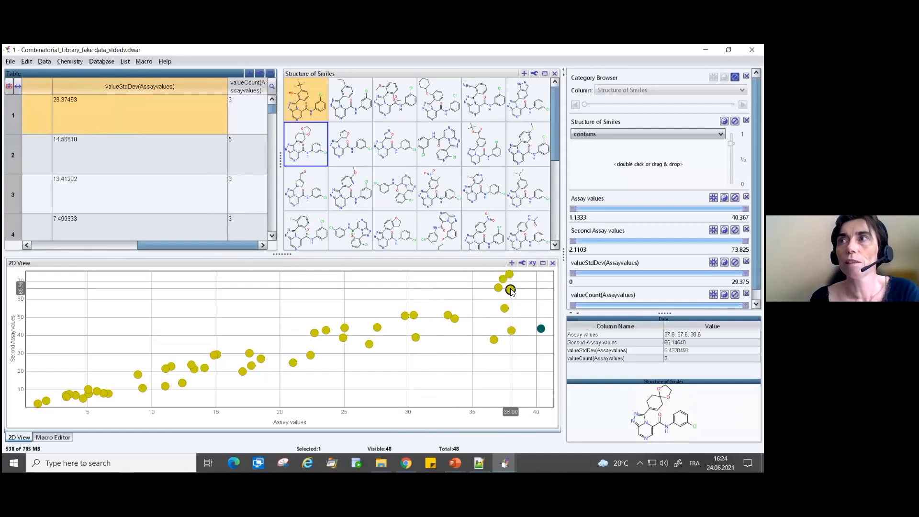
- Size the 2D View markers by valueCount(Assayvalues)
{"action": "left_click", "coordinate": [522, 263]}
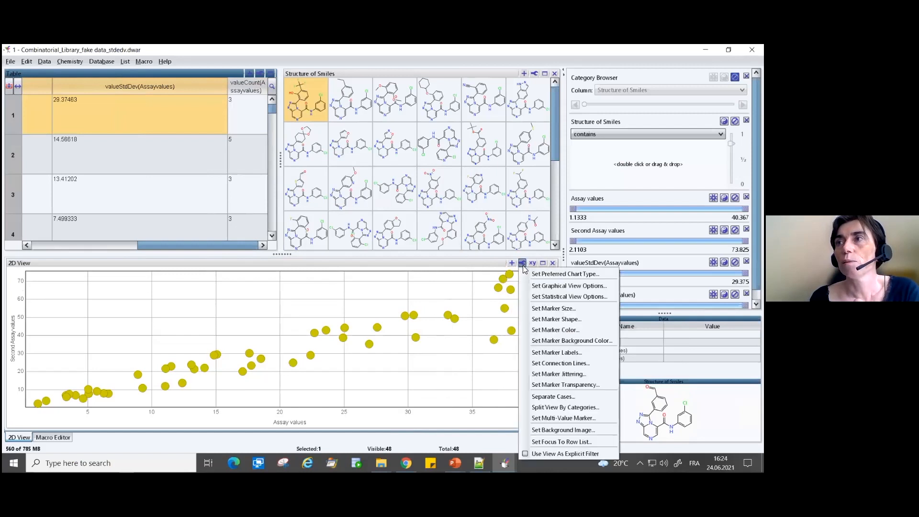
{"action": "left_click", "coordinate": [523, 308]}
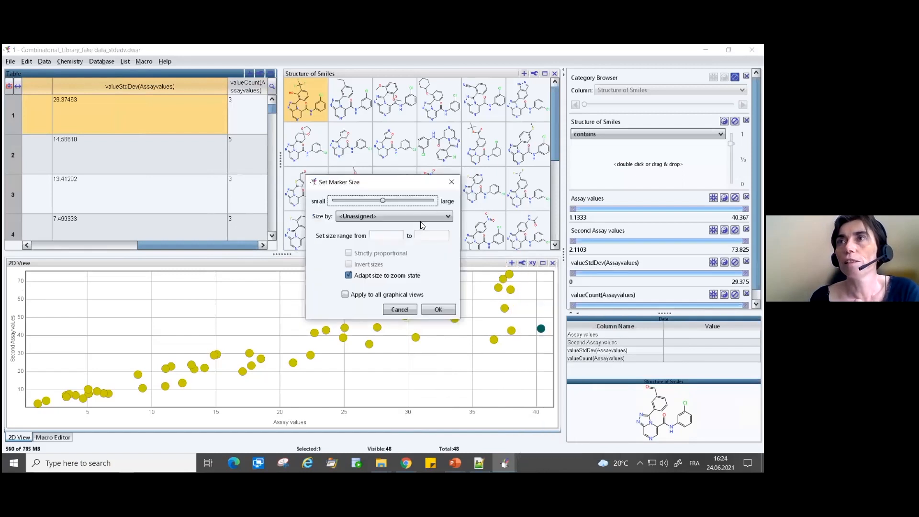
{"action": "left_click", "coordinate": [379, 216]}
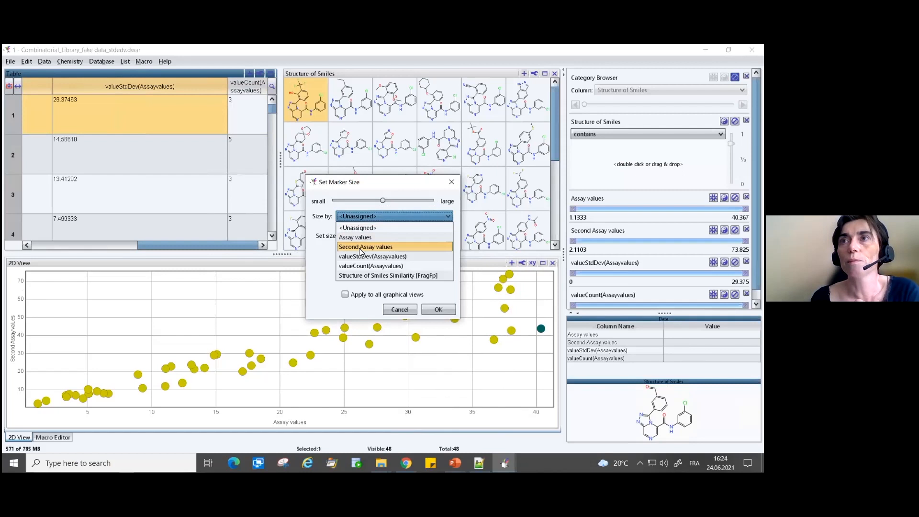
{"action": "left_click", "coordinate": [372, 267]}
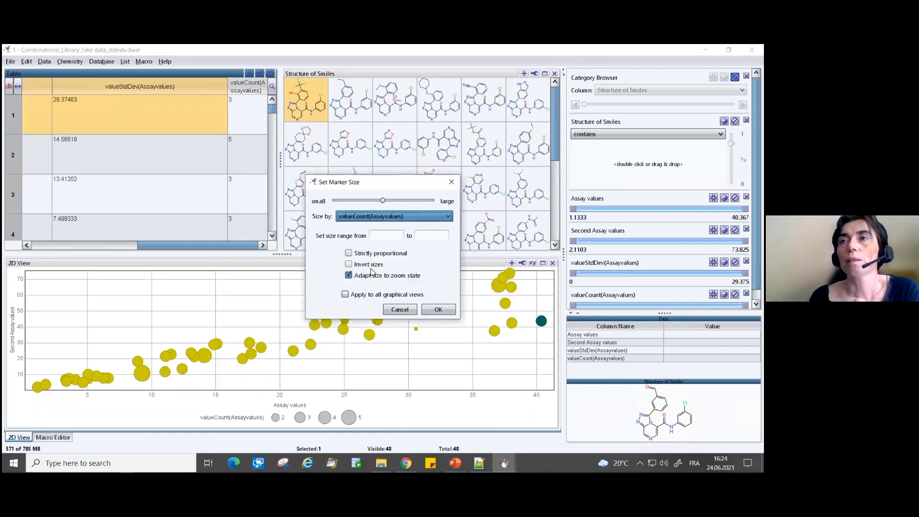
{"action": "mouse_move", "coordinate": [391, 183]}
{"action": "left_mouse_down"}
{"action": "mouse_move", "coordinate": [502, 182]}
{"action": "mouse_move", "coordinate": [555, 158]}
{"action": "left_mouse_up"}
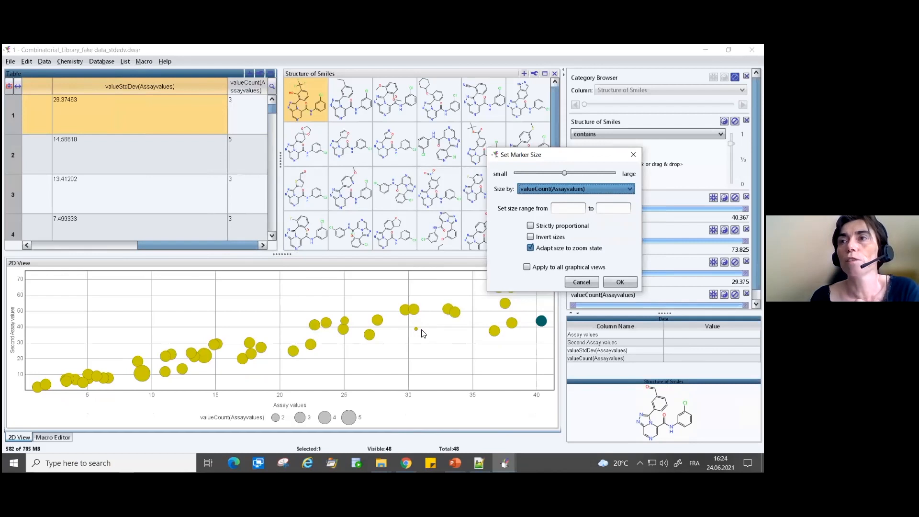
{"action": "left_click", "coordinate": [620, 282]}
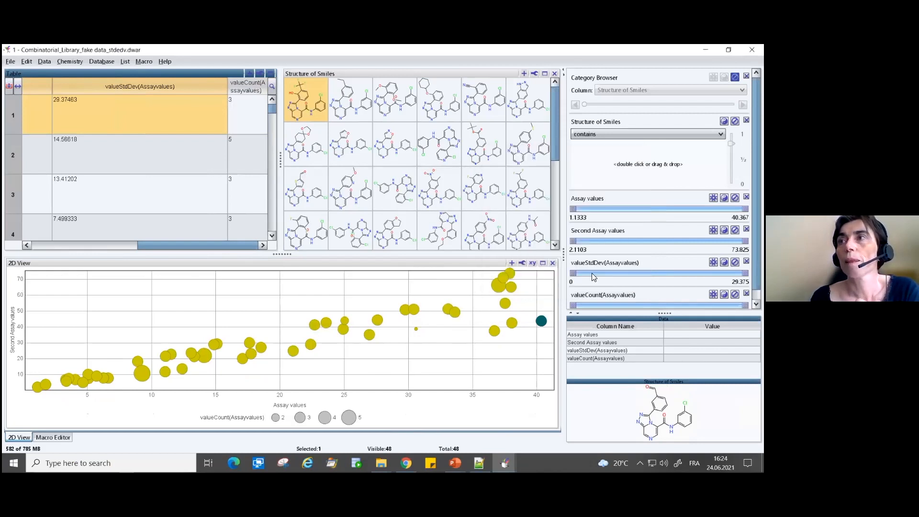
- Color the 2D View markers by valueStdDev(Assayvalues)
{"action": "left_click", "coordinate": [524, 264]}
{"action": "left_click", "coordinate": [551, 329]}
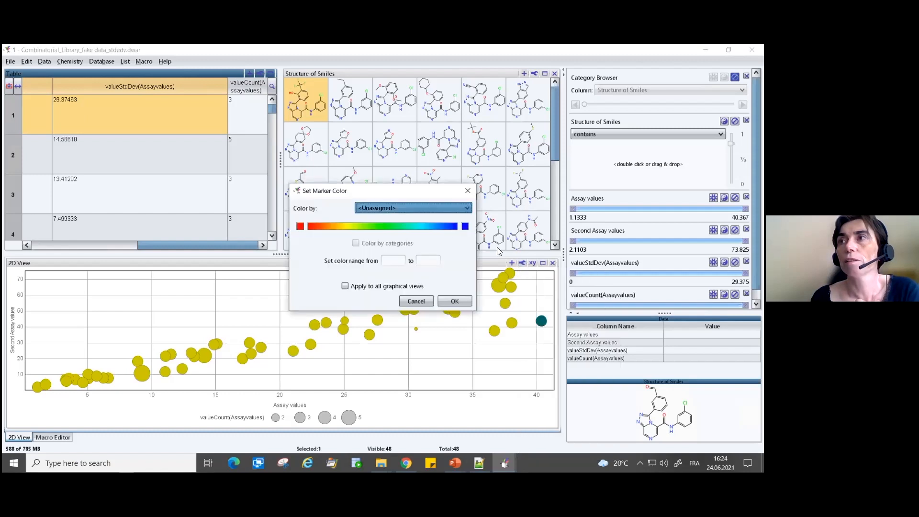
{"action": "left_click", "coordinate": [402, 208]}
{"action": "left_click", "coordinate": [402, 259]}
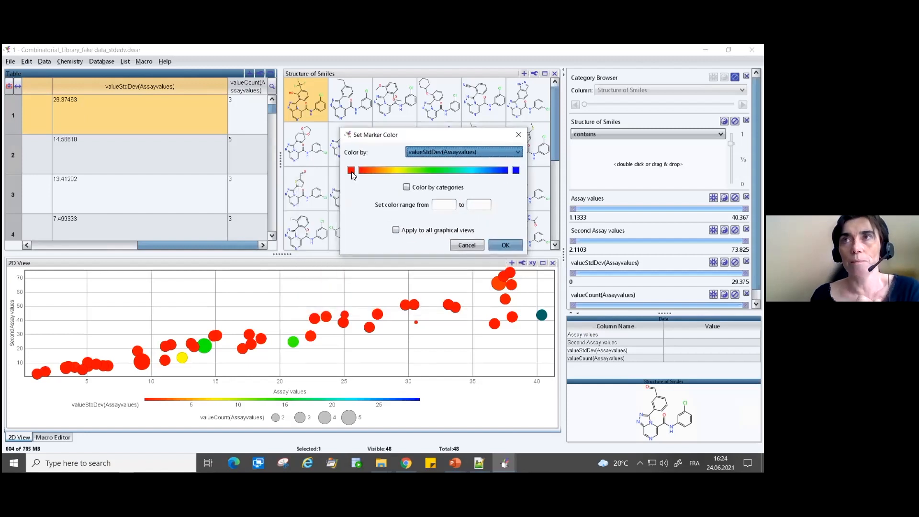
- Set the marker color scale to run from green for the minimum through yellow to red for the maximum, and apply it
{"action": "left_click", "coordinate": [351, 171]}
{"action": "left_click", "coordinate": [368, 223]}
{"action": "left_click", "coordinate": [346, 335]}
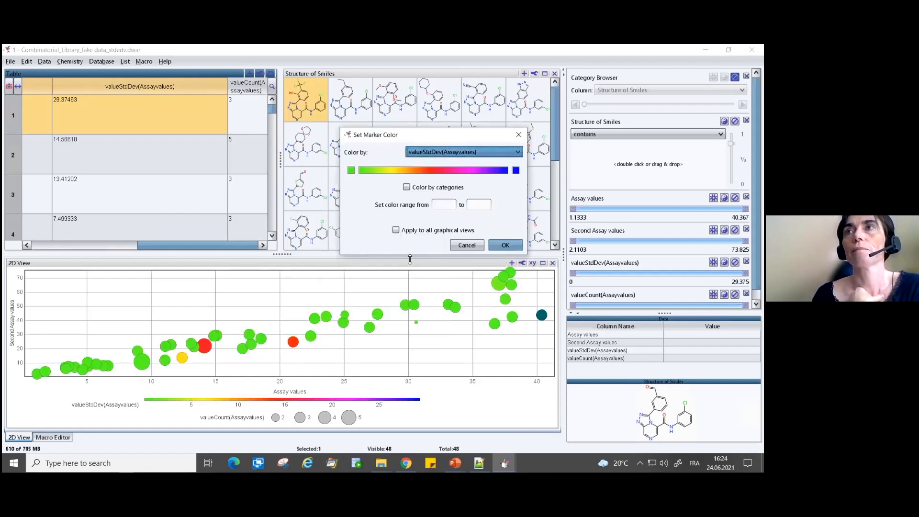
{"action": "left_click", "coordinate": [516, 171]}
{"action": "left_click", "coordinate": [427, 266]}
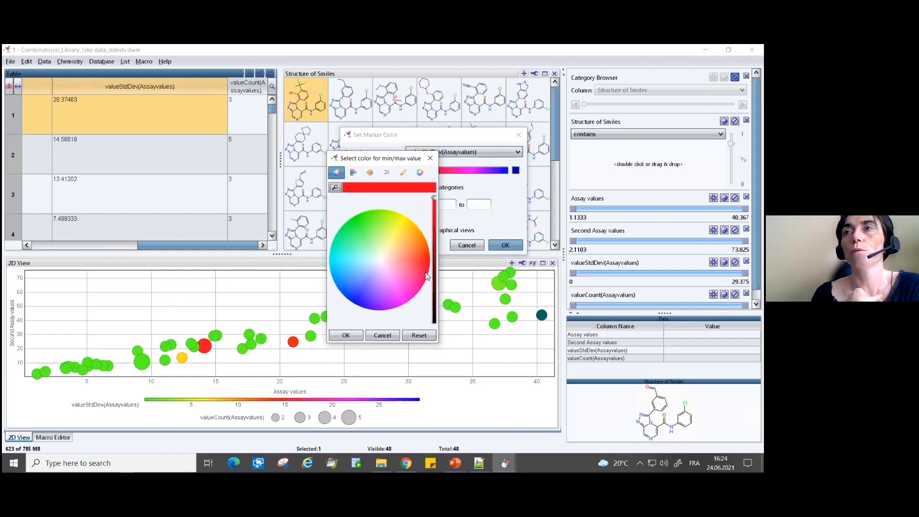
{"action": "left_click", "coordinate": [345, 336]}
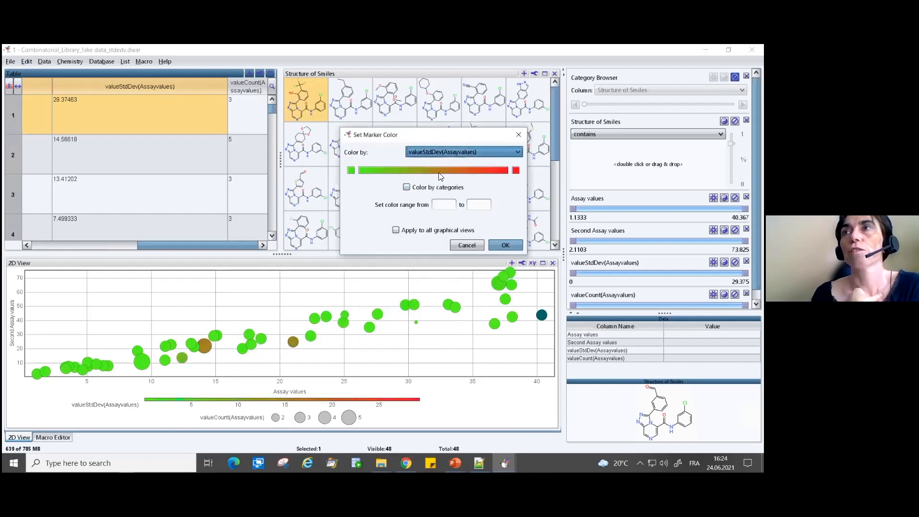
{"action": "left_click", "coordinate": [442, 170]}
{"action": "left_click", "coordinate": [505, 245]}
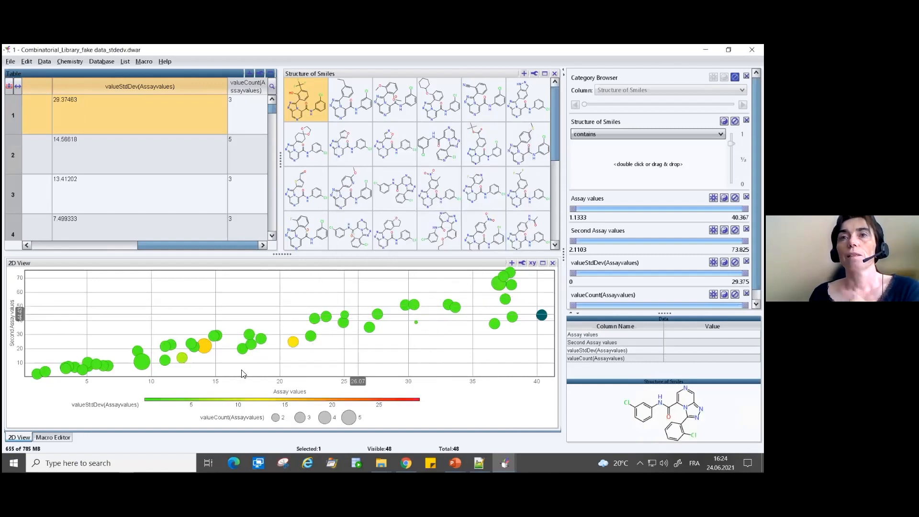
- Inspect the individual assay values behind the 2D View markers, including a yellow one, and clear the marker selection
{"action": "left_click", "coordinate": [414, 305]}
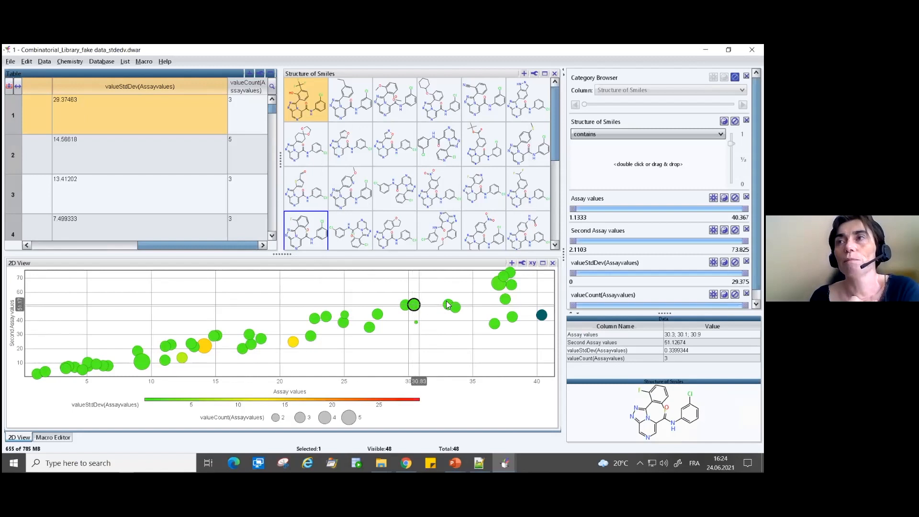
{"action": "left_click_drag", "start_coordinate": [182, 245], "coordinate": [37, 245]}
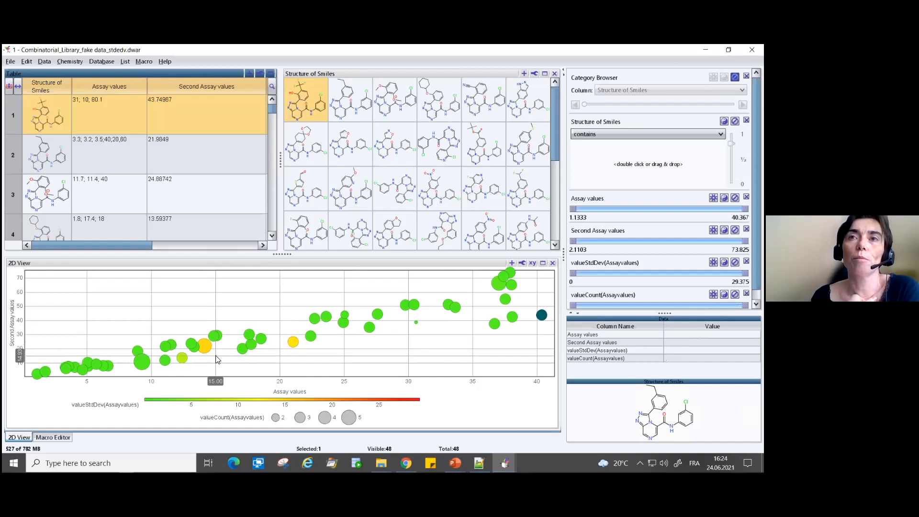
{"action": "mouse_move", "coordinate": [293, 345]}
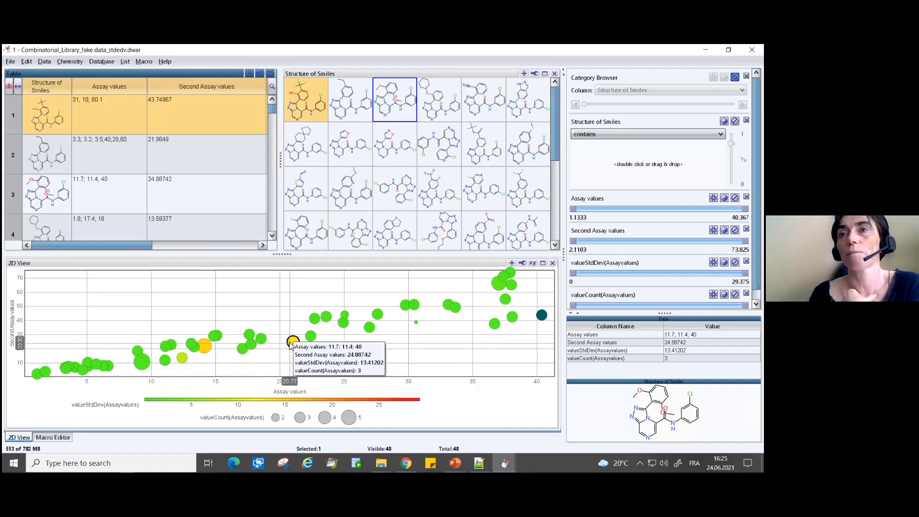
{"action": "left_click", "coordinate": [554, 404]}
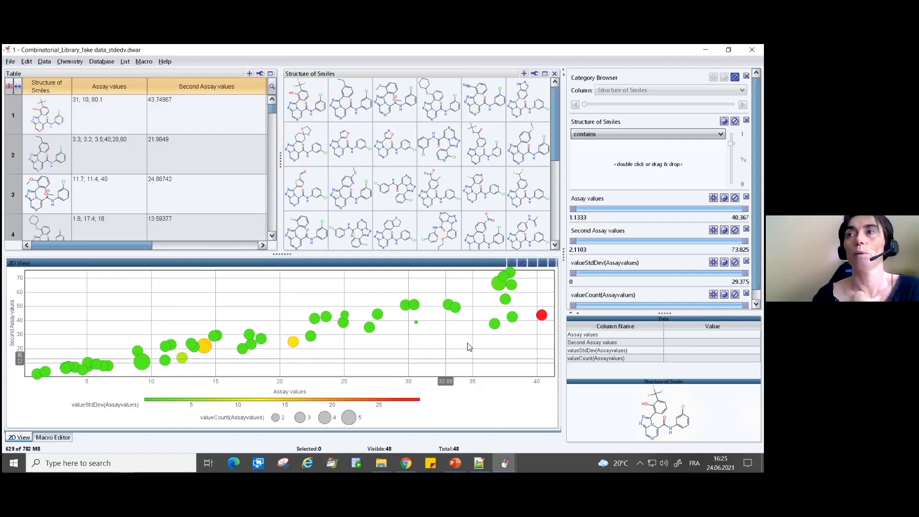
- Edit the Assay values cell in row 1 to add the measurements 60 and 40, giving 31; 10; 80.1;60;40
{"action": "left_click", "coordinate": [102, 115]}
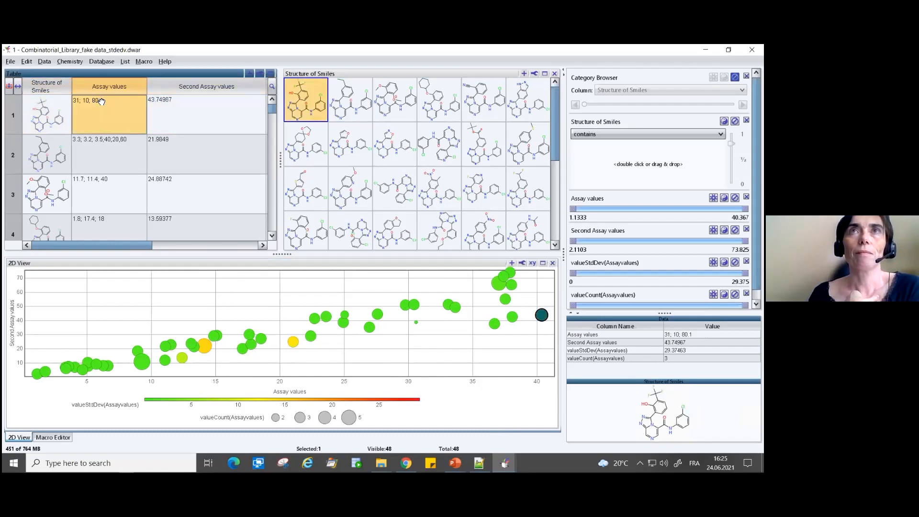
{"action": "right_click", "coordinate": [102, 102]}
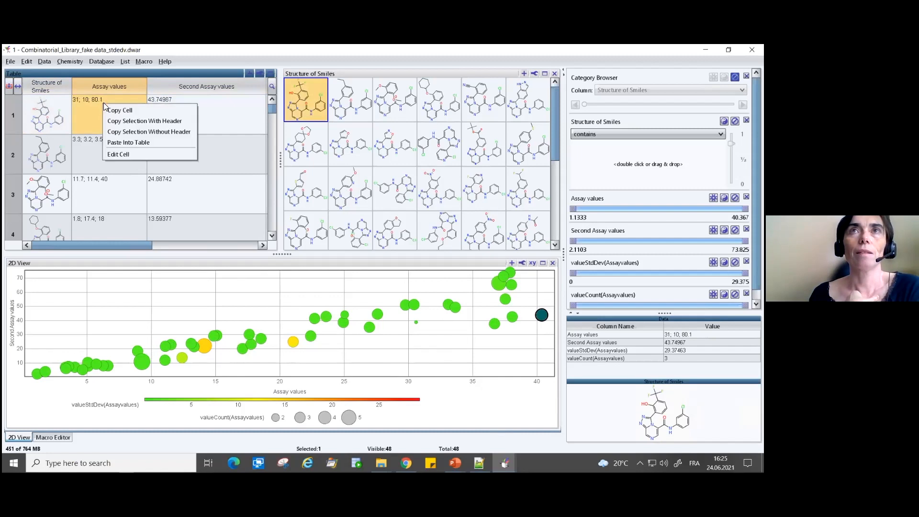
{"action": "left_click", "coordinate": [118, 154]}
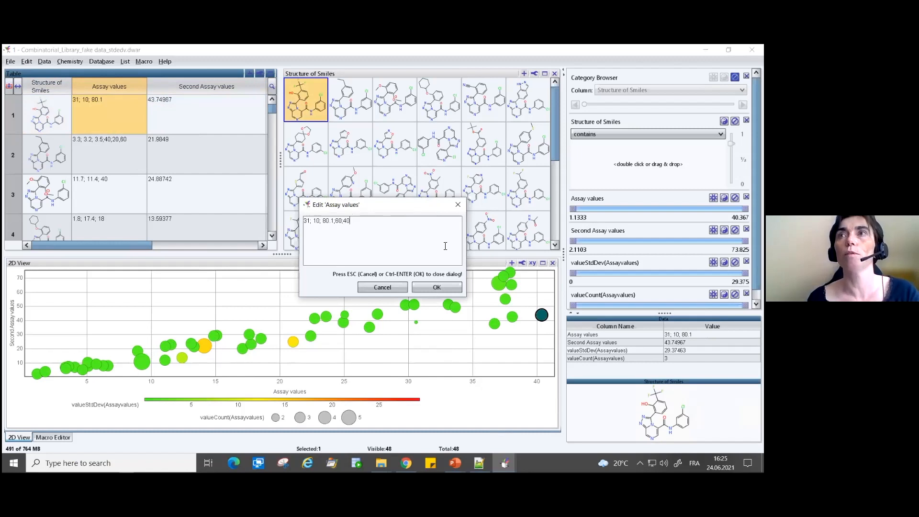
{"action": "left_click", "coordinate": [436, 288]}
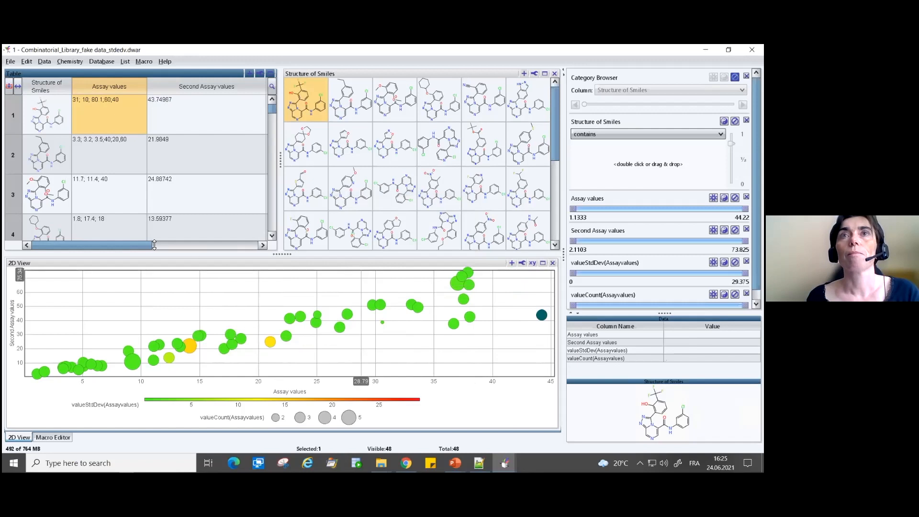
- Check row 1's standard deviation and count values, and recalculate all calculated columns
{"action": "left_click_drag", "start_coordinate": [130, 245], "coordinate": [247, 234]}
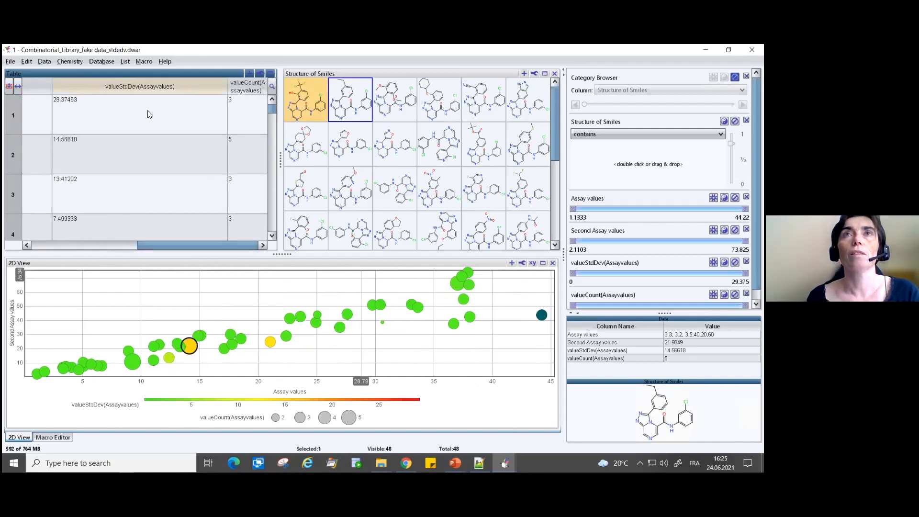
{"action": "left_click", "coordinate": [148, 113]}
{"action": "left_click", "coordinate": [249, 119]}
{"action": "left_click", "coordinate": [176, 114]}
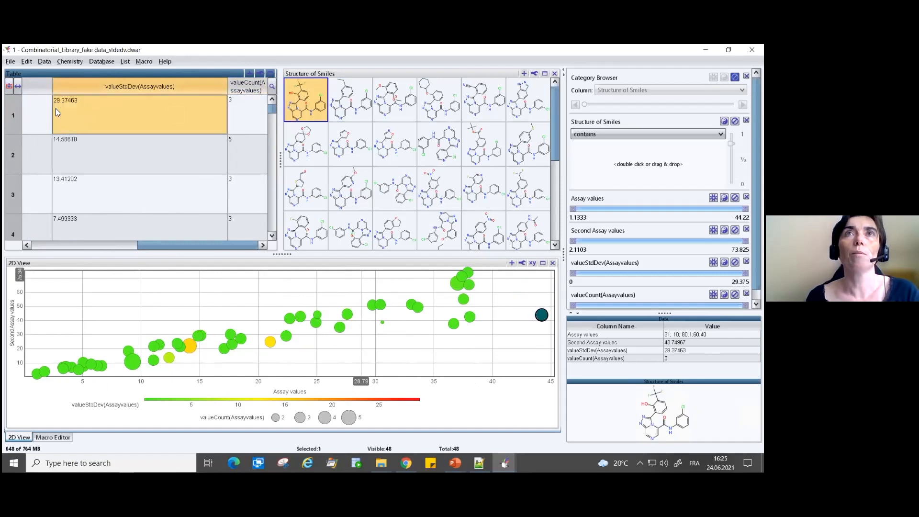
{"action": "right_click", "coordinate": [177, 86]}
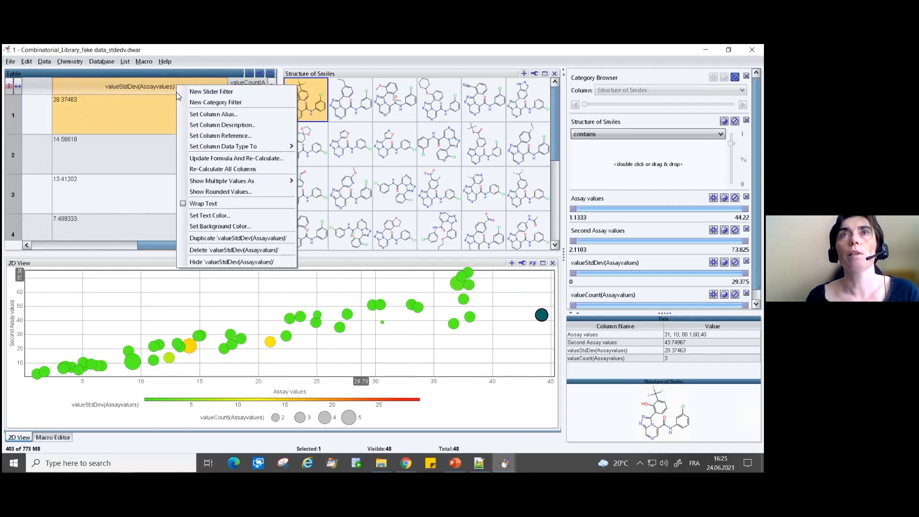
{"action": "left_click", "coordinate": [224, 169]}
- Compare row 1's edited assay values with its recalculated valueStdDev(Assayvalues) and valueCount(Assayvalues) entries
{"action": "left_click_drag", "start_coordinate": [148, 247], "coordinate": [41, 247]}
{"action": "left_click", "coordinate": [120, 106]}
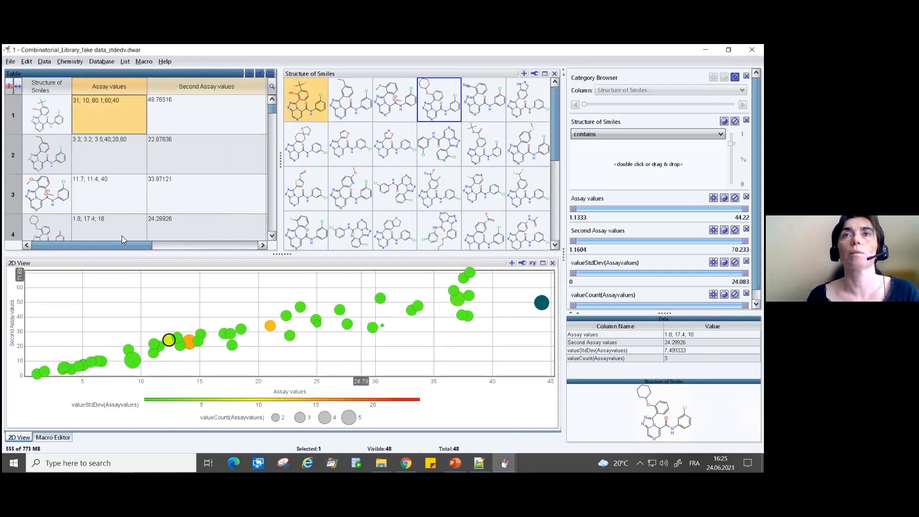
{"action": "left_click_drag", "start_coordinate": [141, 246], "coordinate": [253, 245]}
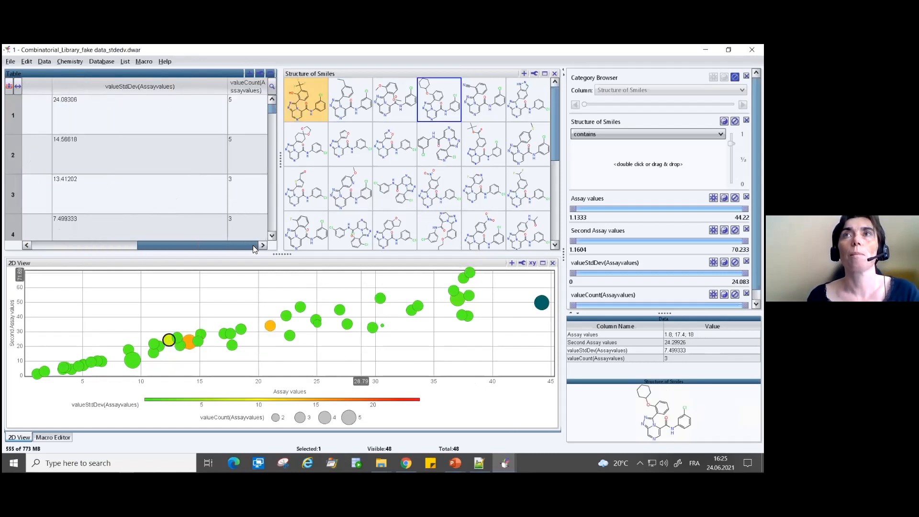
{"action": "right_click", "coordinate": [180, 88]}
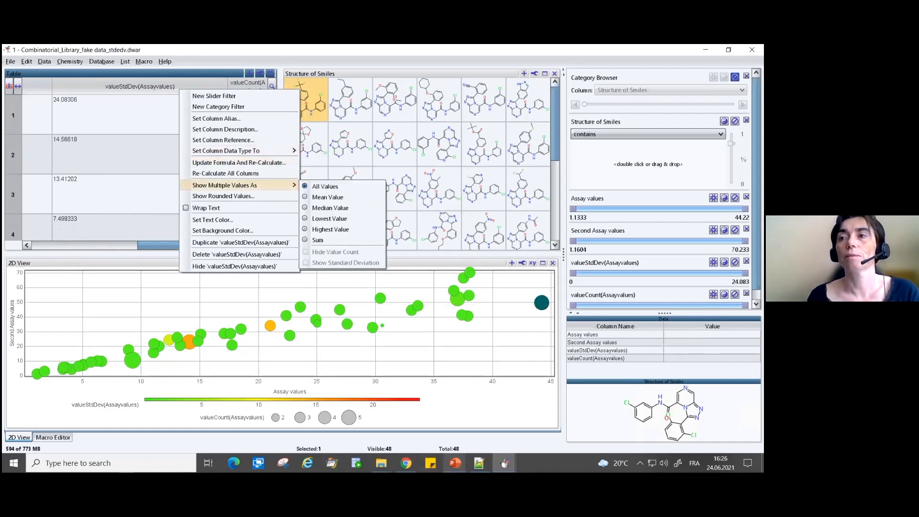
- Switch to the PowerPoint slideshow and advance to the slide on the entry and cumulativeSumInCategory functions
{"action": "left_click", "coordinate": [455, 463]}
{"action": "left_click", "coordinate": [490, 445]}
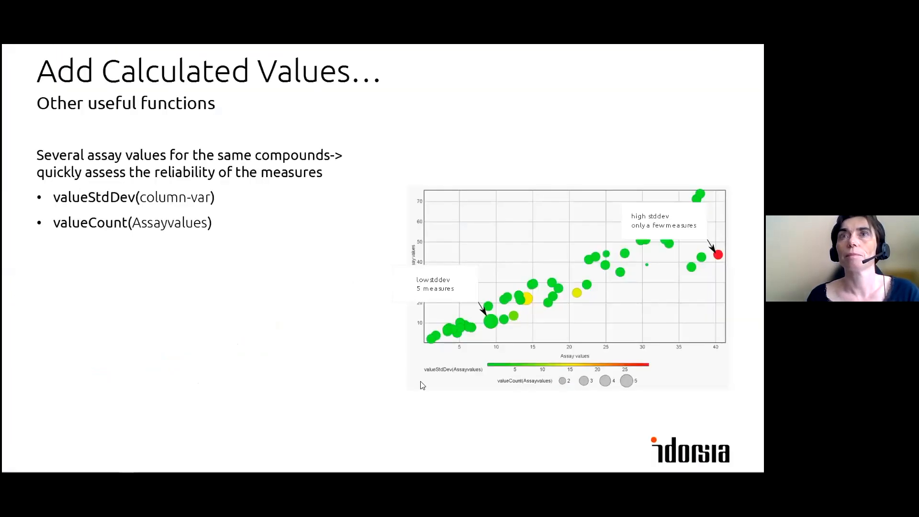
{"action": "left_click", "coordinate": [268, 297]}
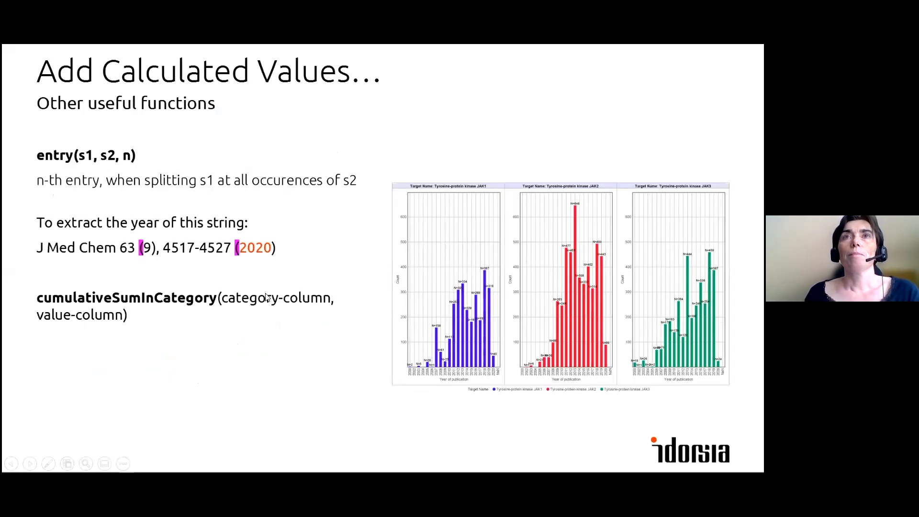
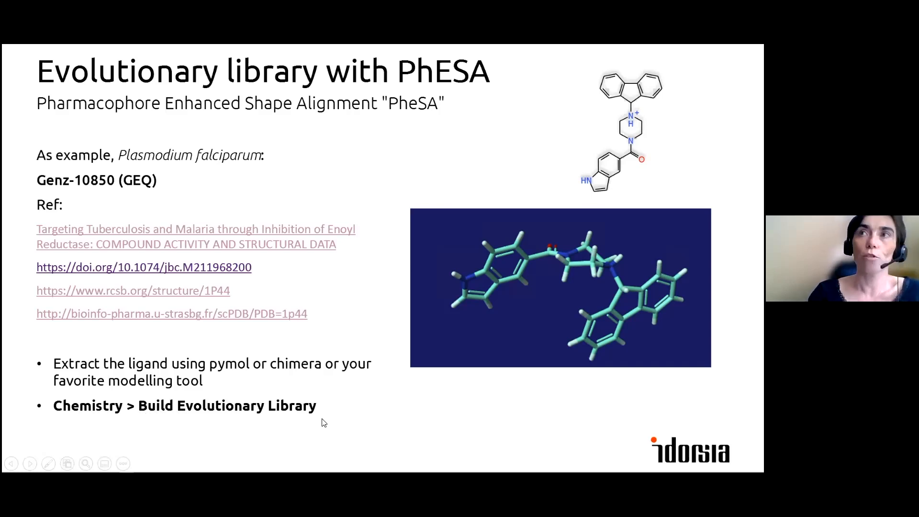
- Switch to File Explorer and open the file 1 - query - GEQ genz10850.dwar from the Malaria folder inside 4- Evolutionary library
{"action": "key", "text": "alt+Tab"}
{"action": "key", "text": "alt+Tab"}
{"action": "key", "text": "alt+Tab"}
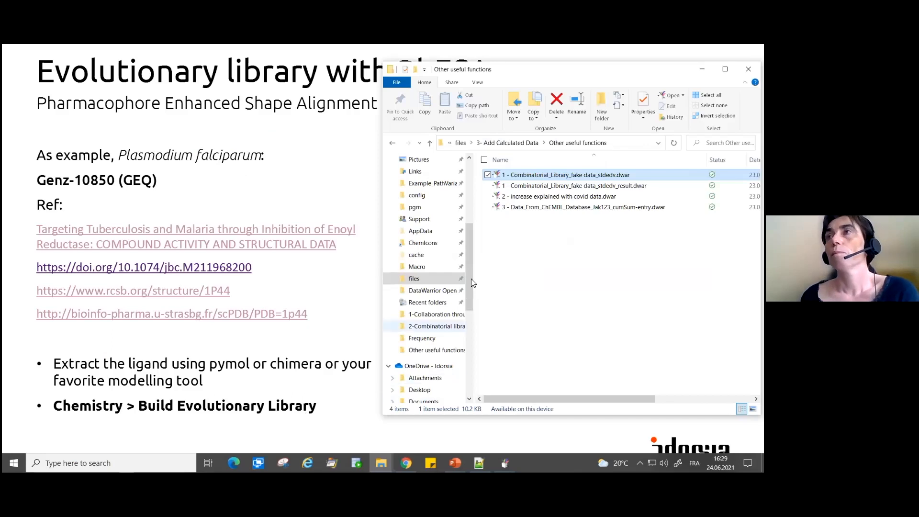
{"action": "left_click", "coordinate": [526, 145]}
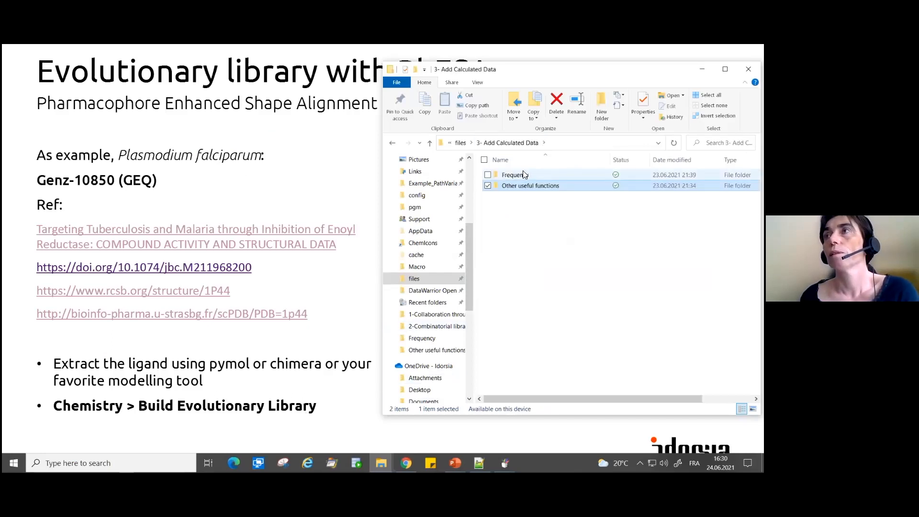
{"action": "left_click", "coordinate": [461, 143]}
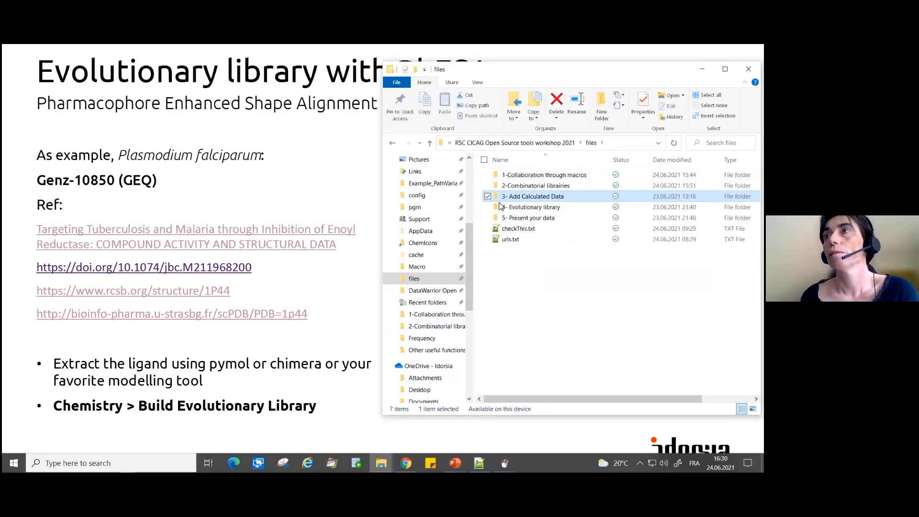
{"action": "double_click", "coordinate": [533, 208]}
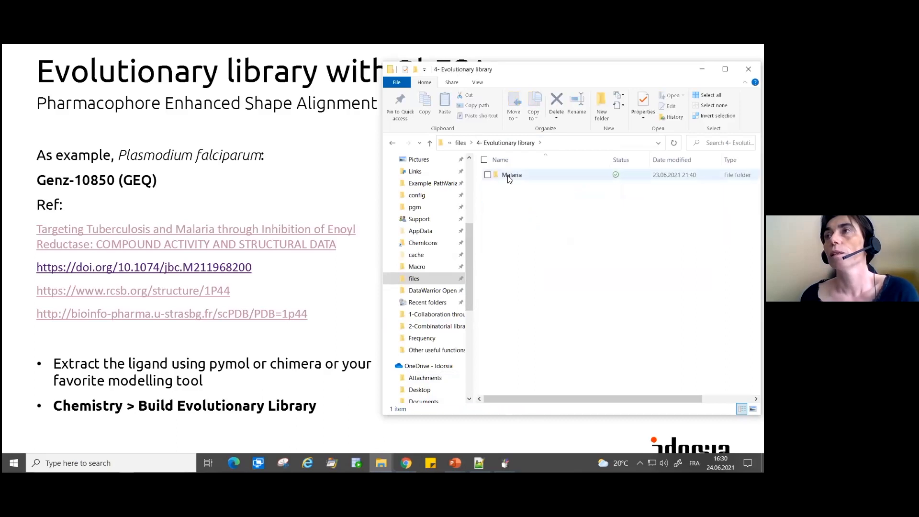
{"action": "double_click", "coordinate": [515, 177]}
{"action": "left_click", "coordinate": [531, 178]}
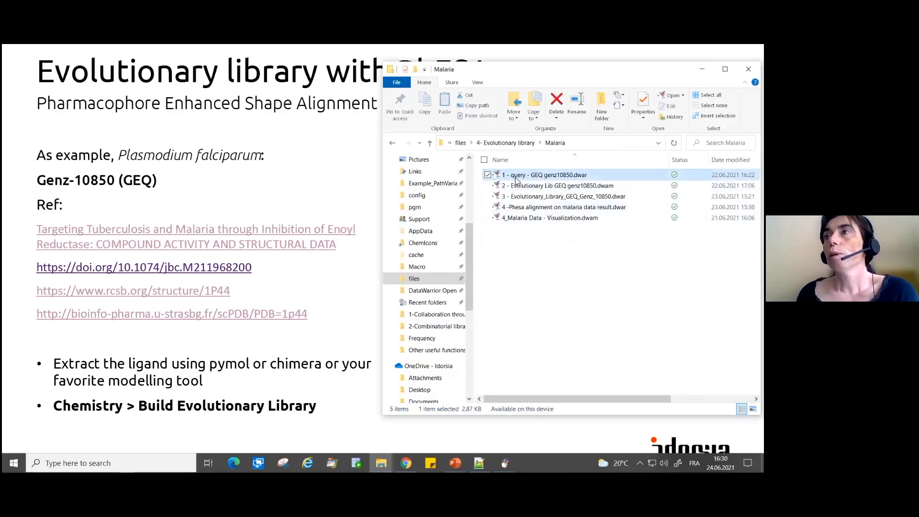
{"action": "double_click", "coordinate": [531, 177]}
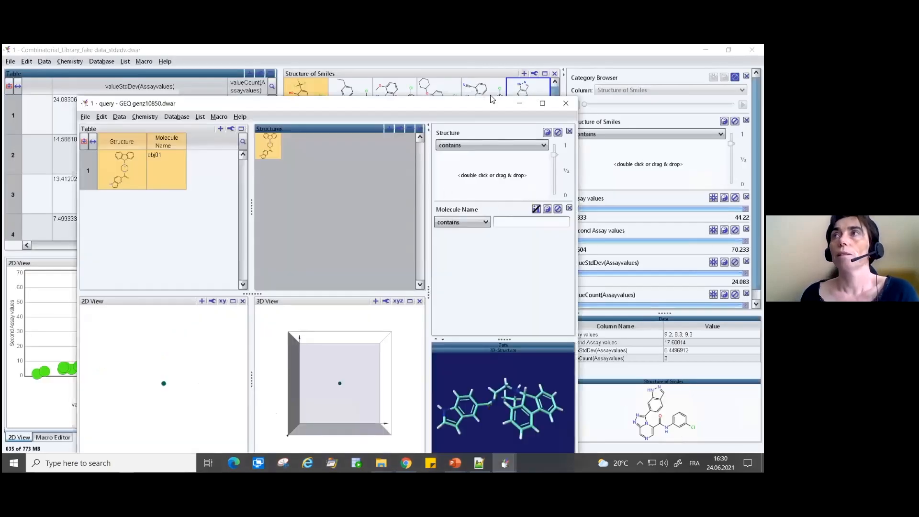
- Maximize the query file's window, enlarge its 3D structure view and rotate the ligand to inspect its conformation
{"action": "left_click_drag", "start_coordinate": [452, 106], "coordinate": [390, 73]}
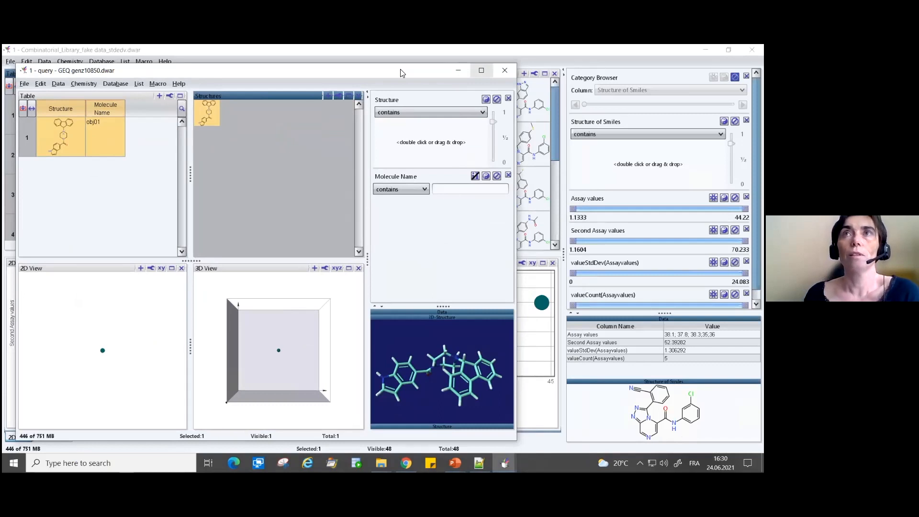
{"action": "double_click", "coordinate": [401, 73]}
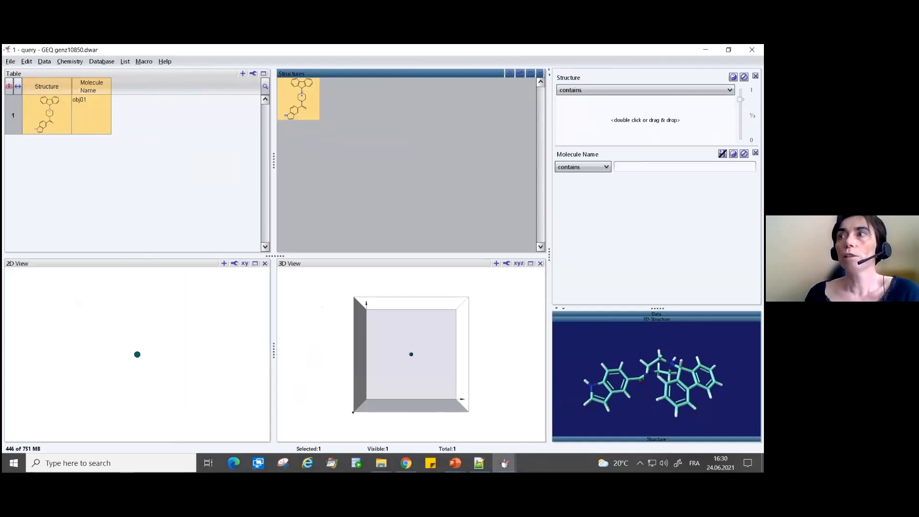
{"action": "left_click_drag", "start_coordinate": [658, 309], "coordinate": [657, 276]}
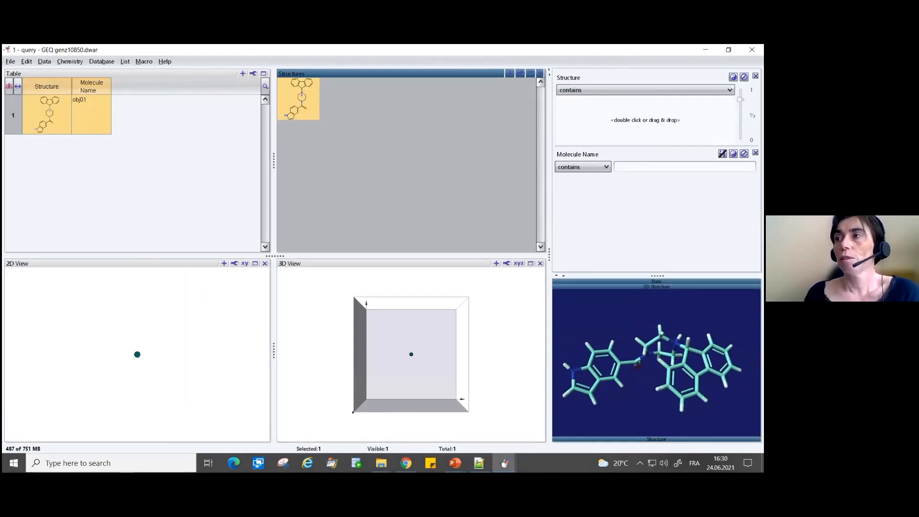
{"action": "left_click_drag", "start_coordinate": [706, 335], "coordinate": [543, 307]}
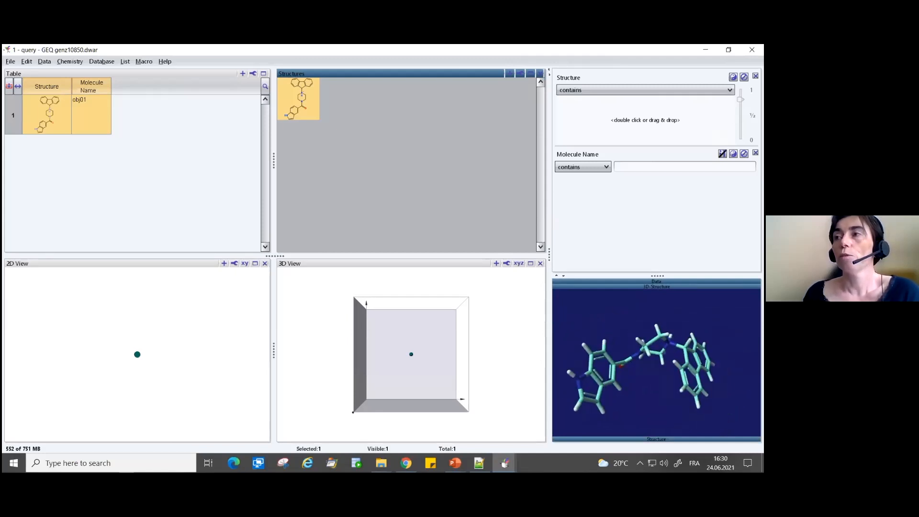
- Copy the query molecule in row 1's Structure cell as a 3D-Structure
{"action": "left_click", "coordinate": [45, 108]}
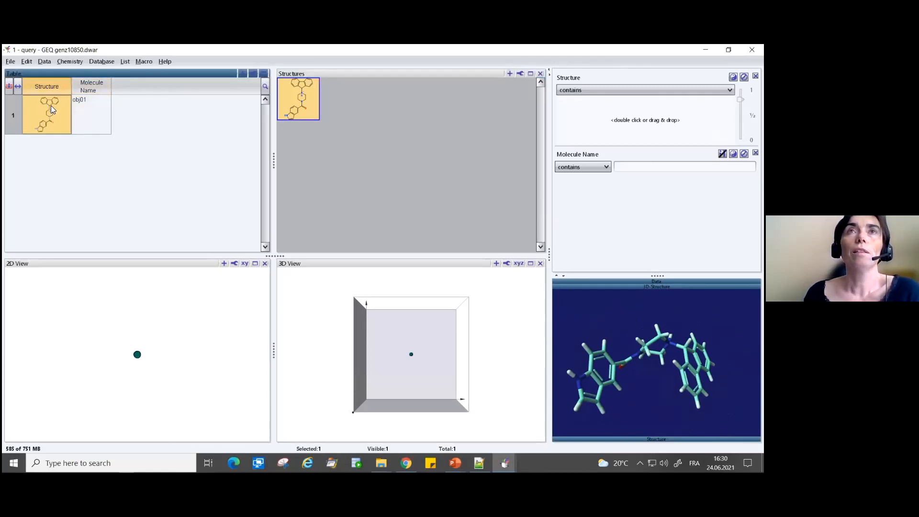
{"action": "right_click", "coordinate": [52, 110]}
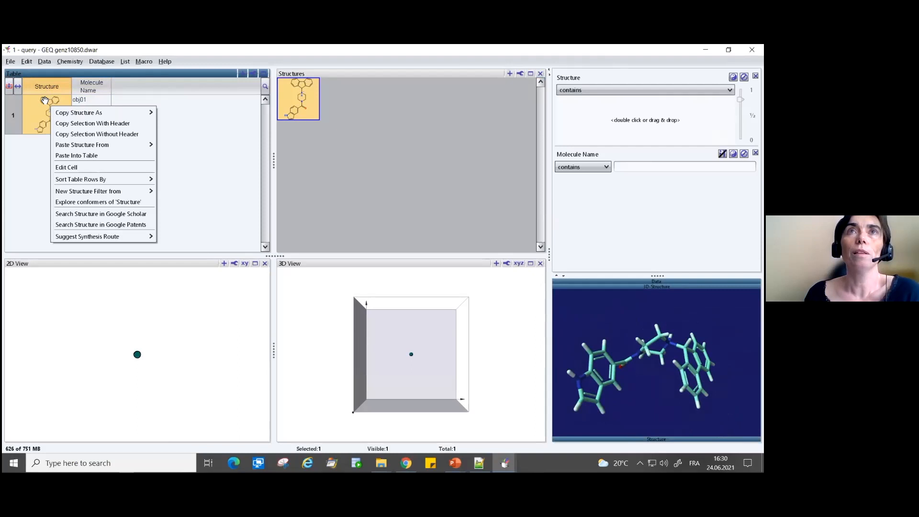
{"action": "mouse_move", "coordinate": [78, 114]}
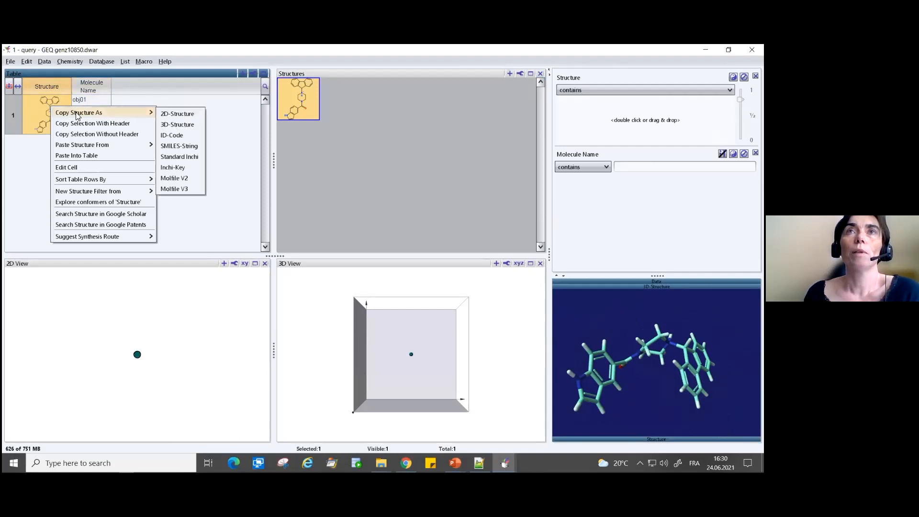
{"action": "left_click", "coordinate": [178, 126]}
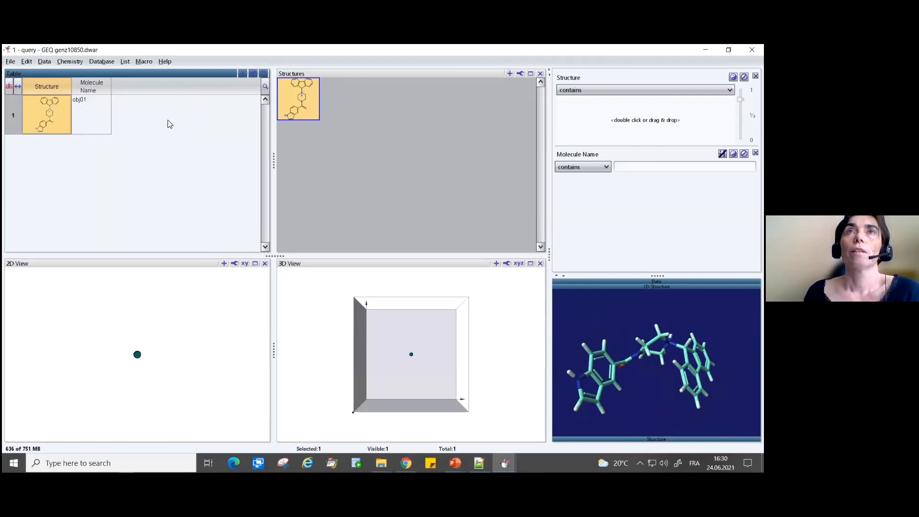
- Start building an evolutionary library and move its dialog clear of the 3D structure view
{"action": "left_click", "coordinate": [73, 62]}
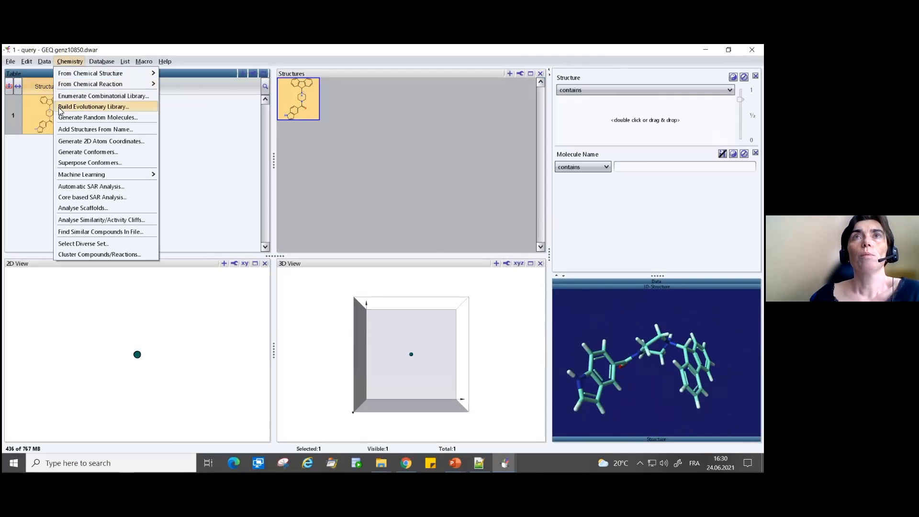
{"action": "left_click", "coordinate": [103, 110]}
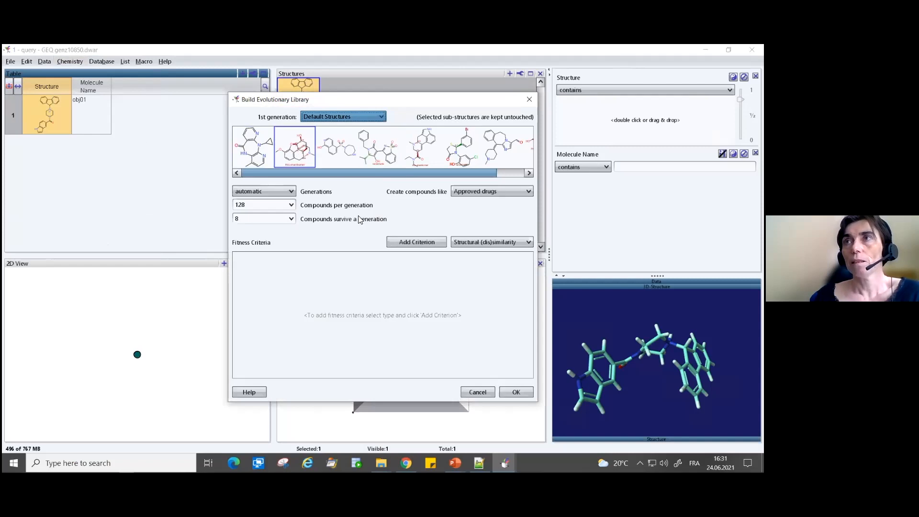
{"action": "left_click_drag", "start_coordinate": [415, 101], "coordinate": [308, 90]}
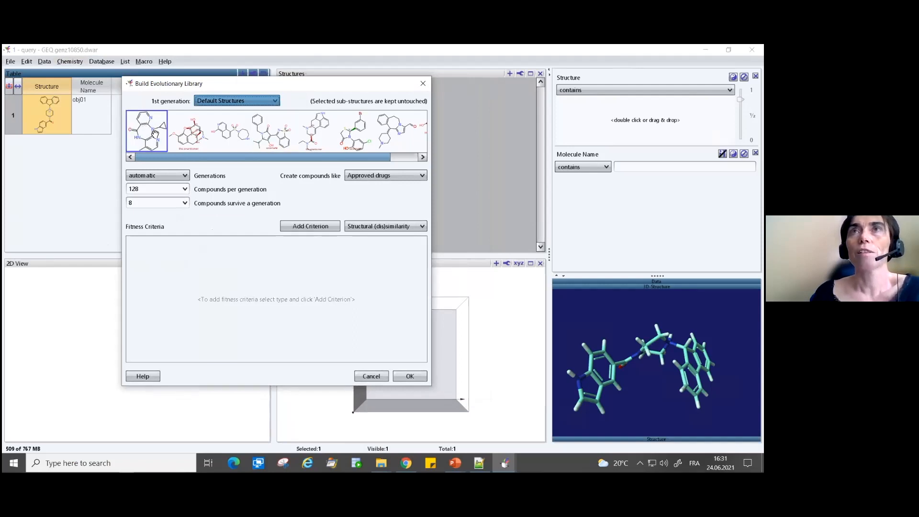
{"action": "left_click_drag", "start_coordinate": [343, 158], "coordinate": [259, 155]}
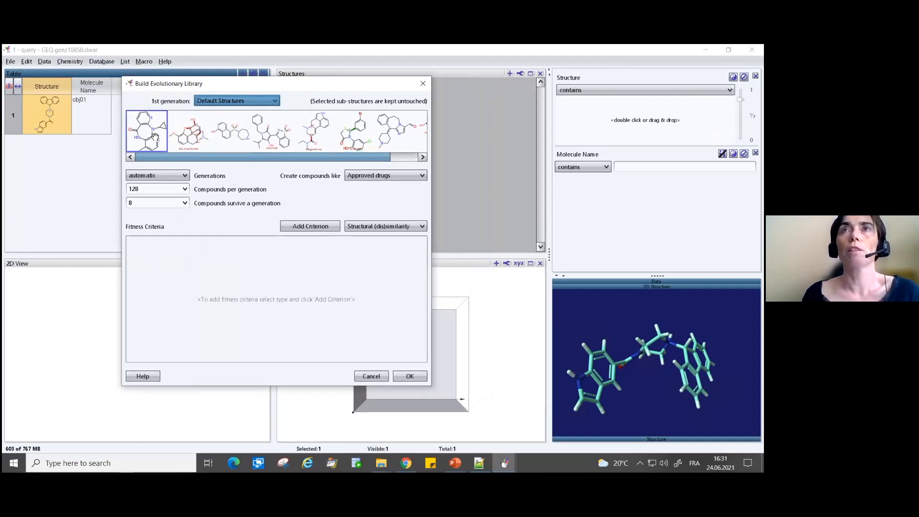
{"action": "left_click_drag", "start_coordinate": [155, 137], "coordinate": [148, 136]}
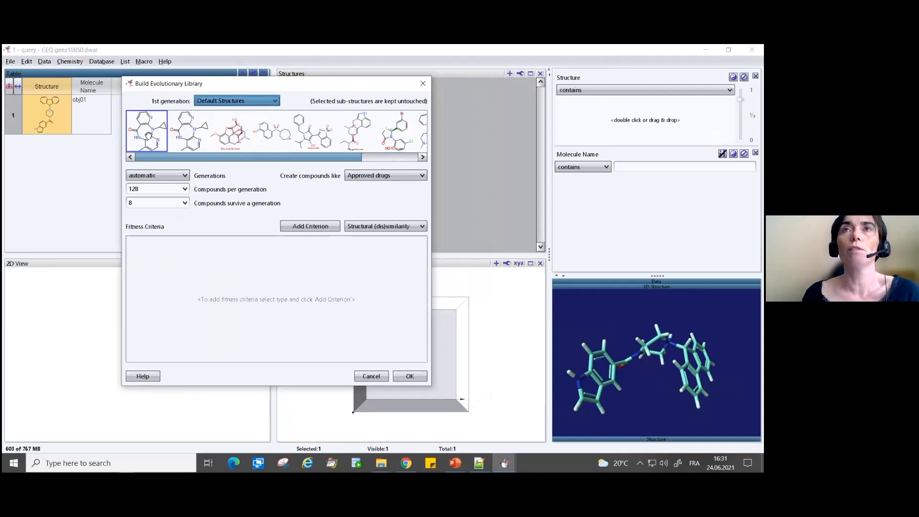
{"action": "right_click", "coordinate": [160, 135]}
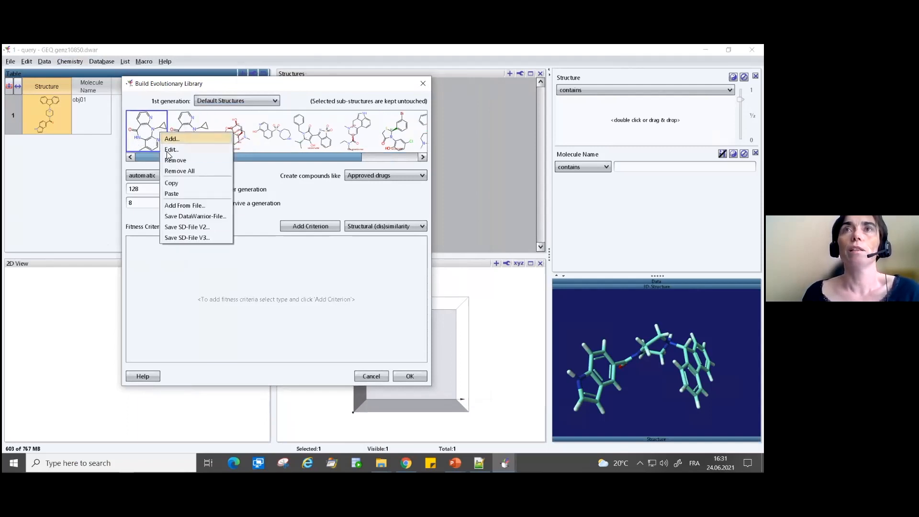
{"action": "left_click", "coordinate": [174, 161]}
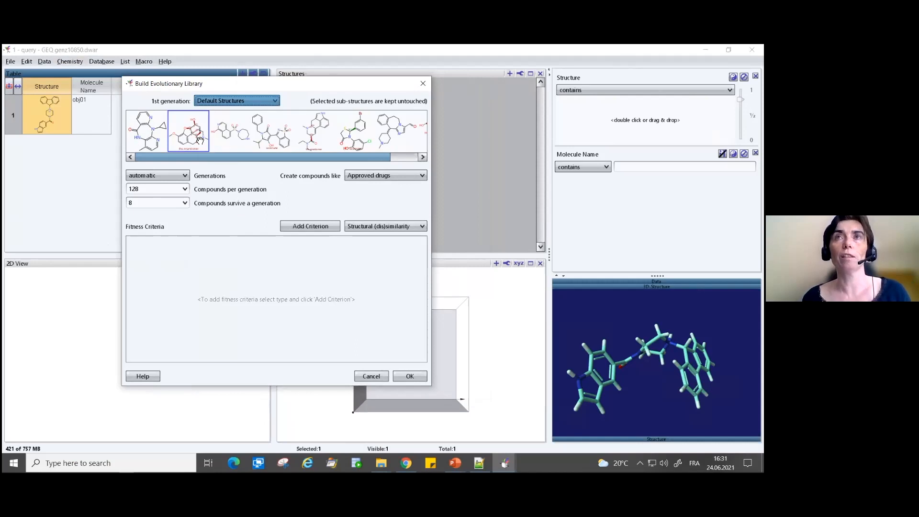
{"action": "left_click", "coordinate": [297, 145]}
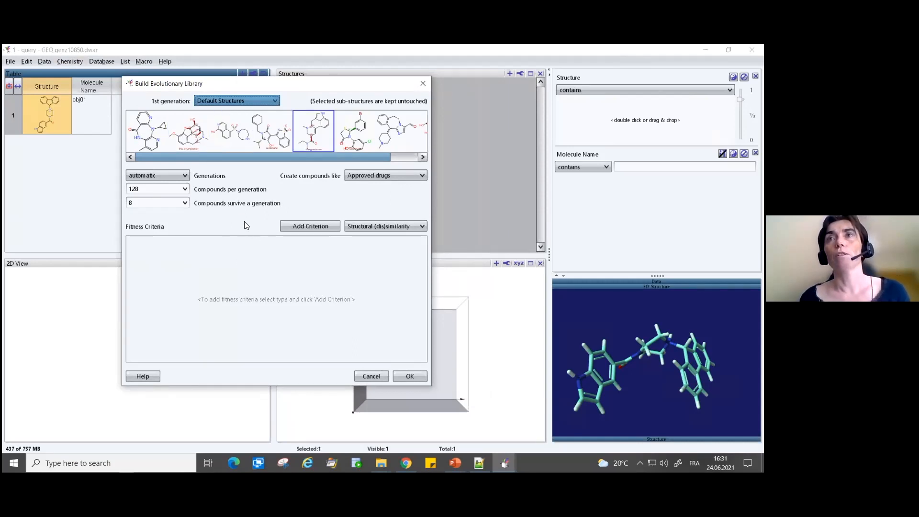
- Add a Conformer similarity fitness criterion using PheSA and paste the copied 3D molecule as its reference
{"action": "left_click", "coordinate": [363, 226]}
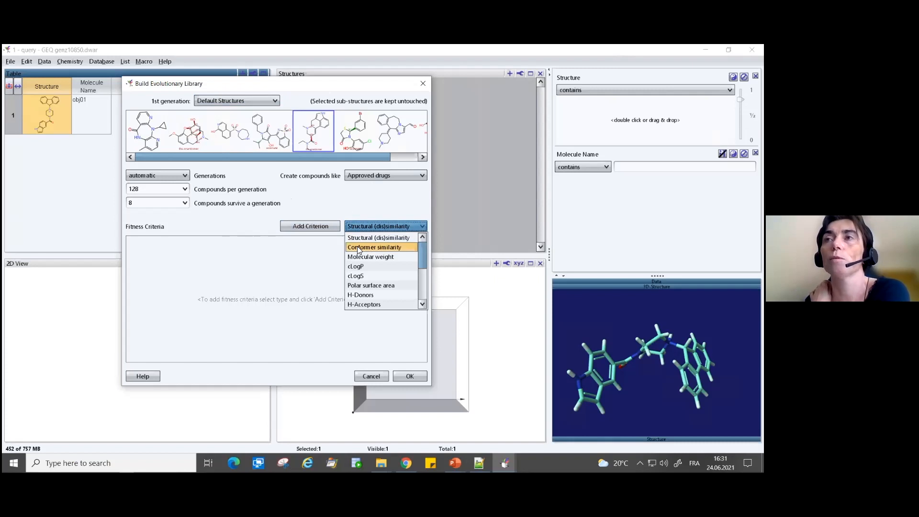
{"action": "left_click", "coordinate": [358, 248]}
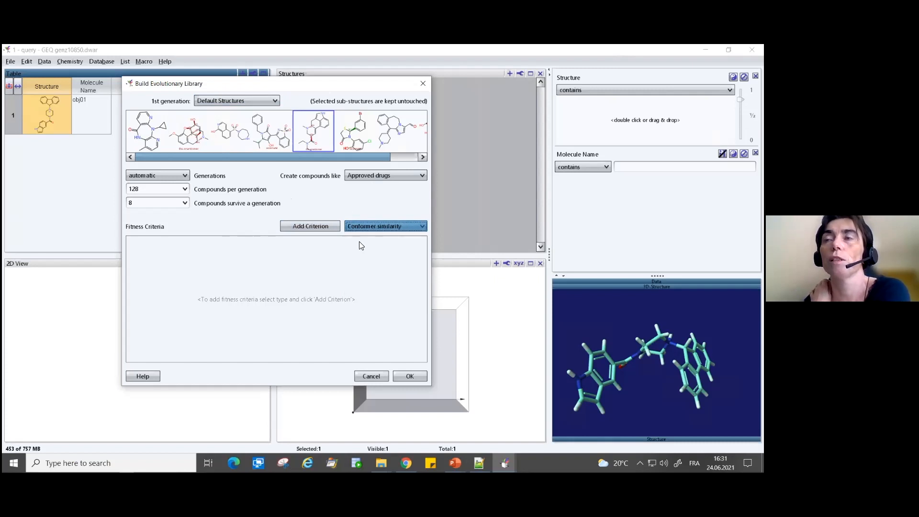
{"action": "left_click", "coordinate": [319, 227]}
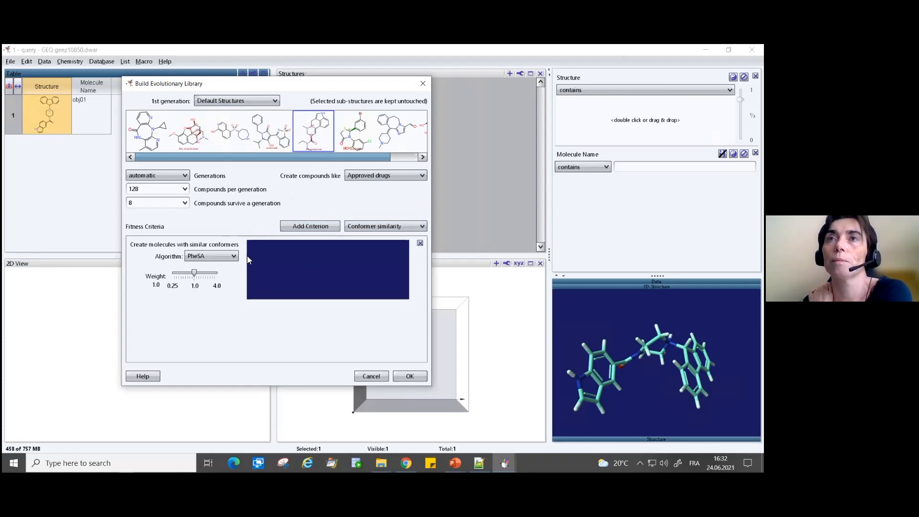
{"action": "right_click", "coordinate": [330, 259]}
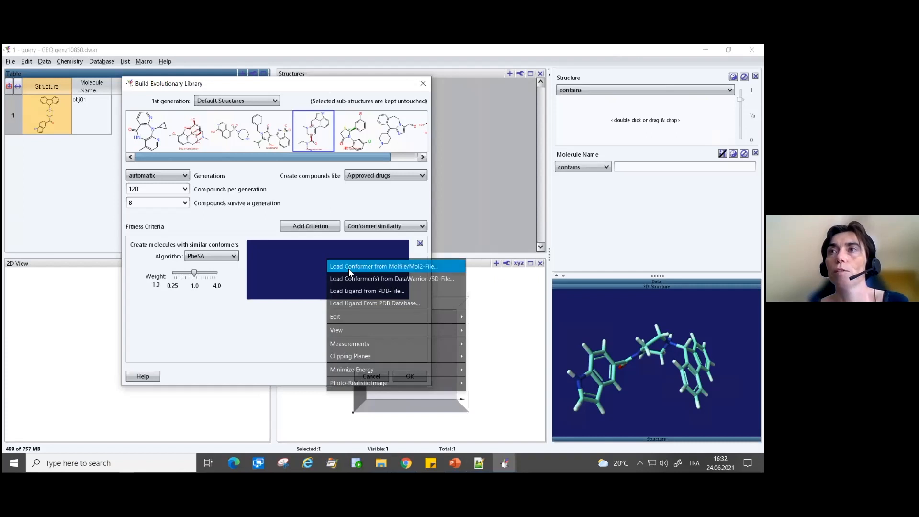
{"action": "mouse_move", "coordinate": [345, 321]}
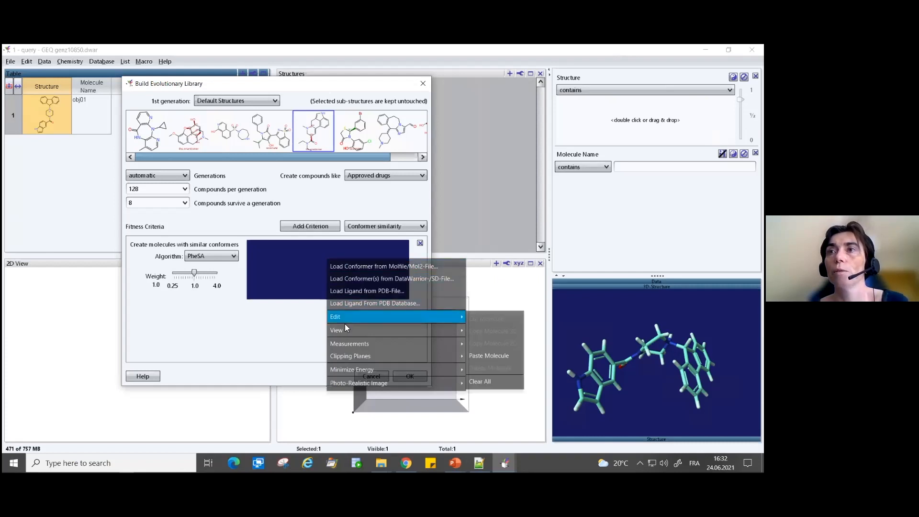
{"action": "left_click", "coordinate": [499, 355]}
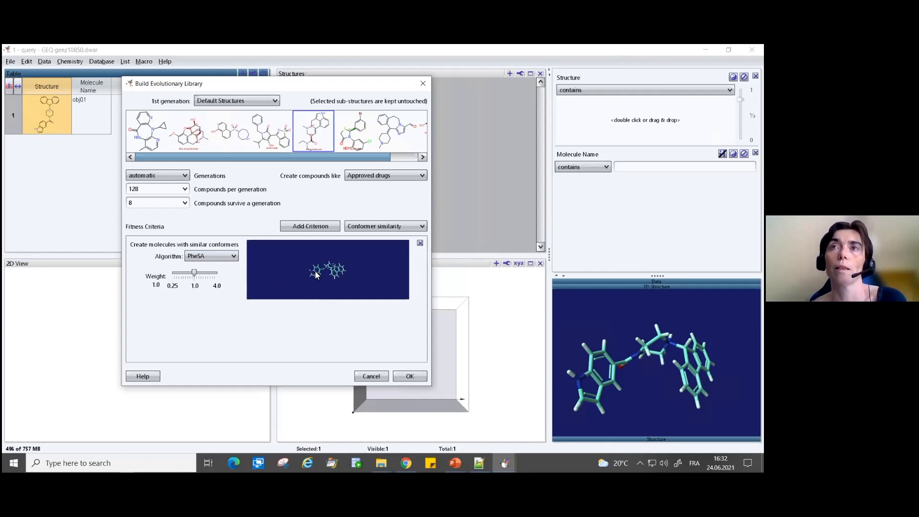
- Add a Structural (dis)similarity fitness criterion and paste the copied query molecule as its custom structure
{"action": "left_click", "coordinate": [360, 228]}
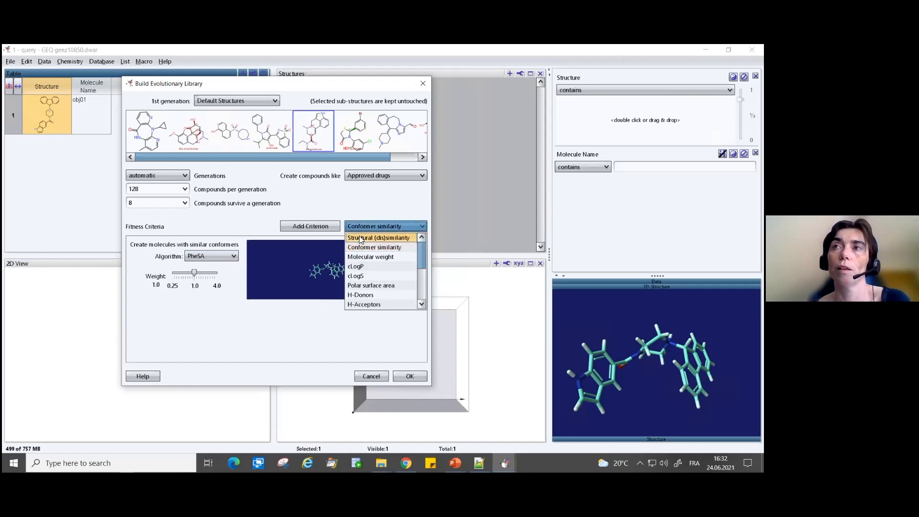
{"action": "left_click", "coordinate": [360, 238]}
{"action": "left_click", "coordinate": [325, 225]}
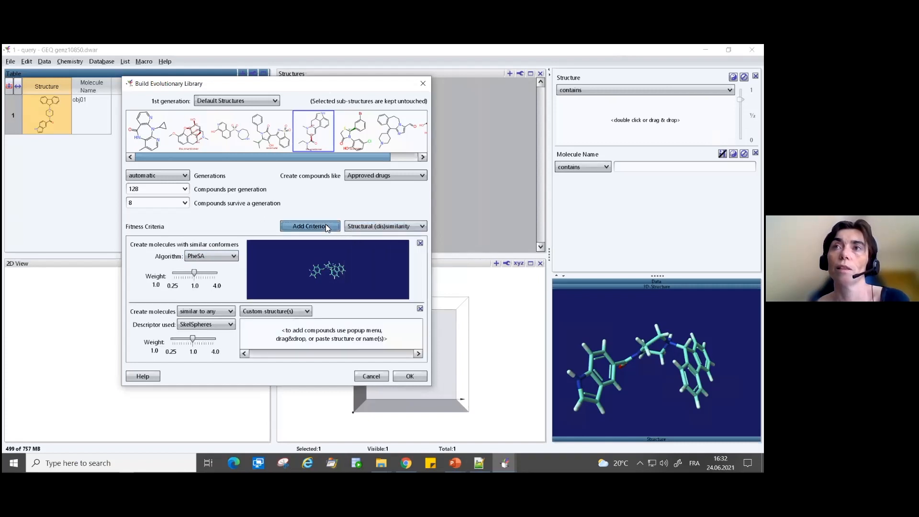
{"action": "right_click", "coordinate": [297, 331]}
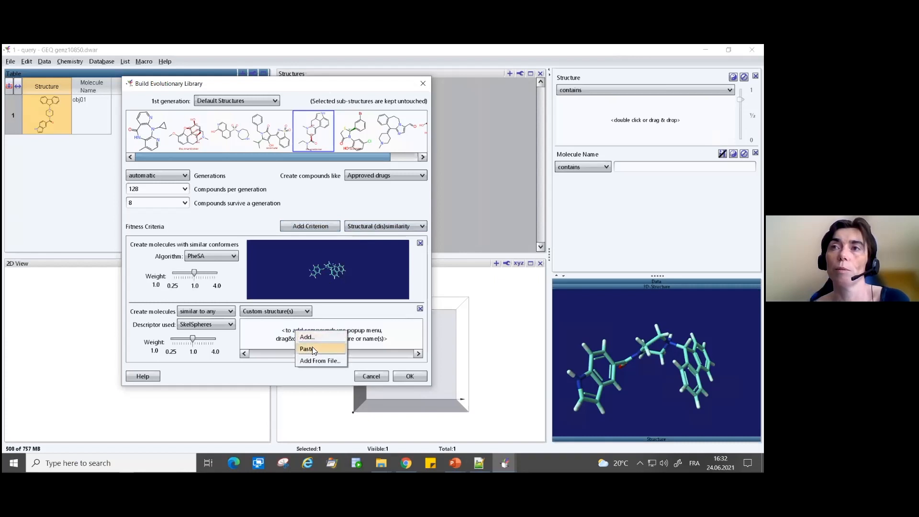
{"action": "left_click", "coordinate": [312, 348]}
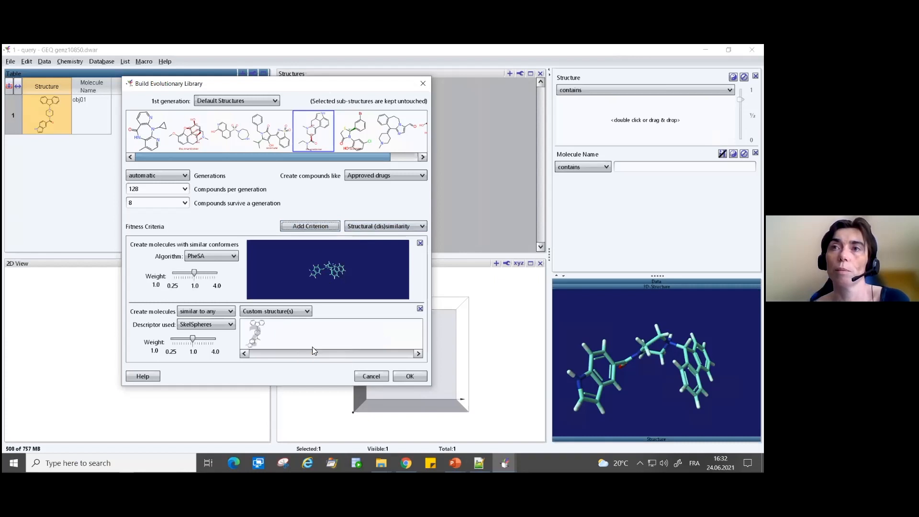
{"action": "double_click", "coordinate": [253, 332]}
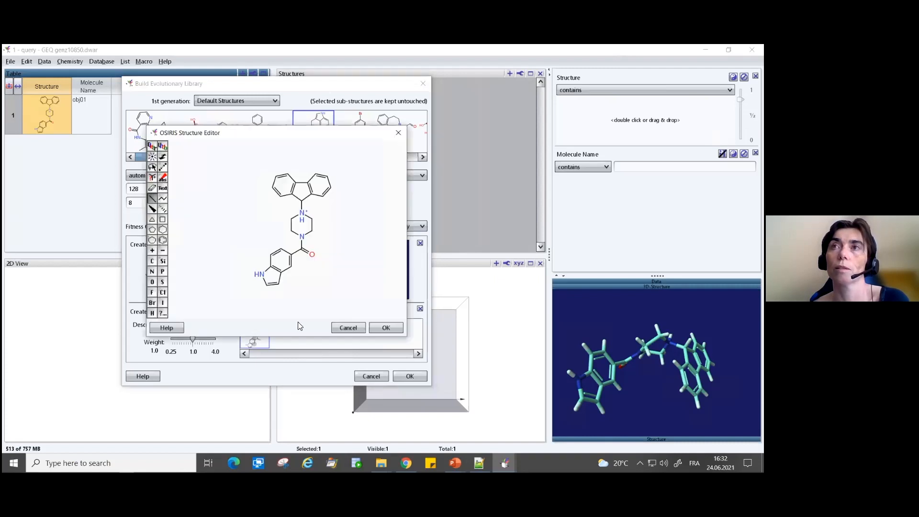
{"action": "left_click", "coordinate": [351, 327]}
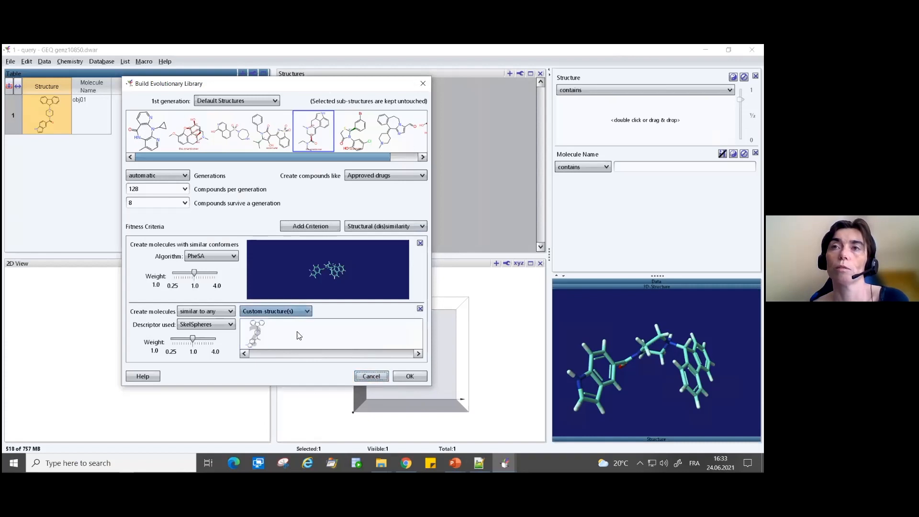
{"action": "double_click", "coordinate": [269, 325]}
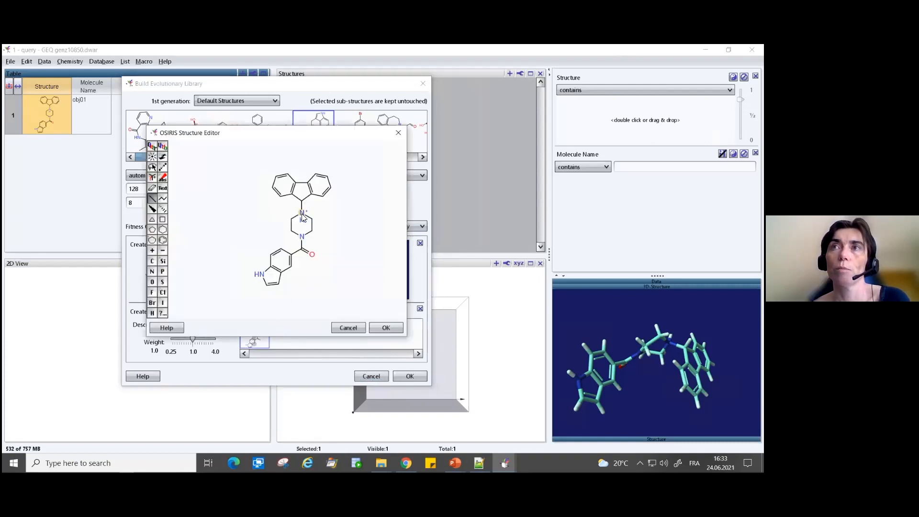
{"action": "left_click", "coordinate": [349, 328]}
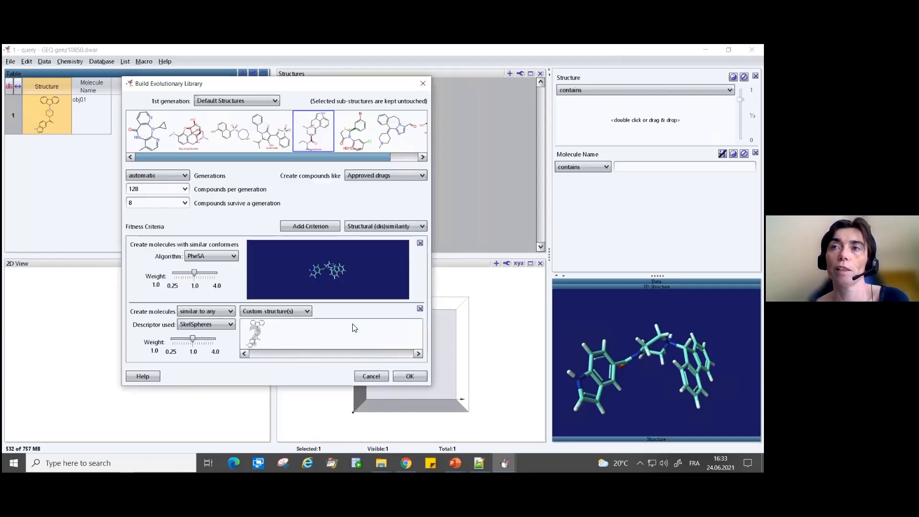
- Set the structural criterion to dissimilar to all and add a Molecular weight criterion with an upper limit of 600
{"action": "left_click", "coordinate": [192, 311]}
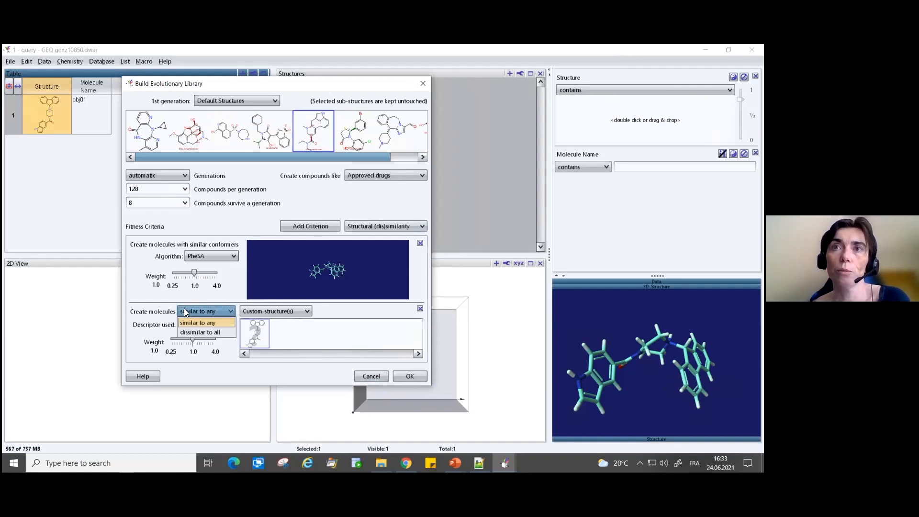
{"action": "left_click", "coordinate": [199, 332]}
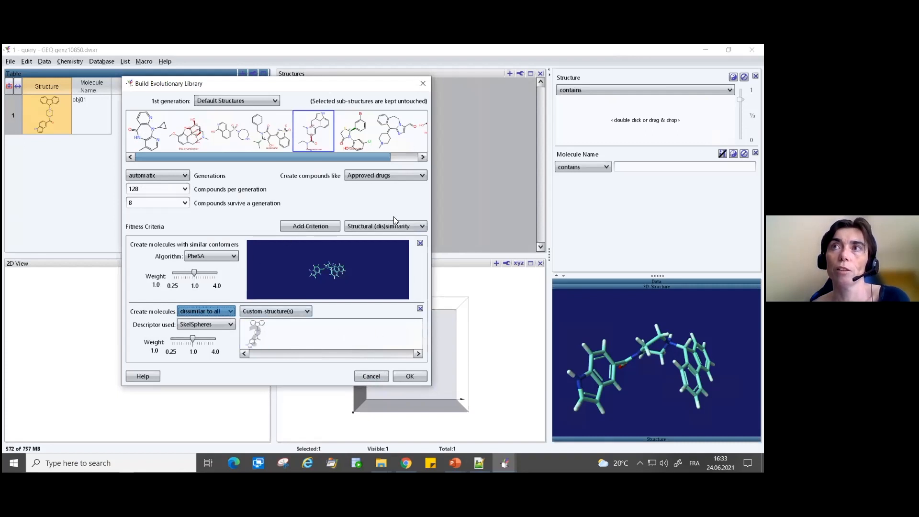
{"action": "left_click", "coordinate": [357, 225]}
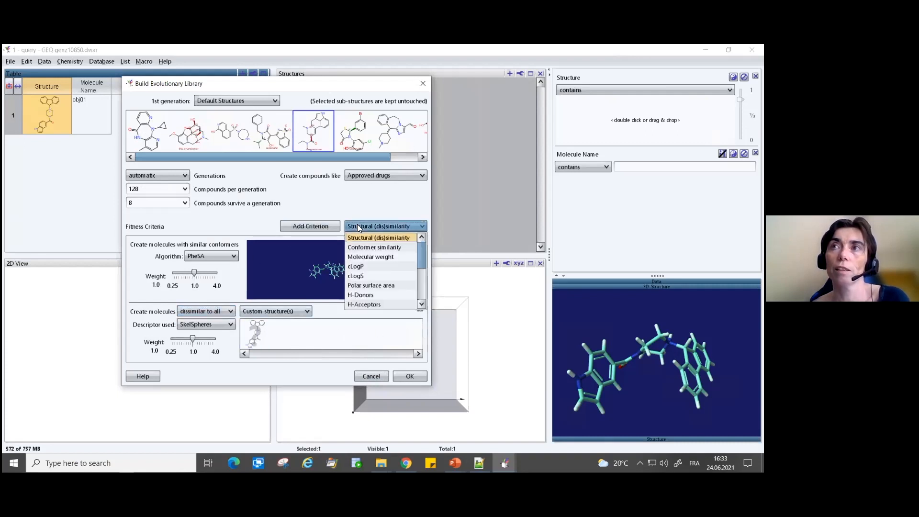
{"action": "left_click", "coordinate": [370, 257]}
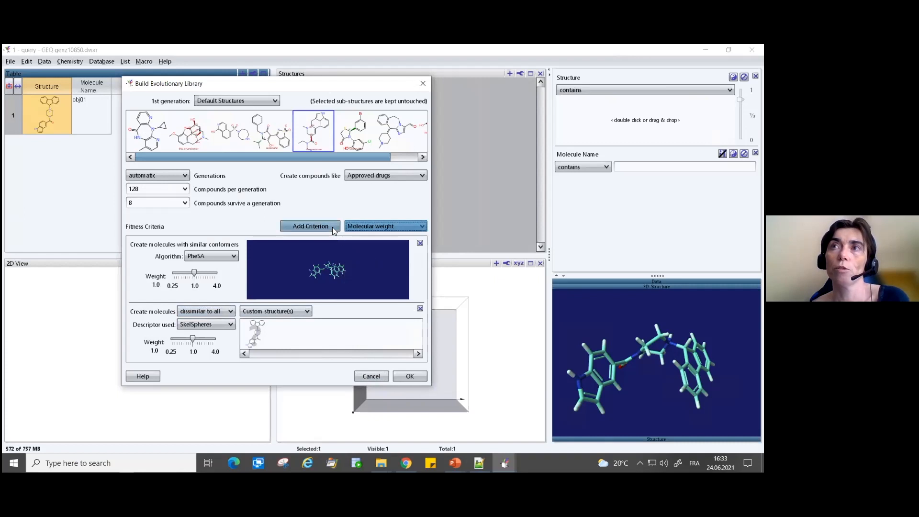
{"action": "left_click", "coordinate": [330, 226]}
{"action": "scroll", "coordinate": [421, 280], "scroll_direction": "down", "scroll_amount": 3}
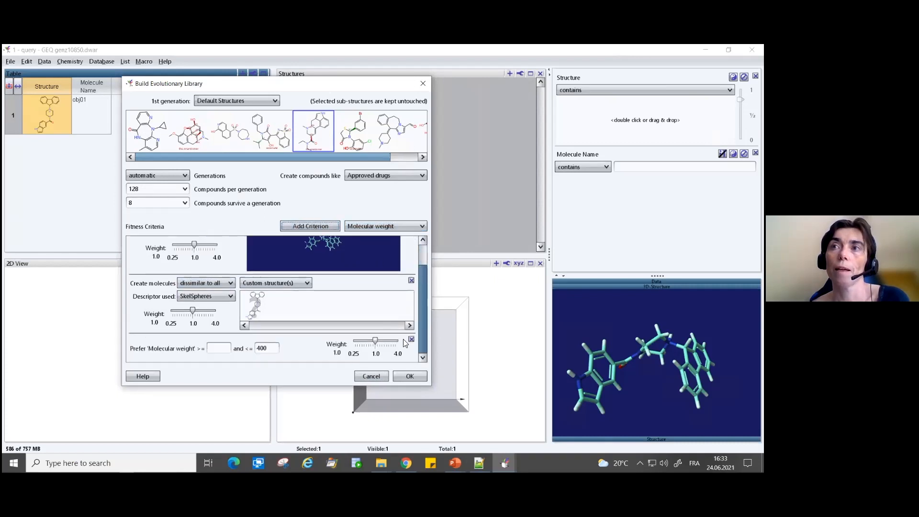
{"action": "left_click_drag", "start_coordinate": [271, 346], "coordinate": [252, 345]}
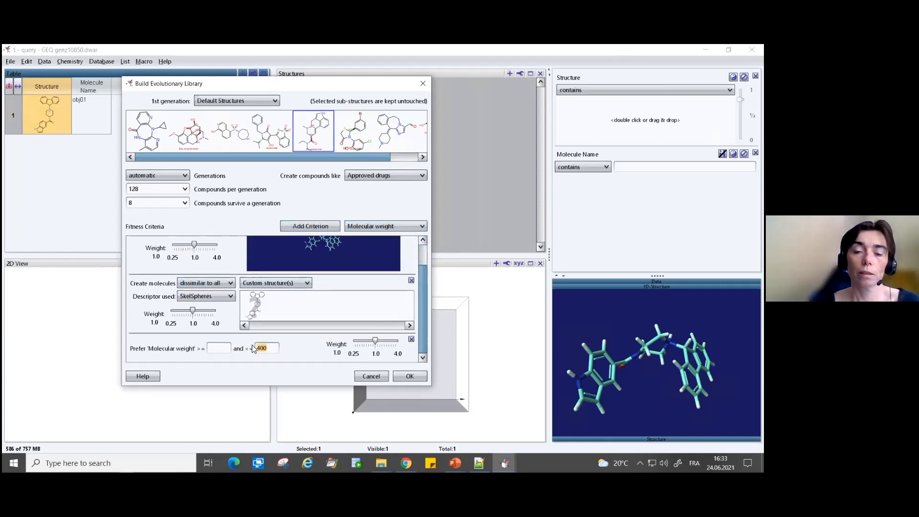
{"action": "type", "text": "60"}
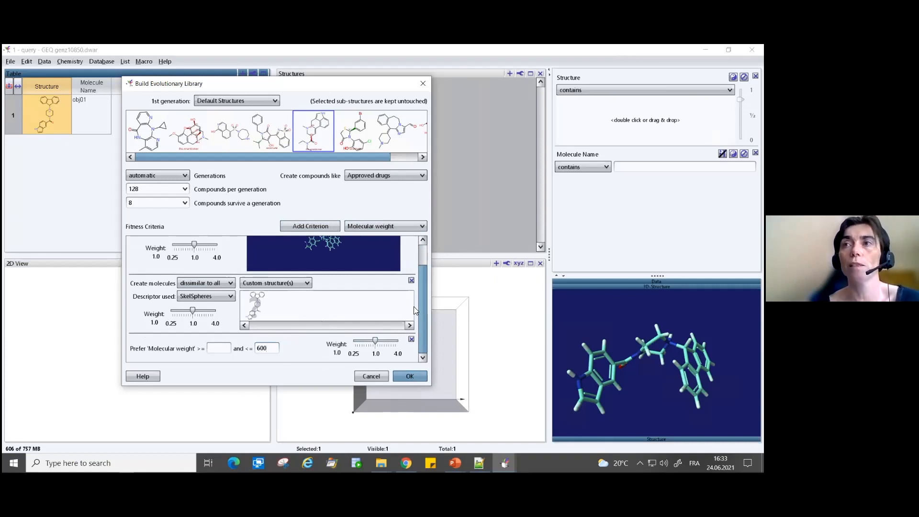
{"action": "left_click_drag", "start_coordinate": [425, 299], "coordinate": [403, 361]}
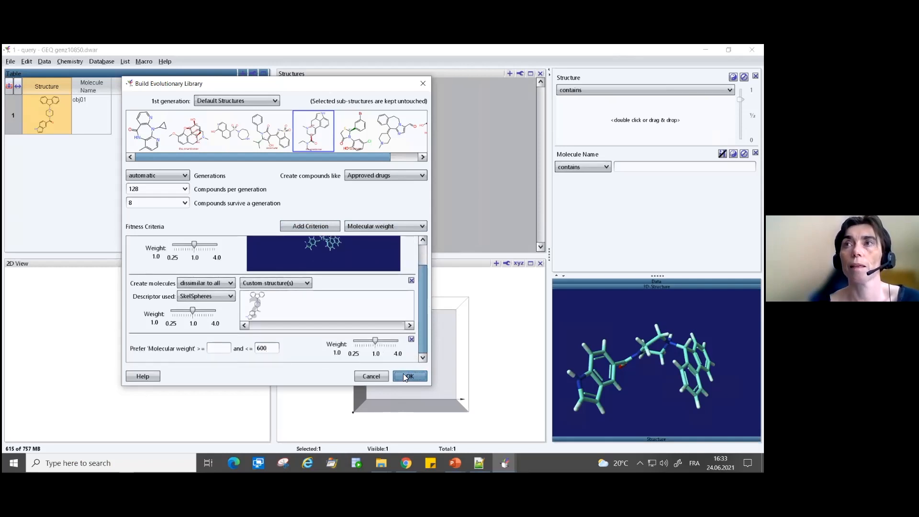
- Try to start the evolutionary library build with the three fitness criteria
{"action": "left_click", "coordinate": [405, 375]}
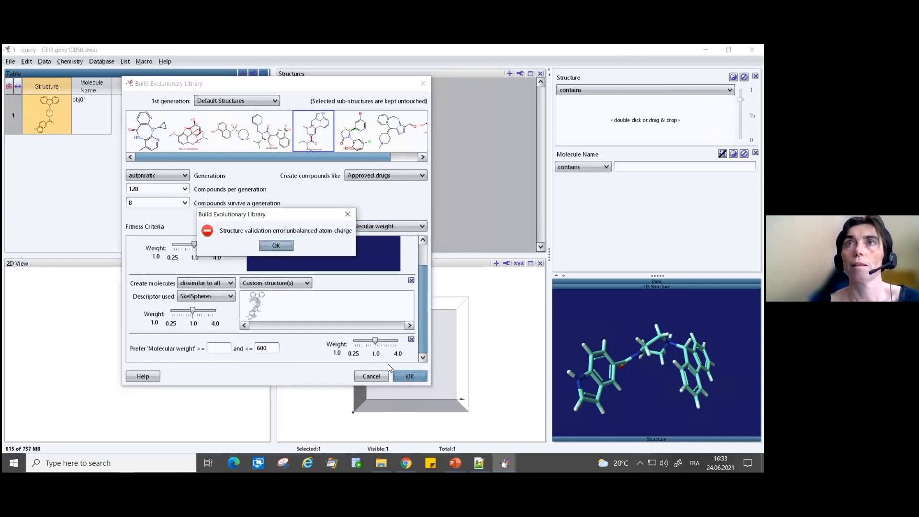
{"action": "left_click", "coordinate": [271, 245]}
{"action": "left_click", "coordinate": [259, 302]}
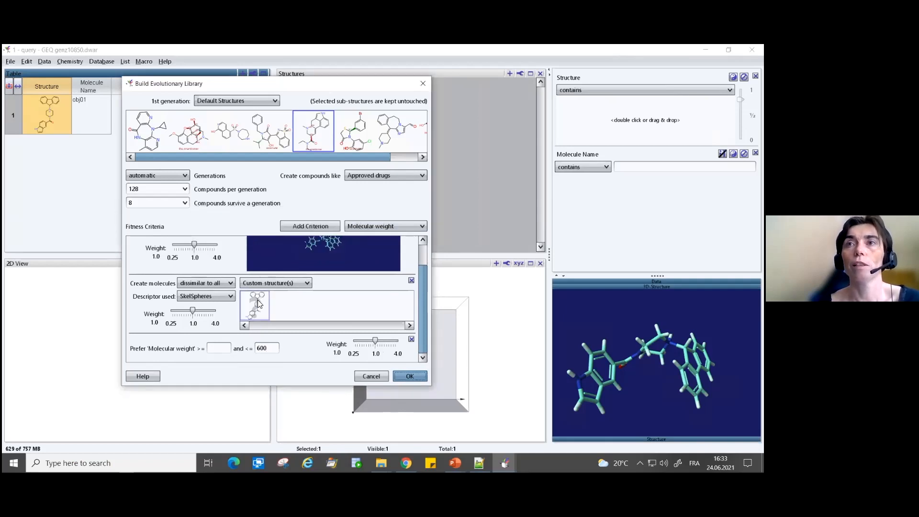
{"action": "double_click", "coordinate": [259, 303]}
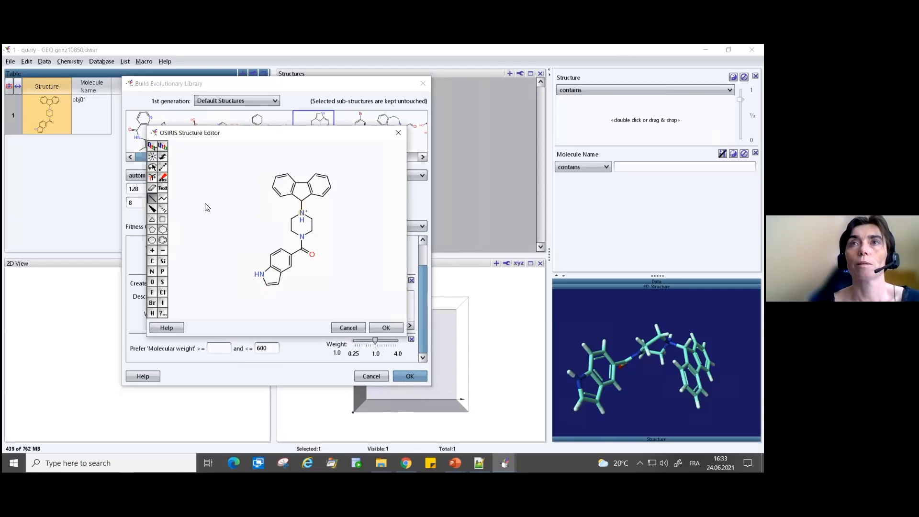
{"action": "left_click", "coordinate": [152, 167]}
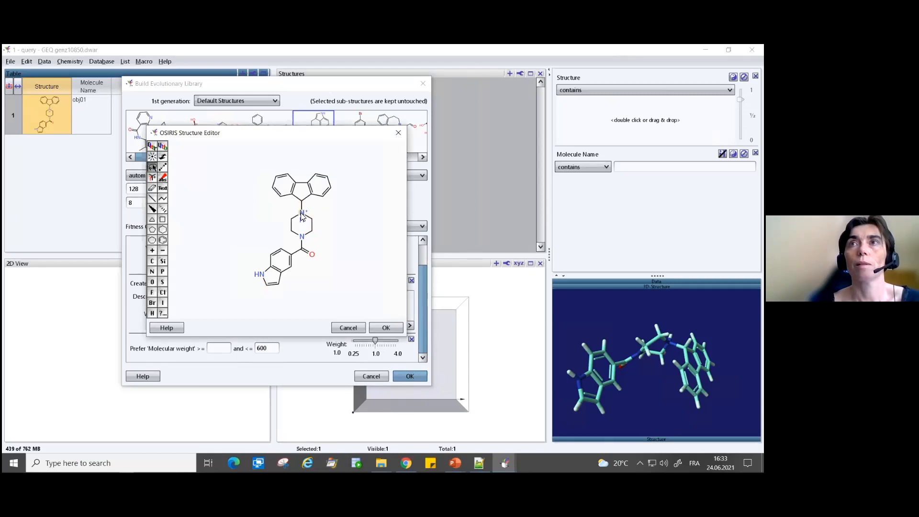
{"action": "double_click", "coordinate": [303, 217]}
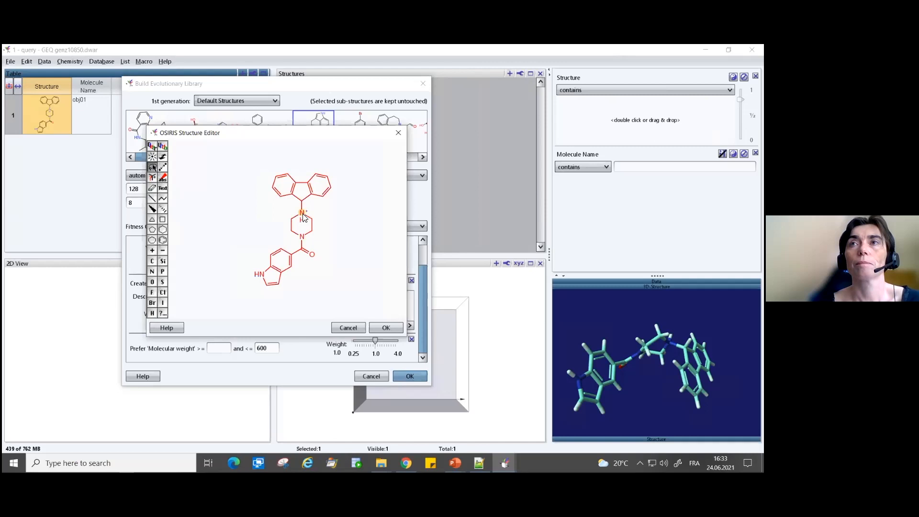
{"action": "left_click", "coordinate": [346, 328]}
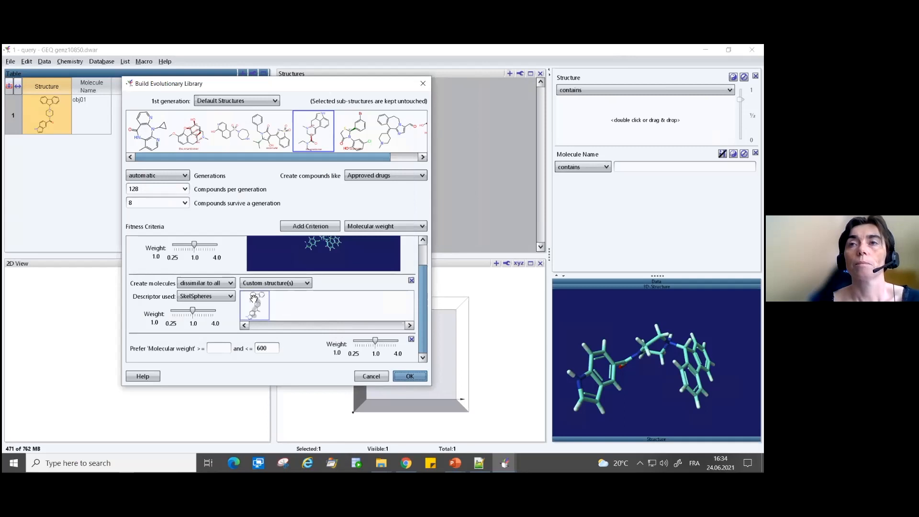
{"action": "double_click", "coordinate": [253, 297]}
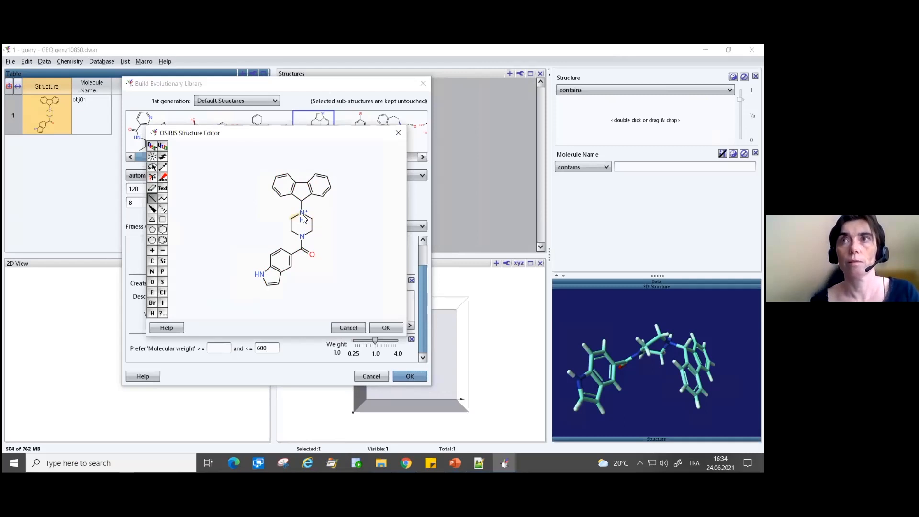
{"action": "left_click", "coordinate": [152, 167]}
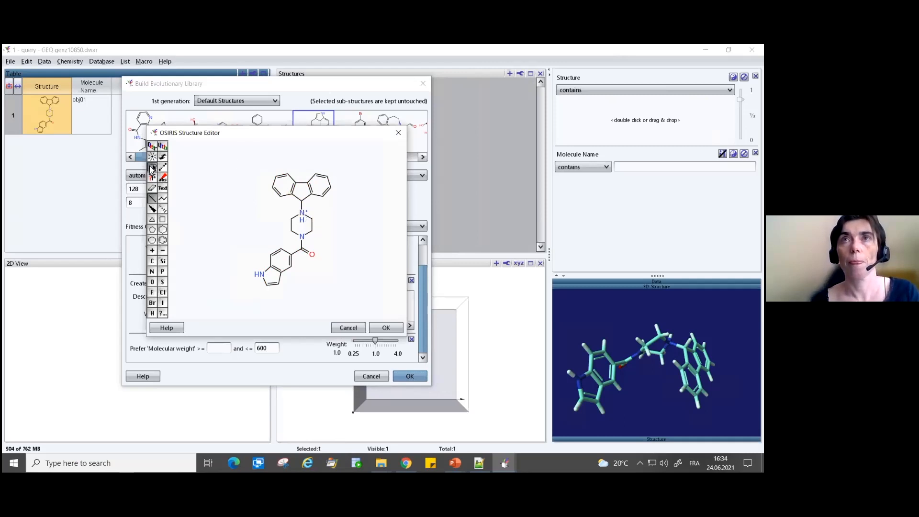
{"action": "left_click", "coordinate": [352, 329]}
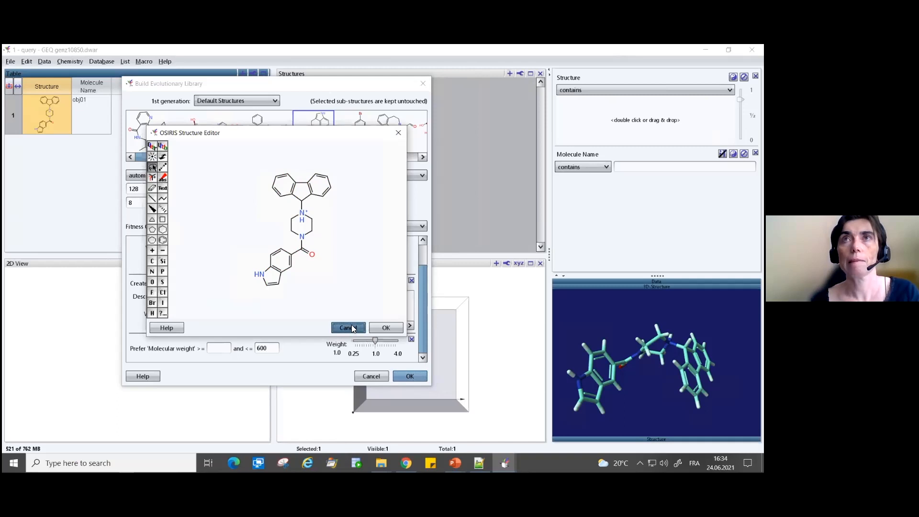
{"action": "left_click", "coordinate": [352, 327]}
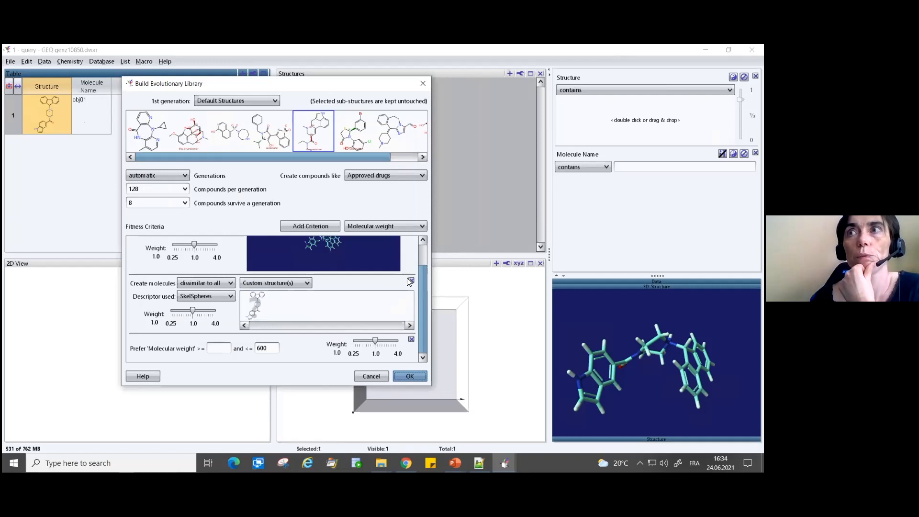
- Remove the positive charge from the piperazine nitrogen in the structural criterion's custom structure and apply the edit
{"action": "double_click", "coordinate": [259, 301]}
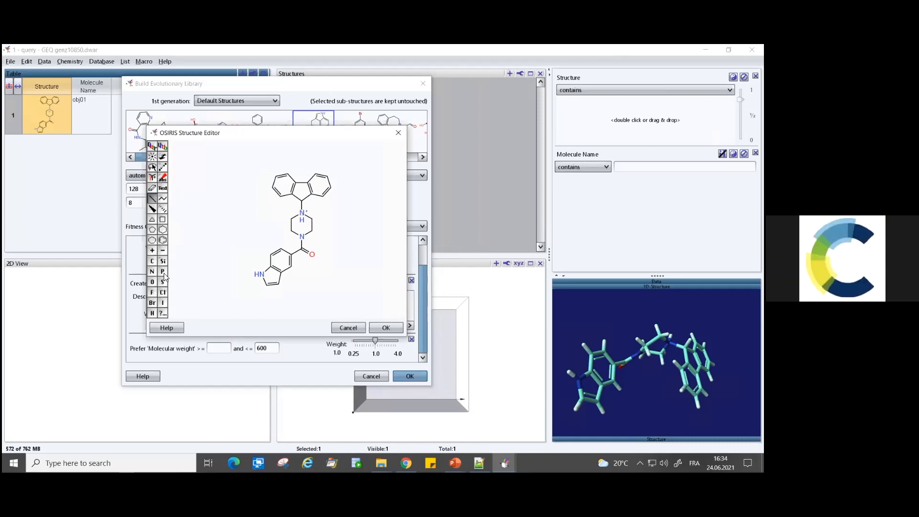
{"action": "left_click", "coordinate": [163, 250]}
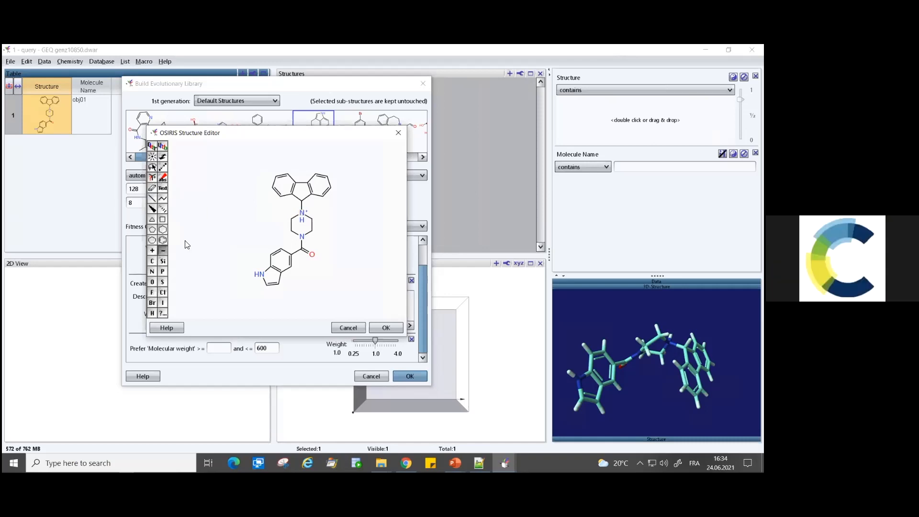
{"action": "left_click", "coordinate": [301, 214]}
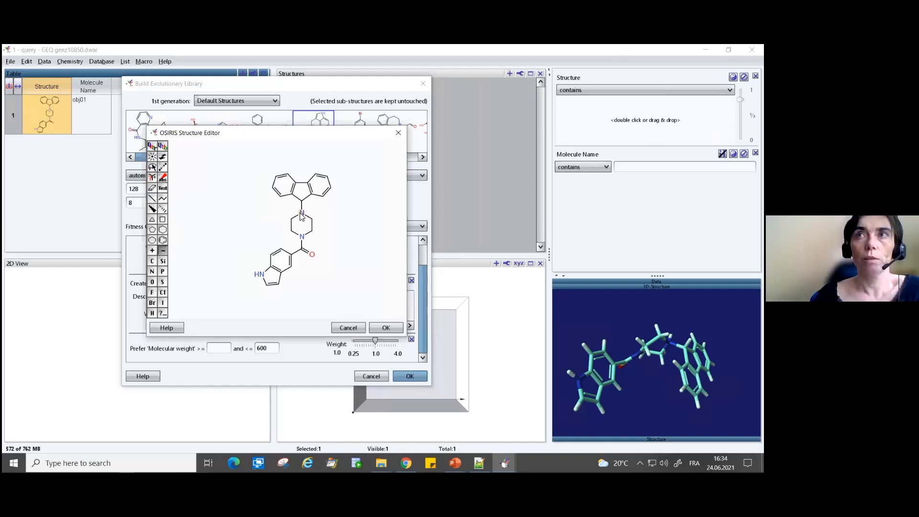
{"action": "left_click", "coordinate": [378, 329]}
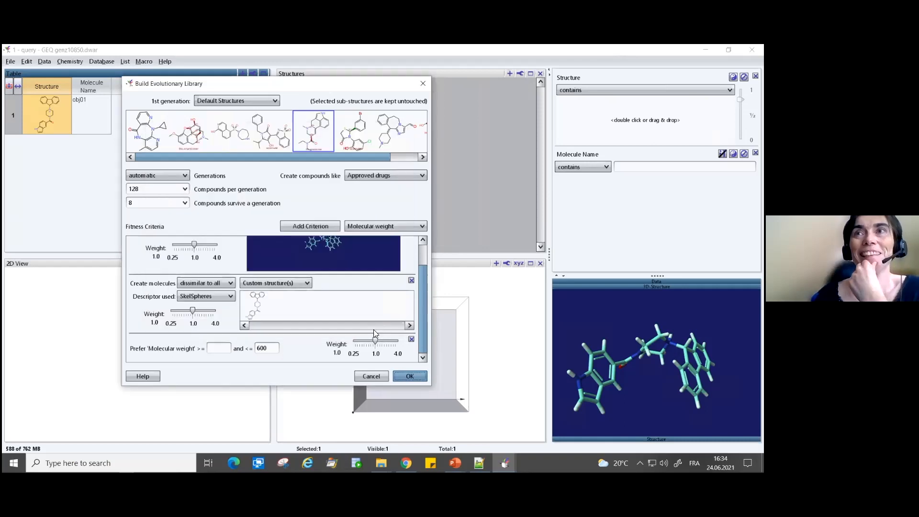
- Run the evolutionary library build and stop the evolution after a few generations
{"action": "left_click", "coordinate": [411, 376]}
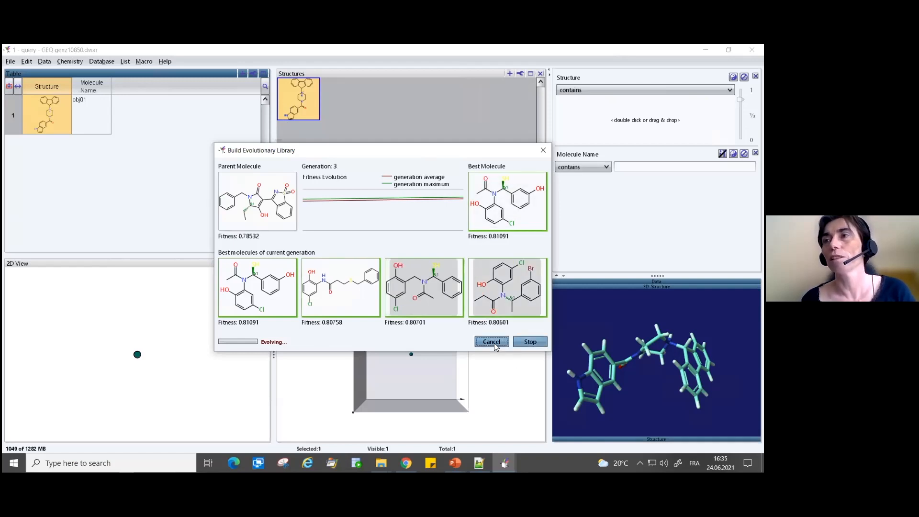
{"action": "left_click", "coordinate": [527, 342]}
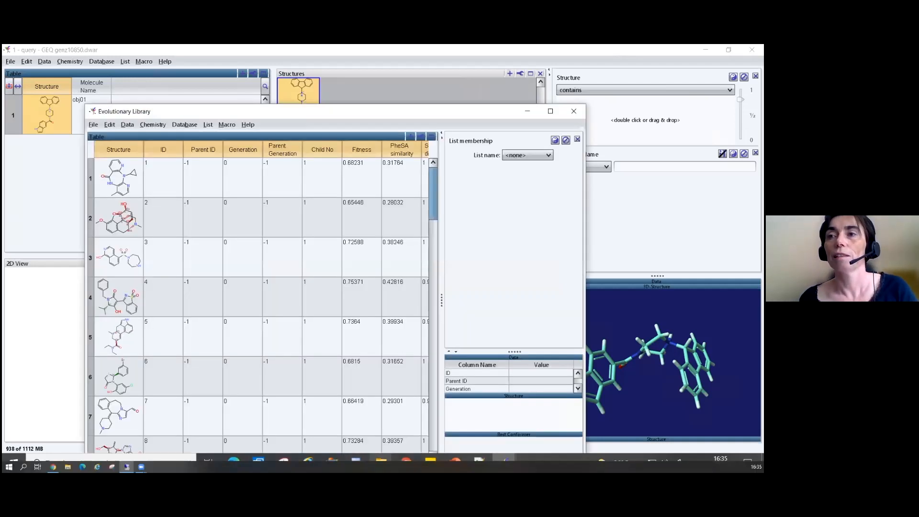
- Switch to the Malaria folder in File Explorer, open "4 -Phesa alignment on malaria data result.dwar" and move its window clear of the file list
{"action": "mouse_move", "coordinate": [381, 460]}
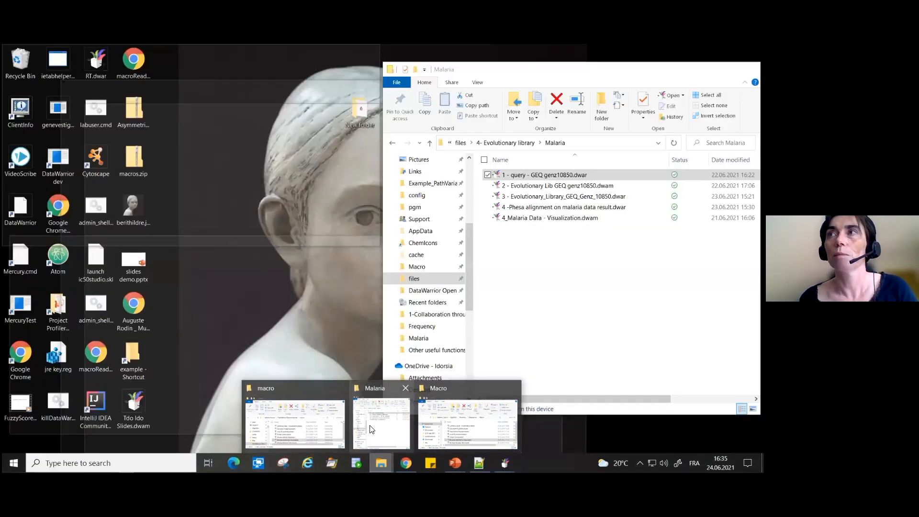
{"action": "left_click", "coordinate": [371, 430]}
{"action": "left_click", "coordinate": [583, 267]}
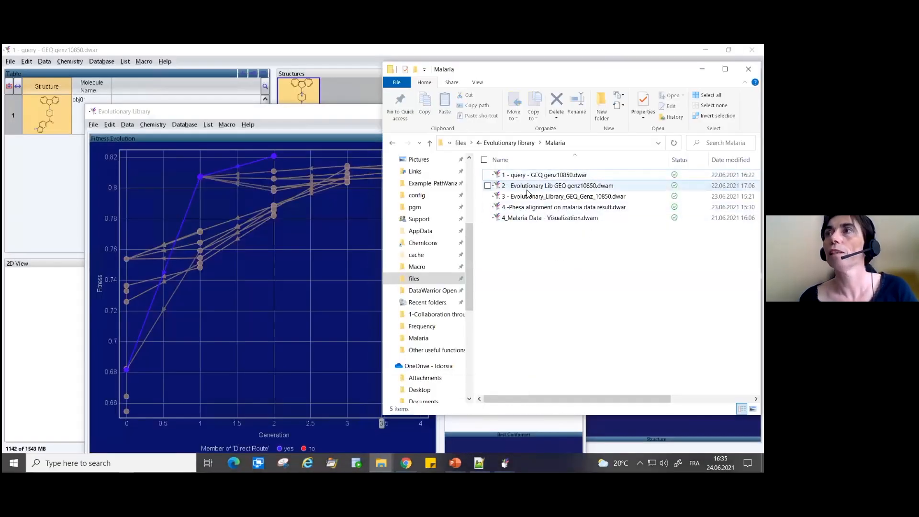
{"action": "left_click", "coordinate": [525, 200]}
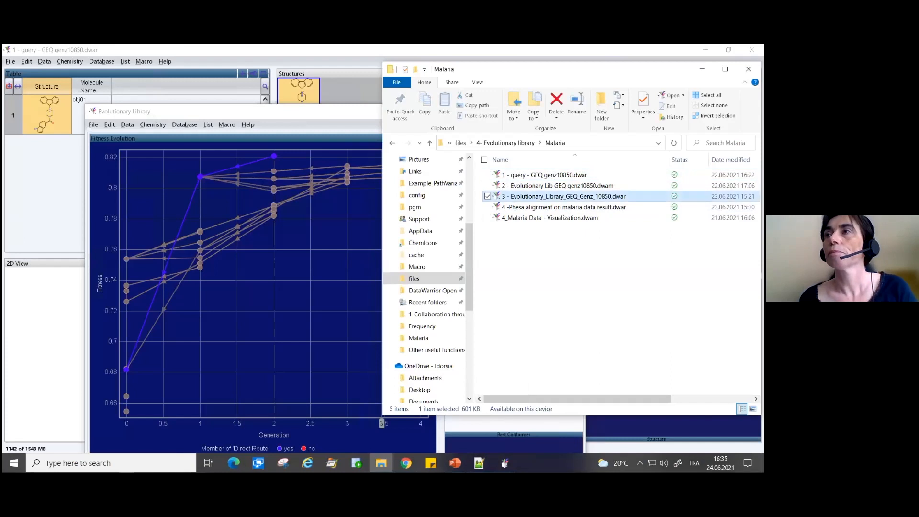
{"action": "left_click", "coordinate": [532, 207]}
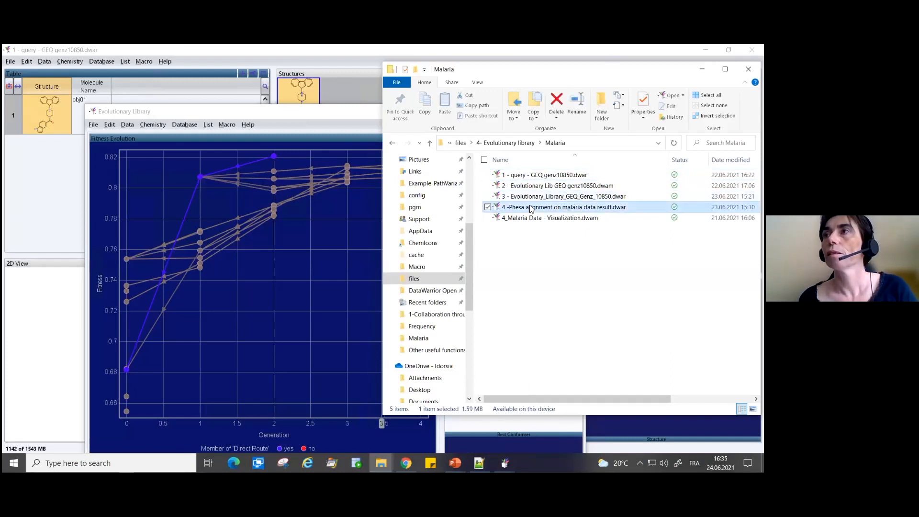
{"action": "double_click", "coordinate": [580, 208]}
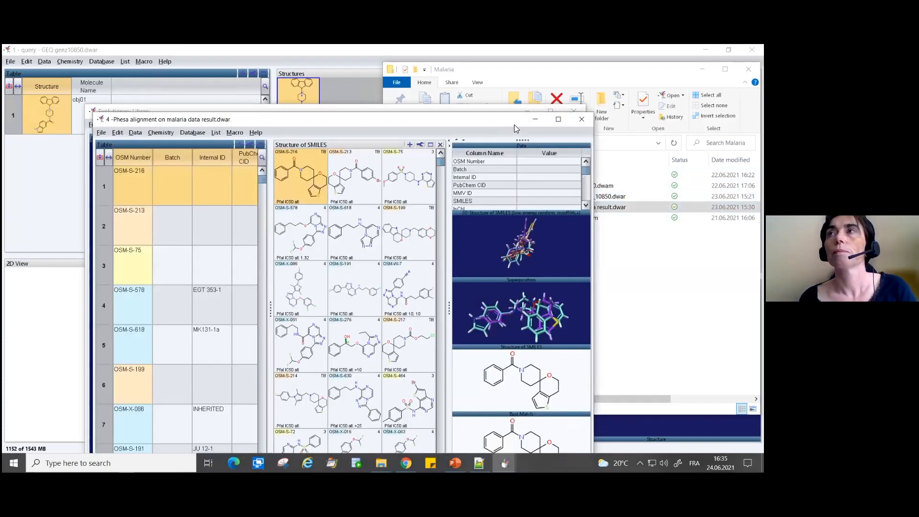
{"action": "left_click_drag", "start_coordinate": [505, 120], "coordinate": [390, 91]}
- Open "3 - Evolutionary_Library_GEQ_Genz_10850.dwar" from the Malaria folder and move its window aside
{"action": "left_click", "coordinate": [632, 187]}
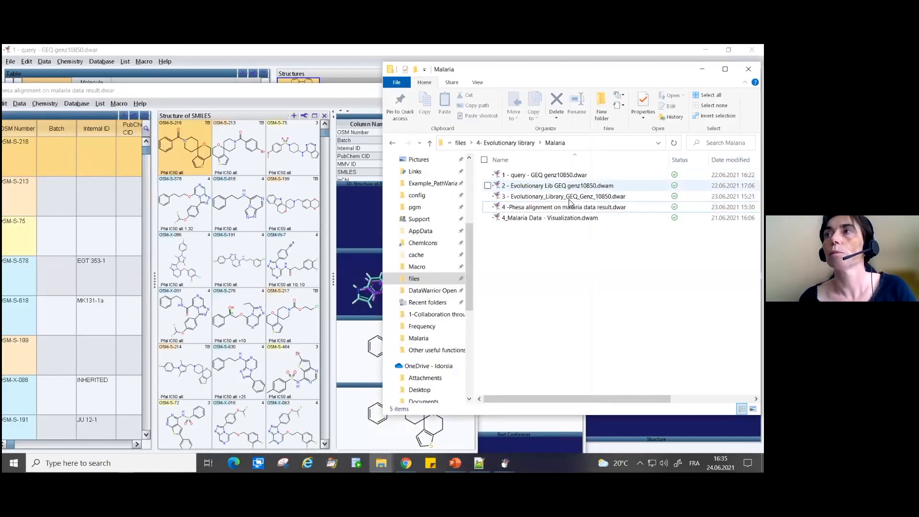
{"action": "left_click", "coordinate": [563, 198]}
{"action": "double_click", "coordinate": [564, 198]}
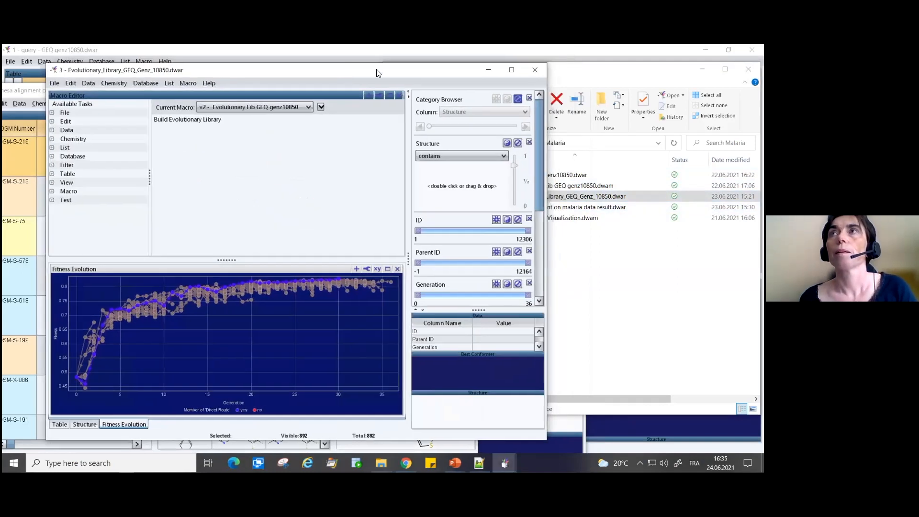
{"action": "left_click_drag", "start_coordinate": [379, 74], "coordinate": [333, 73]}
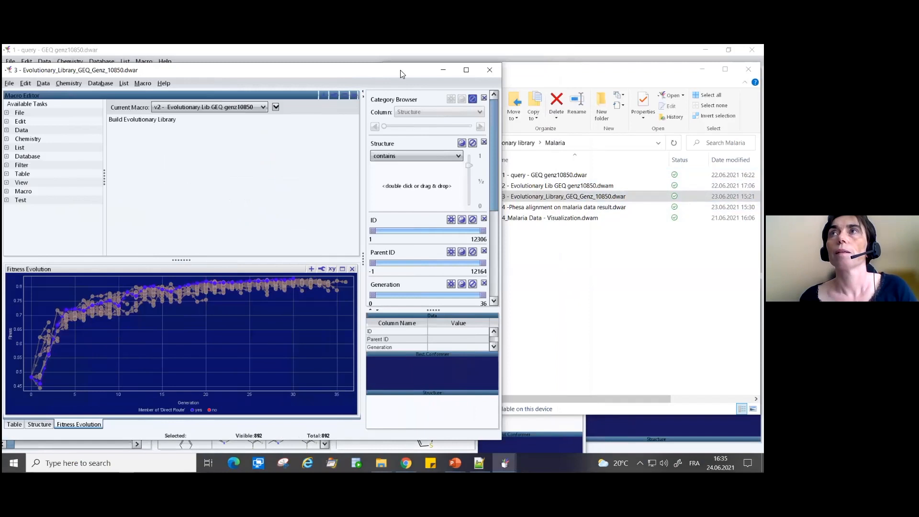
- Review the Build Evolutionary Library task of the v2 - Evolutionary Lib GEQ genz10850 macro, including all fitness criteria, and close it without changes
{"action": "left_click", "coordinate": [128, 123]}
{"action": "left_click_drag", "start_coordinate": [164, 71], "coordinate": [205, 82]}
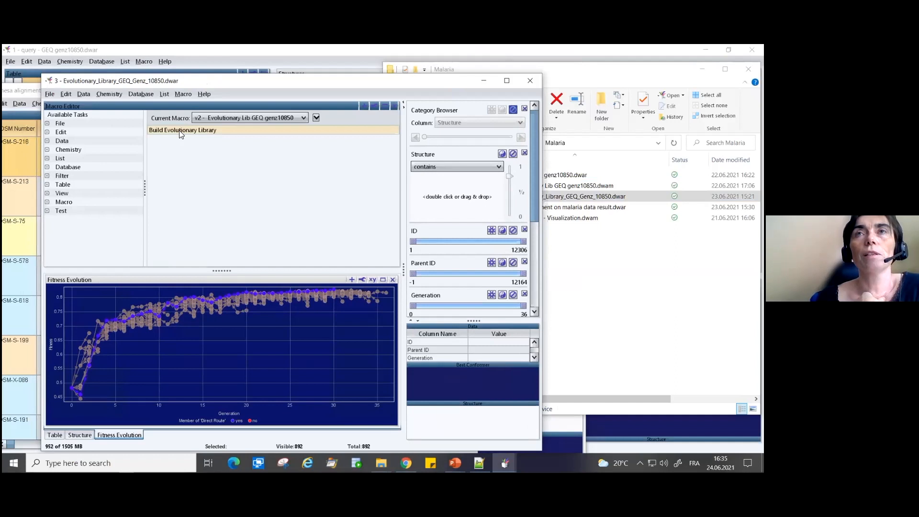
{"action": "left_click", "coordinate": [166, 134]}
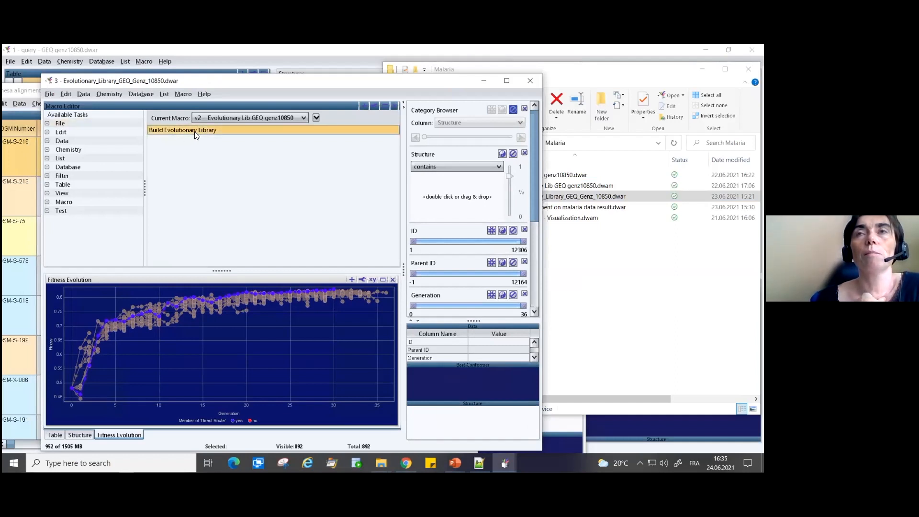
{"action": "double_click", "coordinate": [195, 131]}
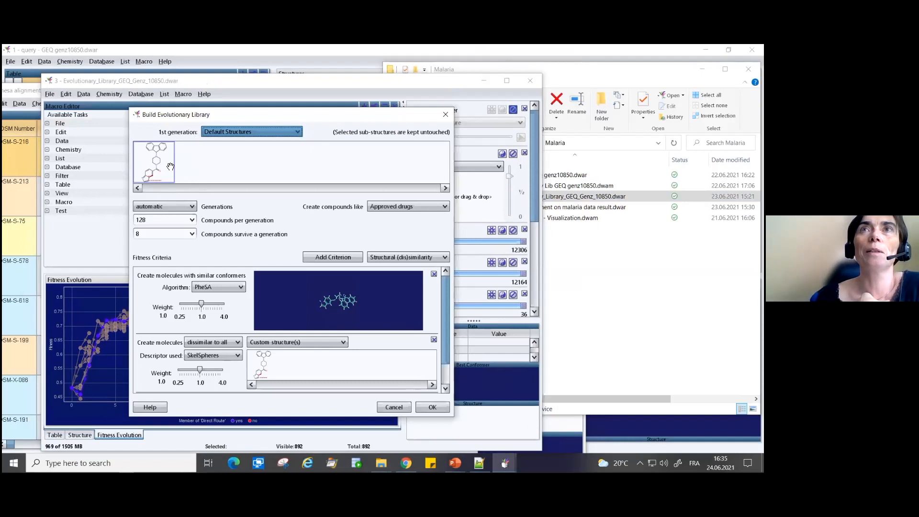
{"action": "left_click_drag", "start_coordinate": [172, 117], "coordinate": [183, 96]}
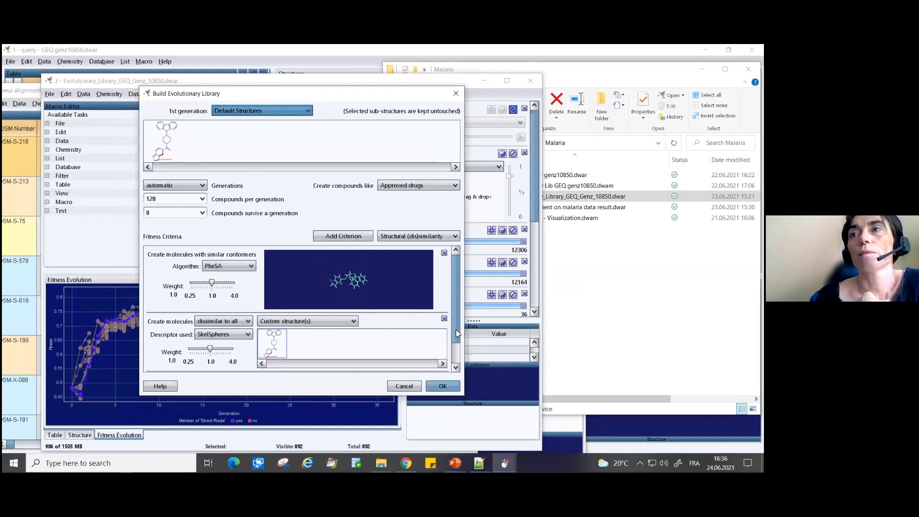
{"action": "scroll", "coordinate": [456, 329], "scroll_direction": "down", "scroll_amount": 2}
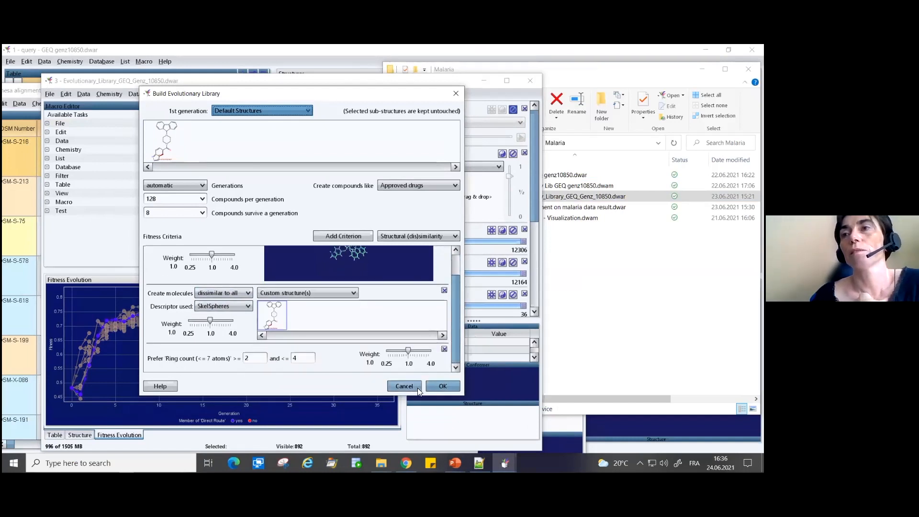
{"action": "left_click", "coordinate": [403, 386]}
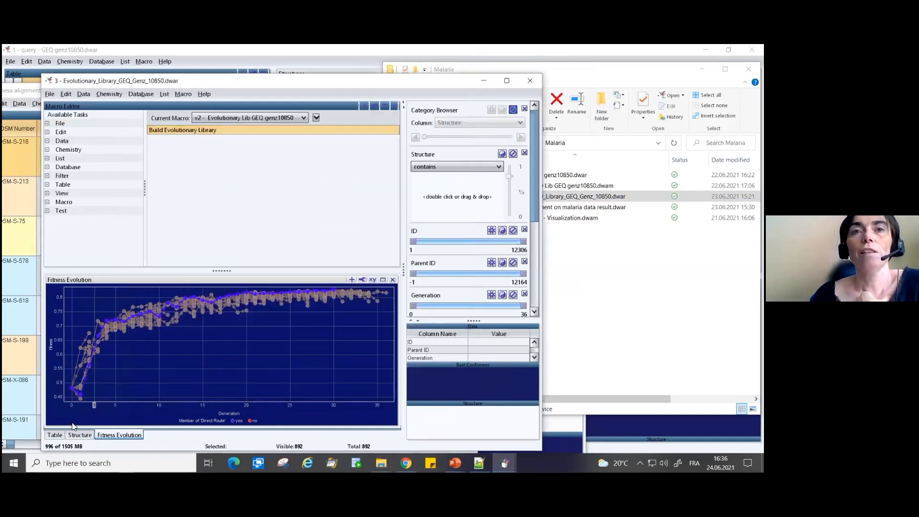
- Inspect the generation 0 compound in the Fitness Evolution plot, and show the table enlarged to check that compound's structure and fitness
{"action": "left_click", "coordinate": [72, 387]}
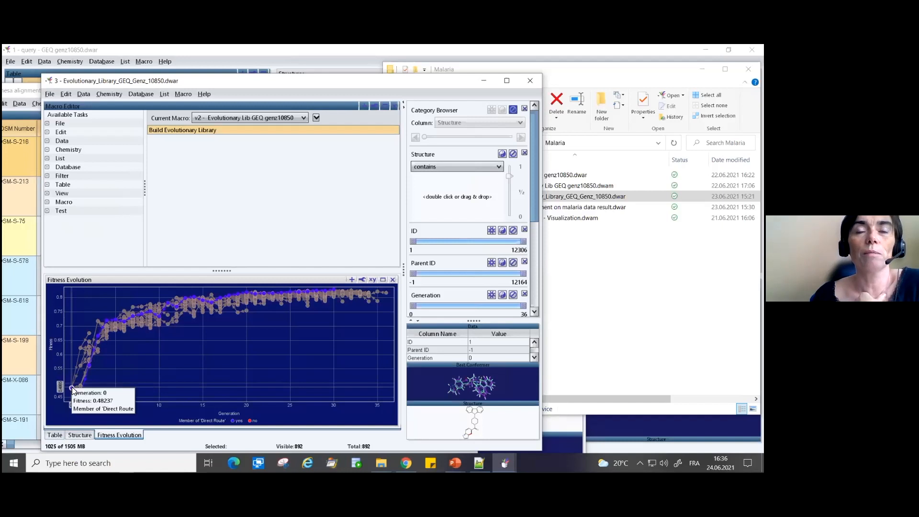
{"action": "left_click", "coordinate": [56, 435]}
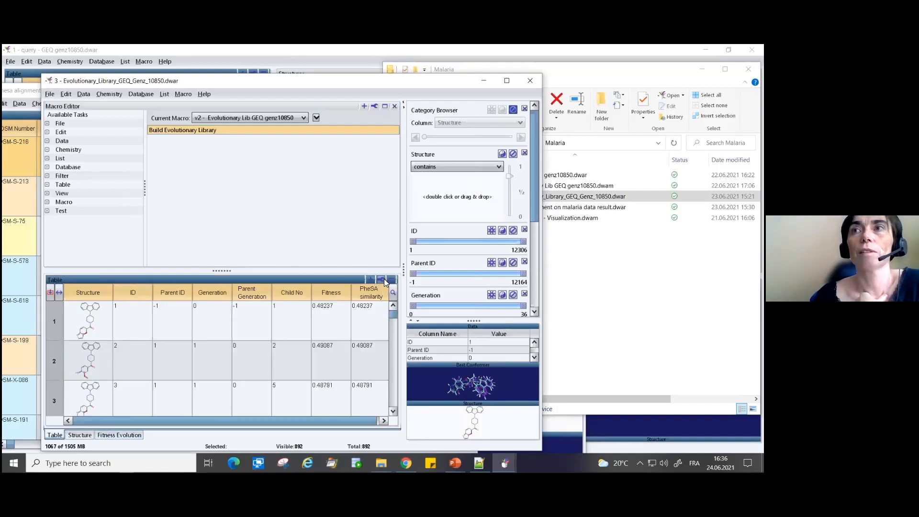
{"action": "left_click", "coordinate": [391, 283]}
{"action": "left_click", "coordinate": [81, 149]}
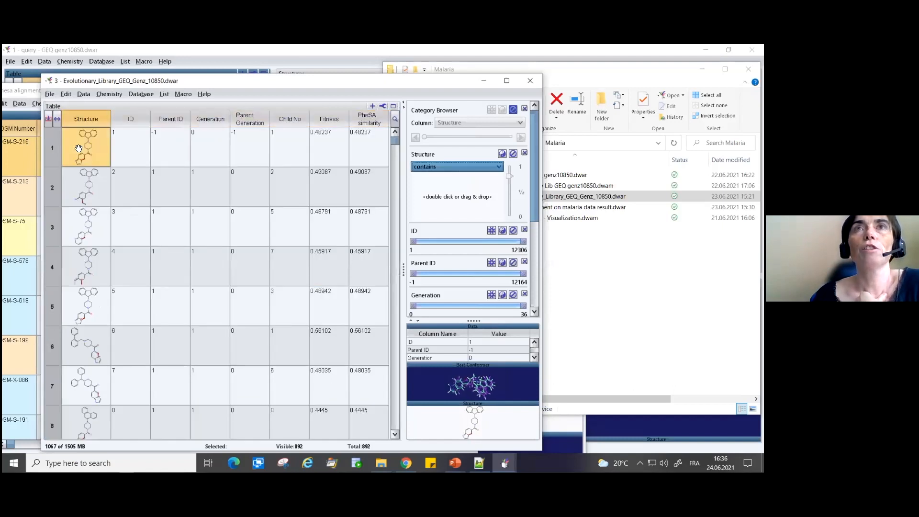
{"action": "left_click", "coordinate": [330, 135]}
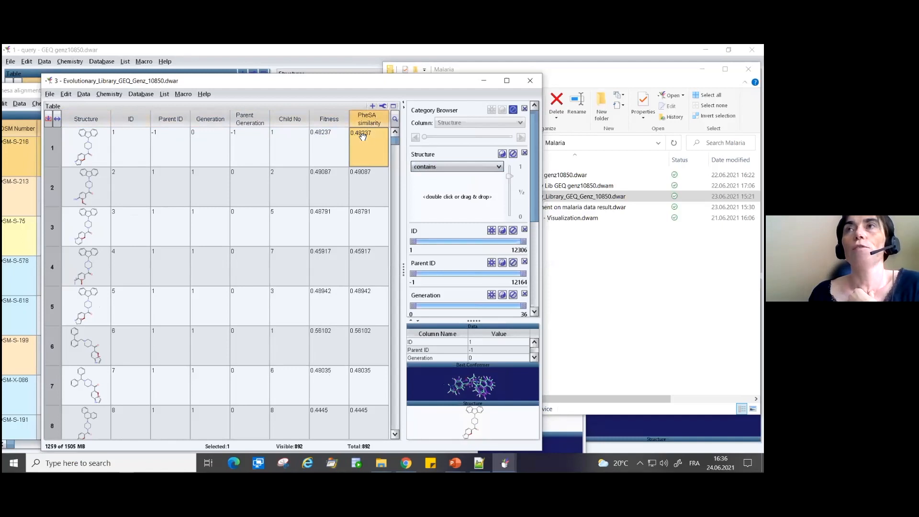
- Sort the table by PheSA similarity in descending order and inspect the top-ranked compound's structure and fitness
{"action": "left_click_drag", "start_coordinate": [395, 140], "coordinate": [395, 133]}
{"action": "left_click", "coordinate": [374, 120]}
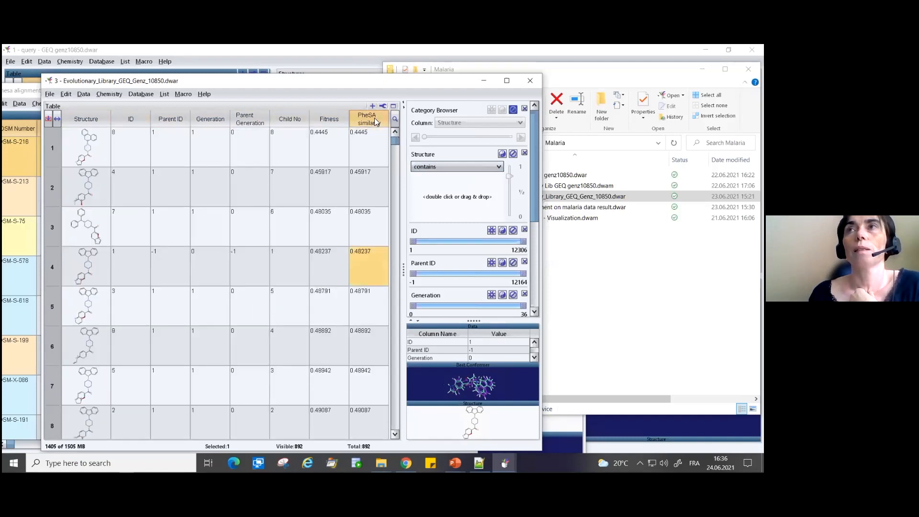
{"action": "left_click", "coordinate": [370, 119]}
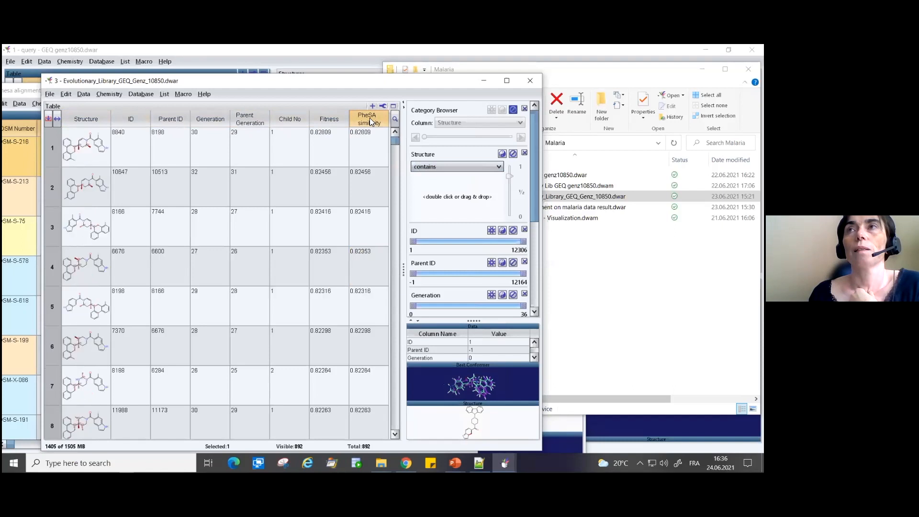
{"action": "left_click", "coordinate": [78, 135]}
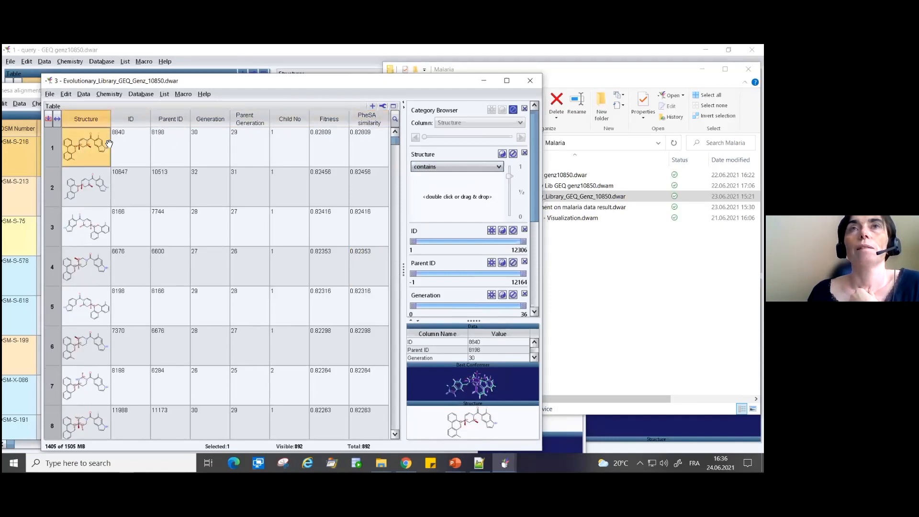
{"action": "left_click", "coordinate": [324, 136]}
{"action": "left_click", "coordinate": [85, 146]}
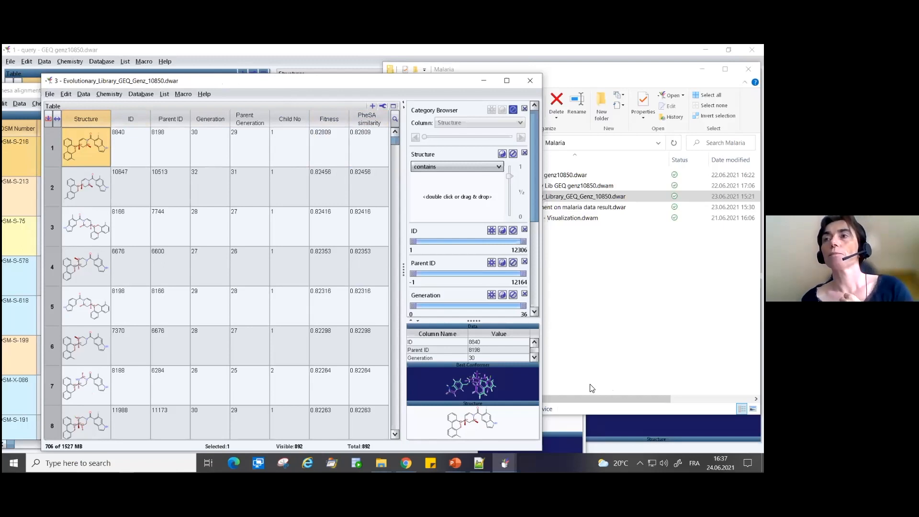
- Open "4 -Phesa alignment on malaria data result.dwar" from the Malaria folder in File Explorer and bring its window to the front
{"action": "left_click", "coordinate": [573, 393]}
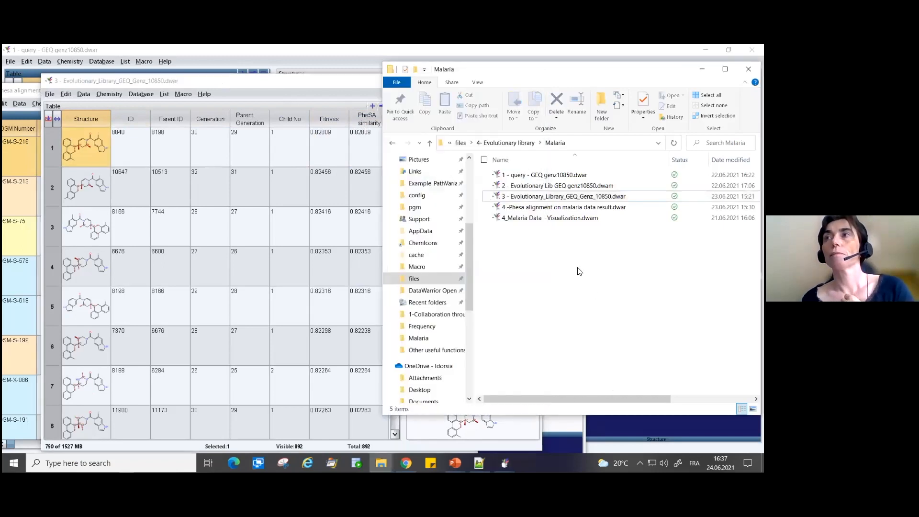
{"action": "left_click", "coordinate": [555, 206]}
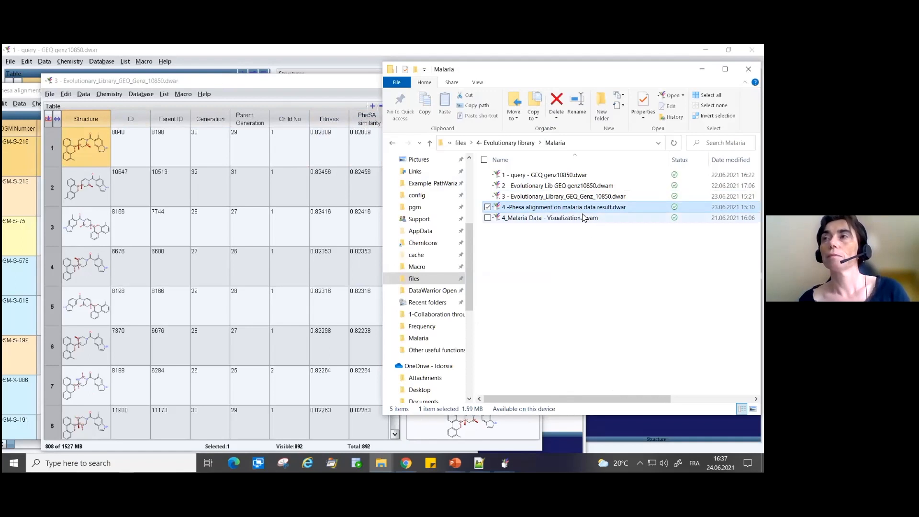
{"action": "double_click", "coordinate": [569, 207]}
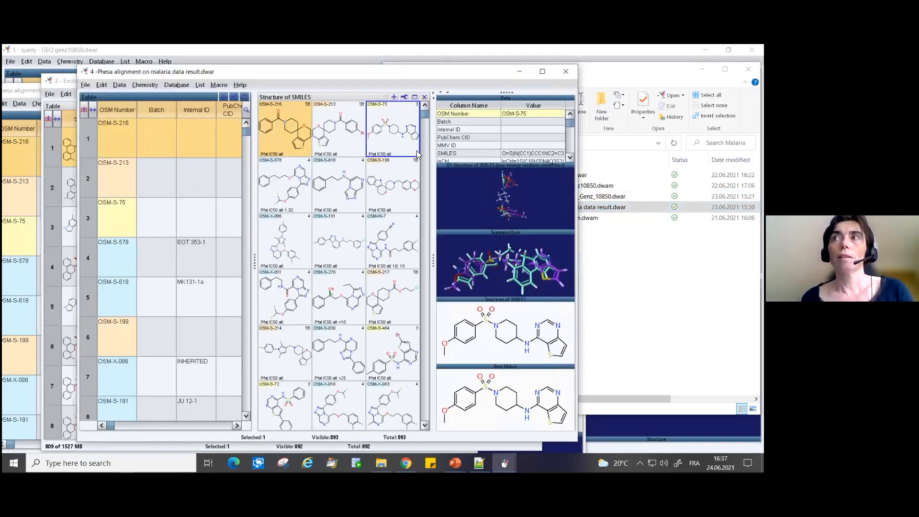
{"action": "left_click", "coordinate": [623, 268]}
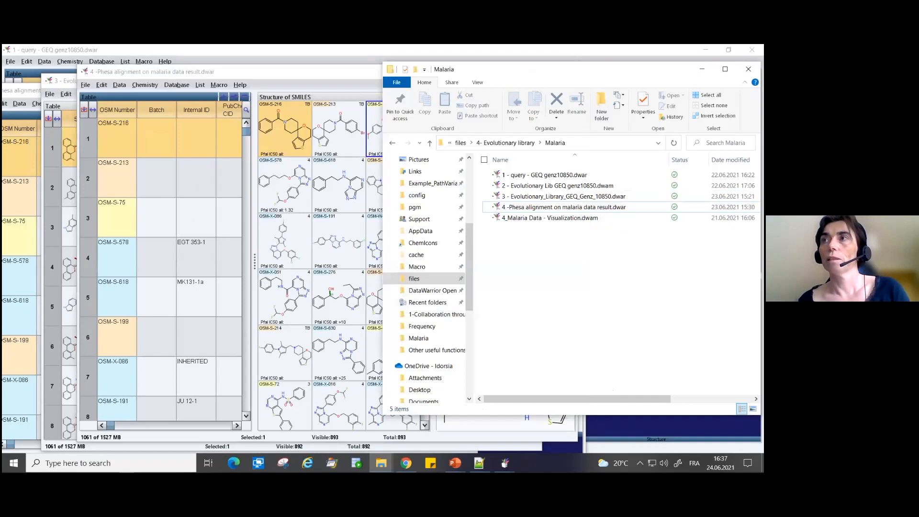
{"action": "left_click_drag", "start_coordinate": [253, 74], "coordinate": [275, 65]}
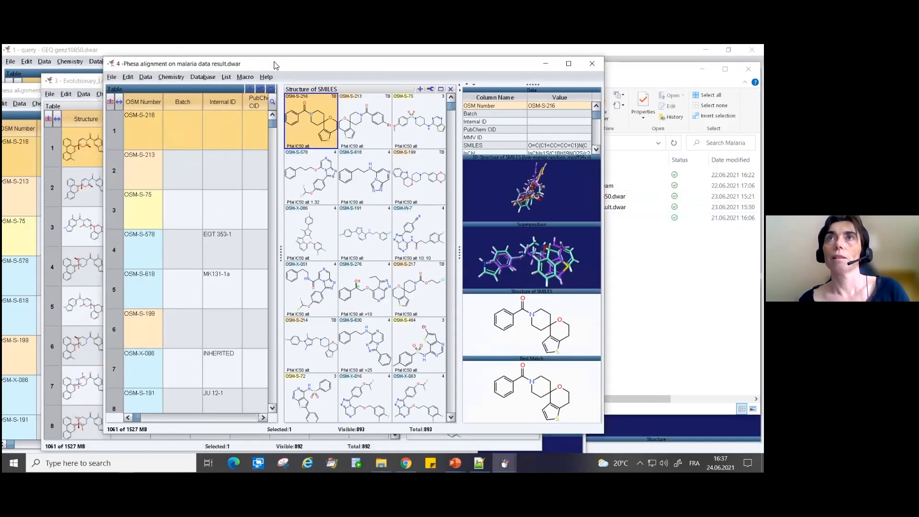
- Run the Malaria Data - Visualization macro and maximize the window of the retrieved data
{"action": "left_click", "coordinate": [245, 77]}
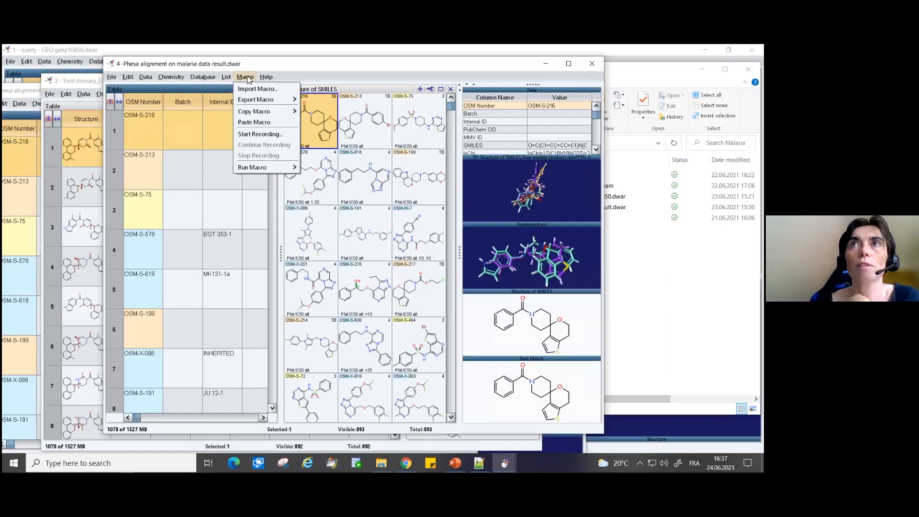
{"action": "mouse_move", "coordinate": [250, 167]}
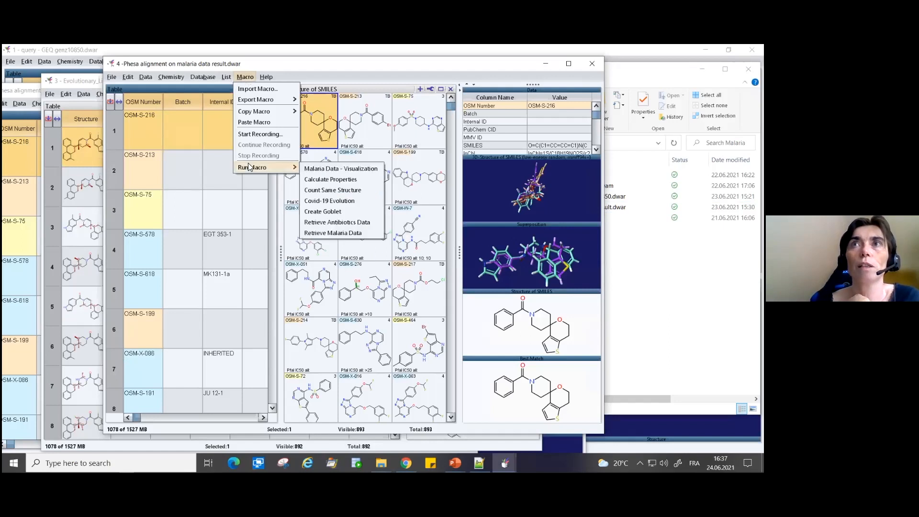
{"action": "left_click", "coordinate": [336, 169]}
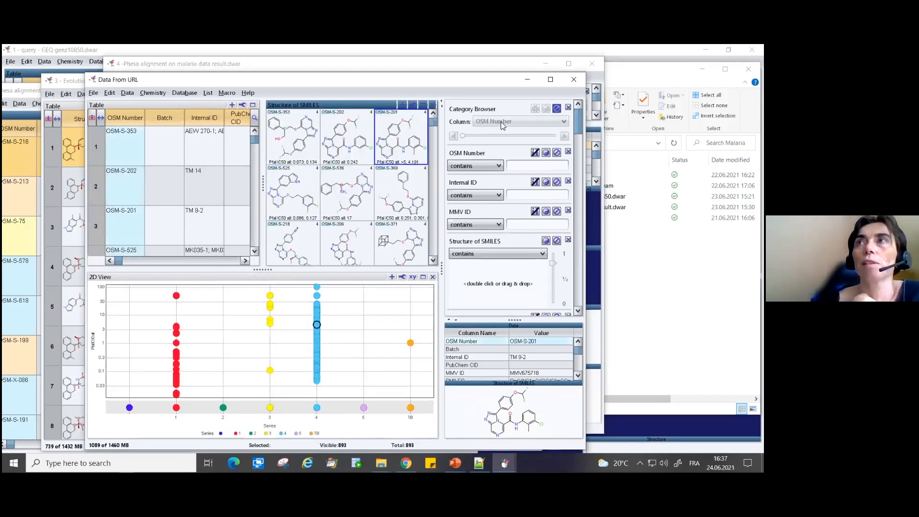
{"action": "left_click", "coordinate": [551, 80]}
- Examine the structures of compounds OSM-S-353 and OSM-S-202 in the malaria data table
{"action": "left_click", "coordinate": [30, 237]}
{"action": "mouse_move", "coordinate": [40, 247]}
{"action": "left_mouse_down"}
{"action": "mouse_move", "coordinate": [242, 247]}
{"action": "mouse_move", "coordinate": [39, 246]}
{"action": "left_mouse_up"}
{"action": "left_click", "coordinate": [161, 154]}
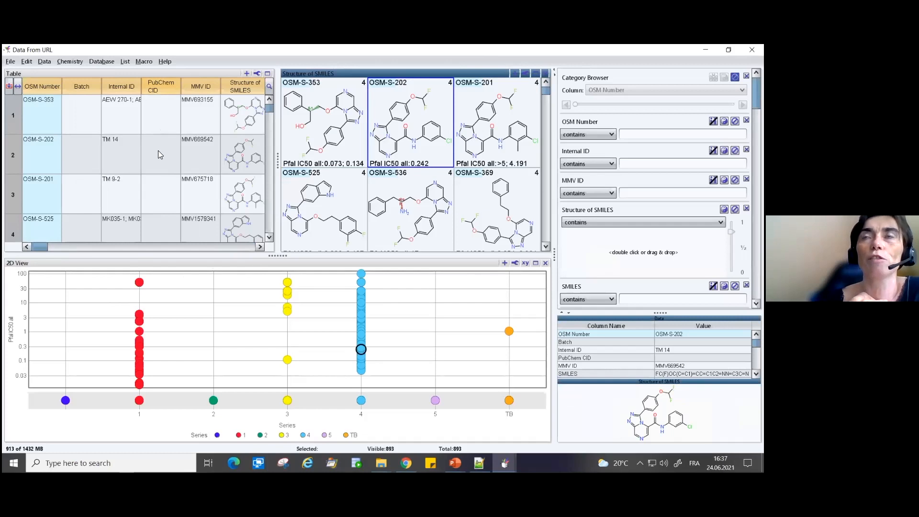
{"action": "left_click", "coordinate": [249, 124]}
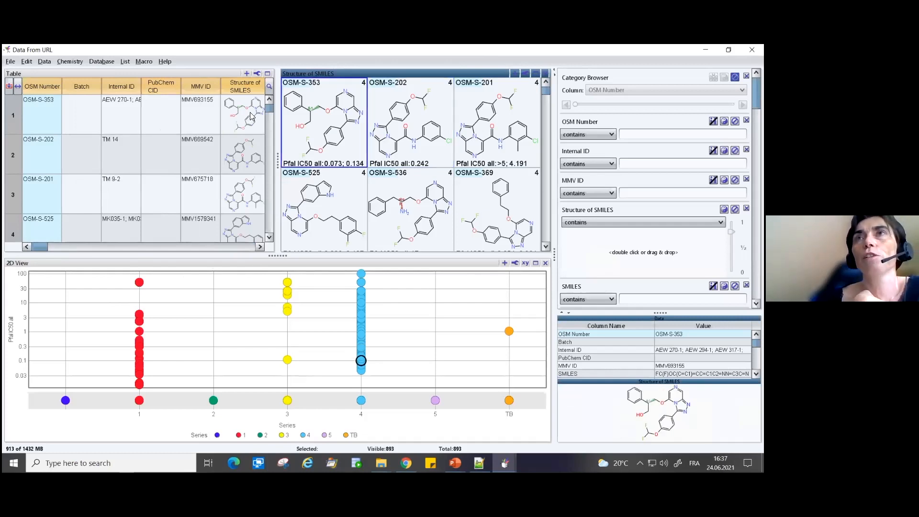
{"action": "left_click", "coordinate": [249, 153]}
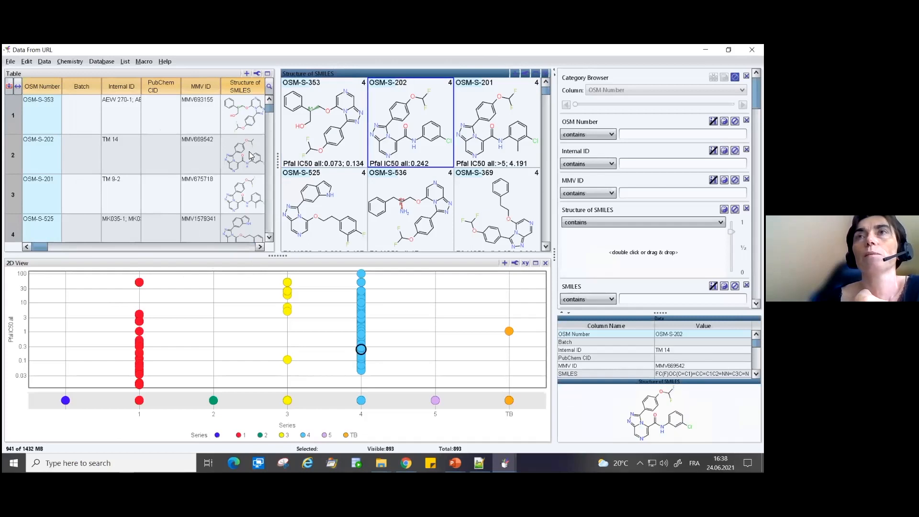
{"action": "left_click", "coordinate": [262, 121]}
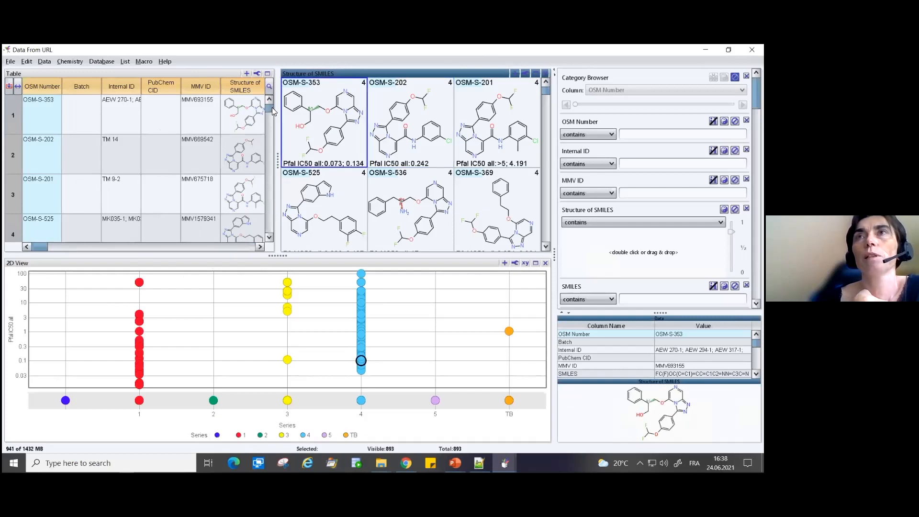
- Generate conformers for the Structure of SMILES column with a maximum of 5 conformers per stereo isomer, using low-energy-biased random sampling and MMFF94s+ minimization
{"action": "left_click", "coordinate": [68, 61]}
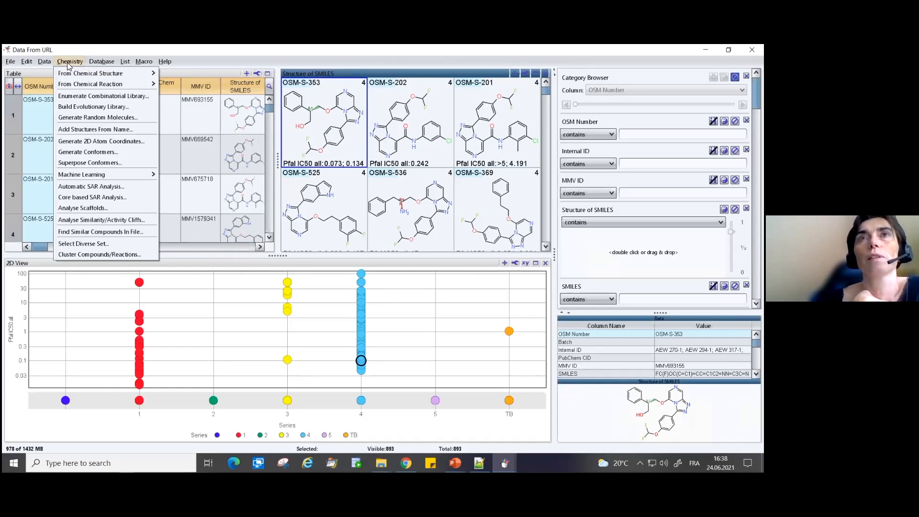
{"action": "left_click", "coordinate": [70, 154]}
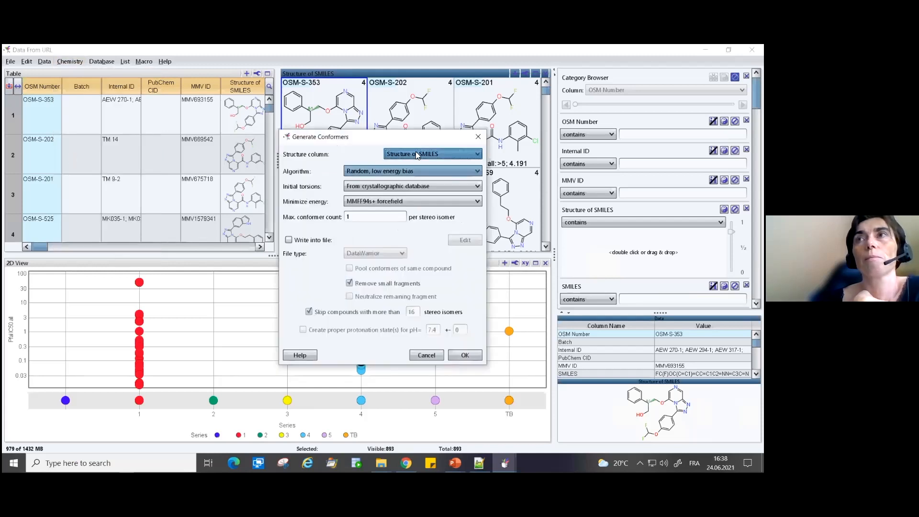
{"action": "left_click", "coordinate": [373, 217]}
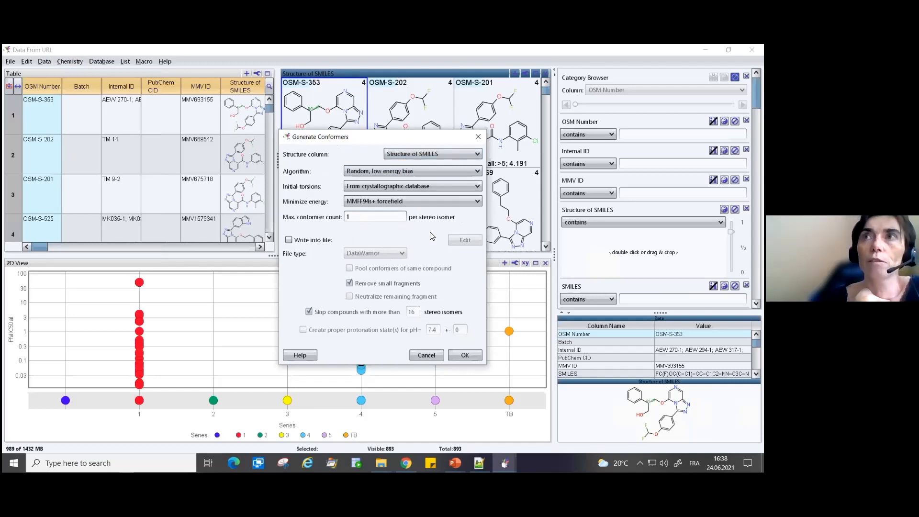
{"action": "key", "text": "BackSpace"}
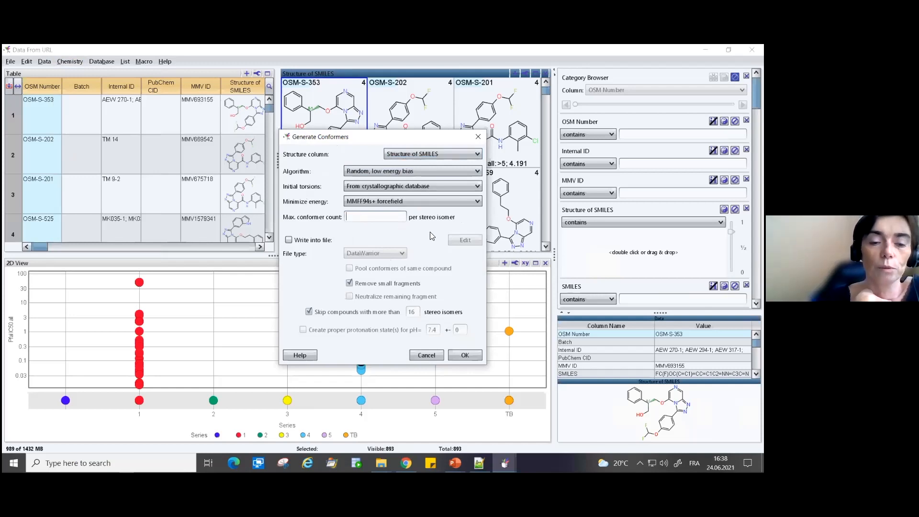
{"action": "type", "text": "5"}
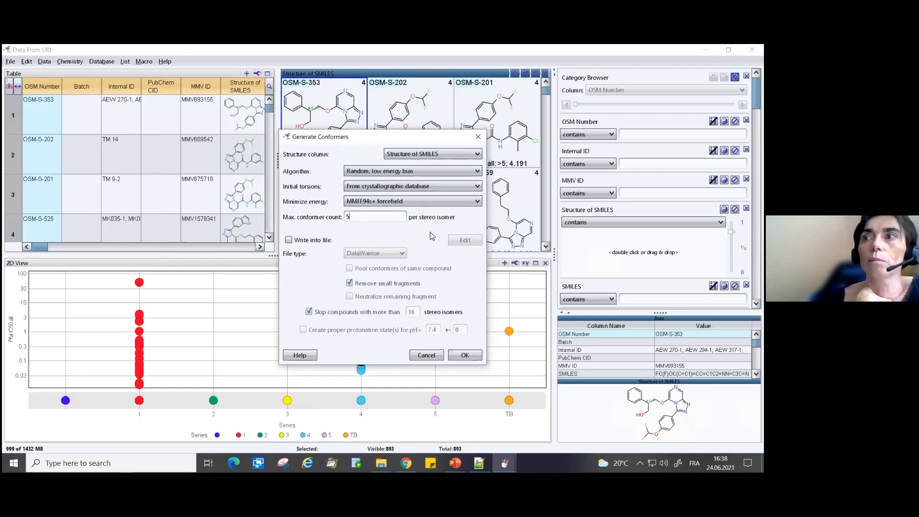
{"action": "key", "text": "BackSpace"}
{"action": "type", "text": "2"}
{"action": "key", "text": "BackSpace"}
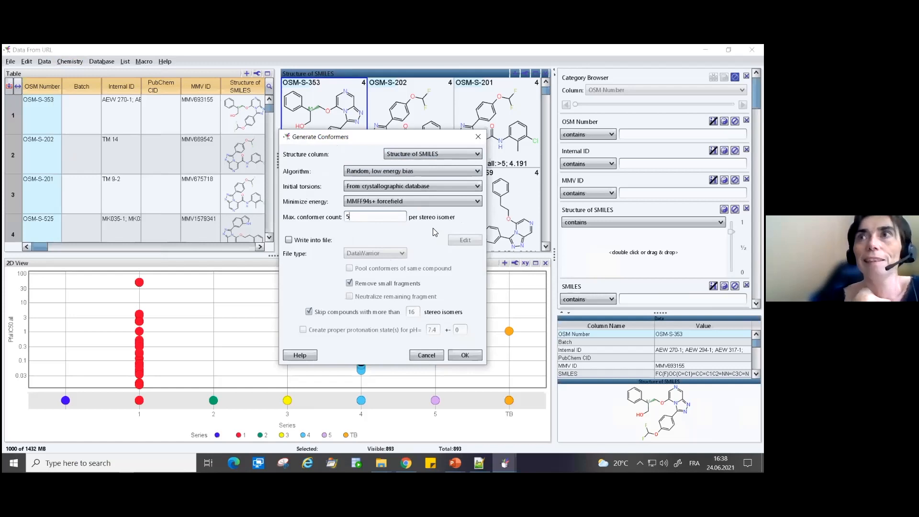
{"action": "left_click", "coordinate": [464, 355]}
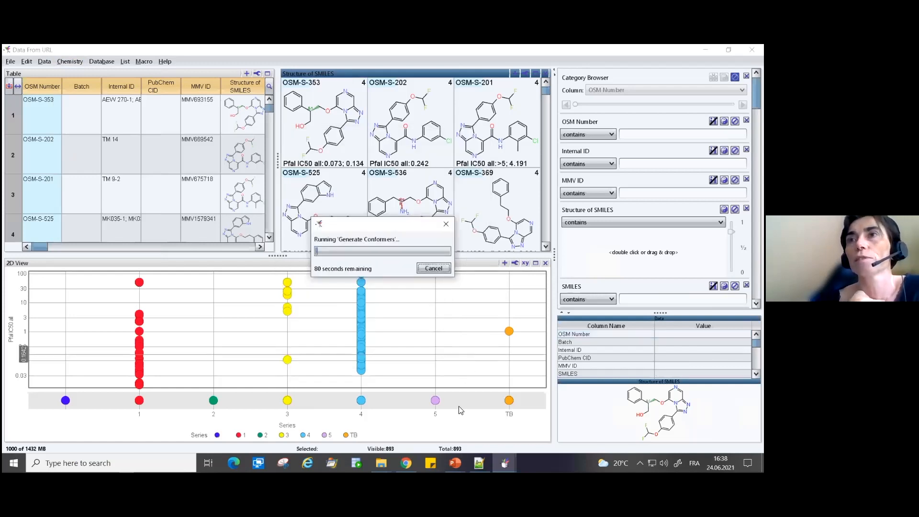
{"action": "mouse_move", "coordinate": [505, 463]}
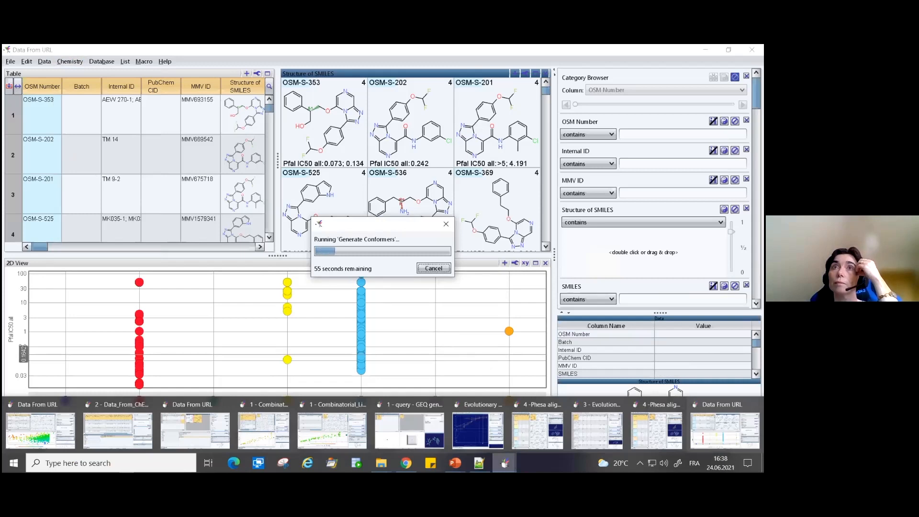
{"action": "mouse_move", "coordinate": [493, 438]}
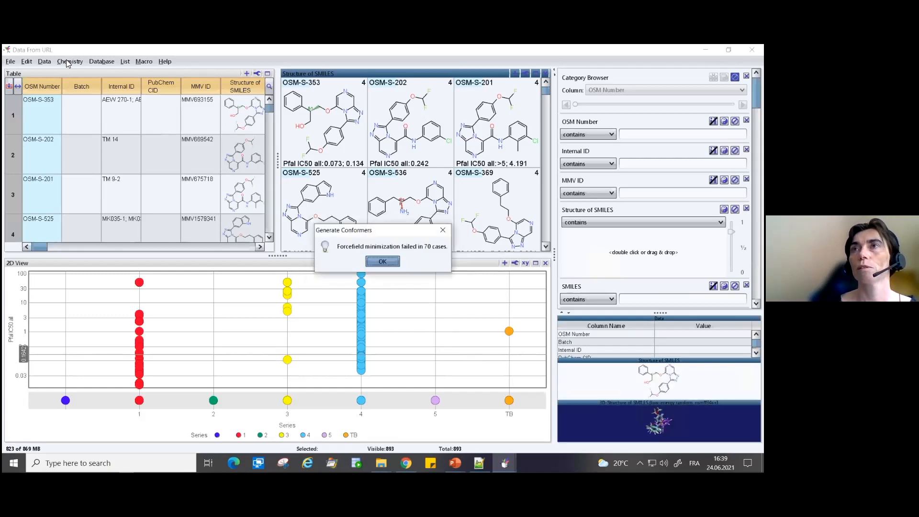
- Superpose the 3D-Structure of SMILES (low-energy random, mmff94s+) conformers of the Structure of SMILES column onto the query molecule pasted from the clipboard
{"action": "left_click", "coordinate": [383, 262]}
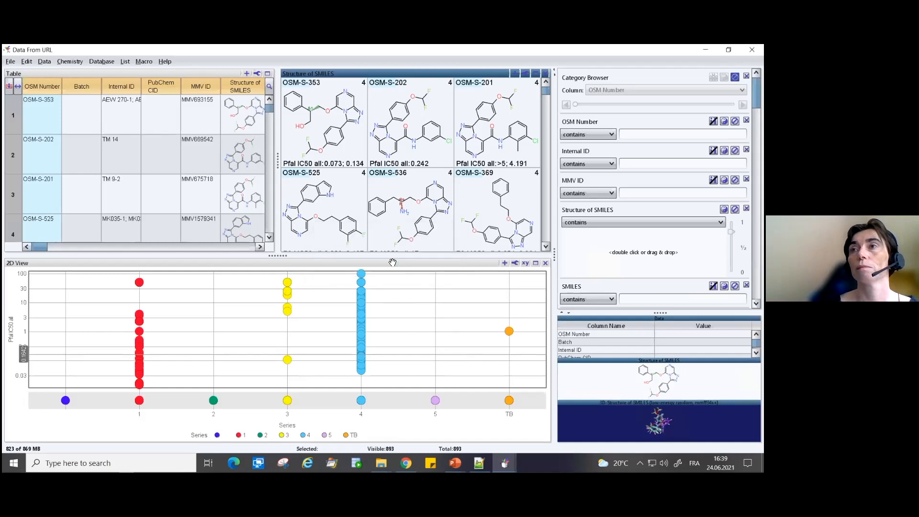
{"action": "left_click", "coordinate": [64, 61]}
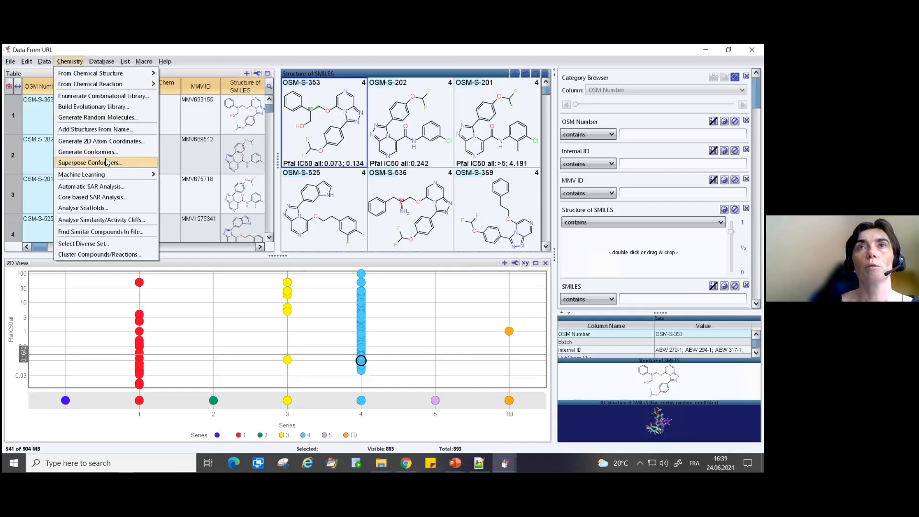
{"action": "left_click", "coordinate": [74, 164]}
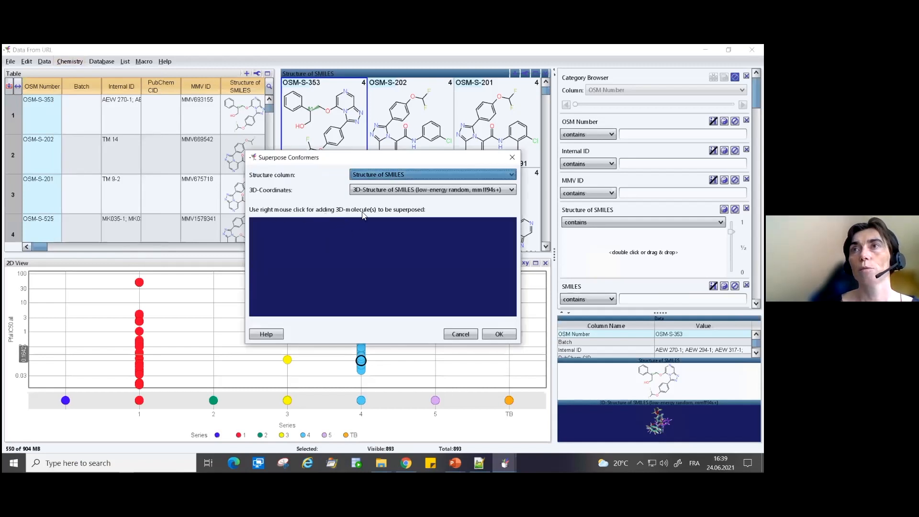
{"action": "right_click", "coordinate": [348, 247]}
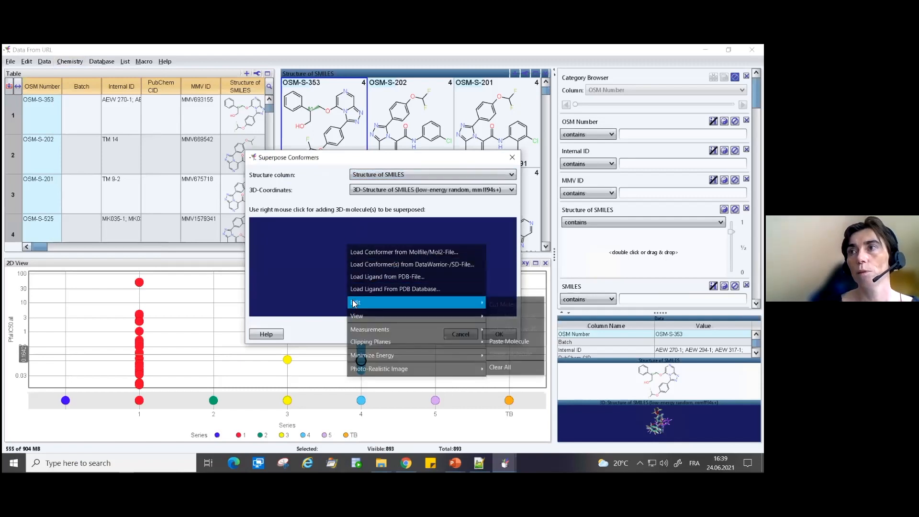
{"action": "mouse_move", "coordinate": [485, 306]}
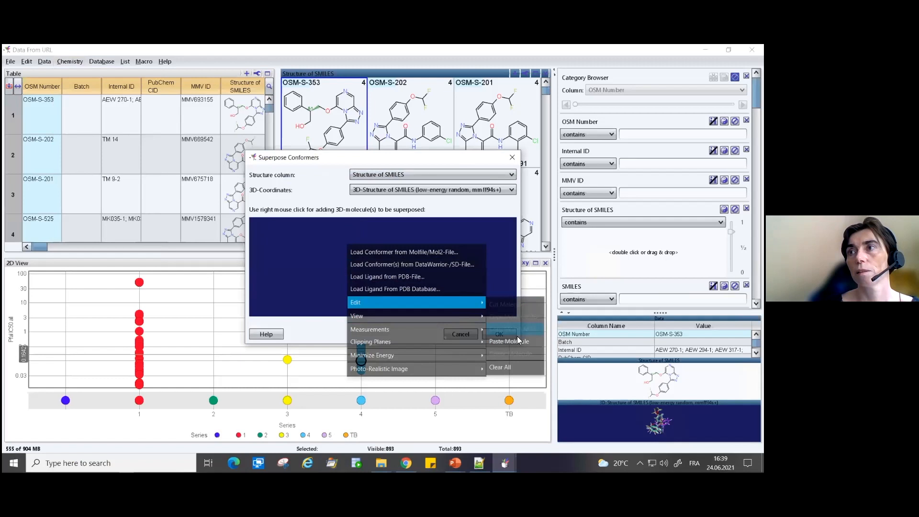
{"action": "left_click", "coordinate": [516, 340]}
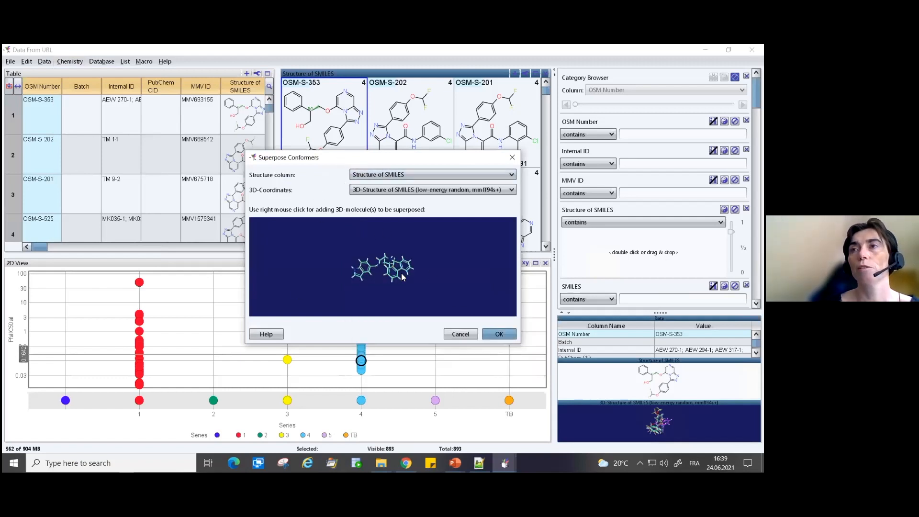
{"action": "left_click", "coordinate": [499, 335]}
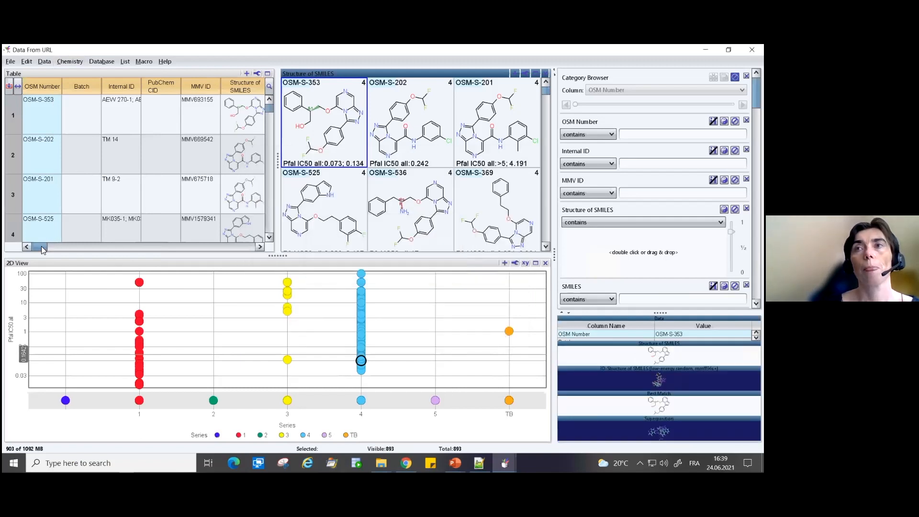
- Sort the data table by PheSA Score in descending order and select the score cell of the best-scoring compound
{"action": "left_click_drag", "start_coordinate": [41, 246], "coordinate": [283, 251]}
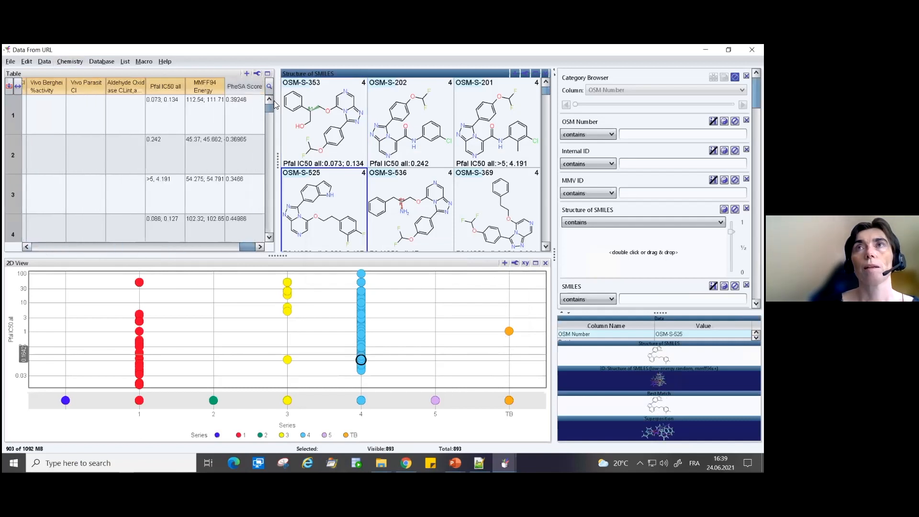
{"action": "left_click", "coordinate": [253, 107]}
{"action": "left_click", "coordinate": [252, 87]}
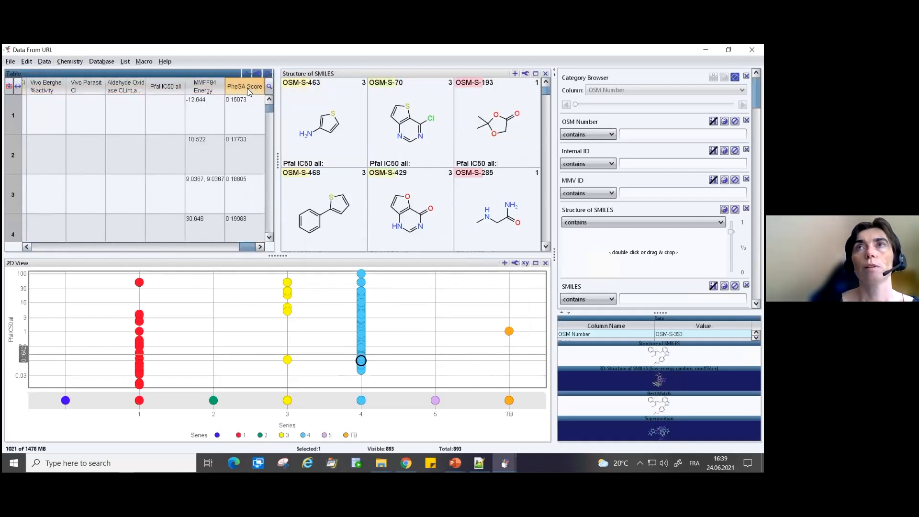
{"action": "left_click", "coordinate": [246, 87]}
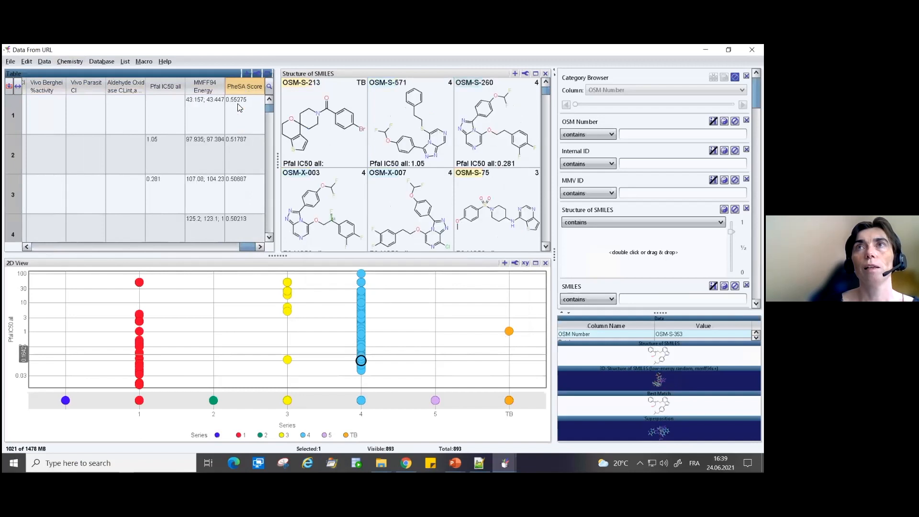
{"action": "left_click", "coordinate": [239, 107]}
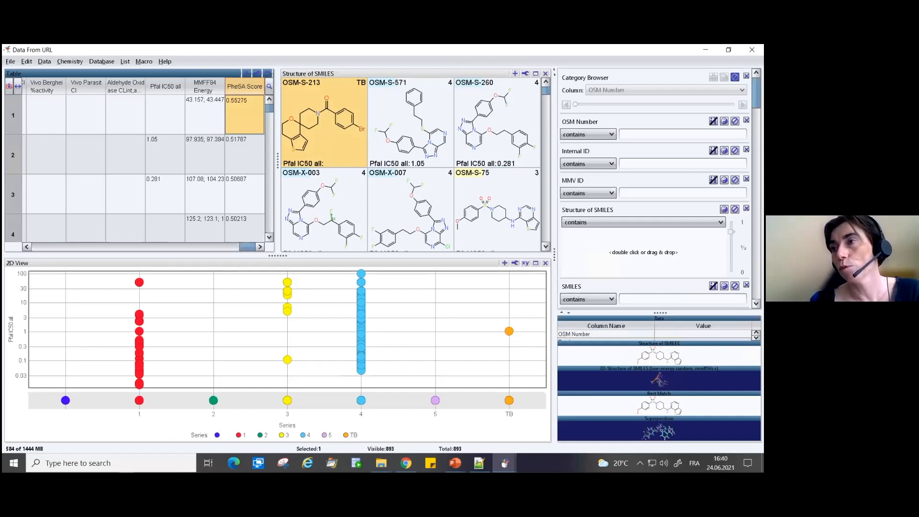
- Enlarge the Superposition detail view and rotate the OSM-S-260 alignment to examine its overlap with the query molecule from several angles
{"action": "left_click_drag", "start_coordinate": [658, 419], "coordinate": [659, 339]}
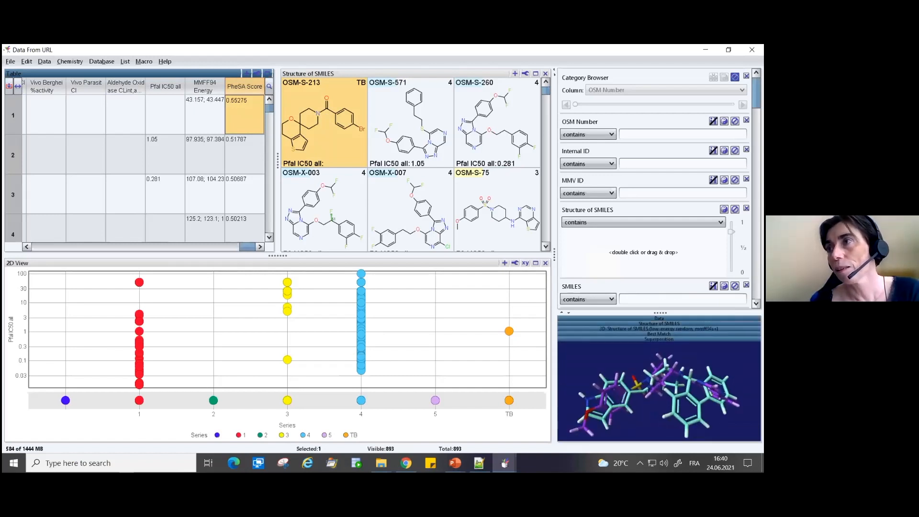
{"action": "left_click", "coordinate": [563, 314]}
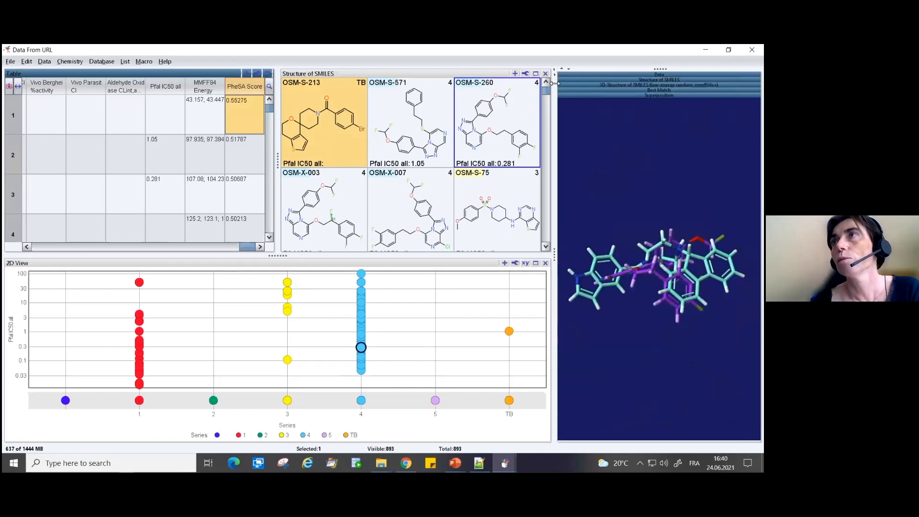
{"action": "left_click_drag", "start_coordinate": [554, 82], "coordinate": [318, 103]}
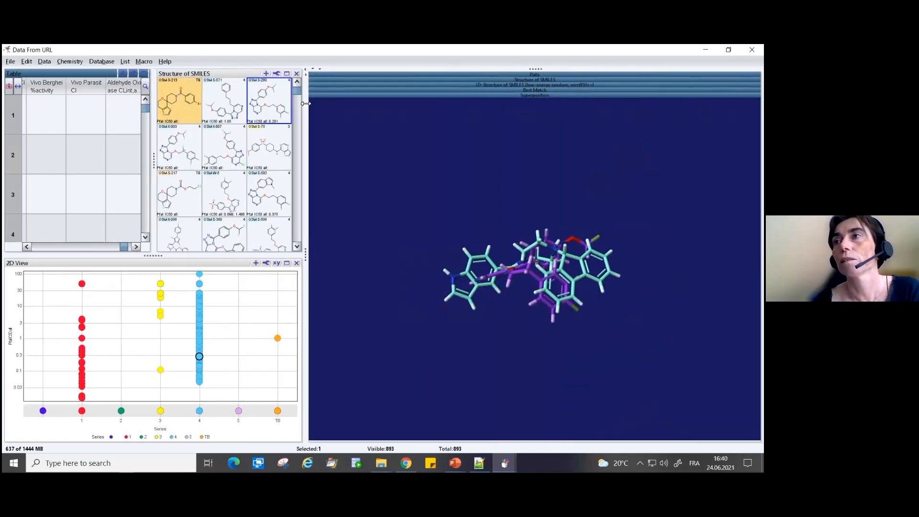
{"action": "left_click_drag", "start_coordinate": [584, 225], "coordinate": [478, 239]}
{"action": "left_click_drag", "start_coordinate": [526, 259], "coordinate": [541, 297]}
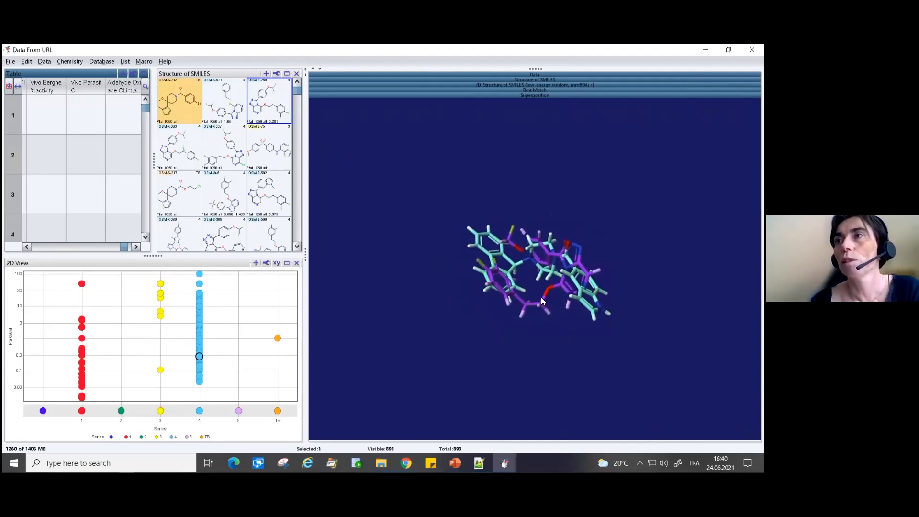
{"action": "left_click_drag", "start_coordinate": [540, 332], "coordinate": [534, 190]}
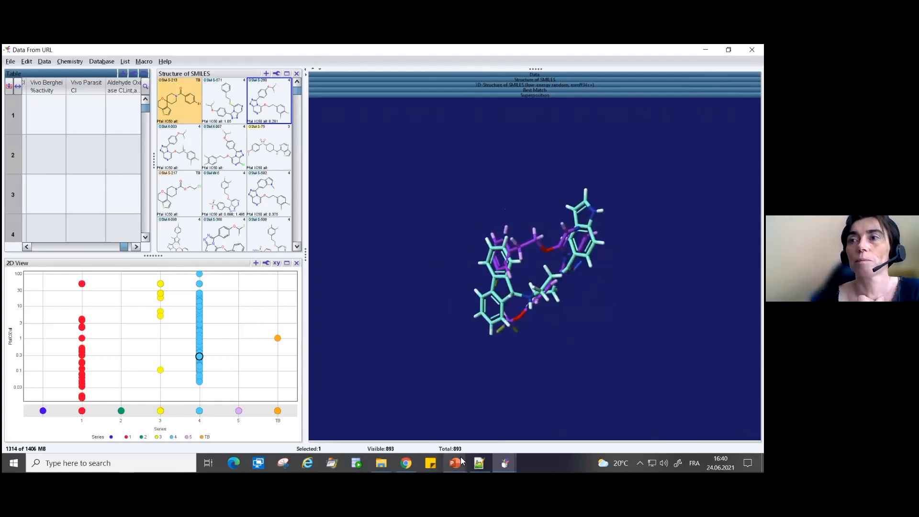
- Switch to the PowerPoint slide show and advance to the slide on generating 3D conformers and aligning them on the query molecule
{"action": "mouse_move", "coordinate": [456, 463]}
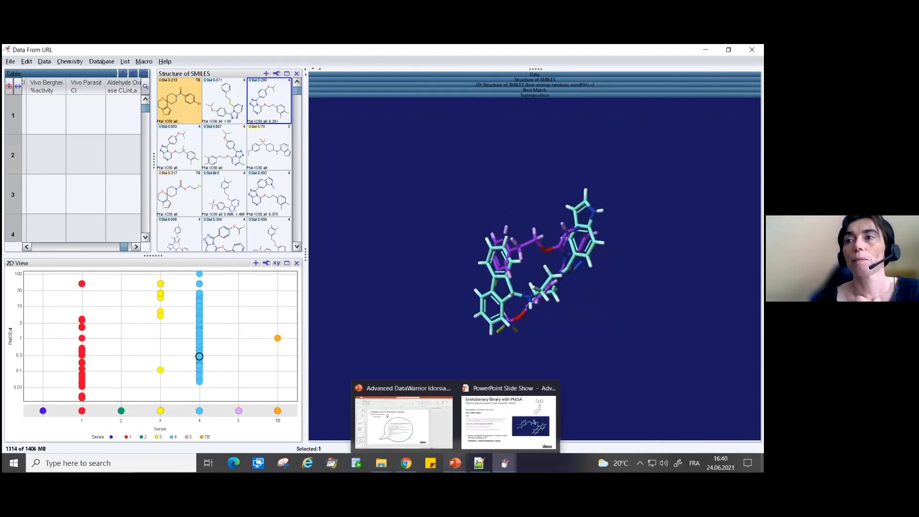
{"action": "left_click", "coordinate": [485, 441]}
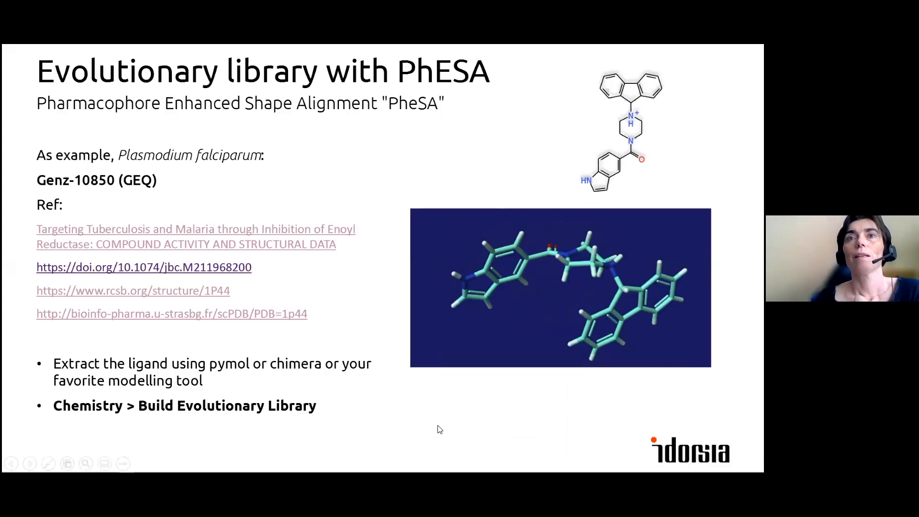
{"action": "left_click", "coordinate": [229, 369]}
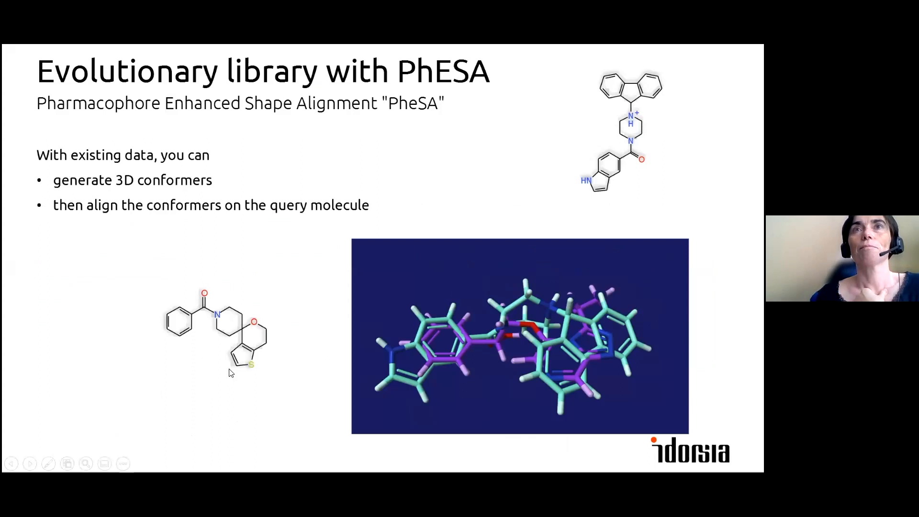
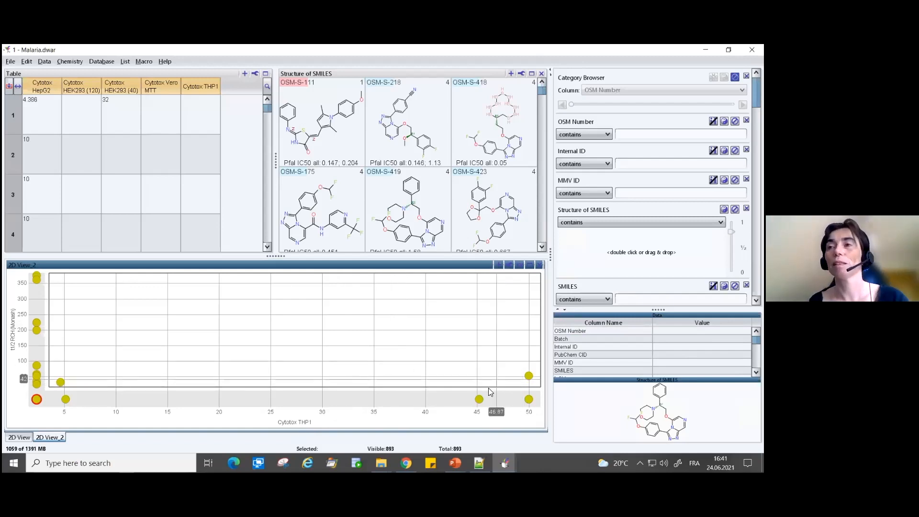
- Set the horizontal axis of the 2D View_2 scatter plot to Pfal IC50 all
{"action": "mouse_move", "coordinate": [479, 401]}
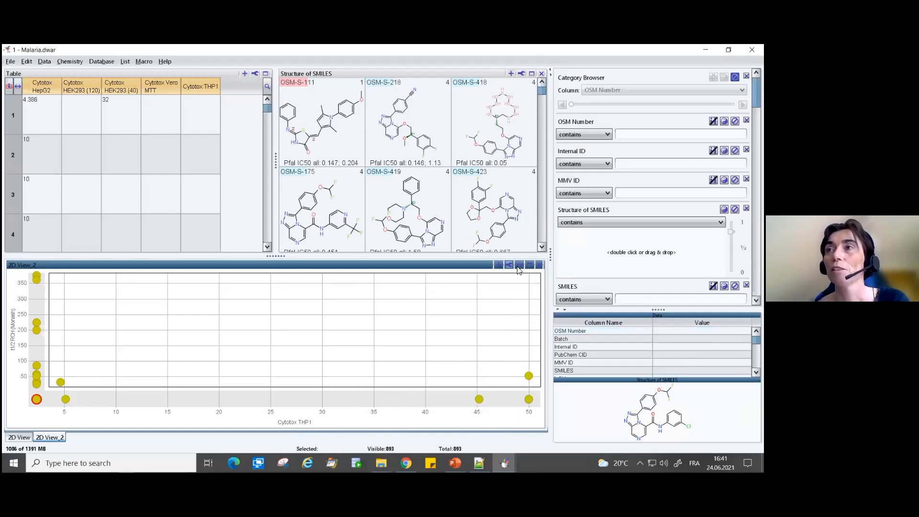
{"action": "mouse_move", "coordinate": [520, 266]}
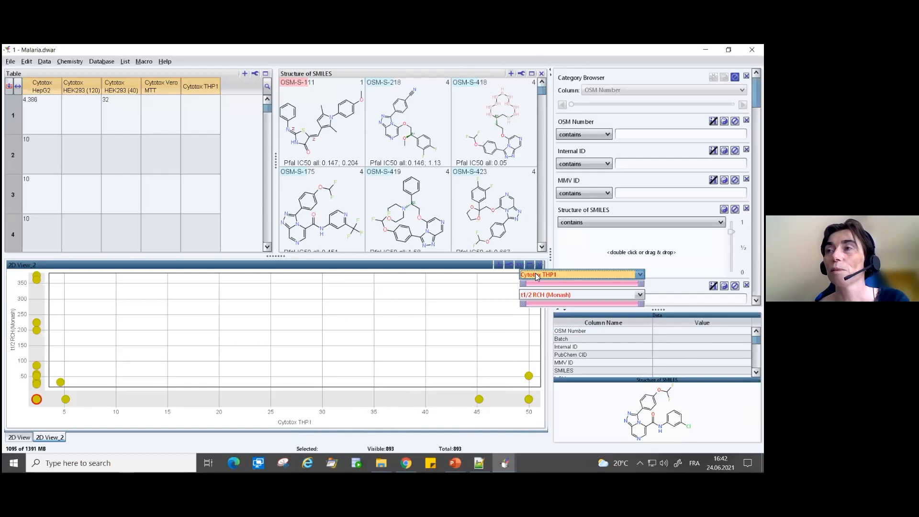
{"action": "left_click", "coordinate": [536, 274]}
{"action": "scroll", "coordinate": [555, 247], "scroll_direction": "down", "scroll_amount": 1}
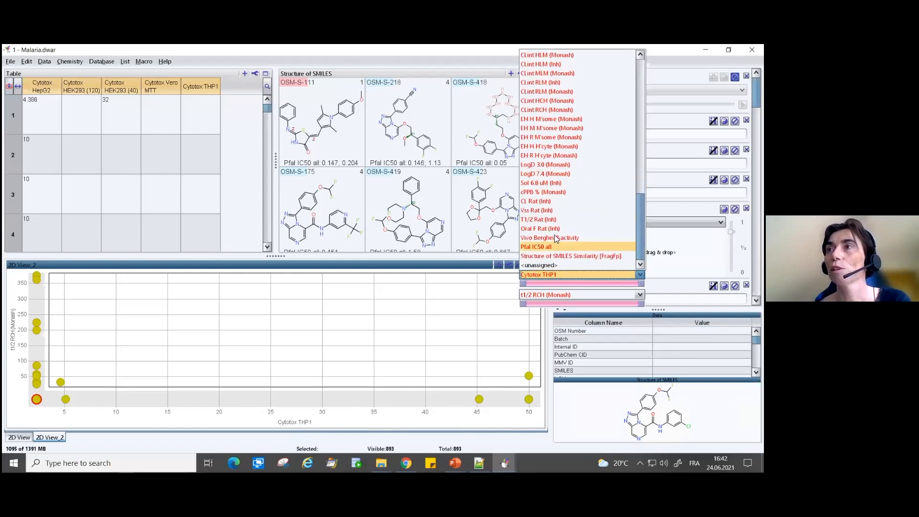
{"action": "left_click", "coordinate": [548, 247]}
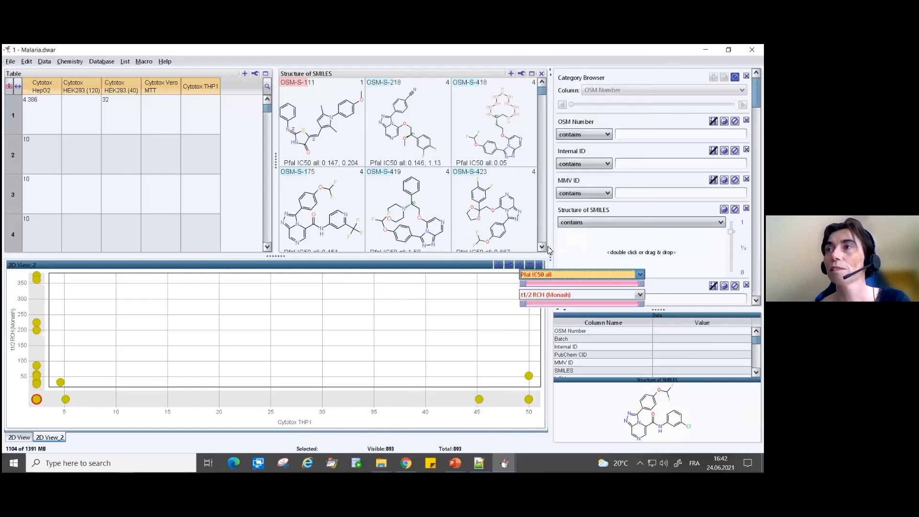
- Set the vertical axis of the 2D View_2 scatter plot to Pfal EC50 (Inh)
{"action": "left_click", "coordinate": [551, 294]}
{"action": "scroll", "coordinate": [559, 260], "scroll_direction": "up", "scroll_amount": 10}
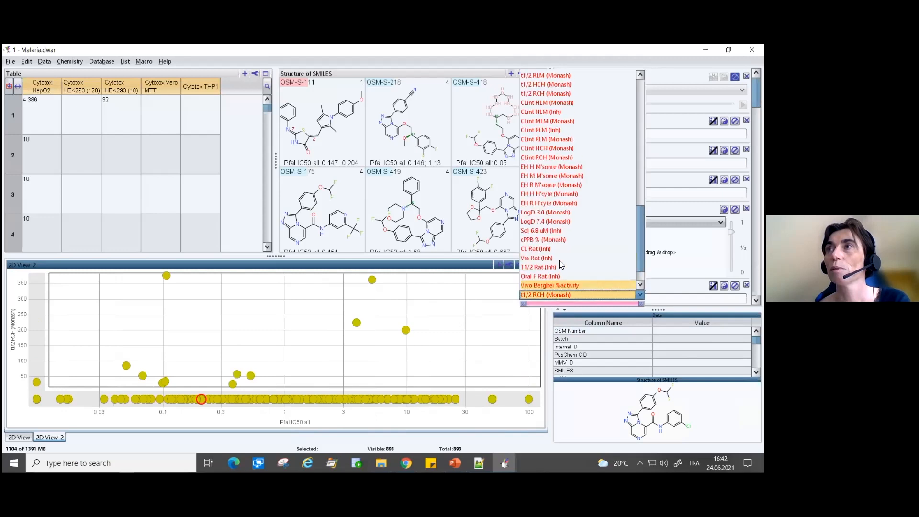
{"action": "scroll", "coordinate": [561, 265], "scroll_direction": "up", "scroll_amount": 6}
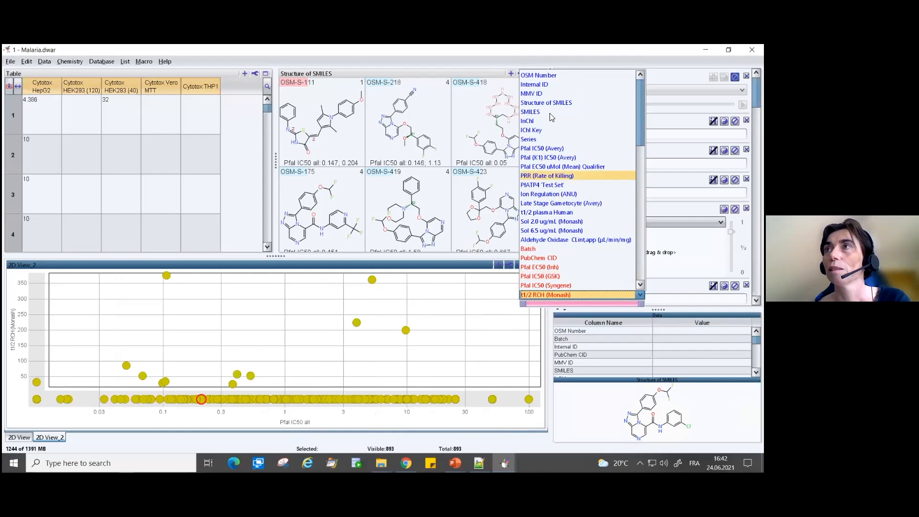
{"action": "scroll", "coordinate": [551, 237], "scroll_direction": "down", "scroll_amount": 1}
{"action": "scroll", "coordinate": [552, 237], "scroll_direction": "down", "scroll_amount": 5}
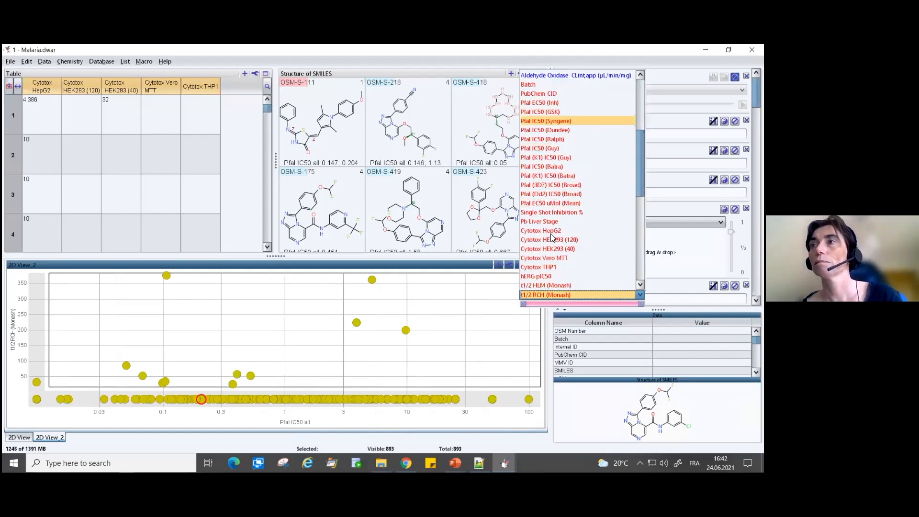
{"action": "scroll", "coordinate": [562, 223], "scroll_direction": "up", "scroll_amount": 6}
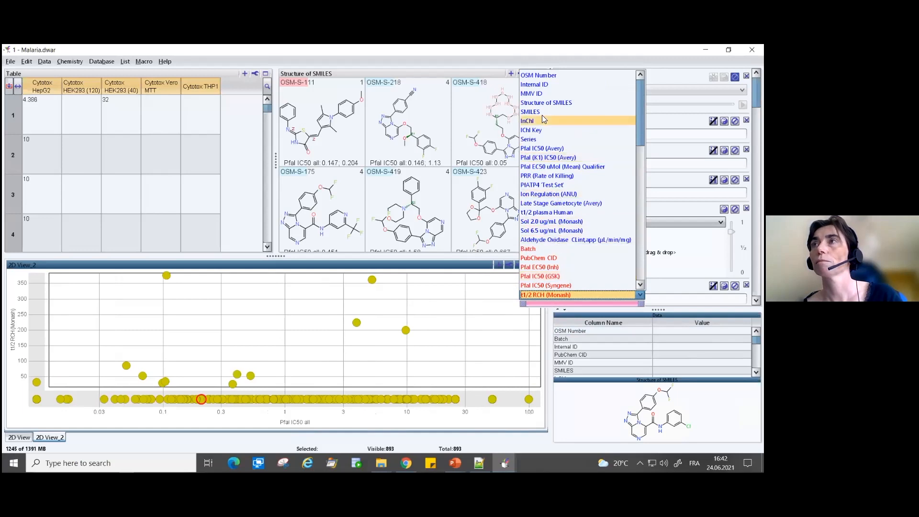
{"action": "scroll", "coordinate": [528, 254], "scroll_direction": "down", "scroll_amount": 3}
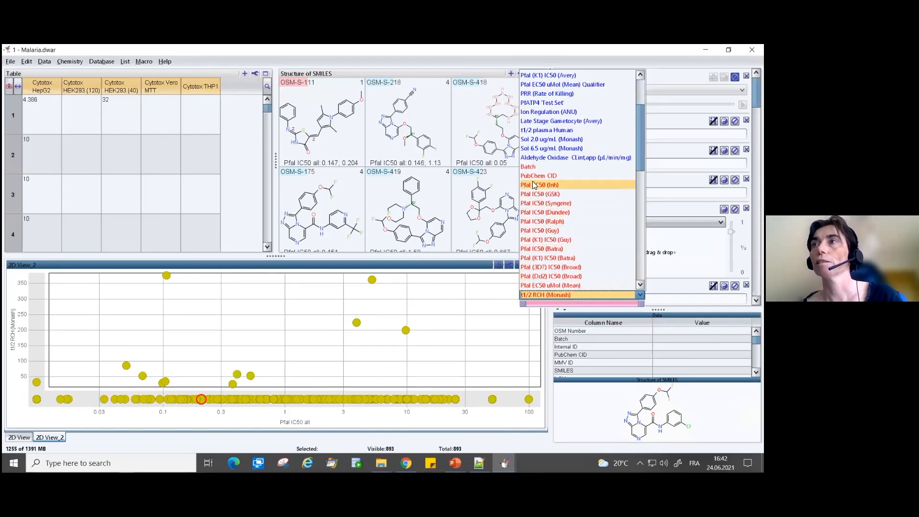
{"action": "left_click", "coordinate": [535, 186]}
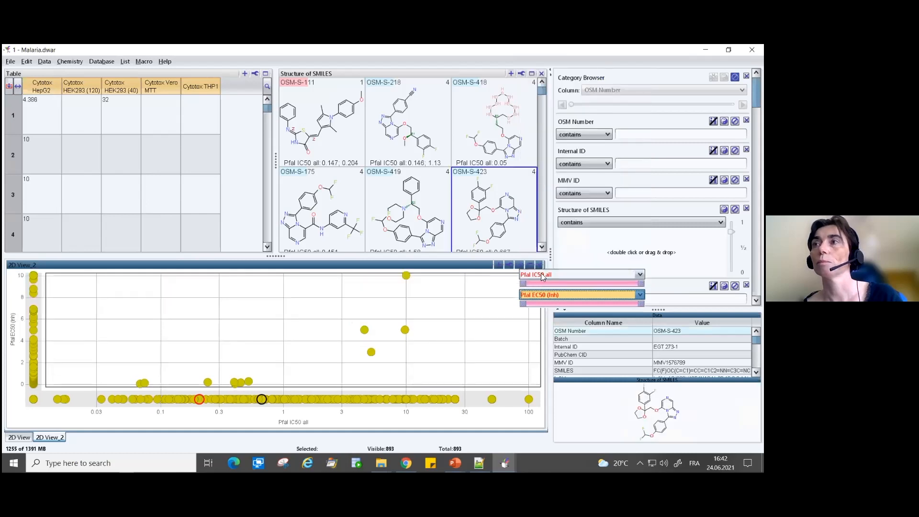
- Change the vertical axis of the 2D View_2 scatter plot to Pfal IC50 (GSK)
{"action": "left_click", "coordinate": [543, 296]}
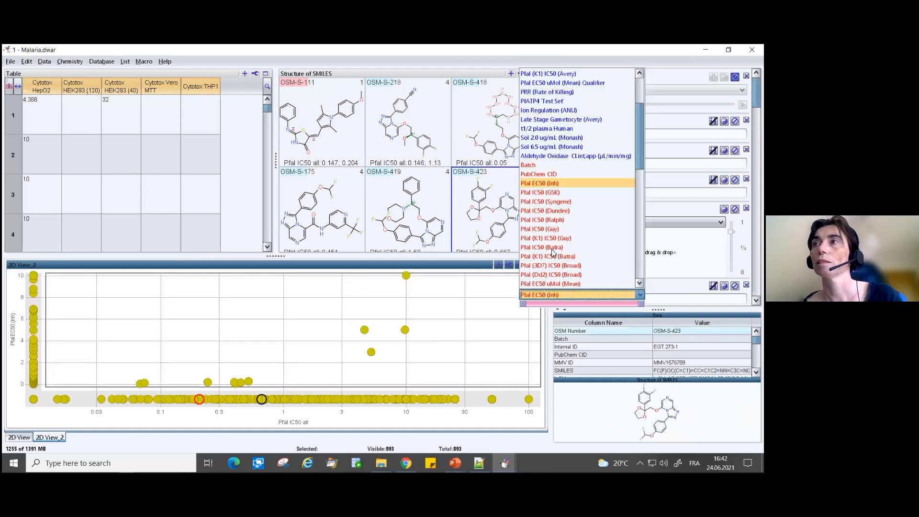
{"action": "left_click", "coordinate": [542, 196]}
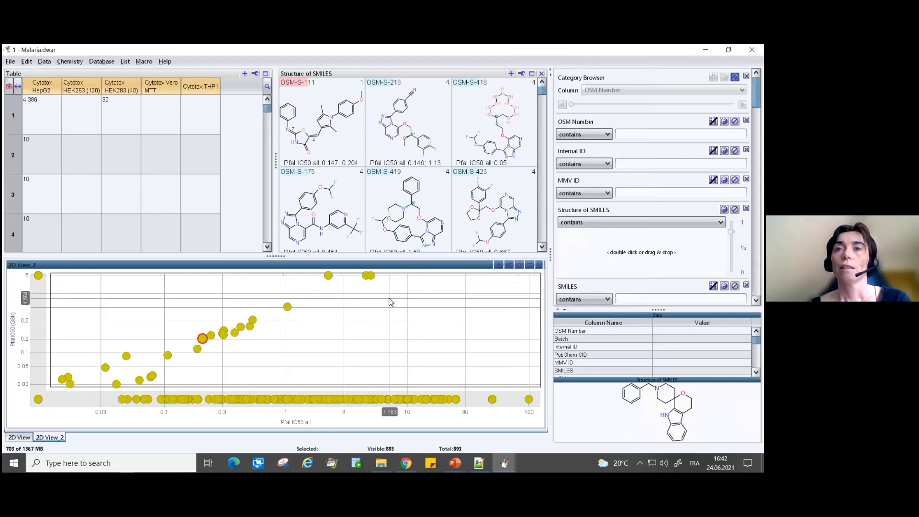
- Color the 2D View_2 markers by the Series column
{"action": "left_click", "coordinate": [517, 270]}
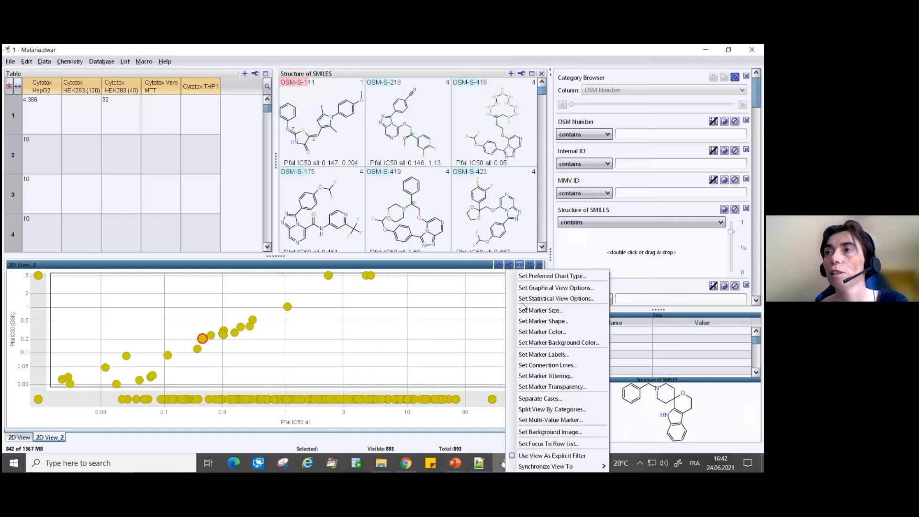
{"action": "left_click", "coordinate": [524, 331]}
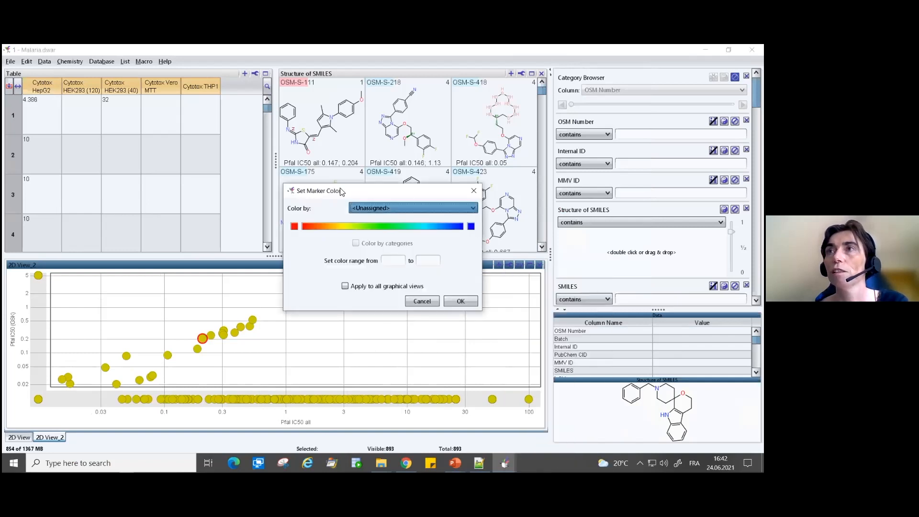
{"action": "left_click", "coordinate": [374, 209]}
{"action": "key", "text": "Down"}
{"action": "key", "text": "Down"}
{"action": "key", "text": "Down"}
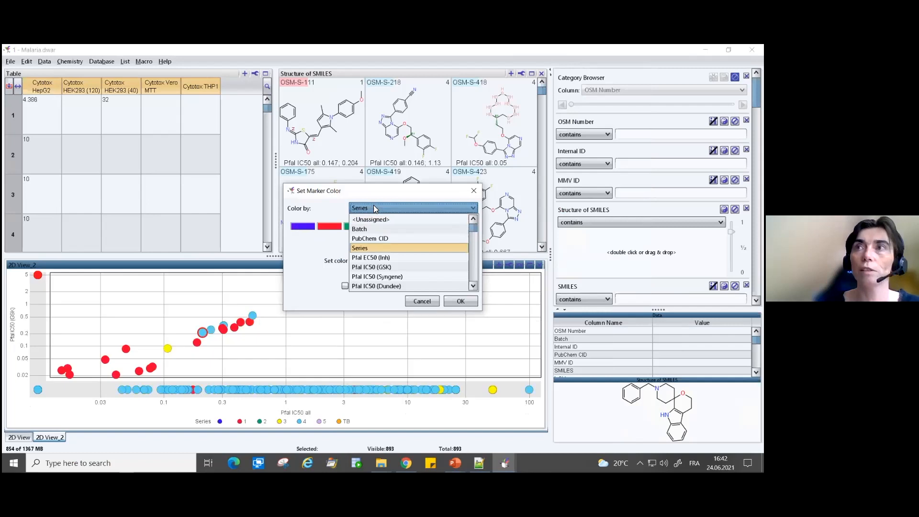
{"action": "key", "text": "Return"}
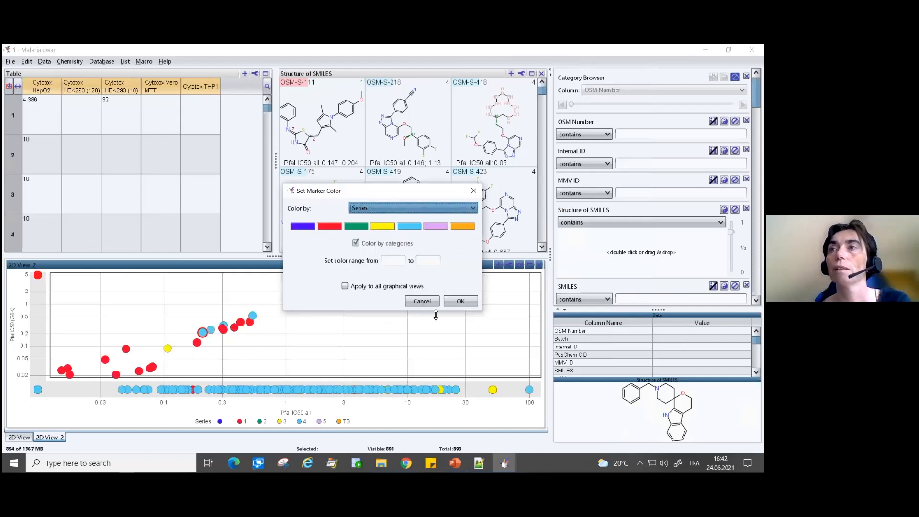
{"action": "left_click", "coordinate": [472, 304]}
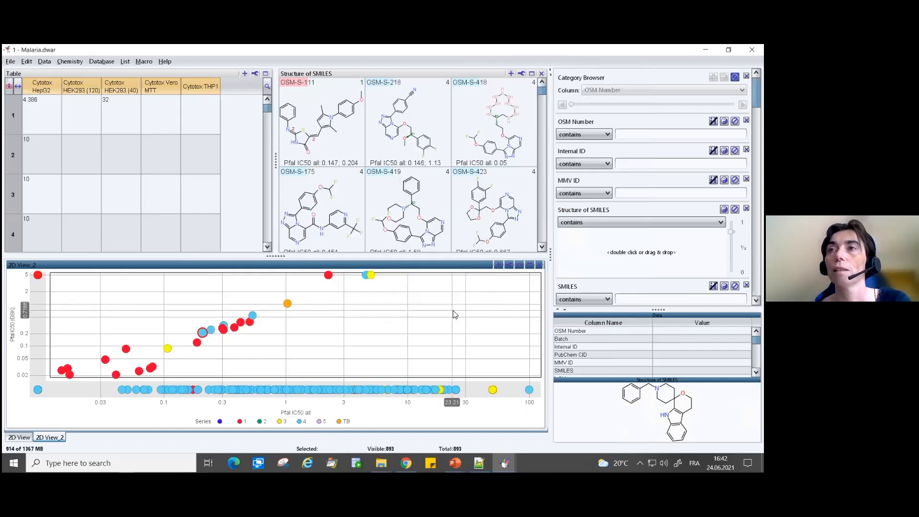
- Maximize the 2D View_2 scatter plot within the main view area
{"action": "left_click", "coordinate": [530, 264]}
{"action": "mouse_move", "coordinate": [54, 381]}
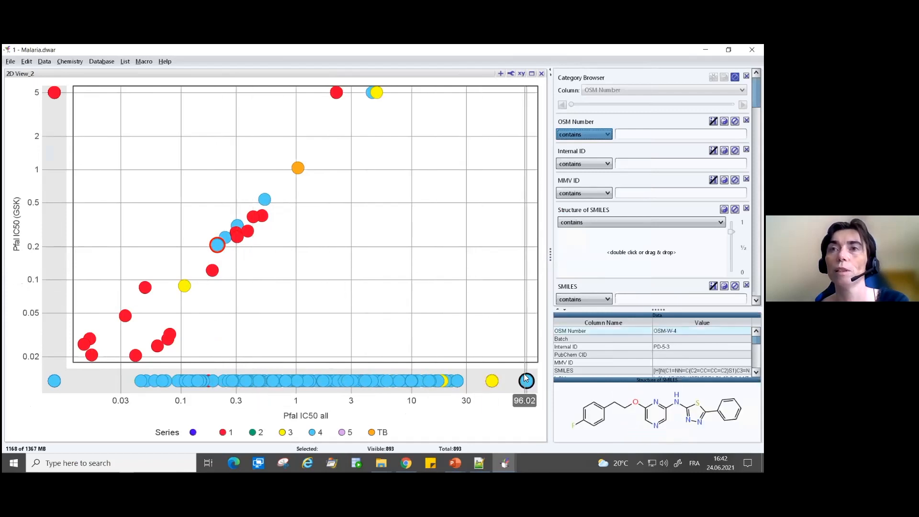
{"action": "mouse_move", "coordinate": [526, 379]}
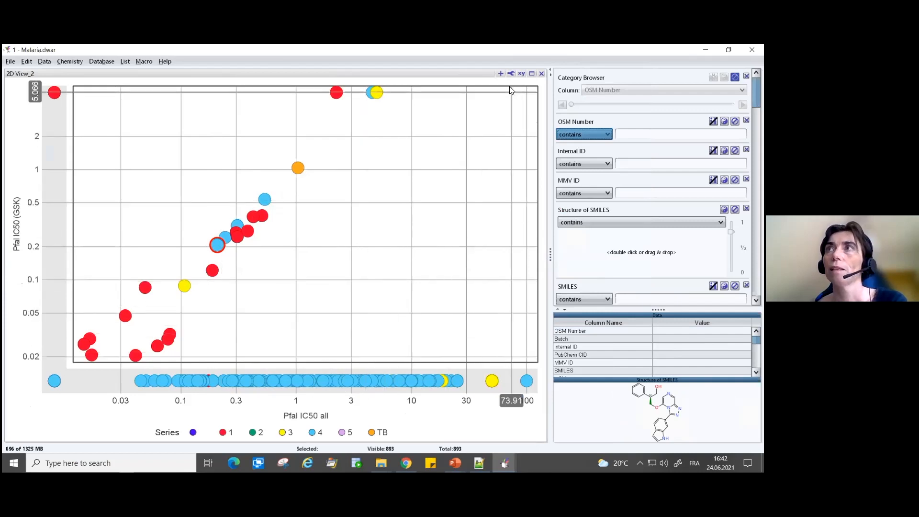
- Turn off showing empty values in the plot's graphical view options, under row hiding
{"action": "left_click", "coordinate": [512, 75]}
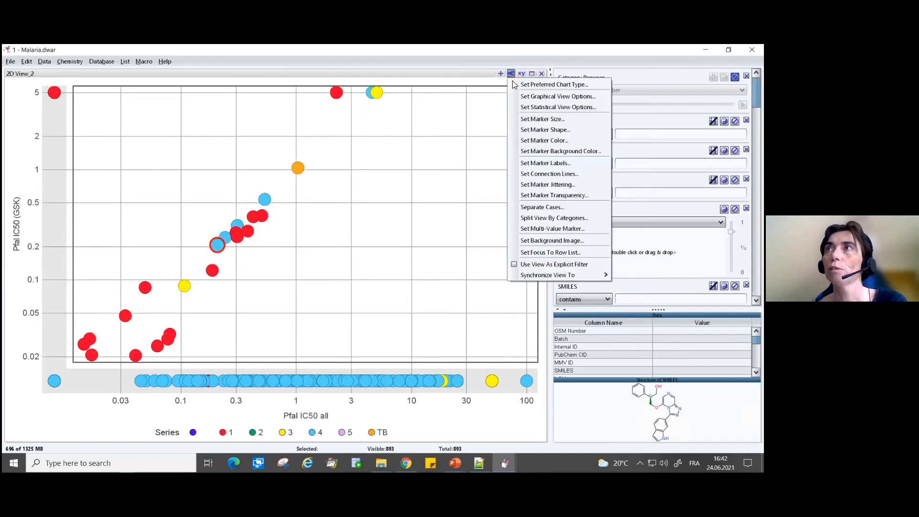
{"action": "left_click", "coordinate": [535, 99]}
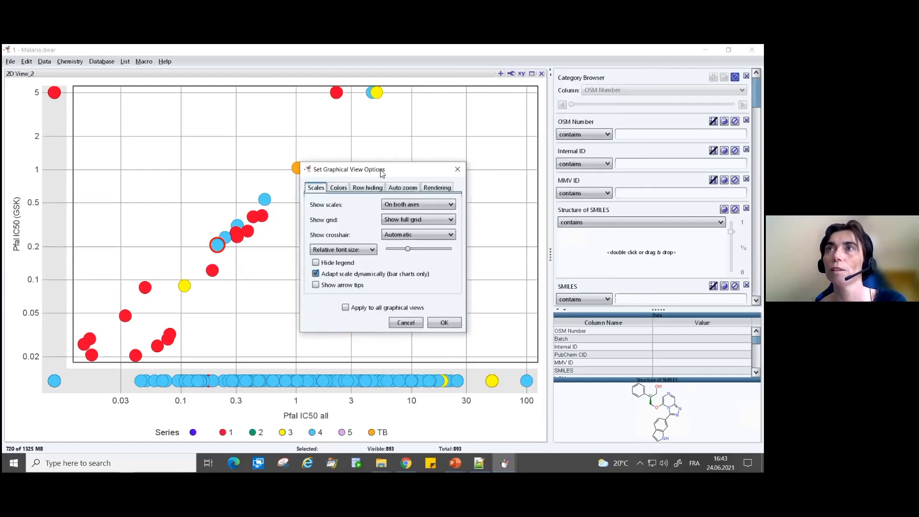
{"action": "left_click_drag", "start_coordinate": [382, 173], "coordinate": [577, 172]}
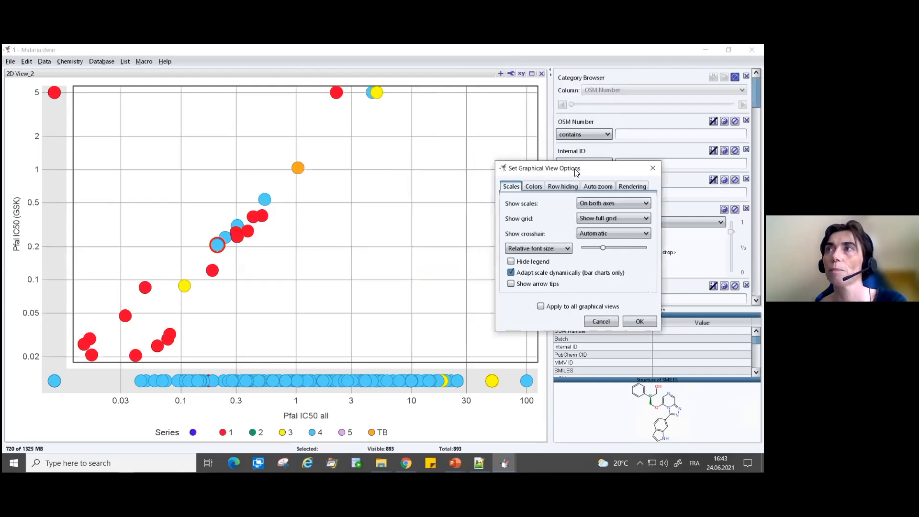
{"action": "left_click", "coordinate": [564, 190]}
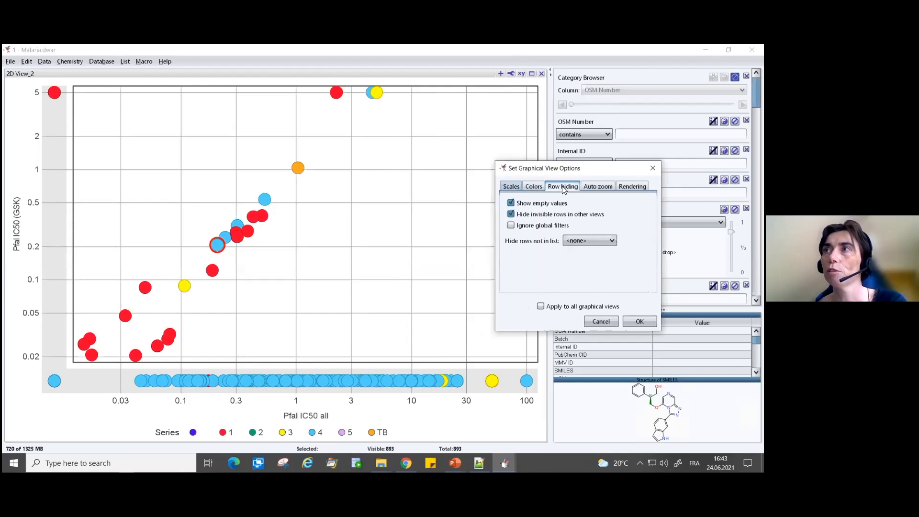
{"action": "left_click", "coordinate": [541, 204]}
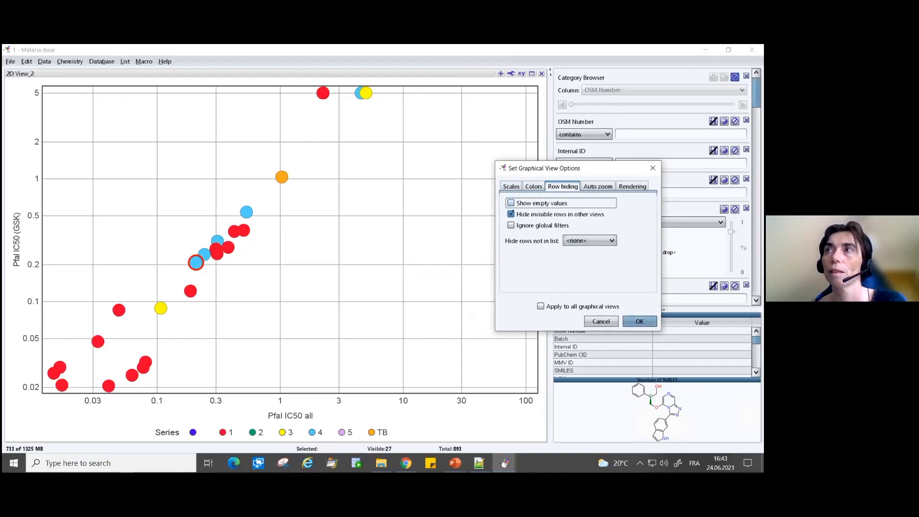
- Set the plot's grid display to Hide any grid in the scale options
{"action": "left_click", "coordinate": [508, 184]}
{"action": "left_click_drag", "start_coordinate": [498, 169], "coordinate": [476, 137]}
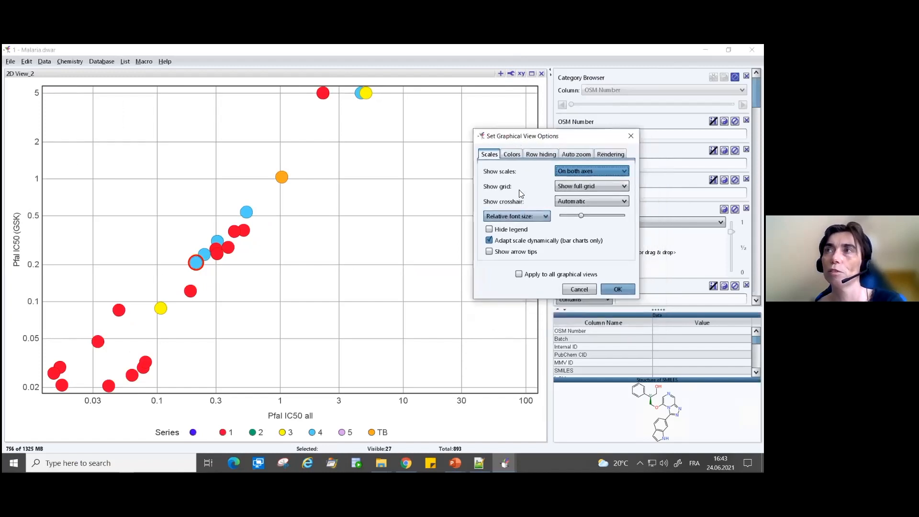
{"action": "left_click", "coordinate": [567, 187]}
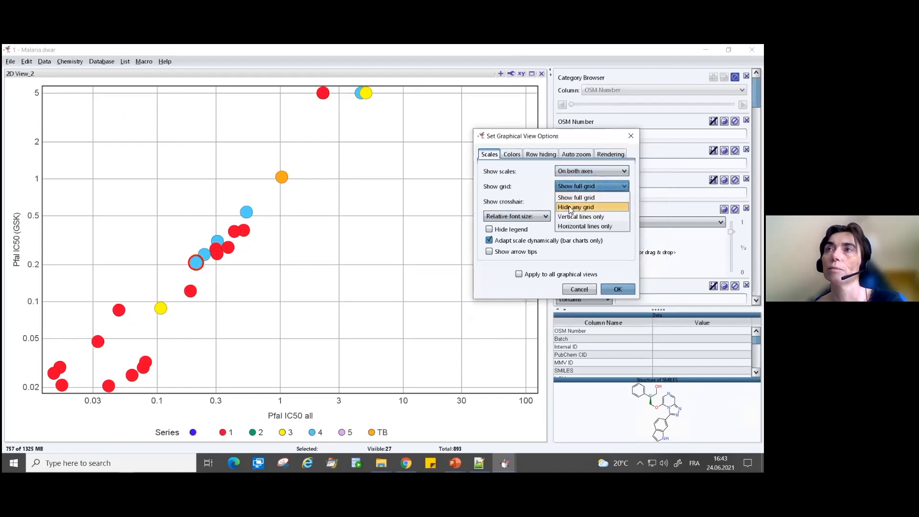
{"action": "left_click", "coordinate": [569, 207]}
{"action": "left_click", "coordinate": [574, 186]}
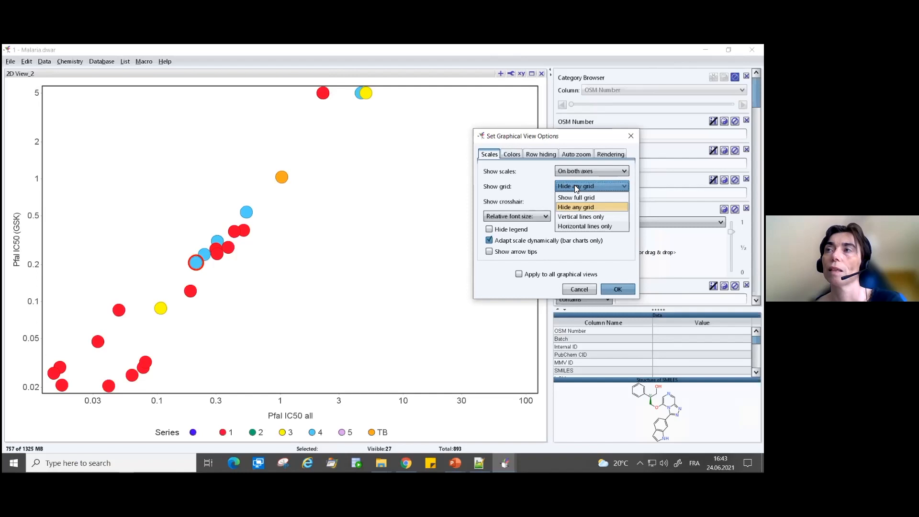
{"action": "left_click", "coordinate": [576, 185]}
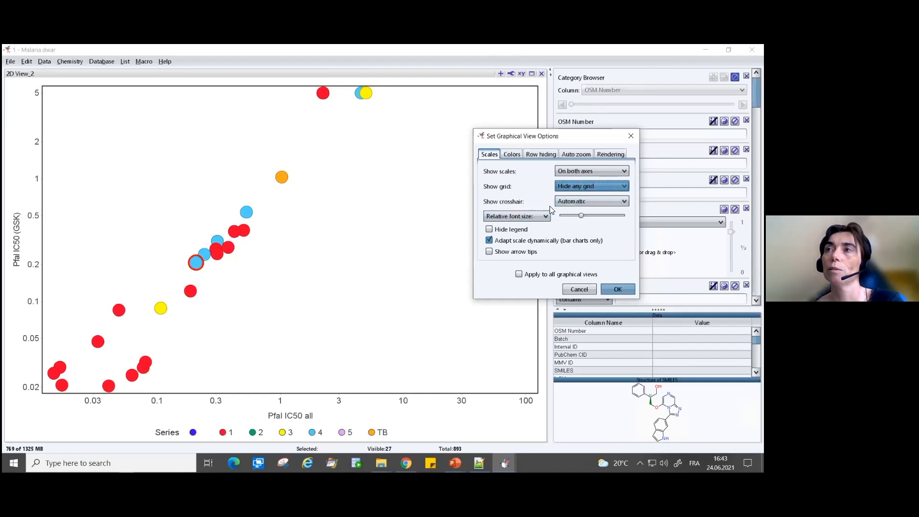
- Increase the plot's relative font size slightly, then hide the legend and show it again
{"action": "left_click_drag", "start_coordinate": [581, 215], "coordinate": [587, 213]}
{"action": "left_click", "coordinate": [489, 230]}
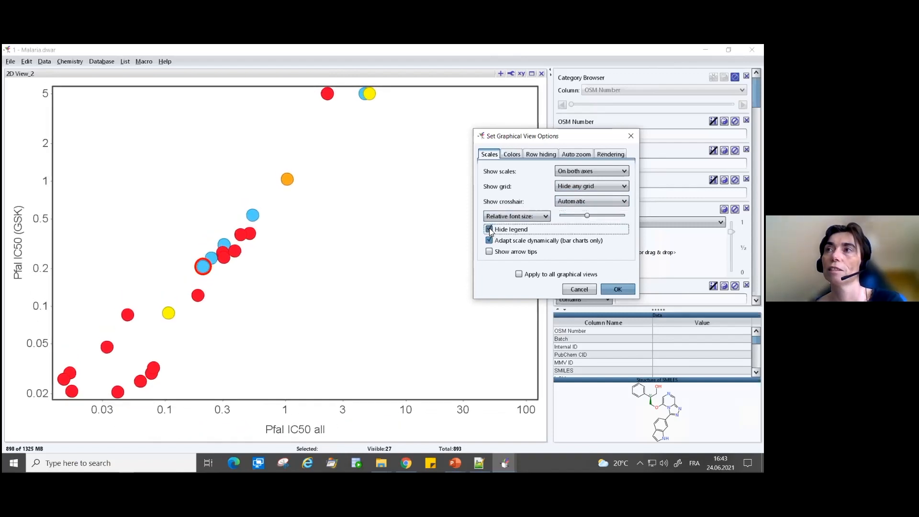
{"action": "left_click", "coordinate": [490, 230]}
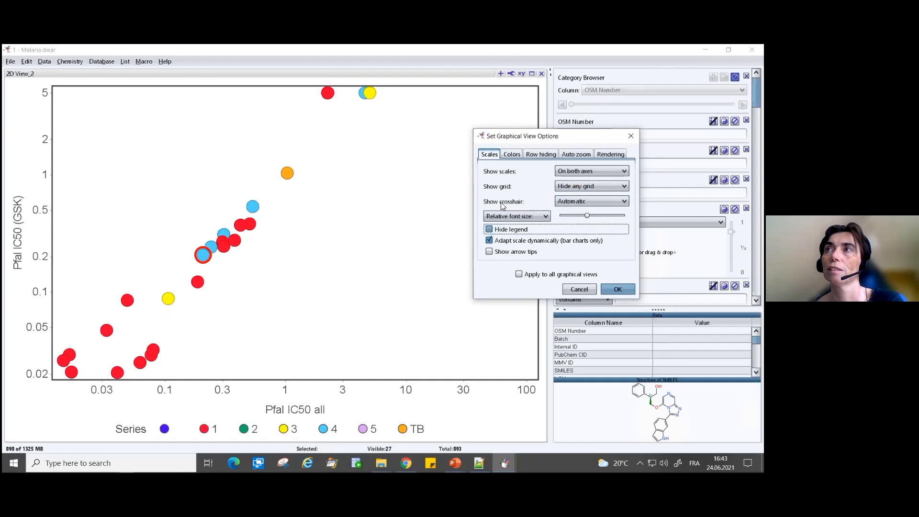
- Change the label background color to white at full brightness and apply the graphical view options
{"action": "left_click", "coordinate": [513, 156]}
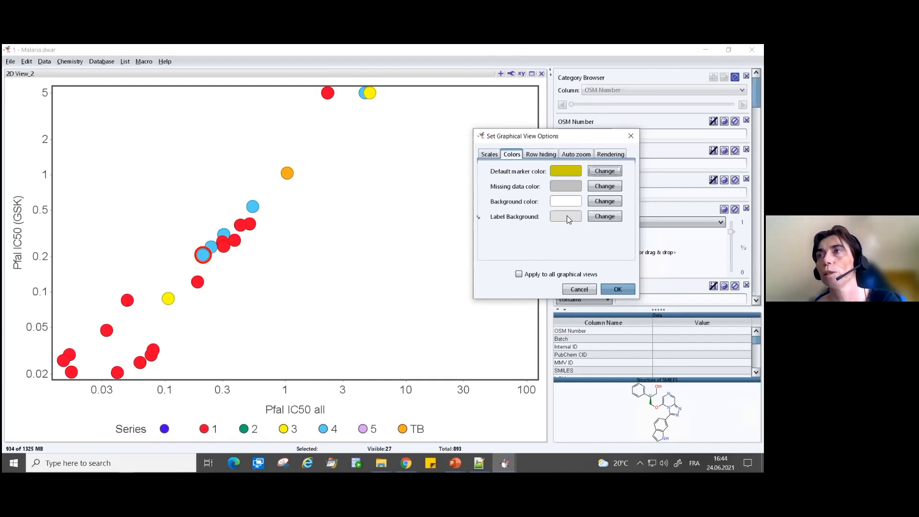
{"action": "left_click", "coordinate": [601, 217]}
{"action": "left_click_drag", "start_coordinate": [603, 180], "coordinate": [608, 165]}
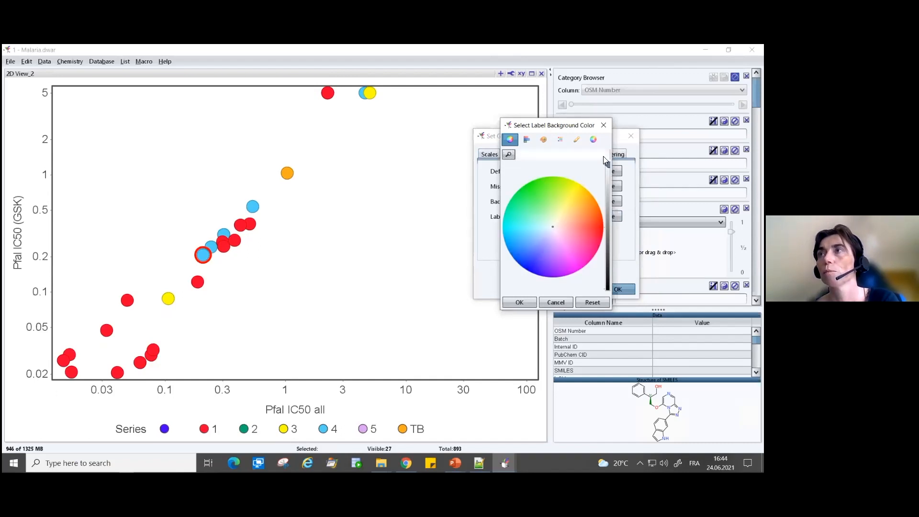
{"action": "left_click", "coordinate": [520, 302]}
{"action": "left_click", "coordinate": [617, 289]}
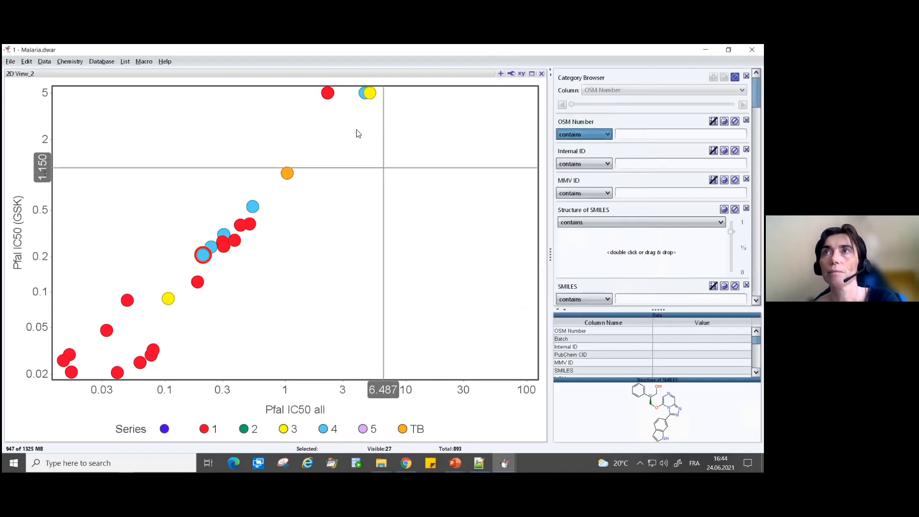
- Clear the current row in the plot and lasso-select the orange TB series marker near 1 on both axes
{"action": "mouse_move", "coordinate": [301, 174]}
{"action": "left_mouse_down"}
{"action": "mouse_move", "coordinate": [293, 193]}
{"action": "mouse_move", "coordinate": [308, 182]}
{"action": "left_mouse_up"}
{"action": "left_click", "coordinate": [316, 173]}
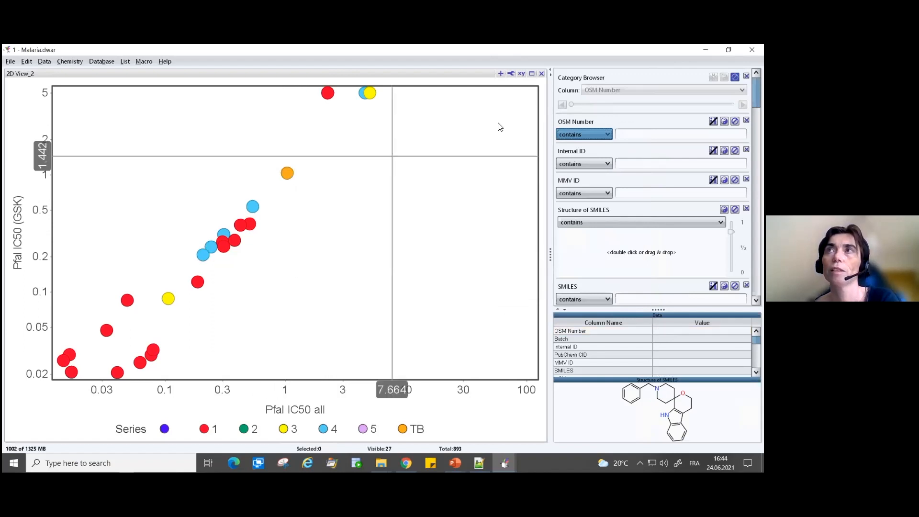
{"action": "mouse_move", "coordinate": [301, 160]}
{"action": "left_mouse_down"}
{"action": "mouse_move", "coordinate": [284, 160]}
{"action": "mouse_move", "coordinate": [308, 197]}
{"action": "mouse_move", "coordinate": [309, 184]}
{"action": "left_mouse_up"}
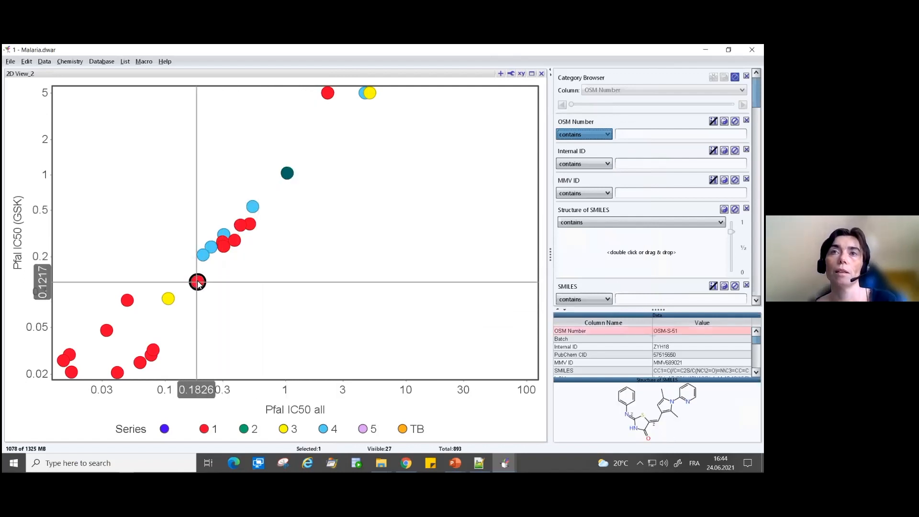
- Add the yellow and red markers near 0.1 to 0.2 to the selection and create a row list named "label" from the selected rows
{"action": "mouse_move", "coordinate": [207, 273]}
{"action": "left_mouse_down"}
{"action": "mouse_move", "coordinate": [211, 295]}
{"action": "mouse_move", "coordinate": [206, 274]}
{"action": "mouse_move", "coordinate": [154, 291]}
{"action": "mouse_move", "coordinate": [161, 310]}
{"action": "mouse_move", "coordinate": [181, 286]}
{"action": "left_mouse_up"}
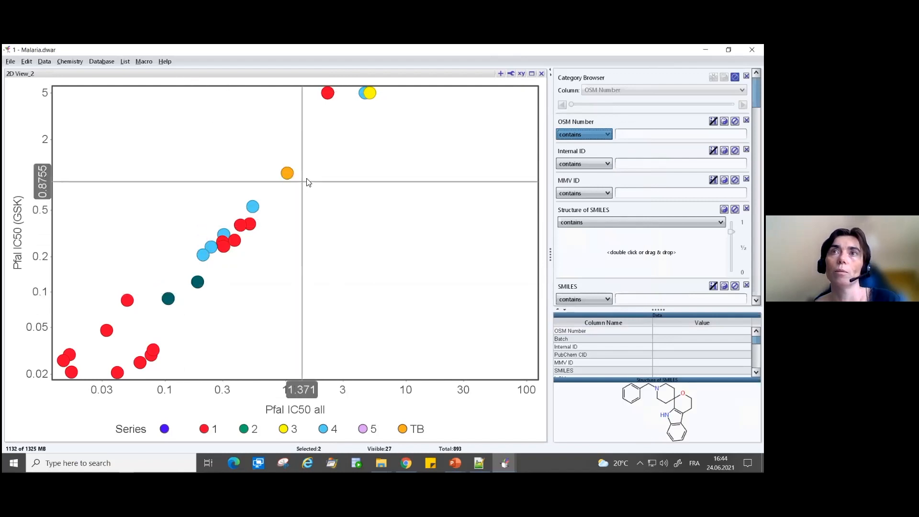
{"action": "mouse_move", "coordinate": [303, 160]}
{"action": "left_mouse_down"}
{"action": "mouse_move", "coordinate": [294, 193]}
{"action": "mouse_move", "coordinate": [325, 184]}
{"action": "left_mouse_up"}
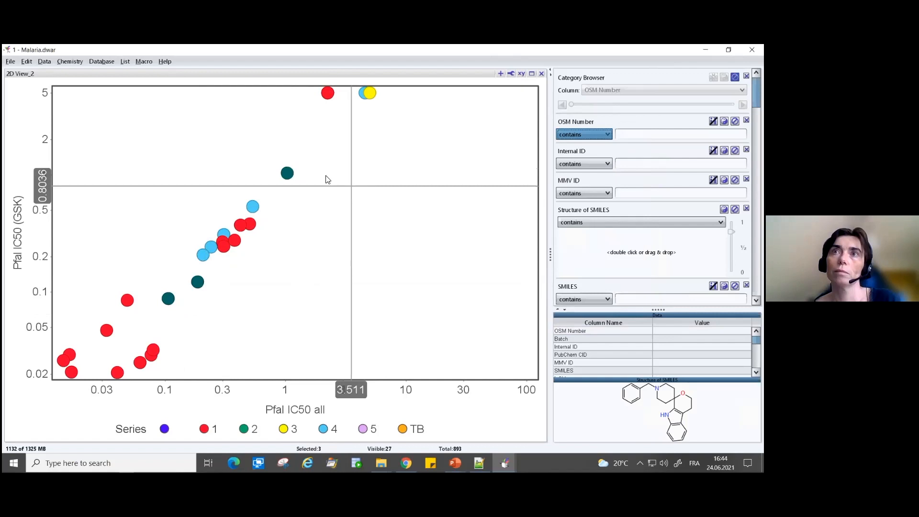
{"action": "left_click", "coordinate": [125, 62]}
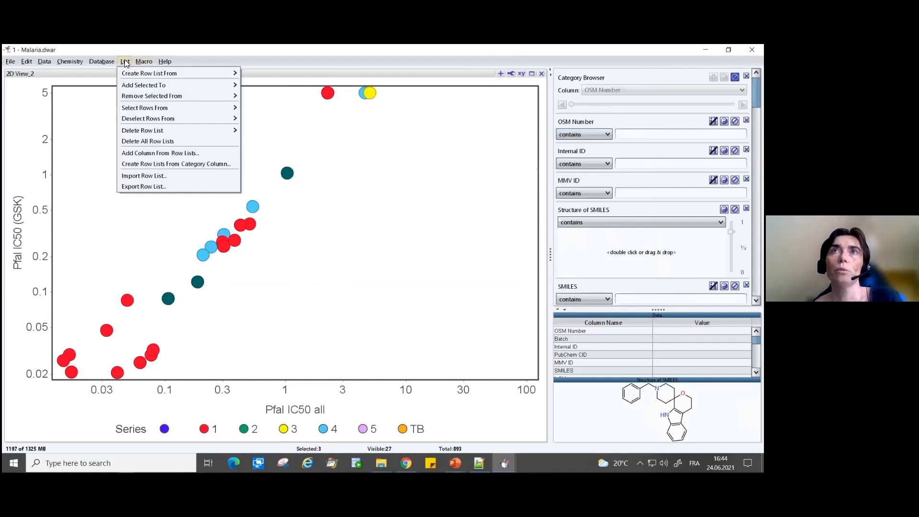
{"action": "mouse_move", "coordinate": [226, 72]}
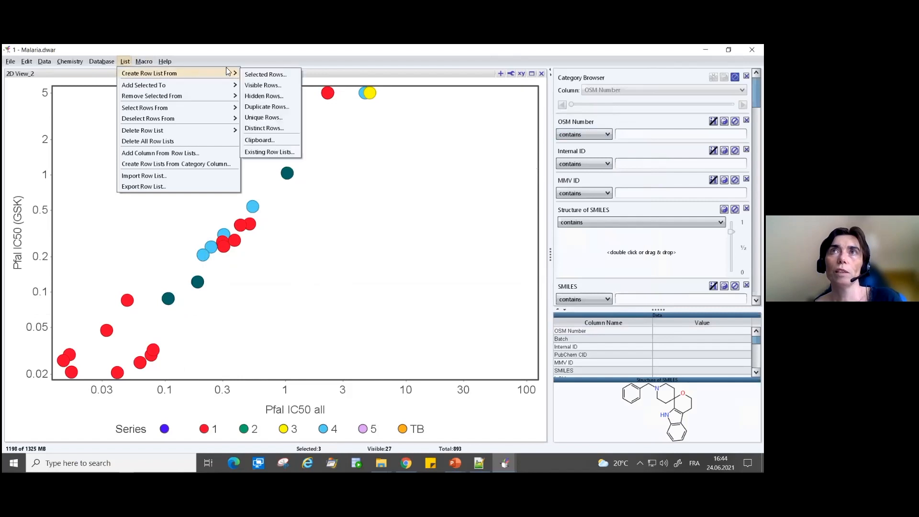
{"action": "left_click", "coordinate": [265, 74]}
{"action": "left_click_drag", "start_coordinate": [389, 221], "coordinate": [325, 216]}
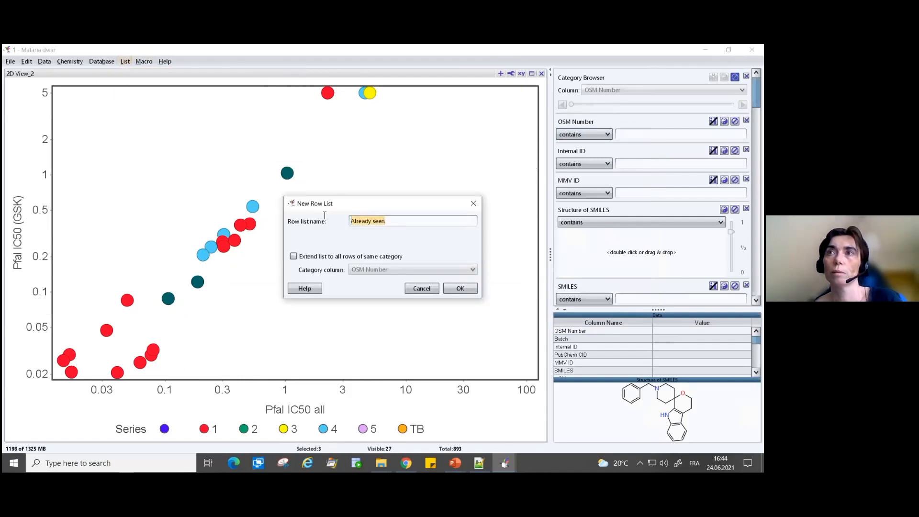
{"action": "type", "text": "label"}
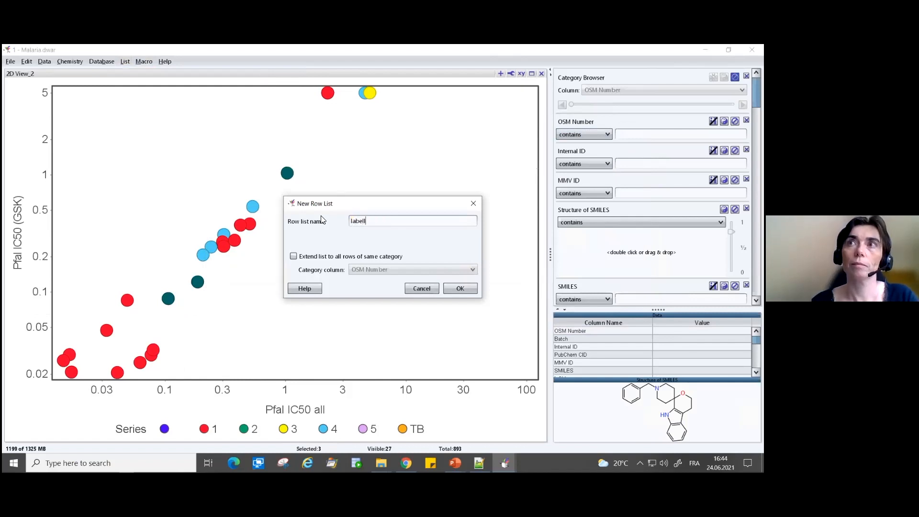
{"action": "key", "text": "Return"}
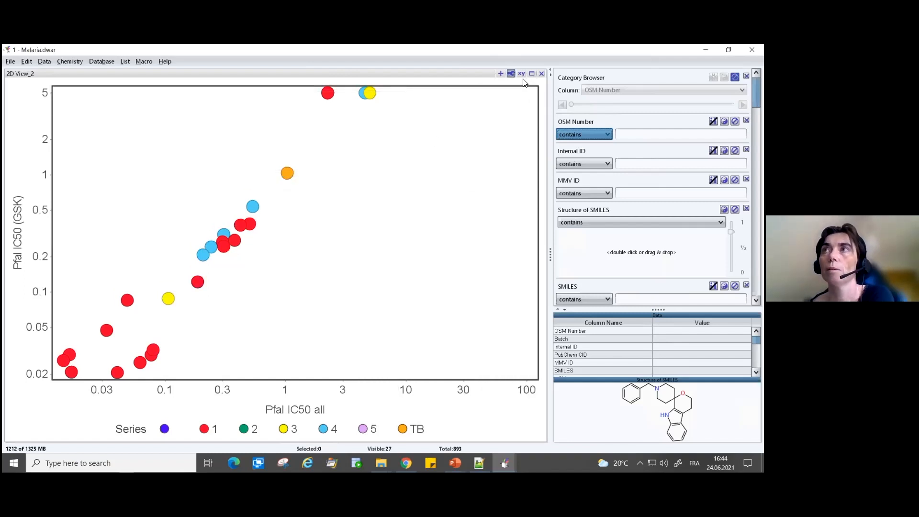
- Label the plot markers with Structure of SMILES at the top-left label position, restricted to the row list 'label'
{"action": "left_click", "coordinate": [511, 73]}
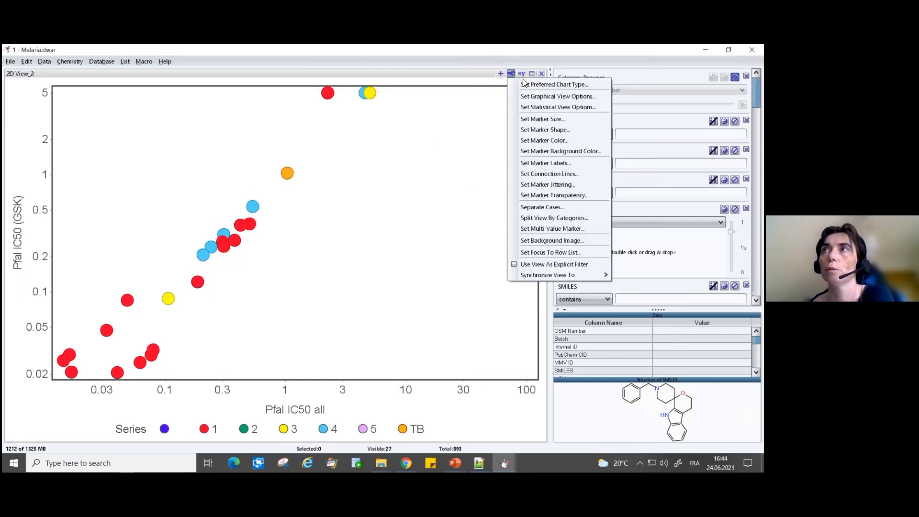
{"action": "left_click", "coordinate": [523, 166]}
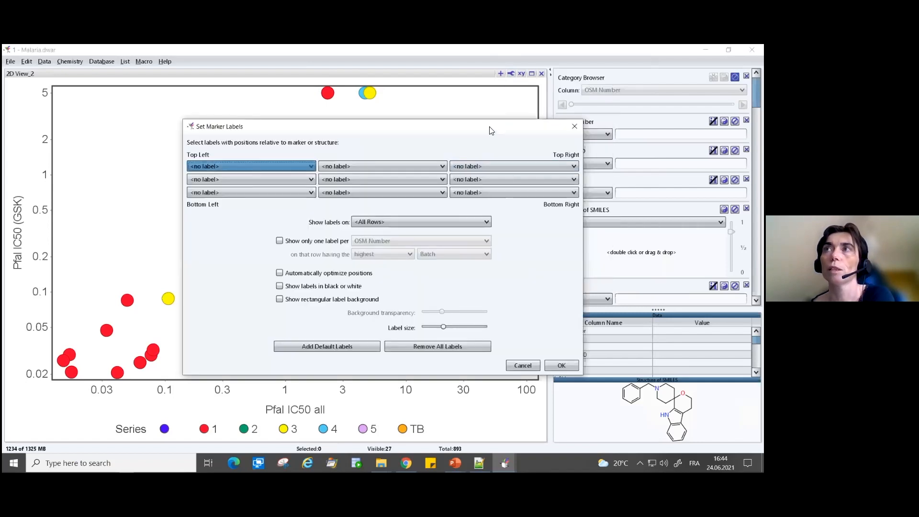
{"action": "left_click_drag", "start_coordinate": [489, 128], "coordinate": [629, 112]}
{"action": "left_click", "coordinate": [383, 152]}
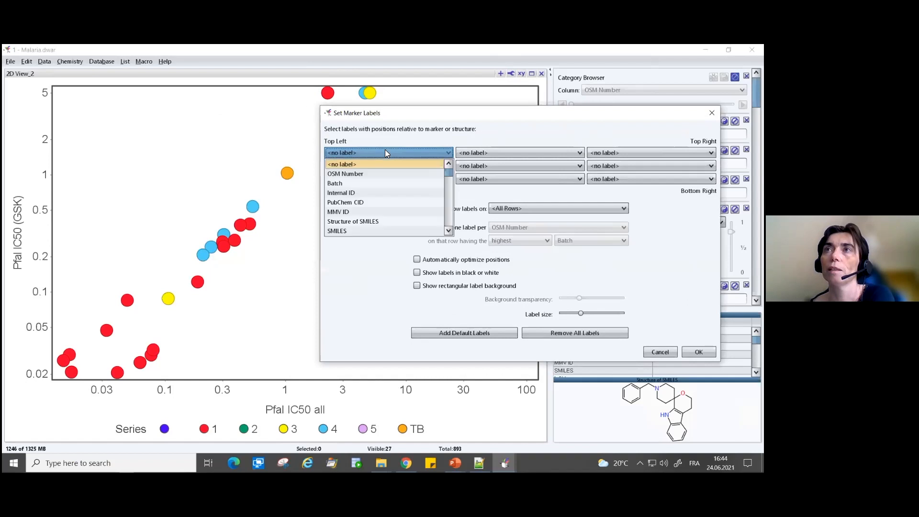
{"action": "left_click", "coordinate": [360, 221]}
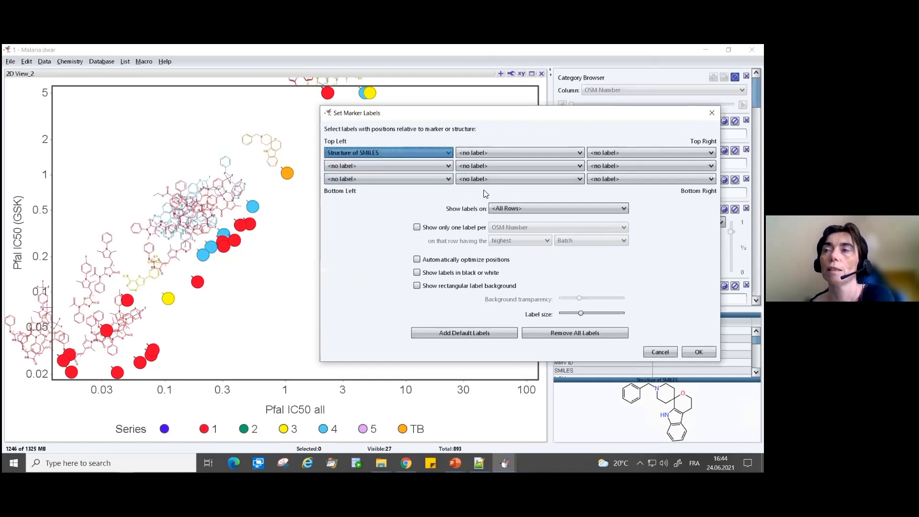
{"action": "left_click", "coordinate": [501, 208]}
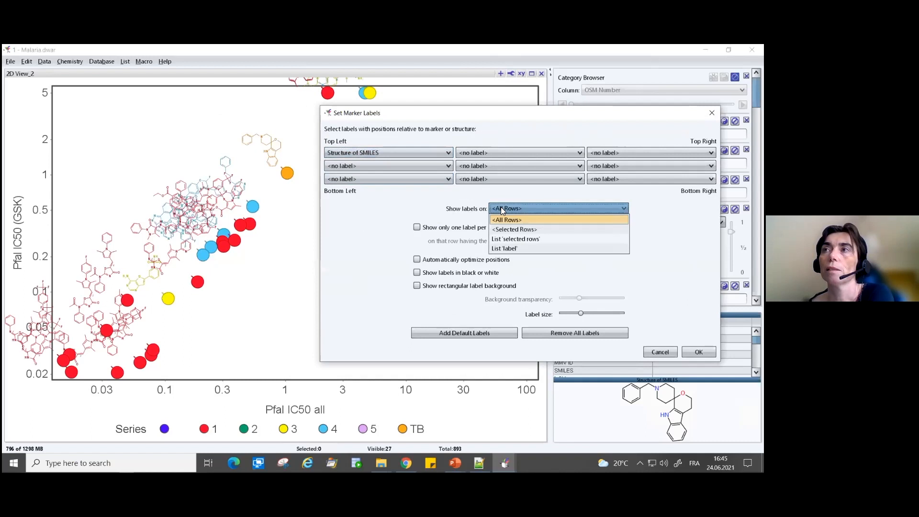
{"action": "left_click", "coordinate": [515, 249]}
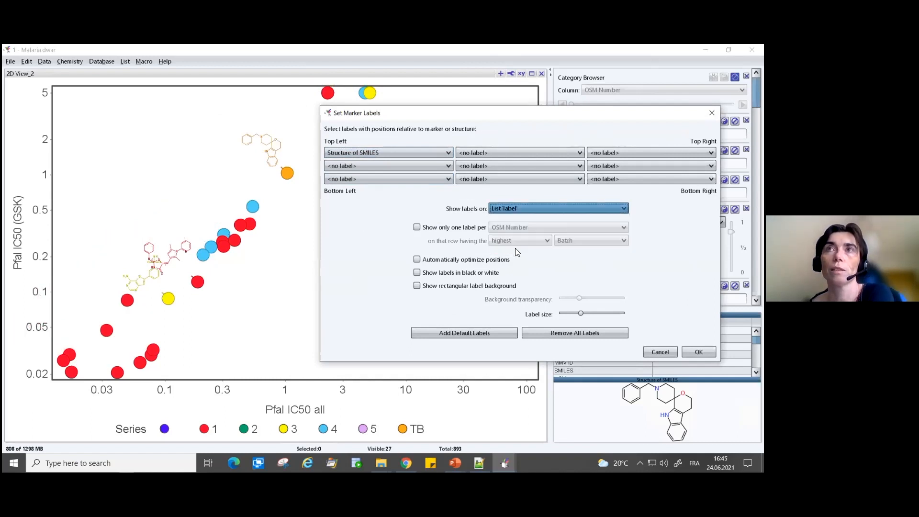
- Switch the structure labels to show on <Selected Rows> and apply the marker label settings
{"action": "left_click", "coordinate": [511, 211]}
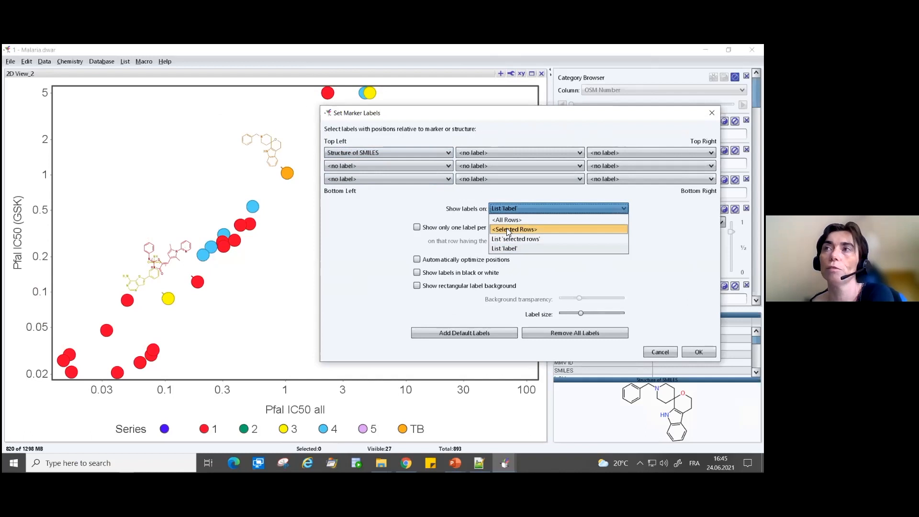
{"action": "left_click", "coordinate": [509, 230]}
{"action": "left_click", "coordinate": [699, 352]}
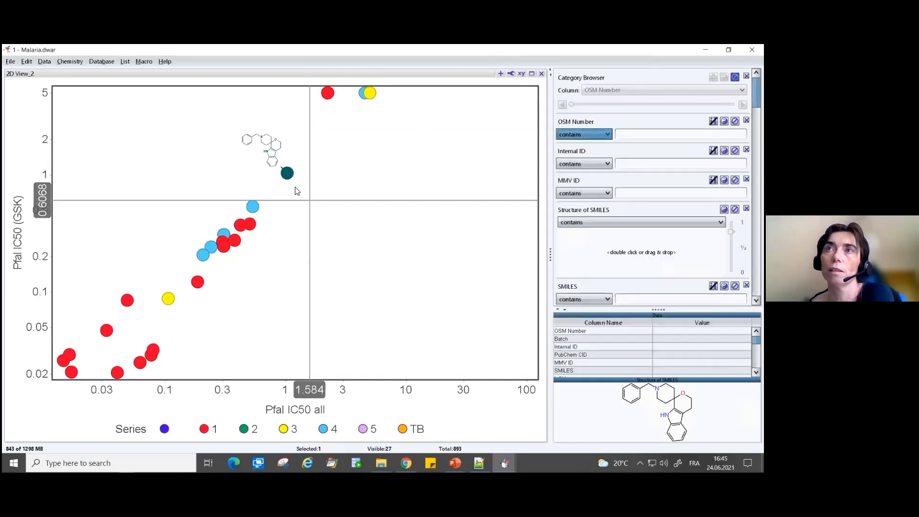
- Try the labels by selecting the TB marker and the yellow and red markers near 0.1 to 0.2, then clear the selection
{"action": "left_click", "coordinate": [288, 173]}
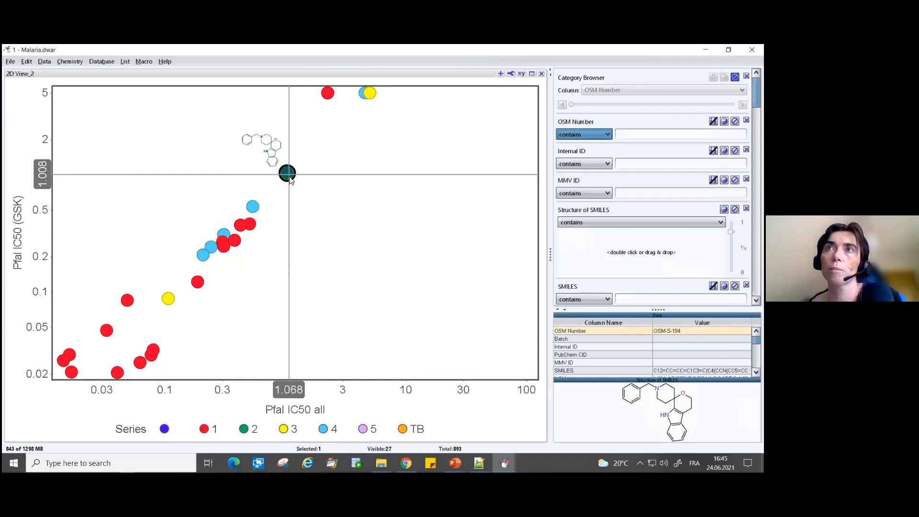
{"action": "mouse_move", "coordinate": [226, 262]}
{"action": "left_mouse_down"}
{"action": "mouse_move", "coordinate": [191, 269]}
{"action": "mouse_move", "coordinate": [205, 333]}
{"action": "mouse_move", "coordinate": [186, 280]}
{"action": "left_mouse_up"}
{"action": "mouse_move", "coordinate": [194, 282]}
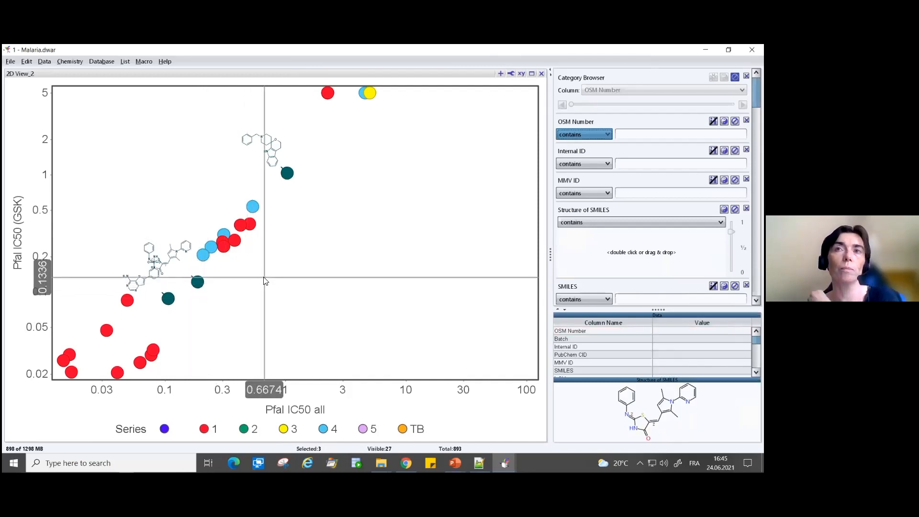
{"action": "left_click", "coordinate": [295, 192]}
{"action": "left_click", "coordinate": [511, 73]}
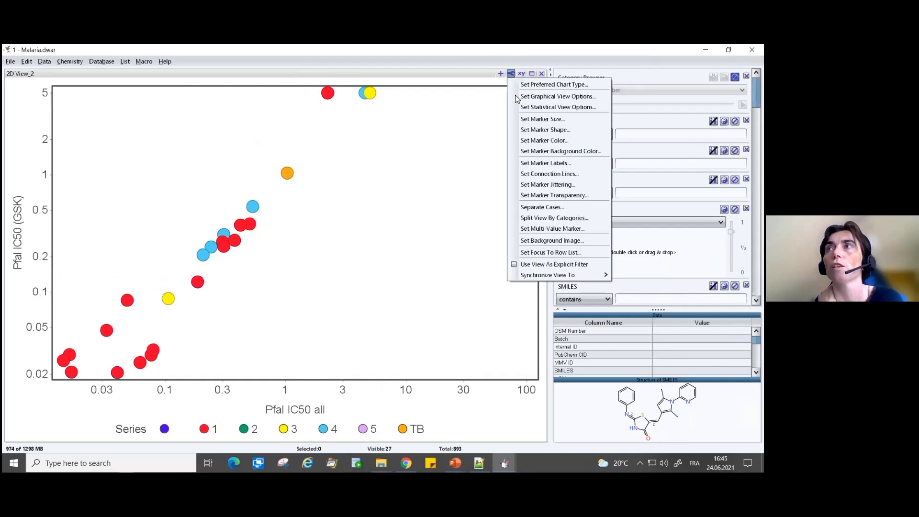
{"action": "left_click", "coordinate": [532, 172]}
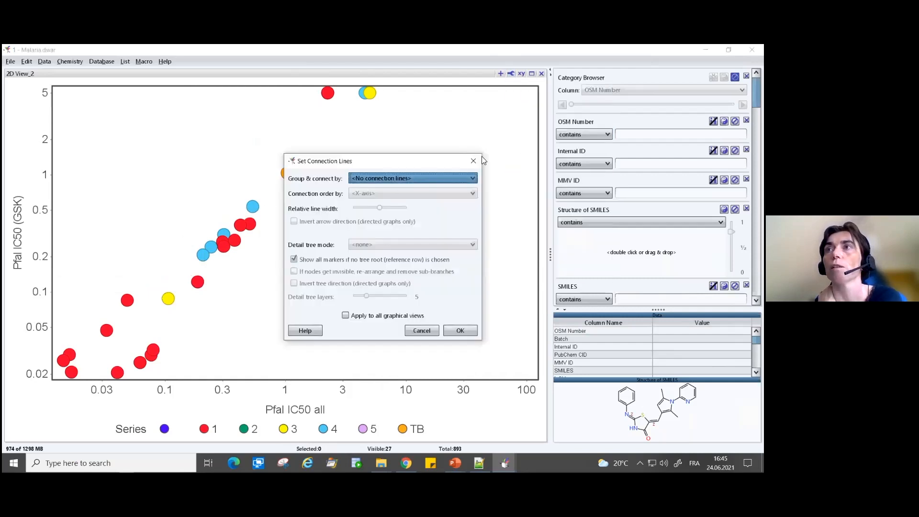
{"action": "left_click", "coordinate": [422, 331]}
- Set the marker labels to show only on the rows of the list 'label'
{"action": "left_click", "coordinate": [511, 73]}
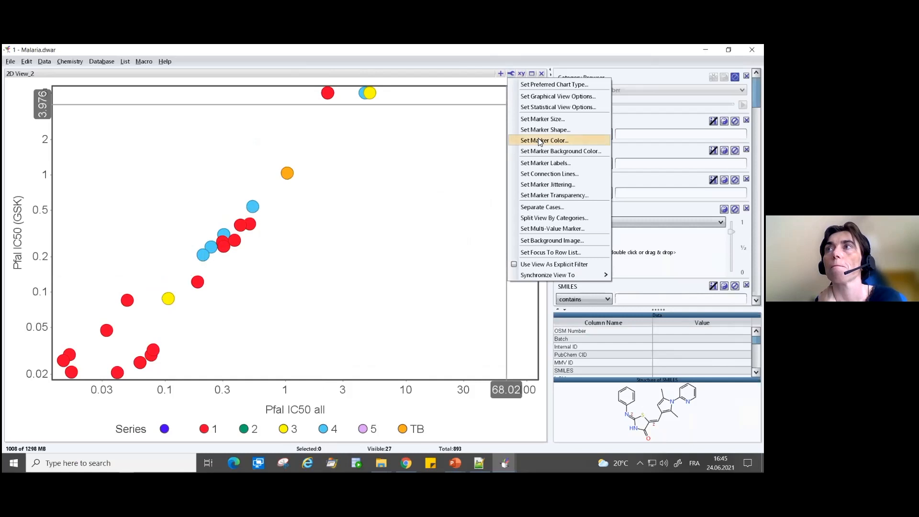
{"action": "left_click", "coordinate": [541, 163]}
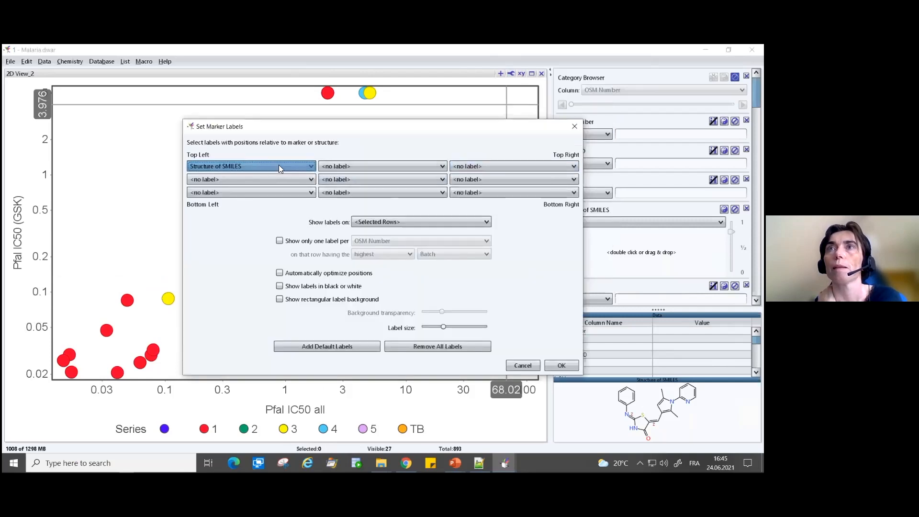
{"action": "left_click", "coordinate": [371, 221]}
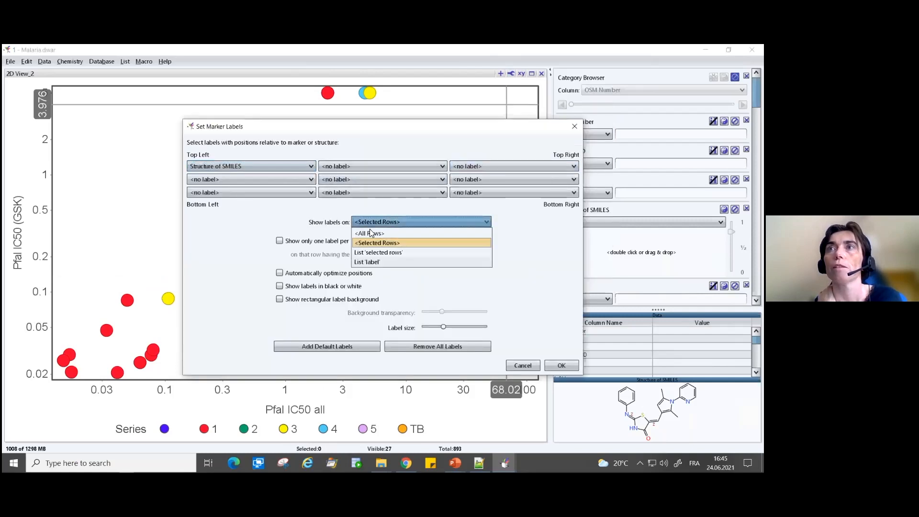
{"action": "left_click", "coordinate": [361, 262]}
{"action": "mouse_move", "coordinate": [358, 122]}
{"action": "left_mouse_down"}
{"action": "mouse_move", "coordinate": [392, 131]}
{"action": "mouse_move", "coordinate": [517, 79]}
{"action": "left_mouse_up"}
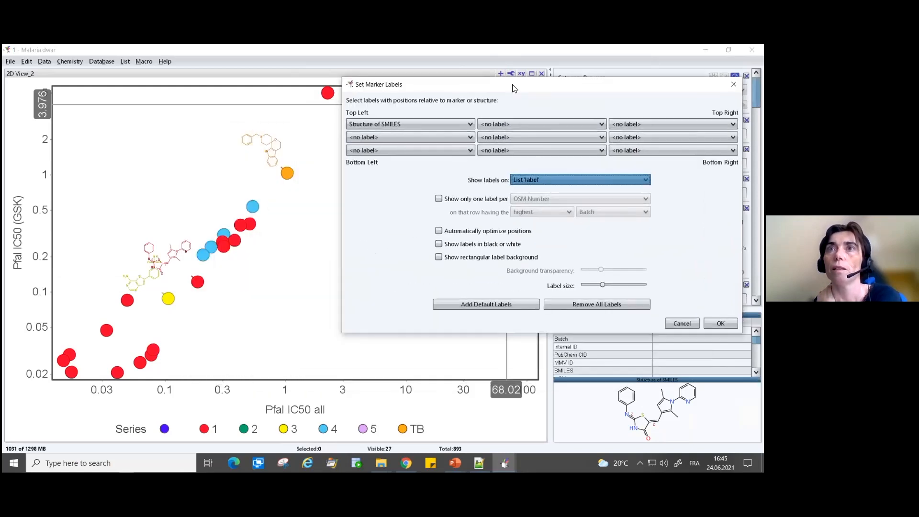
- Show a rectangular label background, slightly increase its transparency and the label size, and apply the marker label settings
{"action": "left_click", "coordinate": [439, 258]}
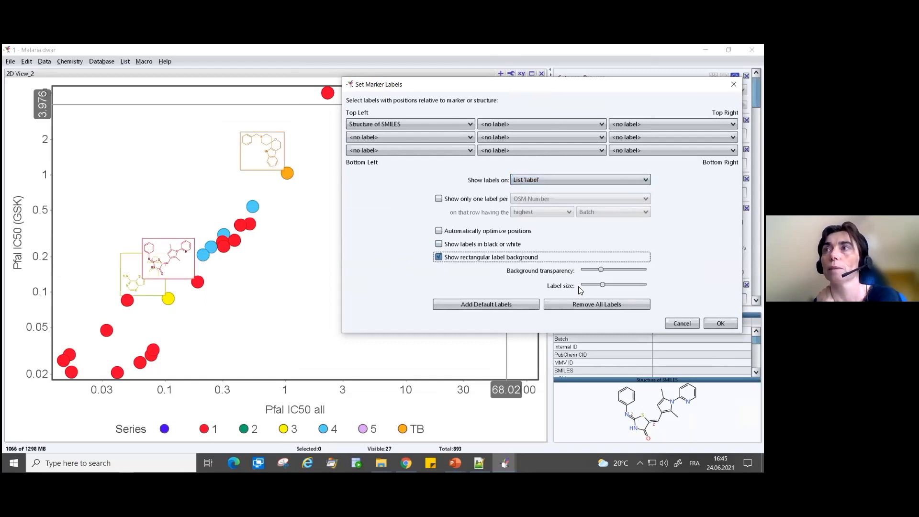
{"action": "mouse_move", "coordinate": [601, 269]}
{"action": "left_mouse_down"}
{"action": "mouse_move", "coordinate": [627, 270]}
{"action": "mouse_move", "coordinate": [574, 261]}
{"action": "mouse_move", "coordinate": [622, 270]}
{"action": "mouse_move", "coordinate": [612, 285]}
{"action": "left_mouse_up"}
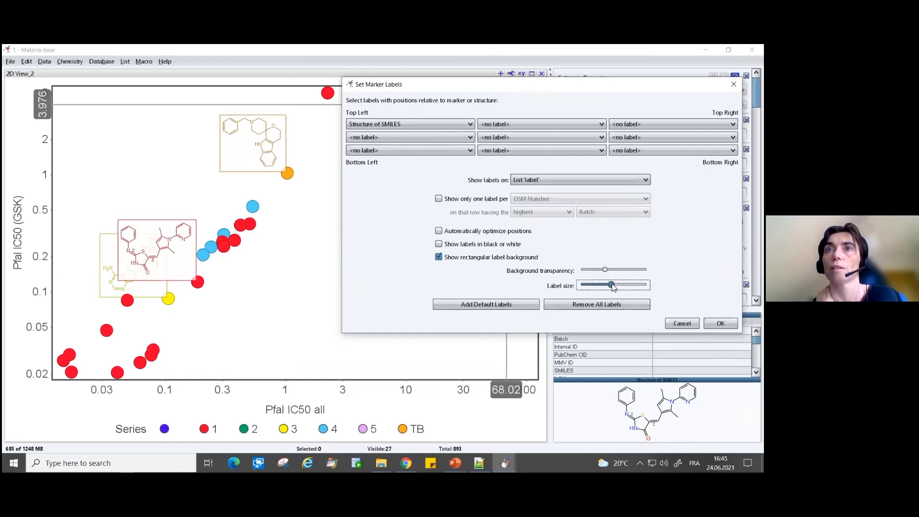
{"action": "left_click", "coordinate": [720, 323]}
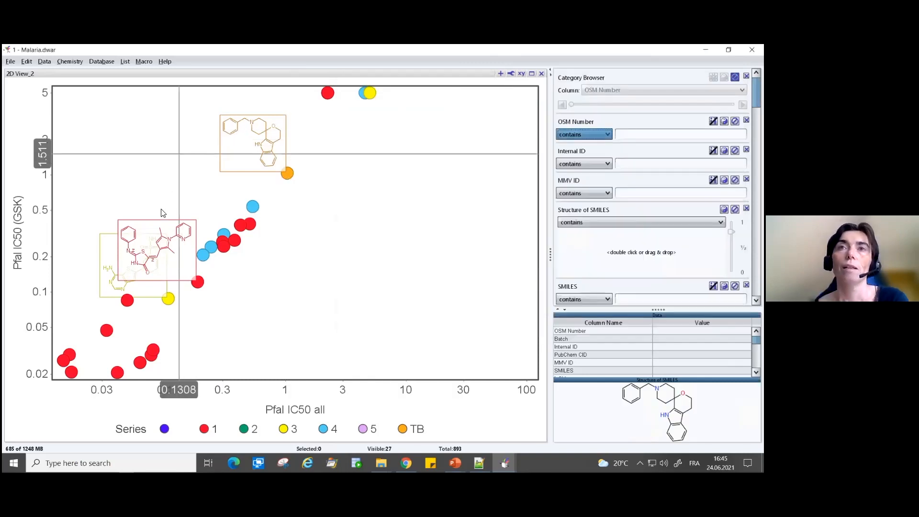
- Separate the overlapping structure labels by moving the red marker's label upward and the yellow marker's label to the lower right of its marker
{"action": "left_click", "coordinate": [197, 281]}
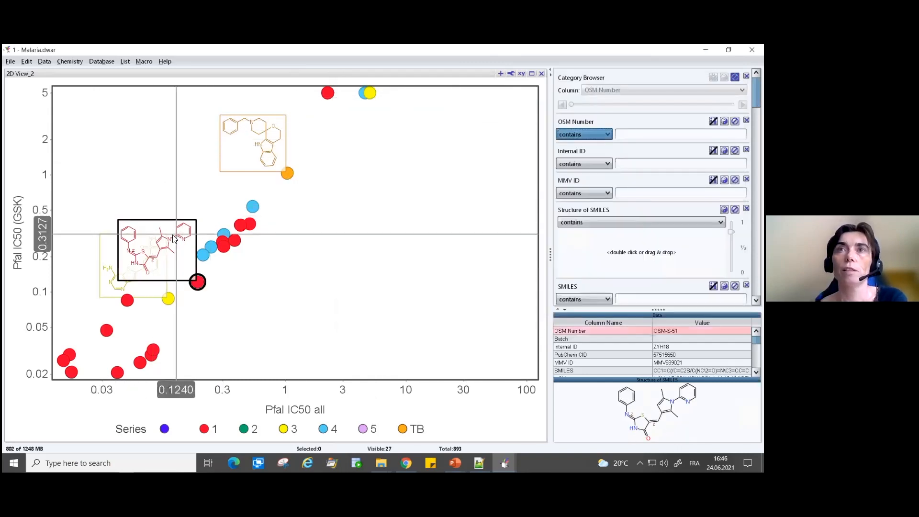
{"action": "mouse_move", "coordinate": [173, 235]}
{"action": "left_mouse_down"}
{"action": "mouse_move", "coordinate": [184, 222]}
{"action": "mouse_move", "coordinate": [165, 174]}
{"action": "left_mouse_up"}
{"action": "left_click", "coordinate": [141, 250]}
{"action": "mouse_move", "coordinate": [141, 250]}
{"action": "left_mouse_down"}
{"action": "mouse_move", "coordinate": [160, 280]}
{"action": "mouse_move", "coordinate": [241, 317]}
{"action": "left_mouse_up"}
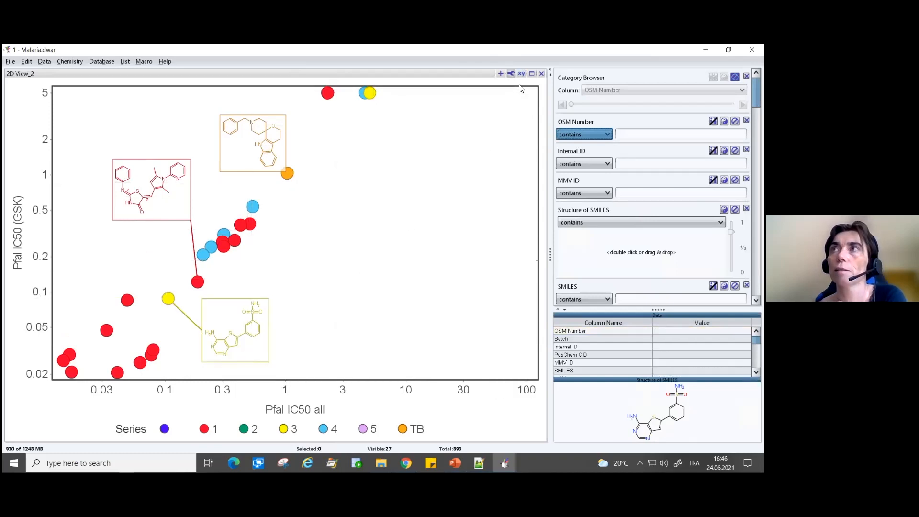
{"action": "left_click", "coordinate": [512, 73]}
{"action": "left_click", "coordinate": [532, 96]}
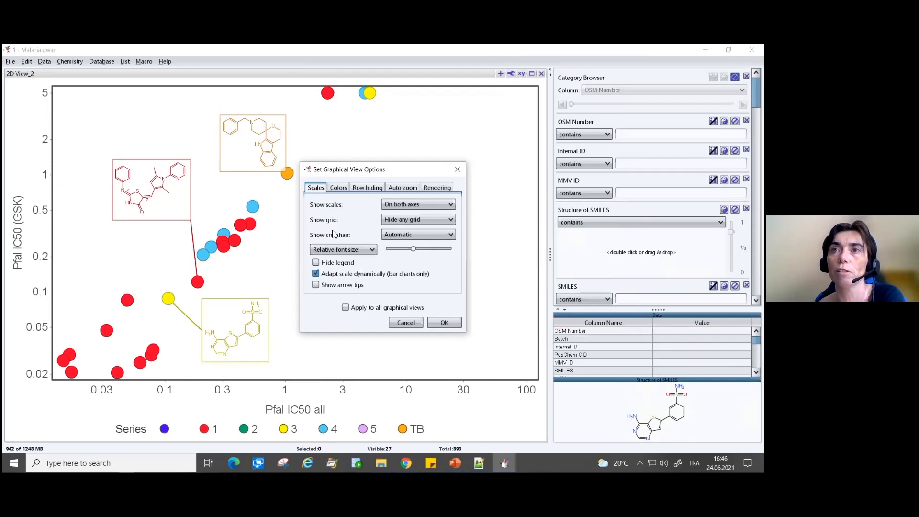
{"action": "left_click_drag", "start_coordinate": [384, 162], "coordinate": [384, 170]}
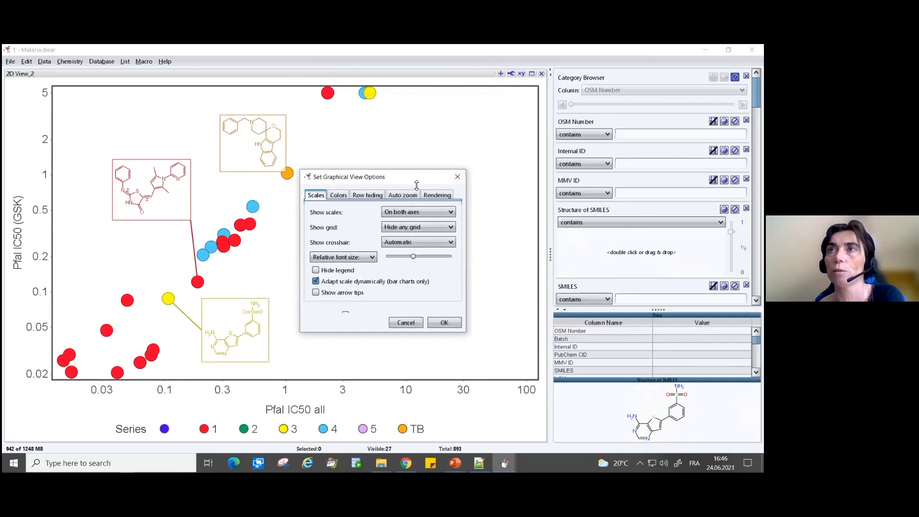
{"action": "left_click", "coordinate": [405, 323]}
- Show the marker labels in black or white and apply the marker label settings
{"action": "left_click", "coordinate": [510, 74]}
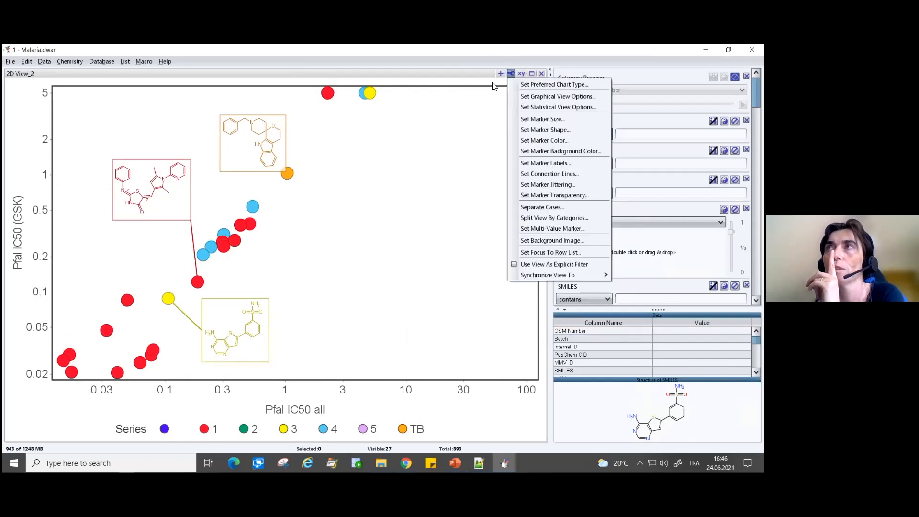
{"action": "left_click", "coordinate": [530, 164]}
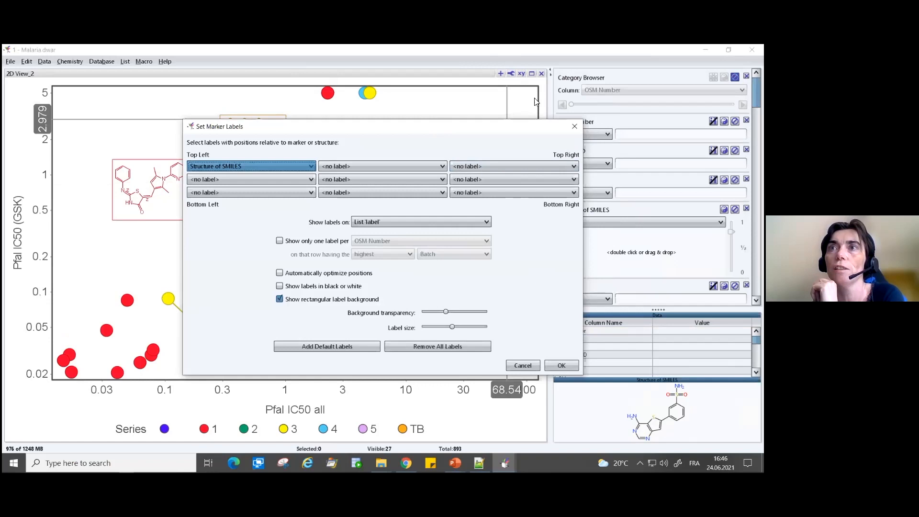
{"action": "left_click", "coordinate": [460, 226]}
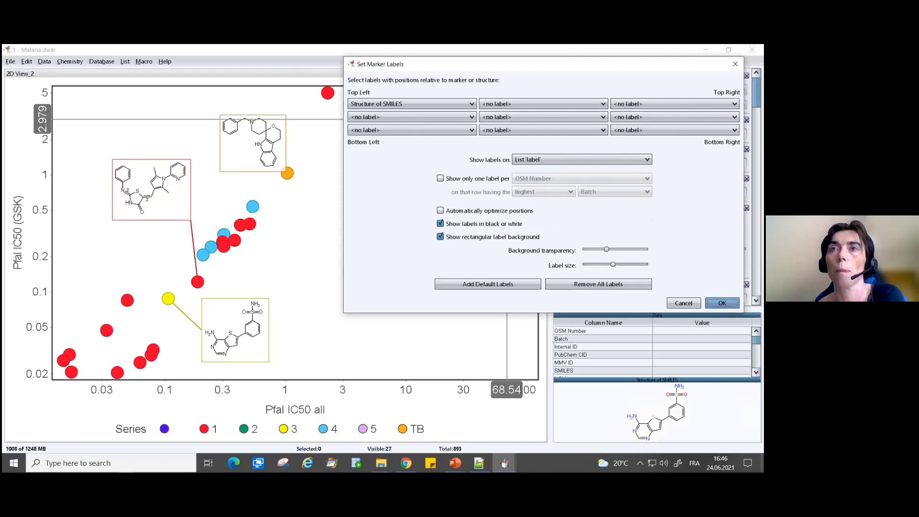
{"action": "left_click", "coordinate": [722, 303]}
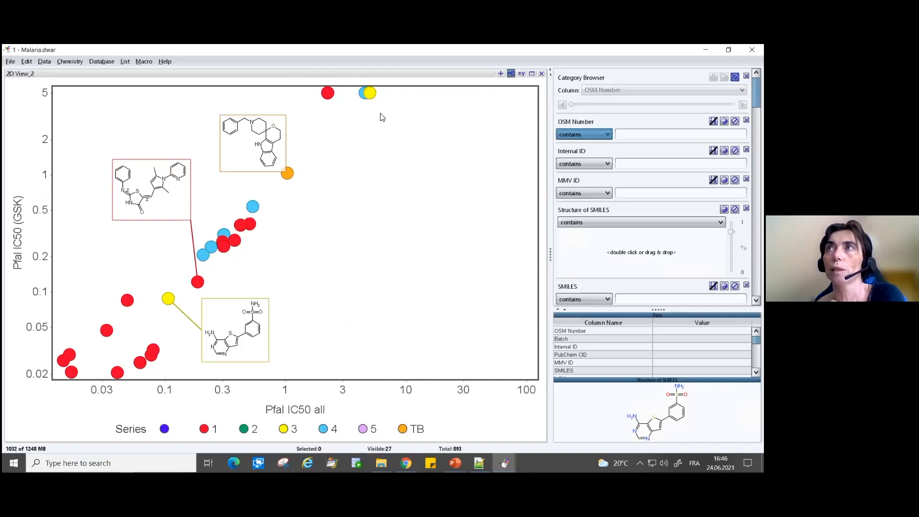
- Copy the scatter plot's view image to the clipboard at 150 dpi
{"action": "left_click", "coordinate": [501, 73]}
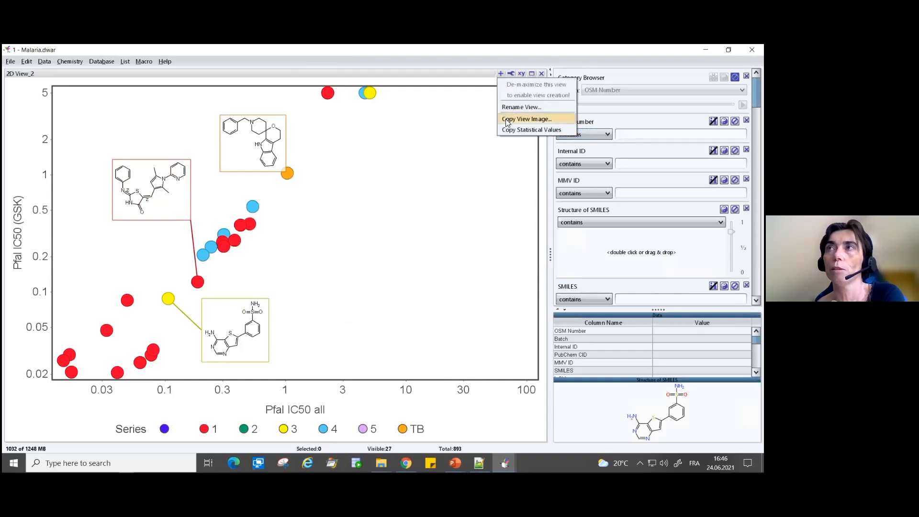
{"action": "left_click", "coordinate": [505, 119]}
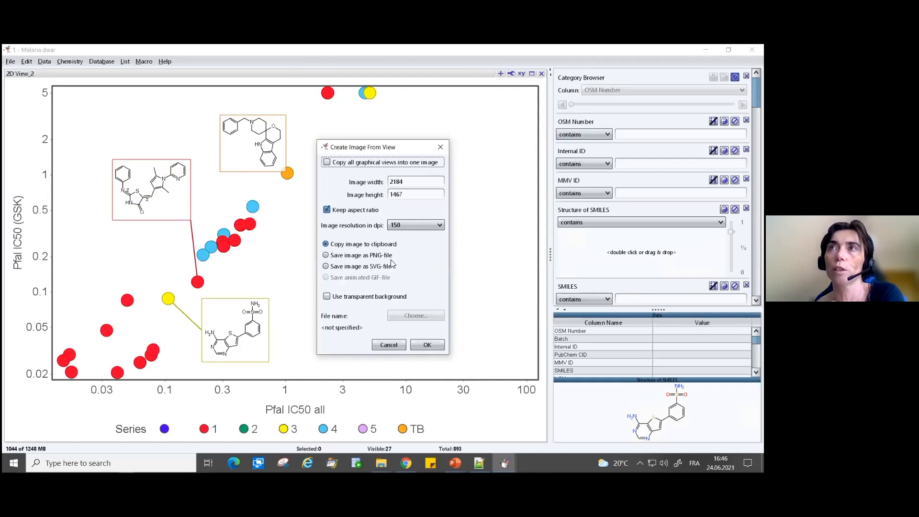
{"action": "left_click", "coordinate": [430, 346]}
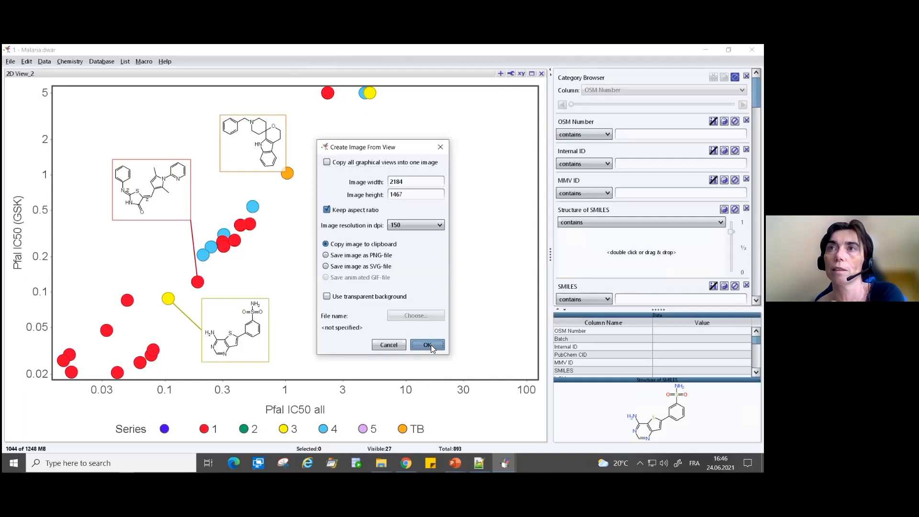
- Switch to the PowerPoint presentation's editing window and add a new slide after the final "Thank you !" slide
{"action": "mouse_move", "coordinate": [455, 463]}
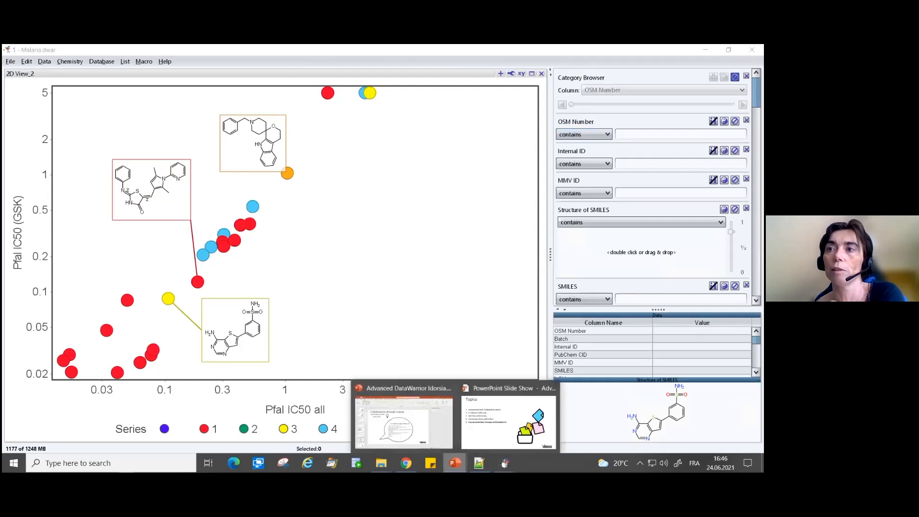
{"action": "left_click", "coordinate": [481, 446]}
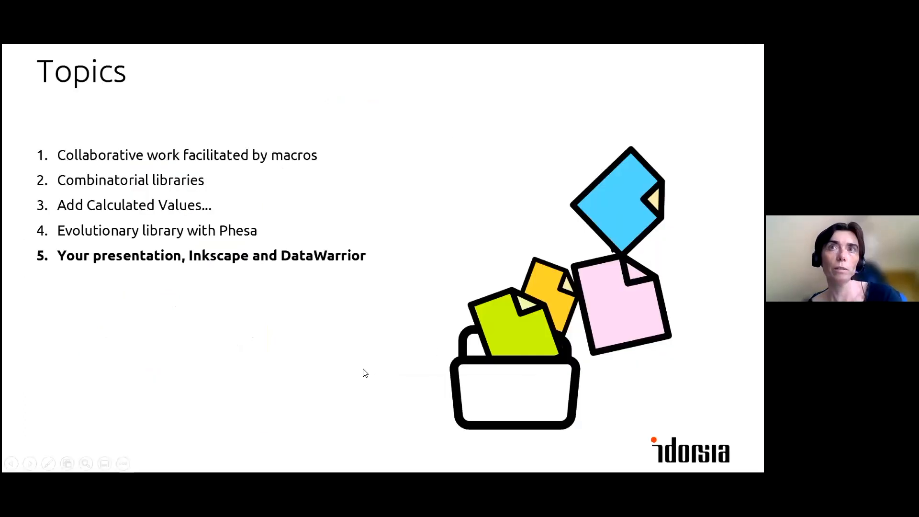
{"action": "key", "text": "alt+Tab"}
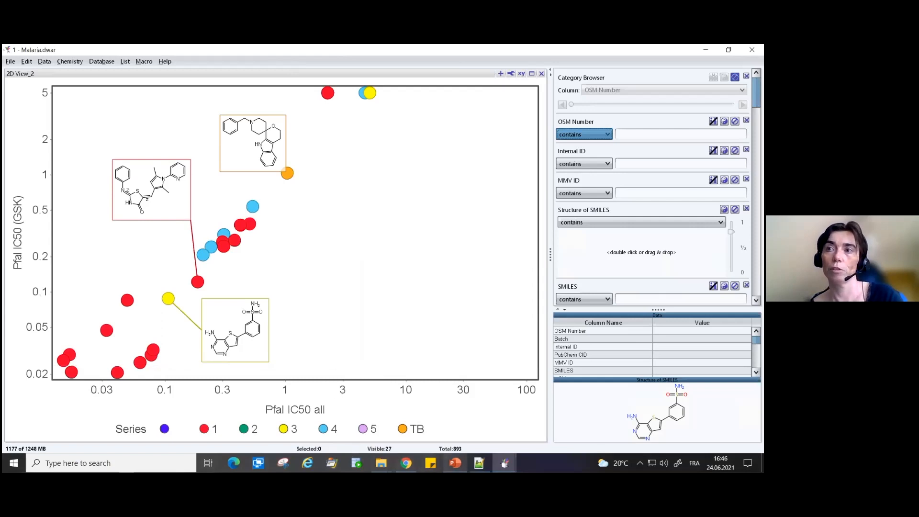
{"action": "key", "text": "alt+Tab"}
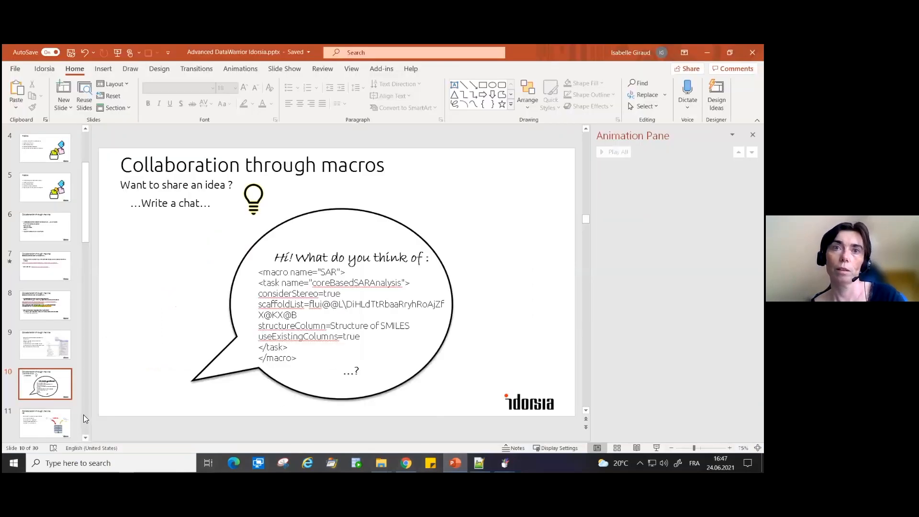
{"action": "scroll", "coordinate": [82, 416], "scroll_direction": "down", "scroll_amount": 8}
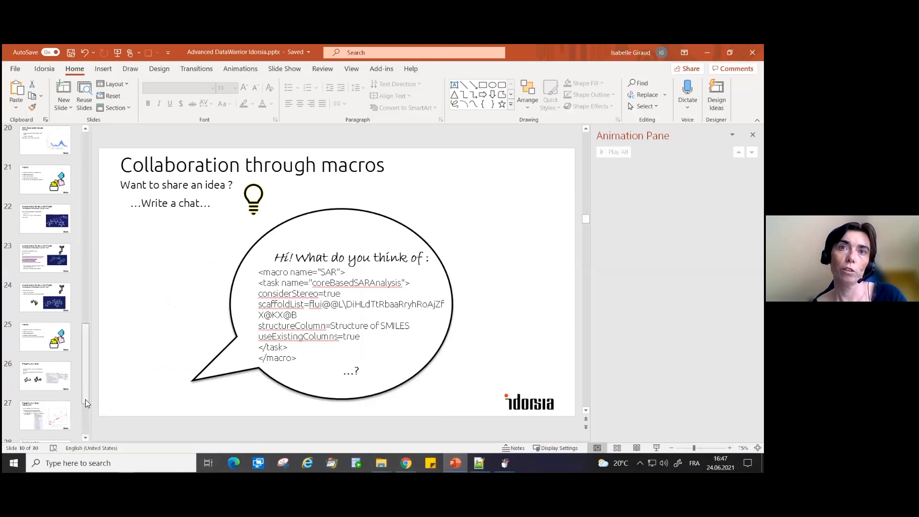
{"action": "scroll", "coordinate": [85, 400], "scroll_direction": "down", "scroll_amount": 2}
{"action": "left_click", "coordinate": [55, 413]}
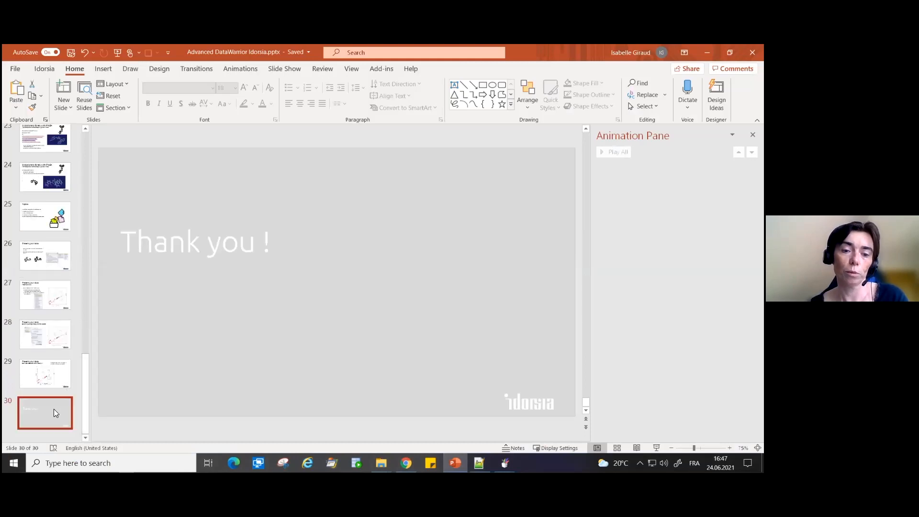
{"action": "key", "text": "Return"}
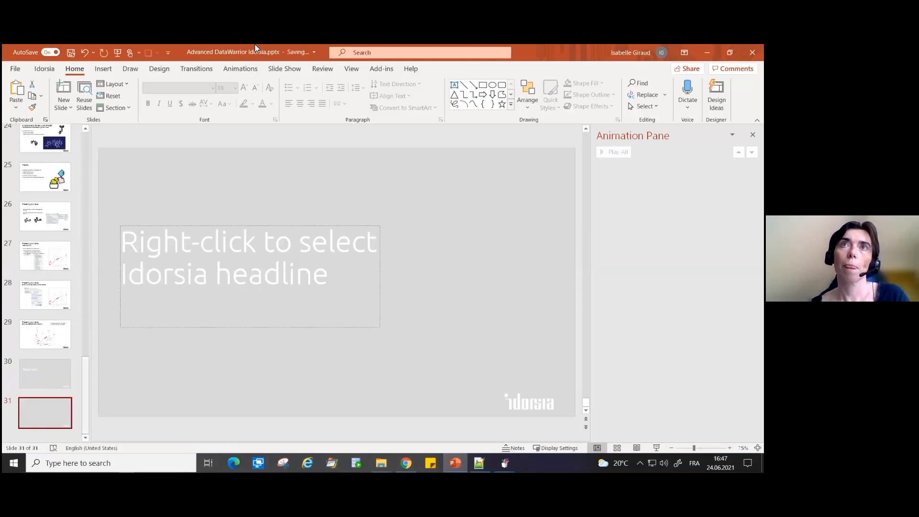
- Change the new slide's layout to Blank and paste the copied plot image onto it
{"action": "right_click", "coordinate": [58, 405]}
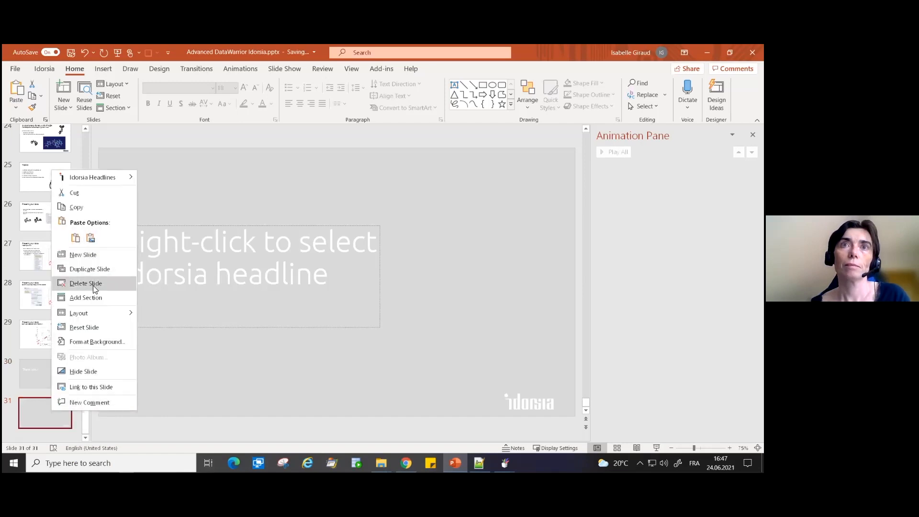
{"action": "mouse_move", "coordinate": [90, 313]}
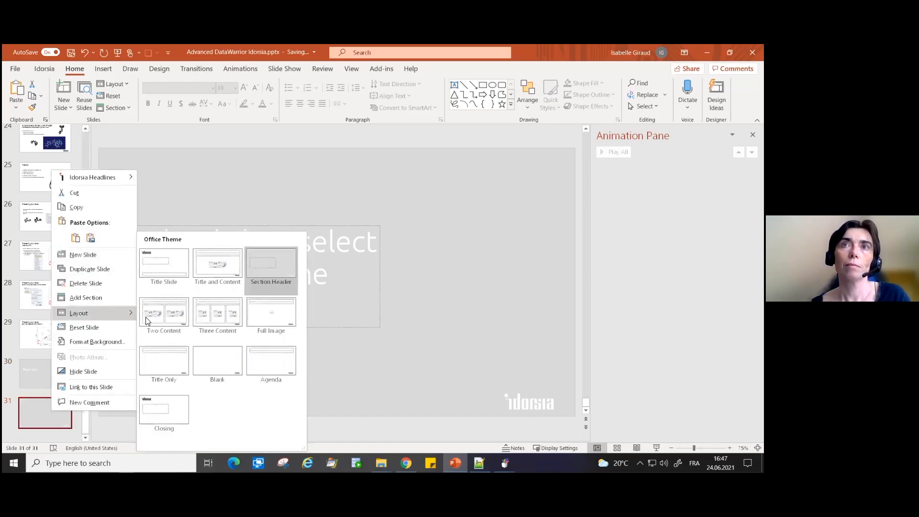
{"action": "left_click", "coordinate": [209, 366]}
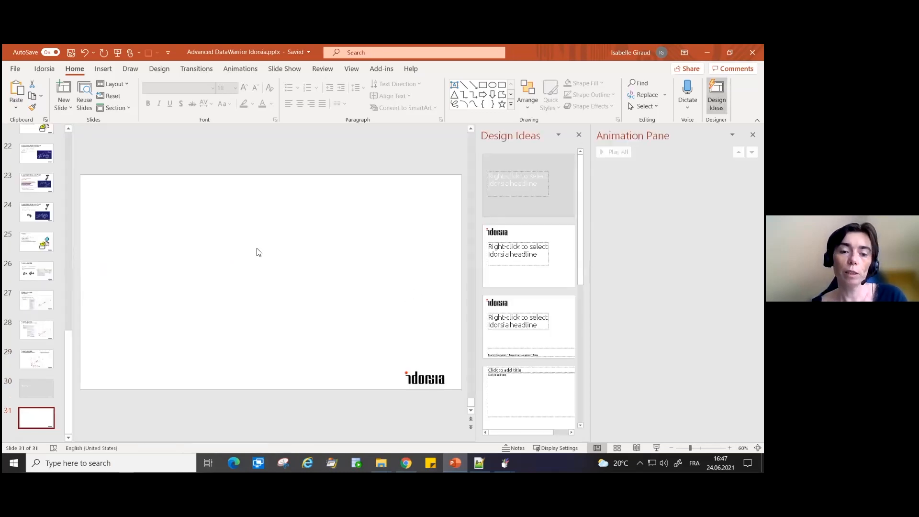
{"action": "key", "text": "ctrl+v"}
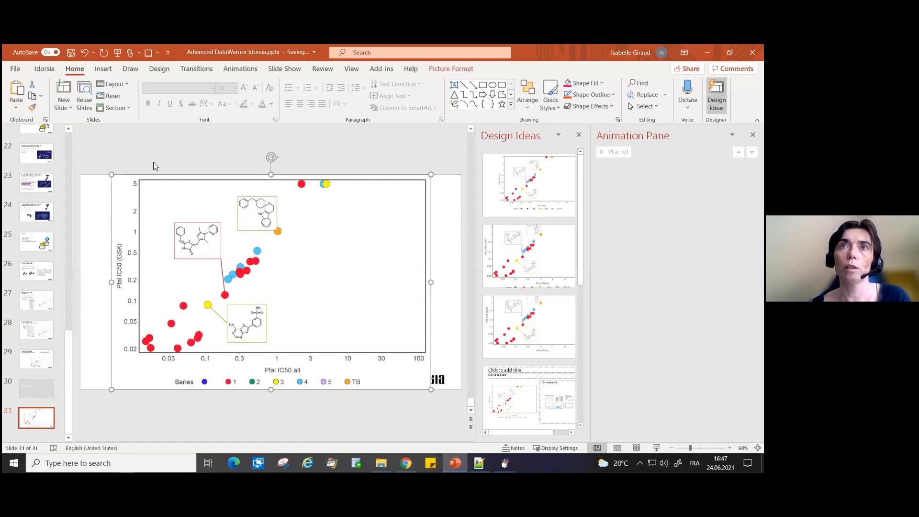
- Shift the pasted plot image slightly toward the lower right of the slide and deselect it
{"action": "left_click", "coordinate": [98, 289]}
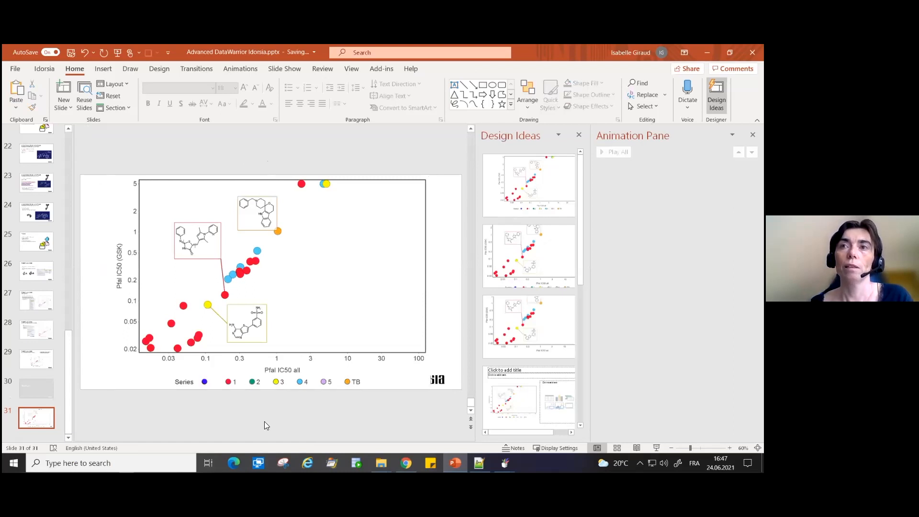
{"action": "left_click_drag", "start_coordinate": [291, 355], "coordinate": [269, 330]}
{"action": "left_click_drag", "start_coordinate": [281, 310], "coordinate": [309, 339]}
{"action": "left_click", "coordinate": [249, 425]}
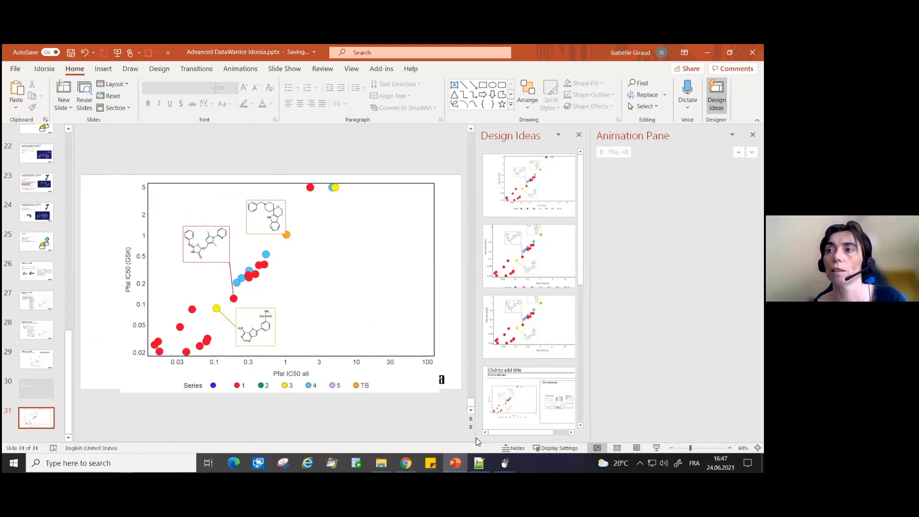
- Switch back to the Malaria file in DataWarrior and move the orange marker's structure label slightly up and left
{"action": "mouse_move", "coordinate": [504, 463]}
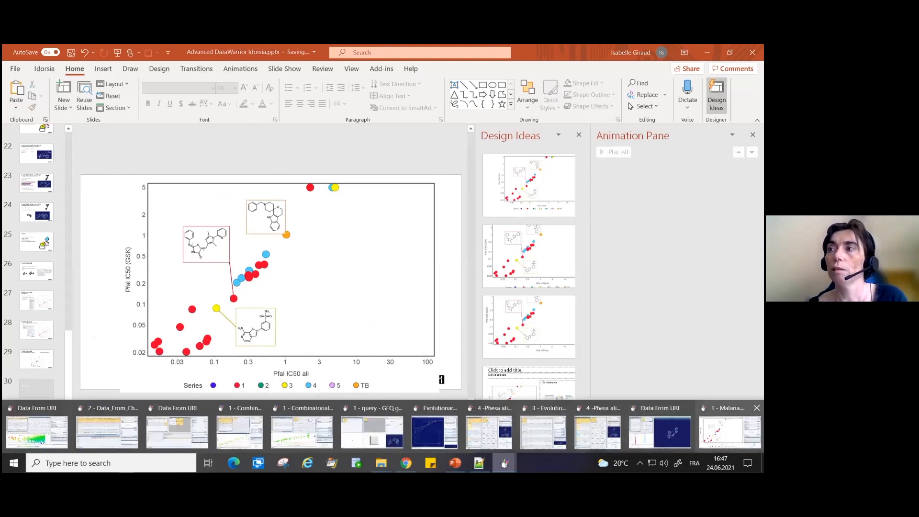
{"action": "left_click", "coordinate": [730, 431]}
{"action": "left_click_drag", "start_coordinate": [272, 119], "coordinate": [260, 110]}
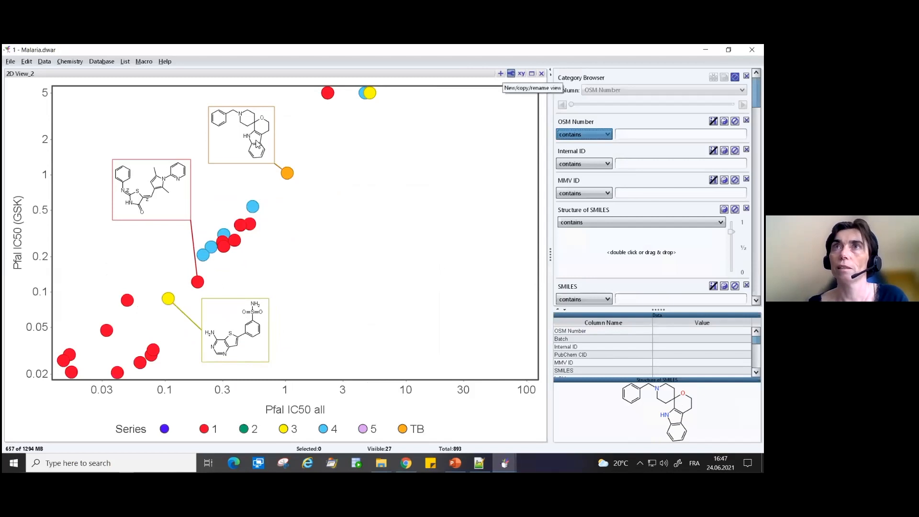
- Start creating an image from the plot view and choose to save it as an SVG file
{"action": "left_click", "coordinate": [502, 84]}
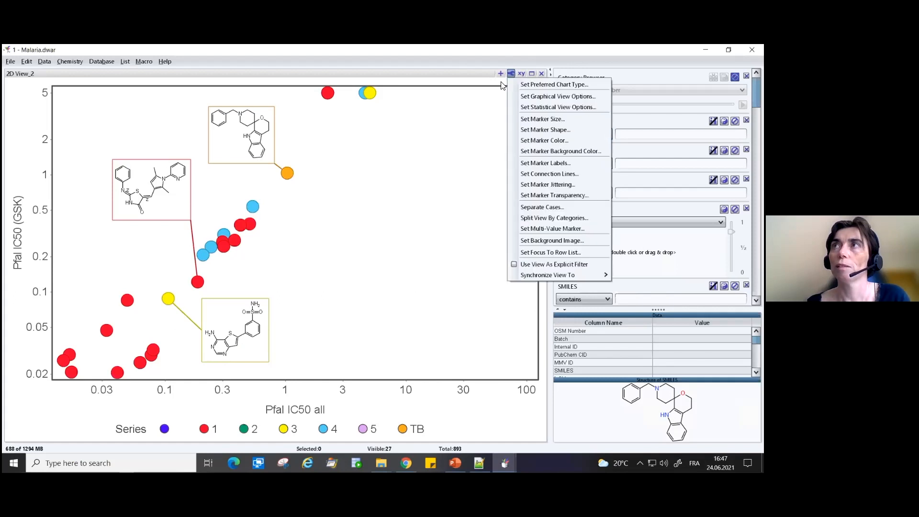
{"action": "left_click", "coordinate": [501, 74]}
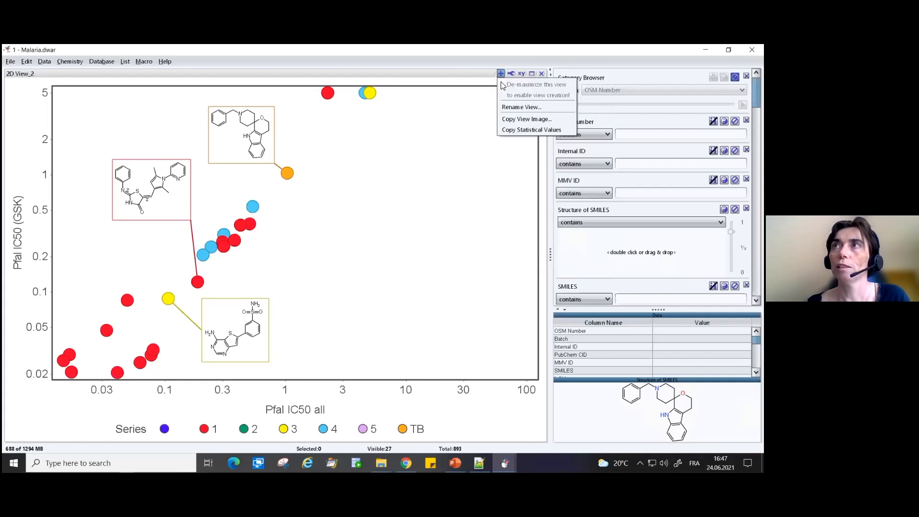
{"action": "left_click", "coordinate": [516, 120]}
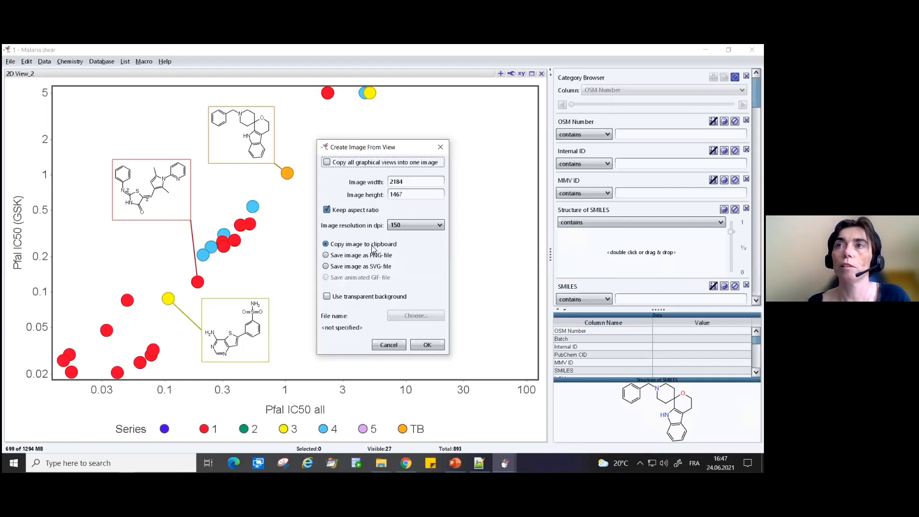
{"action": "left_click", "coordinate": [364, 257]}
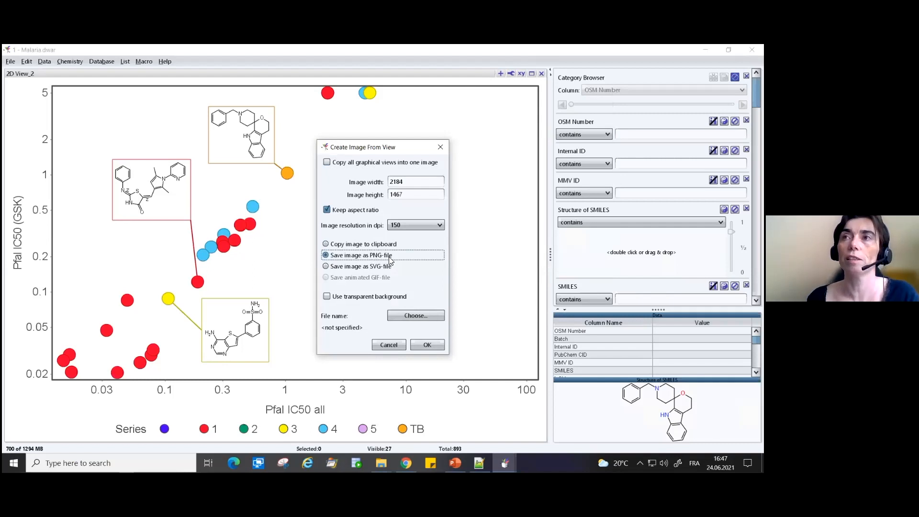
{"action": "left_click", "coordinate": [328, 269]}
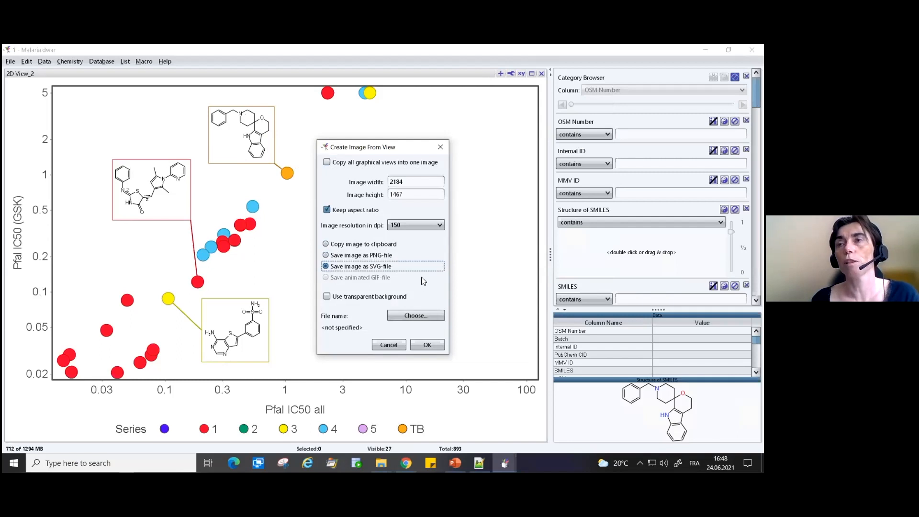
- Save the SVG image as 2D View_2 in the "5- Present your data" folder inside "files"
{"action": "left_click", "coordinate": [390, 311]}
{"action": "left_click", "coordinate": [381, 184]}
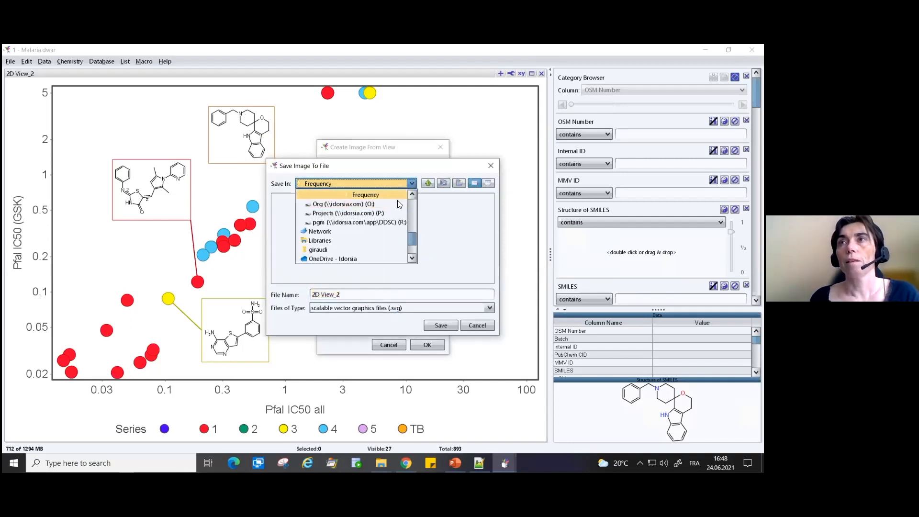
{"action": "left_click", "coordinate": [410, 196]}
{"action": "left_click", "coordinate": [408, 195]}
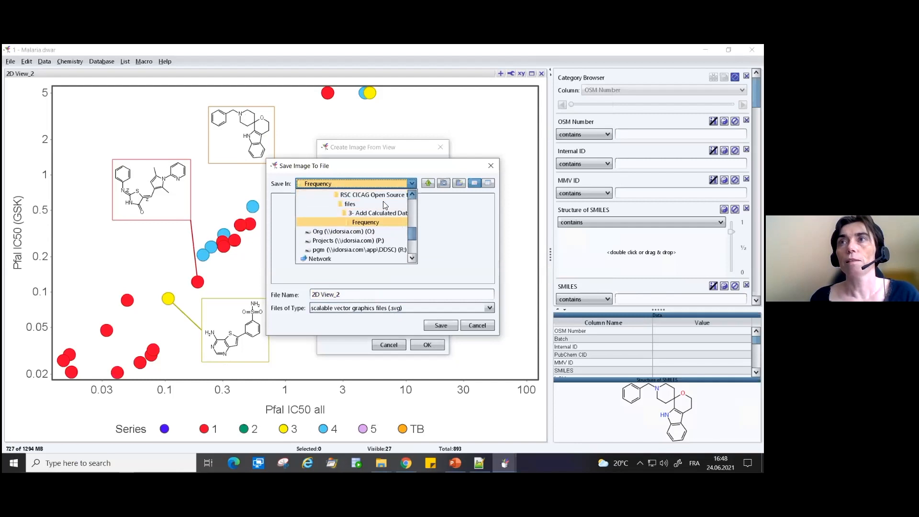
{"action": "left_click", "coordinate": [361, 203]}
{"action": "double_click", "coordinate": [287, 236]}
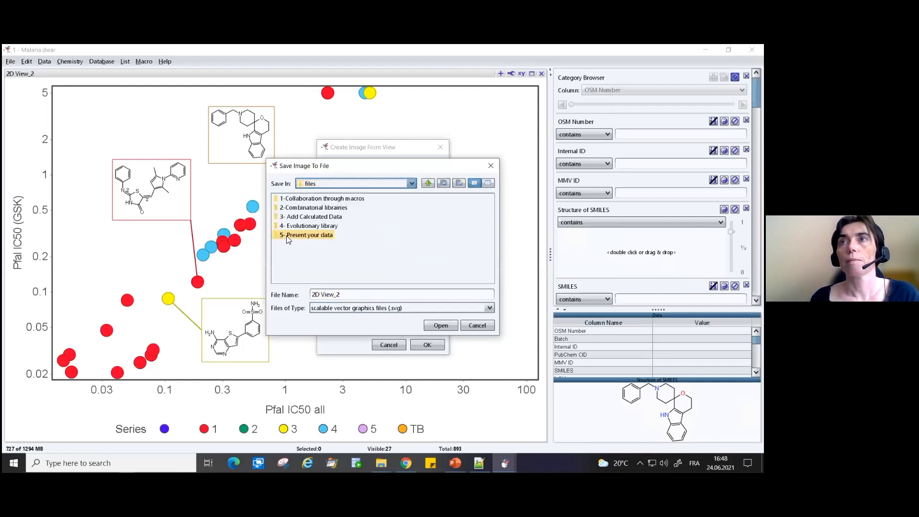
{"action": "left_click", "coordinate": [349, 294]}
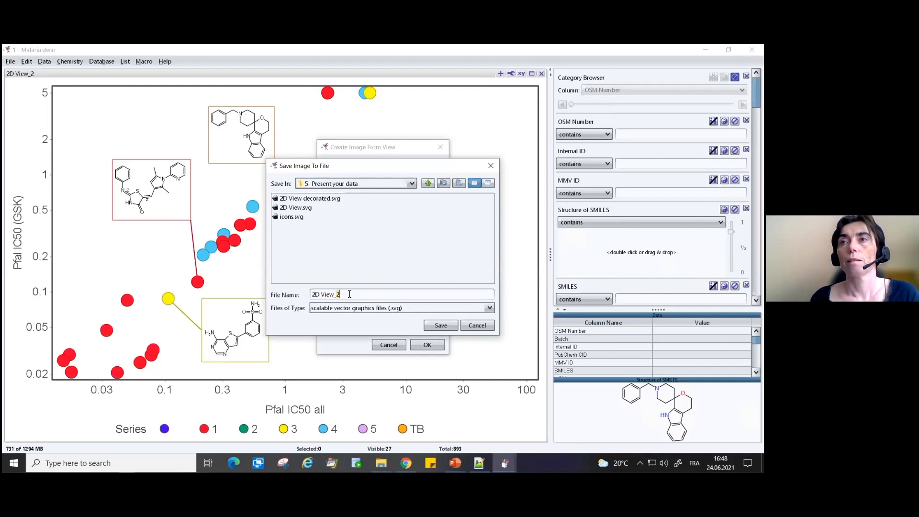
{"action": "left_click", "coordinate": [441, 326]}
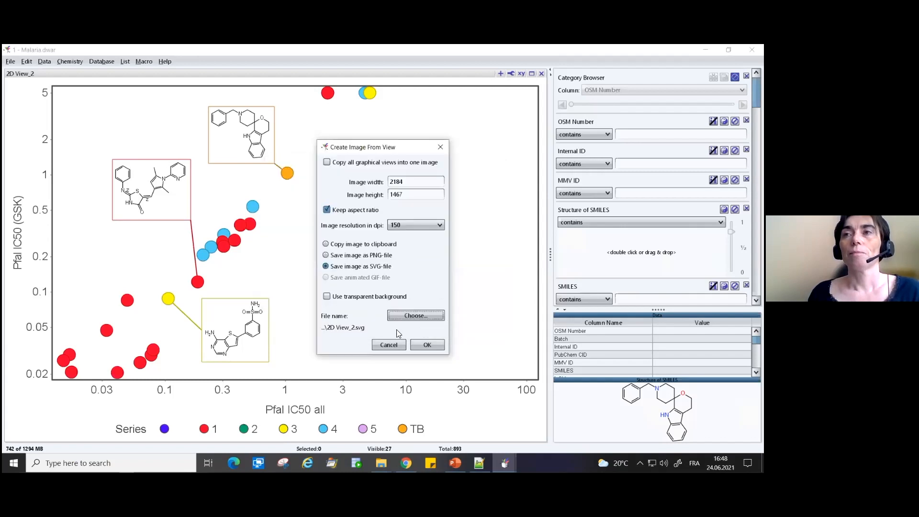
{"action": "left_click", "coordinate": [425, 345]}
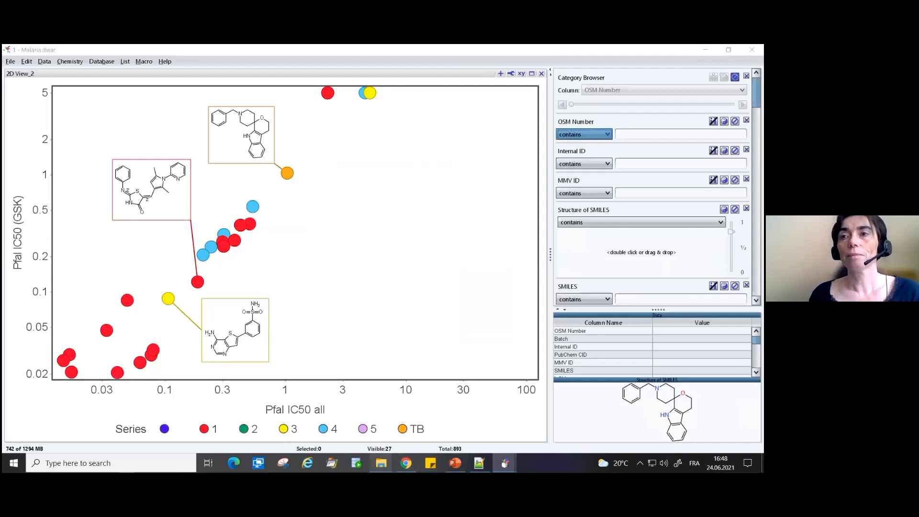
- Open 2D View_2.svg from the "5- Present your data" folder in Inkscape and maximize its window
{"action": "mouse_move", "coordinate": [381, 463]}
{"action": "left_click", "coordinate": [382, 424]}
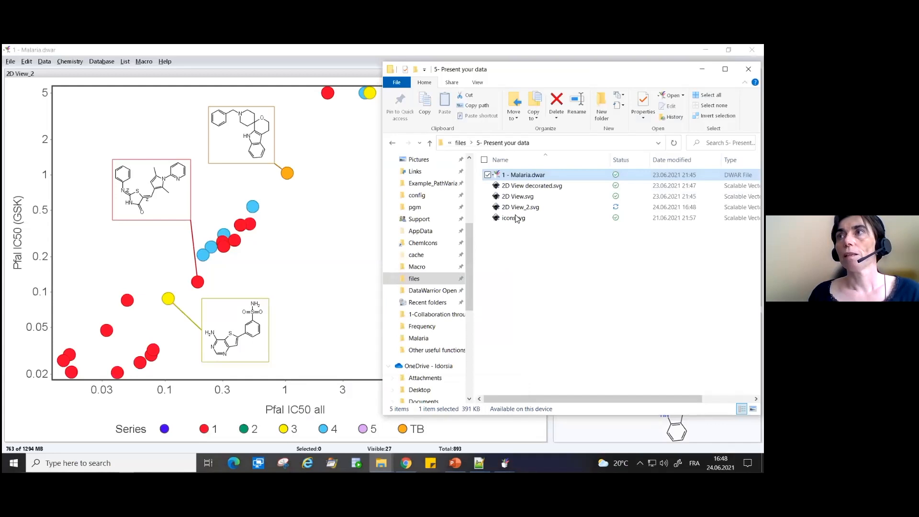
{"action": "left_click", "coordinate": [519, 208]}
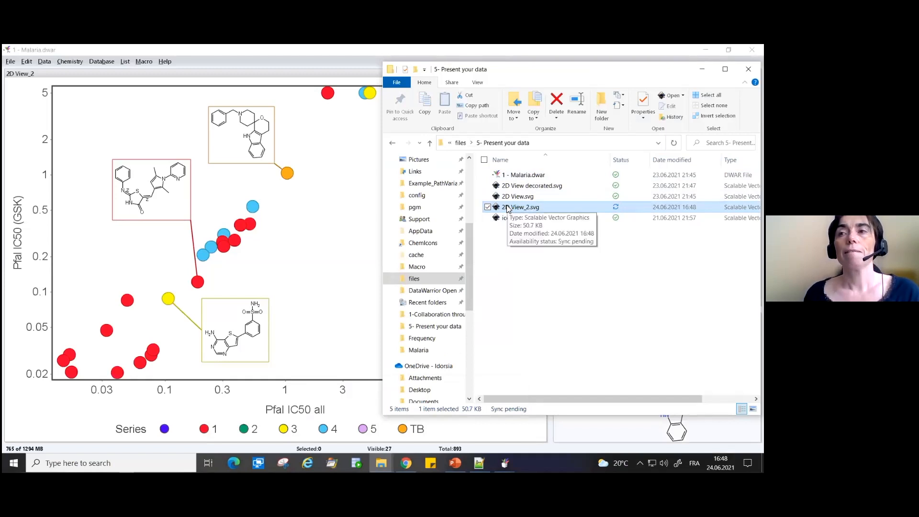
{"action": "double_click", "coordinate": [508, 209]}
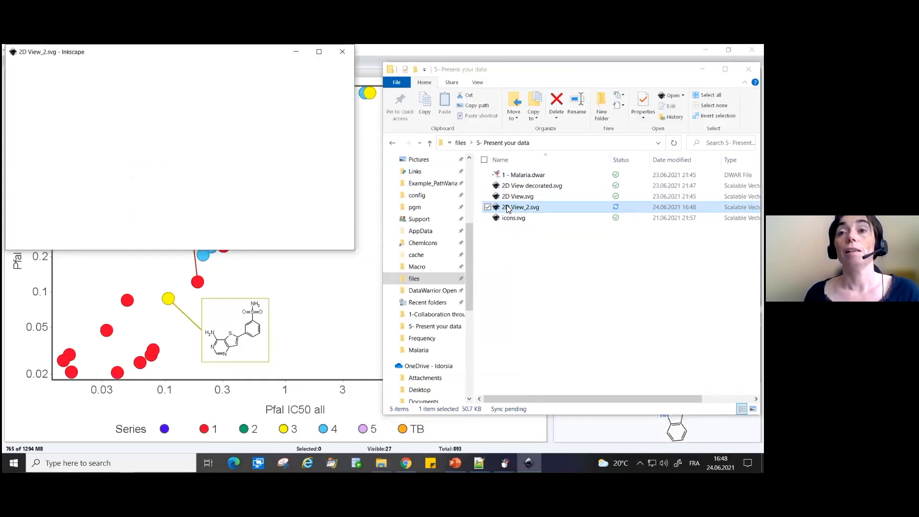
{"action": "left_click", "coordinate": [321, 54]}
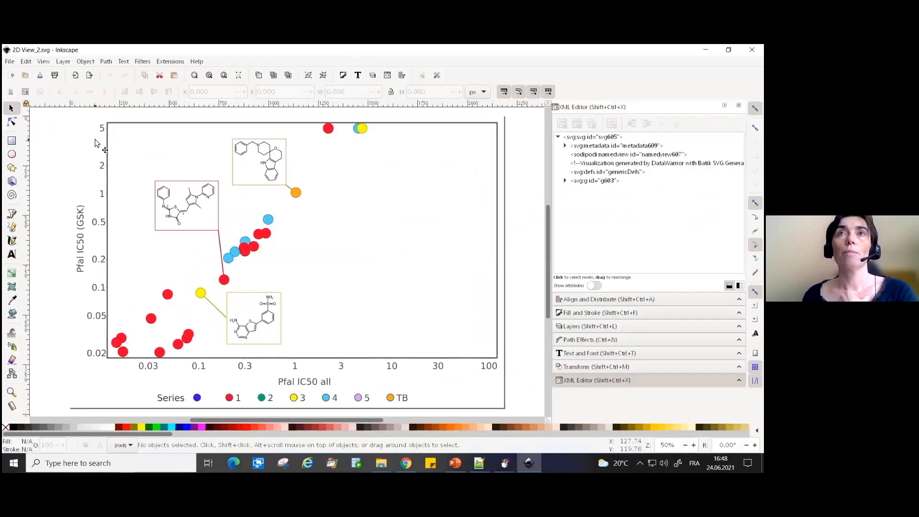
- Ungroup the imported plot repeatedly until its shapes, lines and texts are separate objects, and clear the selection
{"action": "left_click", "coordinate": [126, 130]}
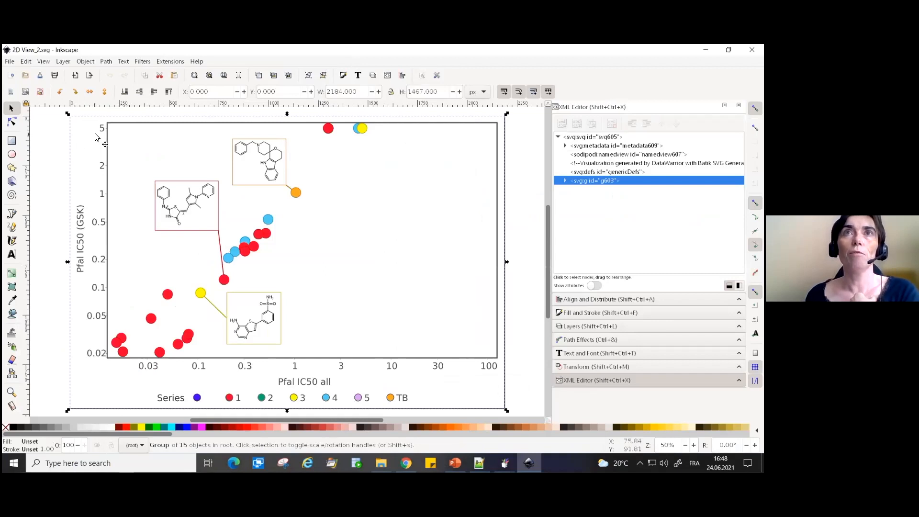
{"action": "right_click", "coordinate": [109, 164]}
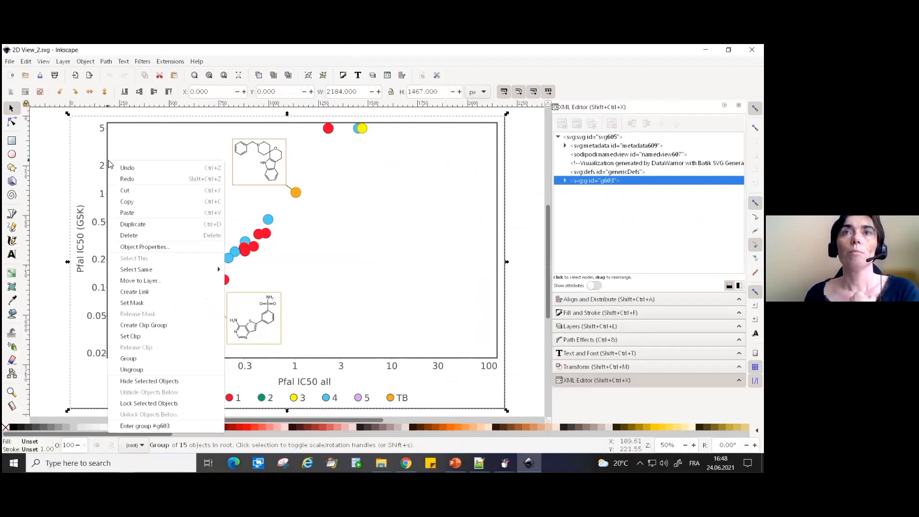
{"action": "left_click", "coordinate": [147, 376]}
{"action": "key", "text": "ctrl+shift"}
{"action": "key", "text": "ctrl+shift+g"}
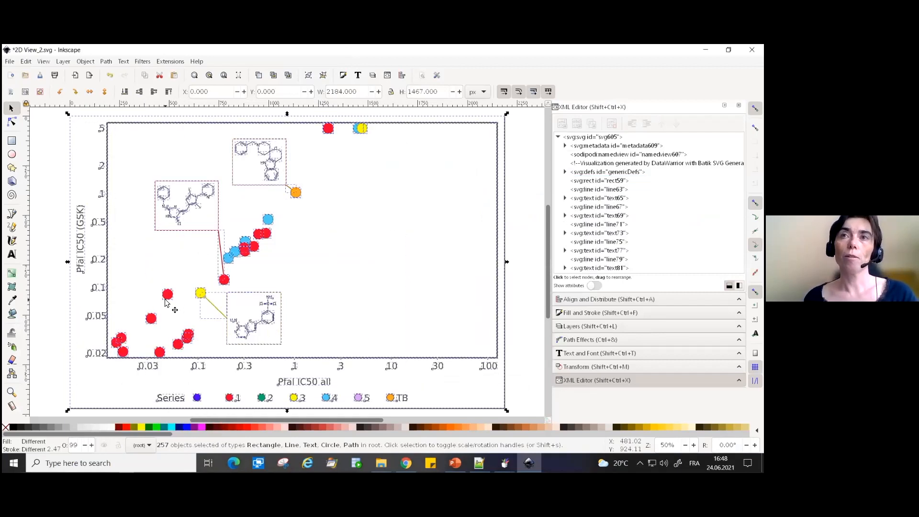
{"action": "left_click", "coordinate": [39, 251]}
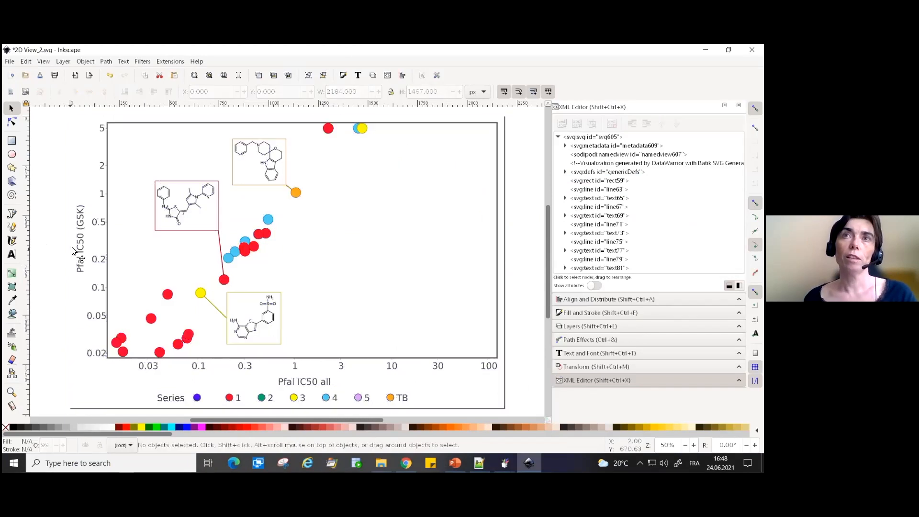
- Select several coloured markers and a line of the upper molecule structure in turn to check that each is individually selectable
{"action": "left_click", "coordinate": [267, 220]}
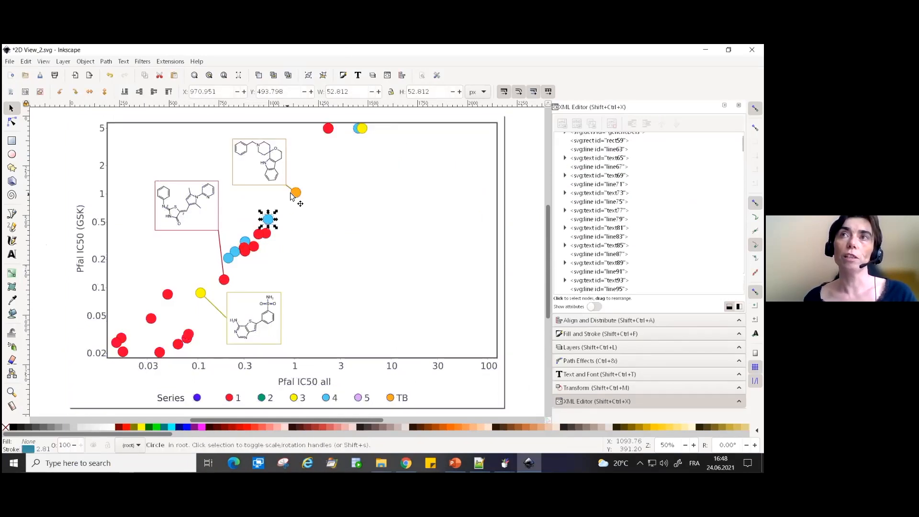
{"action": "left_click", "coordinate": [295, 195]}
{"action": "left_click", "coordinate": [328, 128]}
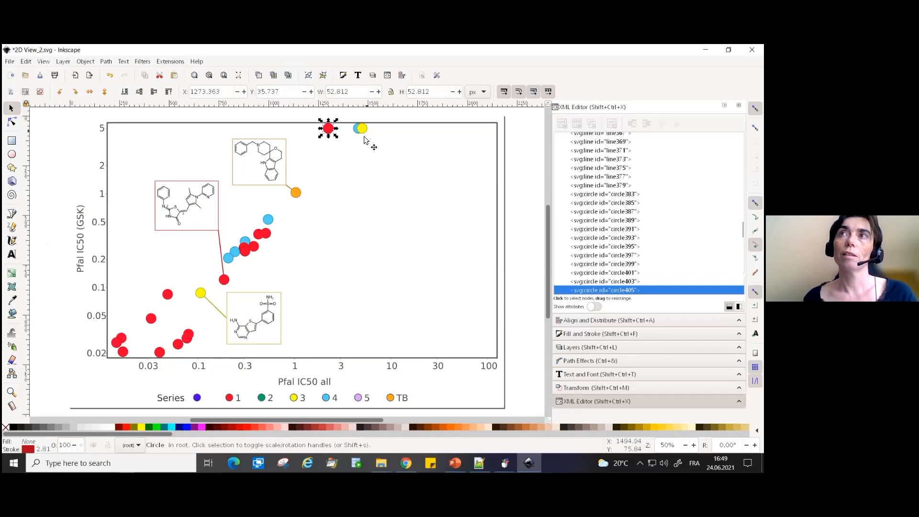
{"action": "left_click", "coordinate": [362, 128]}
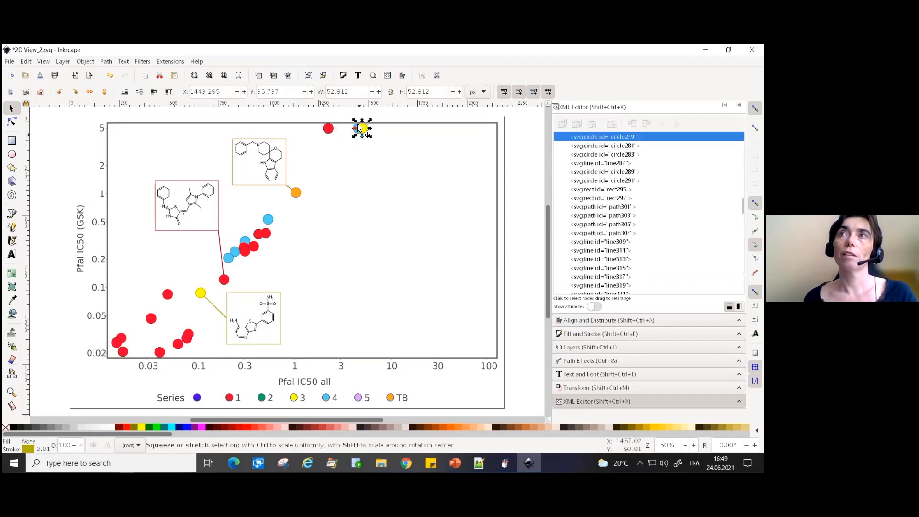
{"action": "left_click", "coordinate": [236, 148]}
{"action": "left_click", "coordinate": [61, 123]}
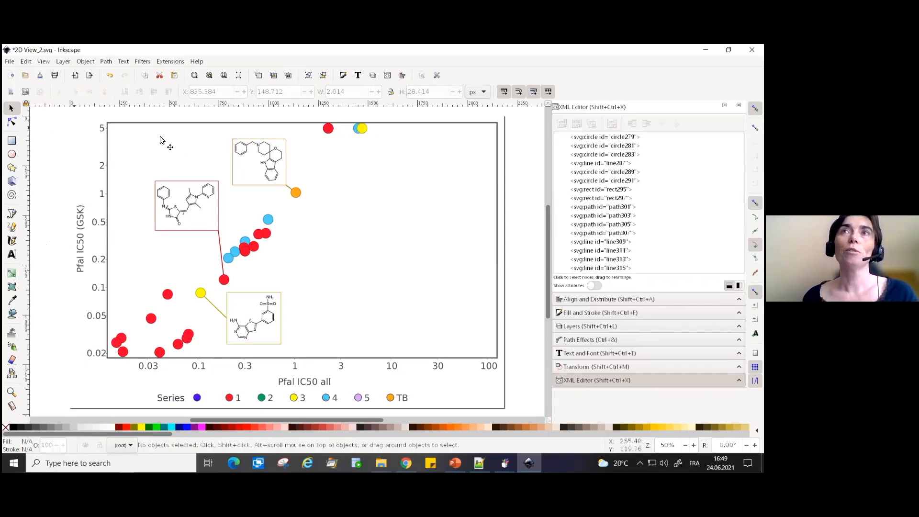
- Insert "more info" between "Pfal IC50" and "(GSK)" in the vertical axis title
{"action": "left_click", "coordinate": [82, 250]}
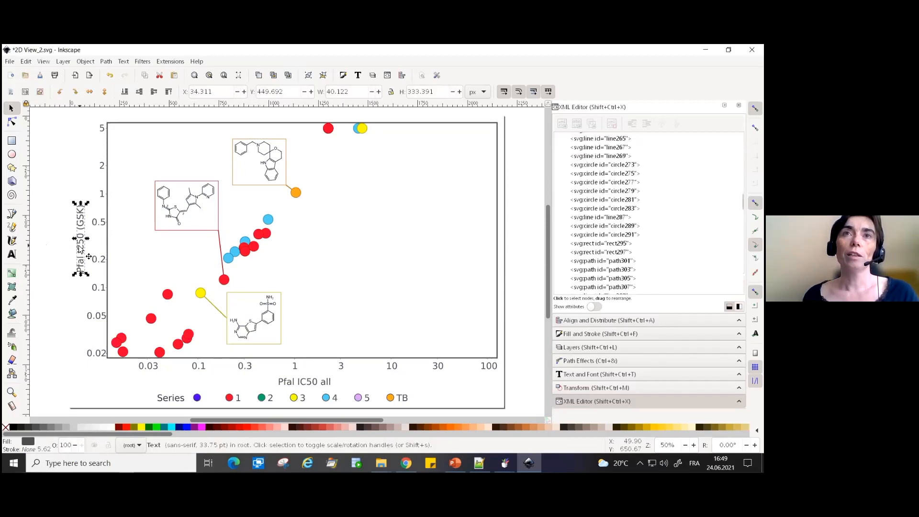
{"action": "double_click", "coordinate": [83, 248]}
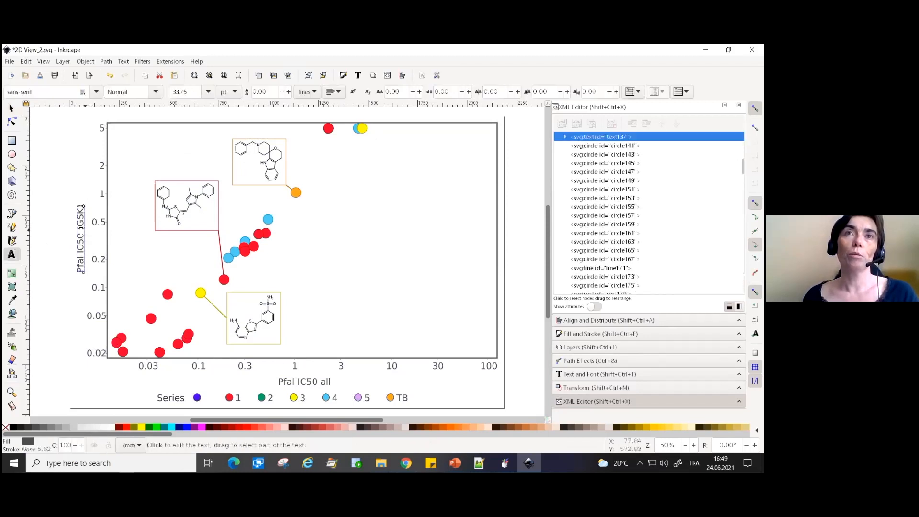
{"action": "type", "text": "more "}
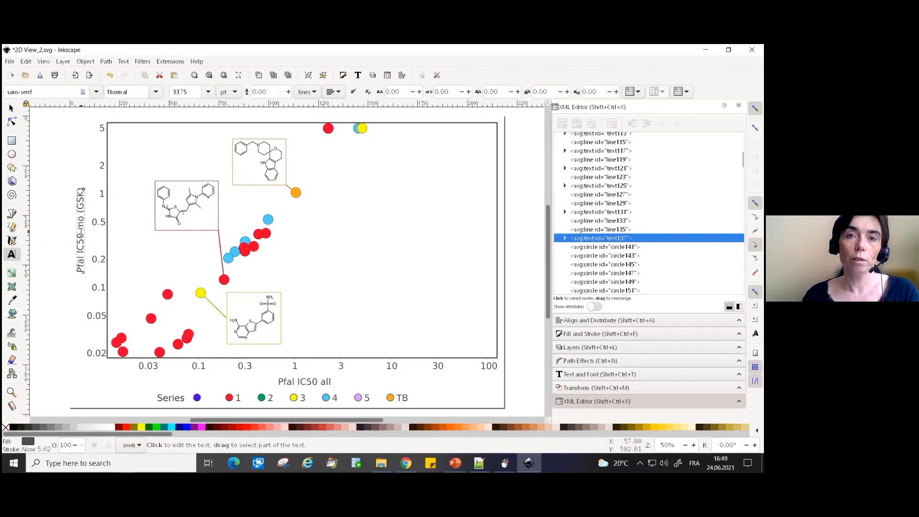
{"action": "type", "text": "in fo"}
- Change the font of the entire vertical axis title to Bookman Old Style and deselect it
{"action": "key", "text": "ctrl+a"}
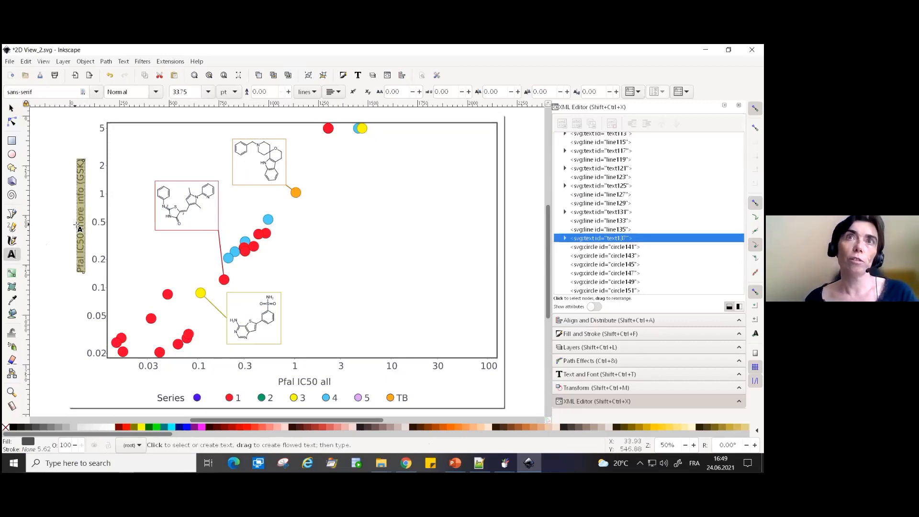
{"action": "left_click", "coordinate": [96, 92]}
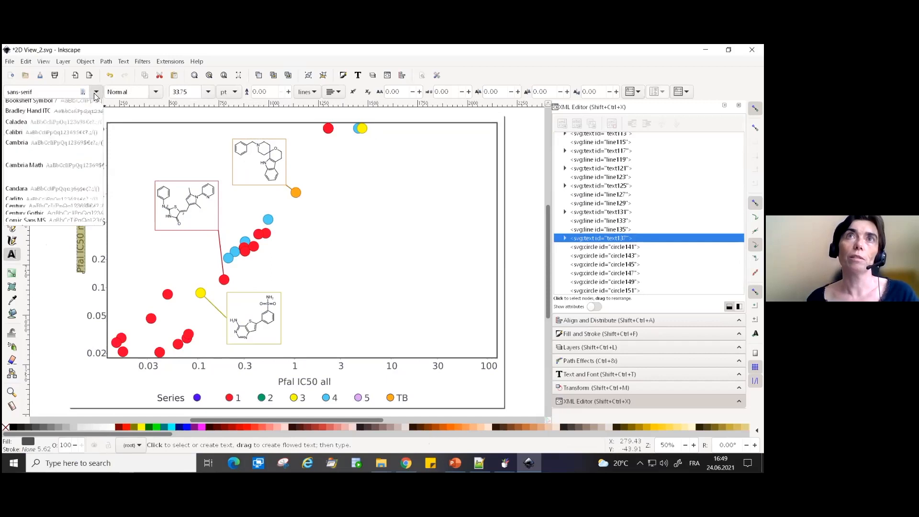
{"action": "left_click", "coordinate": [62, 112]}
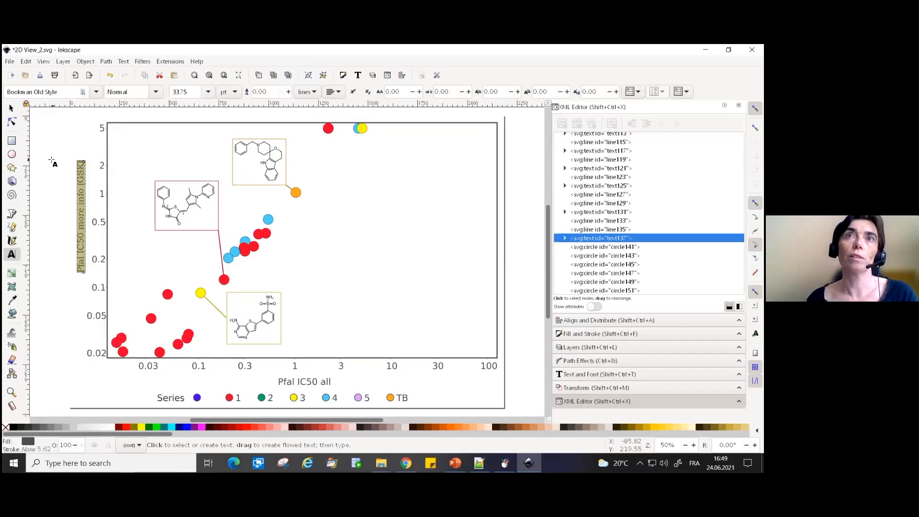
{"action": "left_click", "coordinate": [11, 108]}
{"action": "left_click", "coordinate": [66, 128]}
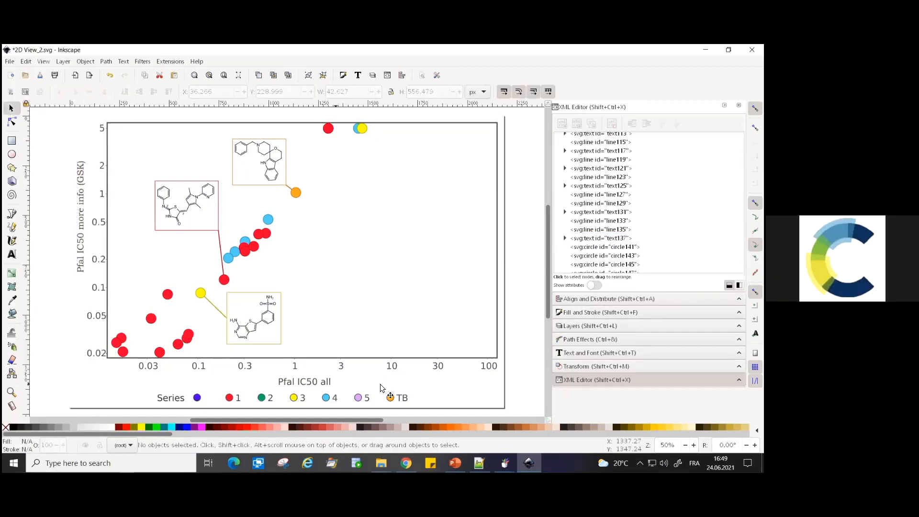
- Switch to the Malaria file in DataWarrior and inspect the orange TB series marker in the scatter plot
{"action": "scroll", "coordinate": [429, 388], "scroll_direction": "down", "scroll_amount": 2}
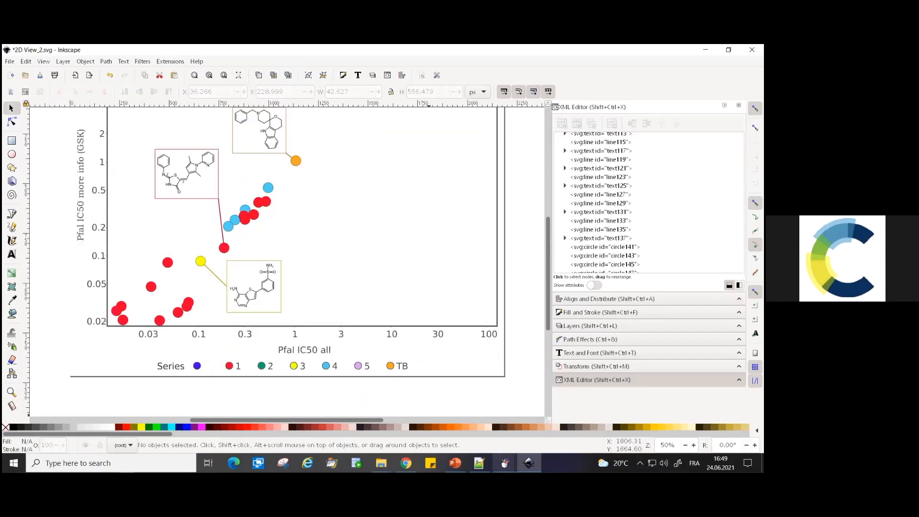
{"action": "mouse_move", "coordinate": [505, 463]}
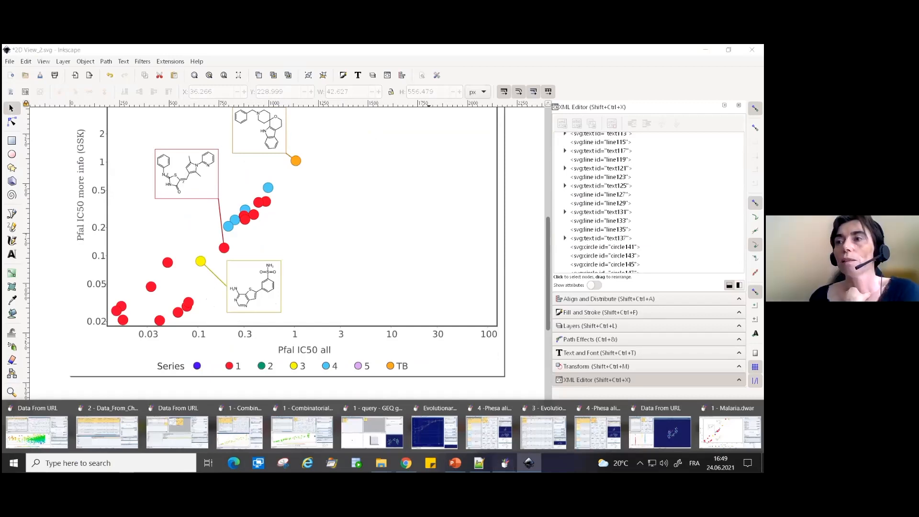
{"action": "left_click", "coordinate": [730, 431]}
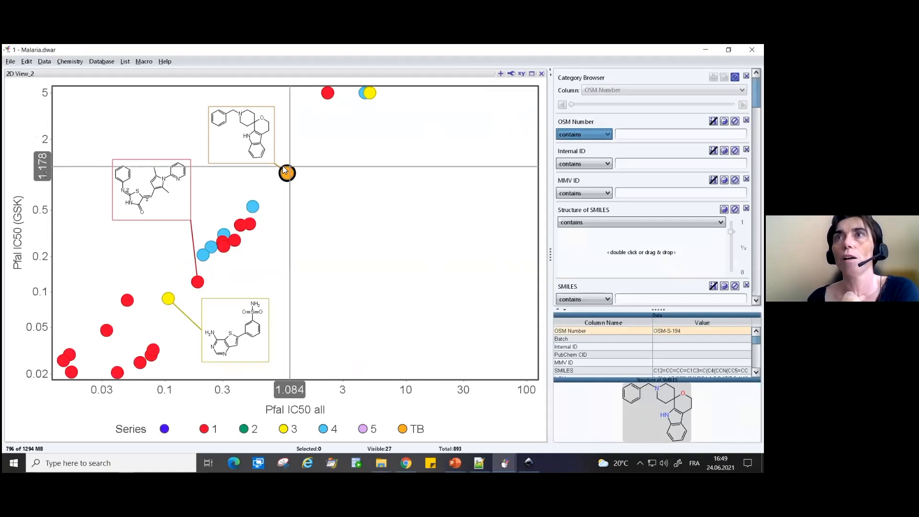
{"action": "mouse_move", "coordinate": [289, 175]}
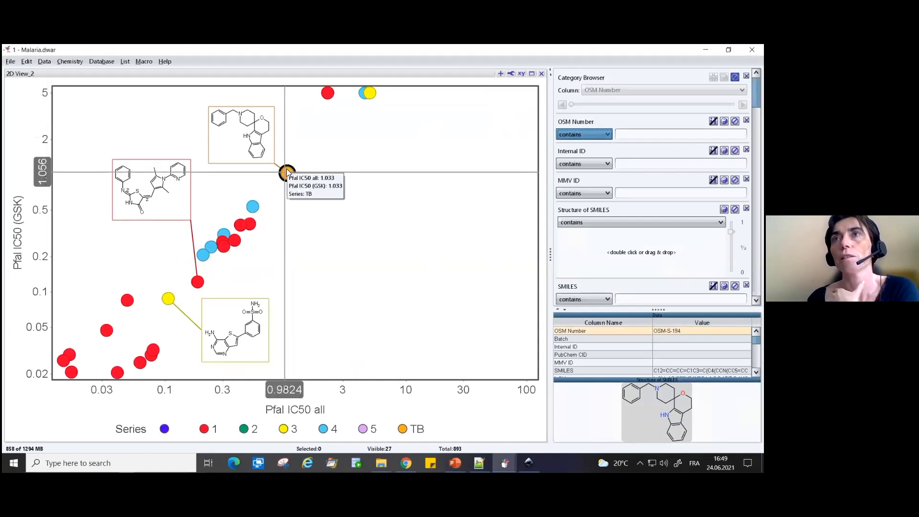
{"action": "left_click", "coordinate": [288, 173]}
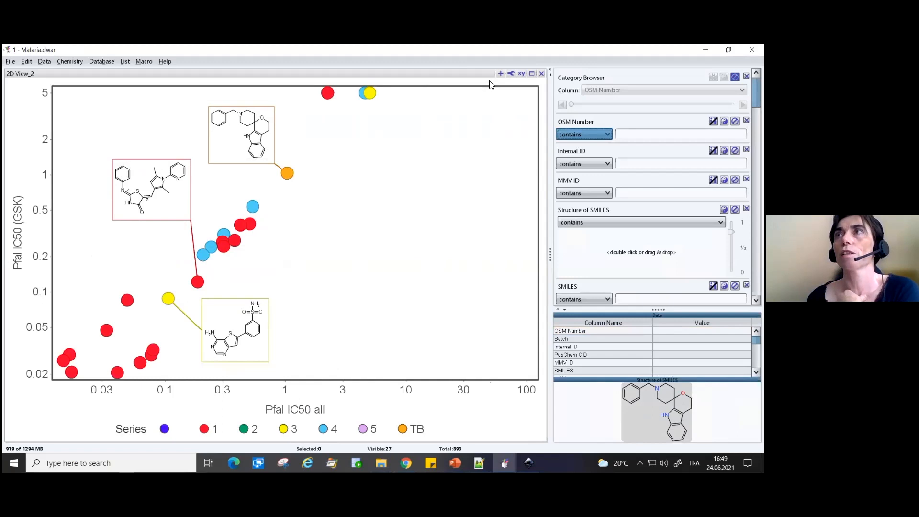
- Turn off Draw marker outlines in the graphical view's rendering options and apply the change
{"action": "left_click", "coordinate": [511, 74]}
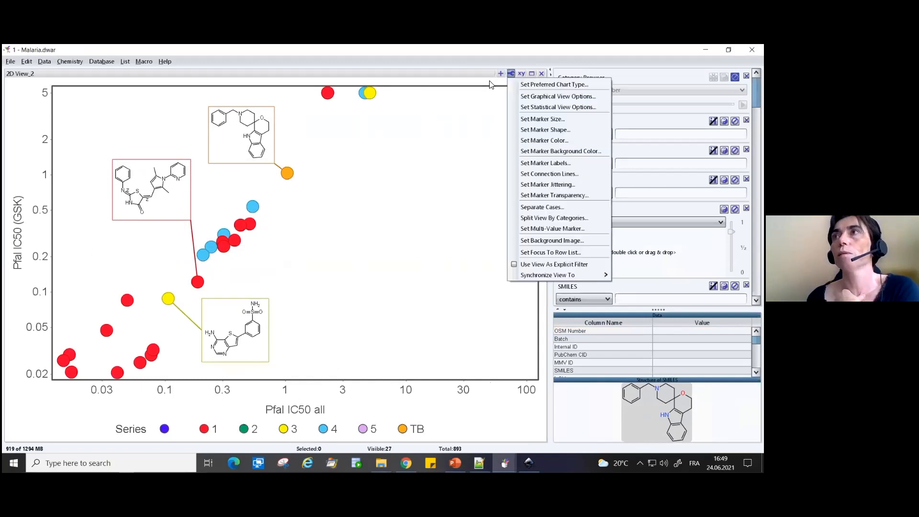
{"action": "left_click", "coordinate": [527, 97]}
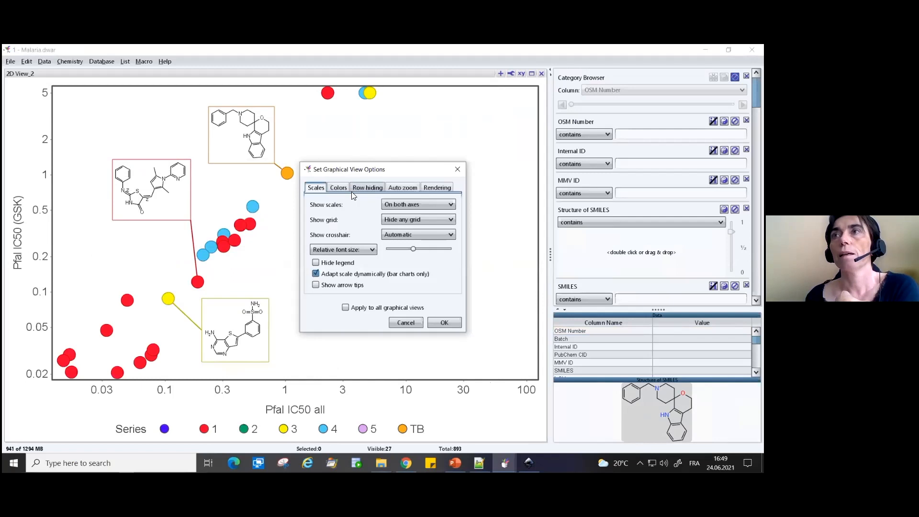
{"action": "left_click", "coordinate": [434, 186]}
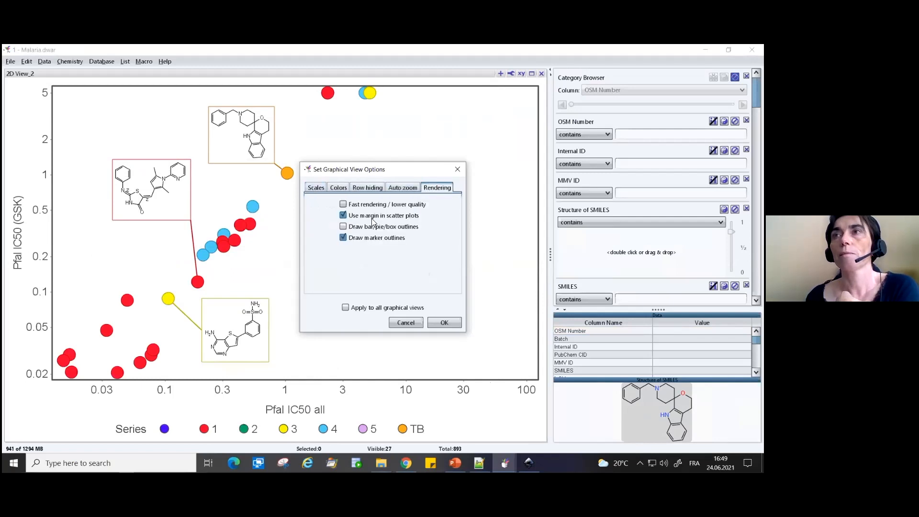
{"action": "left_click", "coordinate": [343, 237]}
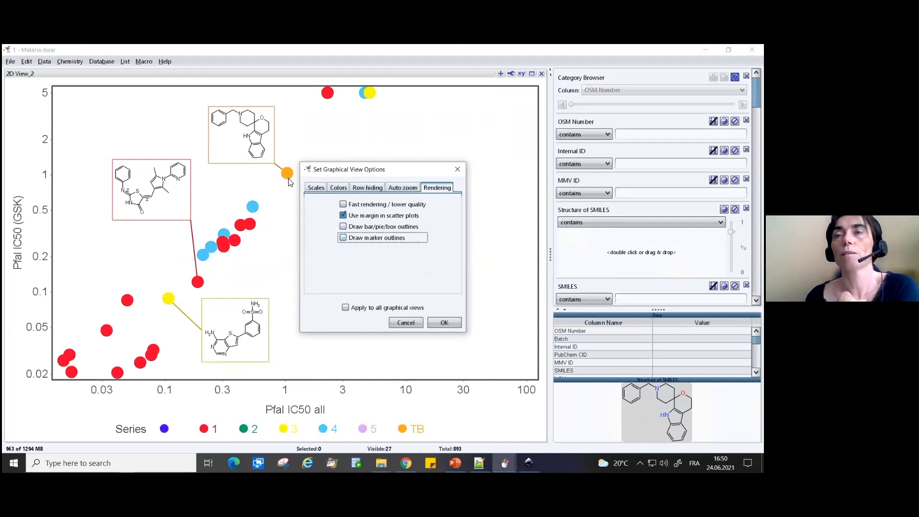
{"action": "left_click", "coordinate": [343, 239]}
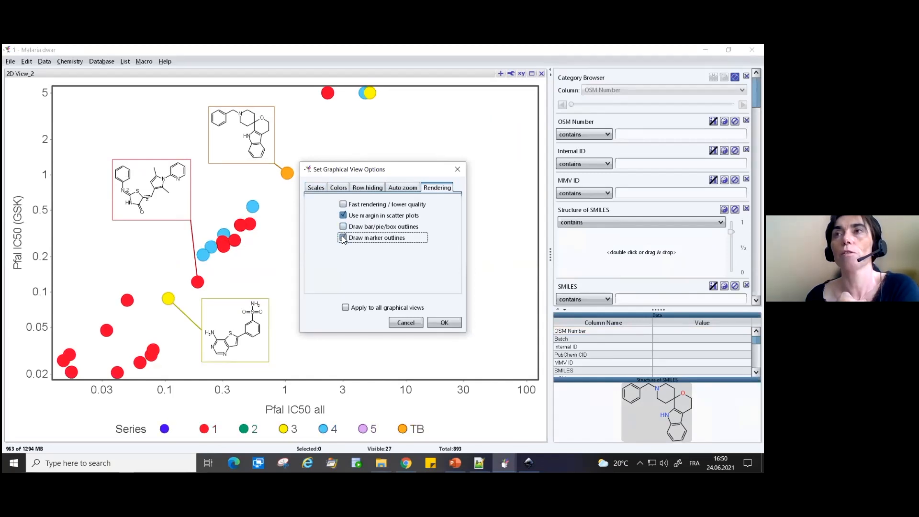
{"action": "left_click", "coordinate": [342, 238]}
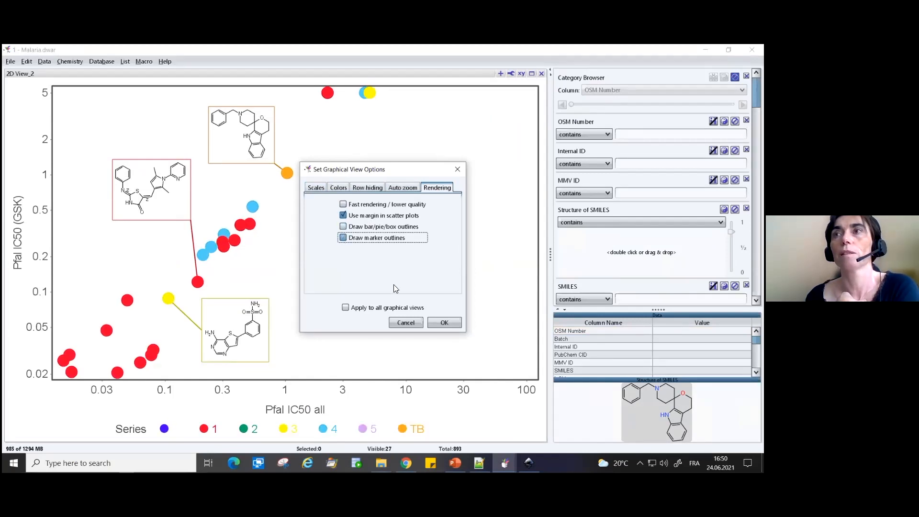
{"action": "left_click", "coordinate": [434, 324]}
- Save the plot view image as an SVG file again, replacing the existing 2D View_2.svg
{"action": "left_click", "coordinate": [511, 73]}
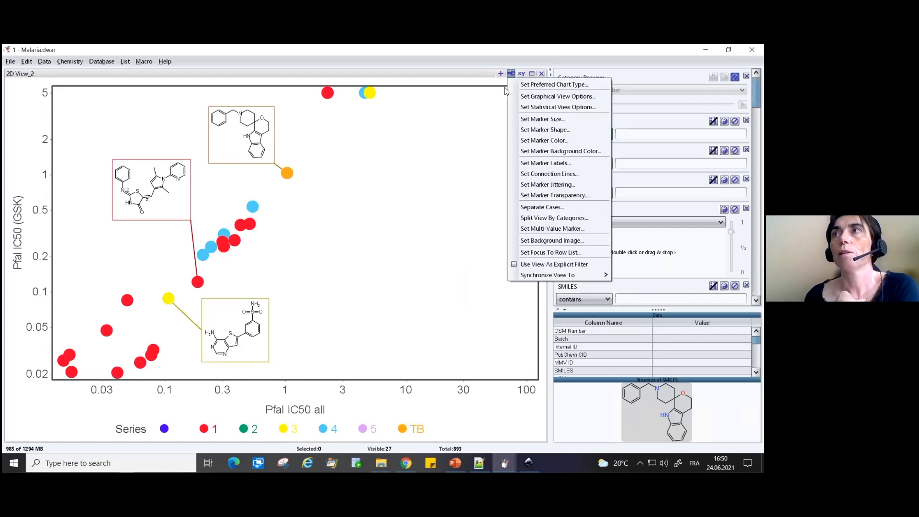
{"action": "left_click", "coordinate": [501, 73]}
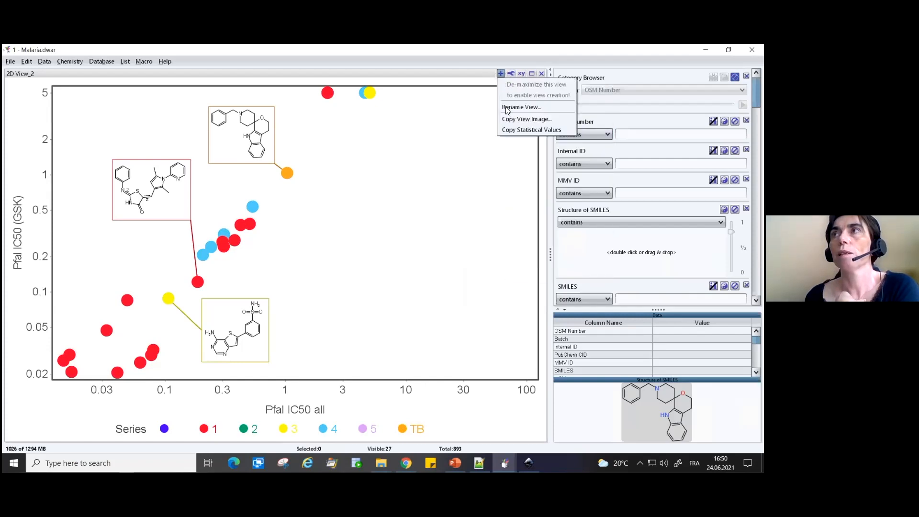
{"action": "left_click", "coordinate": [512, 120]}
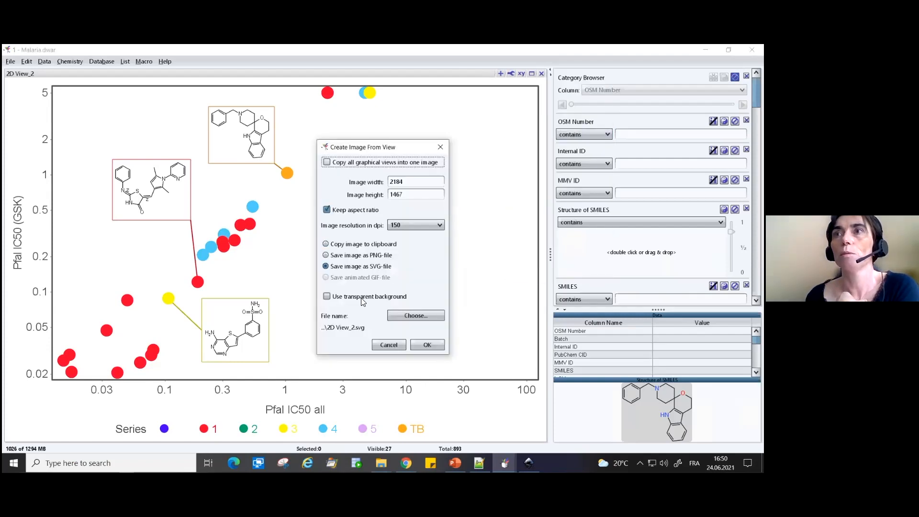
{"action": "left_click", "coordinate": [420, 343]}
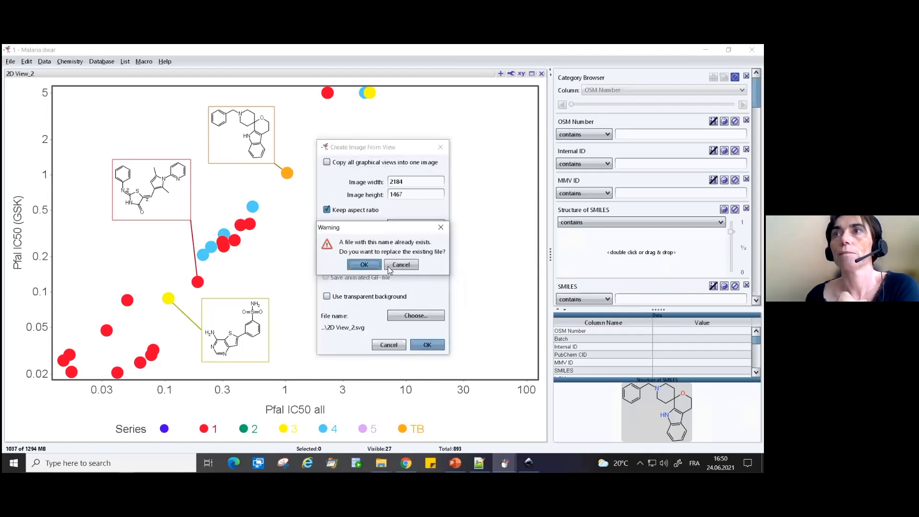
{"action": "left_click", "coordinate": [364, 265]}
- Switch to Inkscape, revert 2D View_2.svg to the version on disk, maximize its window and select the plot group
{"action": "key", "text": "alt+Tab"}
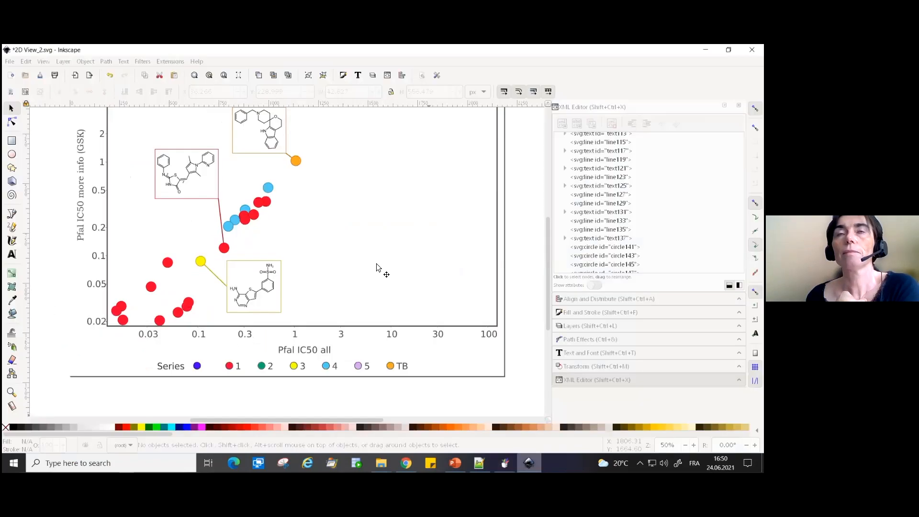
{"action": "left_click", "coordinate": [9, 62]}
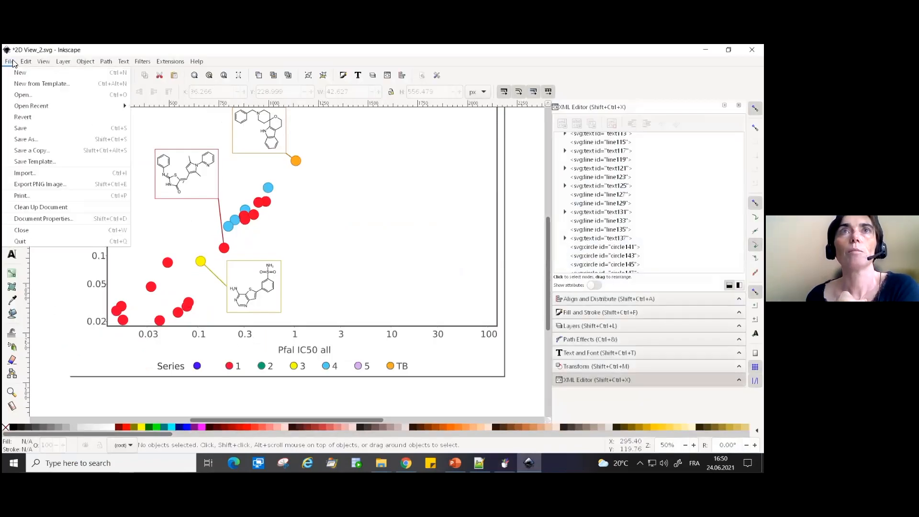
{"action": "left_click", "coordinate": [27, 117]}
{"action": "left_click", "coordinate": [356, 290]}
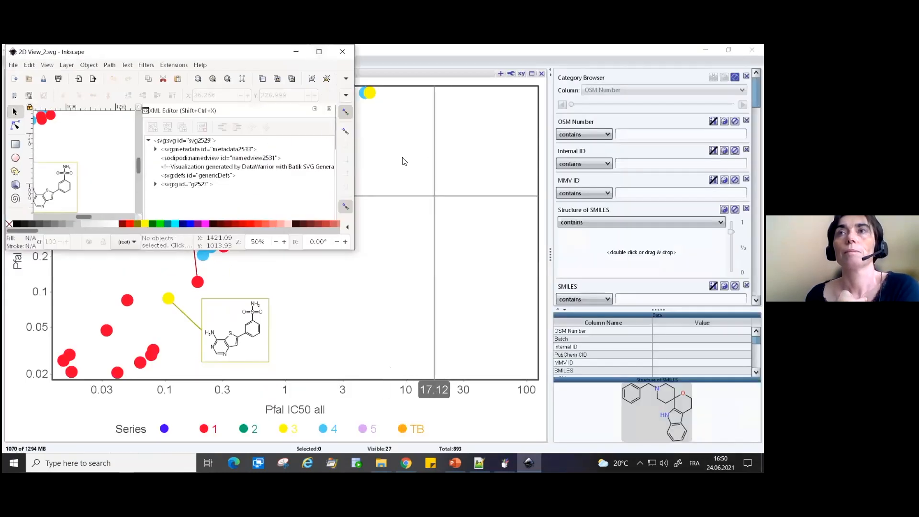
{"action": "left_click", "coordinate": [319, 51]}
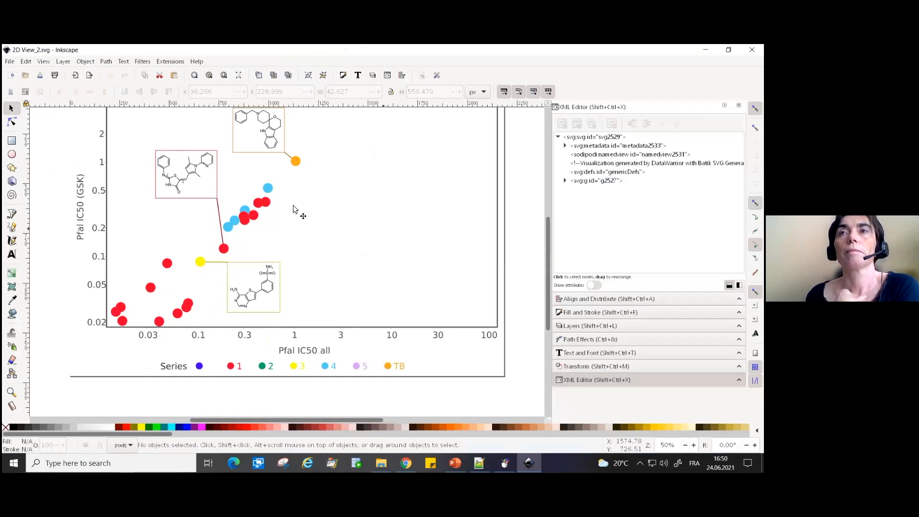
{"action": "left_click", "coordinate": [268, 192]}
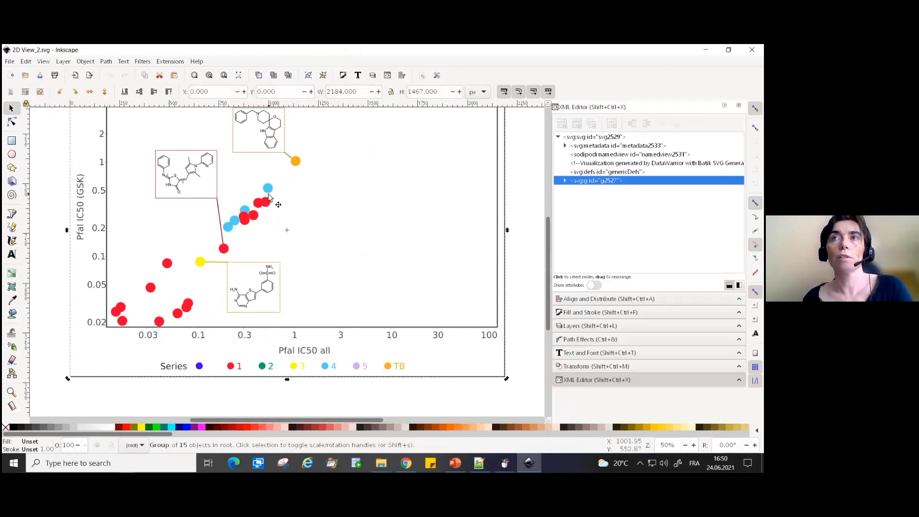
- Ungroup the plot and all of its nested groups into individual objects
{"action": "double_click", "coordinate": [268, 192]}
{"action": "key", "text": "ctrl+shift+g"}
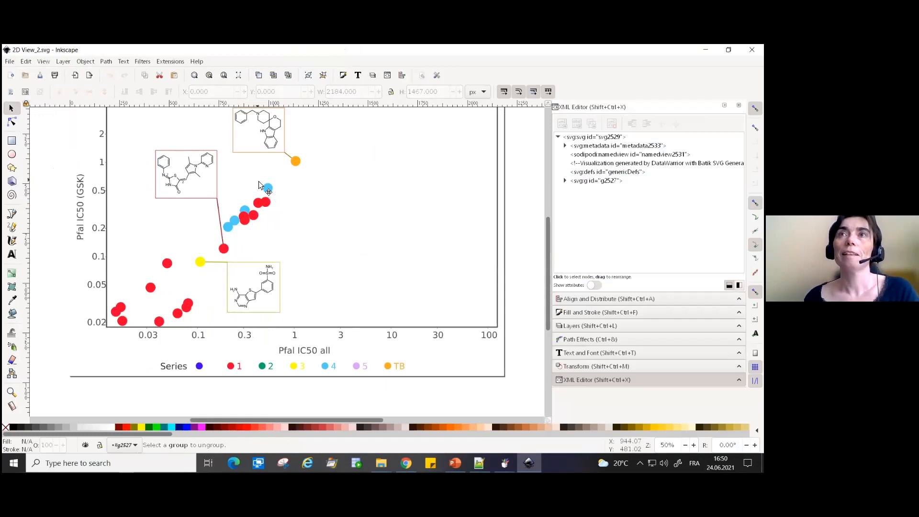
{"action": "left_click", "coordinate": [269, 192]}
{"action": "key", "text": "ctrl+shift+g"}
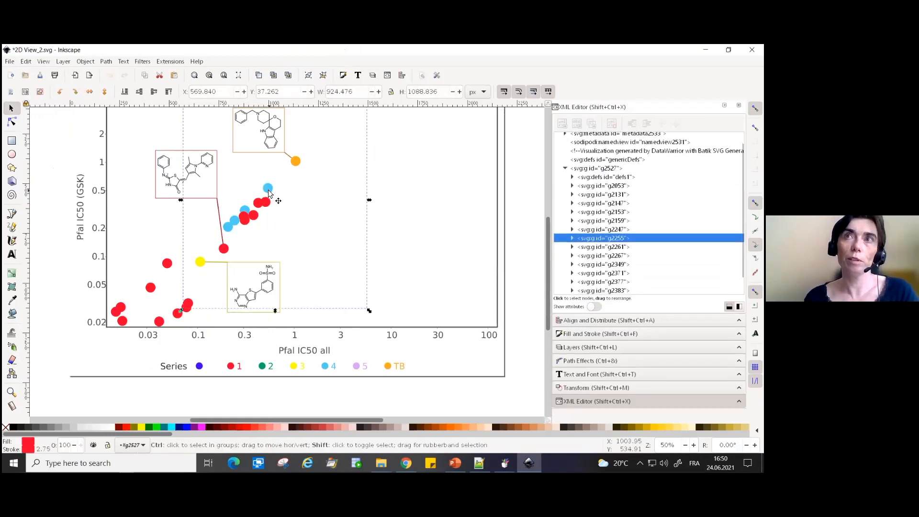
{"action": "key", "text": "ctrl+a"}
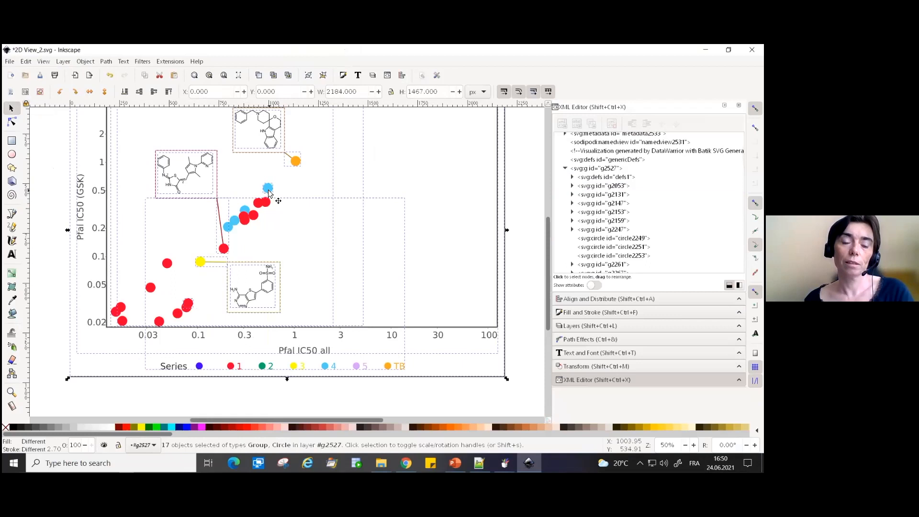
{"action": "key", "text": "ctrl+shift+g"}
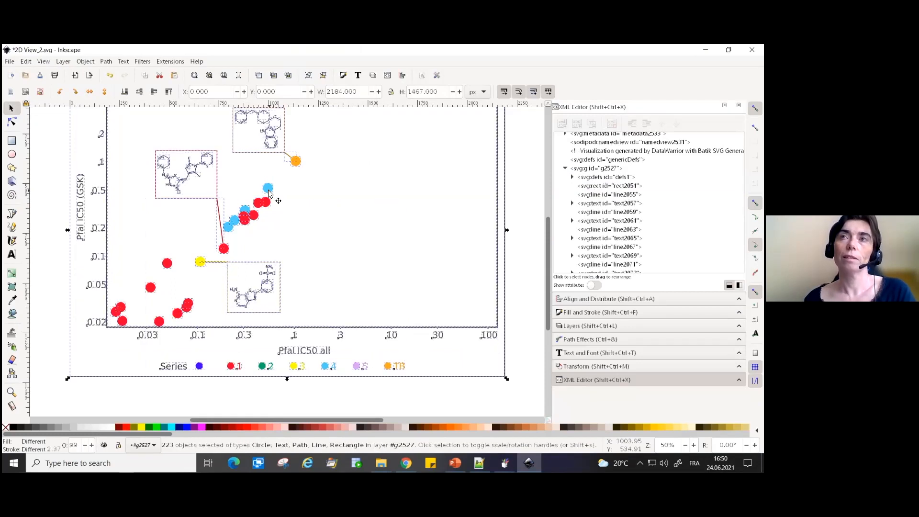
{"action": "left_click", "coordinate": [439, 397]}
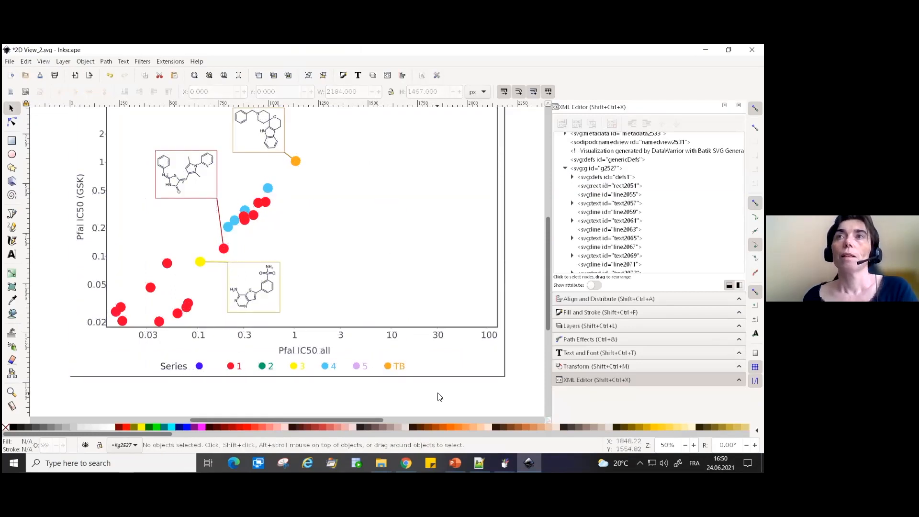
- Open icons.svg from the 5- Present your data folder in File Explorer
{"action": "scroll", "coordinate": [439, 397], "scroll_direction": "up", "scroll_amount": 3}
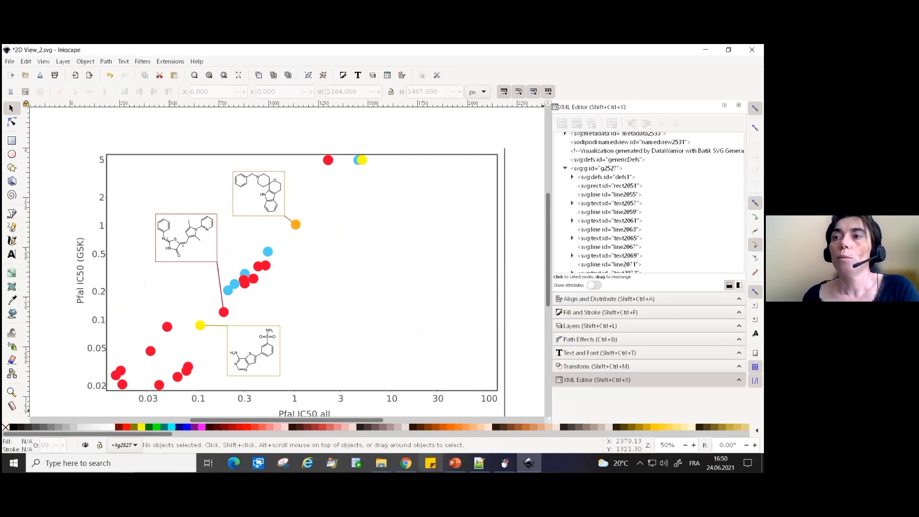
{"action": "mouse_move", "coordinate": [381, 463]}
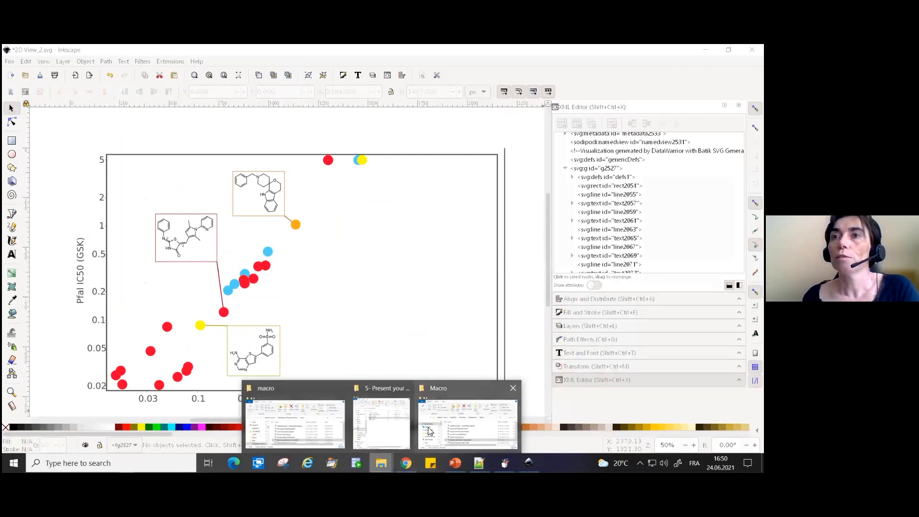
{"action": "left_click", "coordinate": [393, 430]}
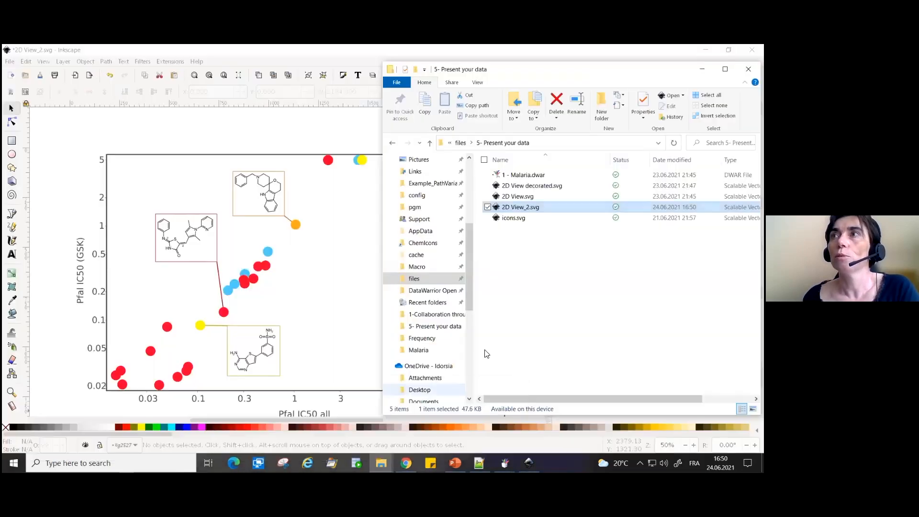
{"action": "left_click", "coordinate": [515, 218]}
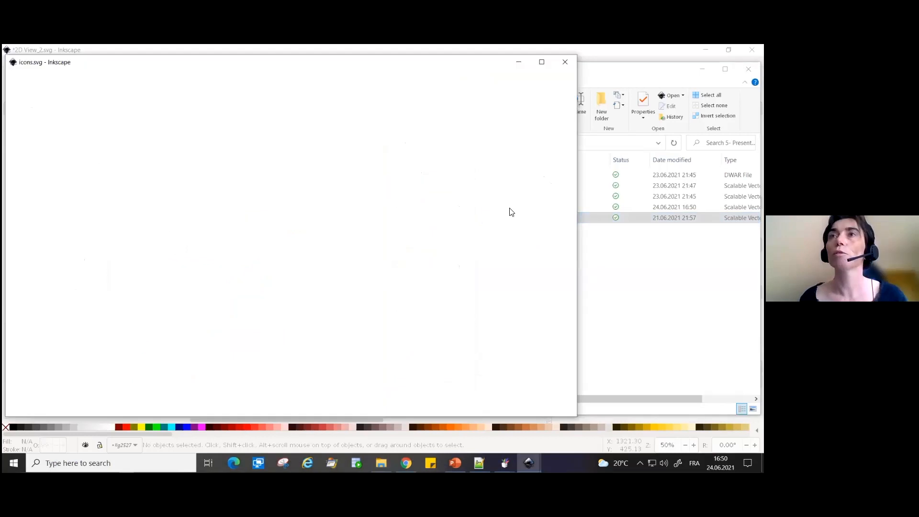
- Copy all six flask and skull icons from icons.svg and paste them above the plot in 2D View_2.svg
{"action": "left_click_drag", "start_coordinate": [175, 226], "coordinate": [320, 278]}
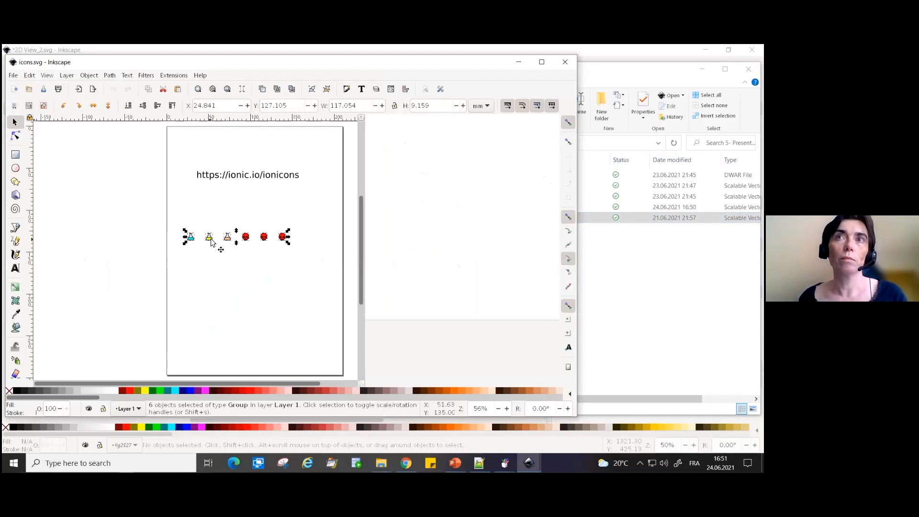
{"action": "key", "text": "ctrl"}
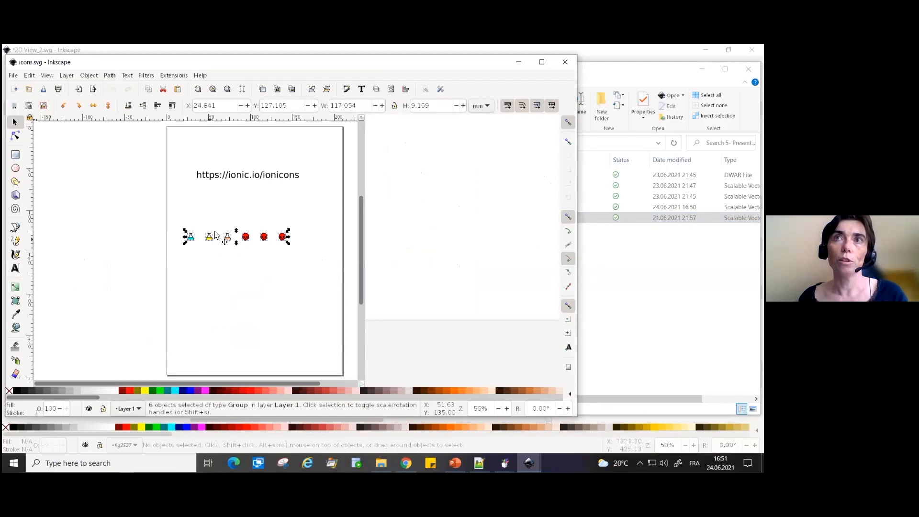
{"action": "left_click_drag", "start_coordinate": [307, 67], "coordinate": [531, 91]}
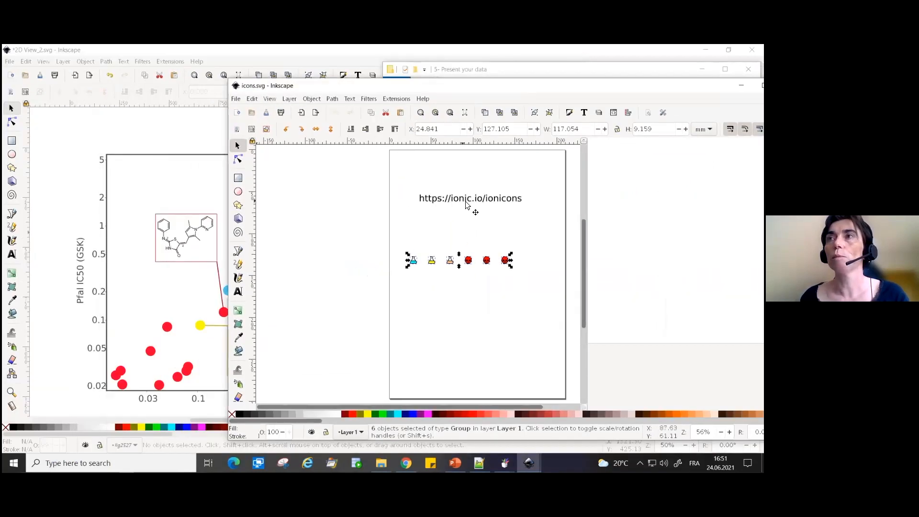
{"action": "left_click_drag", "start_coordinate": [383, 86], "coordinate": [492, 70]}
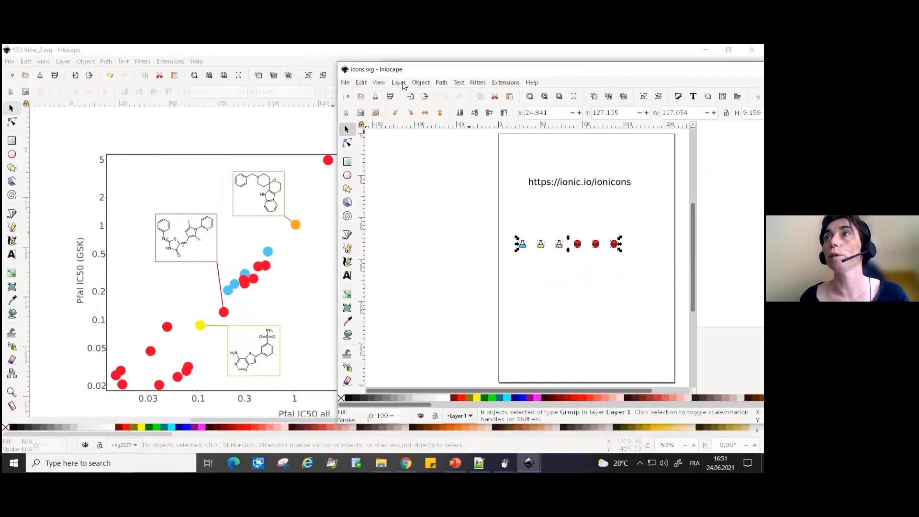
{"action": "left_click", "coordinate": [237, 125]}
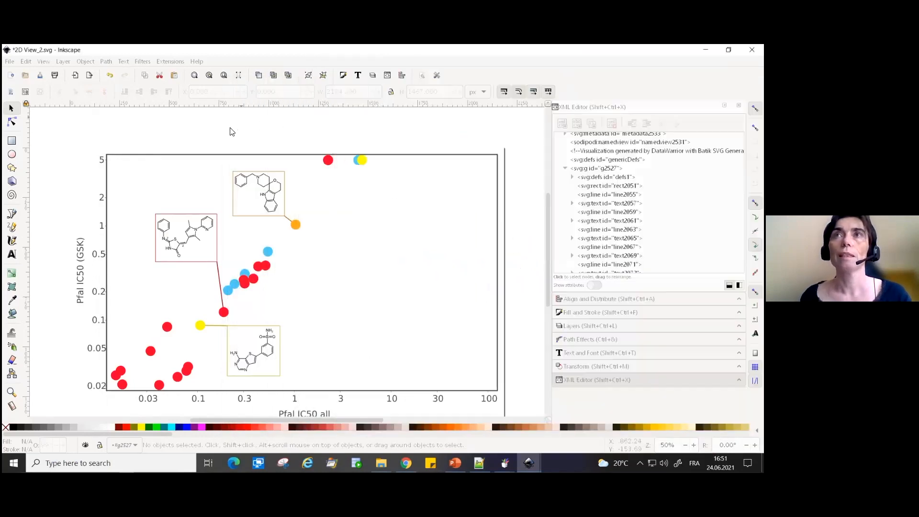
{"action": "key", "text": "ctrl+v"}
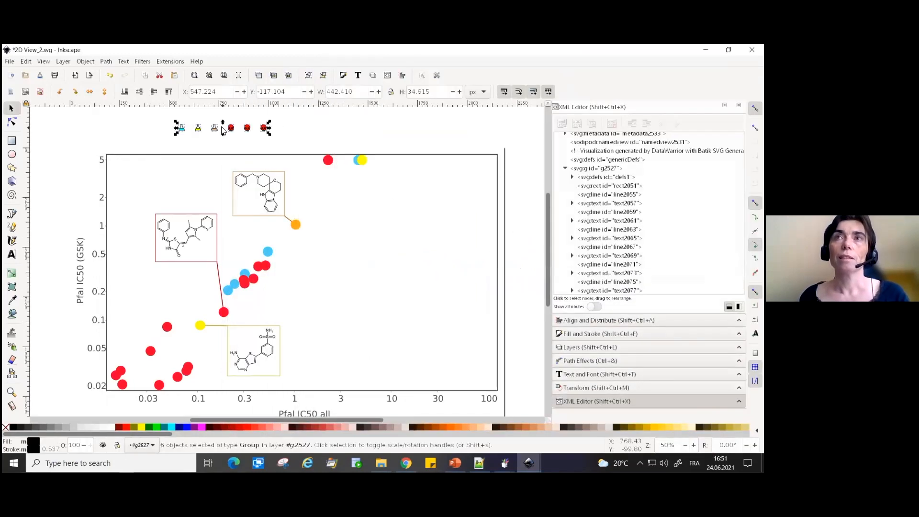
{"action": "left_click", "coordinate": [329, 134]}
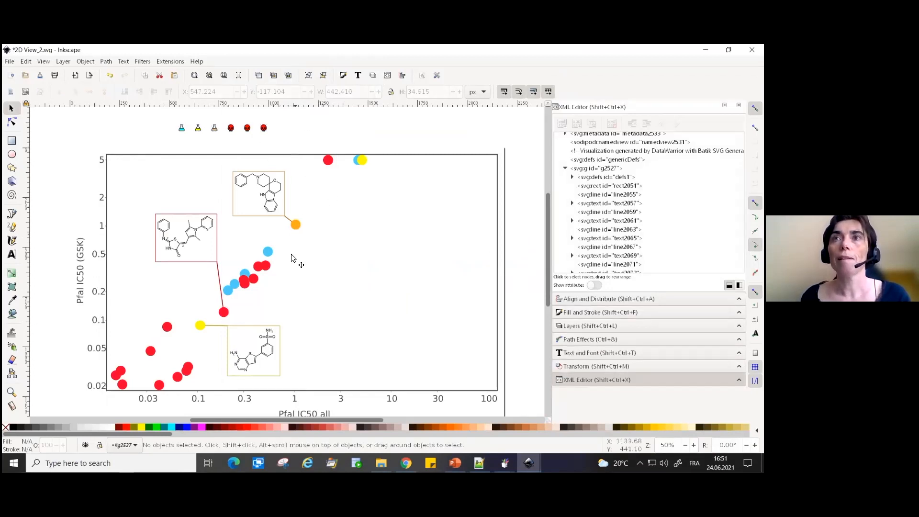
- Enlarge the last skull icon above the plot to about 77 by 107 px
{"action": "left_click", "coordinate": [266, 273]}
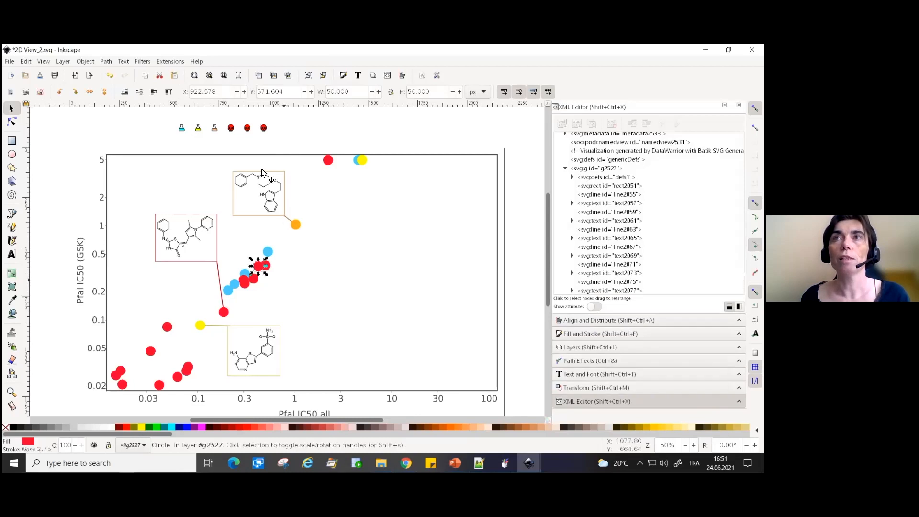
{"action": "left_click", "coordinate": [264, 131]}
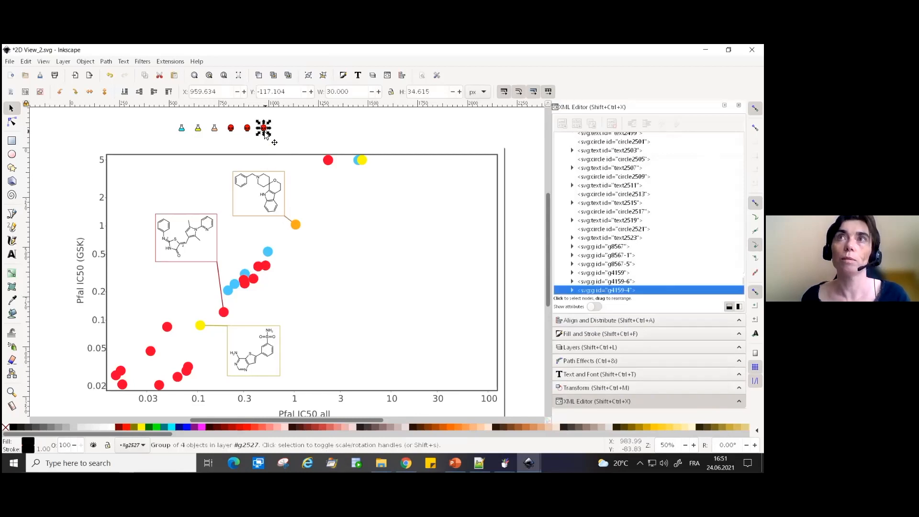
{"action": "left_click_drag", "start_coordinate": [269, 134], "coordinate": [274, 141]}
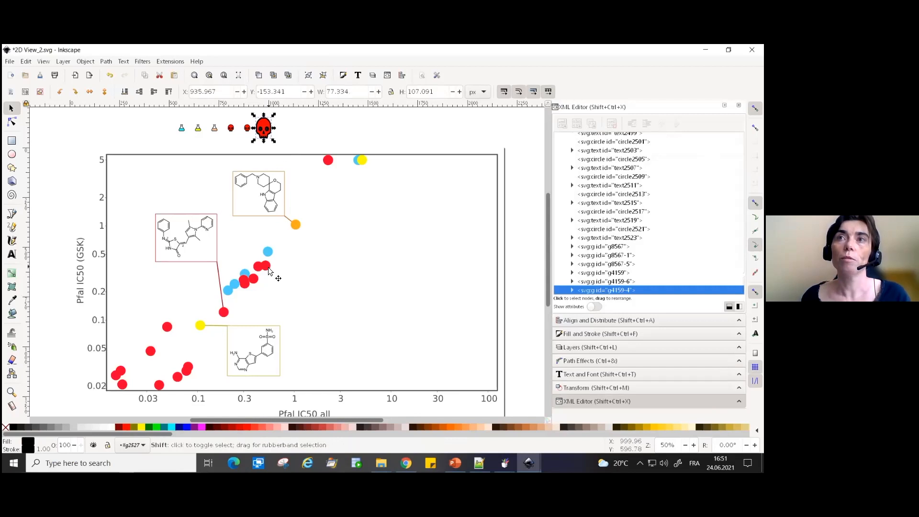
- Exchange the positions of the enlarged skull icon and the red marker just below the 0.5 level
{"action": "left_click", "coordinate": [268, 272], "text": "shift"}
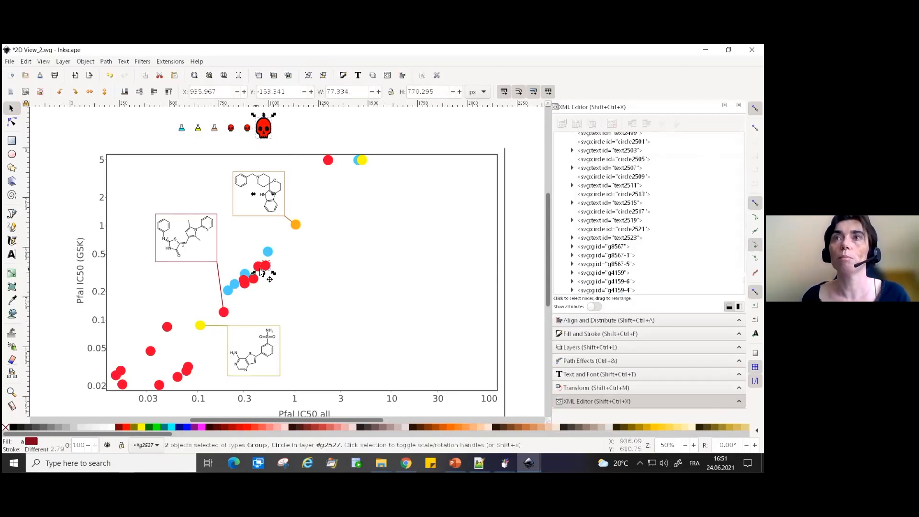
{"action": "left_click", "coordinate": [403, 76]}
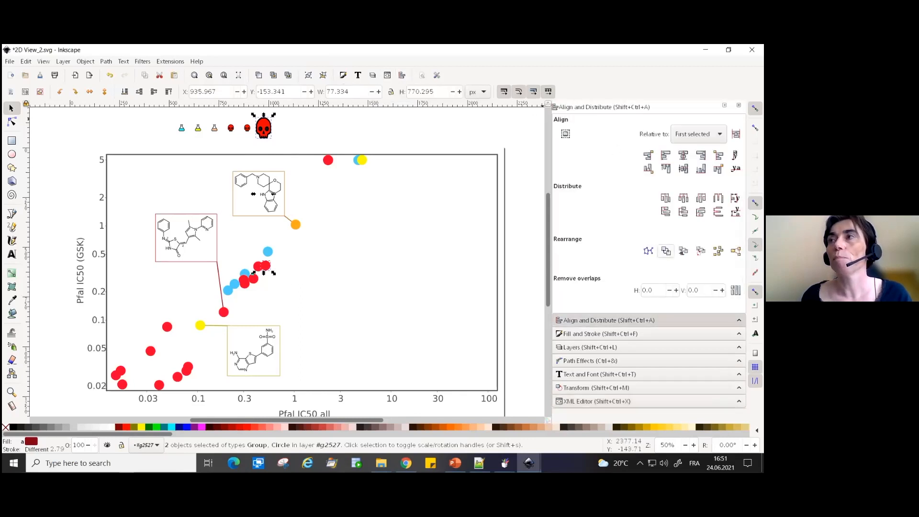
{"action": "left_click", "coordinate": [666, 252]}
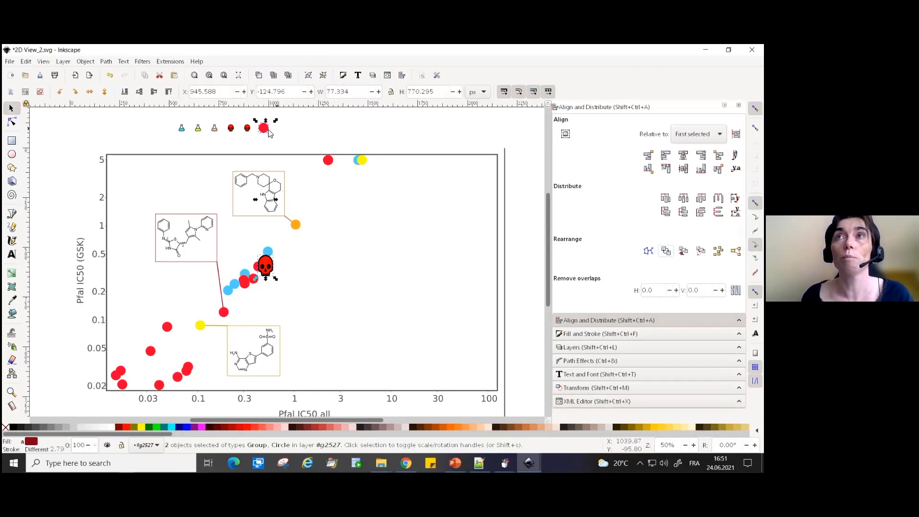
{"action": "left_click", "coordinate": [321, 191]}
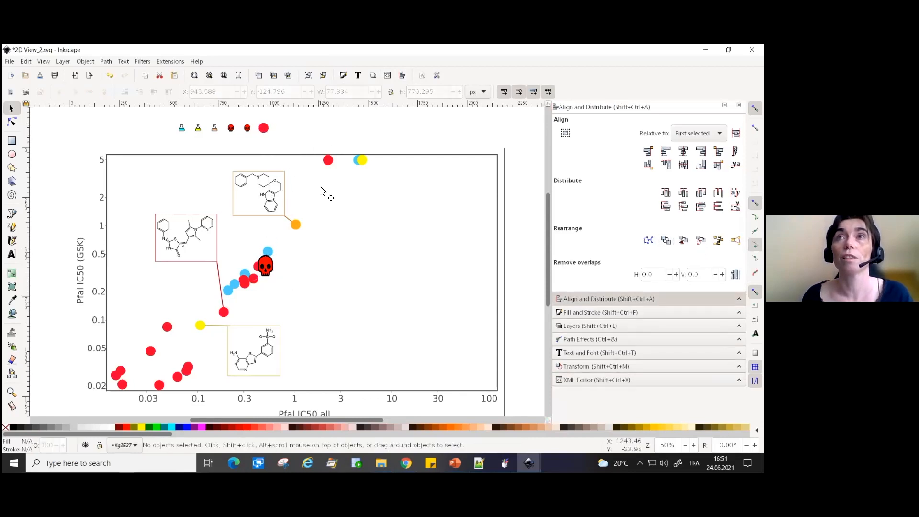
- Exchange the positions of the orange TB marker and the orange flask icon
{"action": "left_click", "coordinate": [296, 225]}
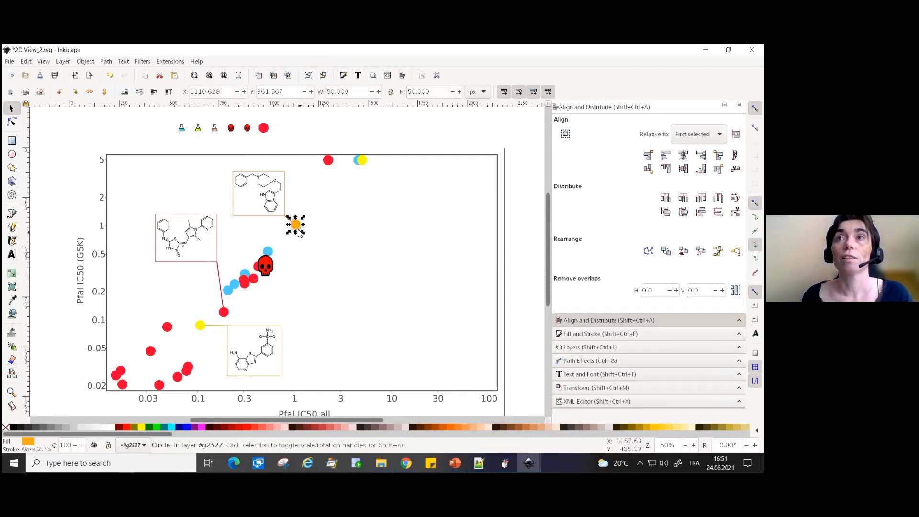
{"action": "left_click", "coordinate": [216, 131], "text": "shift"}
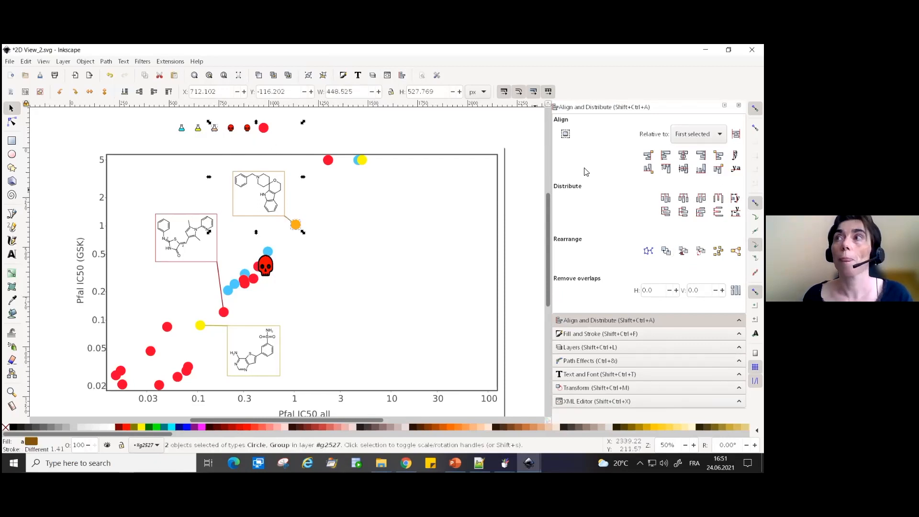
{"action": "left_click", "coordinate": [666, 251]}
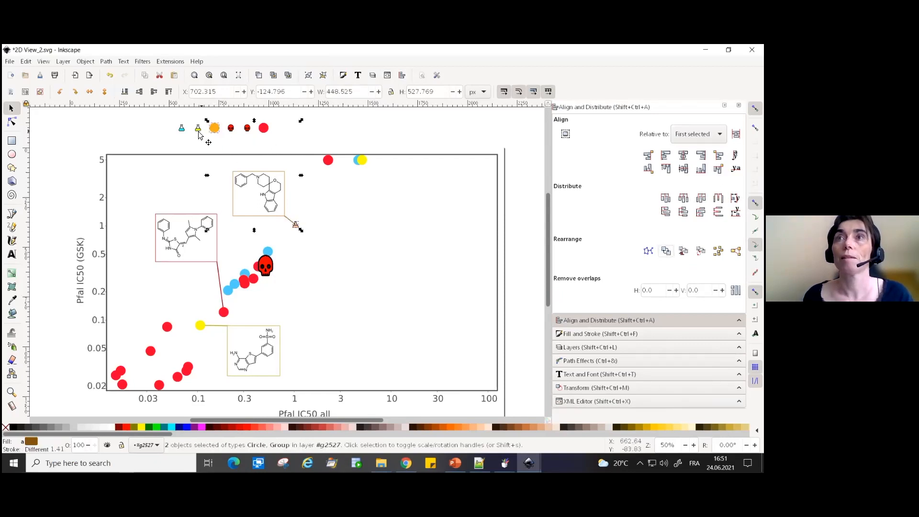
- Exchange the positions of the blue flask icon and the light blue marker just above the skull
{"action": "left_click", "coordinate": [182, 133]}
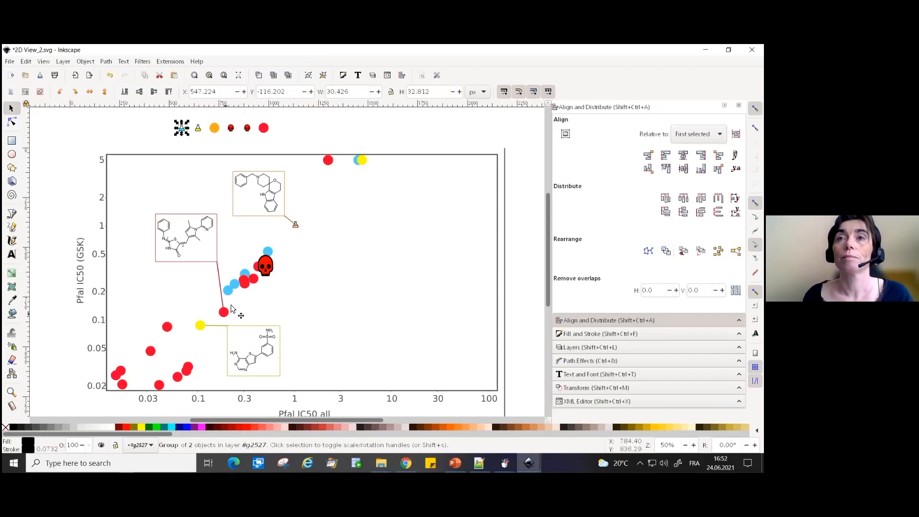
{"action": "left_click", "coordinate": [268, 251], "text": "shift"}
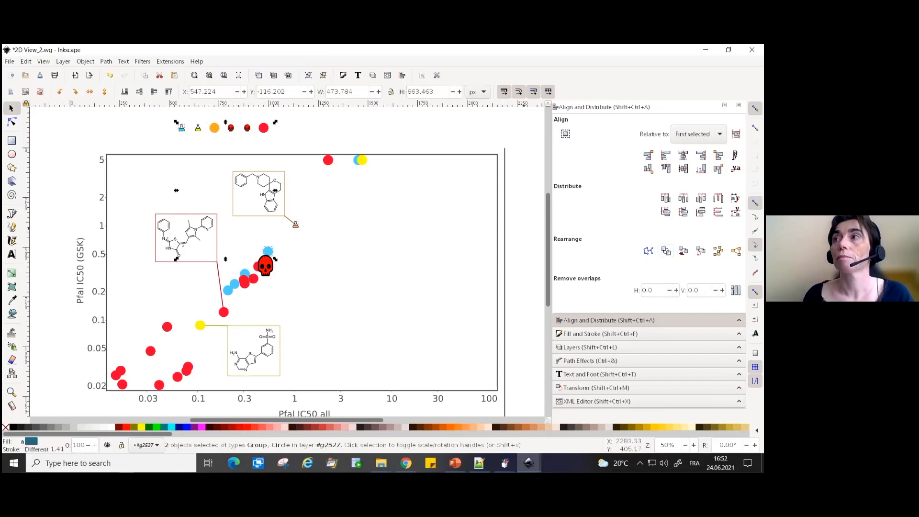
{"action": "left_click", "coordinate": [666, 251]}
{"action": "left_click", "coordinate": [382, 142]}
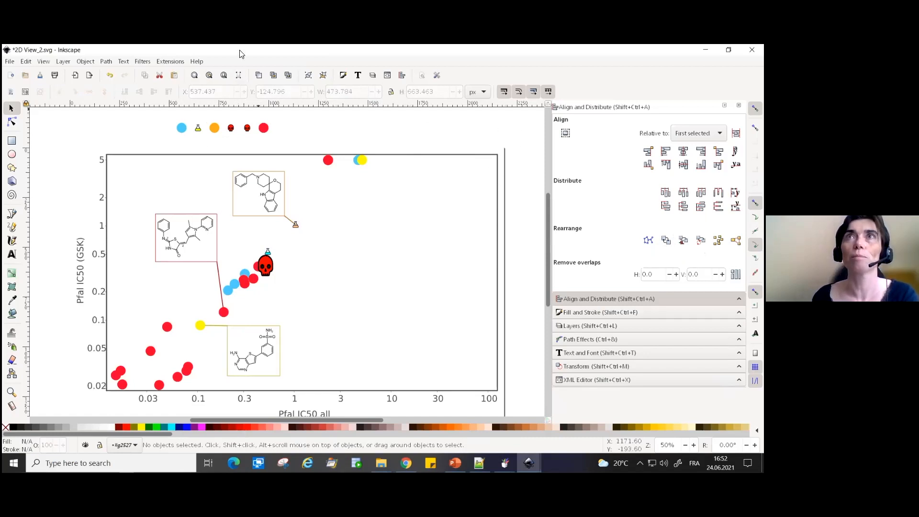
- Save 2D View_2.svg, delete the leftover icons and swapped-out markers above the plot, and save it again
{"action": "left_click", "coordinate": [40, 75]}
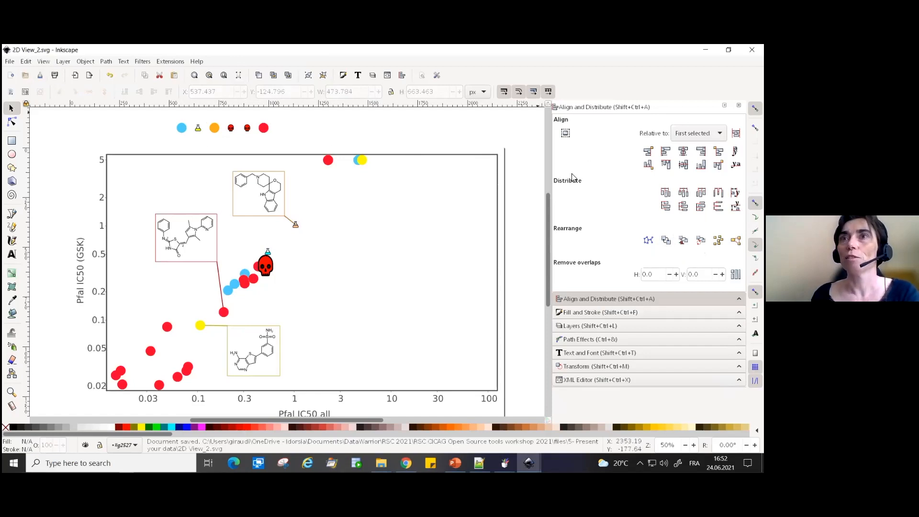
{"action": "left_click_drag", "start_coordinate": [155, 113], "coordinate": [357, 139]}
{"action": "key", "text": "Delete"}
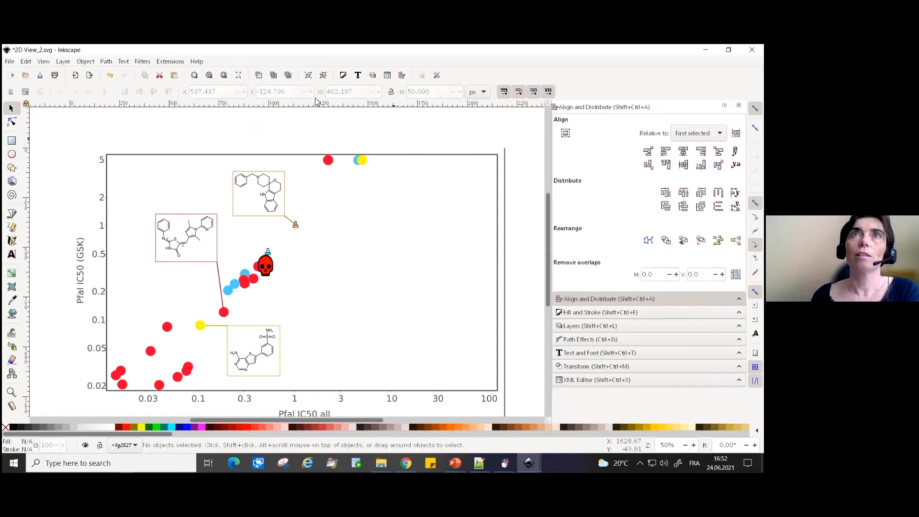
{"action": "left_click", "coordinate": [41, 76]}
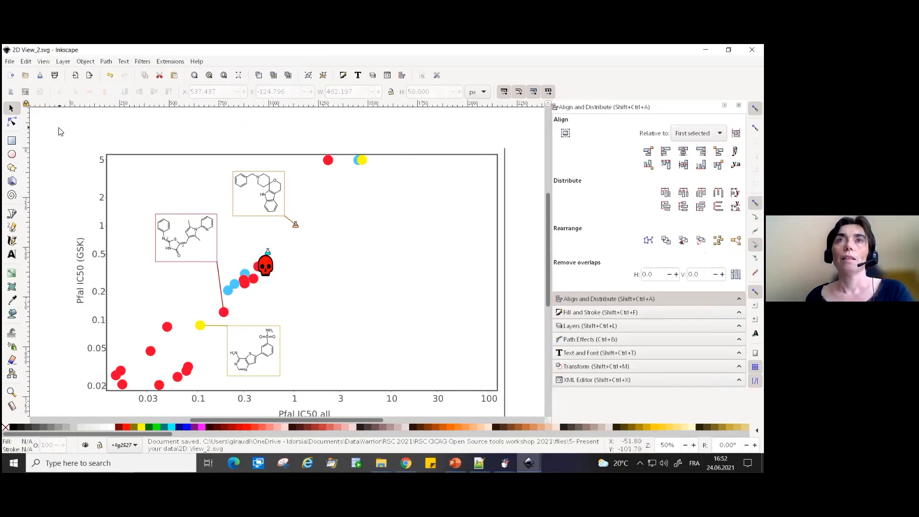
- Select the whole plot with its axis labels, leaving out the legend, and copy it
{"action": "left_click_drag", "start_coordinate": [40, 124], "coordinate": [523, 413]}
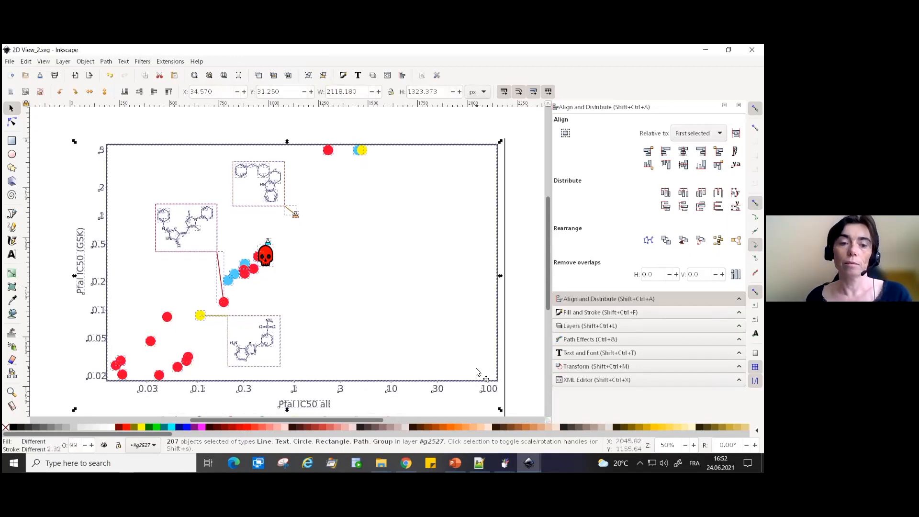
{"action": "key", "text": "ctrl+c"}
- Switch to Advanced DataWarrior Idorsia.pptx in PowerPoint and add an empty slide after slide 31
{"action": "left_click", "coordinate": [454, 463]}
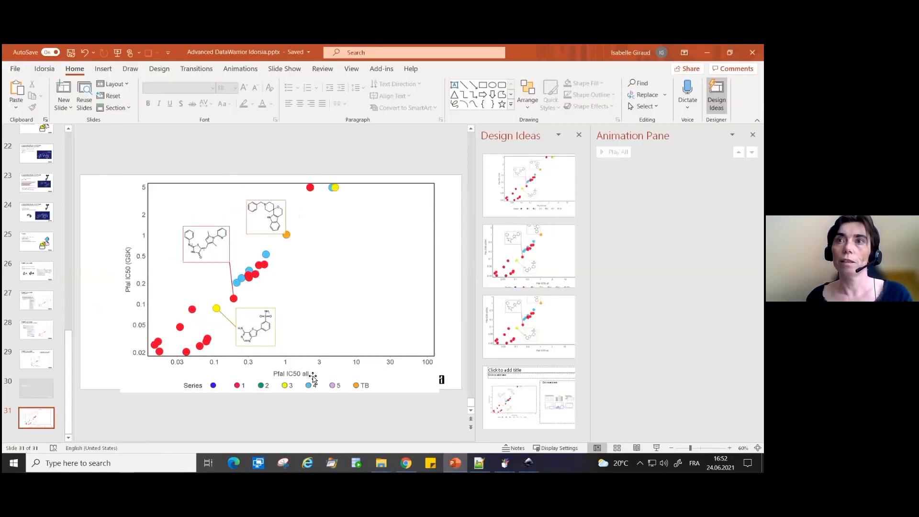
{"action": "left_click", "coordinate": [153, 376]}
{"action": "key", "text": "Delete"}
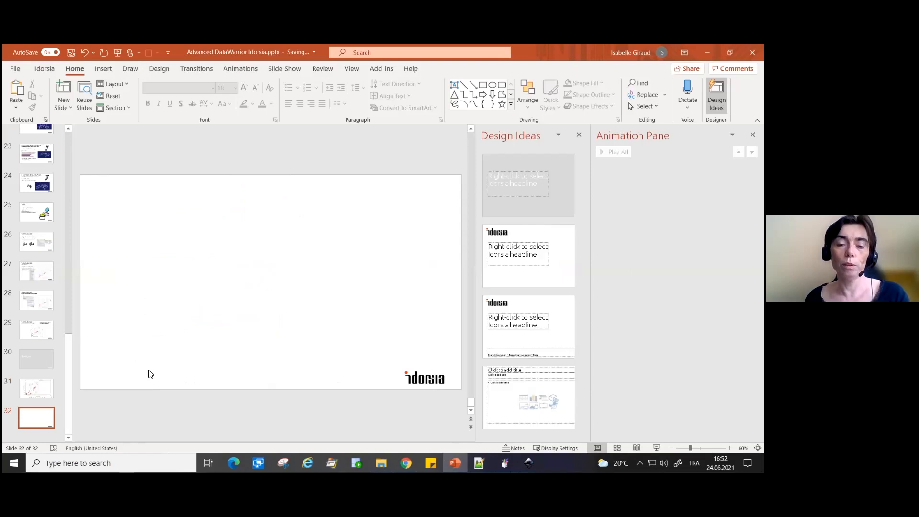
- Paste the copied plot onto the empty slide 32 and deselect it
{"action": "key", "text": "ctrl+v"}
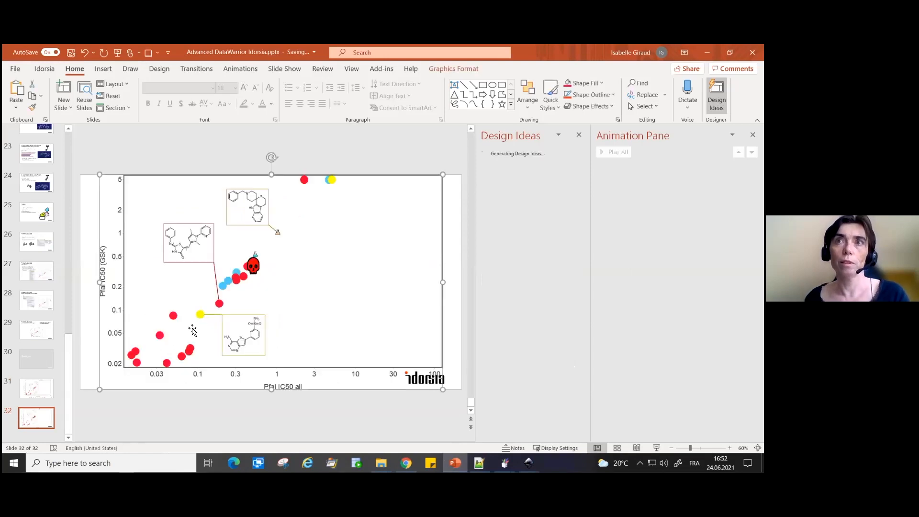
{"action": "left_click", "coordinate": [176, 150]}
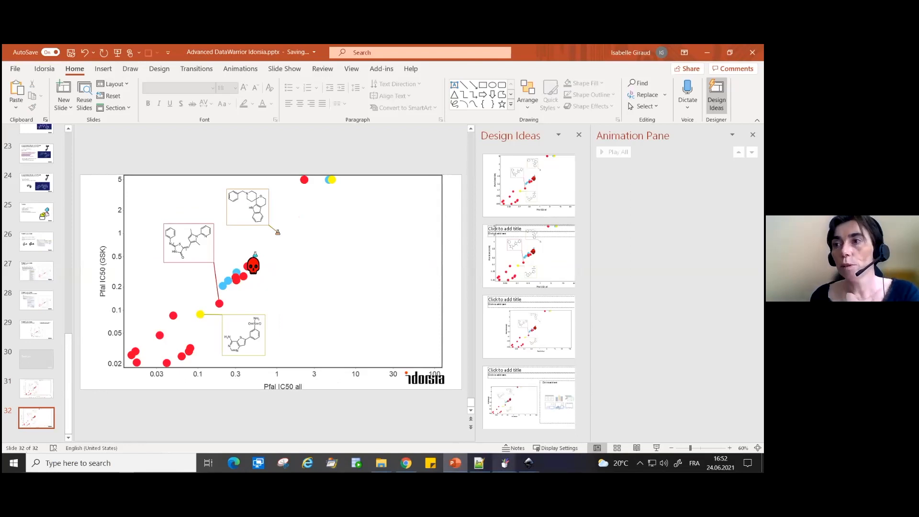
- Switch to the DataWarrior window 4 -Phesa alignment on malaria data result.dwar and copy the SMILES structure of compound OSM-S-216
{"action": "mouse_move", "coordinate": [505, 463]}
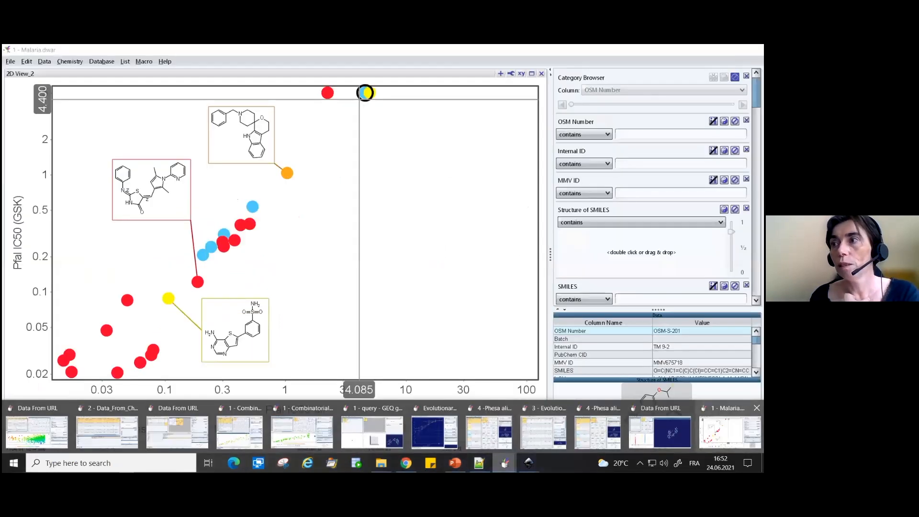
{"action": "mouse_move", "coordinate": [660, 431]}
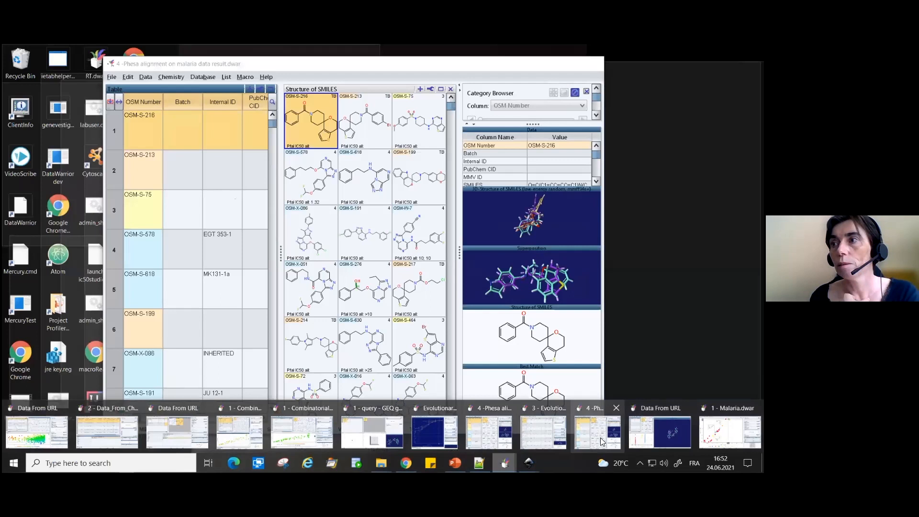
{"action": "left_click", "coordinate": [597, 431]}
{"action": "right_click", "coordinate": [532, 348]}
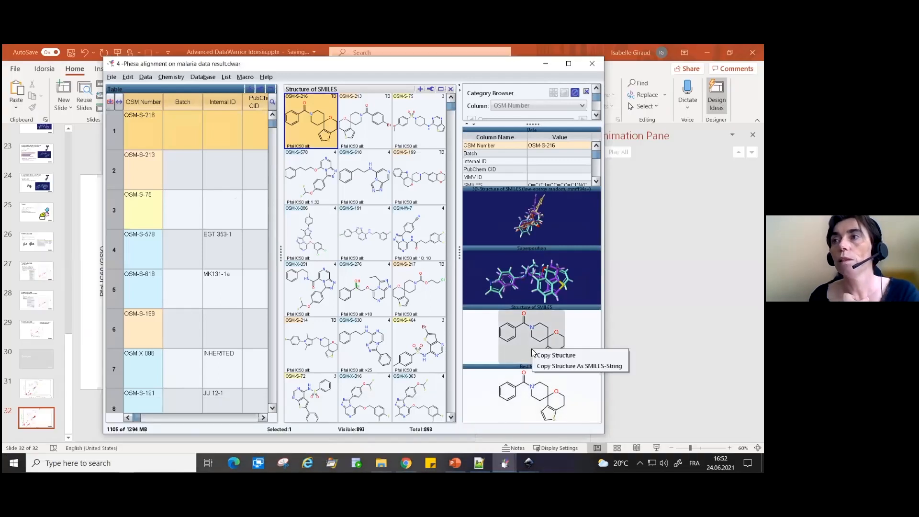
{"action": "left_click", "coordinate": [563, 356]}
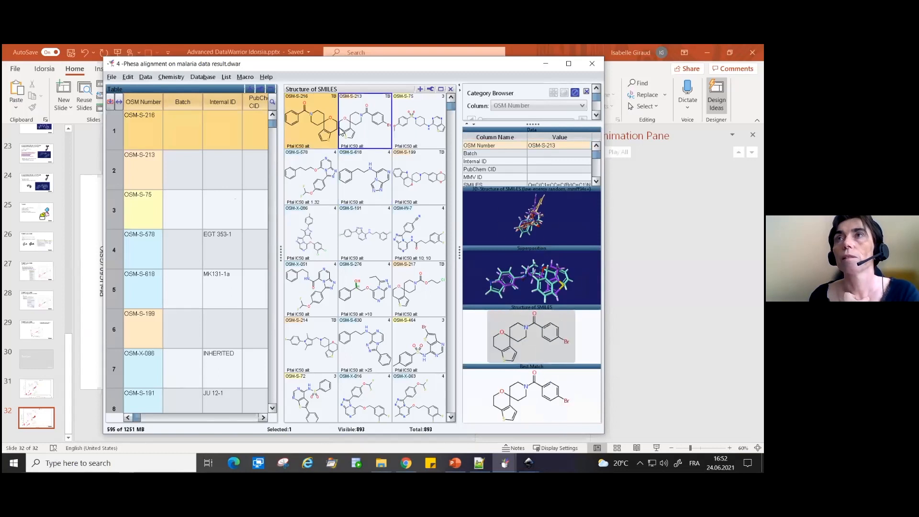
{"action": "left_click", "coordinate": [313, 124]}
{"action": "right_click", "coordinate": [314, 125]}
{"action": "mouse_move", "coordinate": [360, 130]}
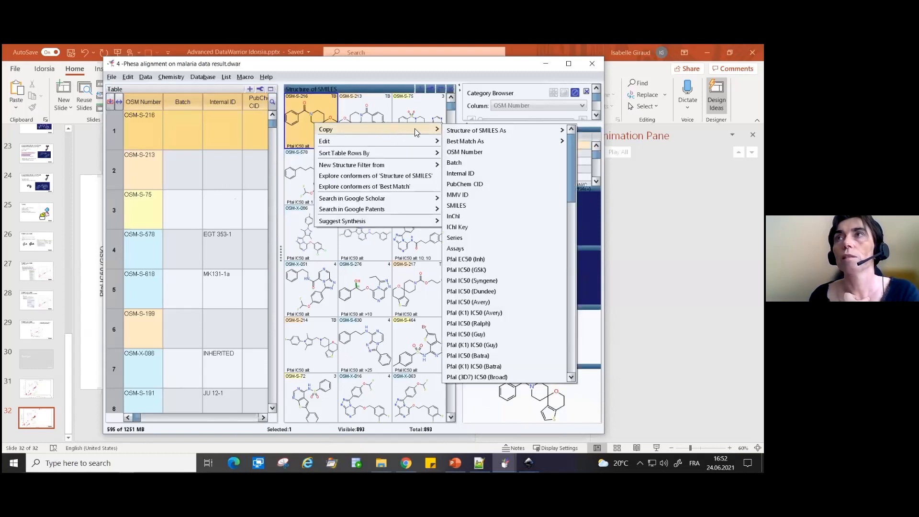
{"action": "mouse_move", "coordinate": [556, 130]}
{"action": "left_click", "coordinate": [593, 134]}
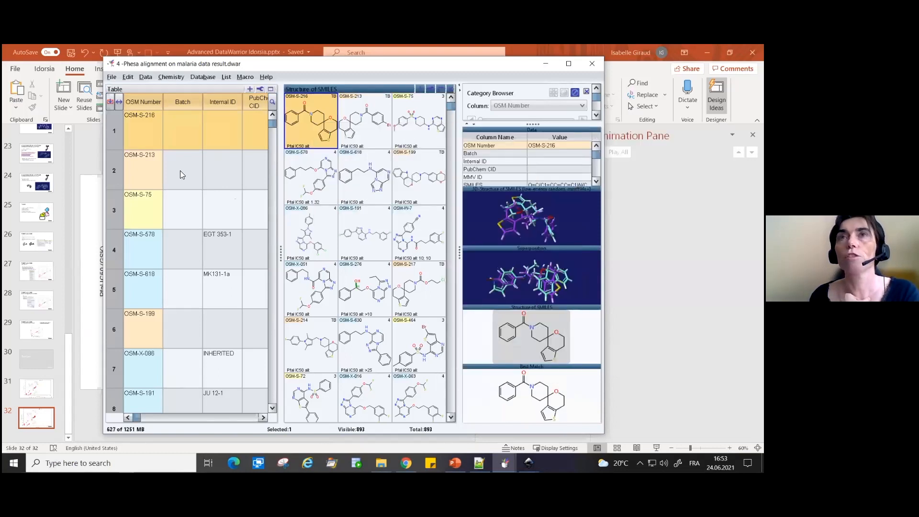
- Return to PowerPoint, paste the copied structure onto slide 32 and move it into the empty plot area beside the skull icon
{"action": "key", "text": "alt+Tab"}
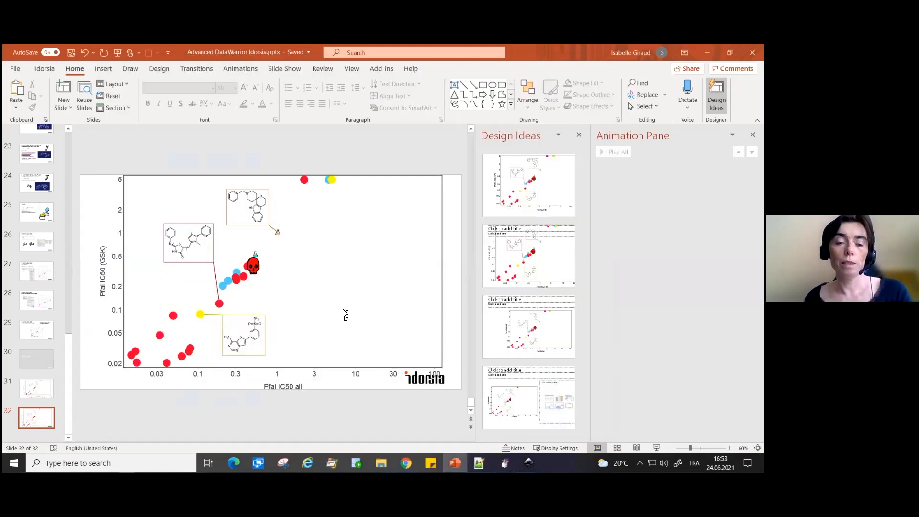
{"action": "key", "text": "ctrl+v"}
{"action": "left_click_drag", "start_coordinate": [302, 297], "coordinate": [368, 242]}
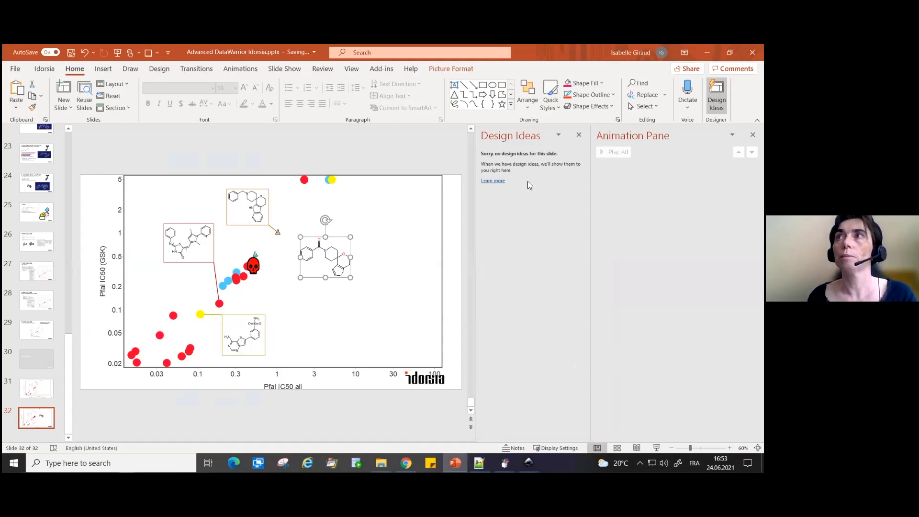
{"action": "right_click", "coordinate": [342, 237]}
{"action": "left_click", "coordinate": [321, 253]}
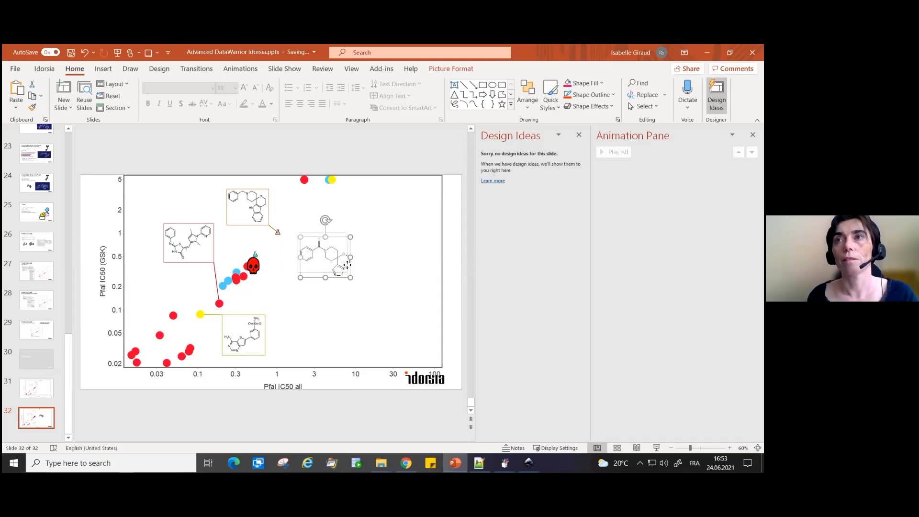
- Try to make the pasted structure editable with the Edit Picture command
{"action": "right_click", "coordinate": [346, 264]}
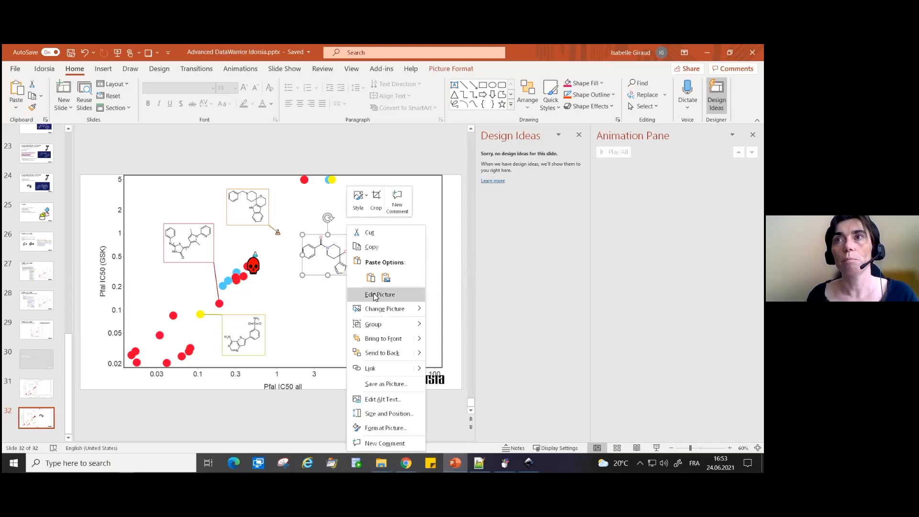
{"action": "left_click", "coordinate": [374, 295]}
{"action": "left_click", "coordinate": [369, 281]}
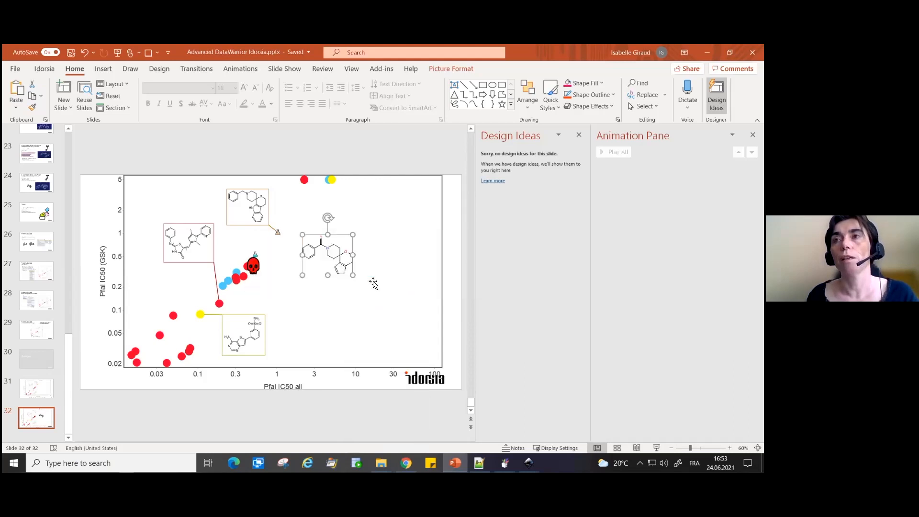
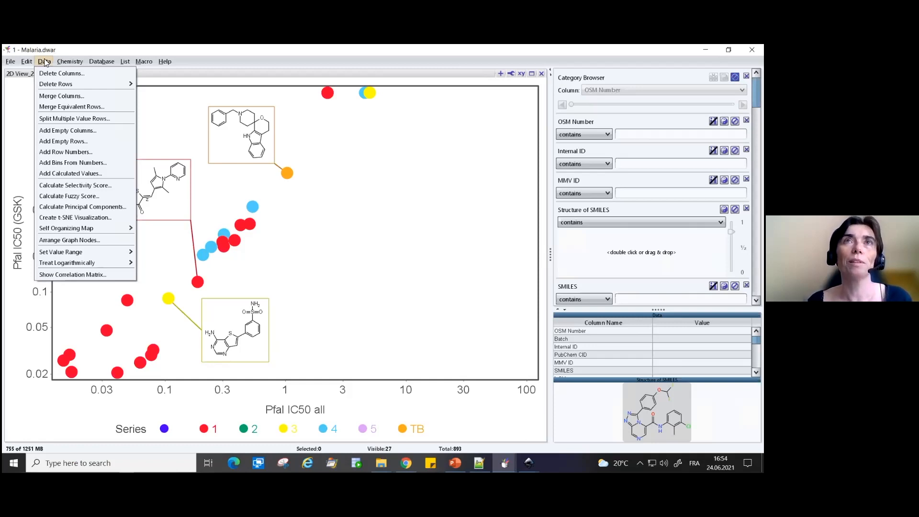
- Leave the open command list in Malaria.dwar and dismiss the uncaught exception message
{"action": "left_click", "coordinate": [486, 85]}
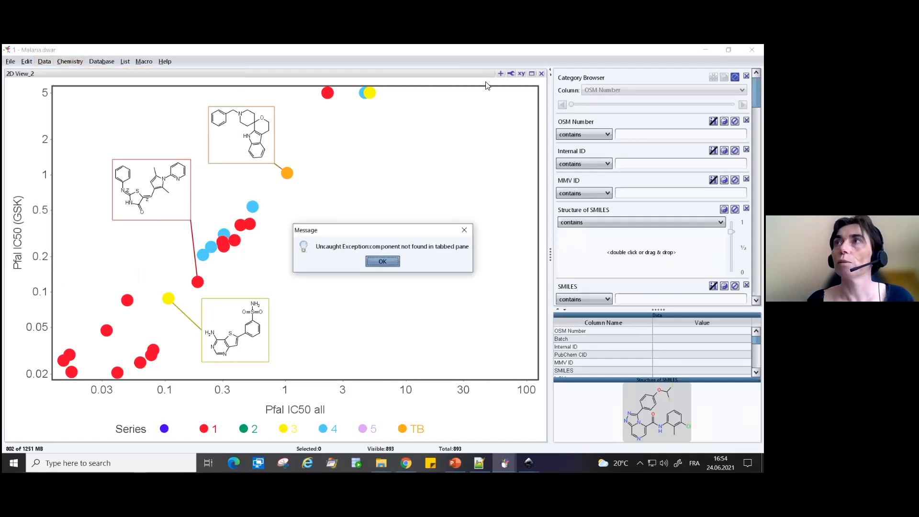
{"action": "left_click", "coordinate": [382, 262]}
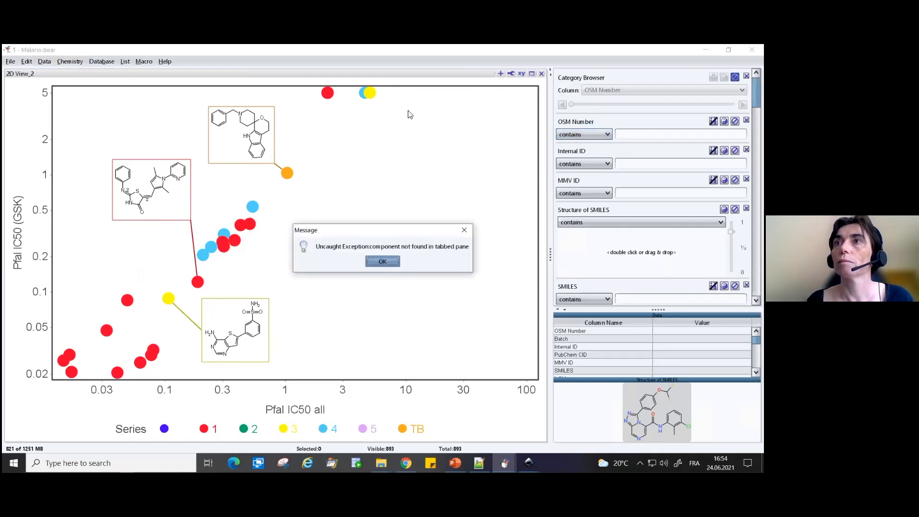
{"action": "left_click", "coordinate": [383, 262]}
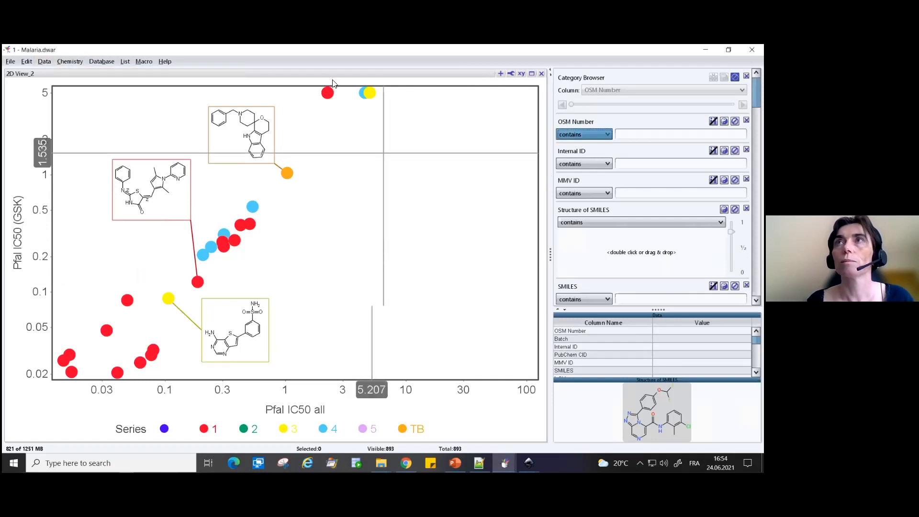
- Restore the Malaria.dwar window to a smaller floating size and un-maximize 2D View_2 so the table and structure views share the window
{"action": "left_click_drag", "start_coordinate": [378, 50], "coordinate": [348, 90]}
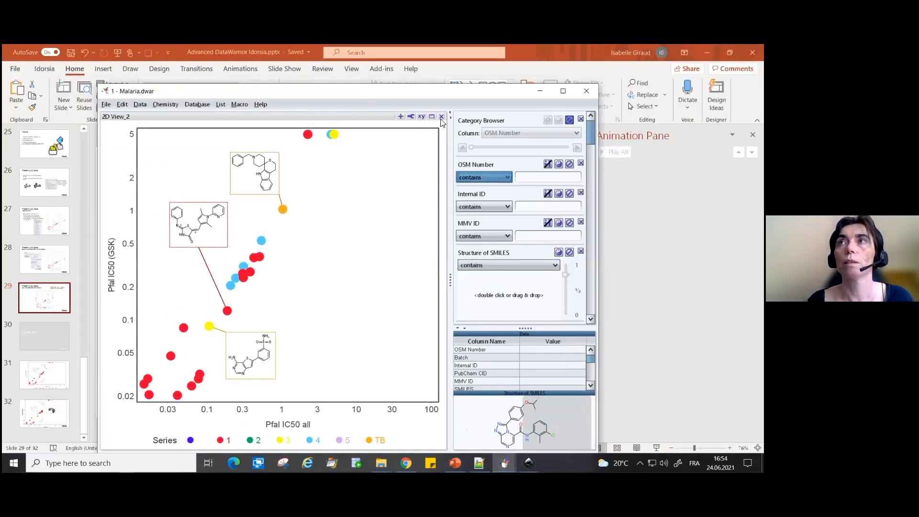
{"action": "left_click", "coordinate": [433, 117]}
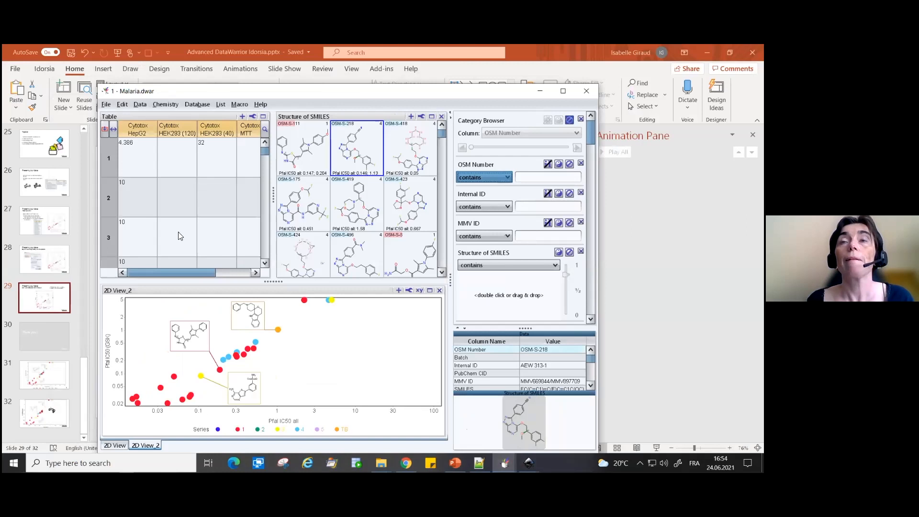
{"action": "mouse_move", "coordinate": [166, 273]}
{"action": "left_mouse_down"}
{"action": "mouse_move", "coordinate": [267, 281]}
{"action": "mouse_move", "coordinate": [152, 279]}
{"action": "left_mouse_up"}
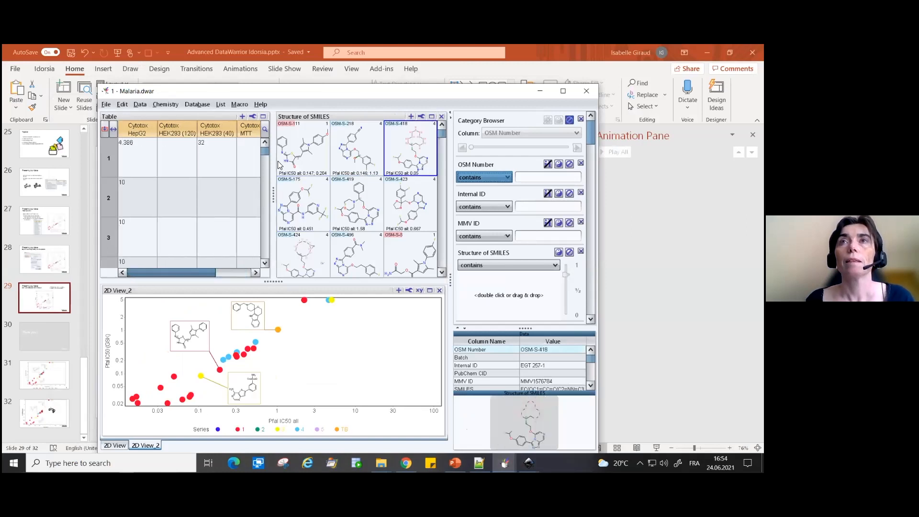
{"action": "left_click_drag", "start_coordinate": [470, 101], "coordinate": [451, 82]}
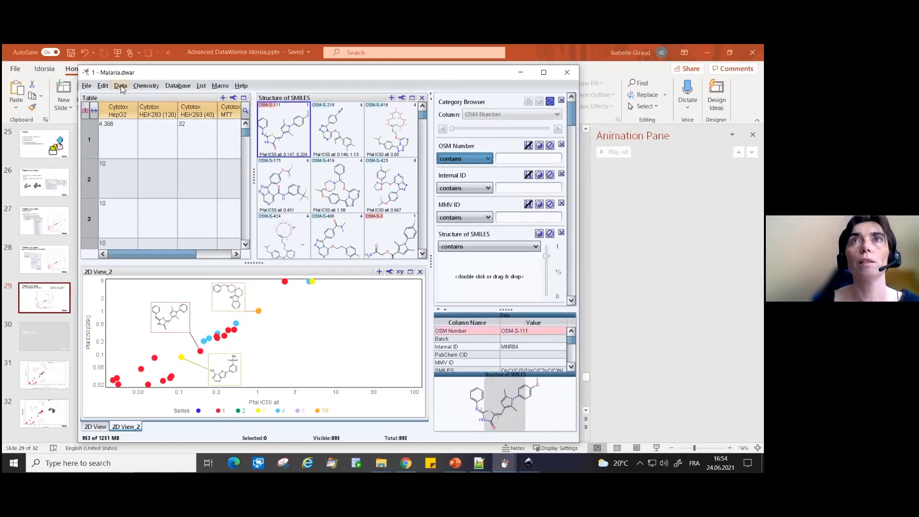
{"action": "left_click", "coordinate": [121, 86]}
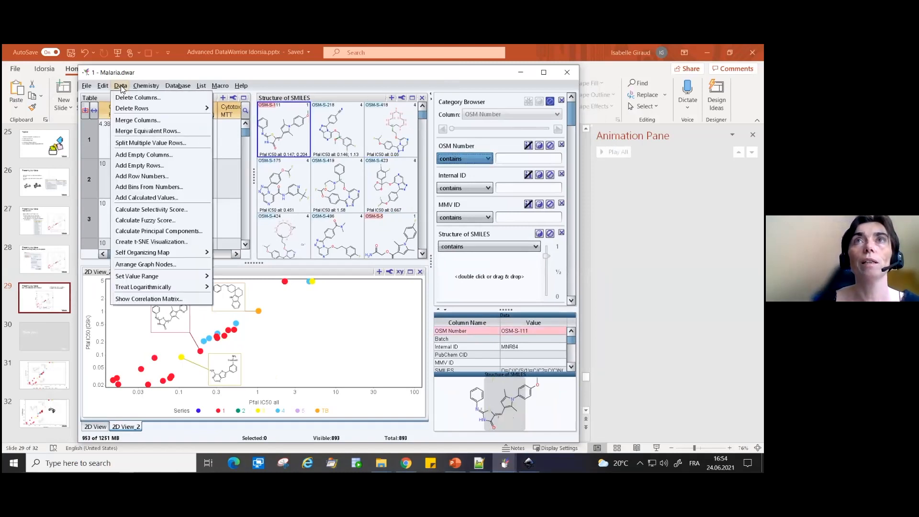
{"action": "left_click", "coordinate": [121, 86]}
{"action": "left_click", "coordinate": [121, 86]}
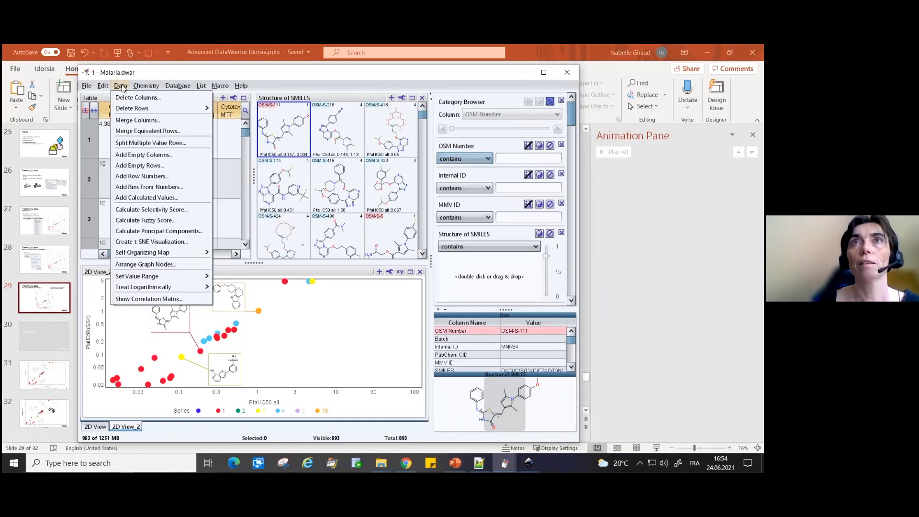
{"action": "mouse_move", "coordinate": [201, 109]}
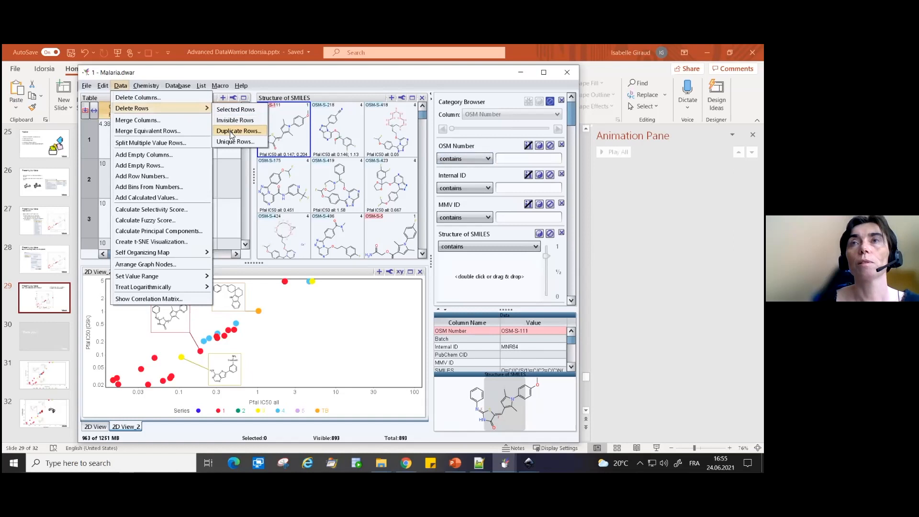
{"action": "left_click", "coordinate": [224, 216]}
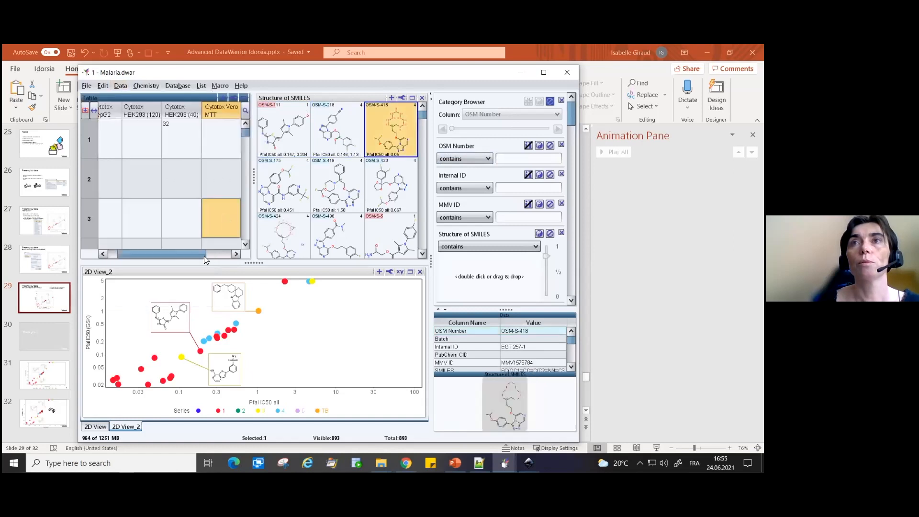
- Search the table's columns for "Cyto" and clear the search text
{"action": "mouse_move", "coordinate": [192, 254]}
{"action": "left_mouse_down"}
{"action": "mouse_move", "coordinate": [131, 252]}
{"action": "mouse_move", "coordinate": [227, 253]}
{"action": "mouse_move", "coordinate": [198, 253]}
{"action": "left_mouse_up"}
{"action": "left_click_drag", "start_coordinate": [138, 244], "coordinate": [158, 253]}
{"action": "left_click", "coordinate": [245, 113]}
{"action": "type", "text": "Cyto"}
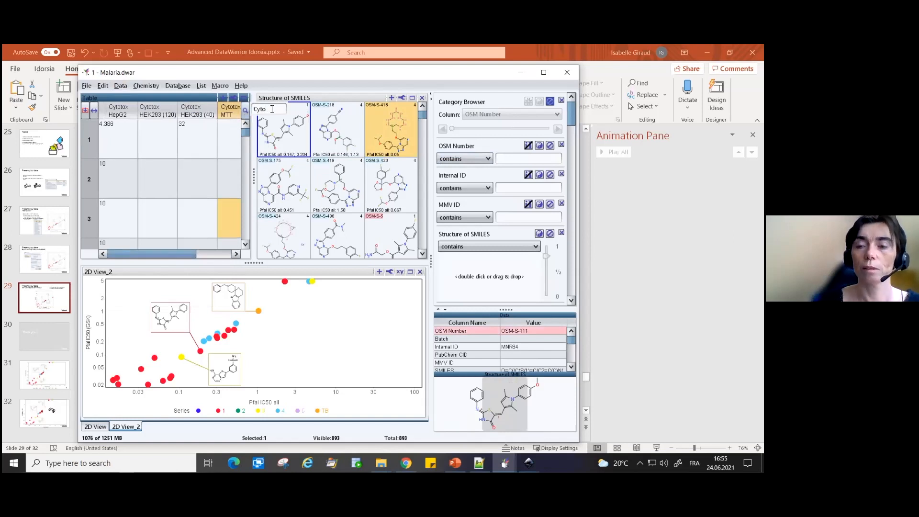
{"action": "key", "text": "BackSpace"}
{"action": "key", "text": "BackSpace"}
{"action": "key", "text": "BackSpace"}
{"action": "key", "text": "BackSpace"}
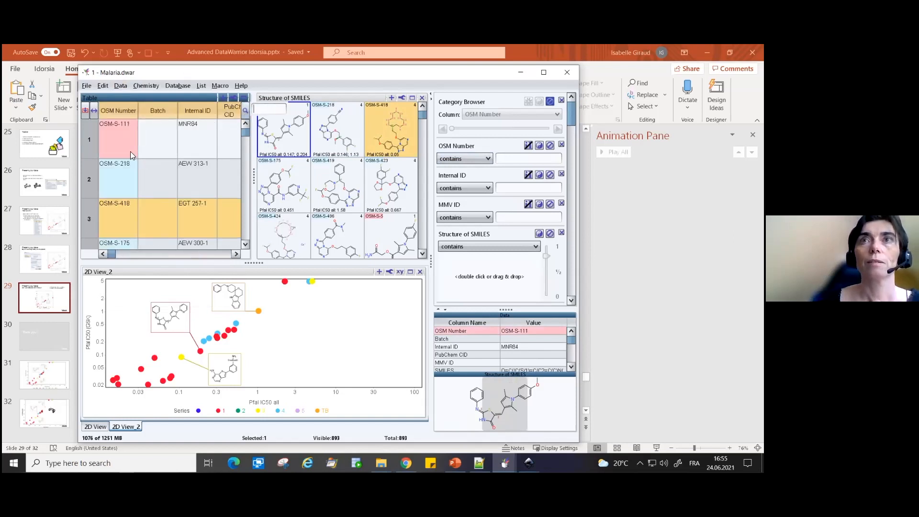
- Deselect the selected row and sort the table by the Vivo Parasit Cl column
{"action": "left_click", "coordinate": [162, 278]}
{"action": "left_click_drag", "start_coordinate": [114, 254], "coordinate": [54, 242]}
{"action": "left_click_drag", "start_coordinate": [112, 254], "coordinate": [231, 261]}
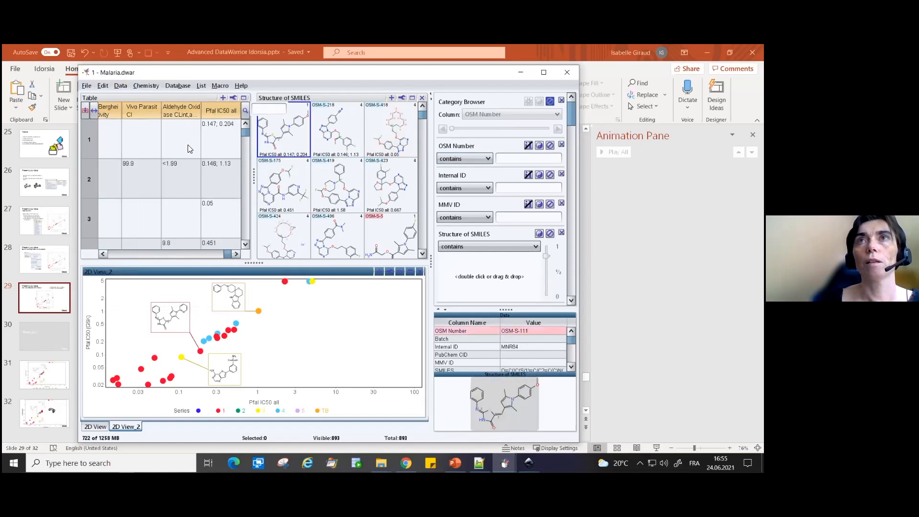
{"action": "left_click", "coordinate": [146, 111]}
{"action": "left_click", "coordinate": [146, 111]}
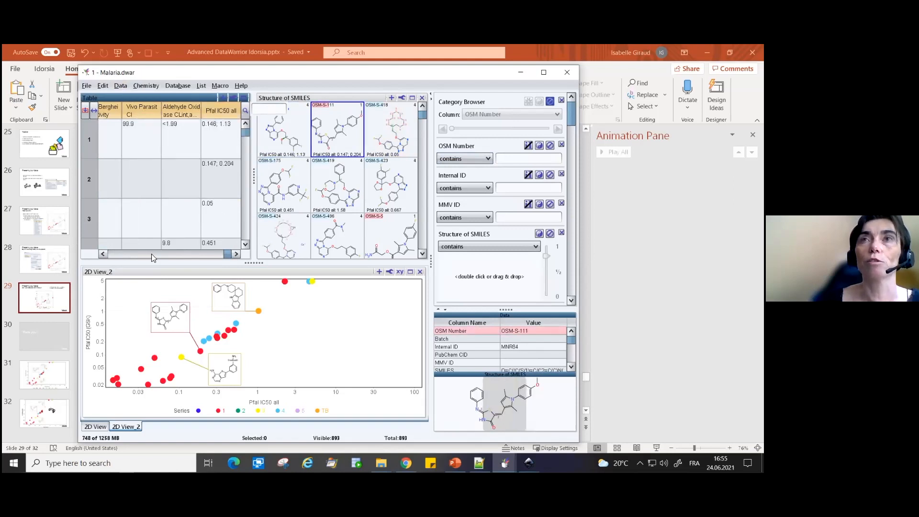
{"action": "left_click_drag", "start_coordinate": [228, 253], "coordinate": [107, 221]}
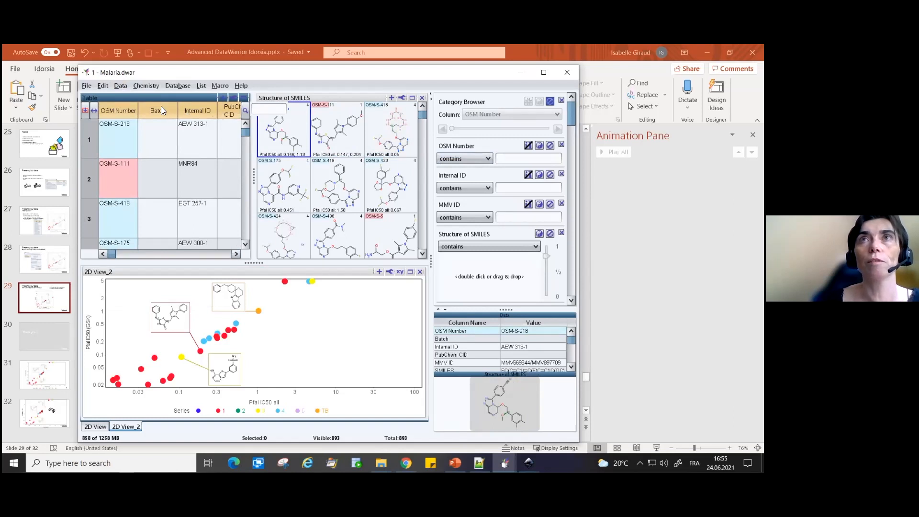
- Delete the duplicate rows of the table, using Structure of SMILES as the equivalence column with case sensitivity kept on
{"action": "left_click", "coordinate": [121, 85]}
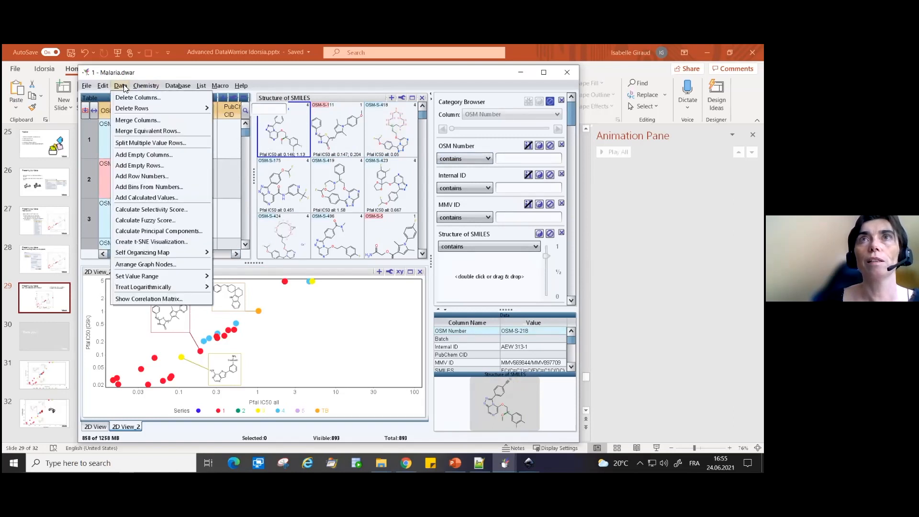
{"action": "mouse_move", "coordinate": [158, 108]}
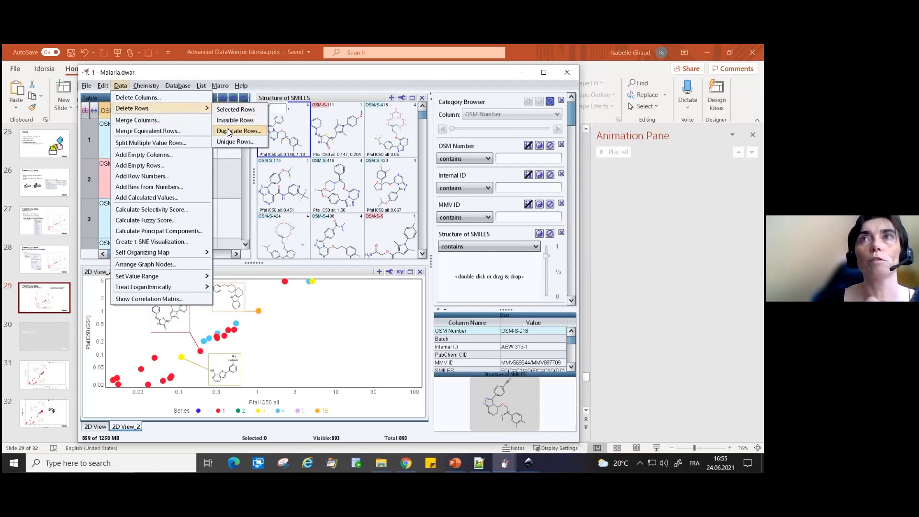
{"action": "left_click", "coordinate": [228, 131]}
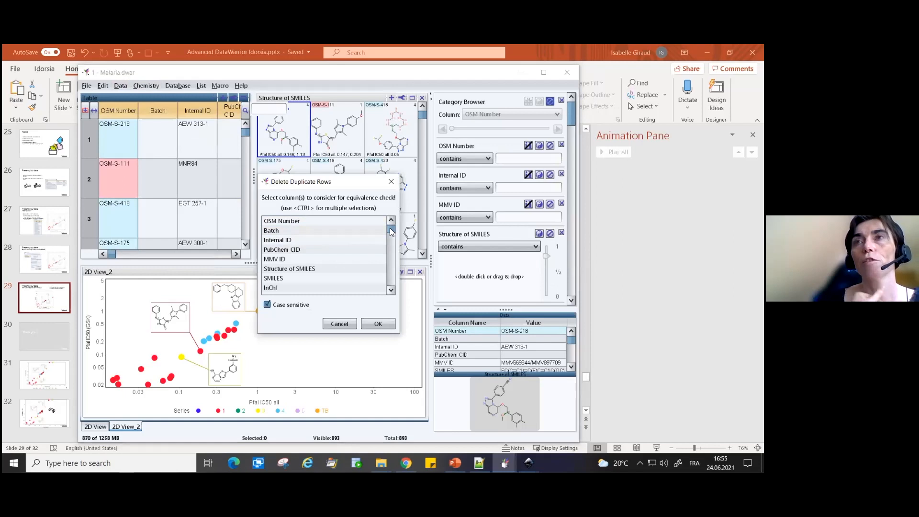
{"action": "scroll", "coordinate": [391, 229], "scroll_direction": "down", "scroll_amount": 5}
{"action": "scroll", "coordinate": [393, 229], "scroll_direction": "up", "scroll_amount": 5}
{"action": "left_click", "coordinate": [298, 263]}
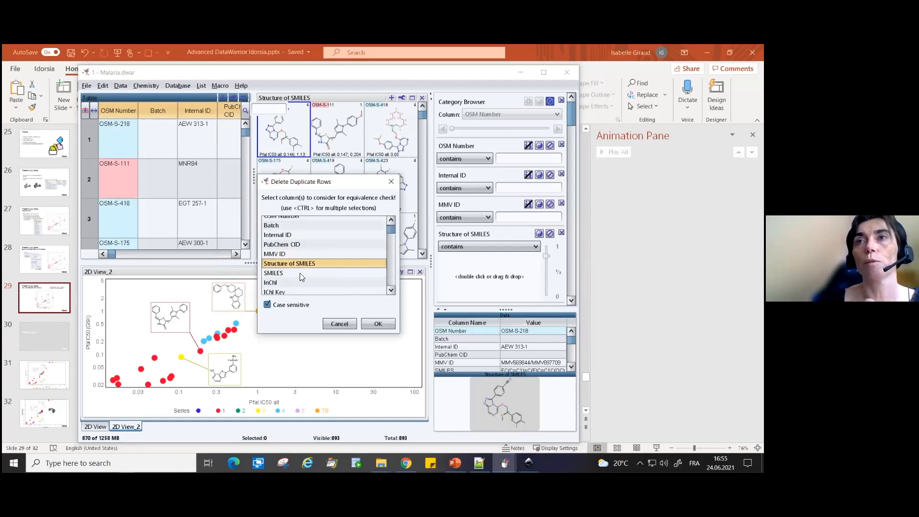
{"action": "left_click", "coordinate": [379, 324]}
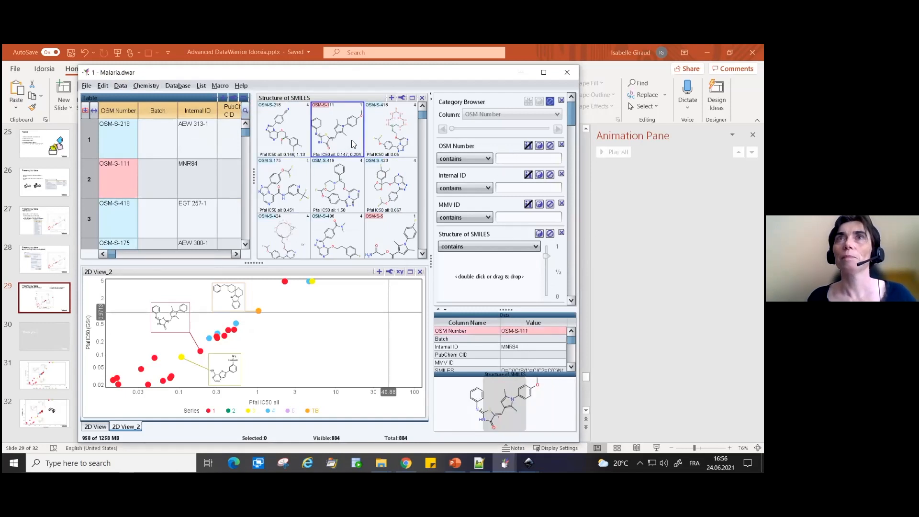
{"action": "left_click", "coordinate": [115, 86]}
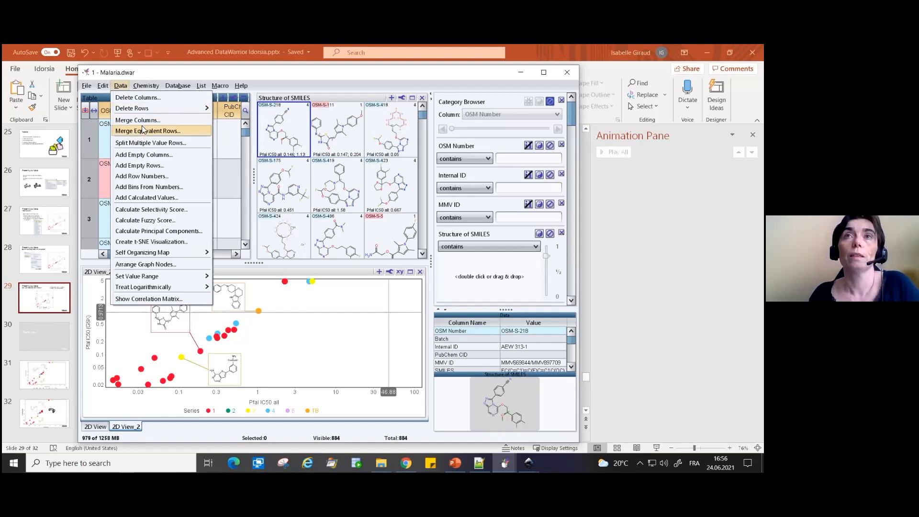
{"action": "mouse_move", "coordinate": [153, 110]}
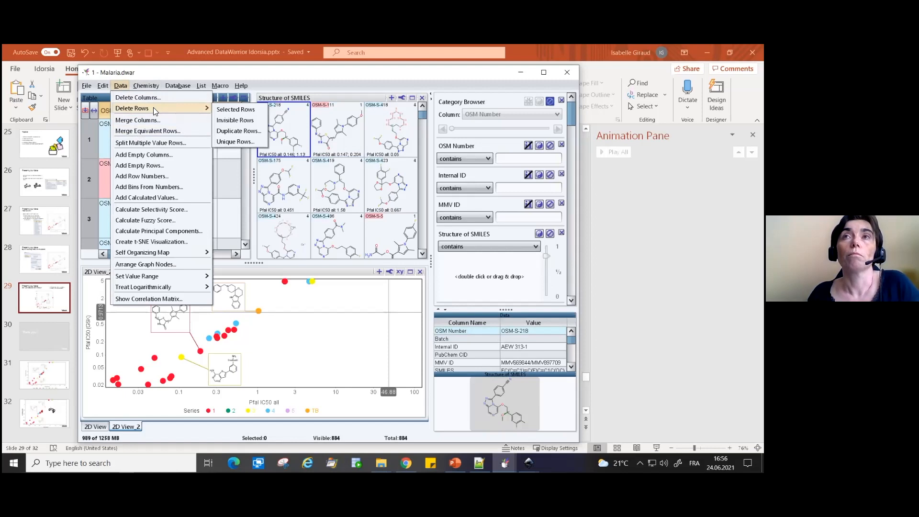
{"action": "left_click", "coordinate": [121, 85]}
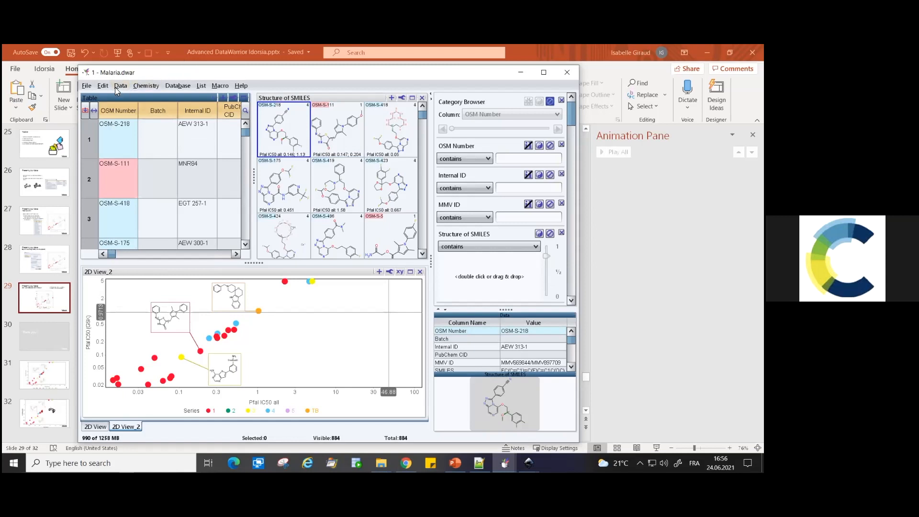
{"action": "left_click", "coordinate": [221, 86]}
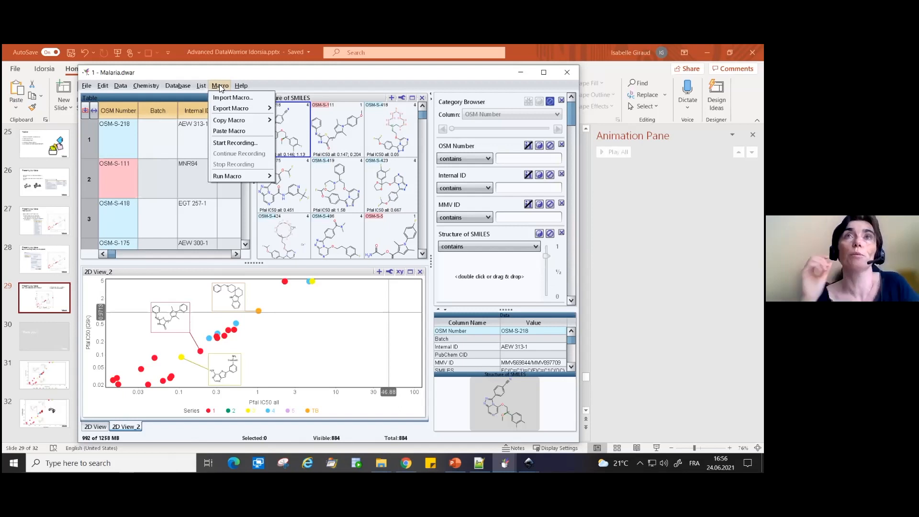
{"action": "mouse_move", "coordinate": [201, 85]}
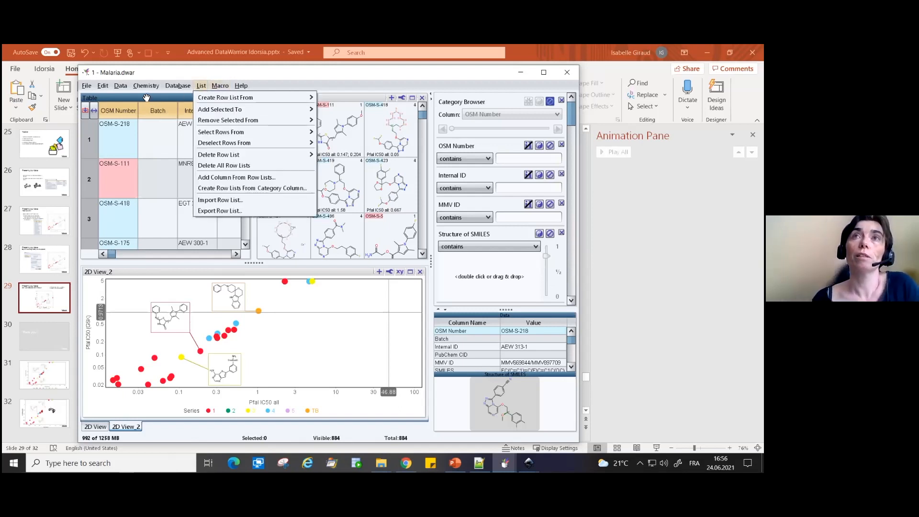
{"action": "left_click", "coordinate": [150, 130]}
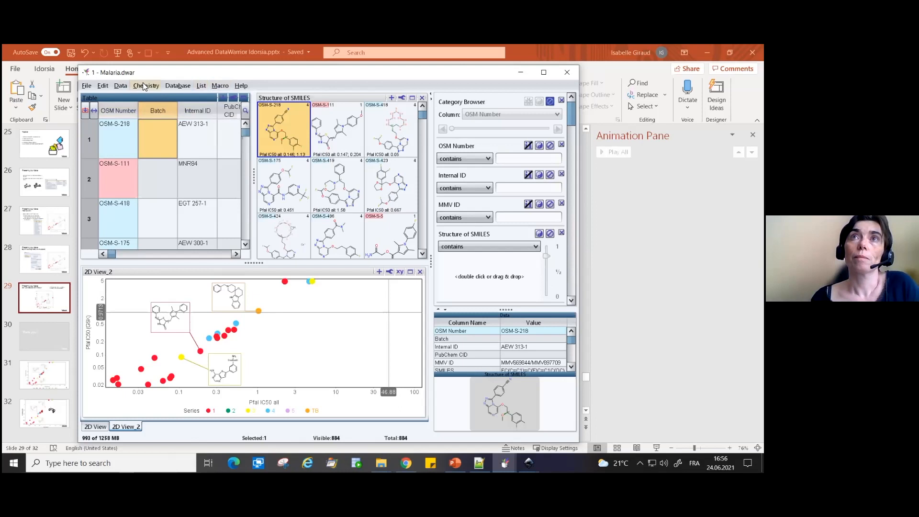
- Add a canonical code for Structure of SMILES, using the largest fragment only and not distinguishing stereo isomers or tautomers
{"action": "left_click", "coordinate": [144, 86]}
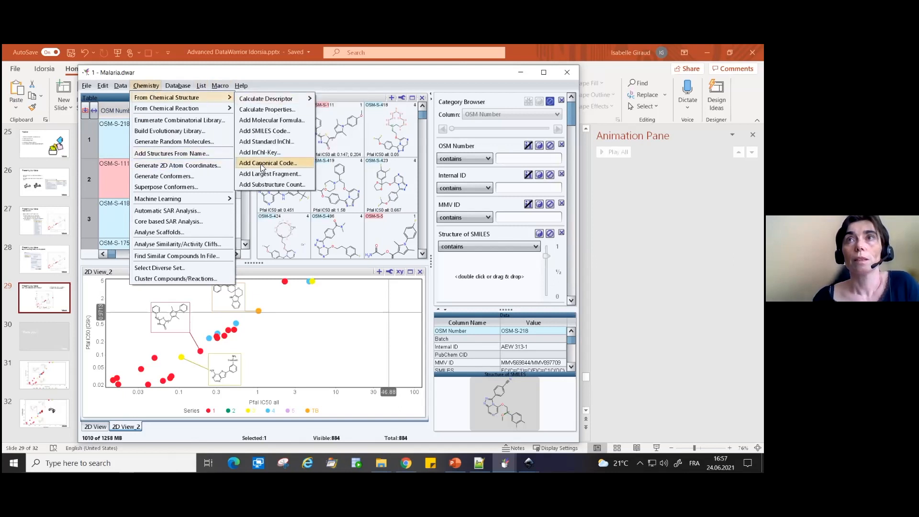
{"action": "left_click", "coordinate": [262, 164]}
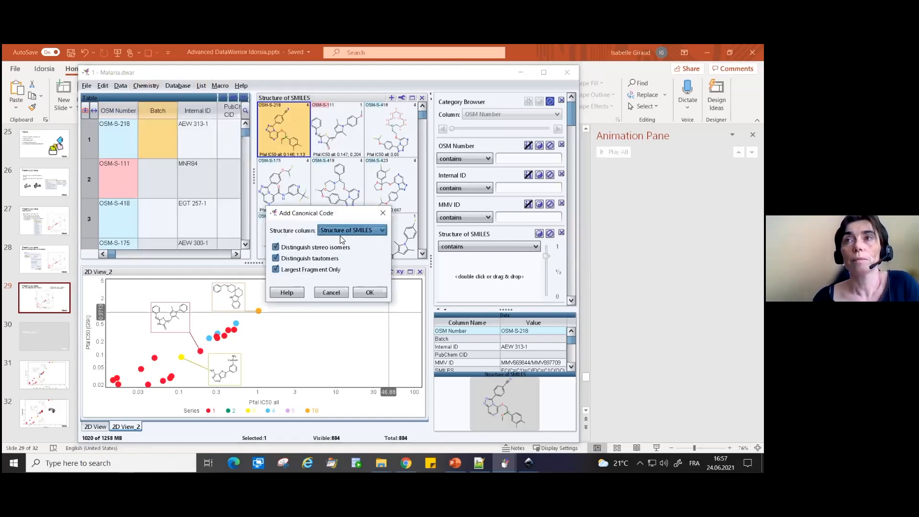
{"action": "left_click", "coordinate": [301, 259]}
{"action": "left_click", "coordinate": [302, 247]}
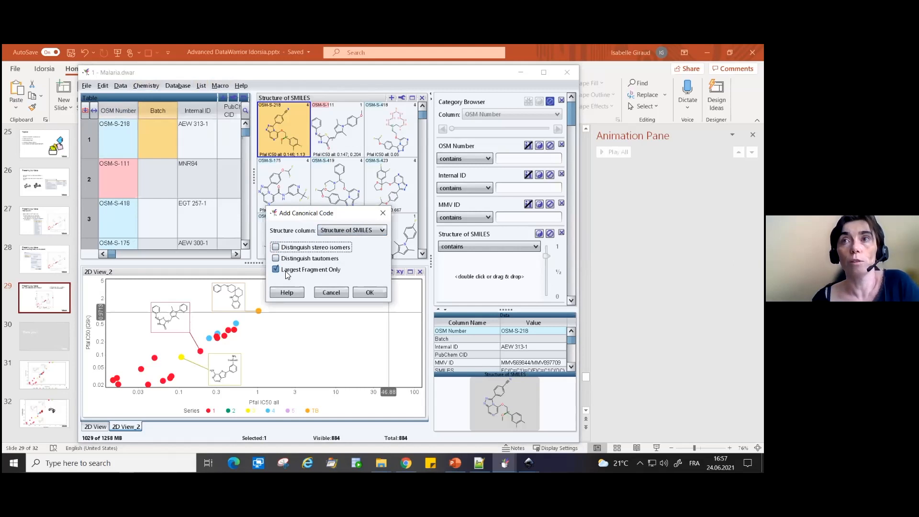
{"action": "left_click", "coordinate": [375, 297]}
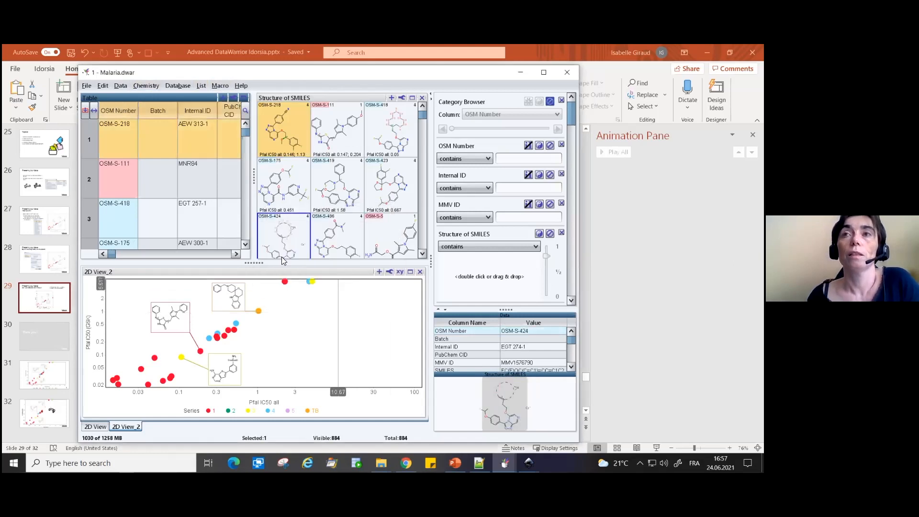
- Delete the duplicate rows, using the Canonical Code S:n T:n LF:y column as the equivalence column with case sensitivity kept on
{"action": "left_click_drag", "start_coordinate": [111, 254], "coordinate": [227, 254]}
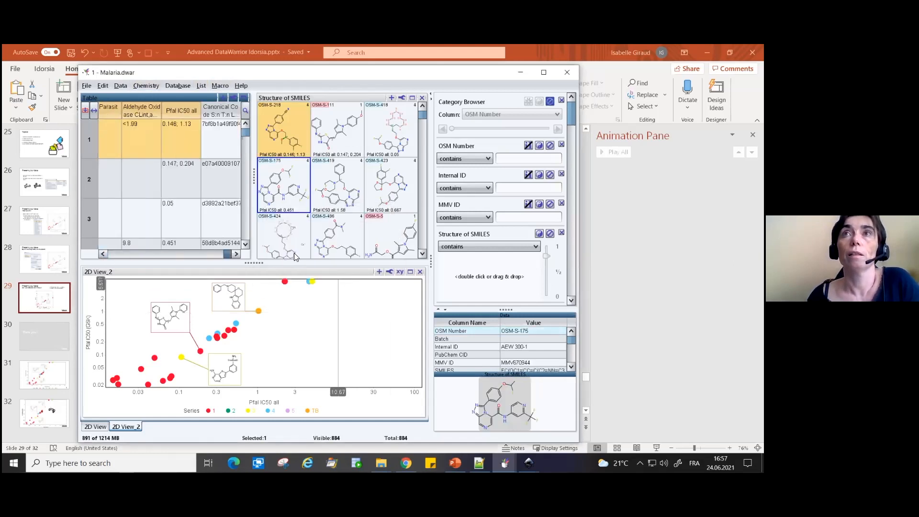
{"action": "left_click", "coordinate": [146, 87]}
{"action": "mouse_move", "coordinate": [123, 87]}
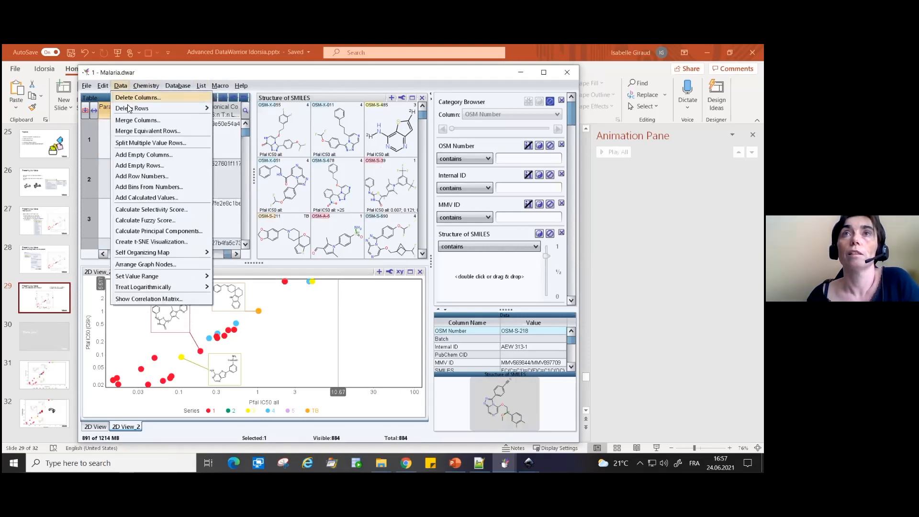
{"action": "mouse_move", "coordinate": [129, 109]}
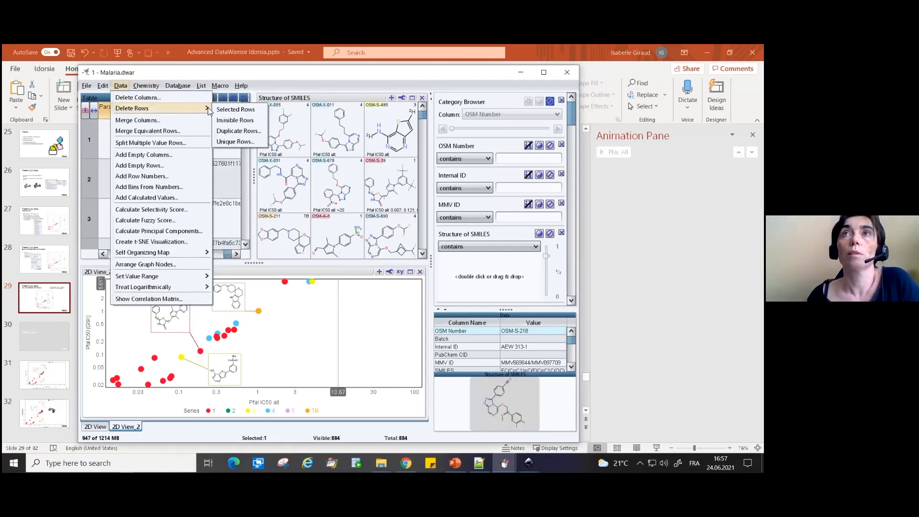
{"action": "left_click", "coordinate": [235, 131]}
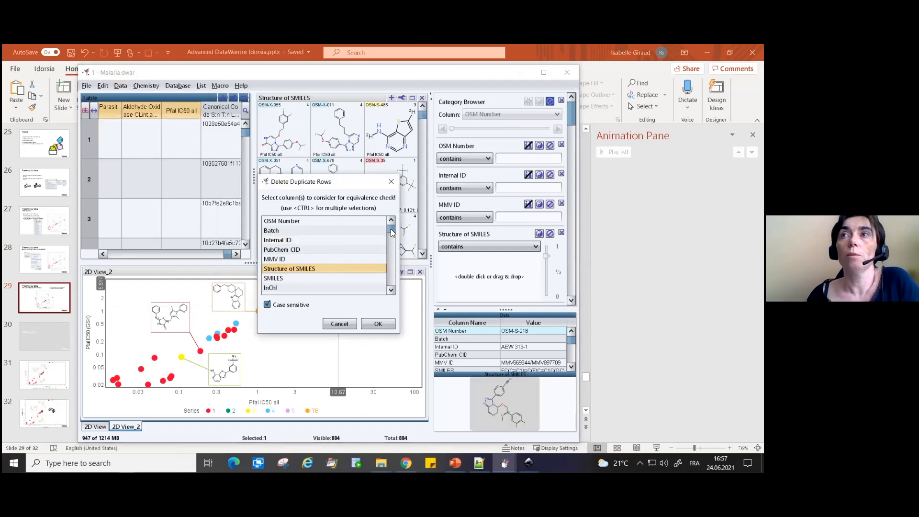
{"action": "left_click_drag", "start_coordinate": [391, 229], "coordinate": [383, 290]}
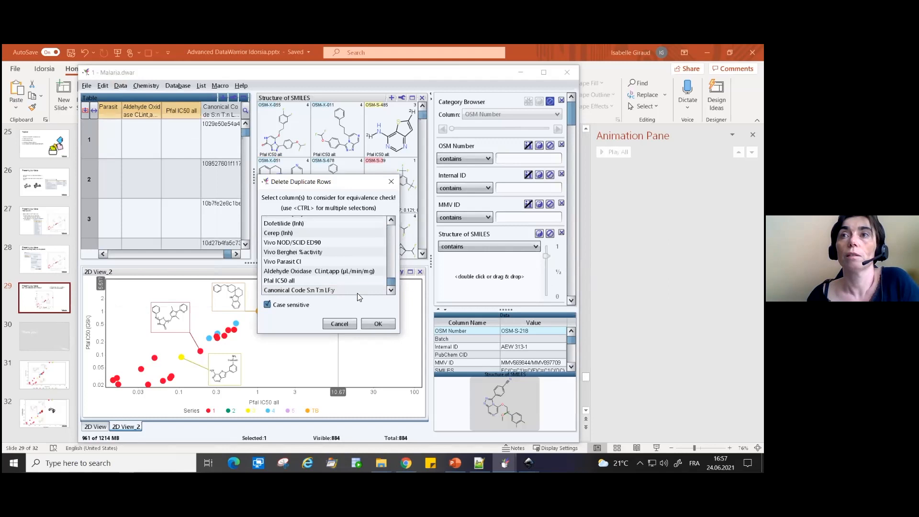
{"action": "left_click", "coordinate": [359, 291]}
{"action": "left_click", "coordinate": [378, 325]}
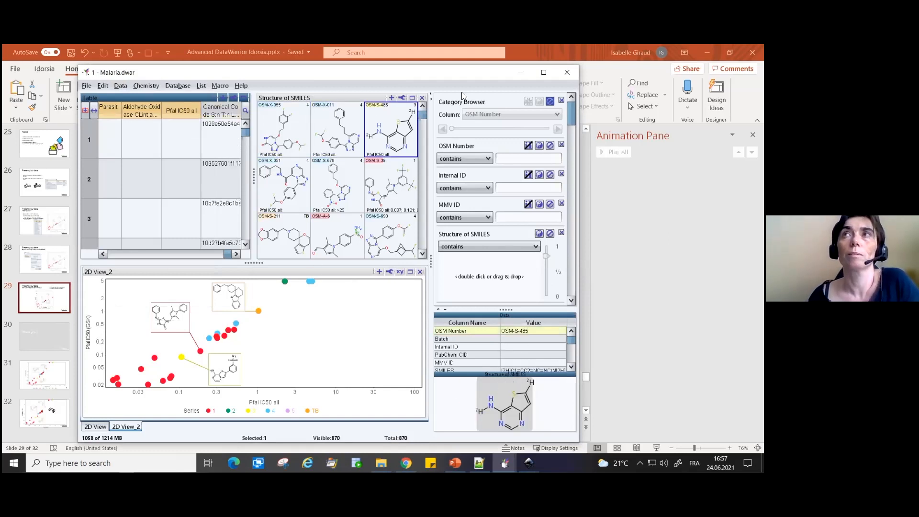
- Review the stereo isomer, tautomer and largest-fragment options for adding a canonical code, and leave without adding one
{"action": "left_click_drag", "start_coordinate": [417, 82], "coordinate": [368, 79]}
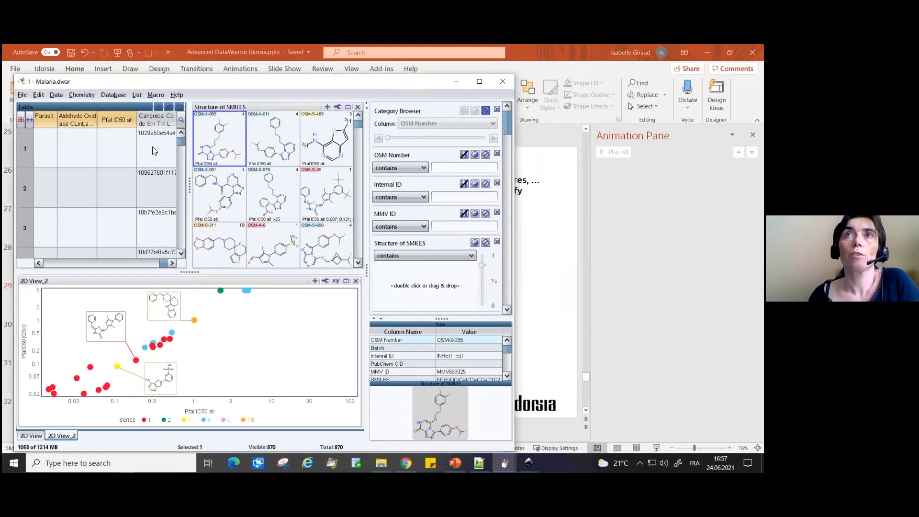
{"action": "left_click", "coordinate": [80, 94]}
{"action": "mouse_move", "coordinate": [112, 108]}
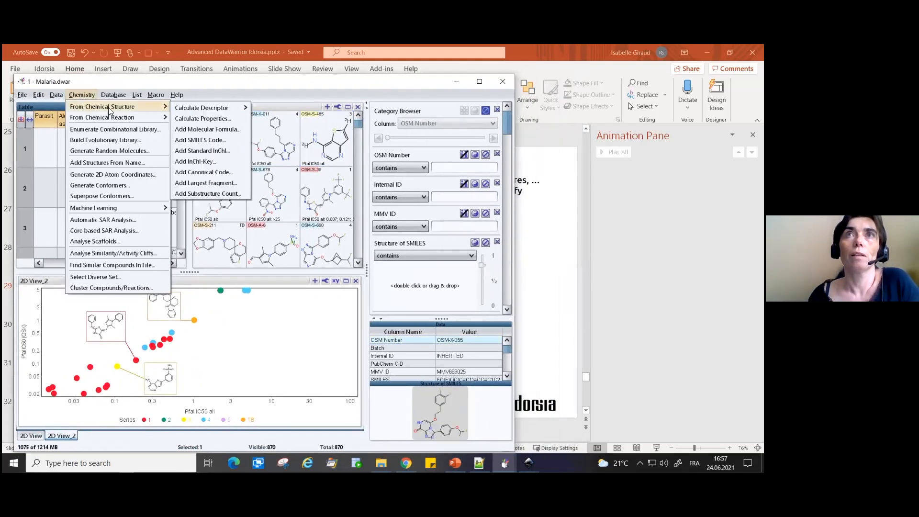
{"action": "left_click", "coordinate": [203, 171]}
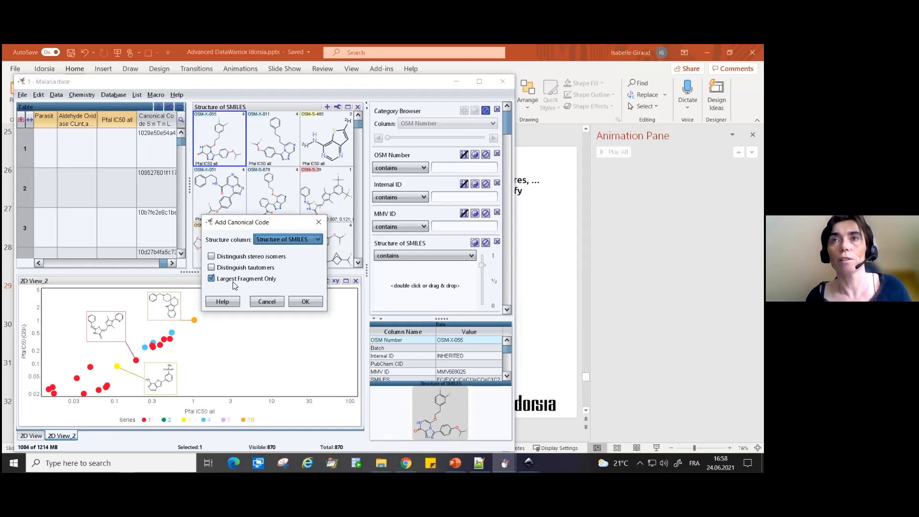
{"action": "left_click", "coordinate": [275, 302]}
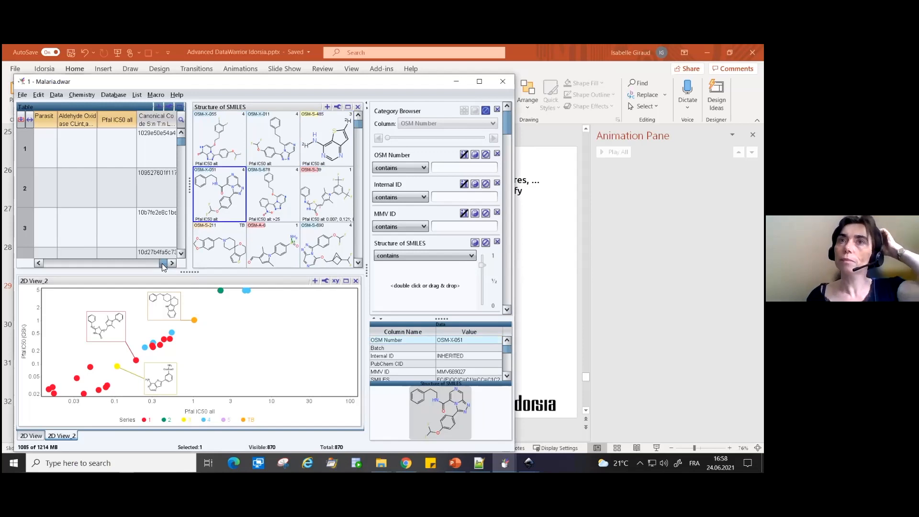
- Maximize the Malaria.dwar window and move the orange TB point's structure label to the point's lower right in 2D View_2
{"action": "left_click", "coordinate": [479, 83]}
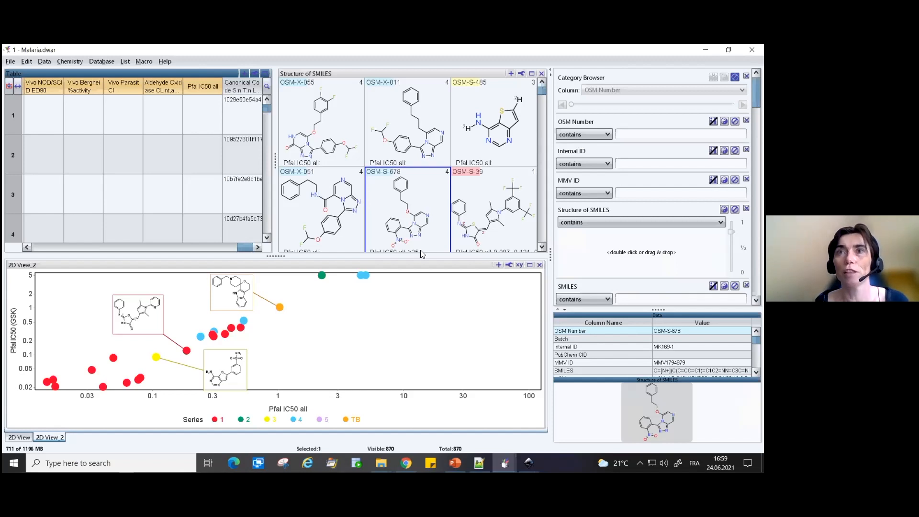
{"action": "left_click", "coordinate": [280, 307]}
{"action": "left_click_drag", "start_coordinate": [329, 315], "coordinate": [333, 326]}
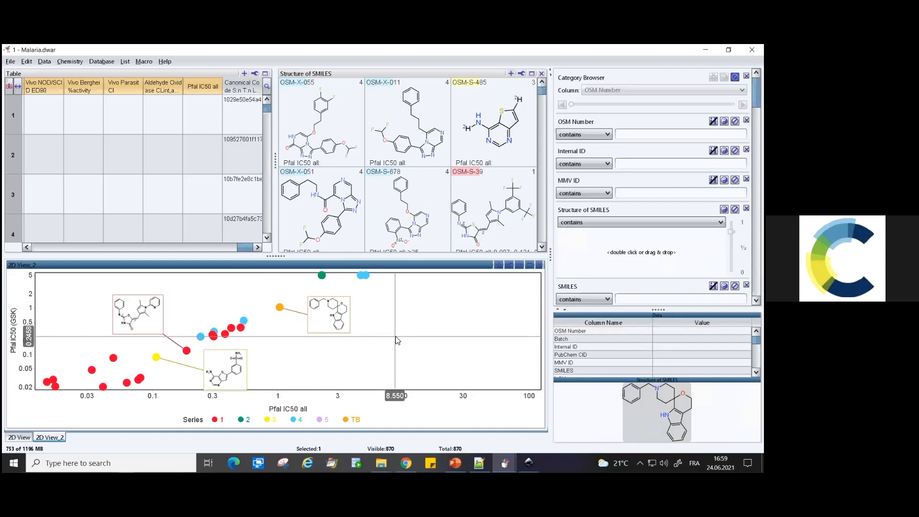
- Open the DataWarrior help at General Concepts and open the openmolecules.org forum in the web browser
{"action": "mouse_move", "coordinate": [381, 461]}
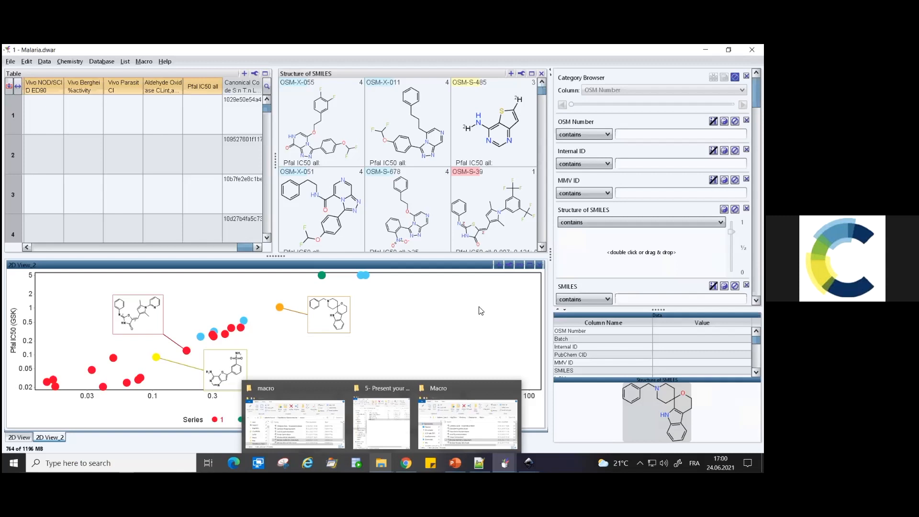
{"action": "left_click", "coordinate": [163, 62]}
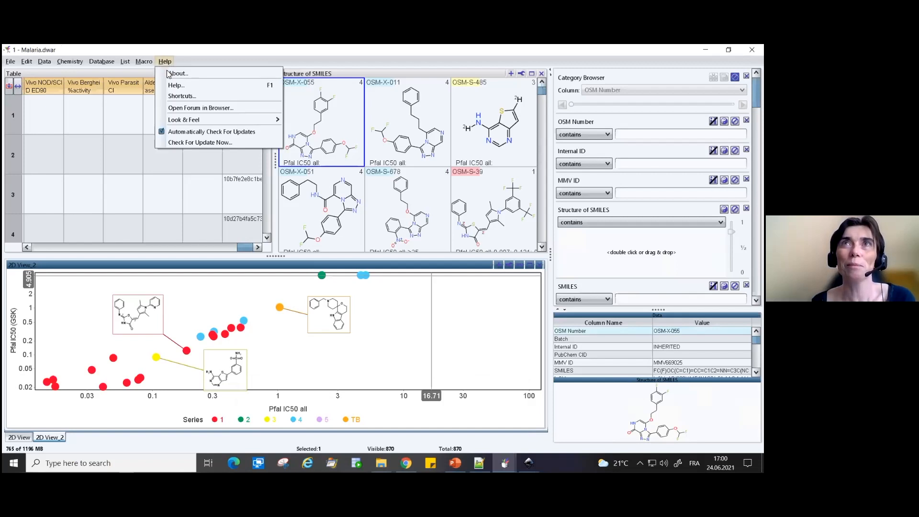
{"action": "left_click", "coordinate": [169, 85]}
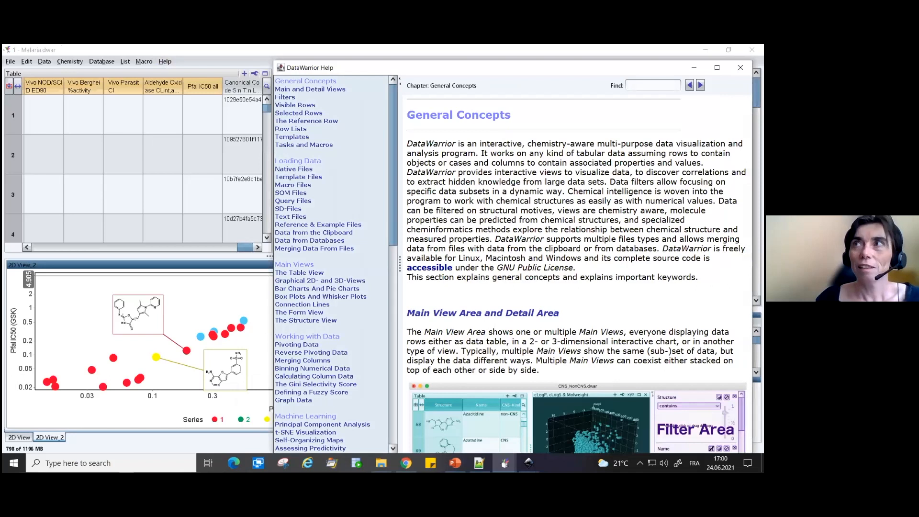
{"action": "left_click", "coordinate": [165, 62]}
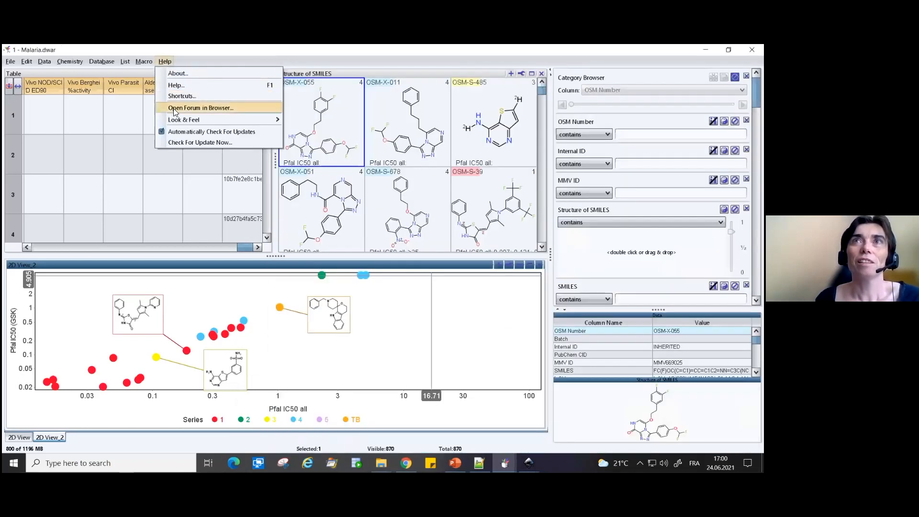
{"action": "left_click", "coordinate": [182, 110]}
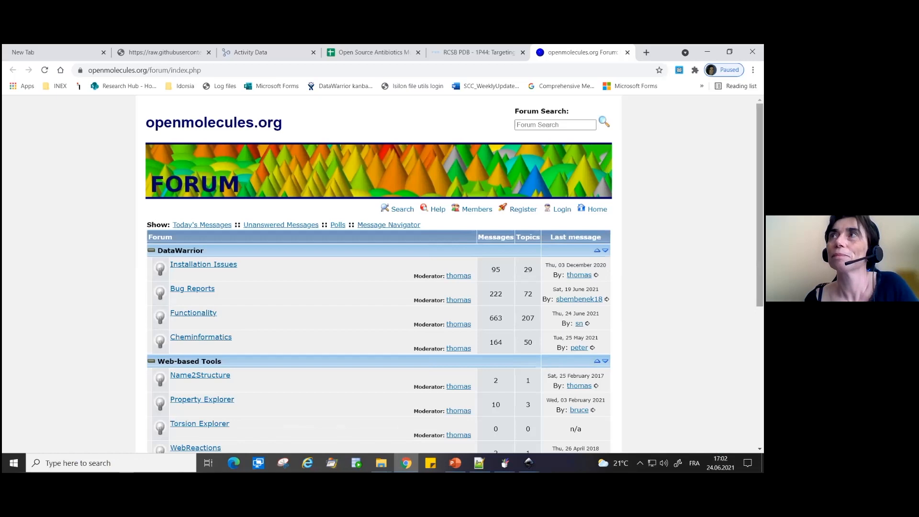
{"action": "mouse_move", "coordinate": [614, 463]}
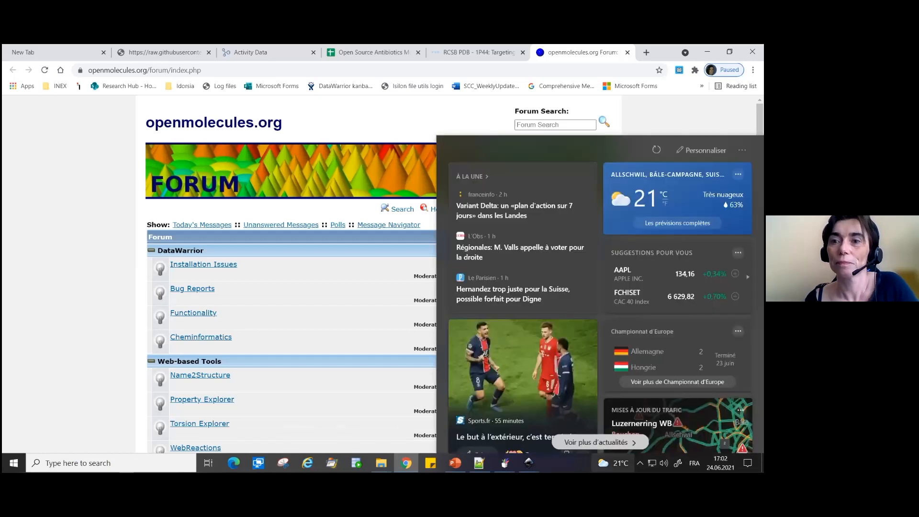